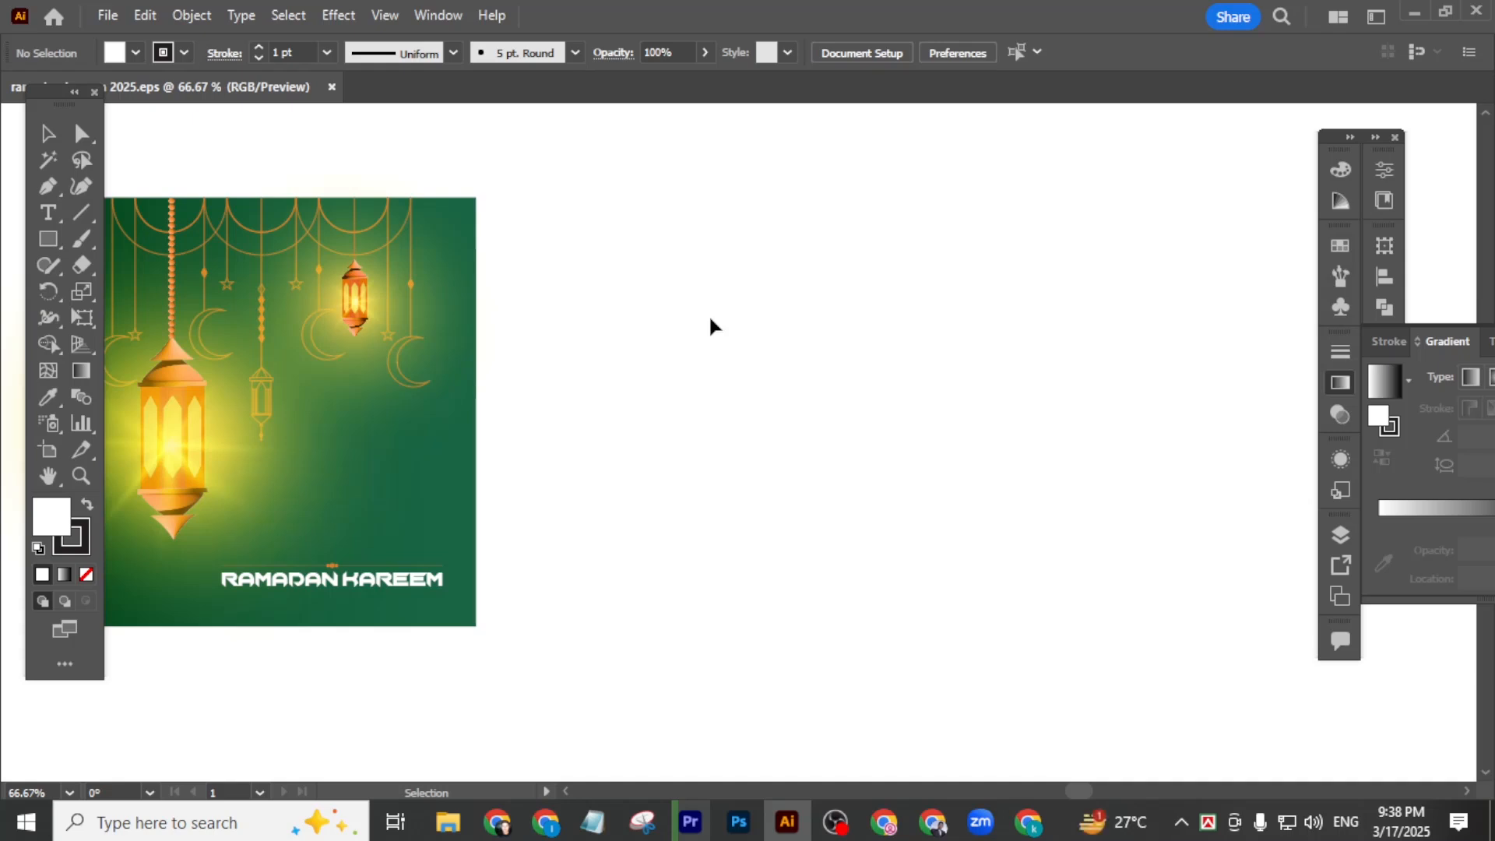
- Draw a rectangle beside the finished Ramadan Kareem poster, matching the poster's height
key("space")
left_click_drag(500, 343, 644, 356)
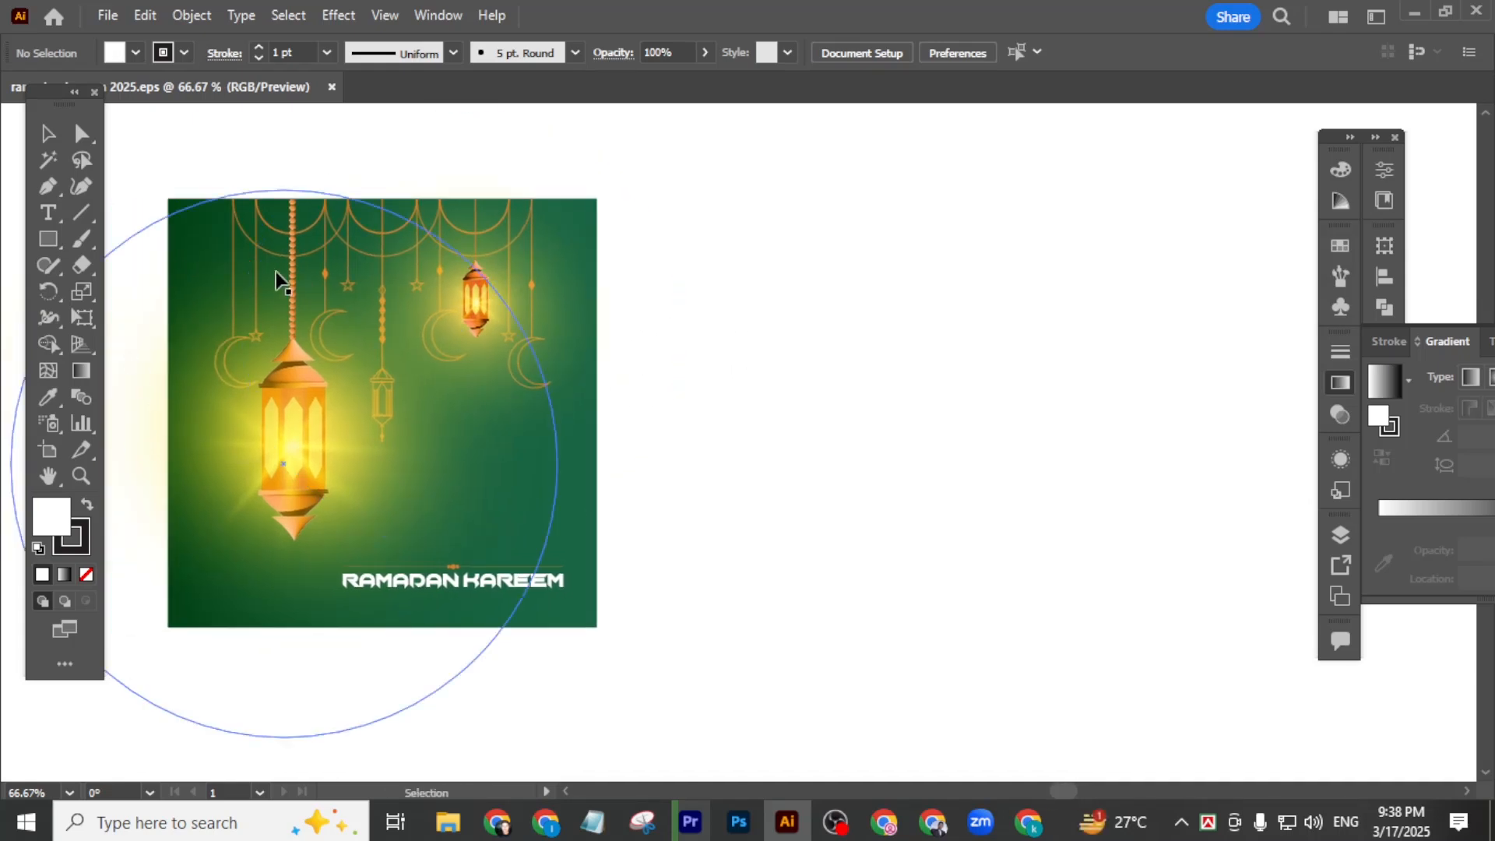
key("space")
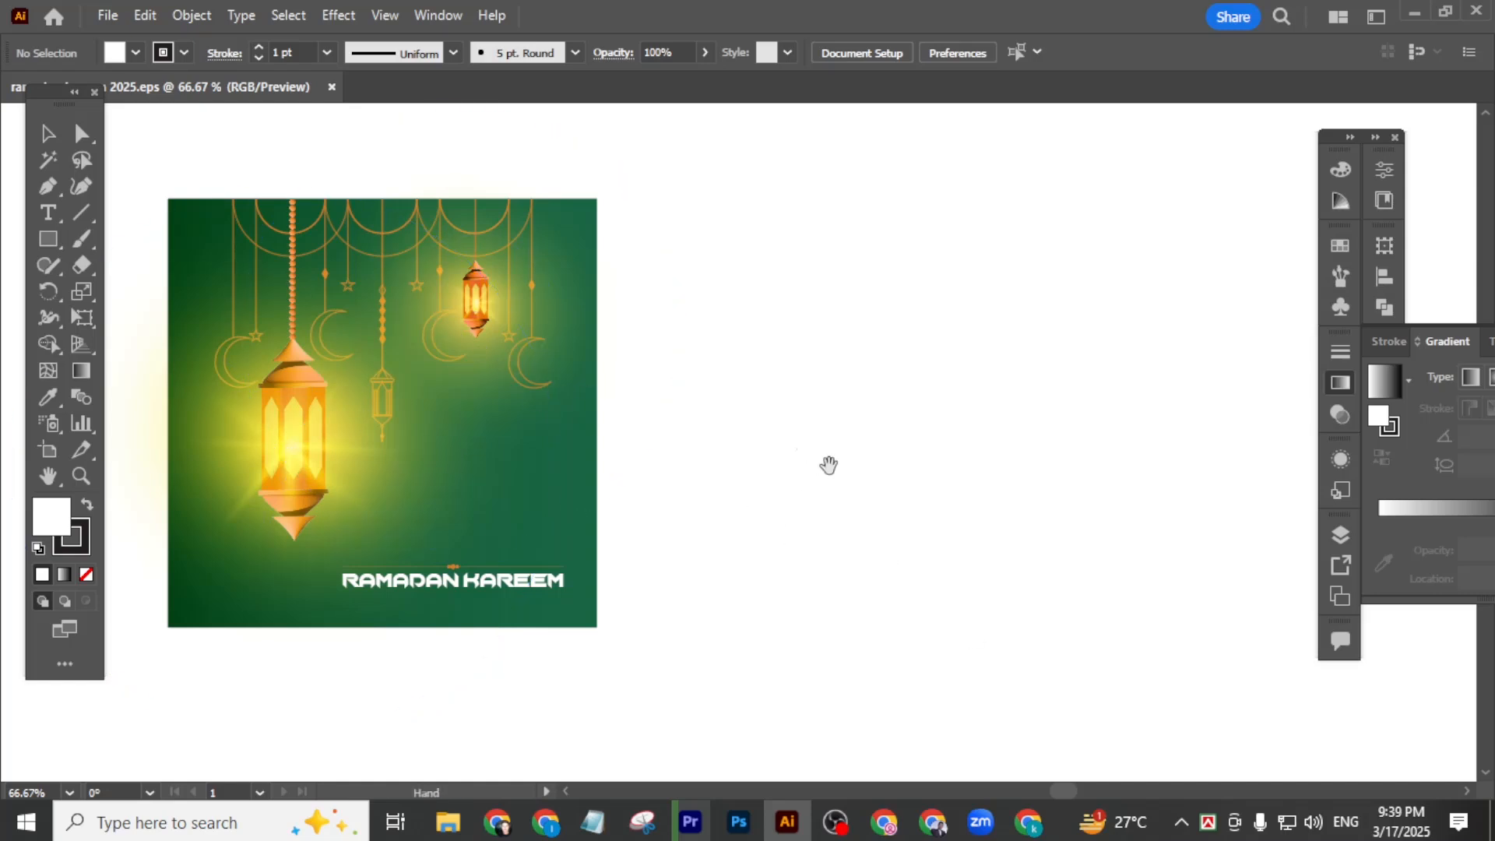
left_click_drag(827, 464, 786, 469)
left_click(48, 239)
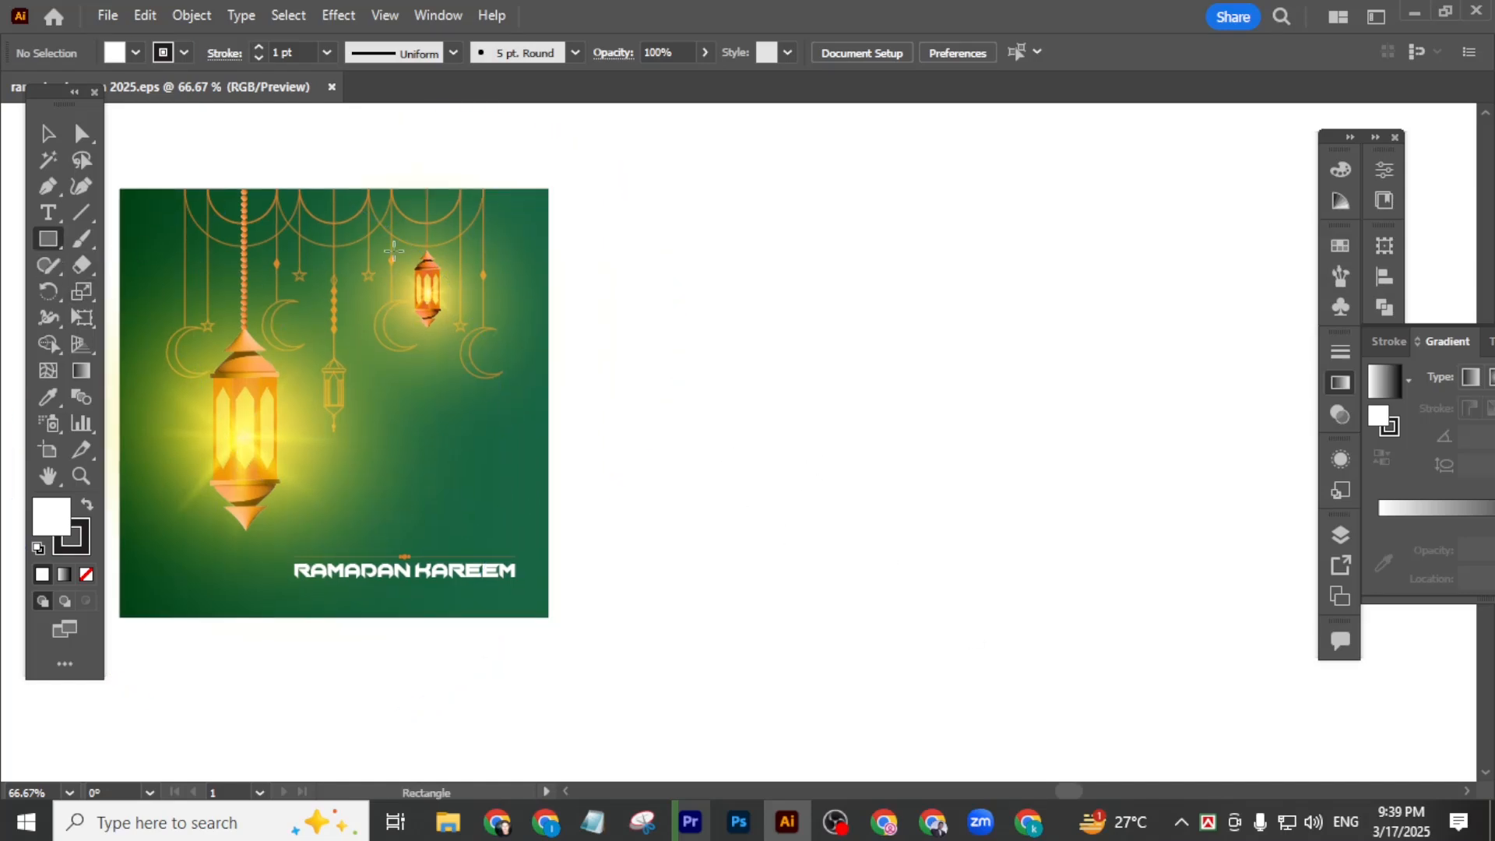
left_click_drag(736, 188, 1198, 617)
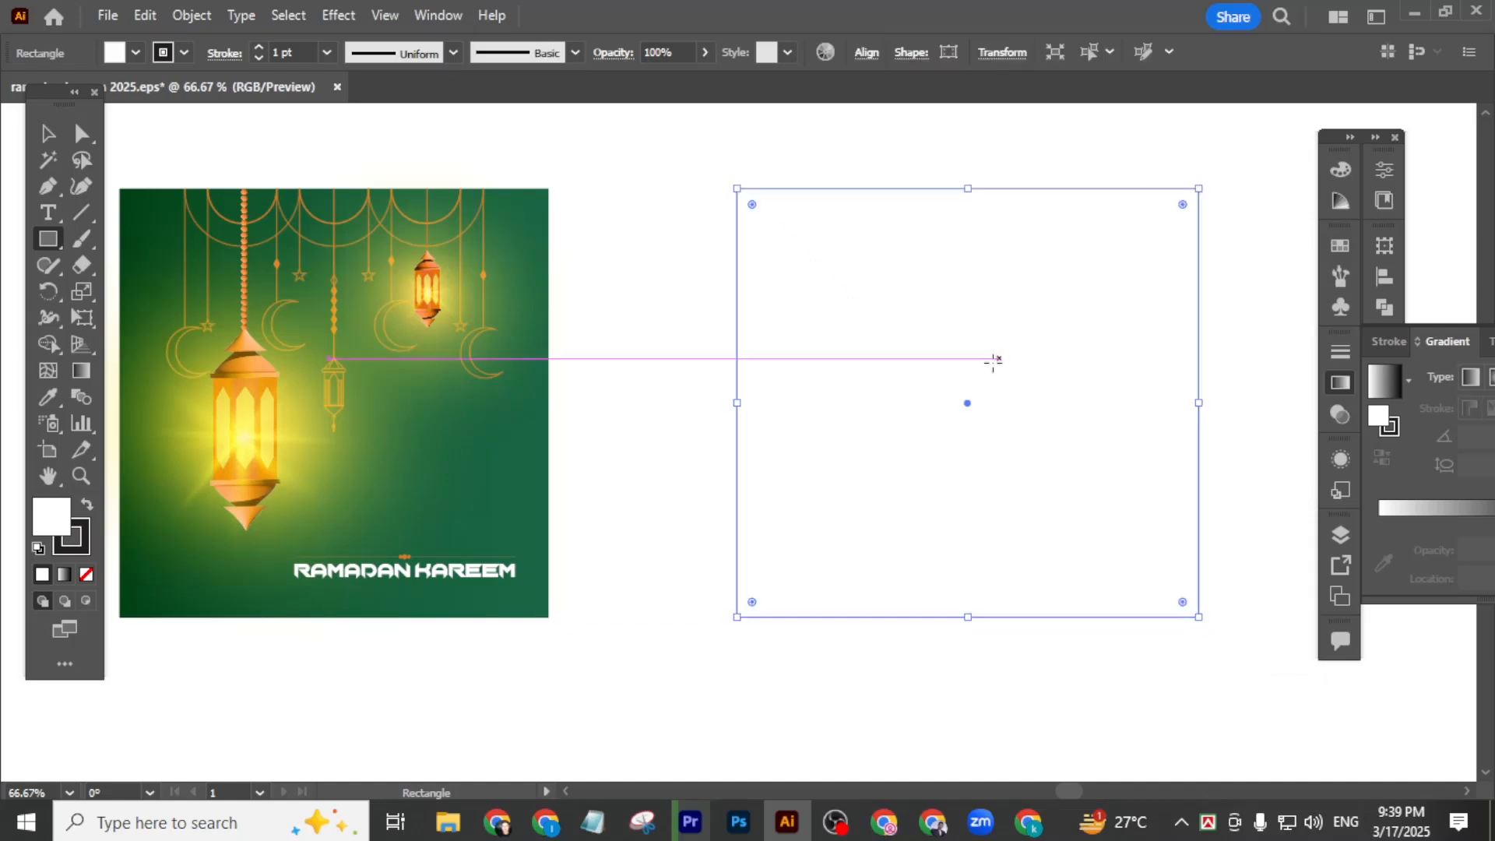
- Remove the stroke from the new rectangle
left_click(1339, 382)
left_click(1339, 381)
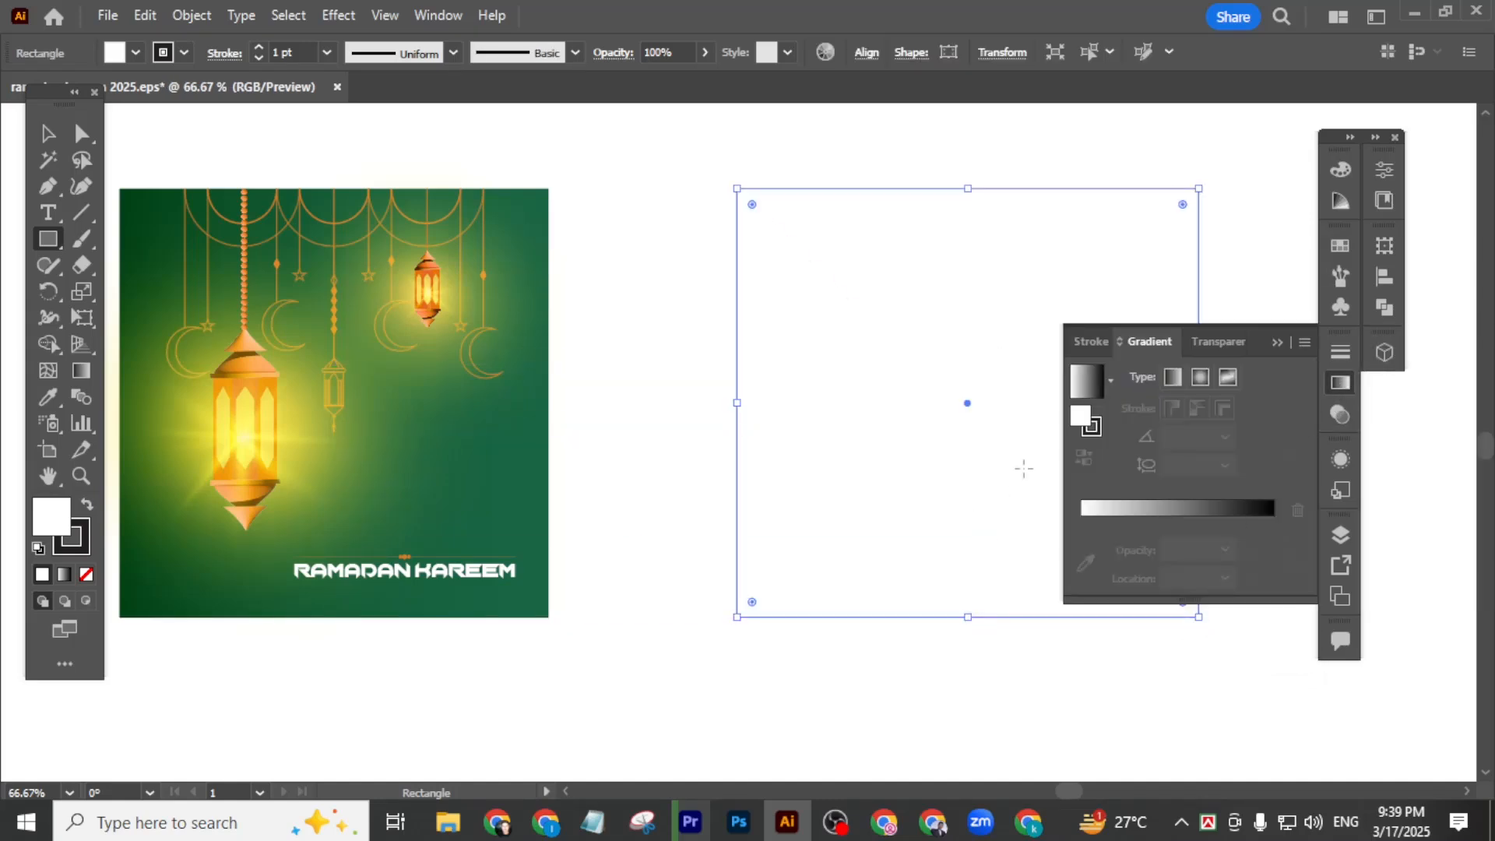
left_click(1092, 426)
left_click(86, 576)
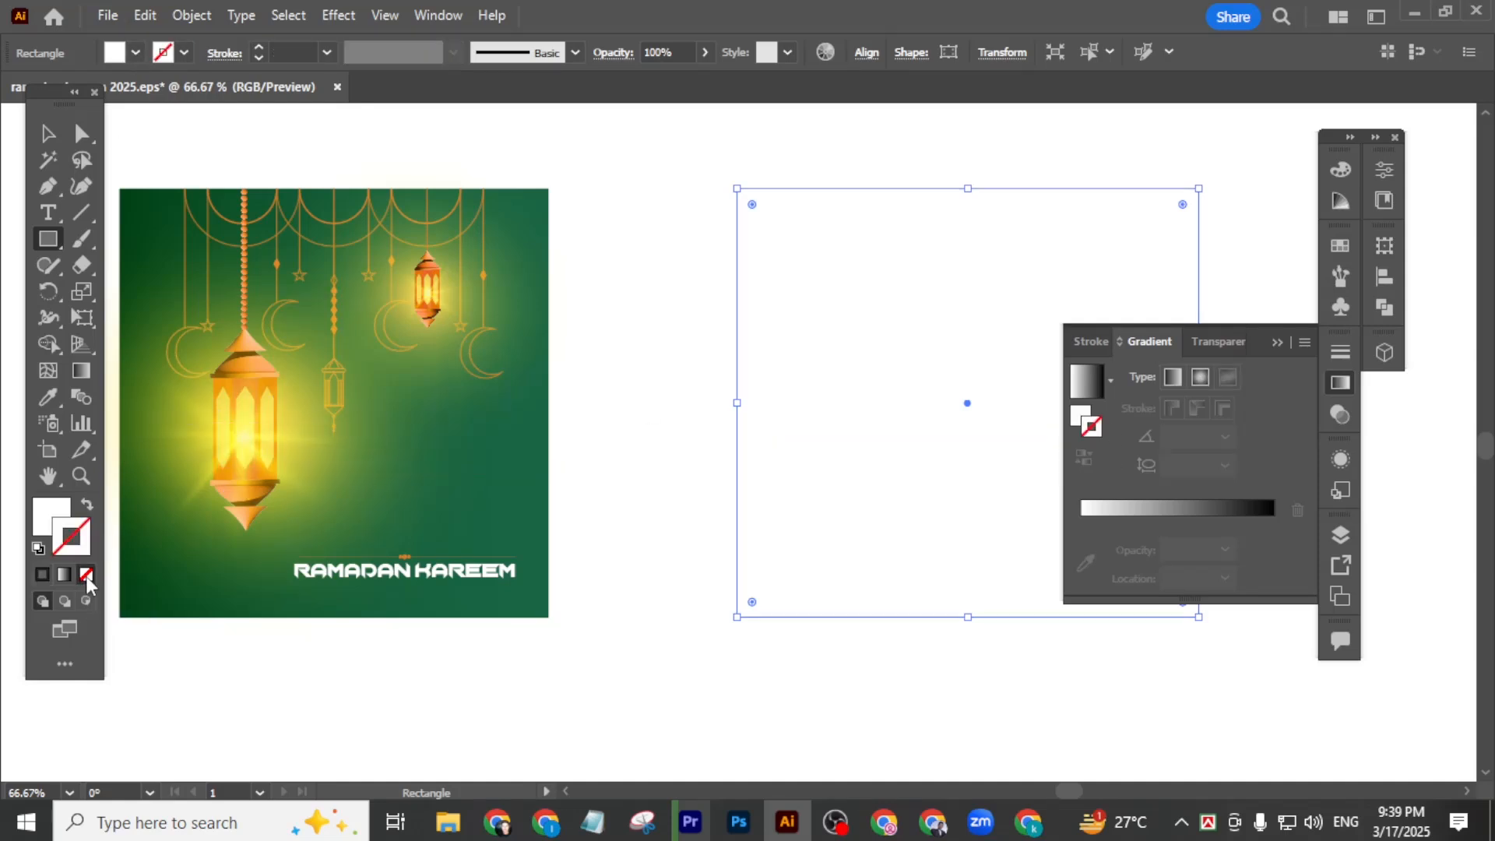
- Fill the rectangle with a gradient and set its starting color stop to green 006422
left_click(48, 520)
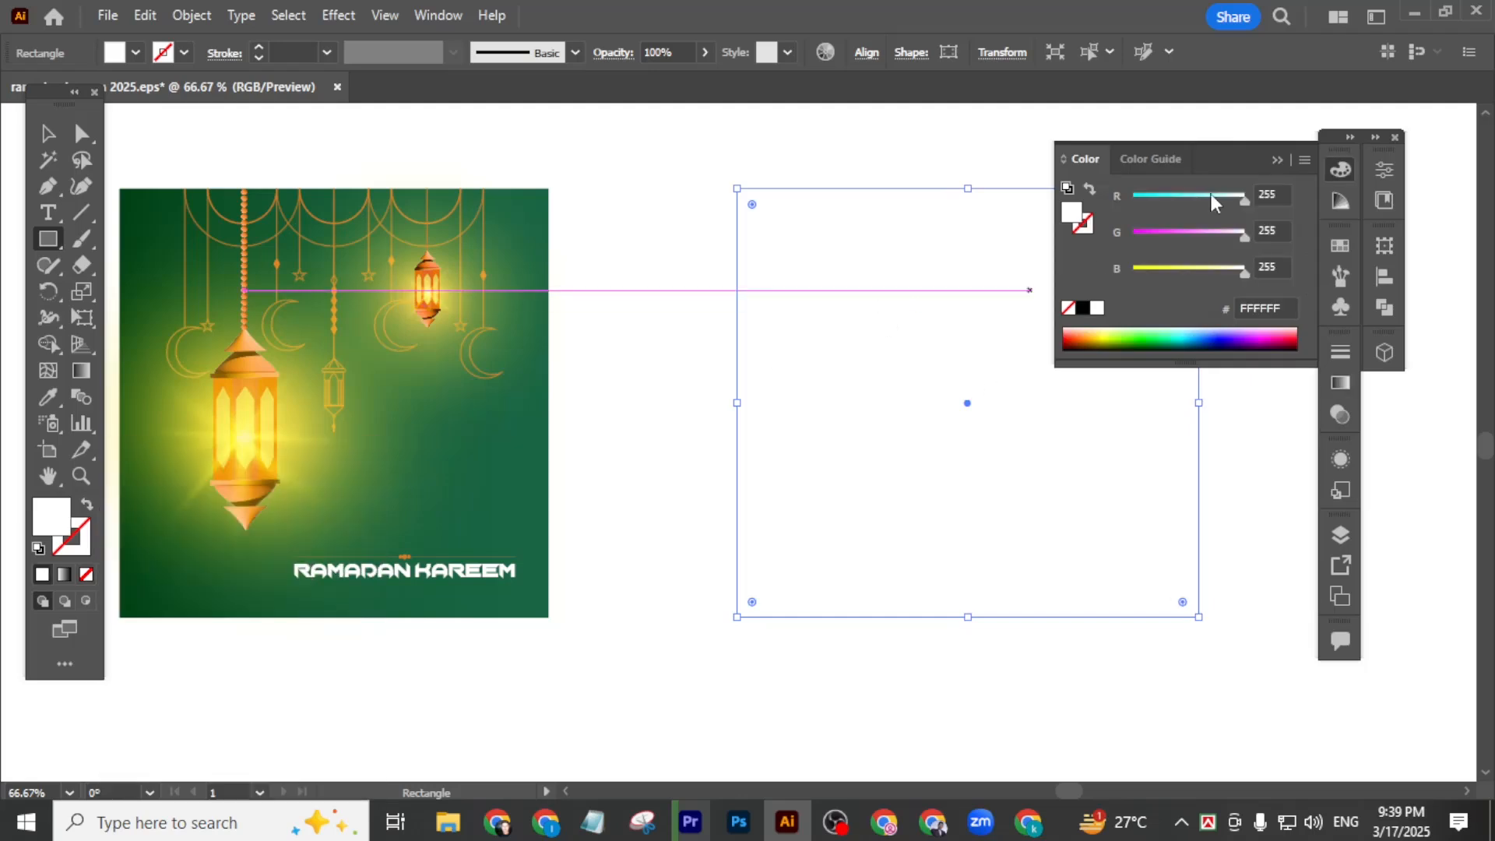
left_click(1341, 383)
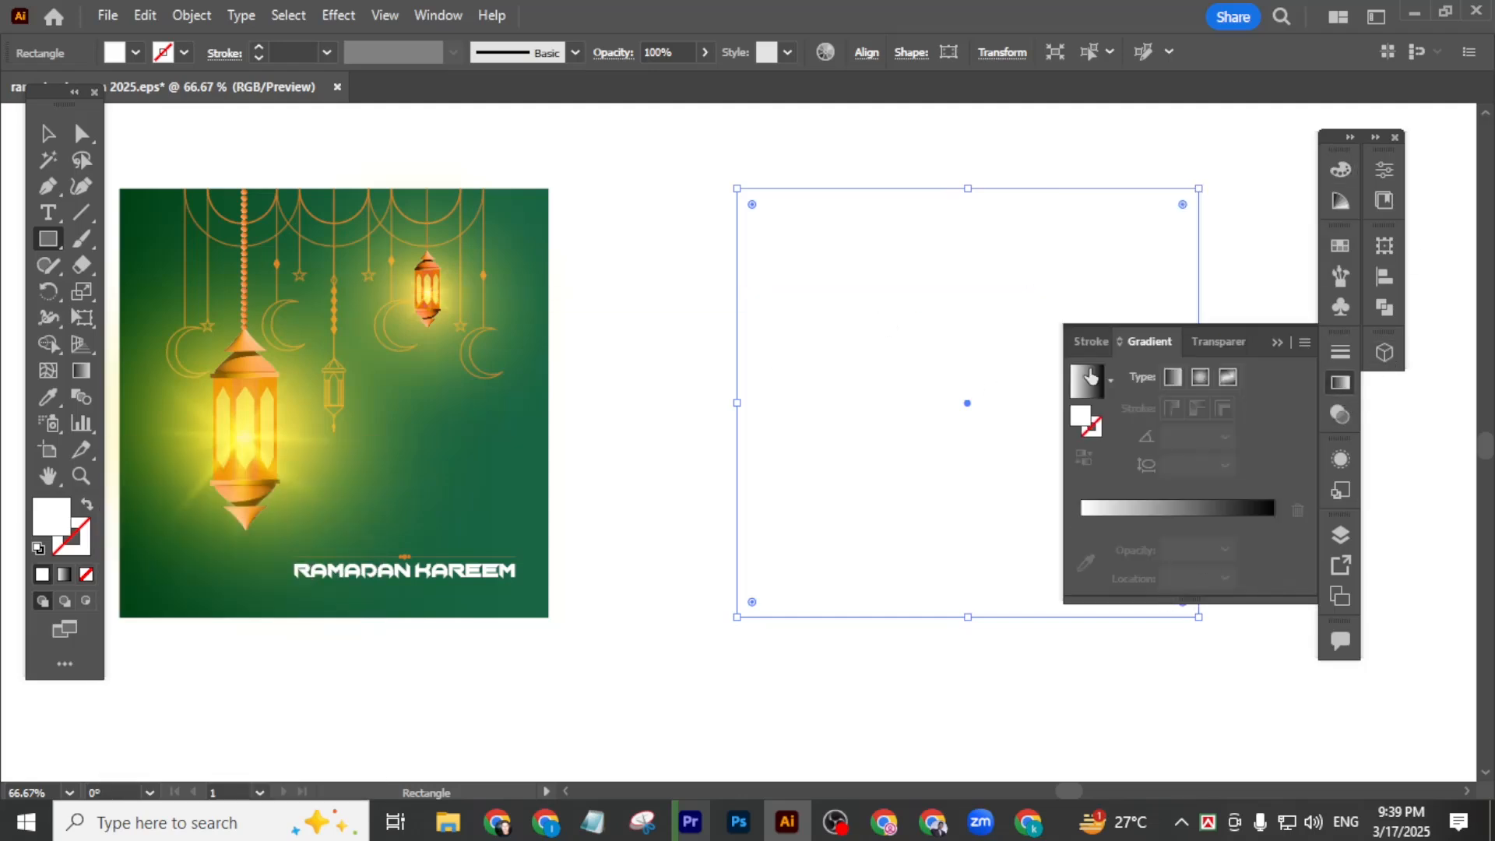
left_click(1170, 506)
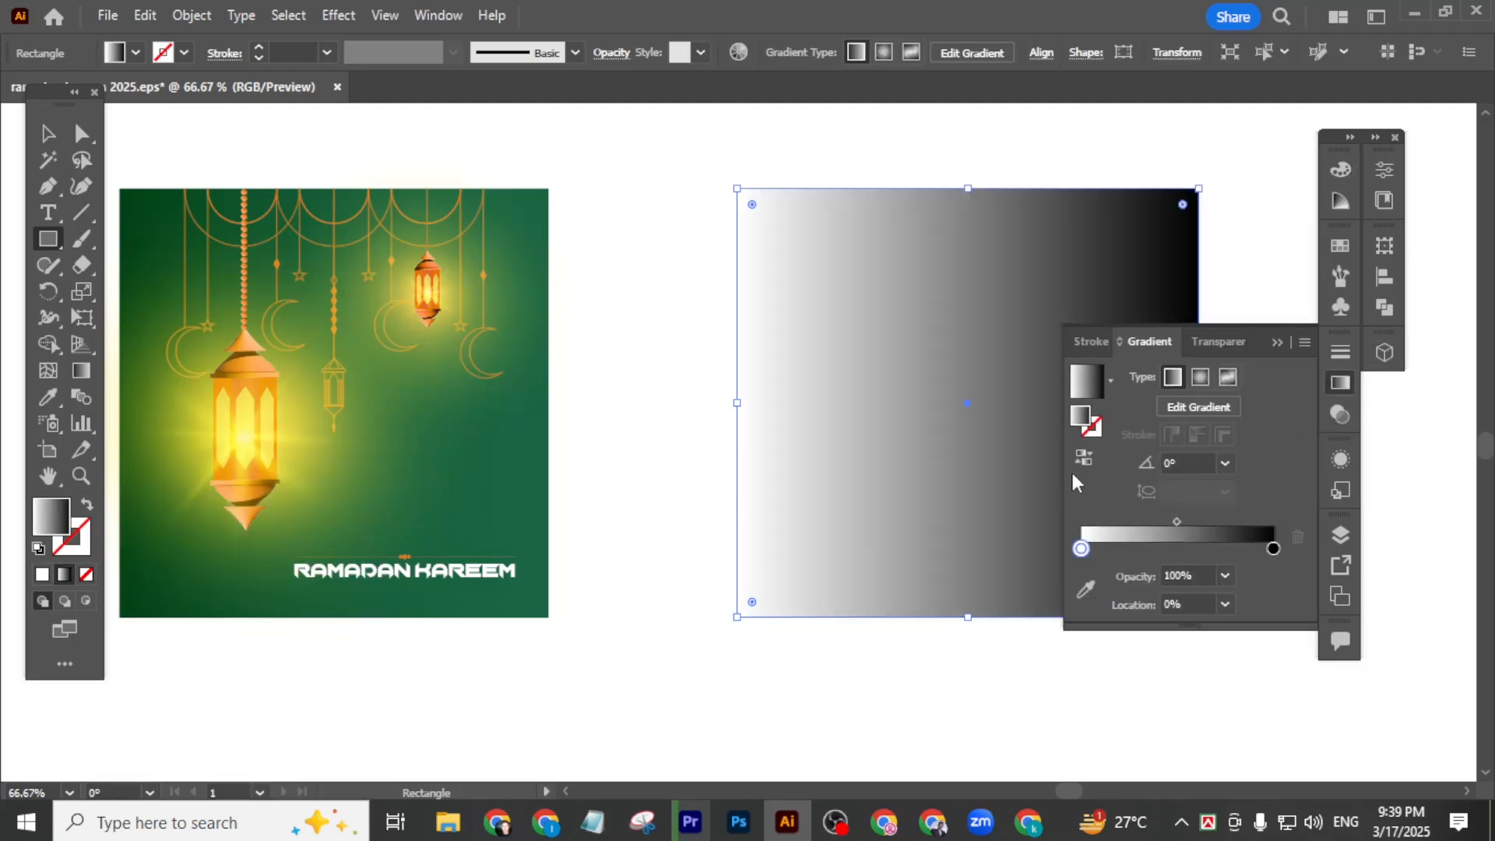
double_click(1081, 550)
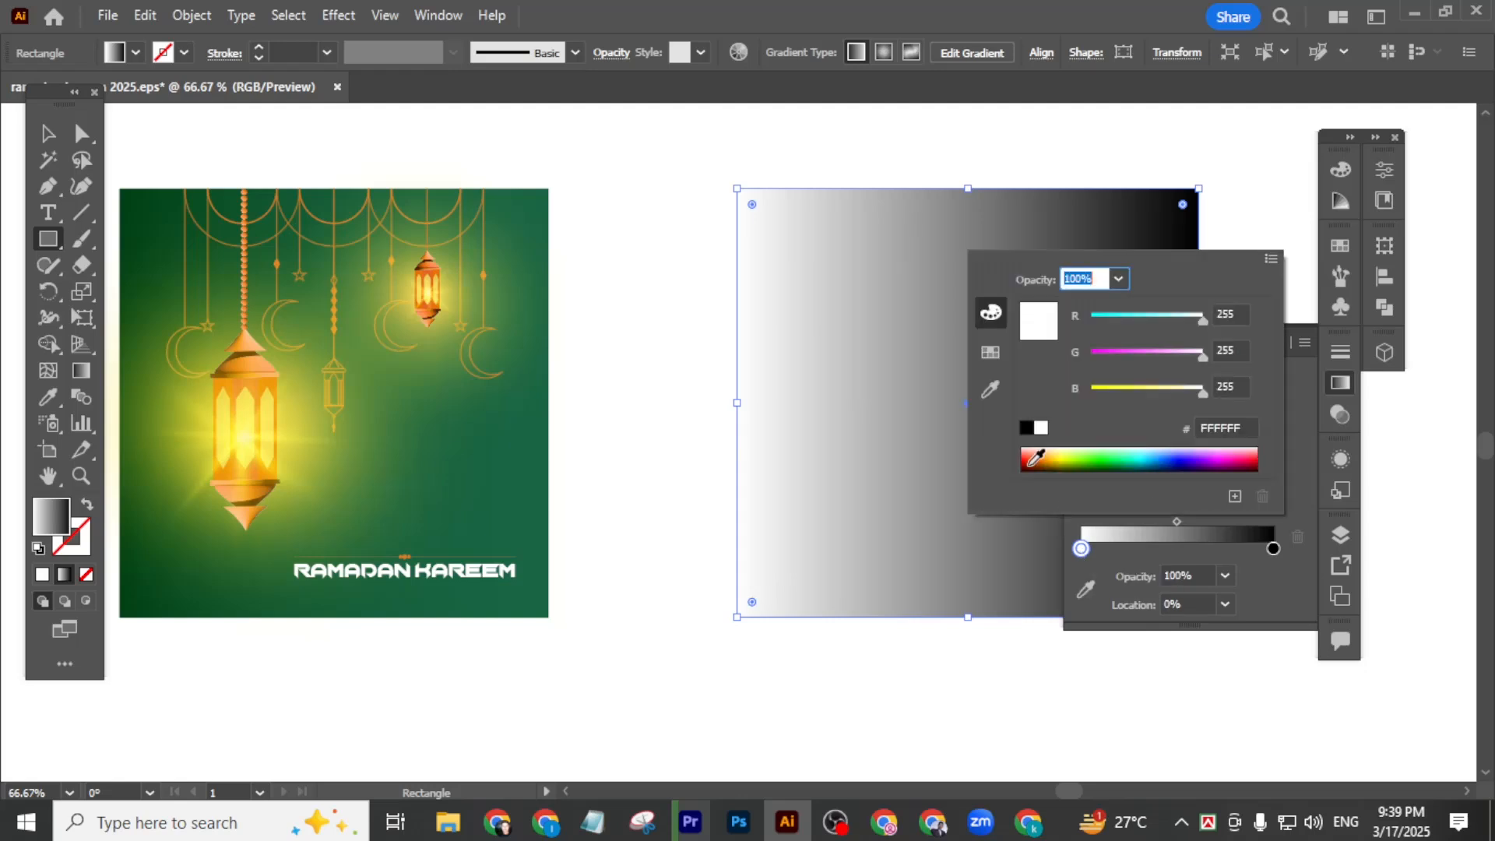
left_click_drag(1121, 386, 1038, 389)
left_click_drag(1133, 320, 988, 352)
left_click_drag(1192, 360, 1106, 395)
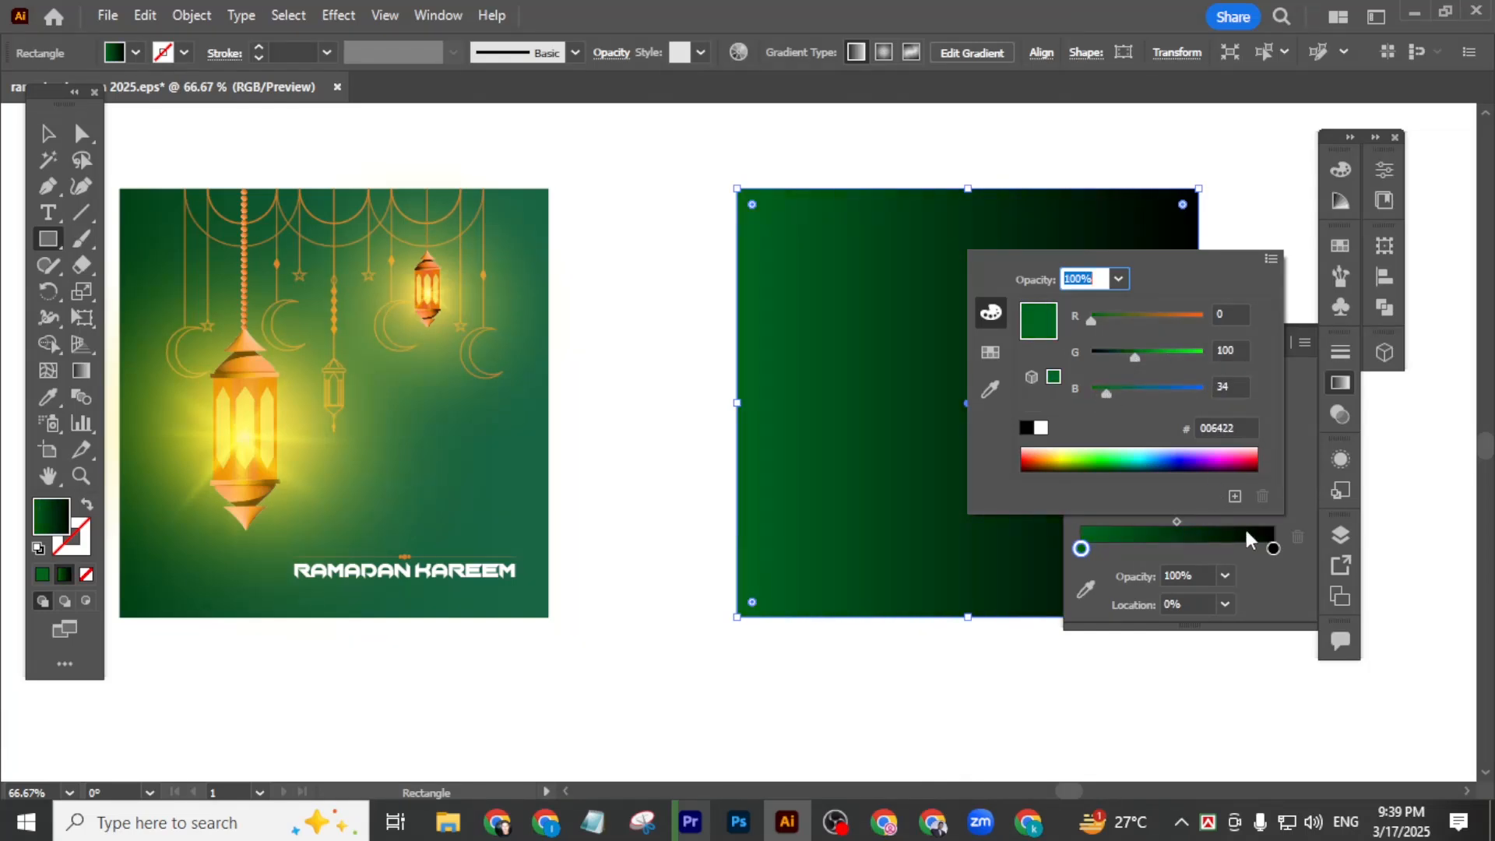
- Change the gradient's ending color stop to very dark green 002400
left_click(1273, 548)
double_click(1273, 548)
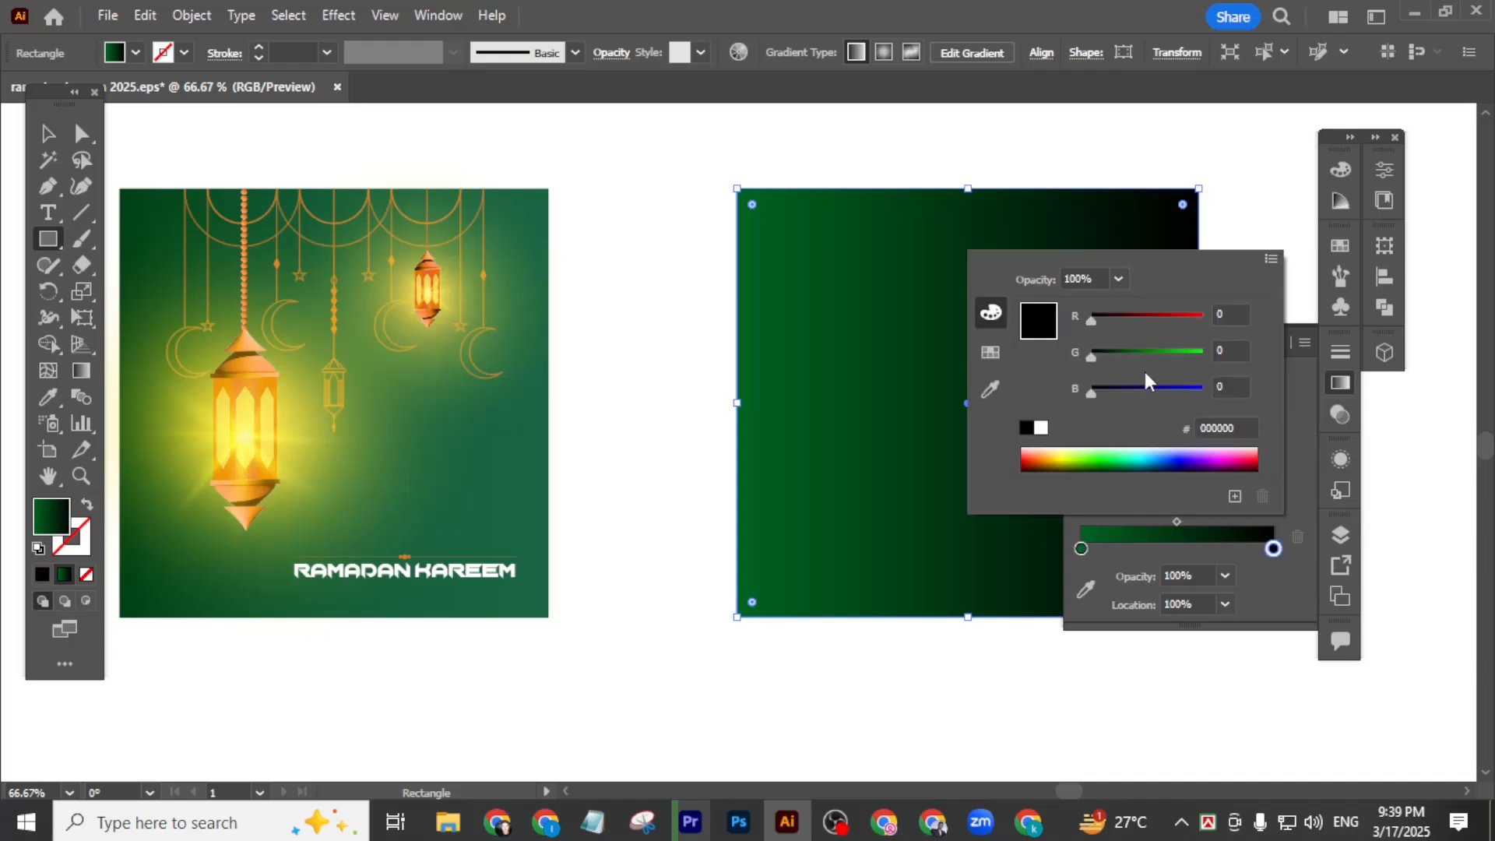
left_click(1113, 357)
mouse_move(1113, 357)
left_mouse_down()
mouse_move(1132, 358)
mouse_move(1107, 363)
left_mouse_up()
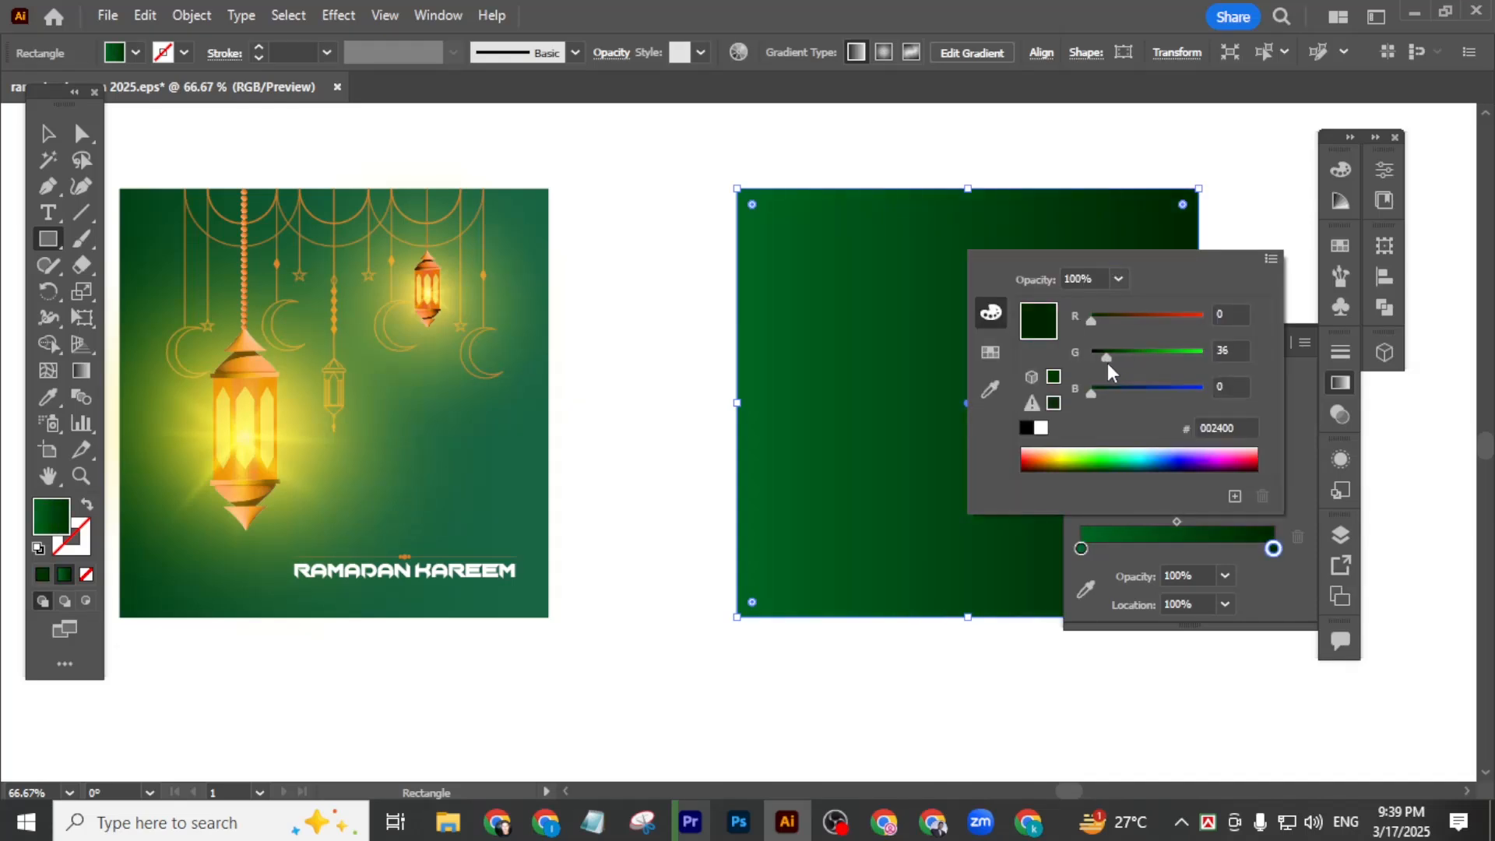
left_click(1326, 413)
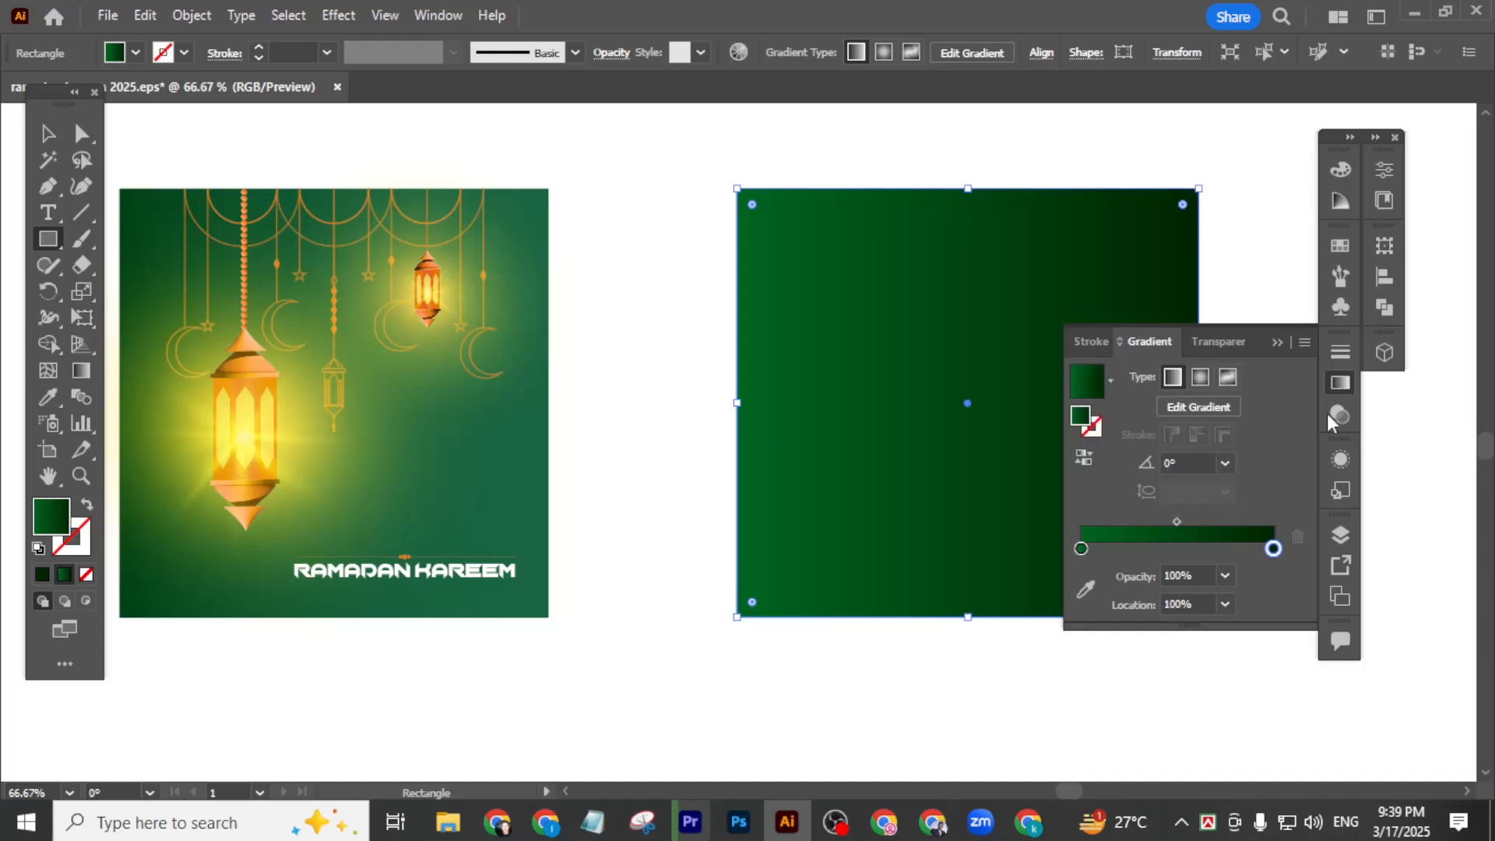
- Make the rectangle's gradient radial and run it from near the upper-left corner to just beyond the lower-right corner
left_click(1202, 380)
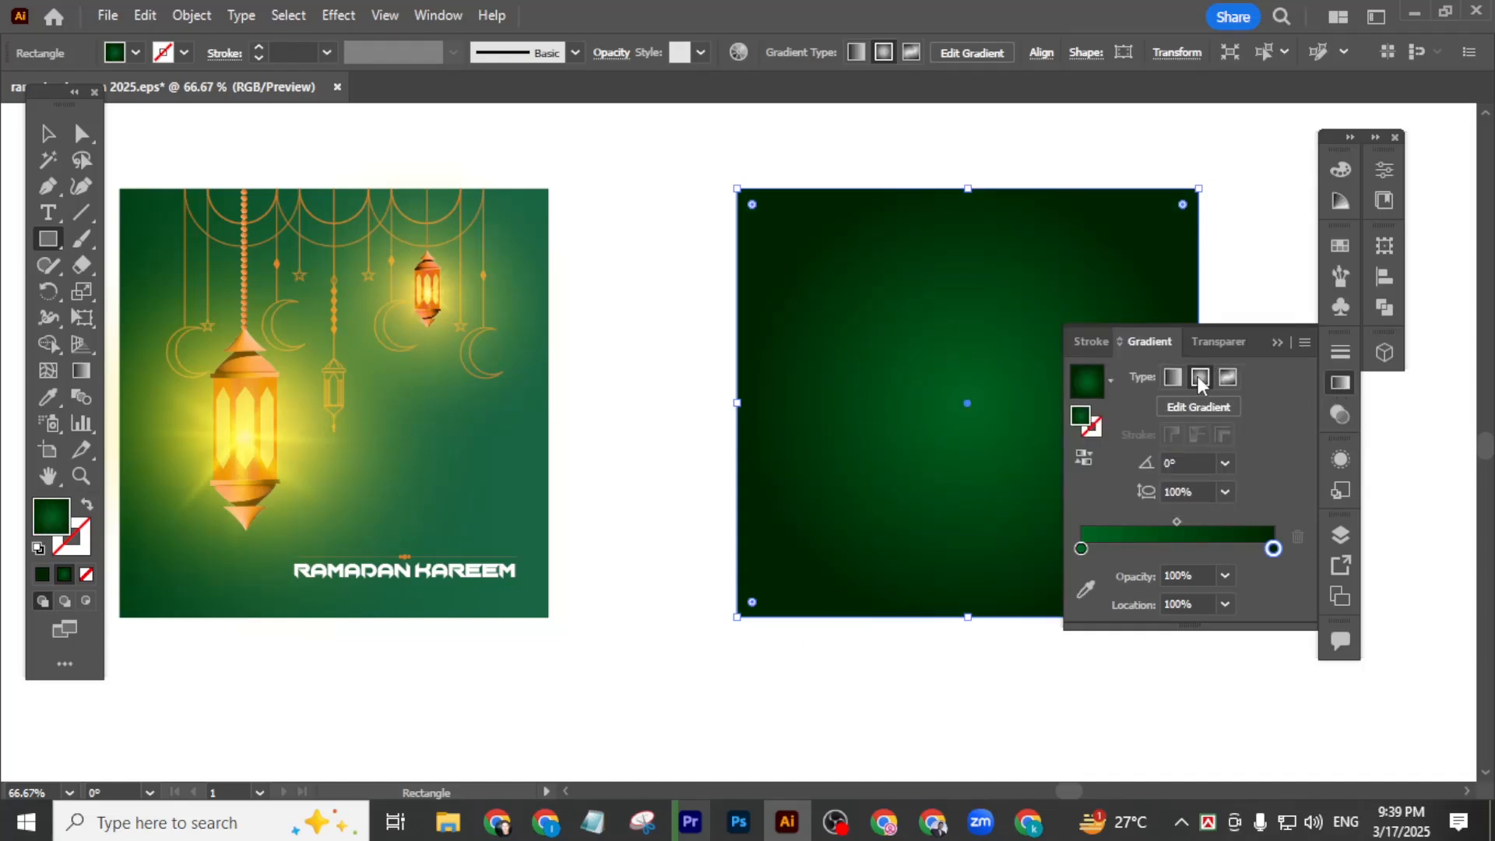
left_click(1341, 389)
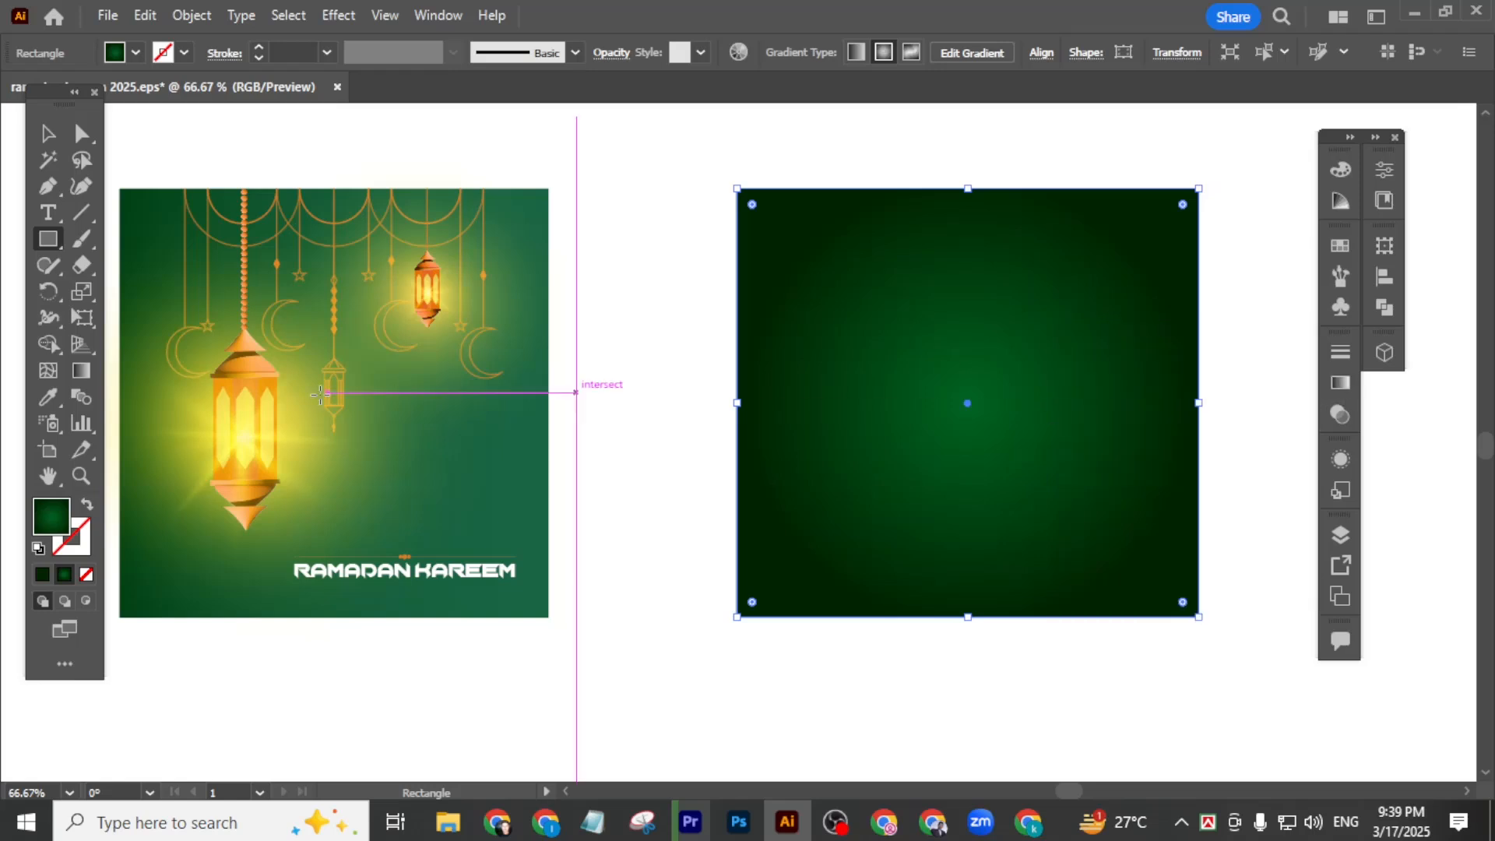
left_click(81, 371)
mouse_move(775, 221)
left_mouse_down()
mouse_move(1050, 524)
mouse_move(1207, 659)
left_mouse_up()
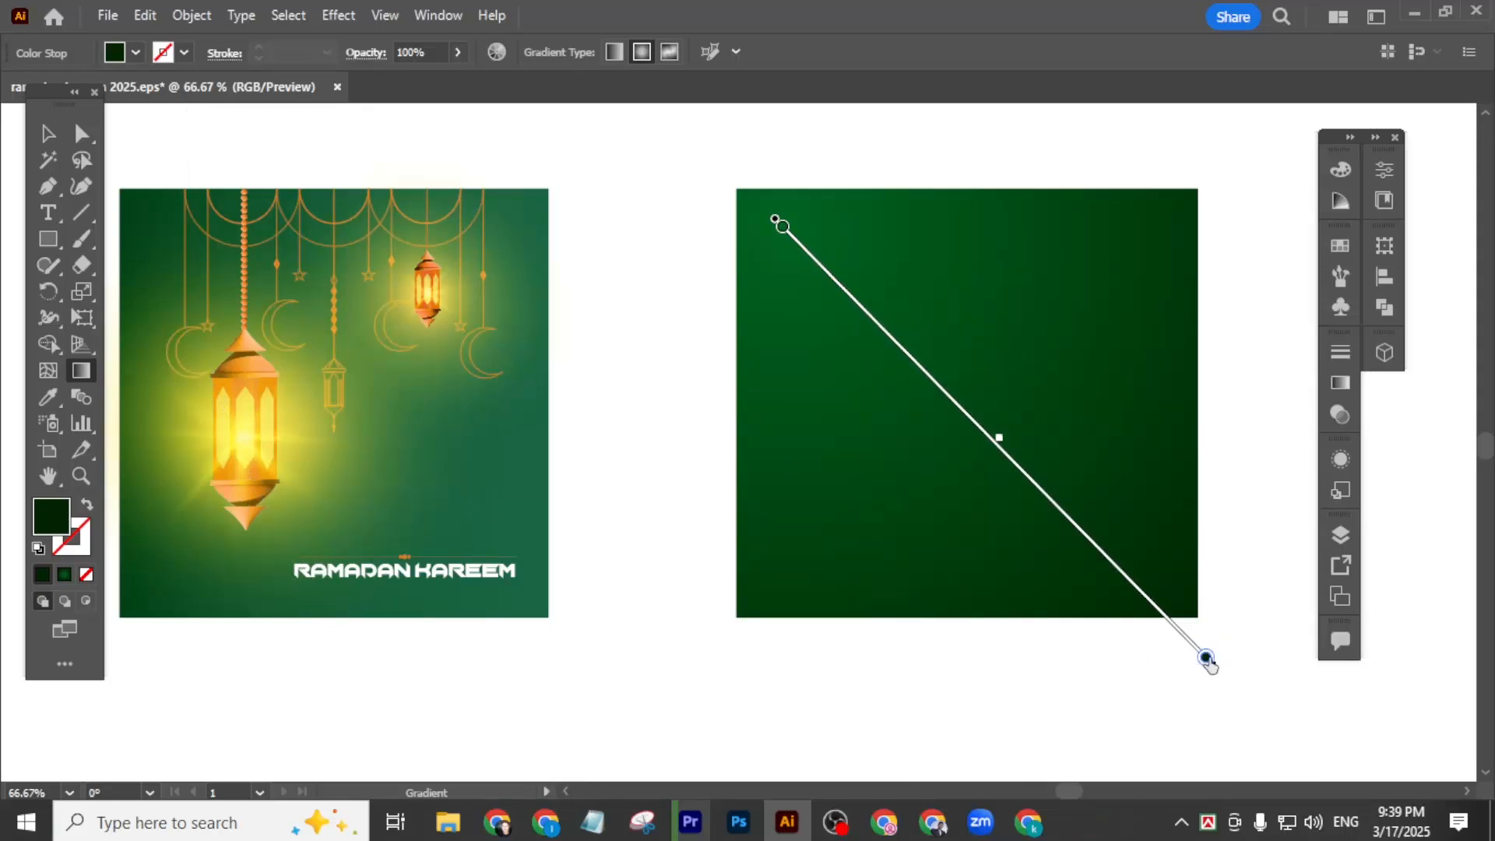
- Recolor the gradient's outer color stop to dark gray-green 1F2E2D and deselect the rectangle
double_click(1205, 658)
left_click_drag(1030, 521, 1040, 451)
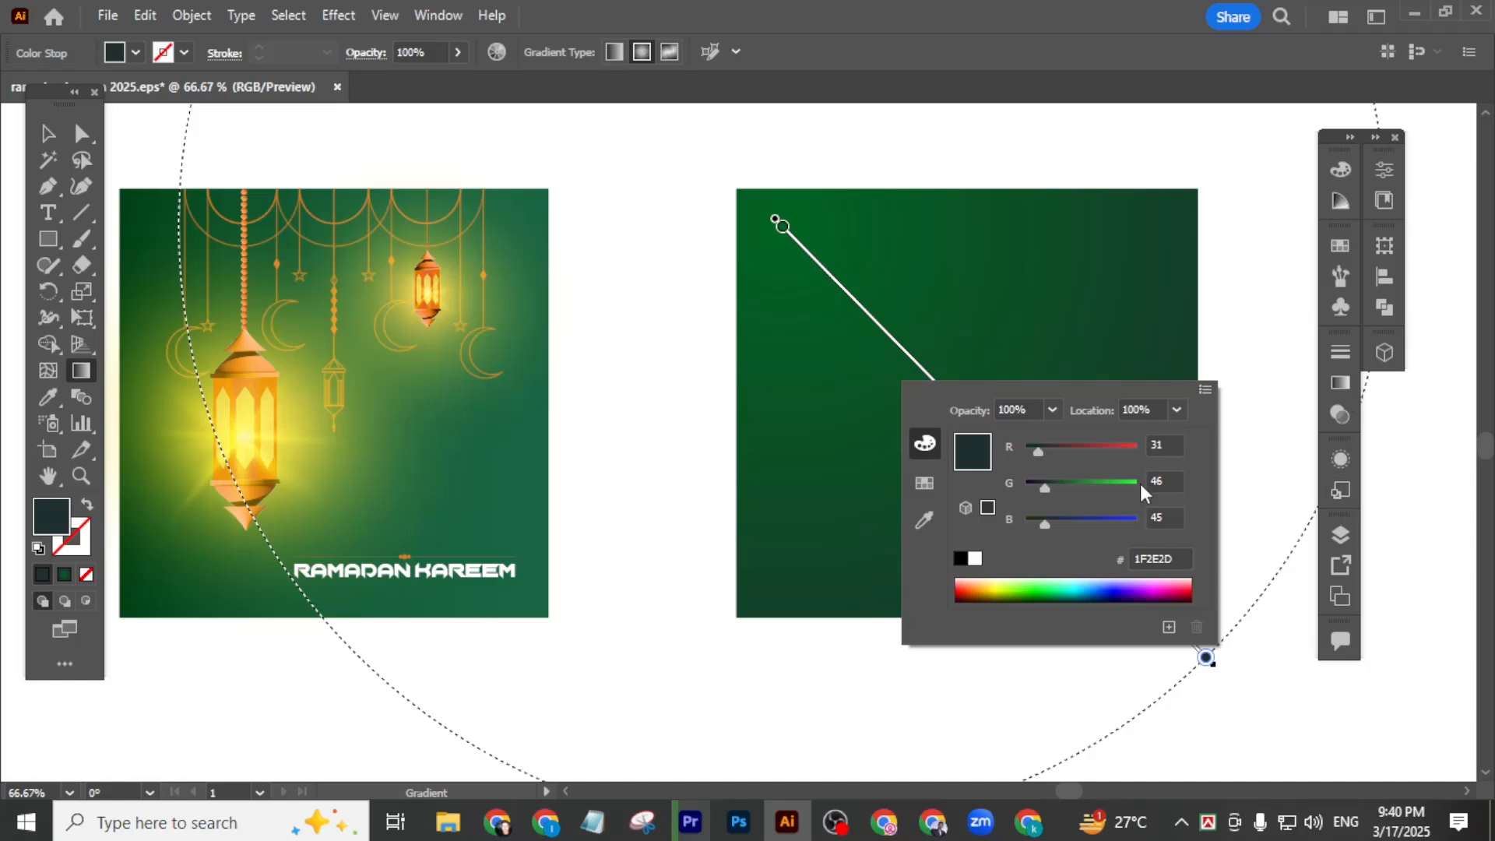
key("Escape")
left_click(48, 133)
left_click(1101, 490)
left_click(1242, 596)
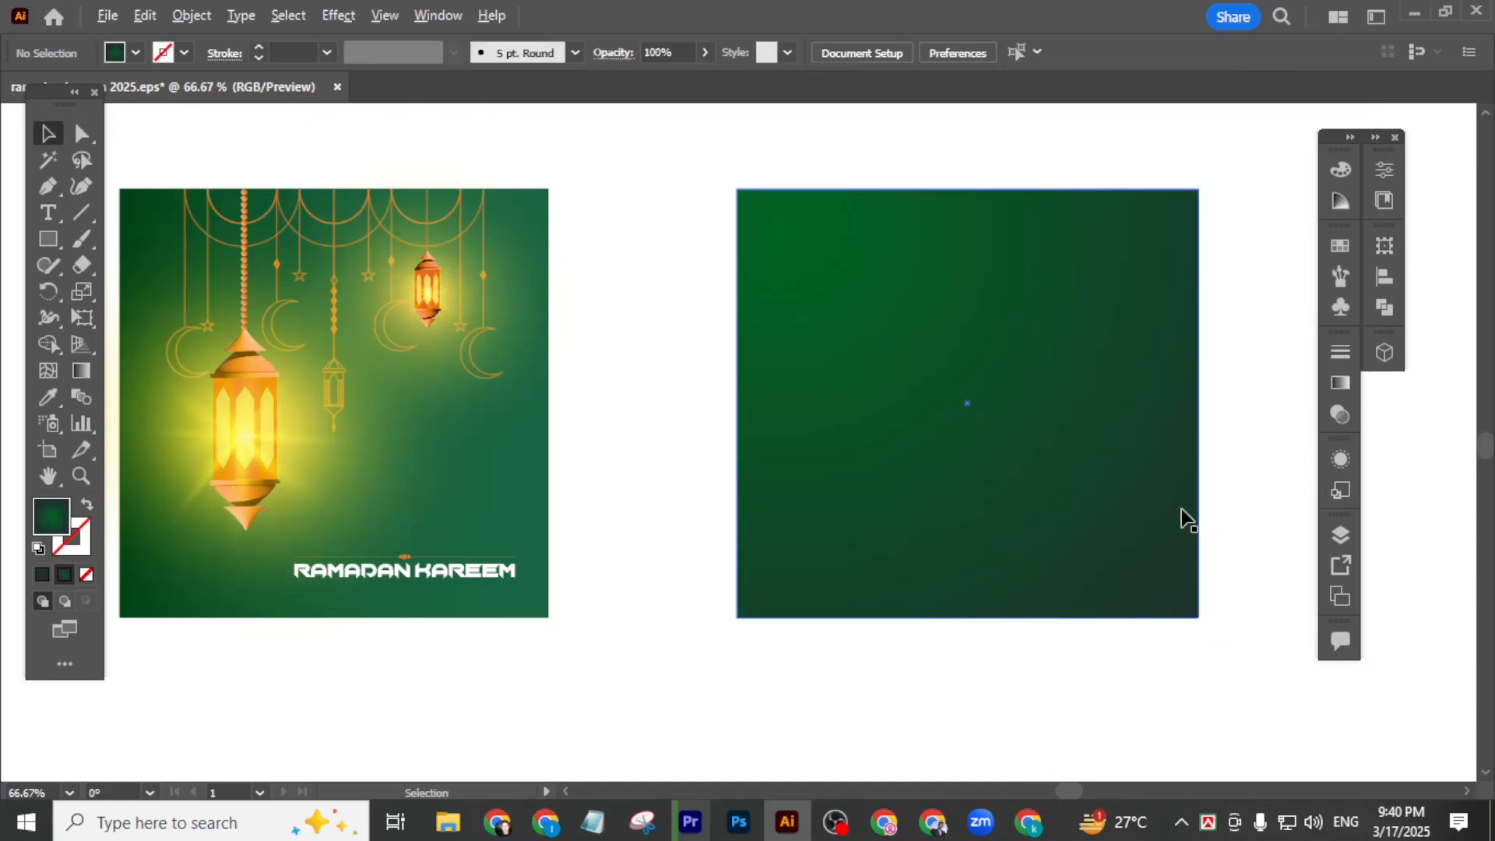
- Compare the new green background with the reference poster and examine the hanging ornaments along the poster's upper edge
scroll(1184, 520, "down", 1)
scroll(1144, 412, "right", 2)
scroll(971, 393, "up", 1)
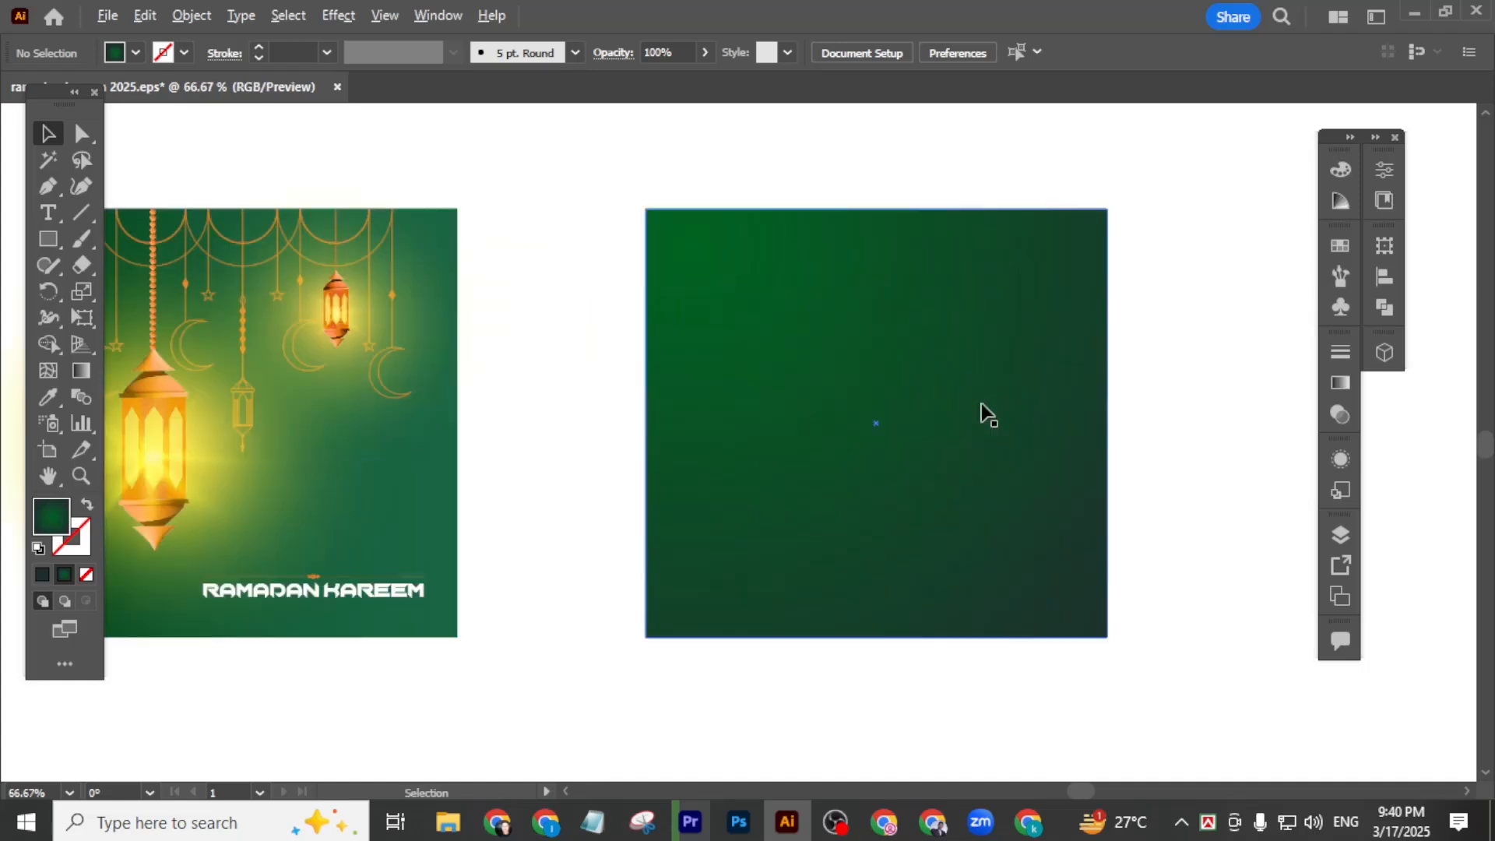
scroll(949, 389, "up", 1)
scroll(935, 394, "left", 1)
left_click(925, 400)
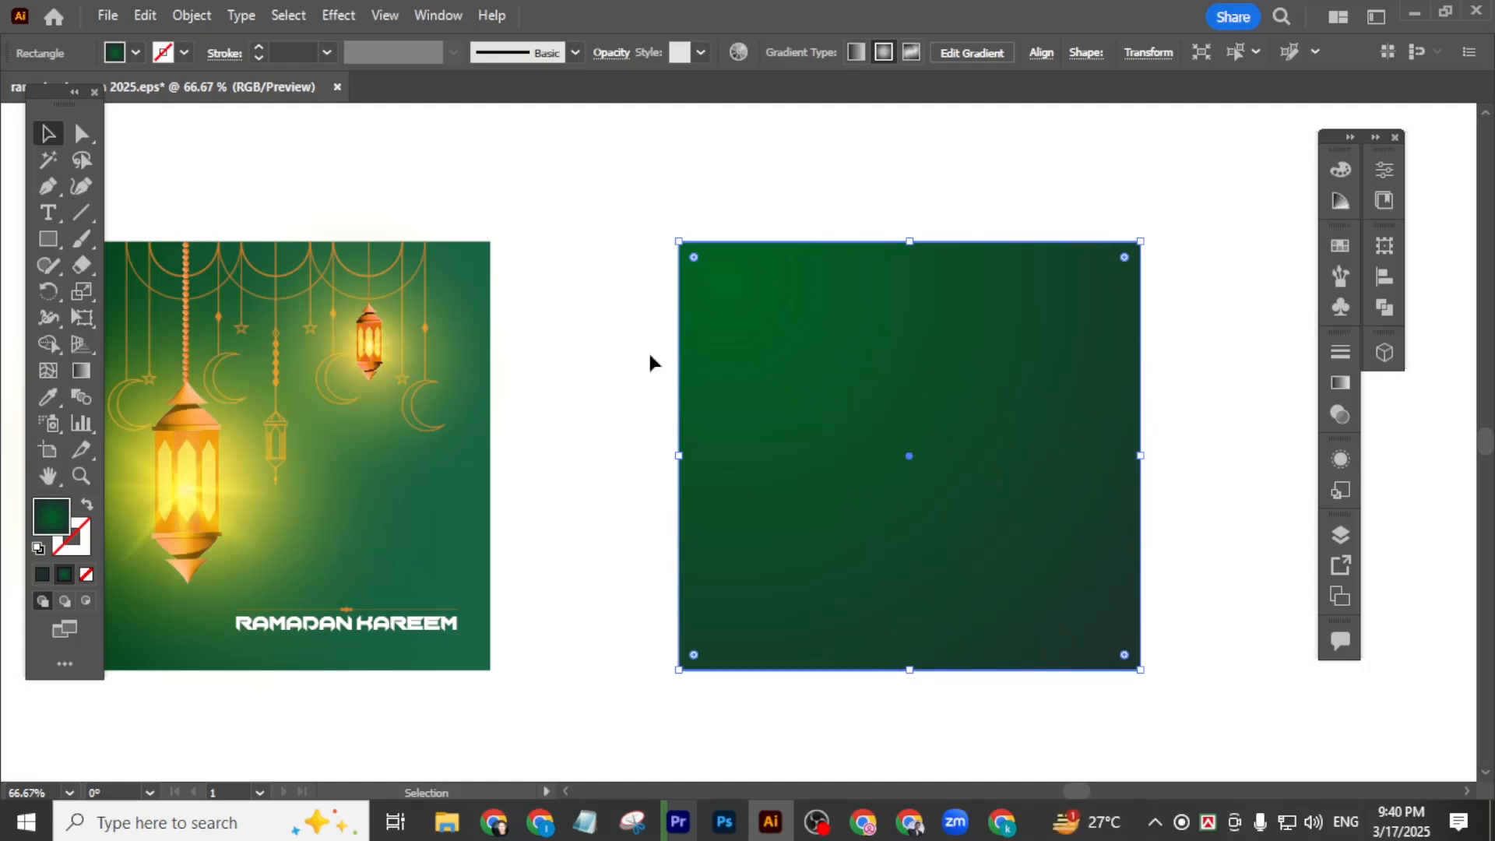
key("a")
key("ctrl+shift+a")
key("v")
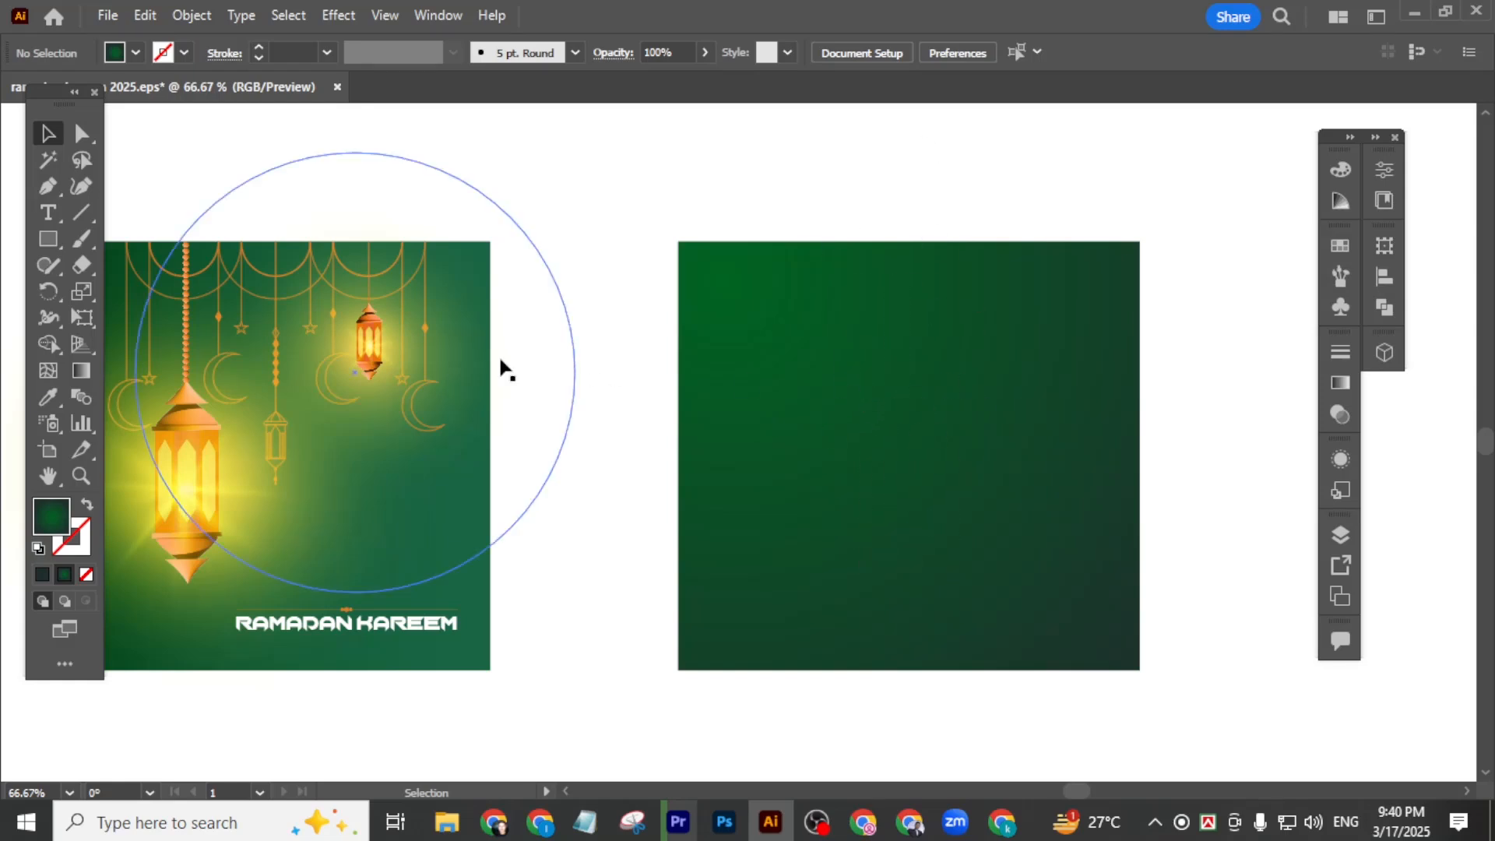
left_click_drag(219, 266, 308, 248)
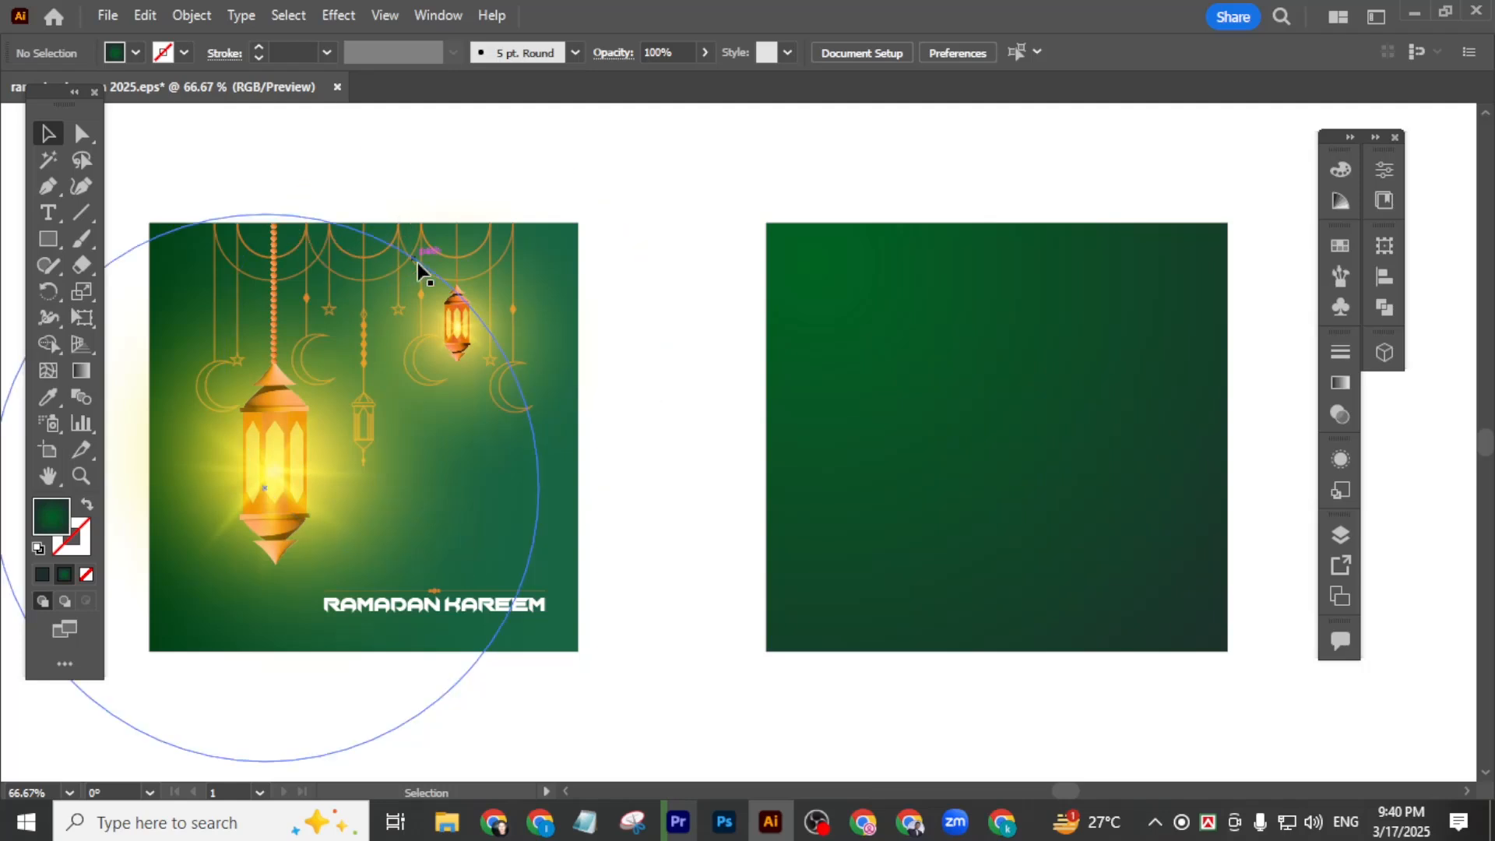
key("space")
left_click_drag(1017, 397, 921, 416)
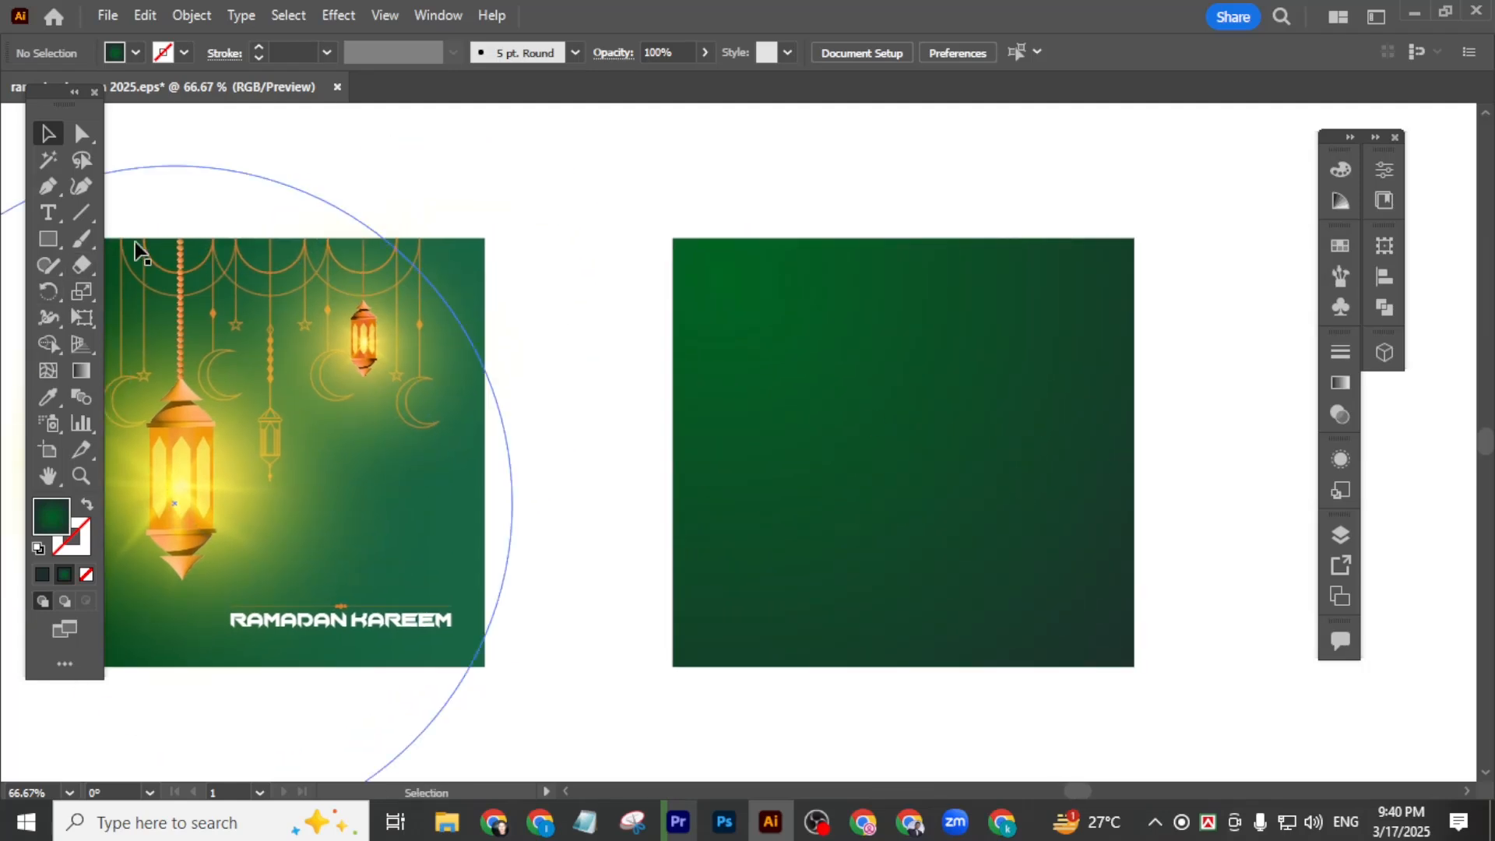
- Draw a circle in the upper-left part of the green background and fill it with orange
left_click(52, 247)
left_click_drag(53, 249, 133, 290)
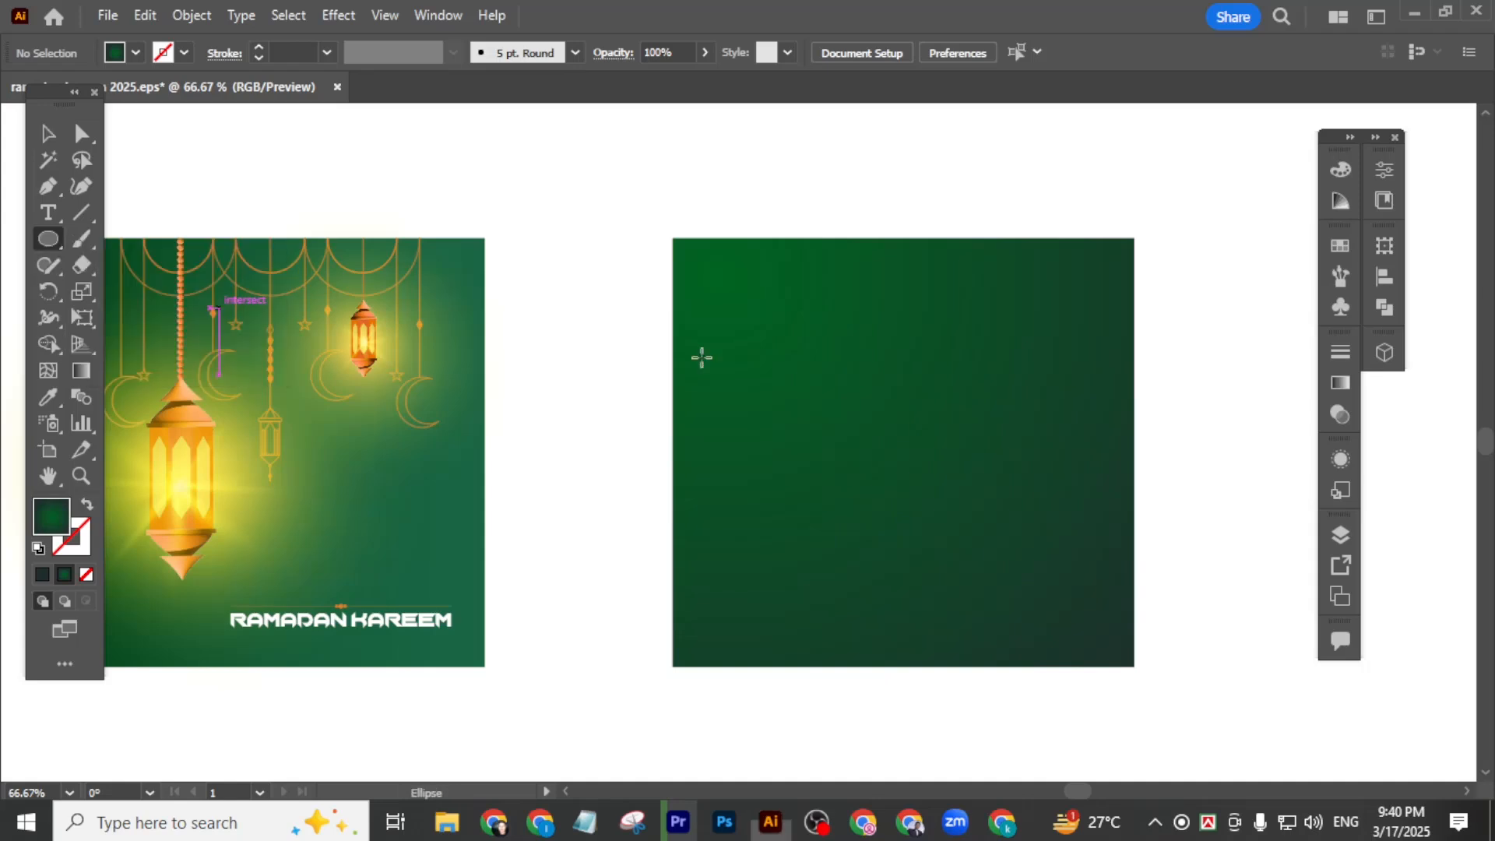
left_click_drag(828, 350, 886, 431)
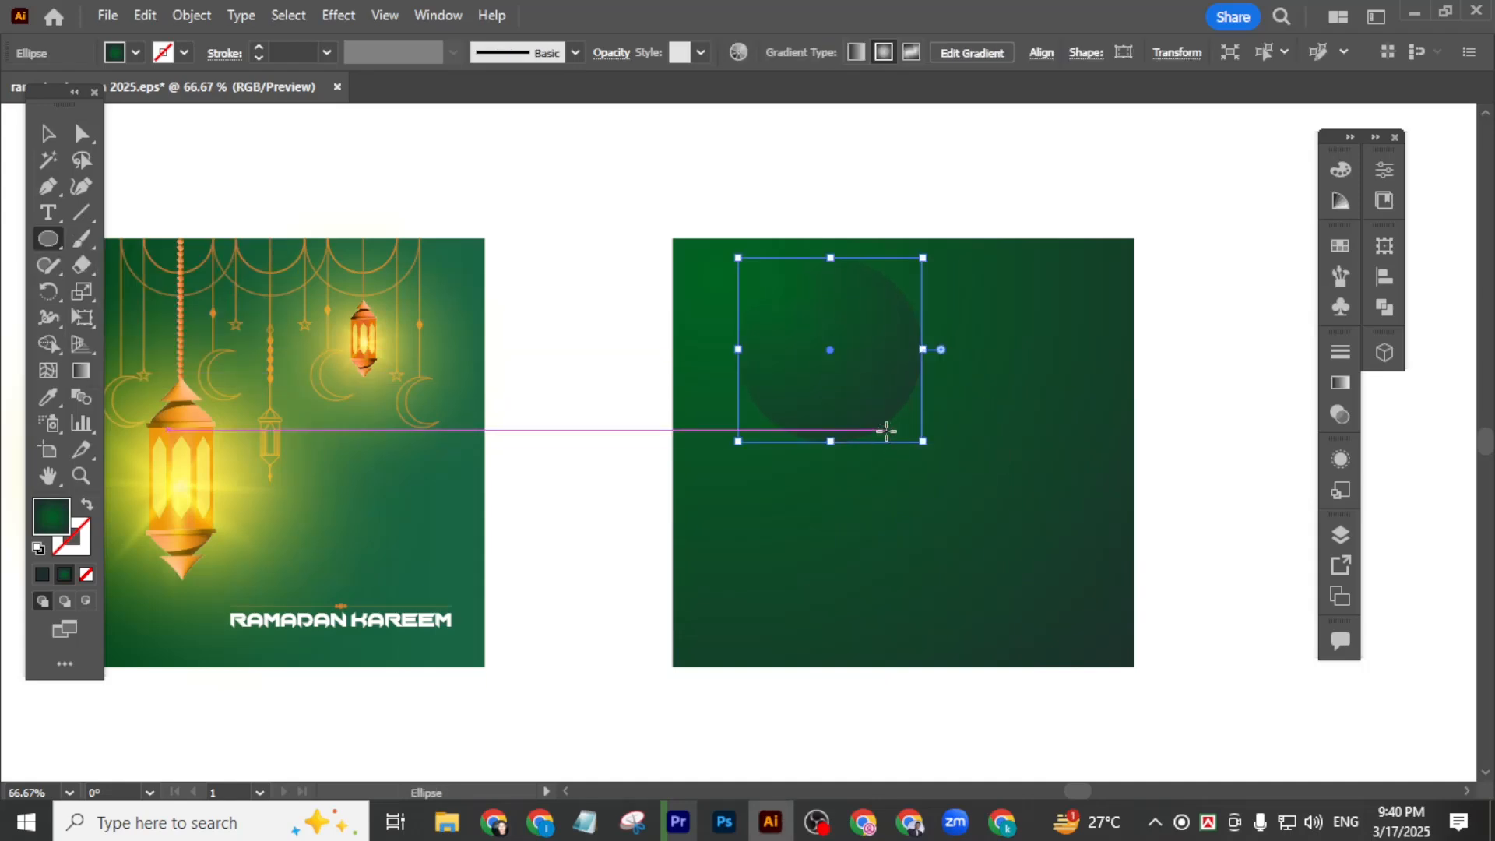
left_click(136, 53)
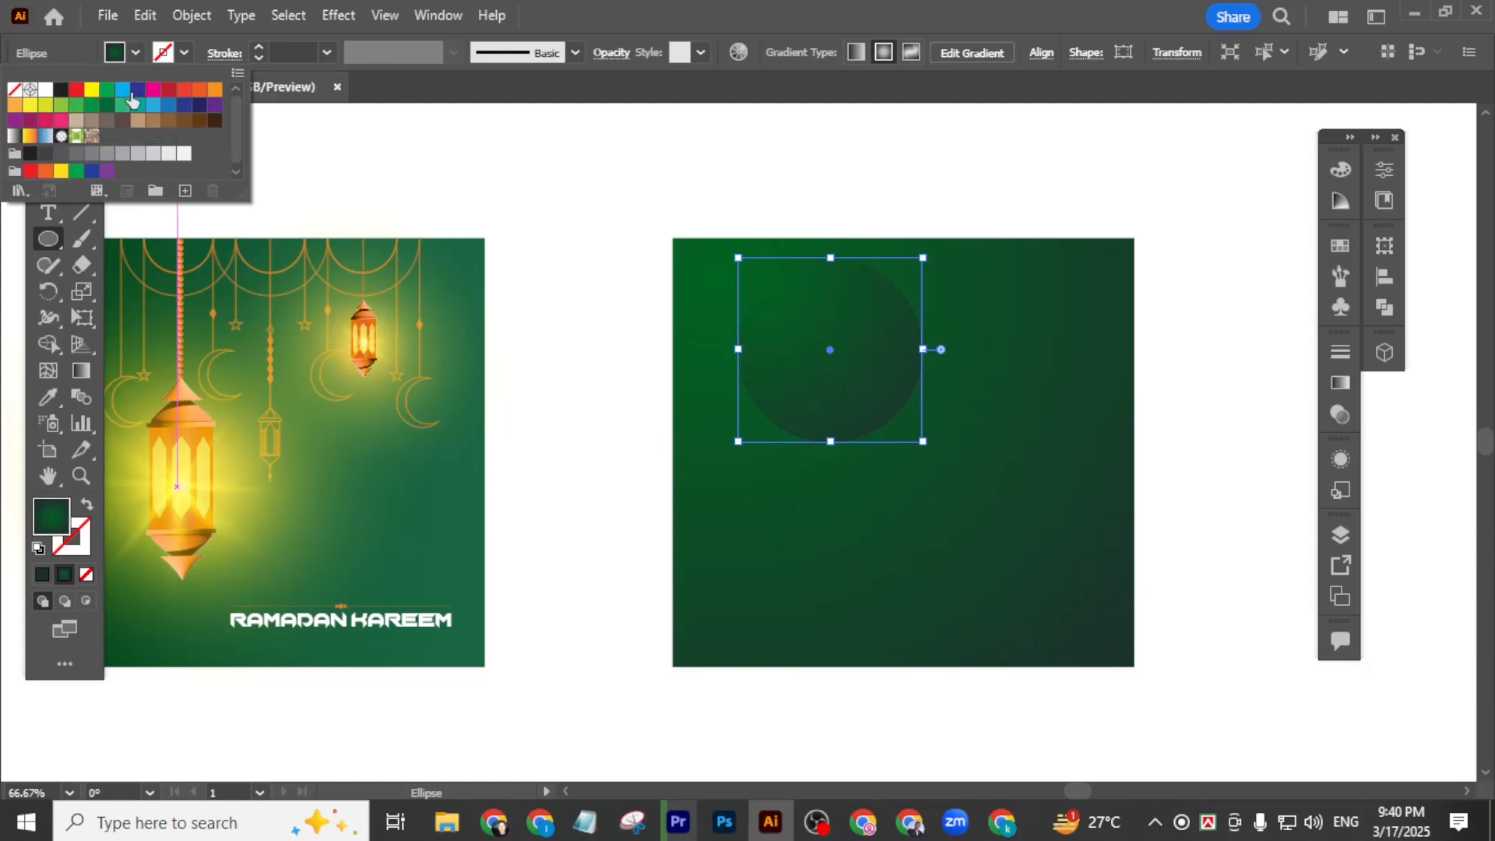
left_click(214, 91)
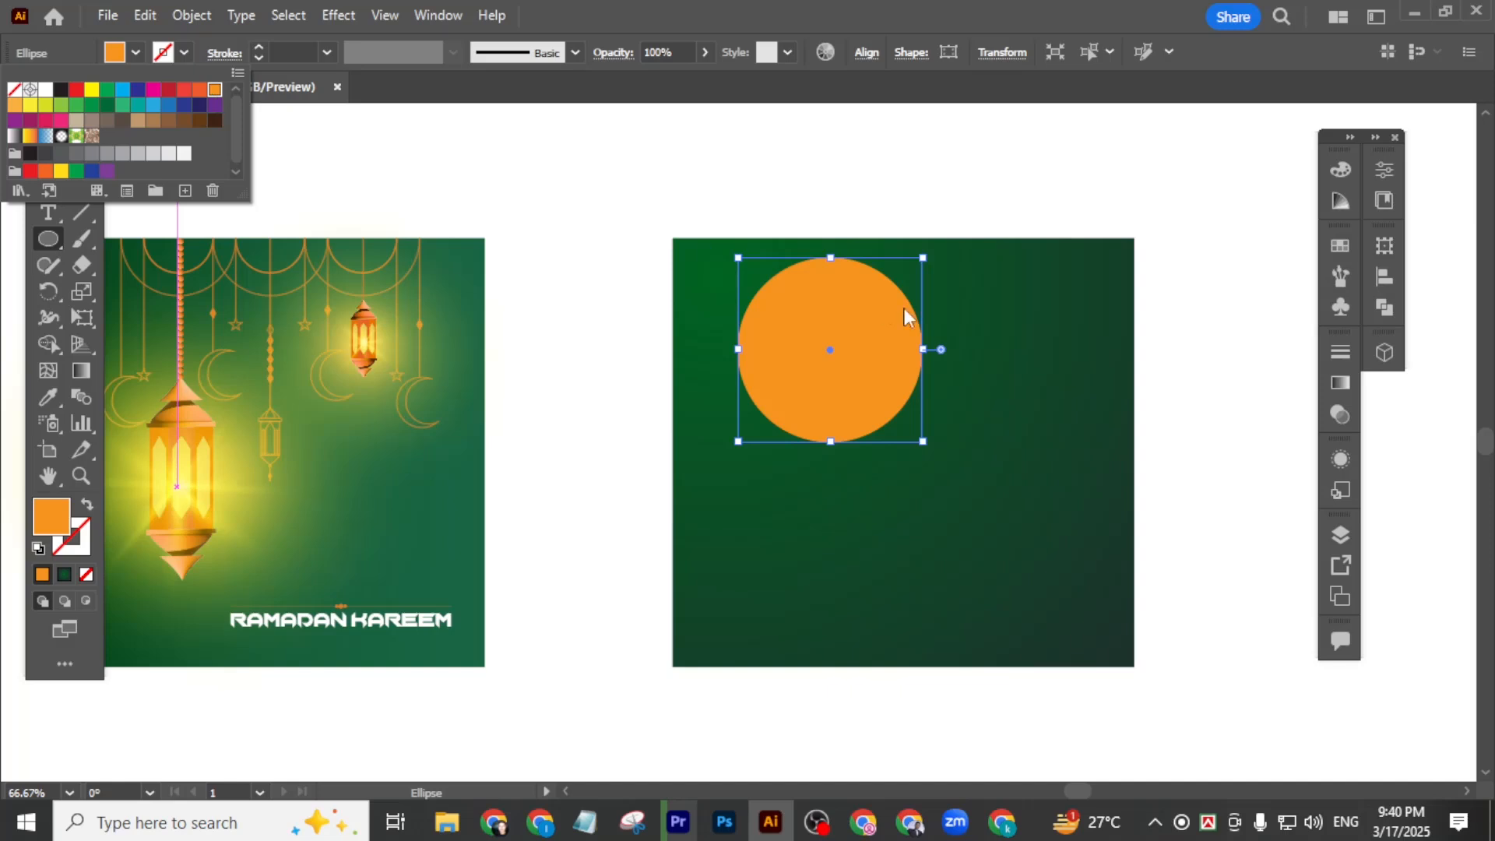
left_click(565, 172)
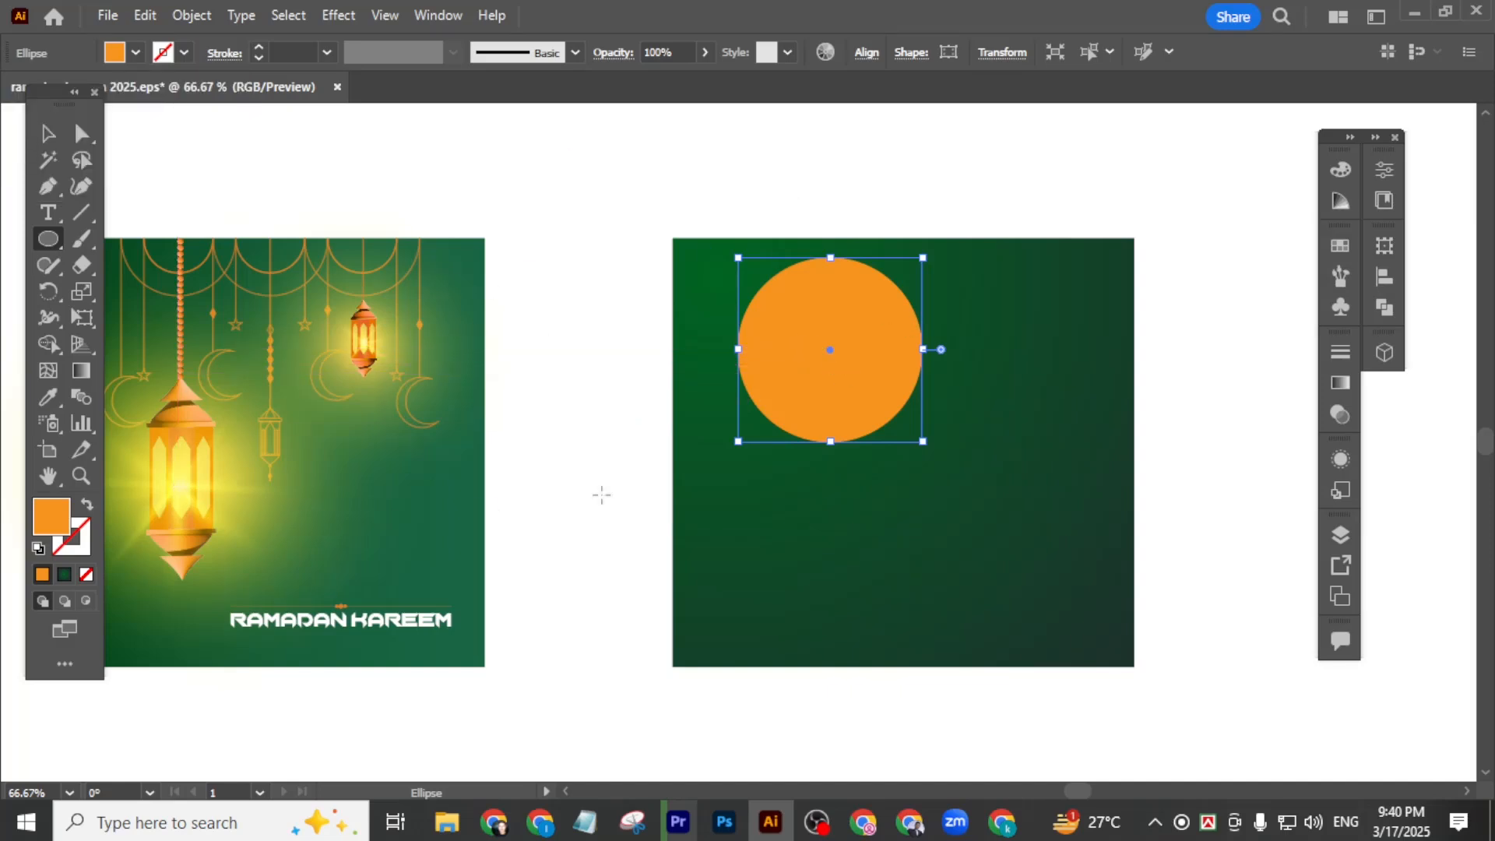
- Turn the circle's orange fill into an outline with no fill and set the stroke weight to 4 pt
left_click(86, 506)
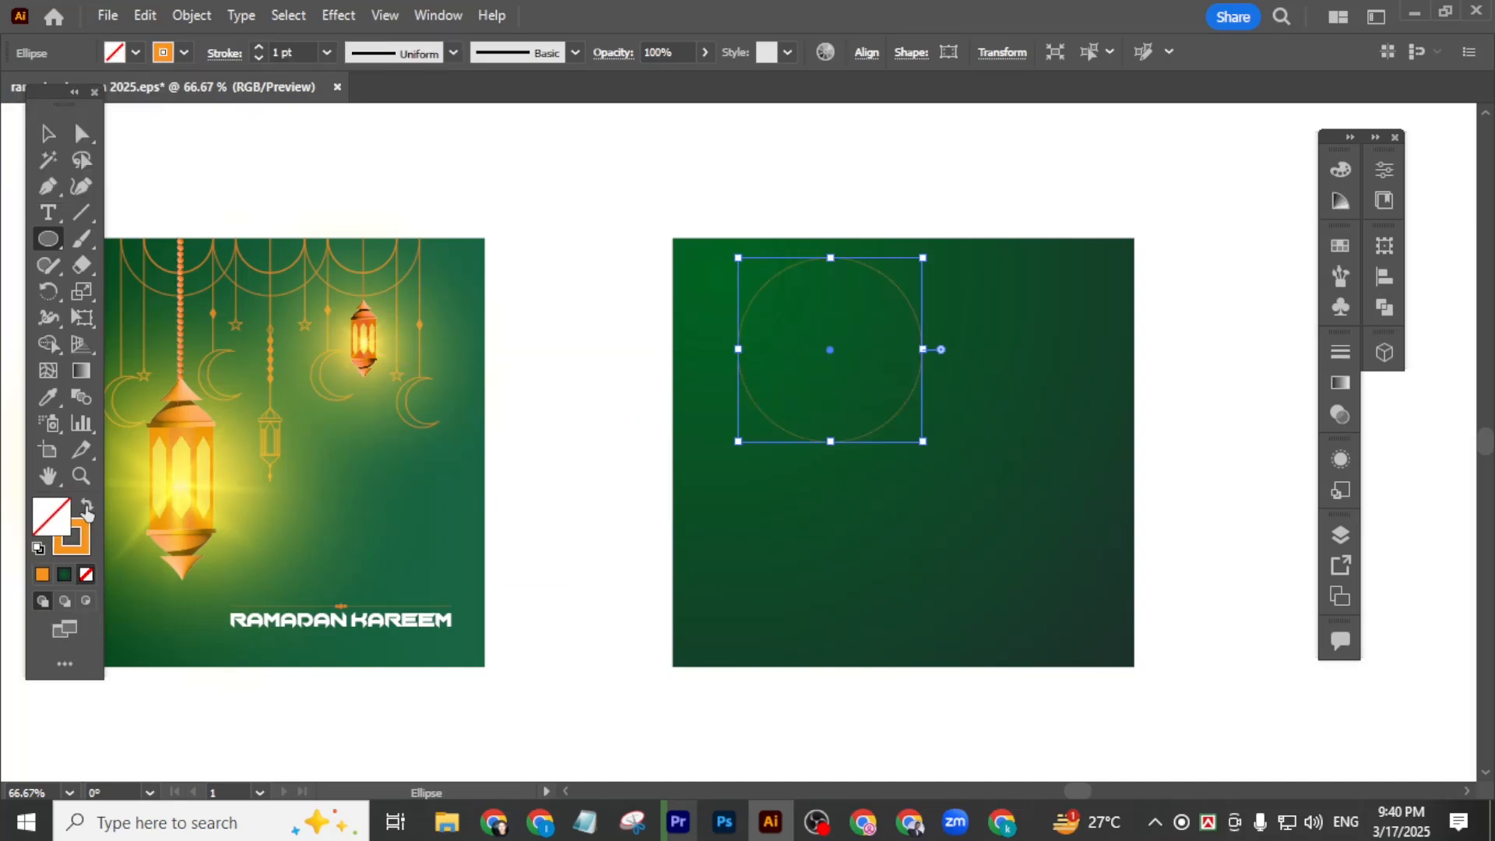
left_click(48, 134)
left_click(303, 52)
type("3")
key("Return")
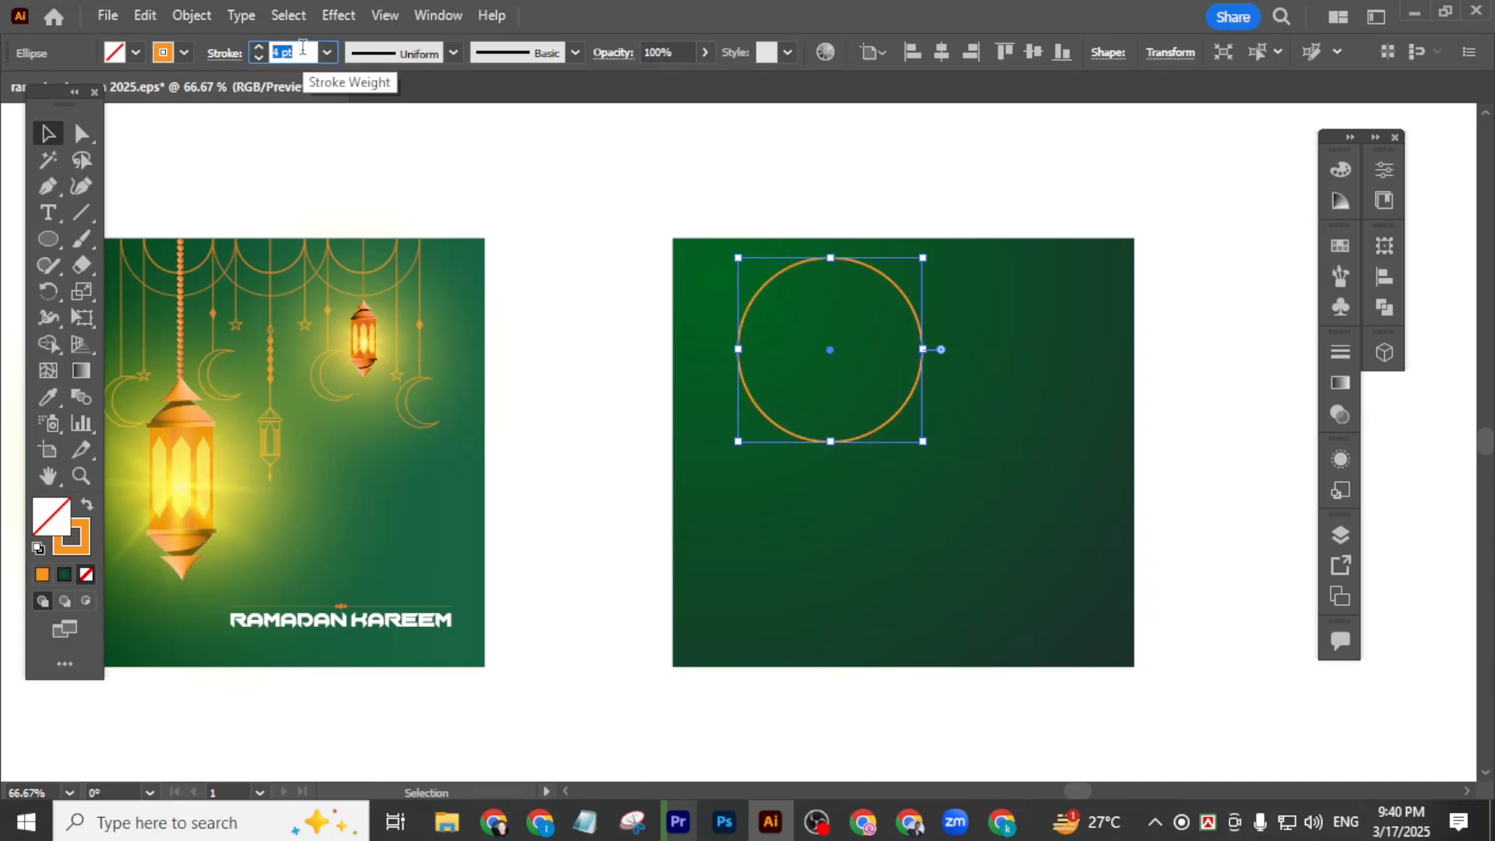
left_click(591, 336)
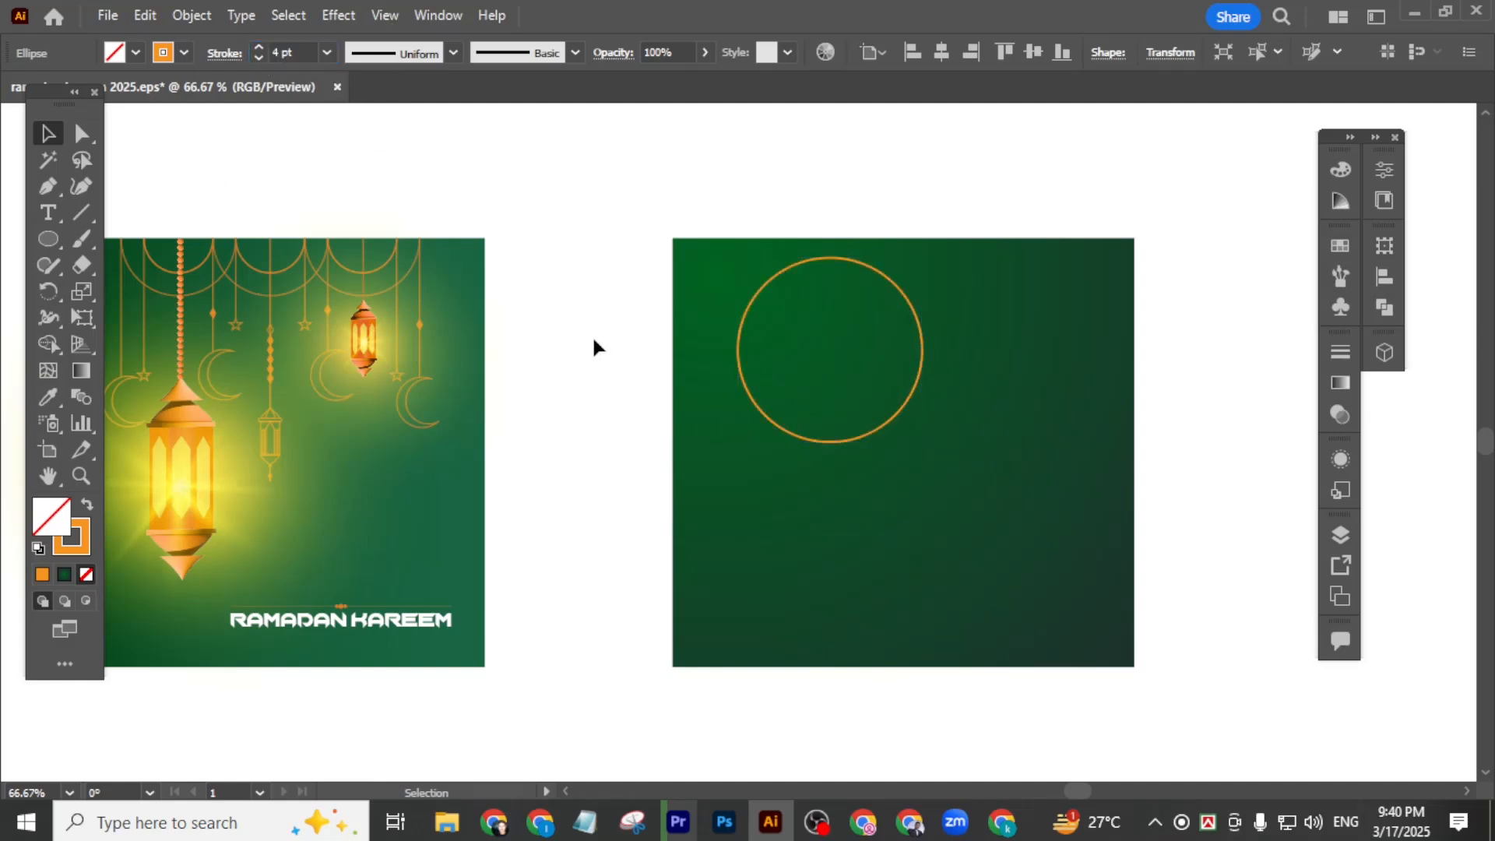
- Create a smaller concentric copy of the orange circle inside it, about 70 percent of its size
left_click(870, 432)
key("ctrl+plus")
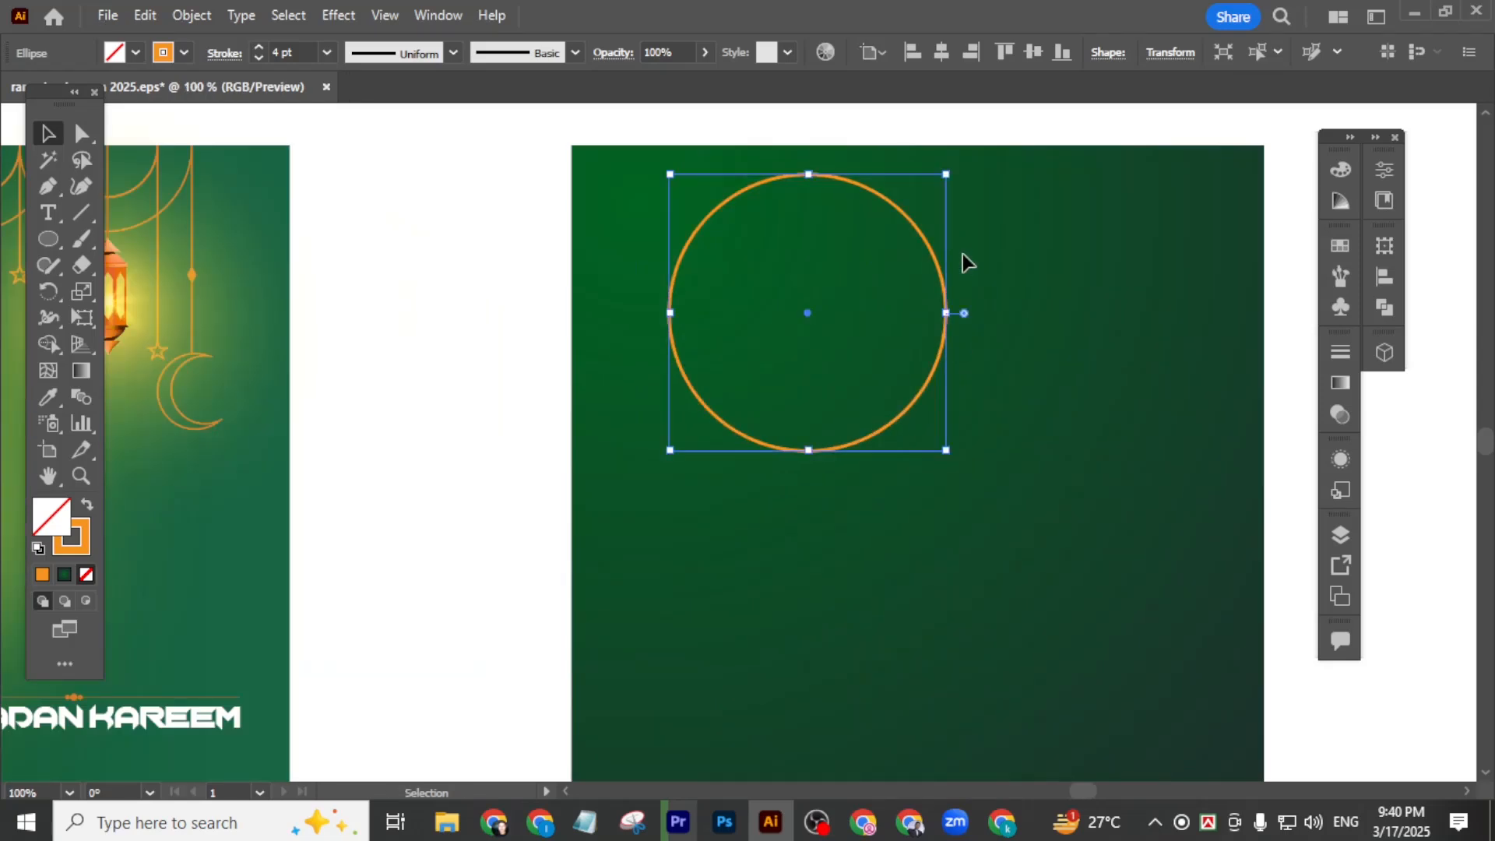
left_click_drag(947, 180, 928, 215)
left_click_drag(1043, 429, 649, 290)
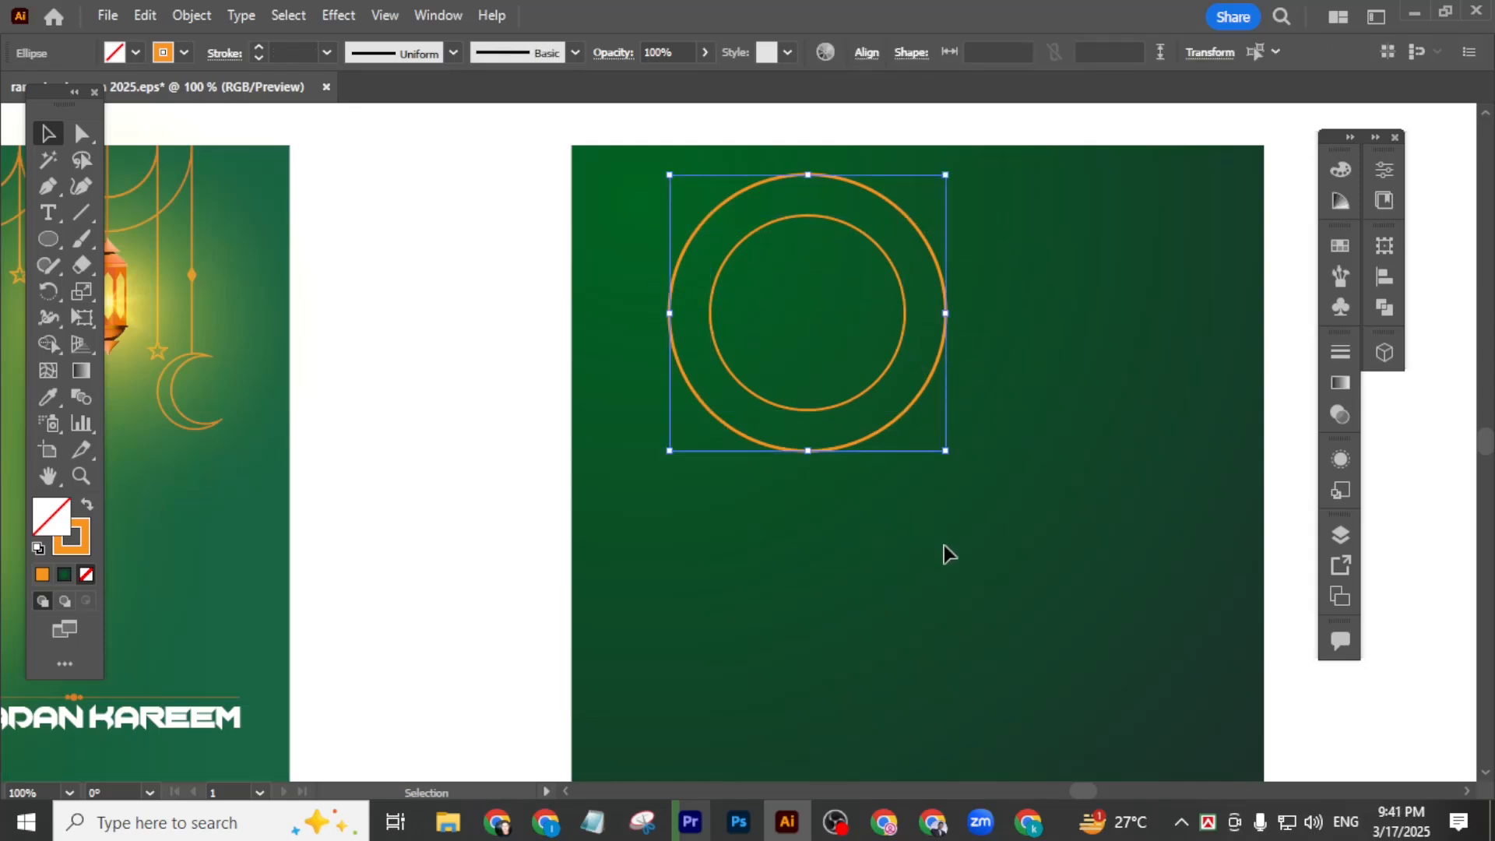
left_click(1036, 446)
- Draw a horizontal line across the two concentric circles and align all three objects on their horizontal and vertical centres
left_click(81, 213)
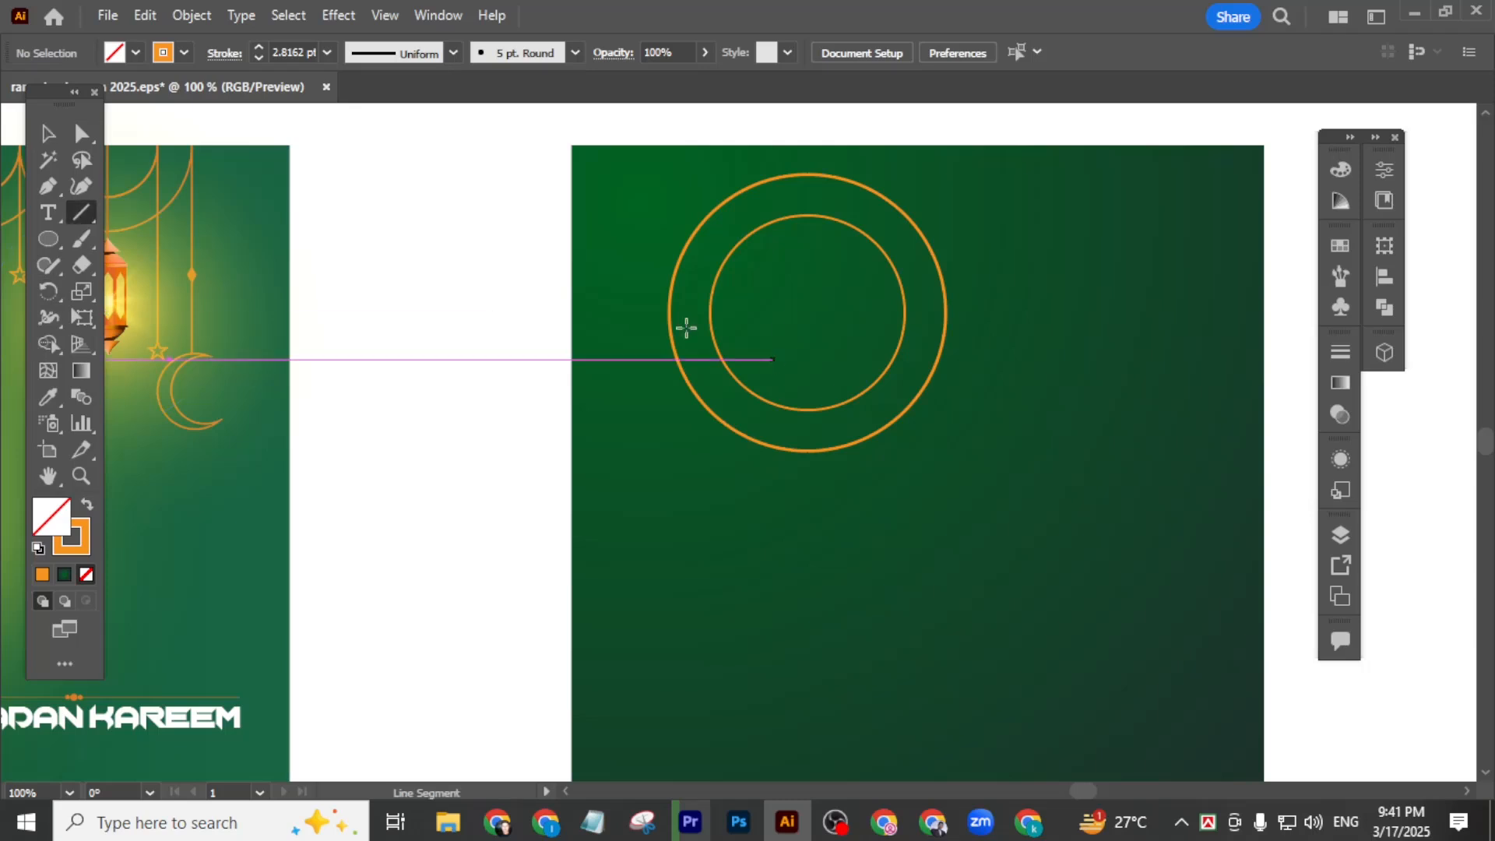
left_click_drag(604, 304, 1078, 303)
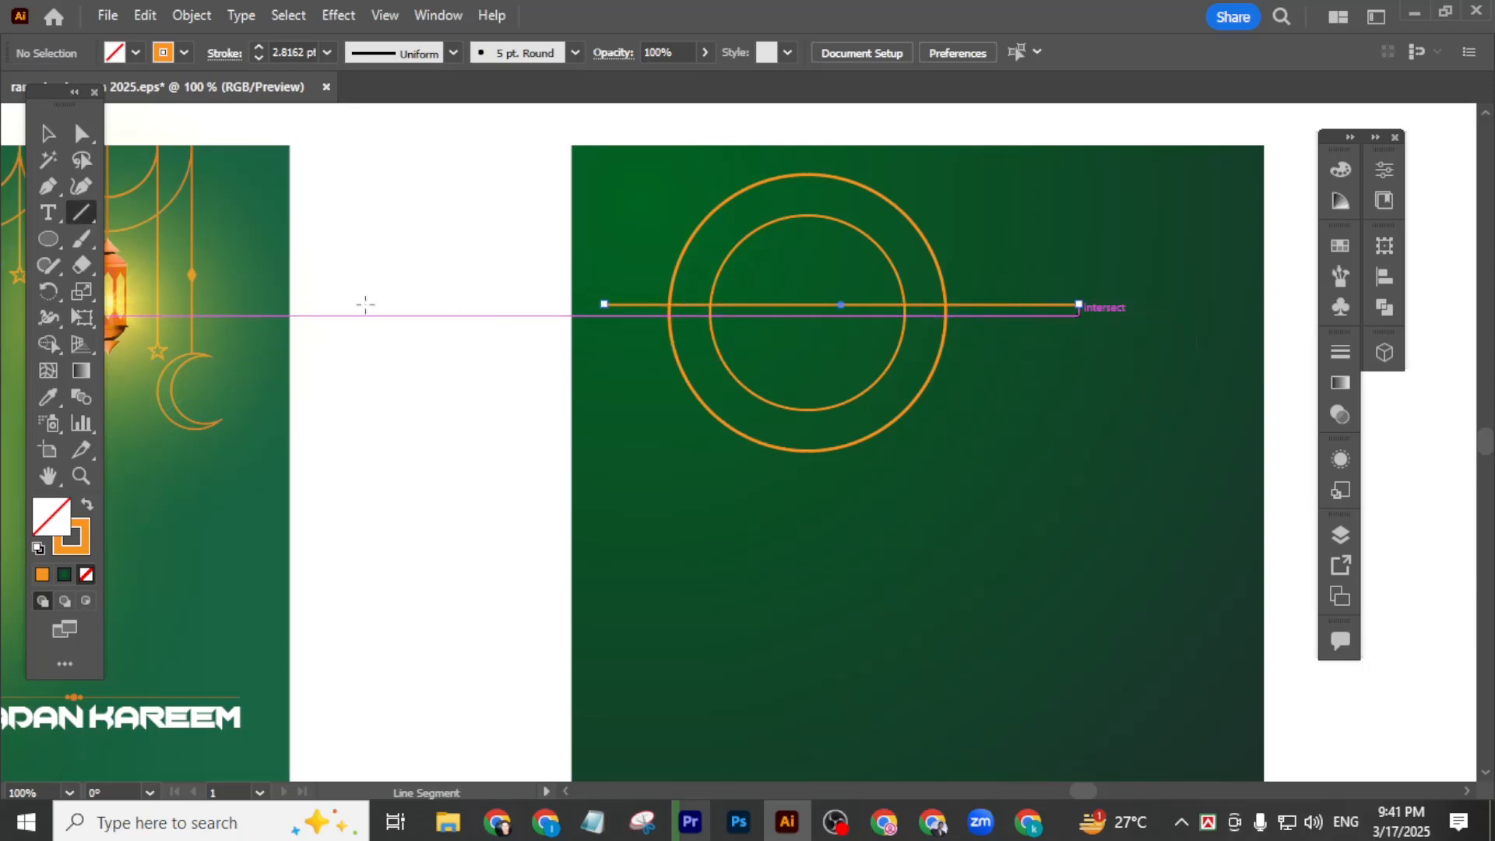
left_click(47, 134)
left_click_drag(1025, 454, 779, 142)
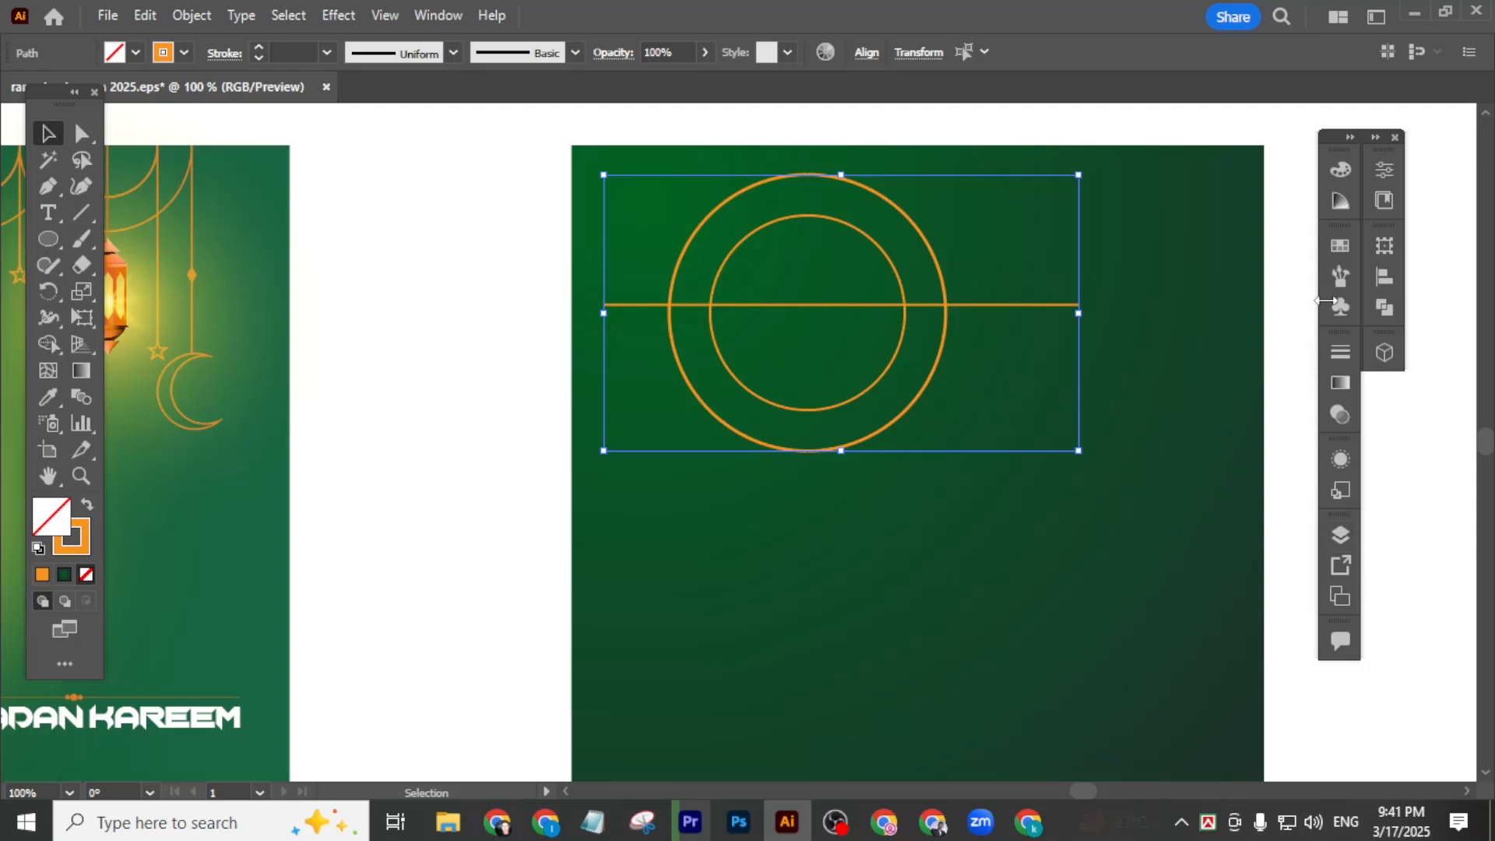
left_click(1375, 286)
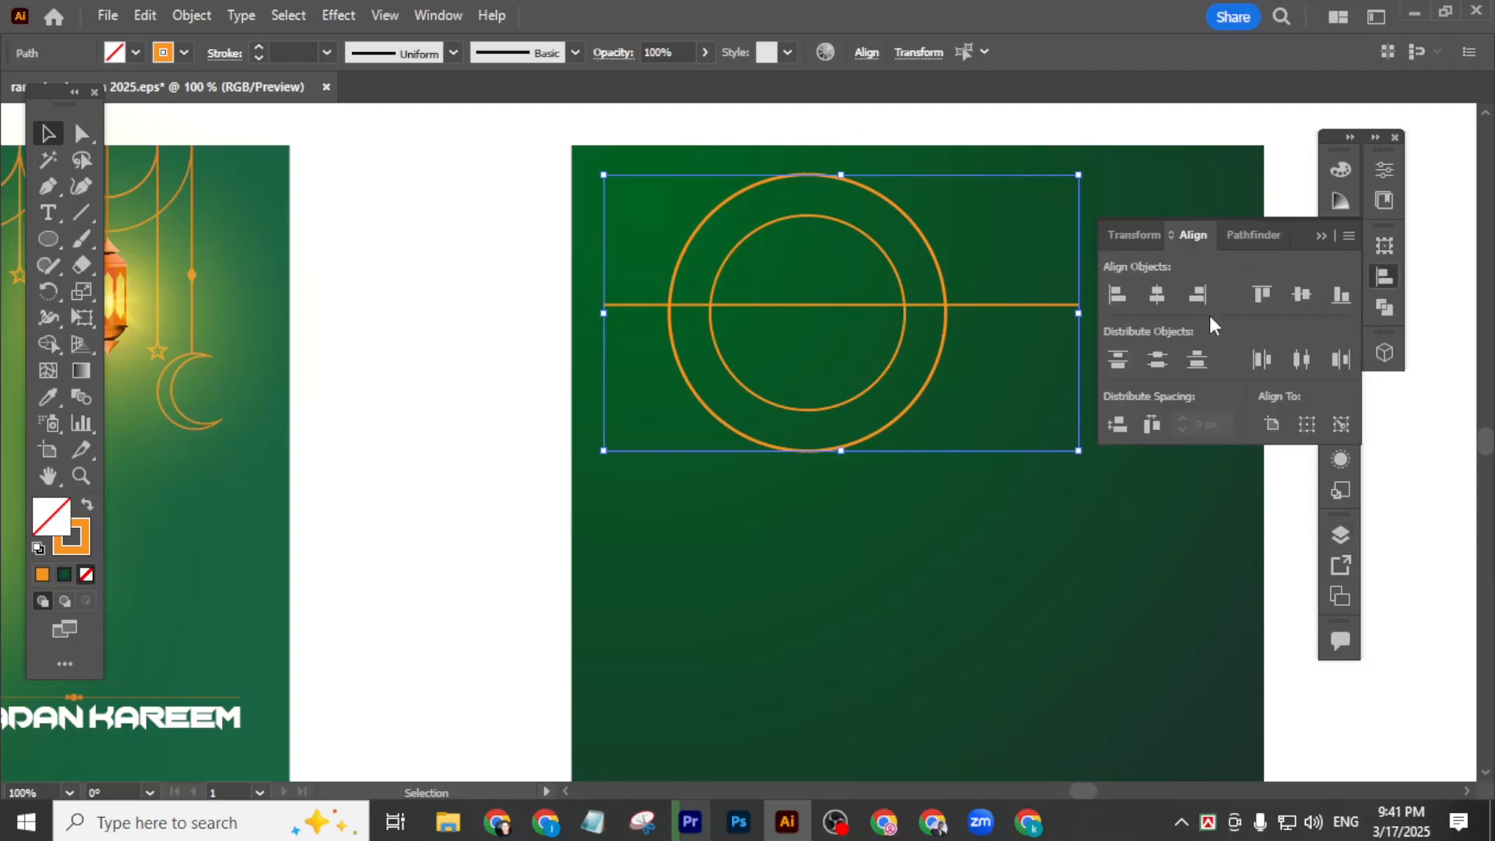
left_click(1158, 295)
left_click(1292, 293)
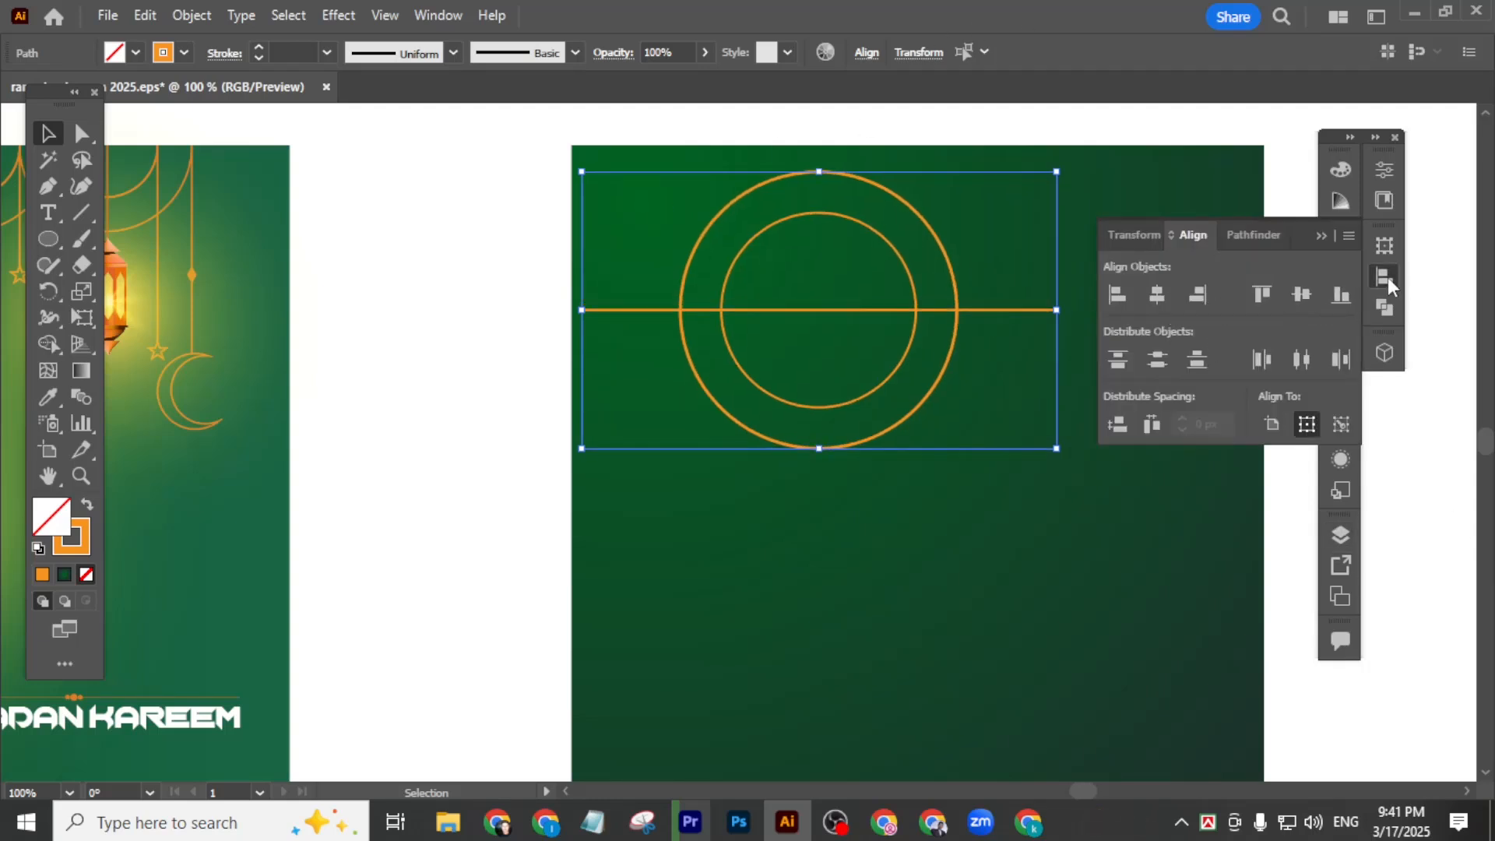
left_click(1386, 278)
- Remove the upper halves of both circles and all segments of the horizontal line with the Shape Builder
left_click(48, 343)
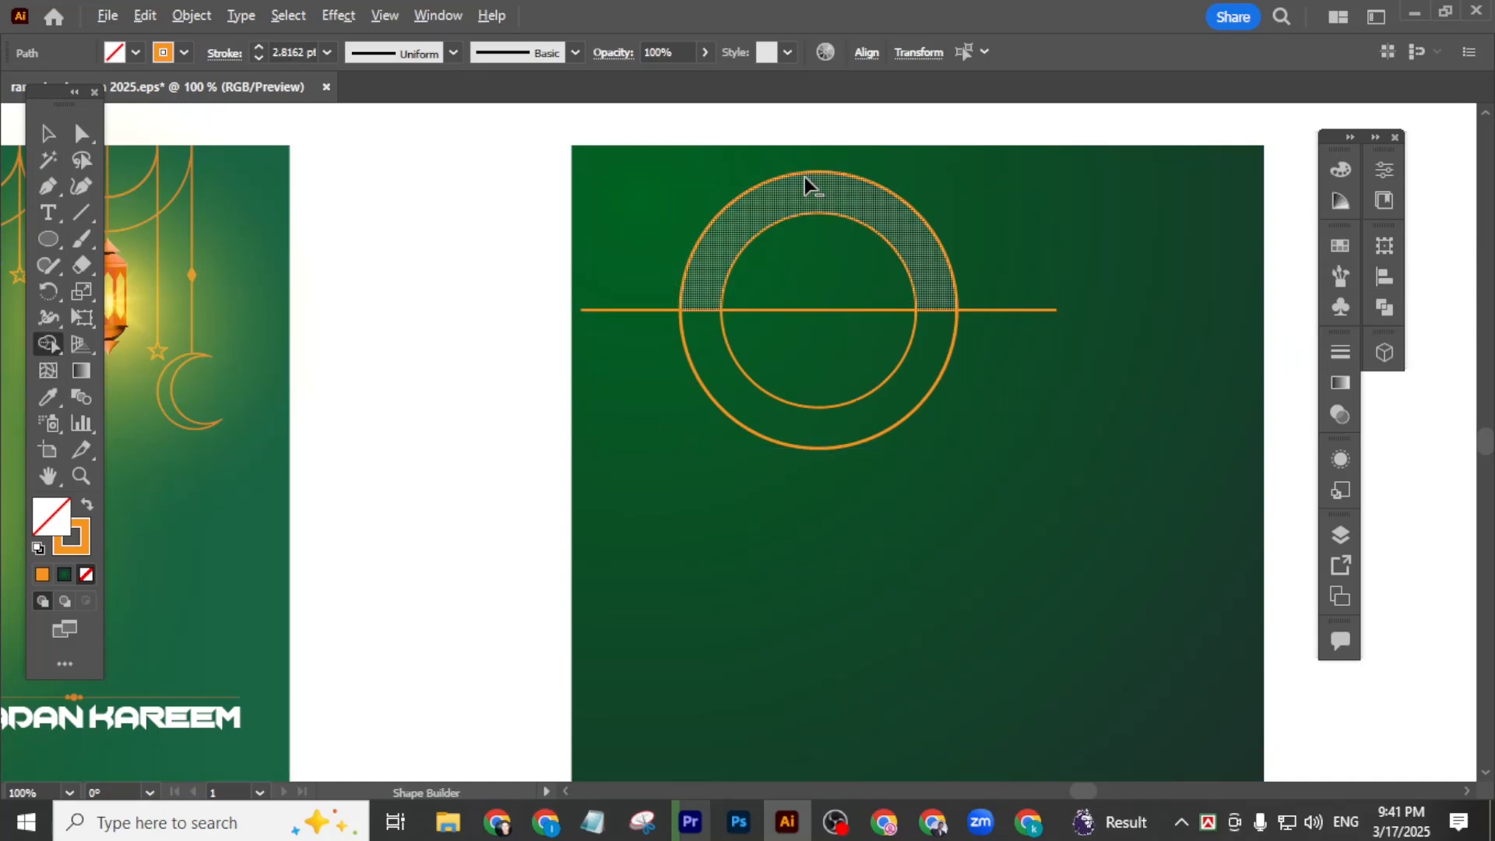
left_click(802, 175, "alt")
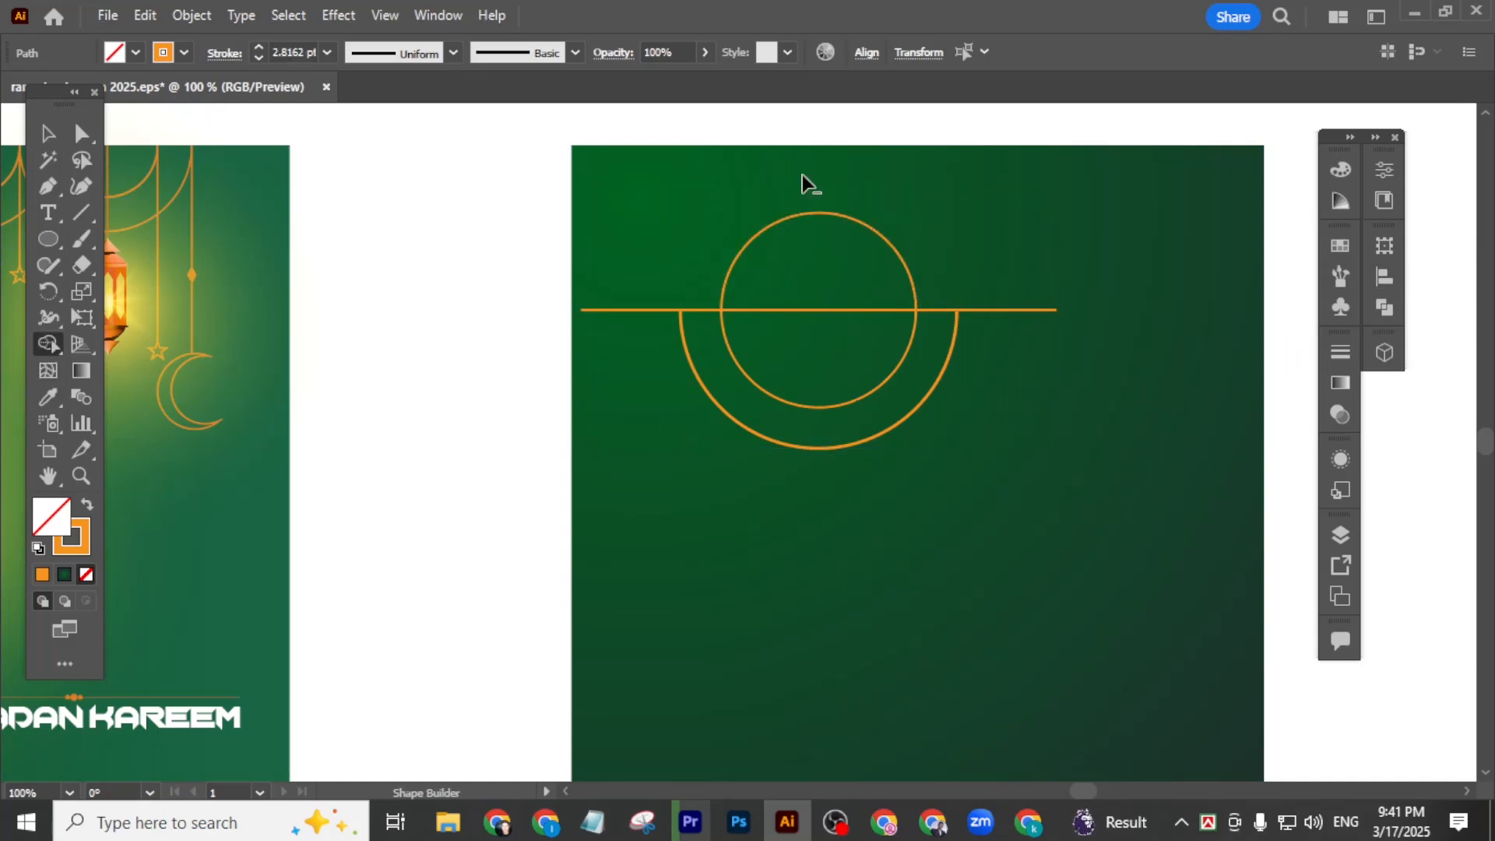
left_click(810, 216, "alt")
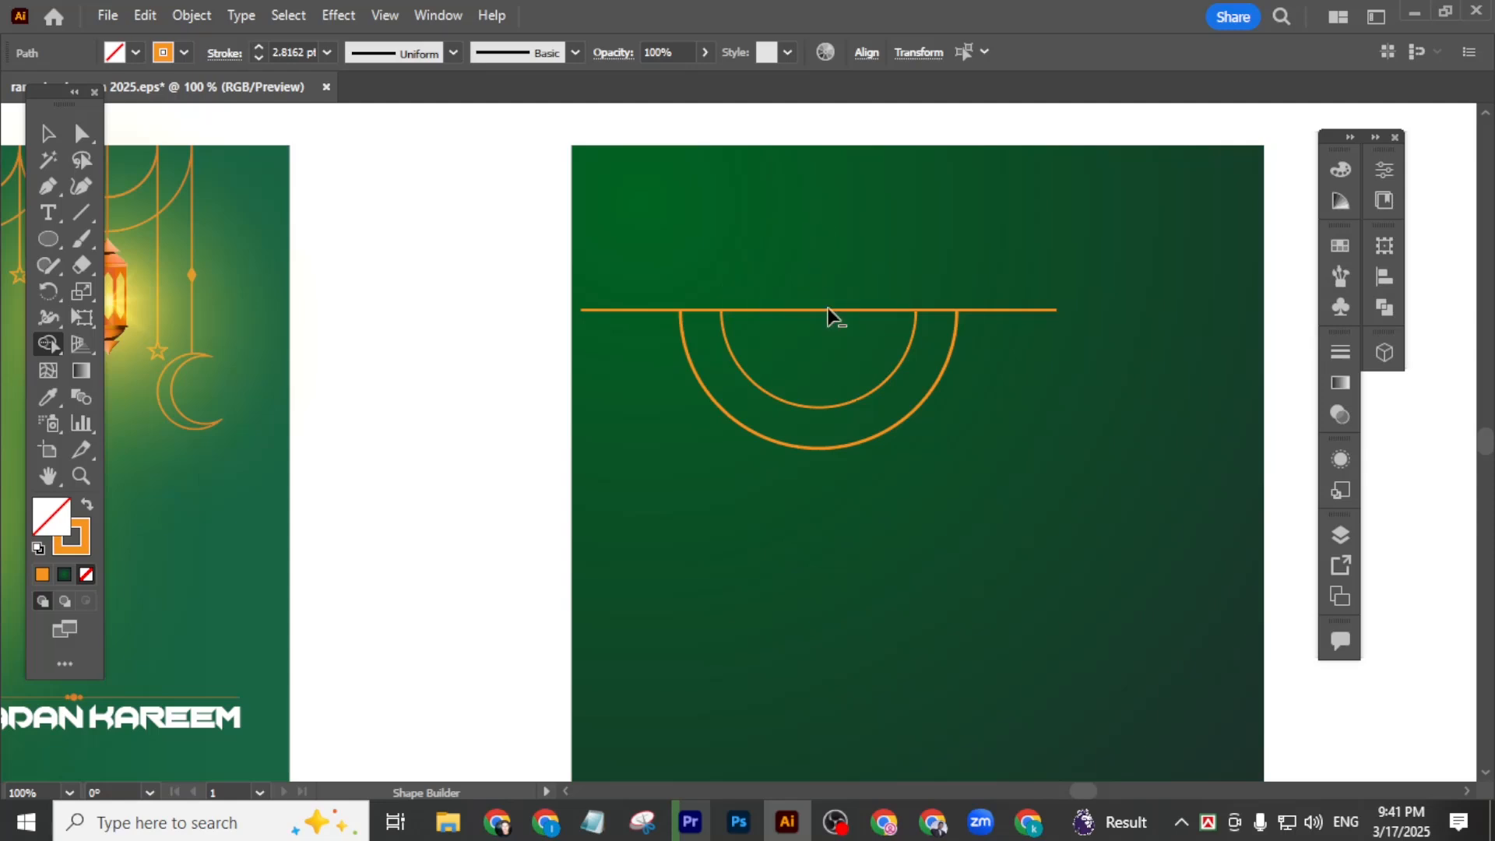
left_click(936, 312, "alt")
left_click(997, 307, "alt")
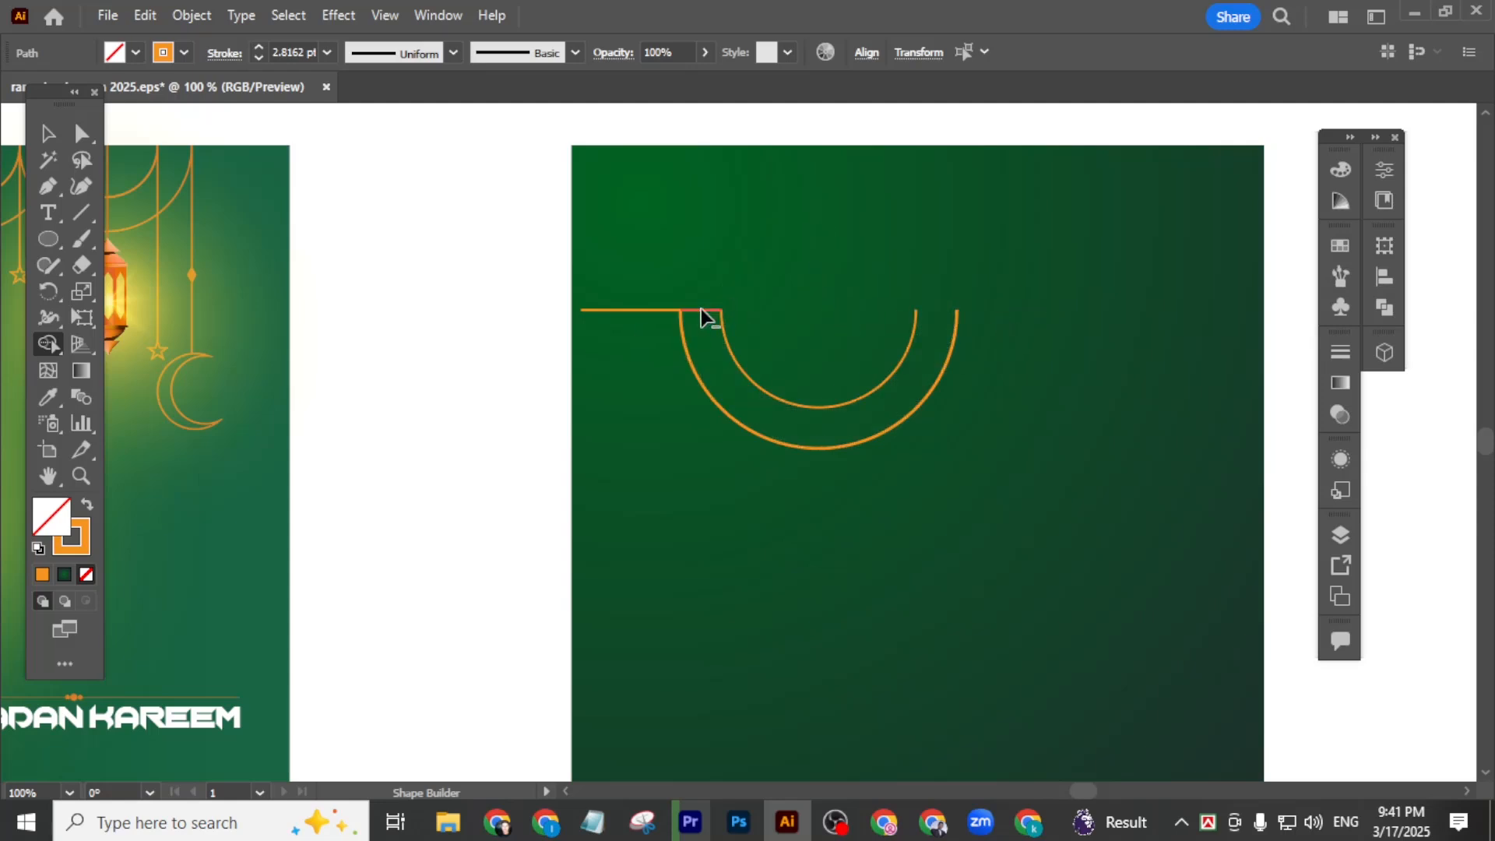
left_click(649, 312, "alt")
- Group the two remaining concentric semicircles
left_click(45, 139)
left_click(750, 265)
left_click_drag(750, 265, 884, 460)
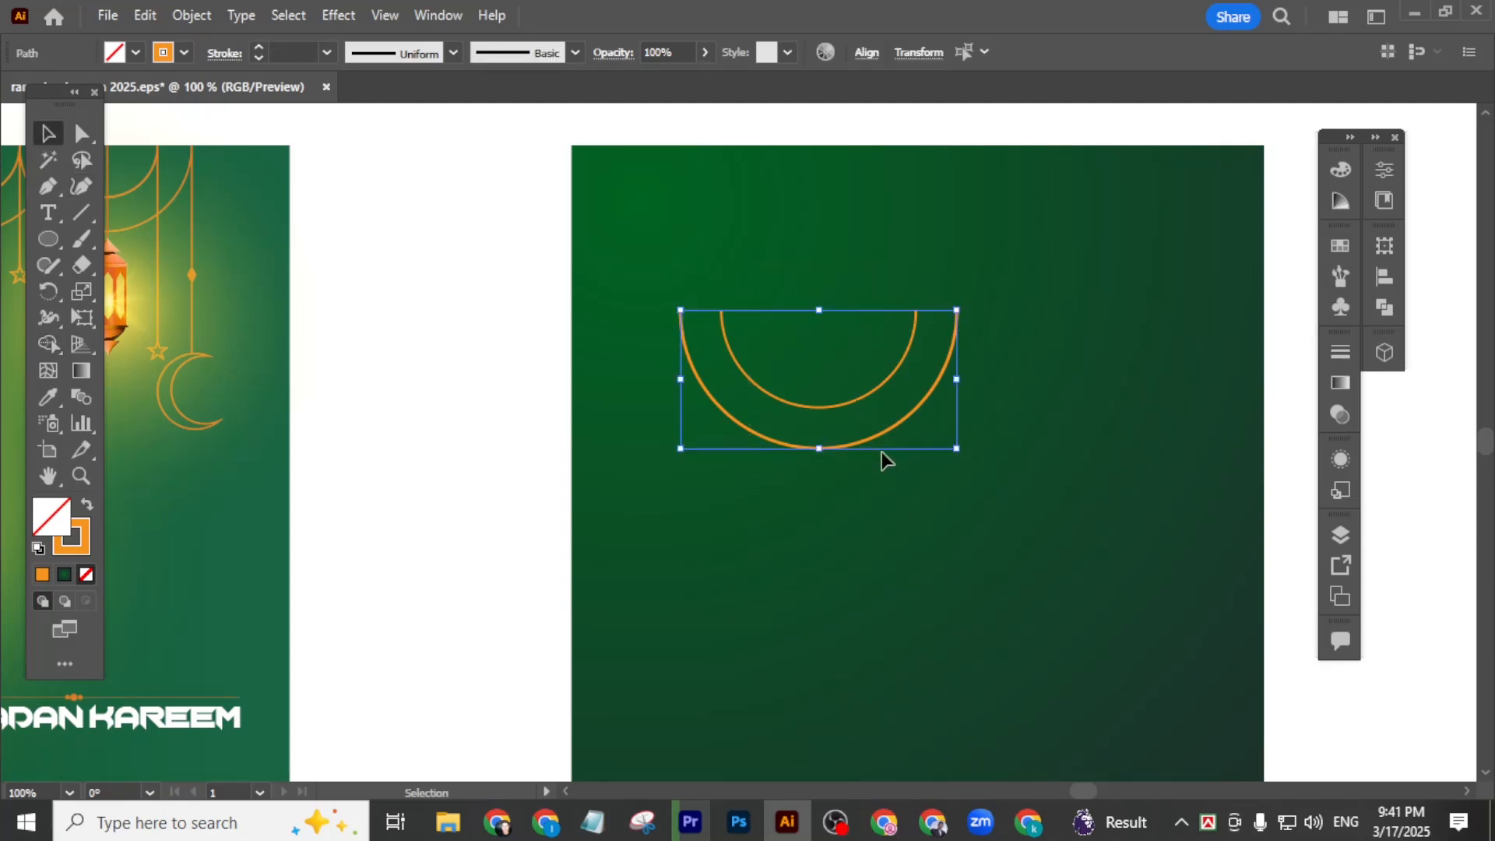
right_click(859, 403)
left_click(957, 478)
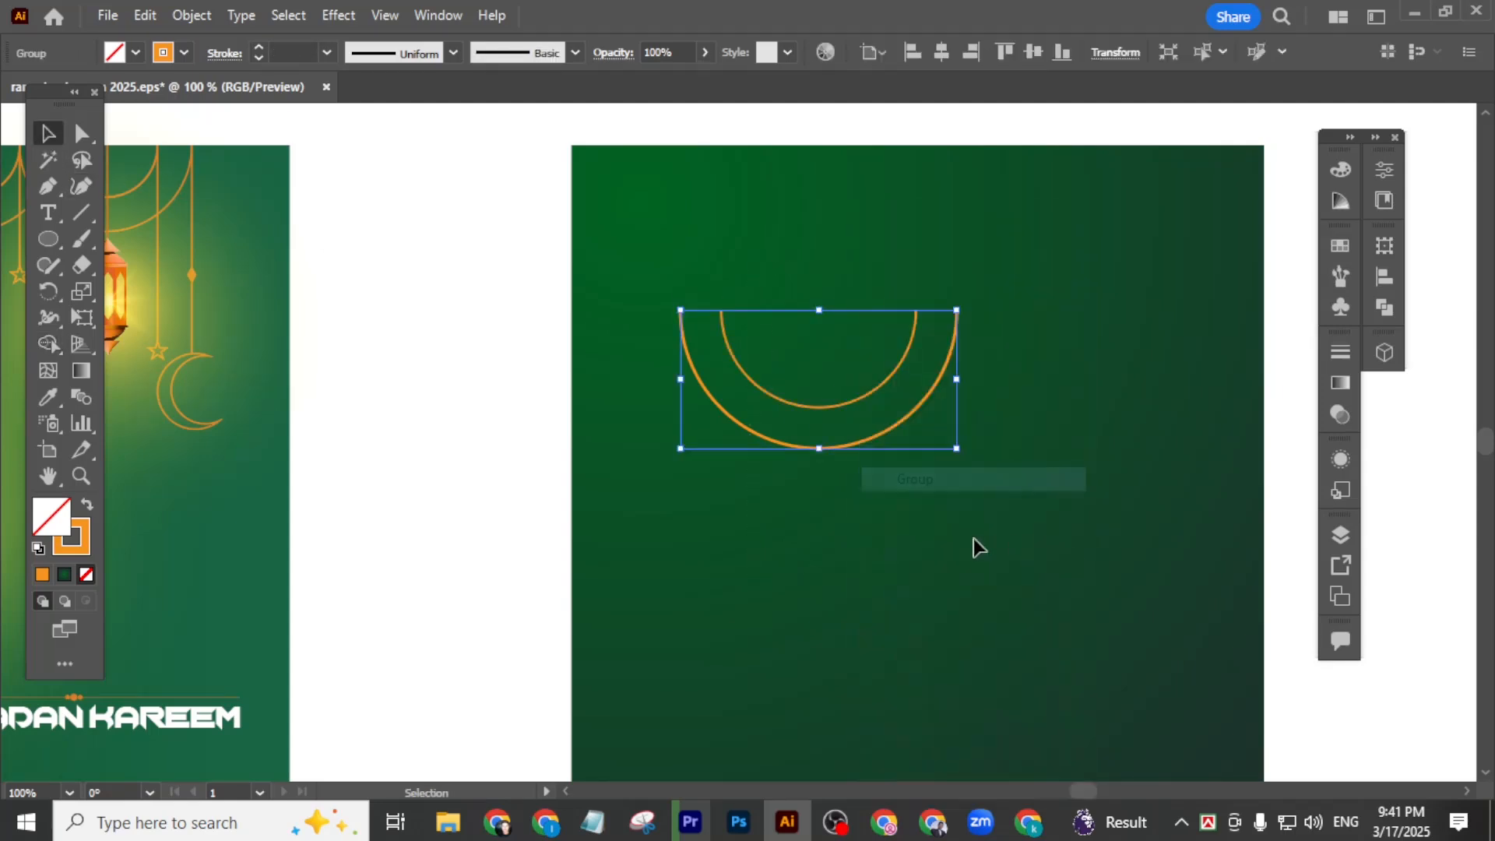
- Move the semicircle group up against the green background's upper edge and centre it horizontally on the background
scroll(942, 537, "down", 1)
left_click_drag(927, 472, 971, 356)
scroll(1027, 350, "up", 1)
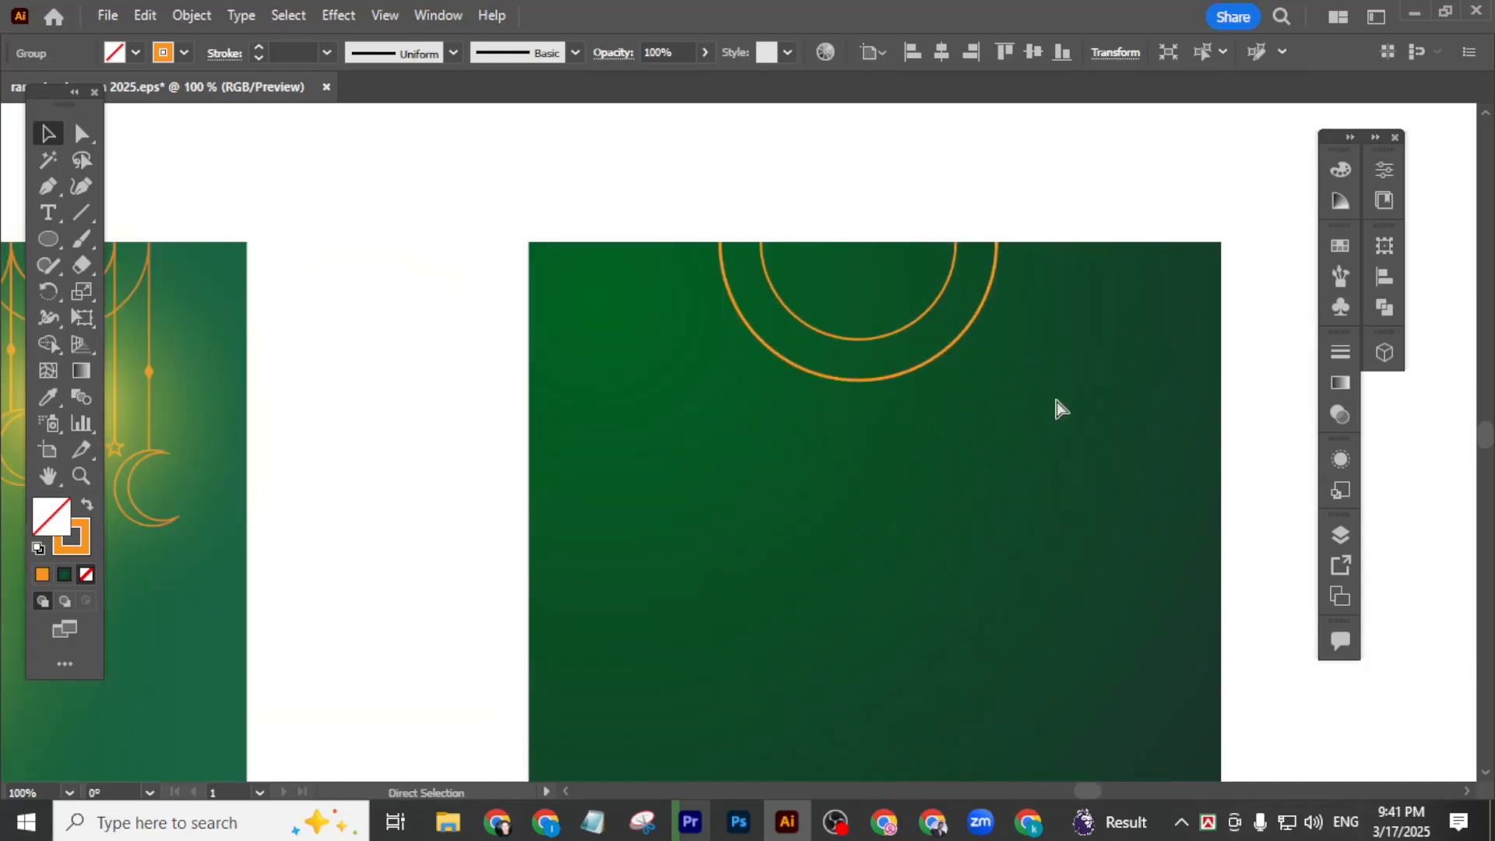
left_click_drag(1028, 135, 959, 165)
left_click(950, 56)
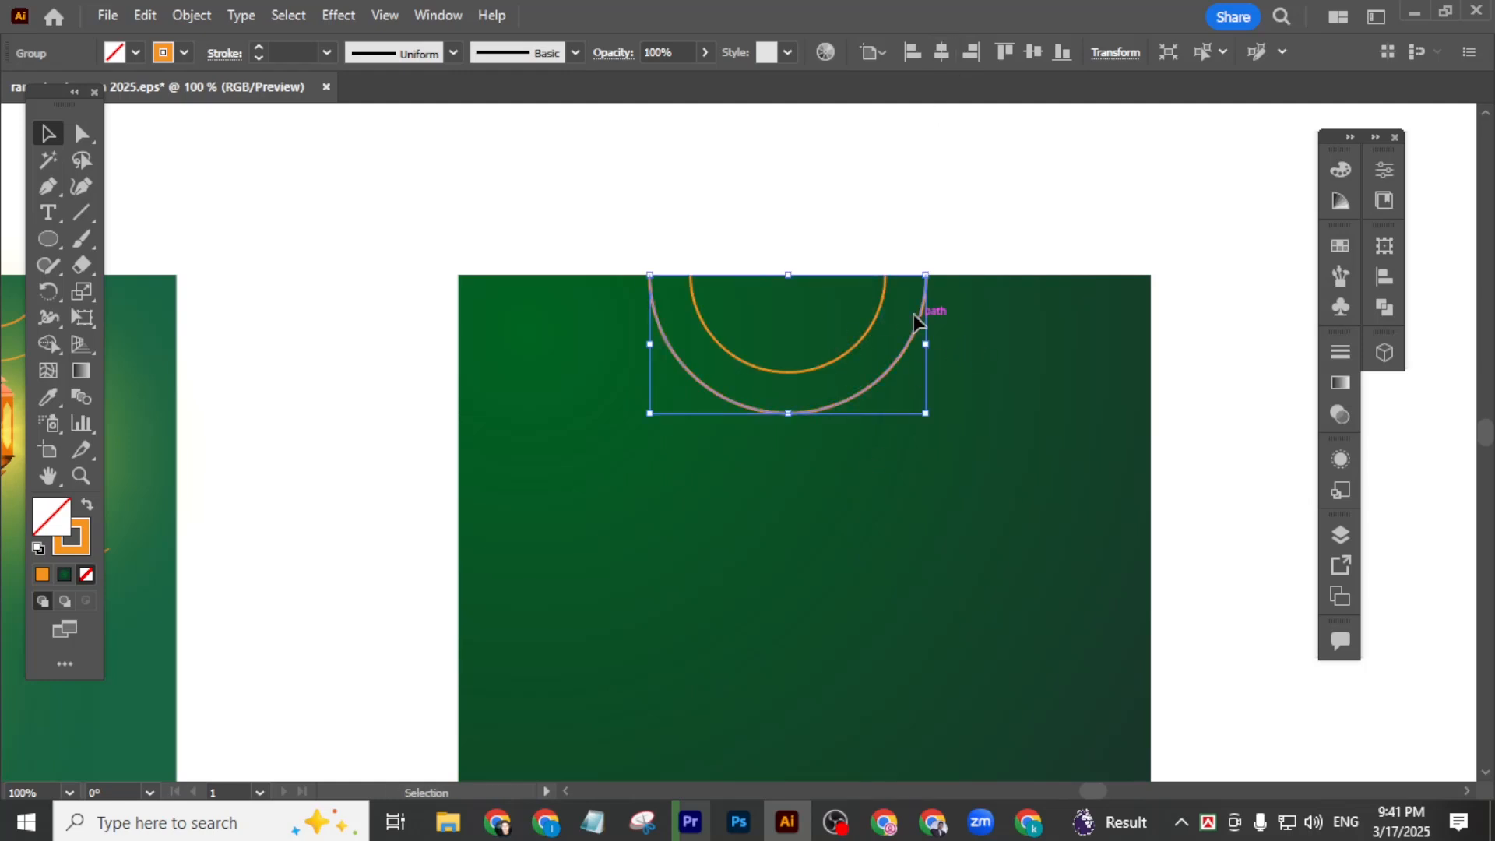
left_click_drag(925, 312, 936, 313)
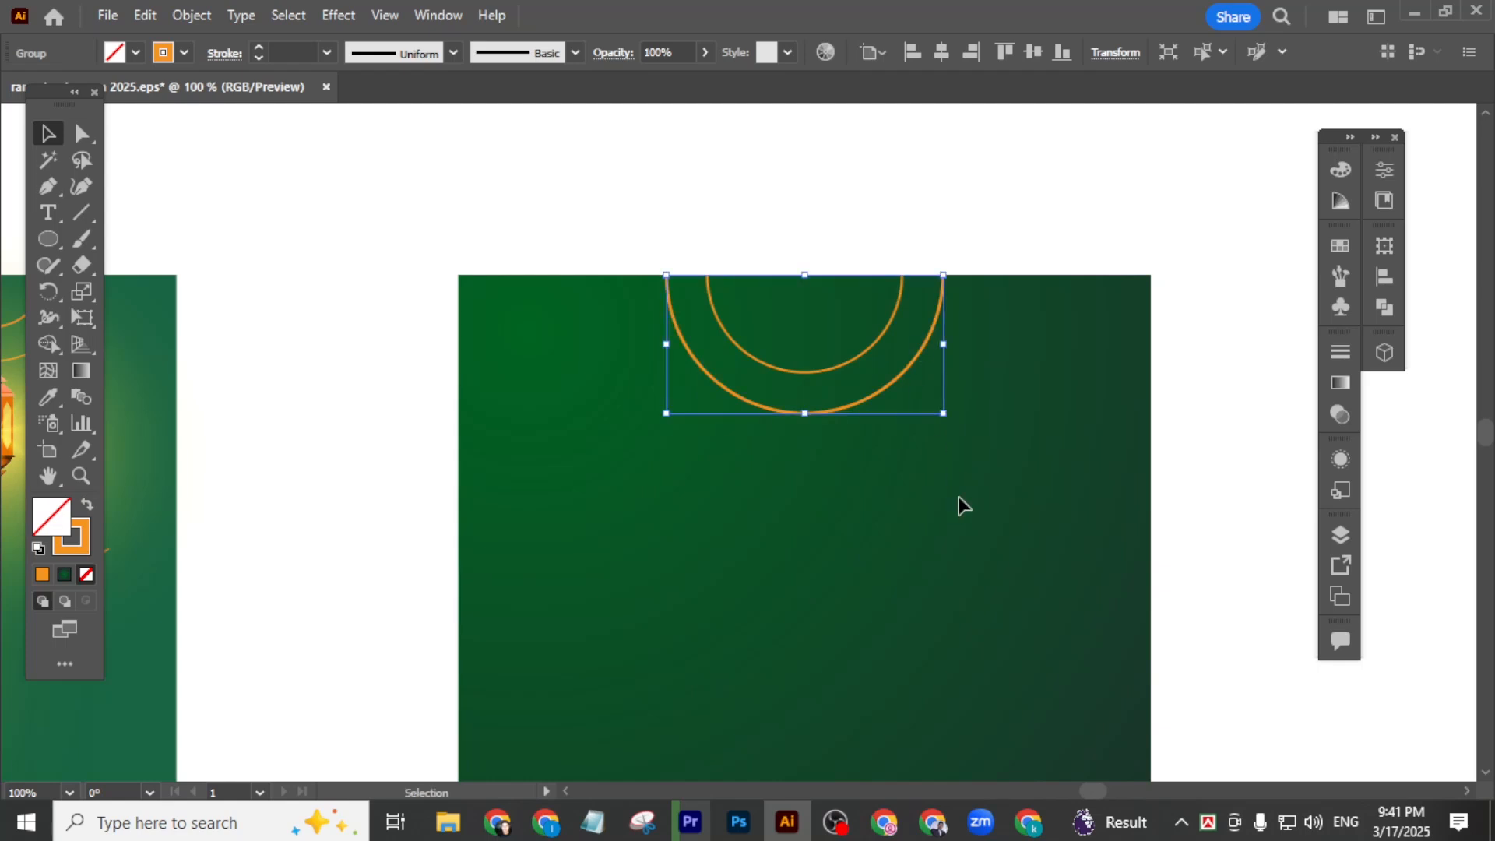
left_click(959, 503)
- Place three smaller, slightly overlapping copies of the semicircle group in a row along the upper edge, right of the large one
left_click(853, 358)
left_click_drag(877, 349, 1113, 324)
scroll(1018, 316, "up", 2)
scroll(1065, 350, "down", 1)
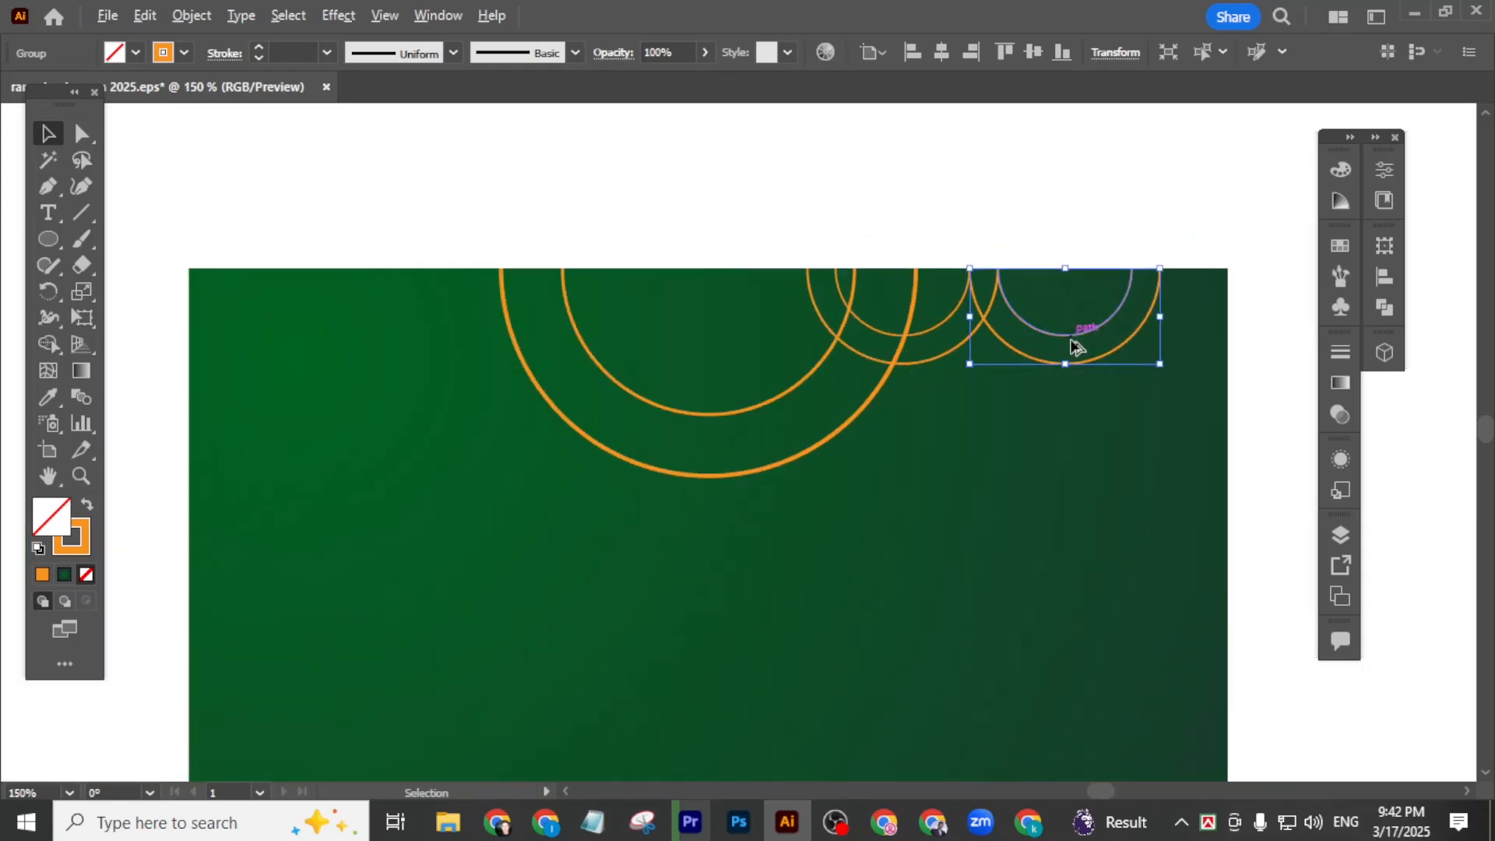
left_click_drag(1073, 342, 1234, 343)
scroll(1035, 470, "down", 1)
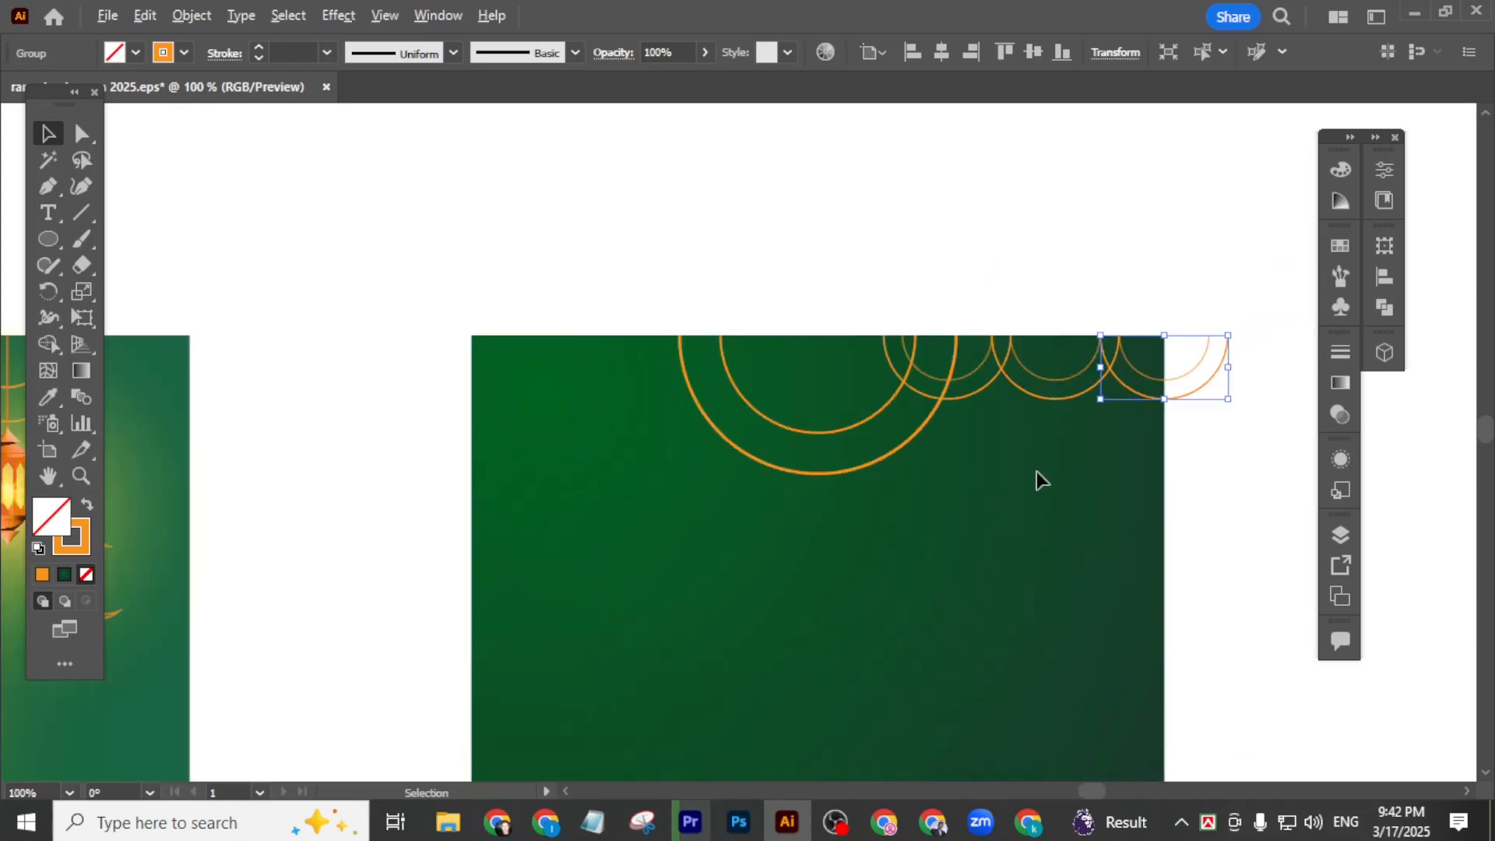
- Copy the three small semicircle groups about 774 px straight to the left along the background's upper edge
left_click_drag(1204, 428, 973, 355)
left_click_drag(1204, 397, 744, 412)
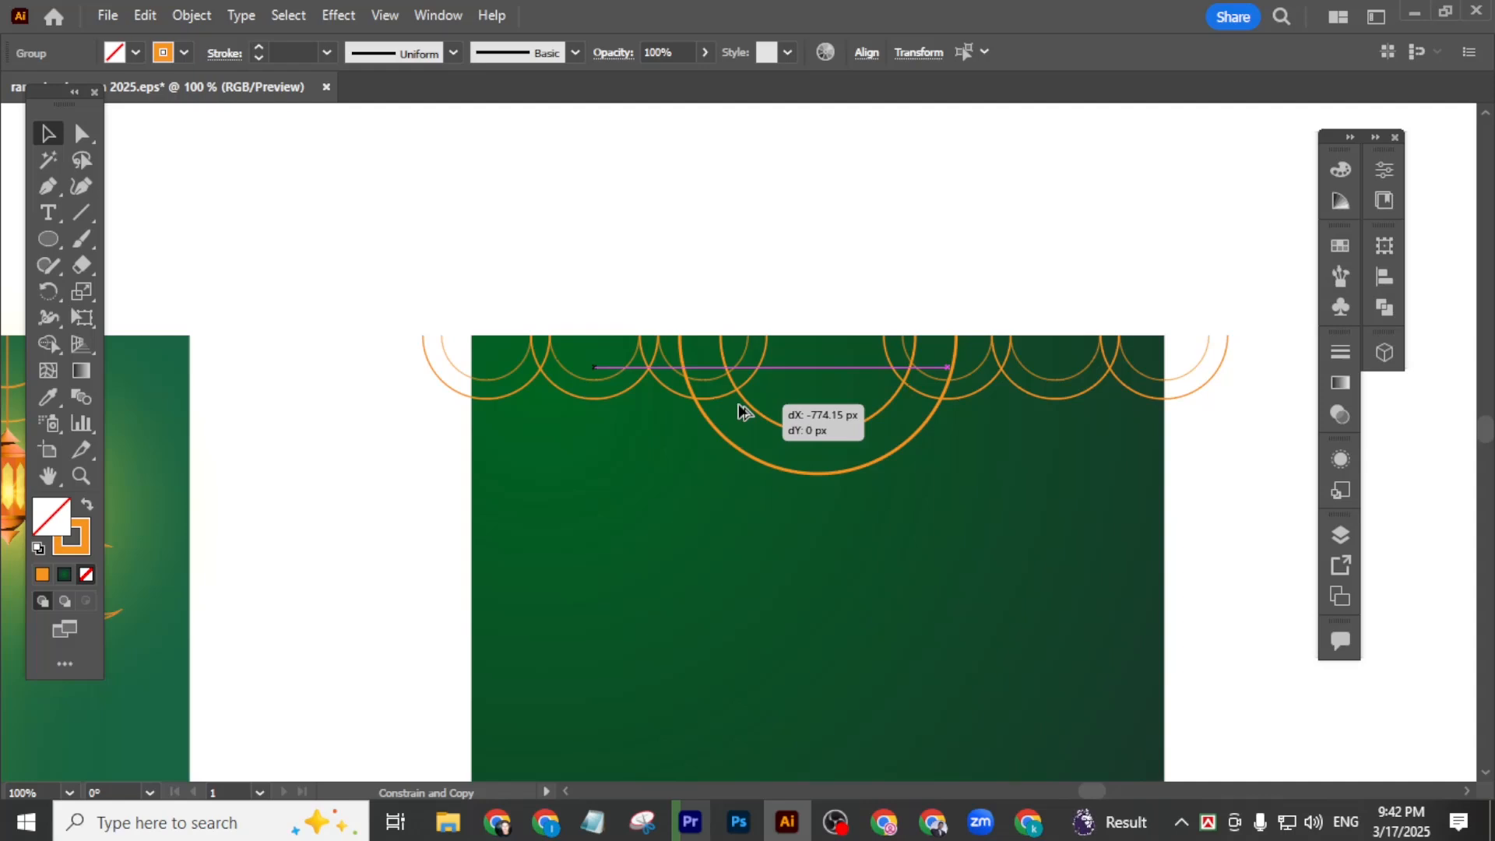
left_click_drag(738, 412, 738, 413)
left_click(1052, 650)
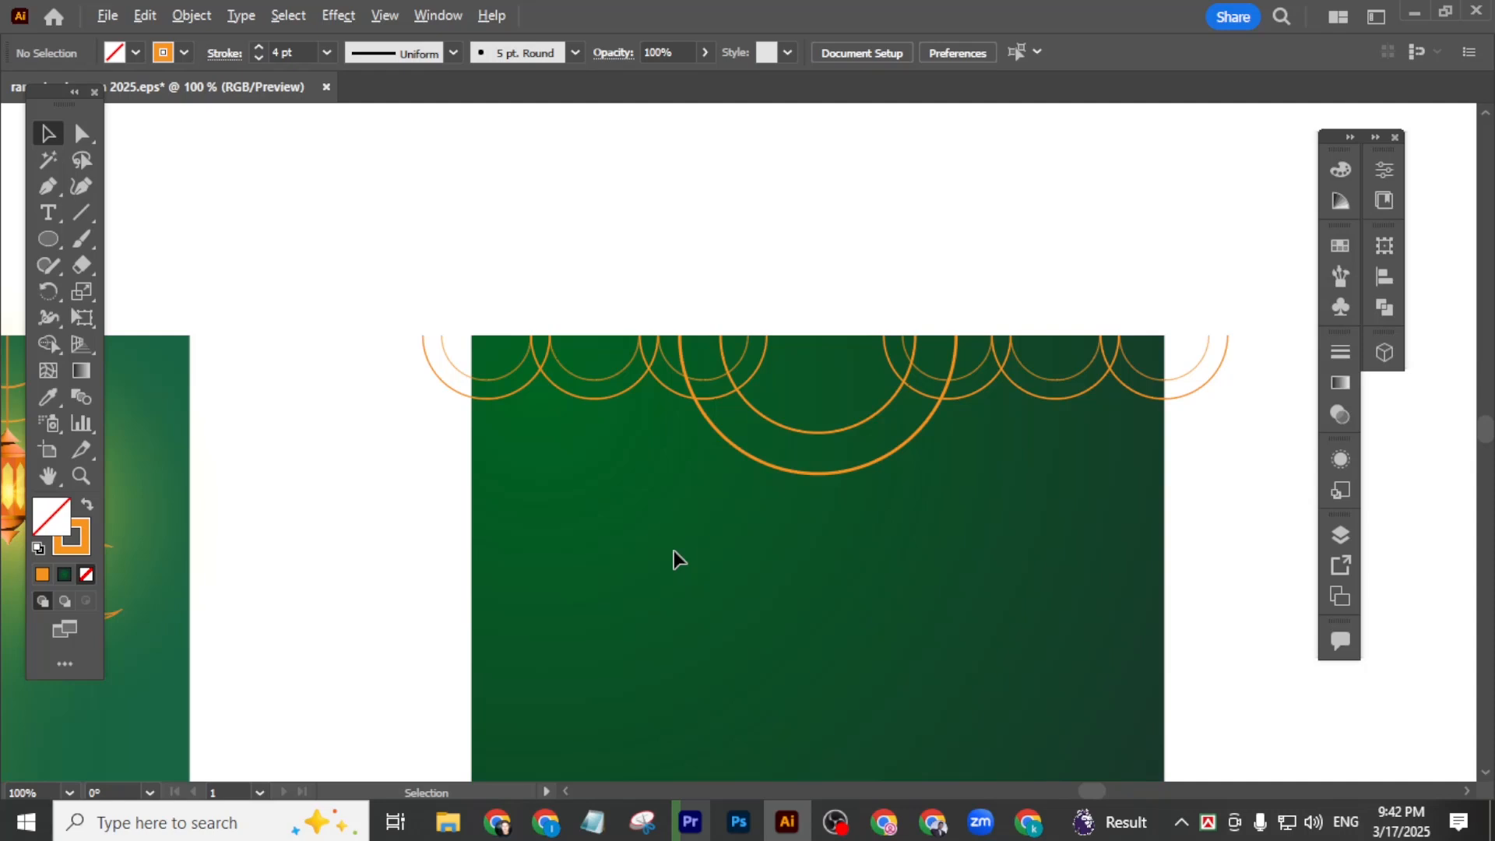
- Shift the right and left trios of small semicircles horizontally so their outer ends meet the background's side edges
left_click_drag(1138, 436, 970, 340)
left_click_drag(1219, 385, 1148, 390)
left_click(1198, 504)
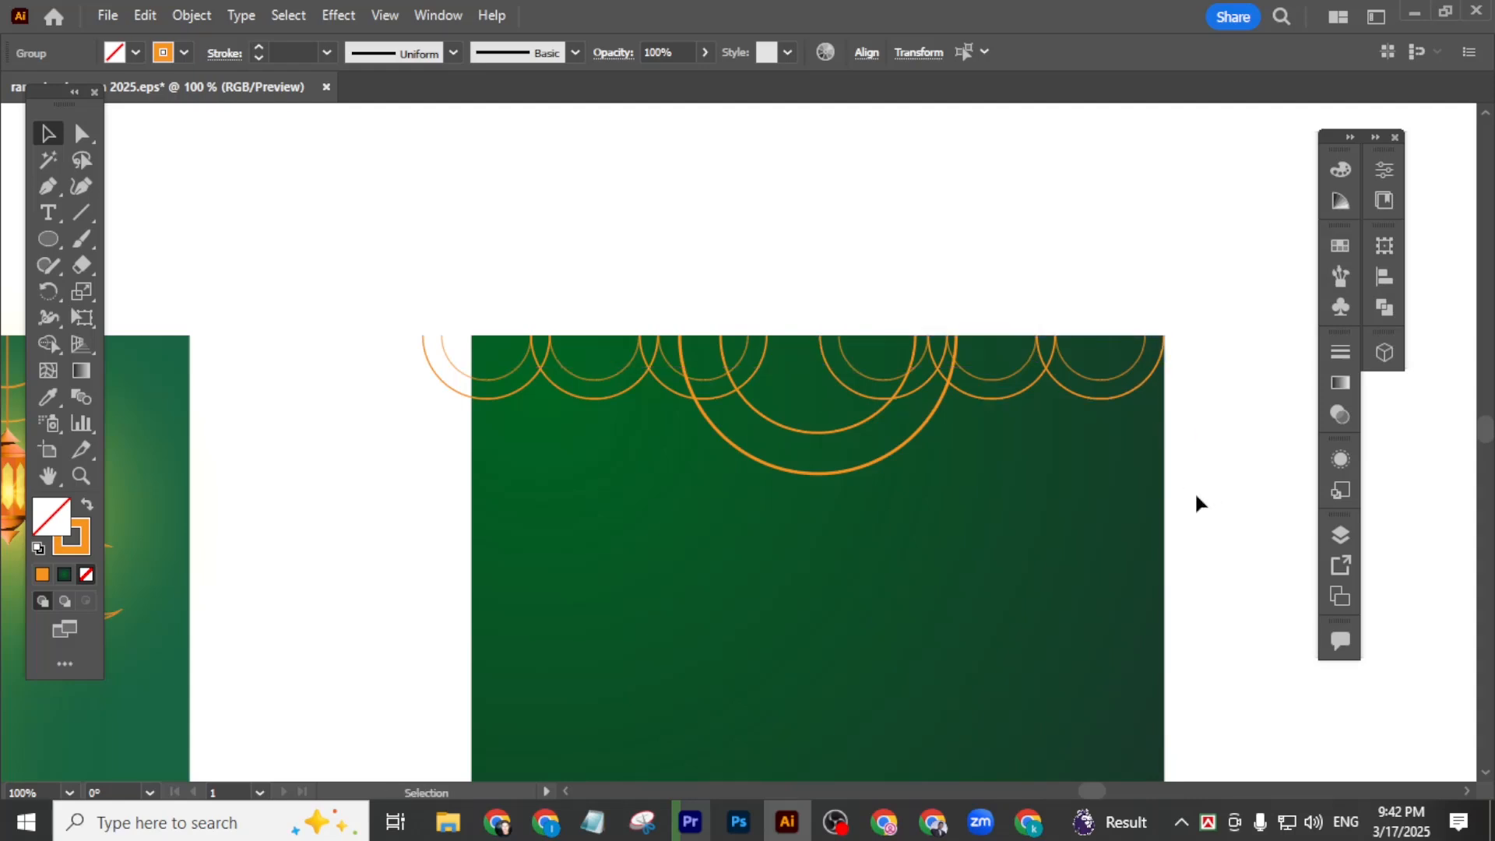
left_click_drag(284, 347, 662, 414)
left_click(448, 440)
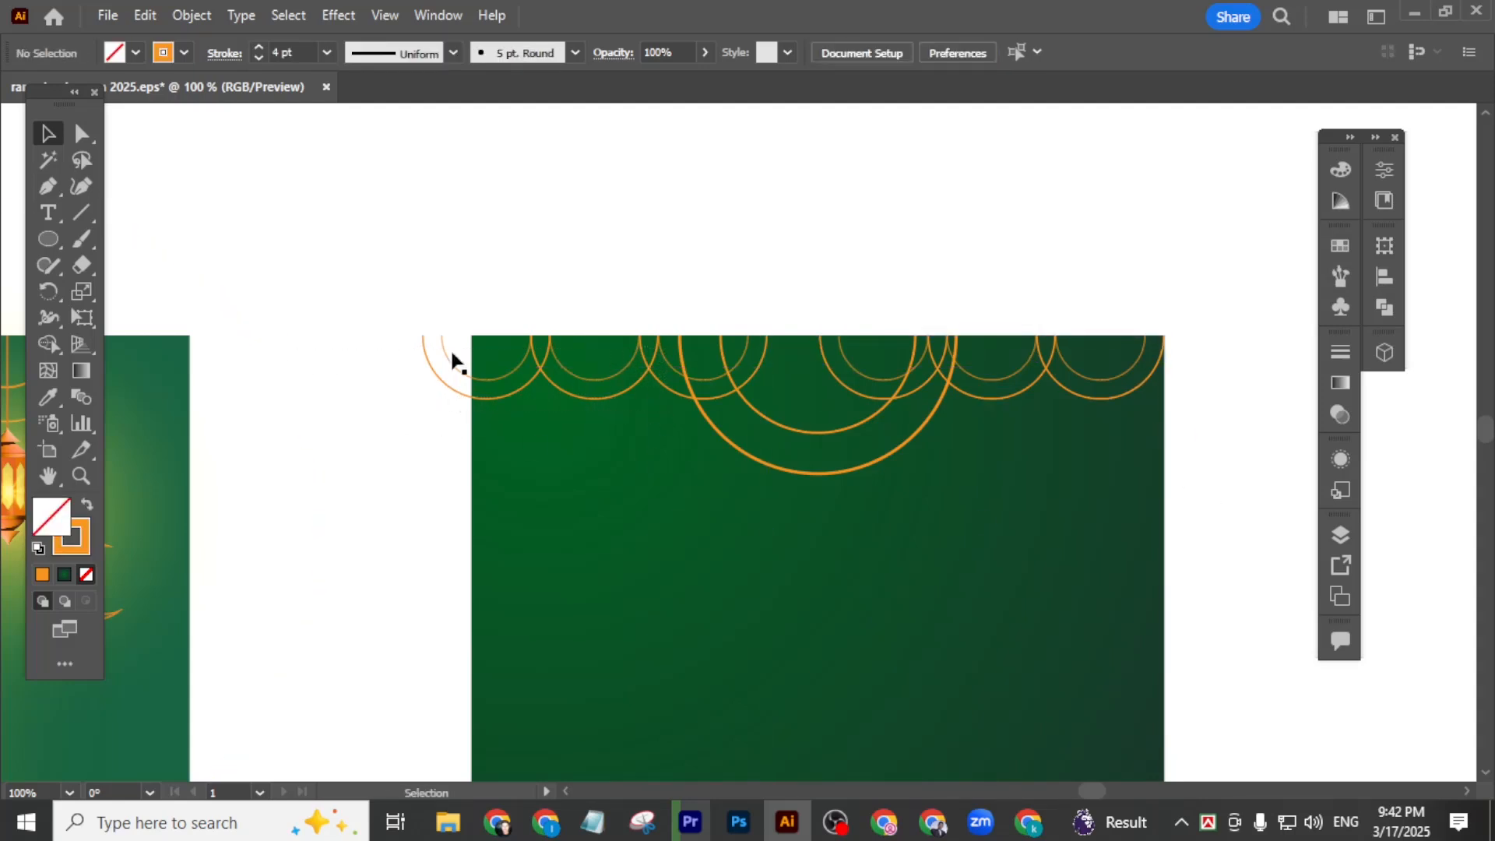
left_click_drag(530, 411, 680, 415)
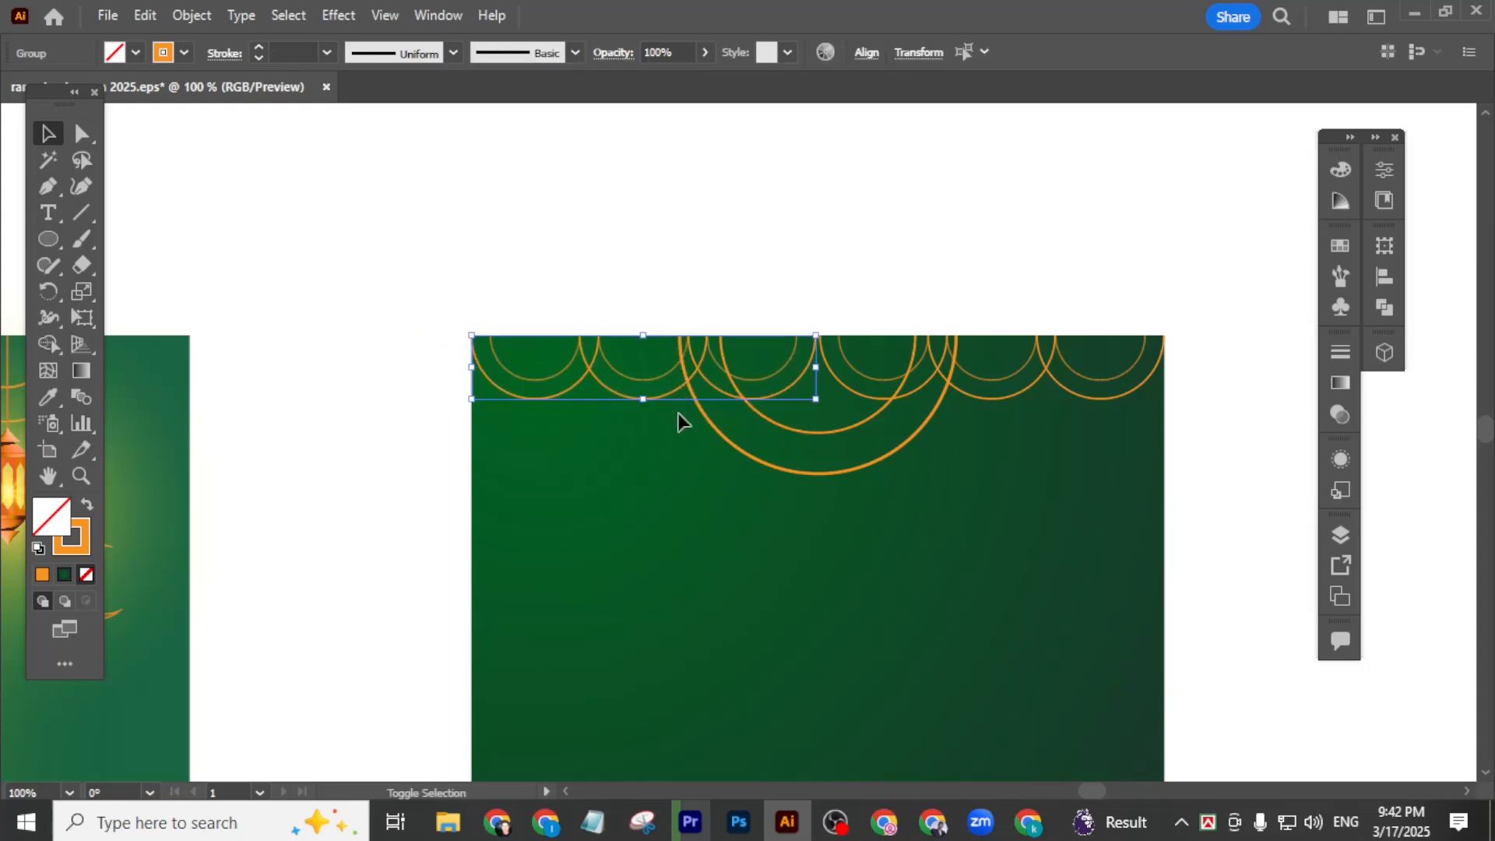
left_click(797, 553)
- Nudge the right trio of small semicircles five increments left to close the gap to the left trio at the centre
key("ctrl+minus")
scroll(857, 474, "up", 3)
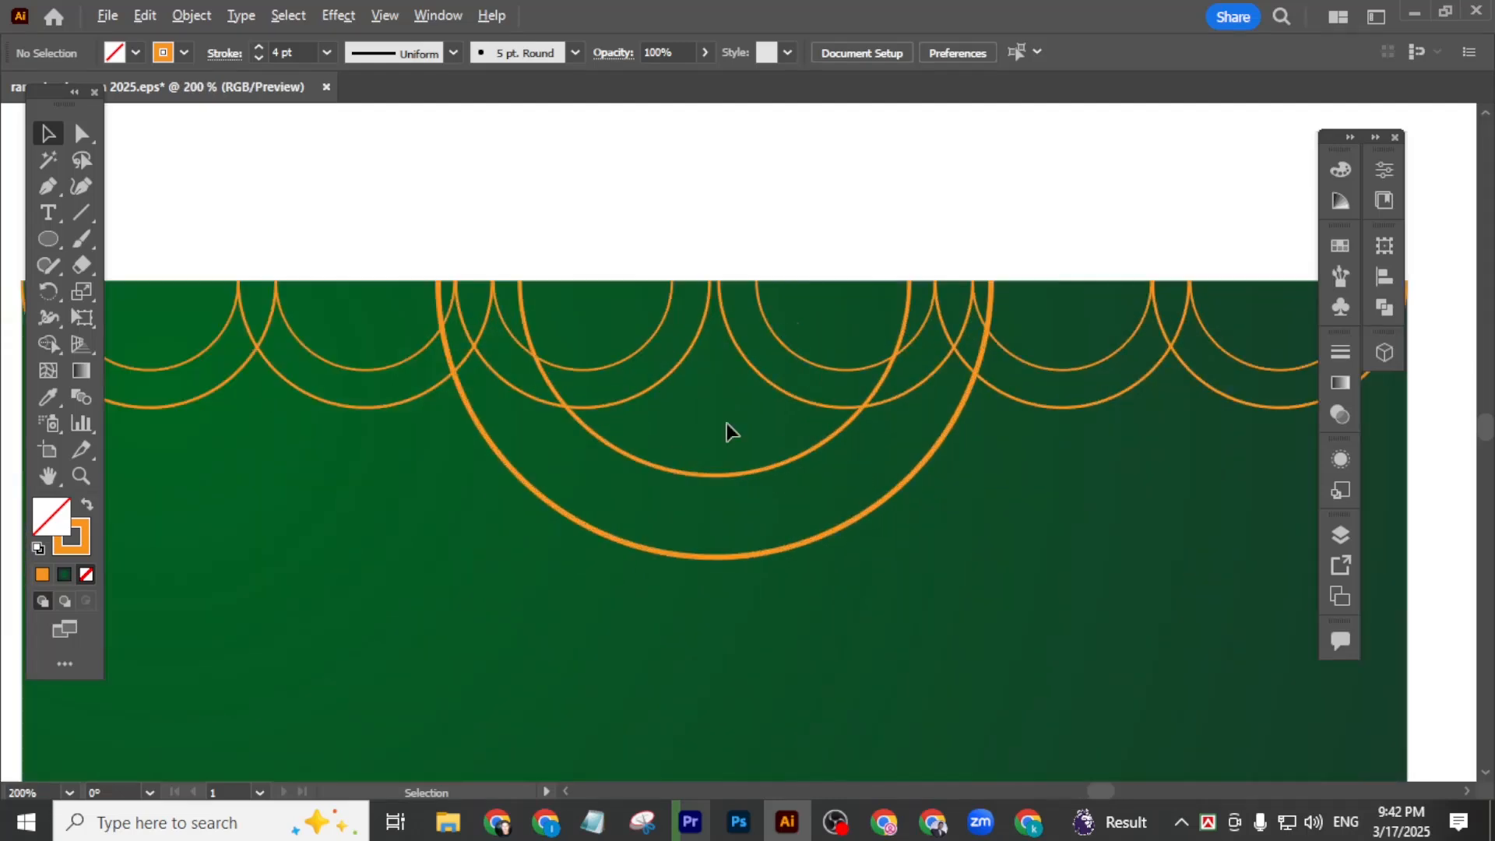
scroll(754, 543, "down", 2)
left_click_drag(350, 347, 549, 541)
left_click_drag(719, 460, 720, 463)
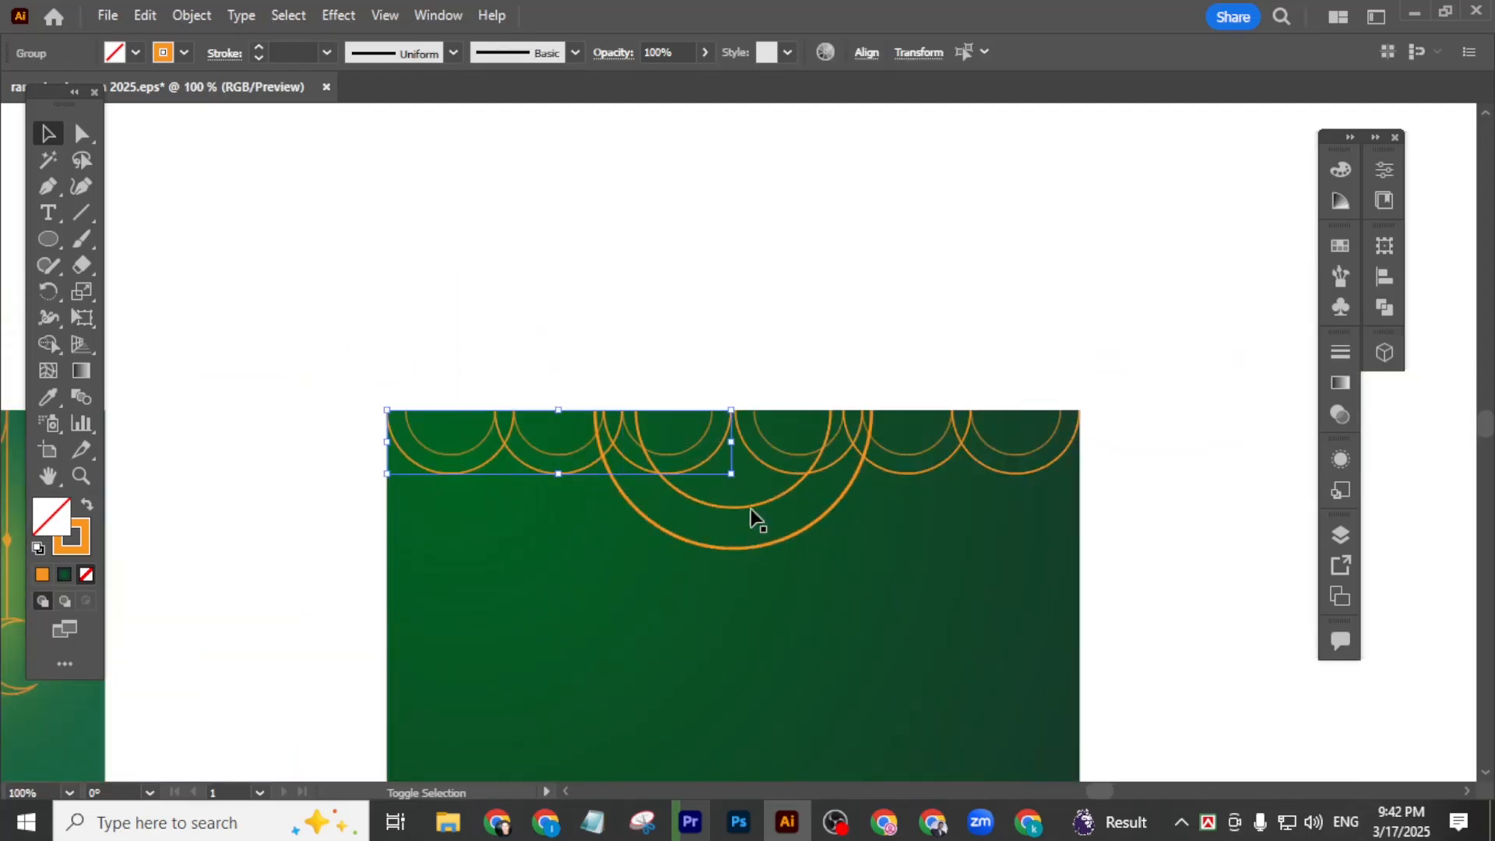
left_click_drag(1078, 527, 975, 476)
left_click_drag(923, 426, 921, 425)
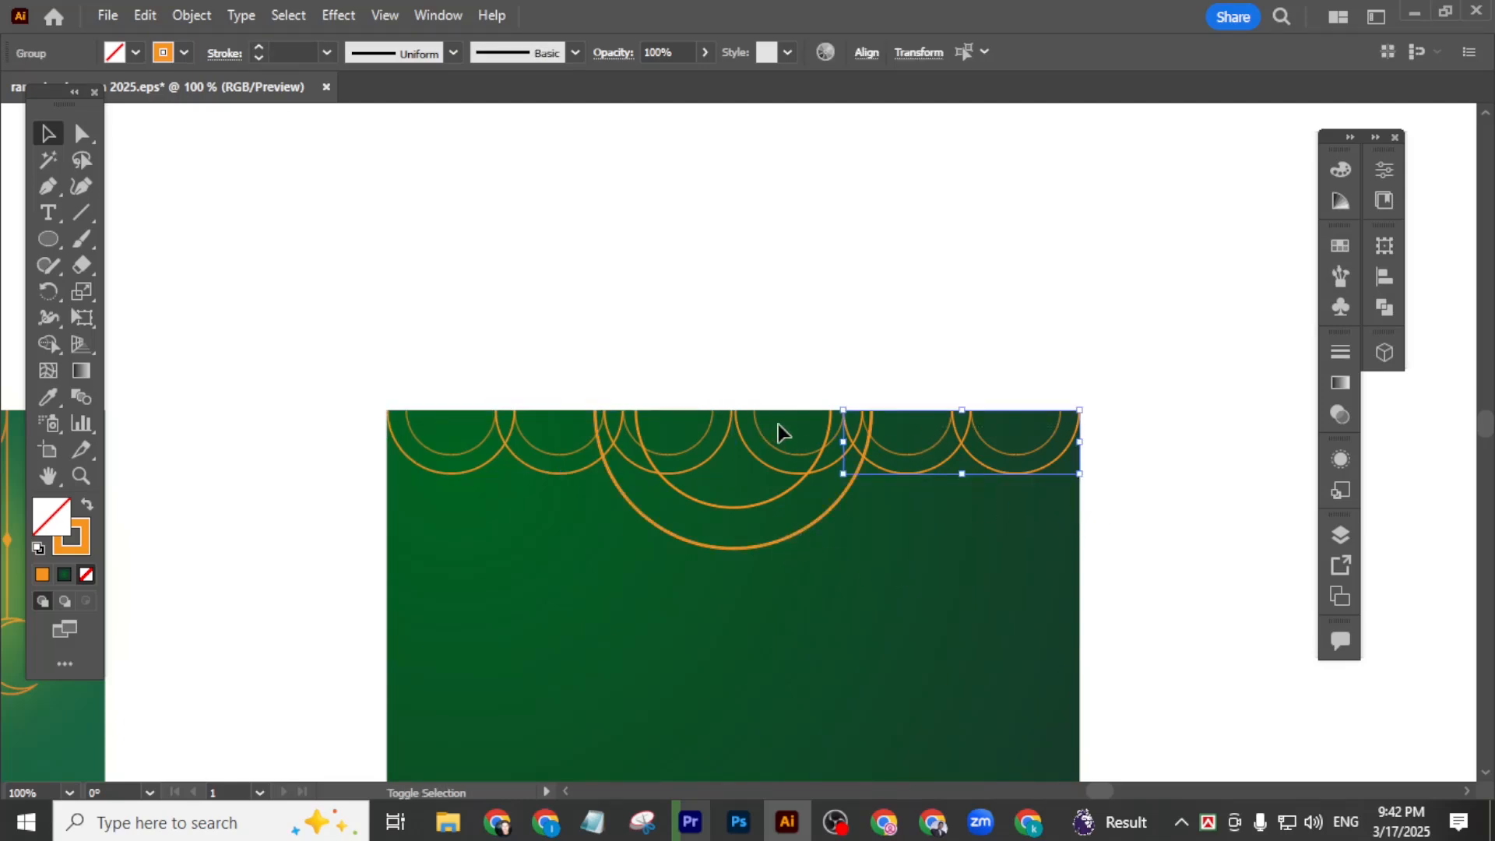
scroll(726, 422, "up", 5, "alt")
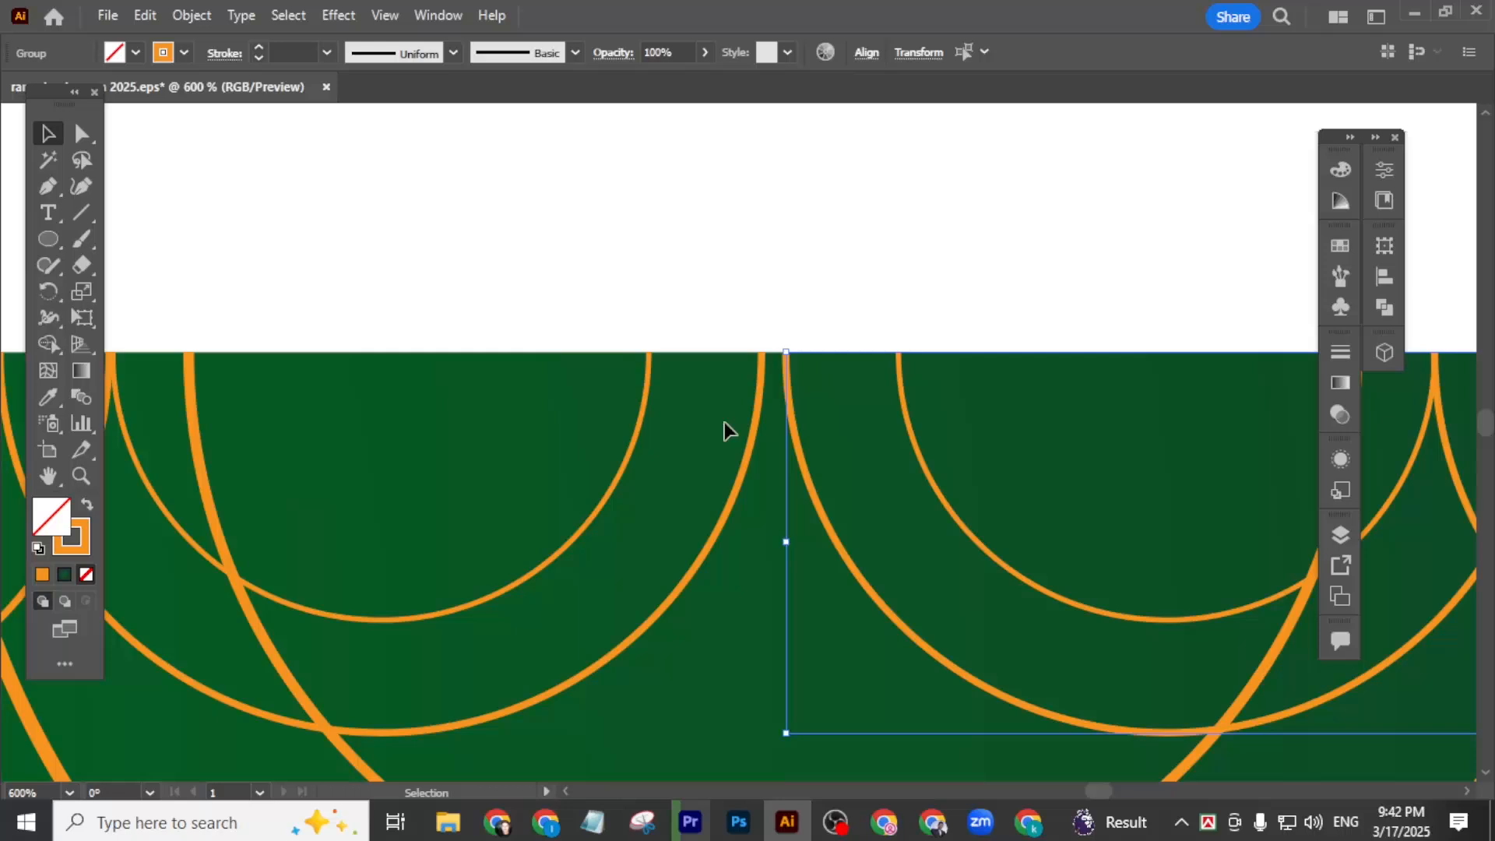
key("Left")
key("Left")
key("Left")
key("Left")
key("Left")
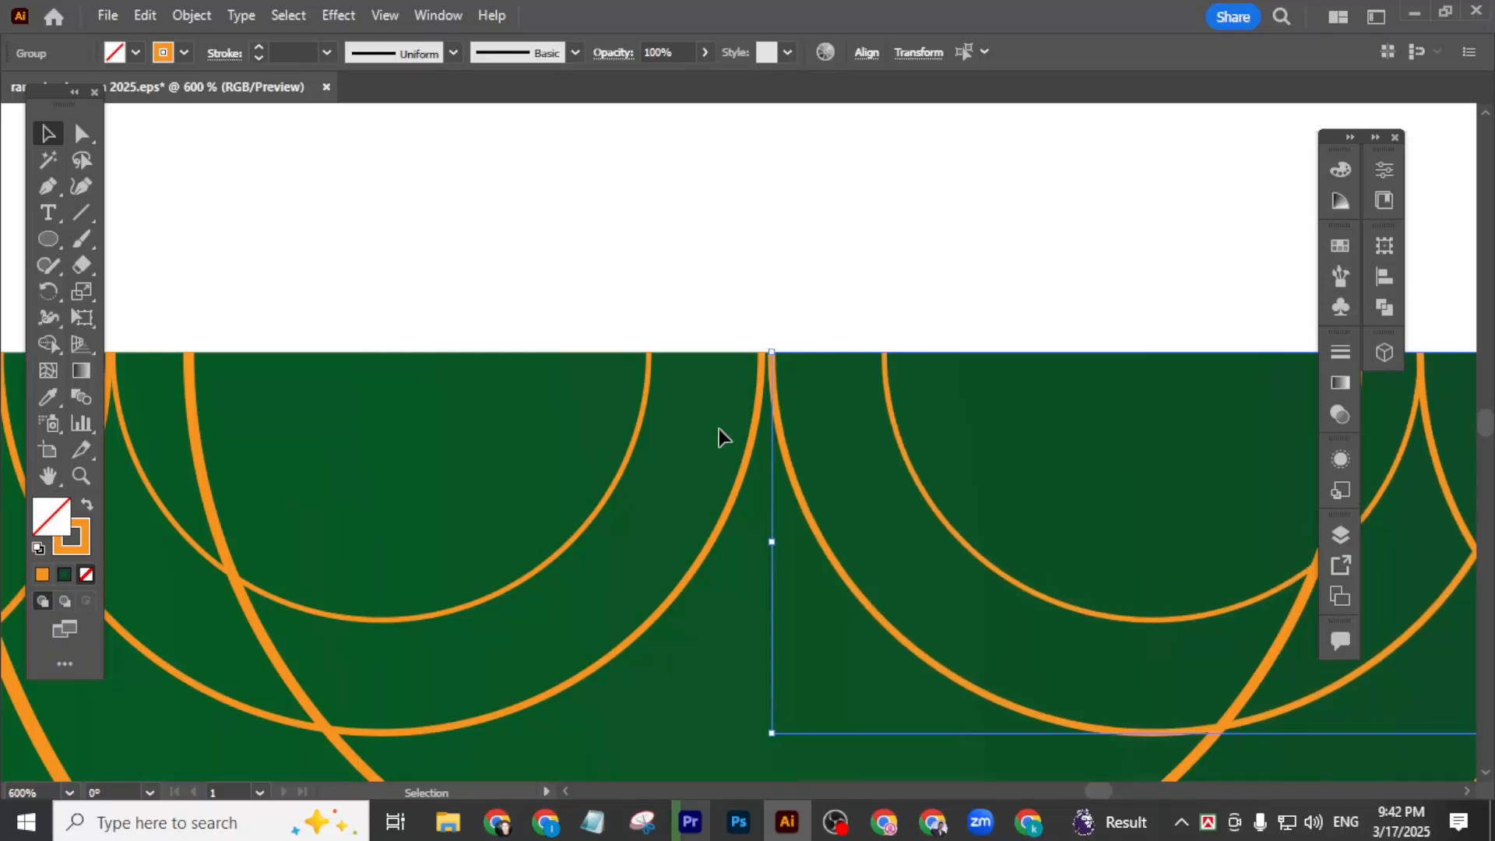
left_click(623, 274)
- Examine the arrangement of large and small semicircles along the green background's upper edge
scroll(662, 397, "down", 4)
scroll(662, 402, "down", 1, "alt")
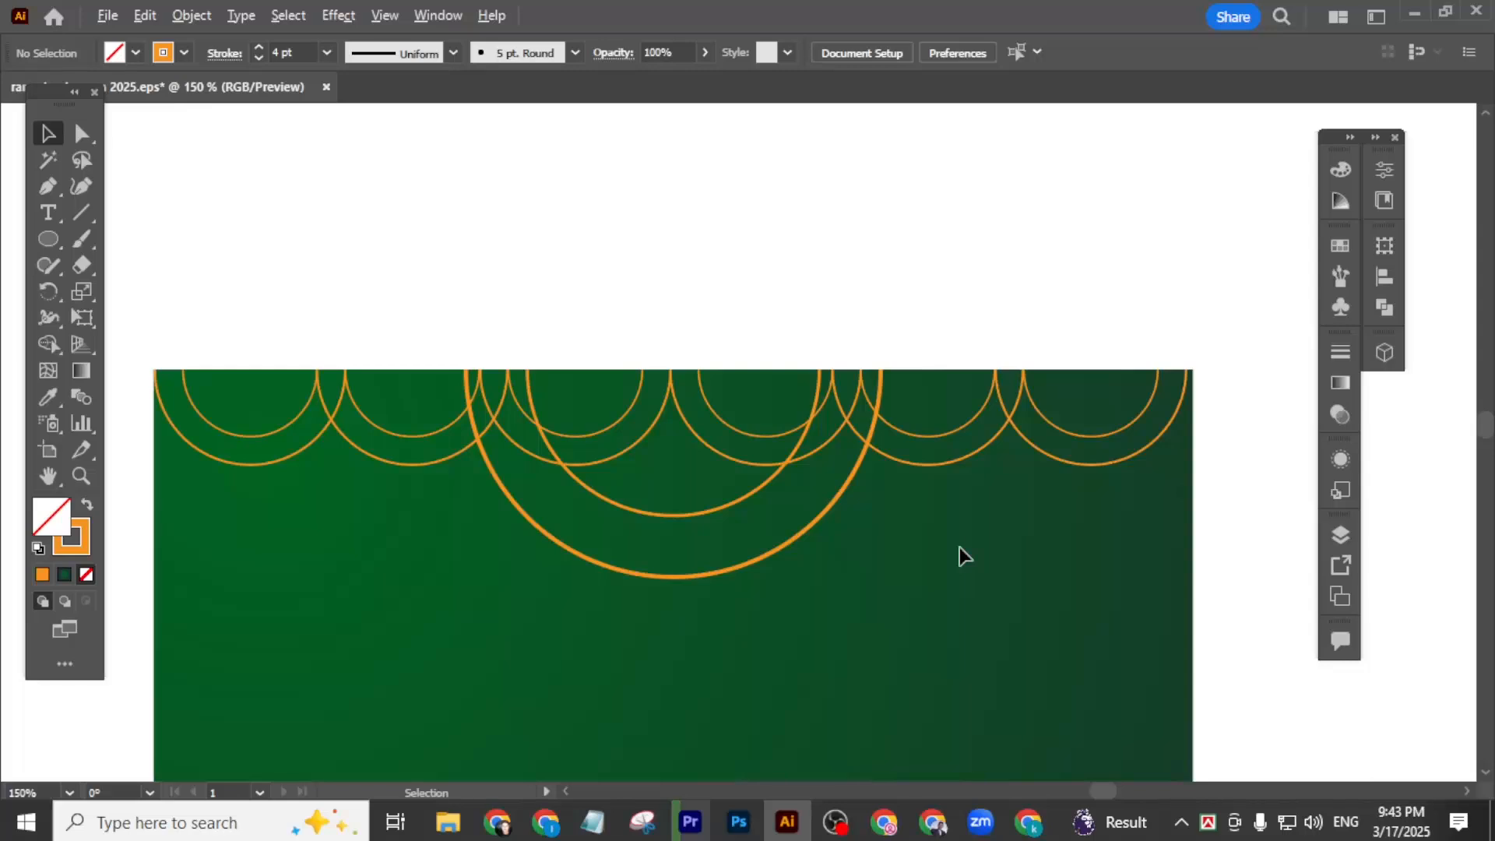
scroll(961, 553, "down", 1, "alt")
scroll(973, 576, "up", 1, "alt")
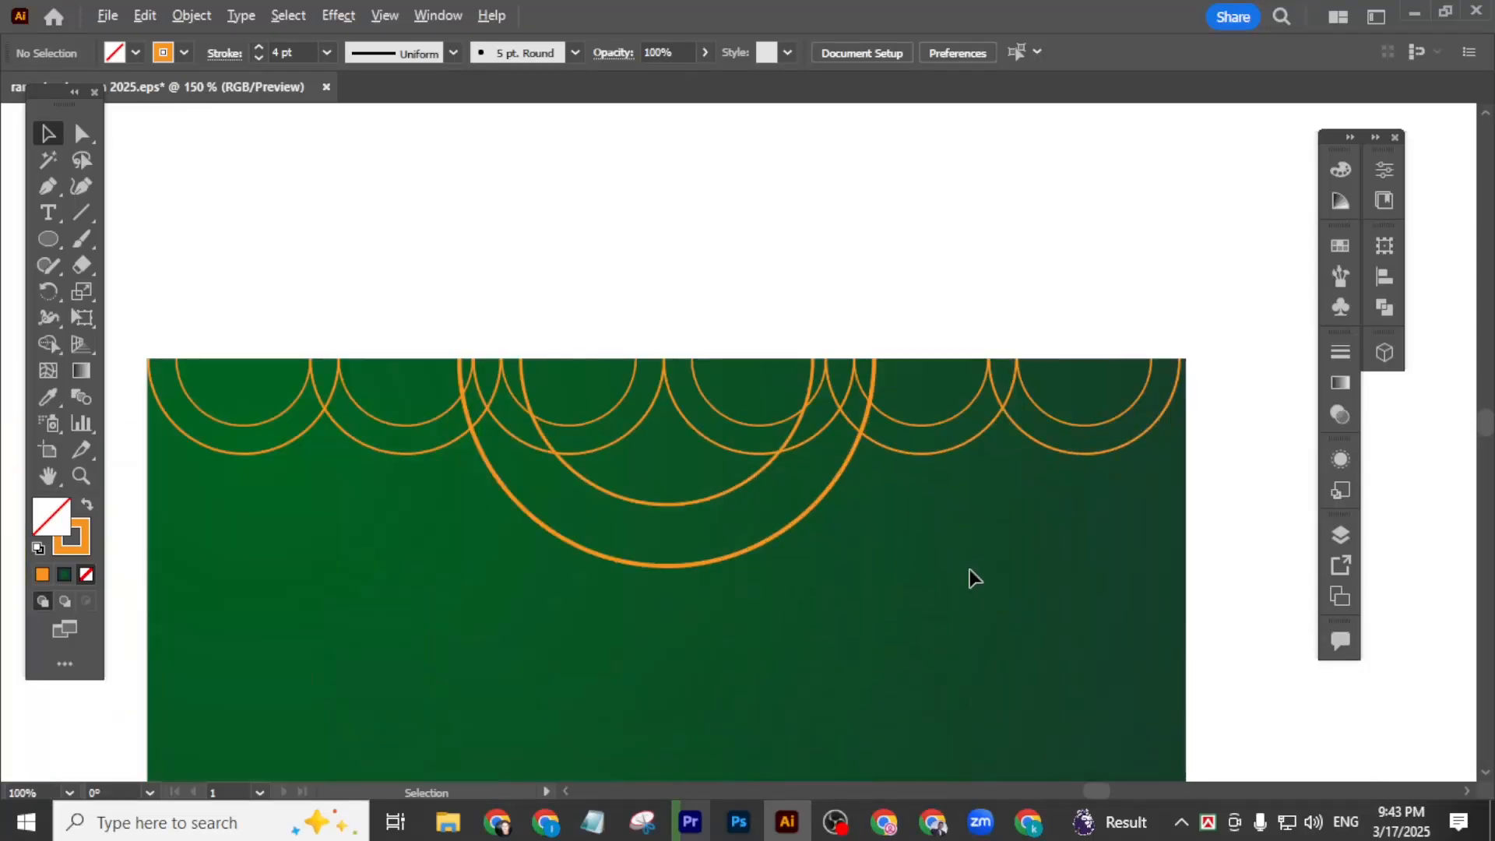
scroll(915, 584, "down", 2)
scroll(921, 553, "left", 1)
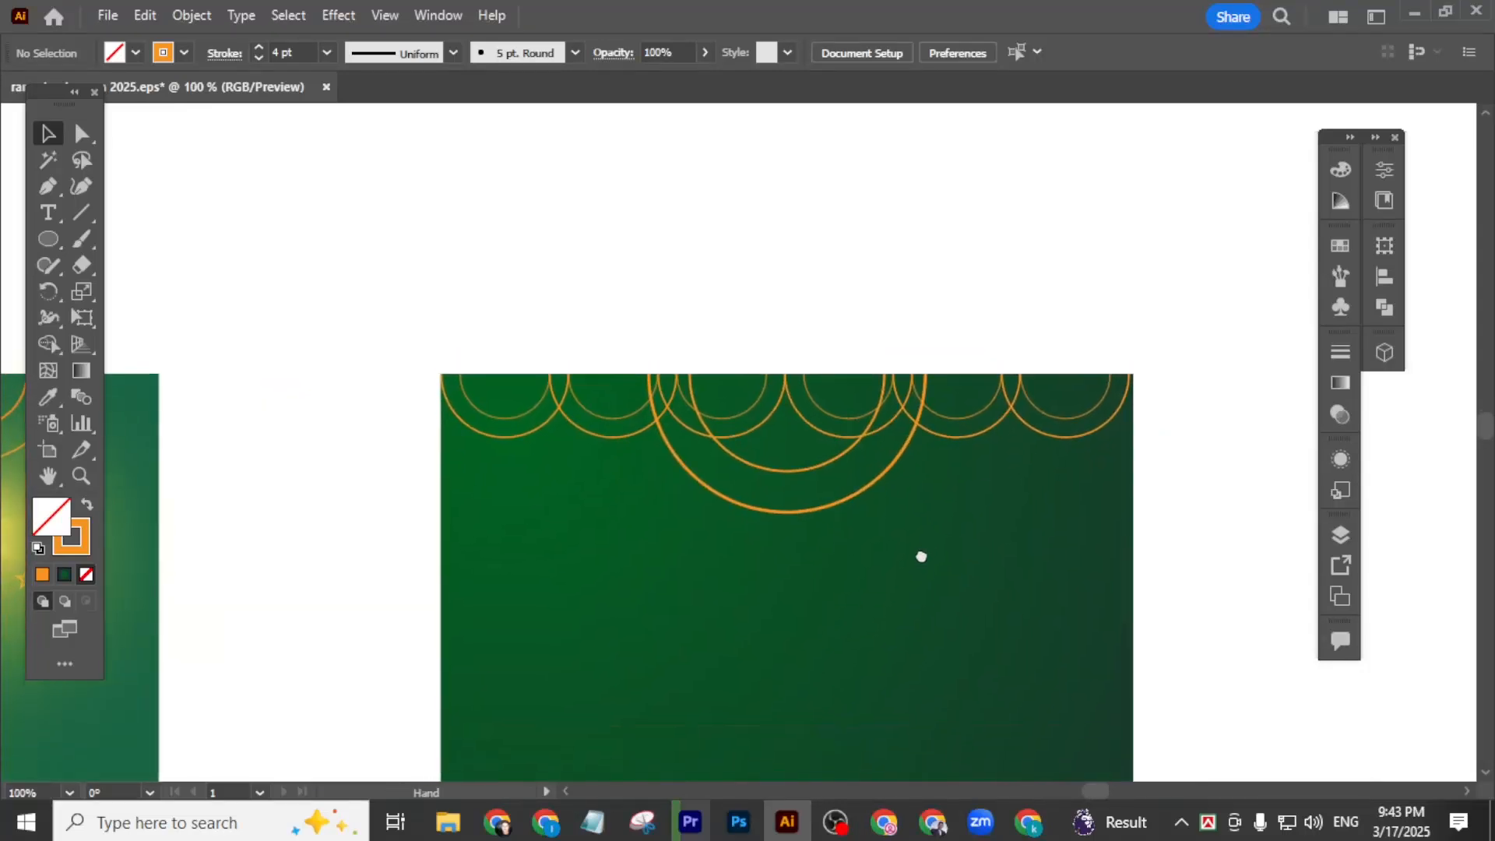
scroll(849, 504, "up", 1, "alt")
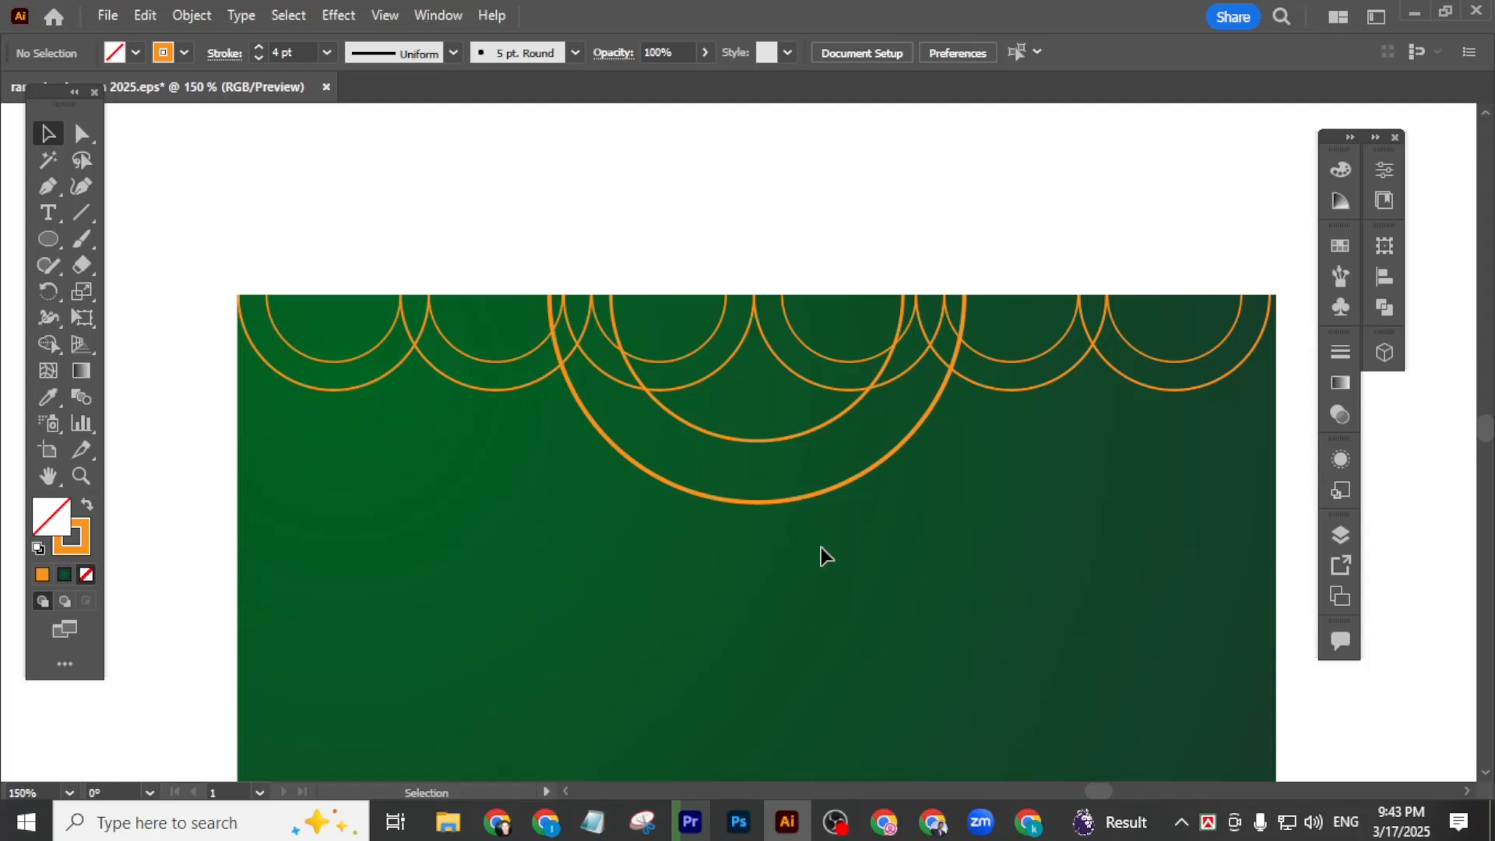
scroll(788, 568, "up", 1)
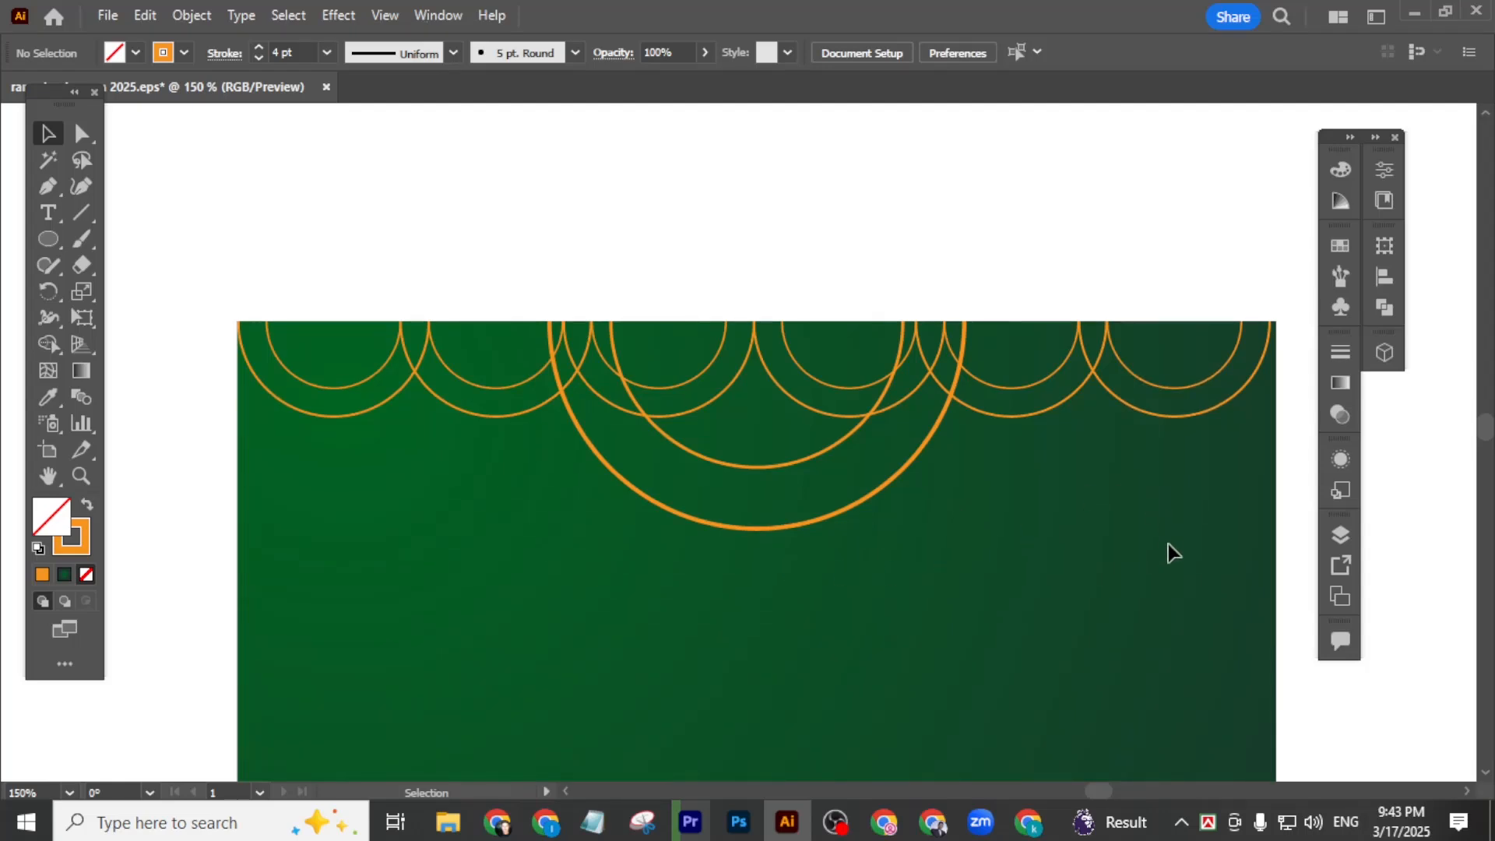
scroll(1129, 560, "up", 1)
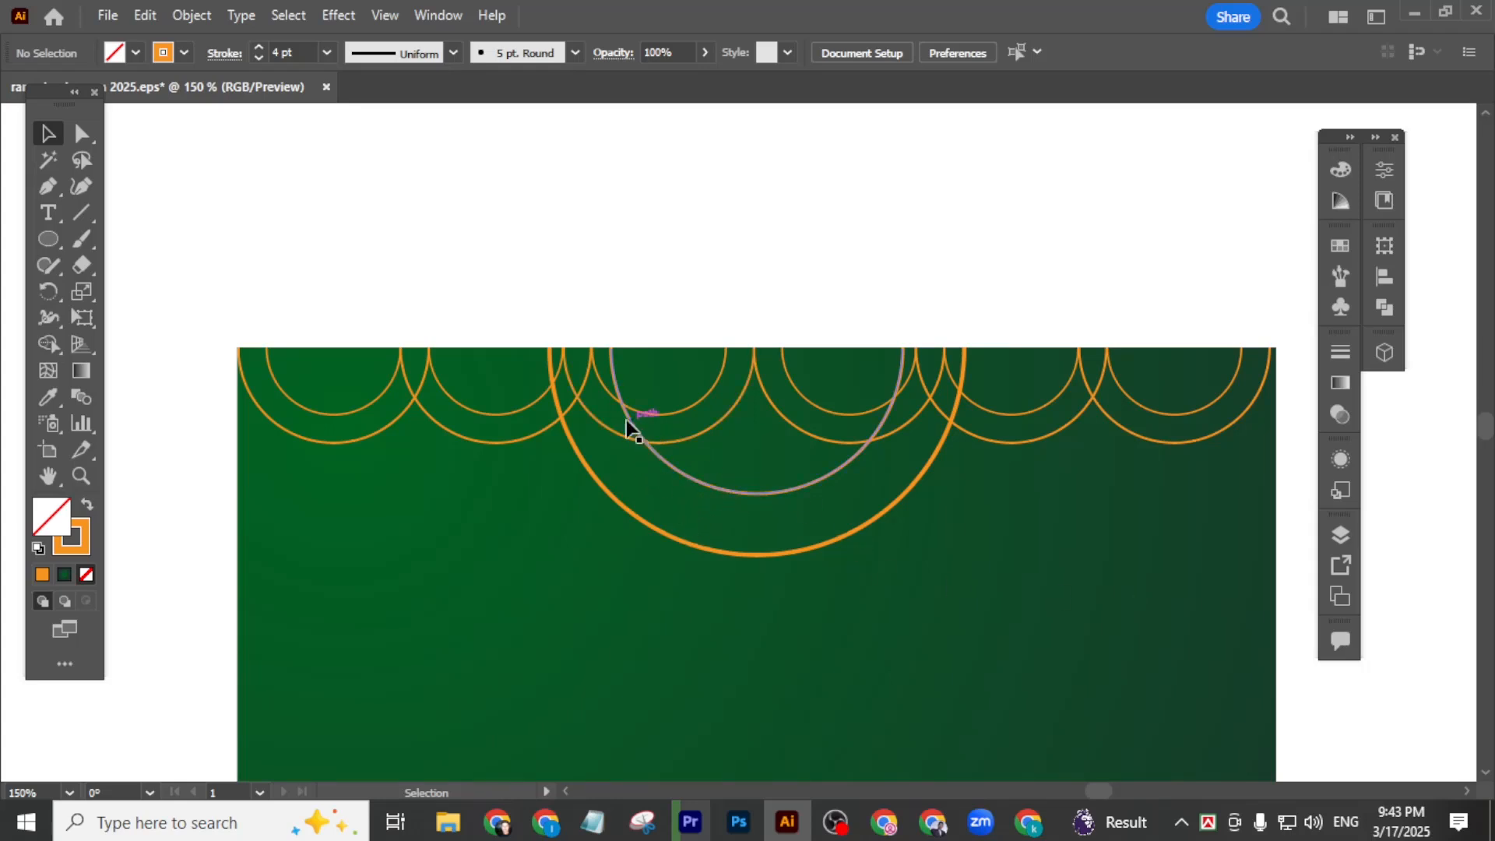
- Use Shape Builder to erase the large semicircles' segments that run between the small semicircles' inner and outer arcs
left_click_drag(949, 571, 636, 384)
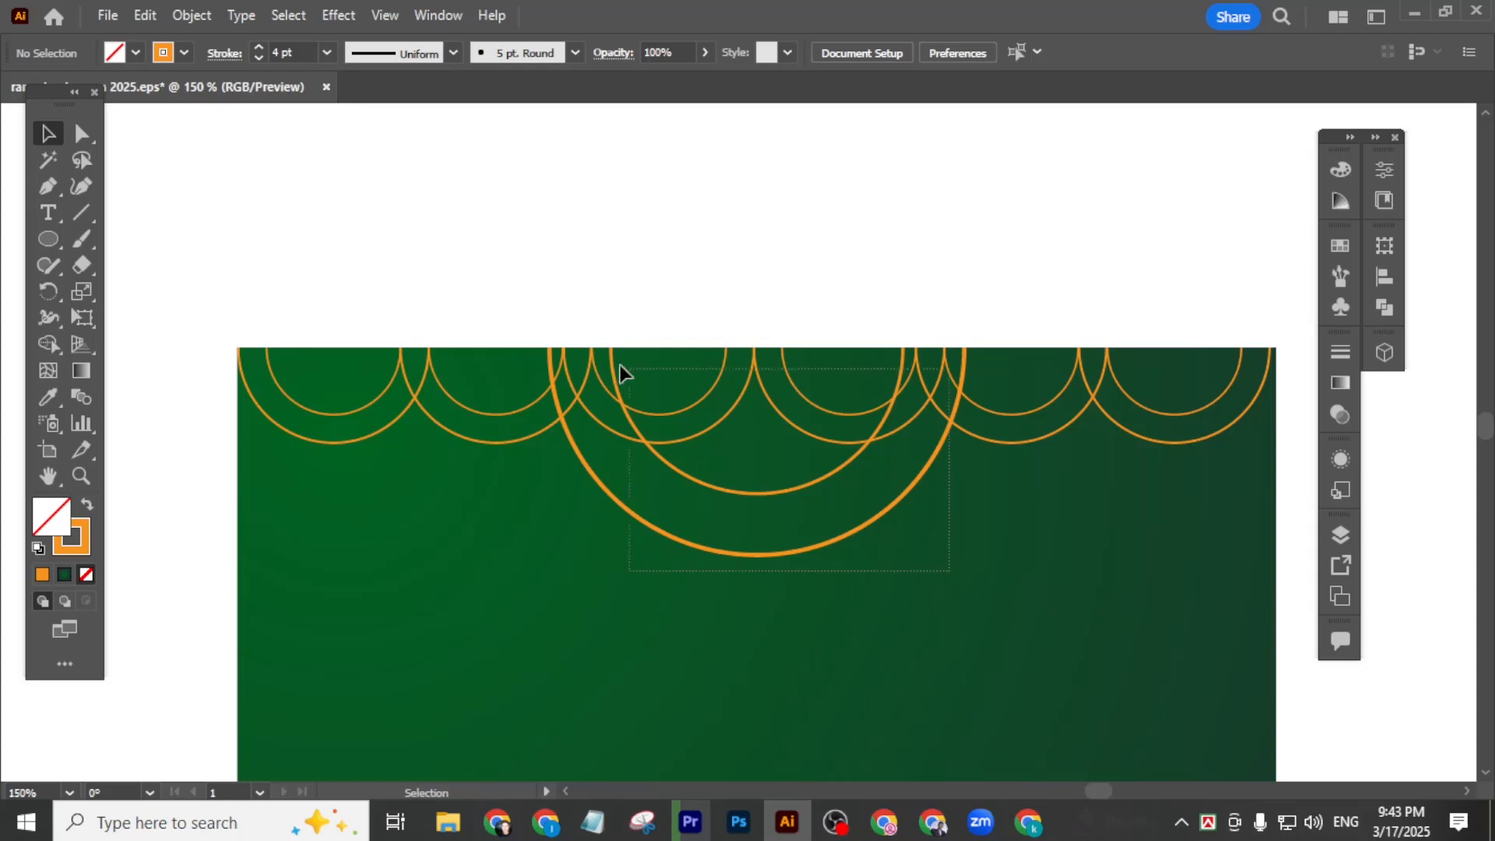
left_click_drag(550, 310, 551, 310)
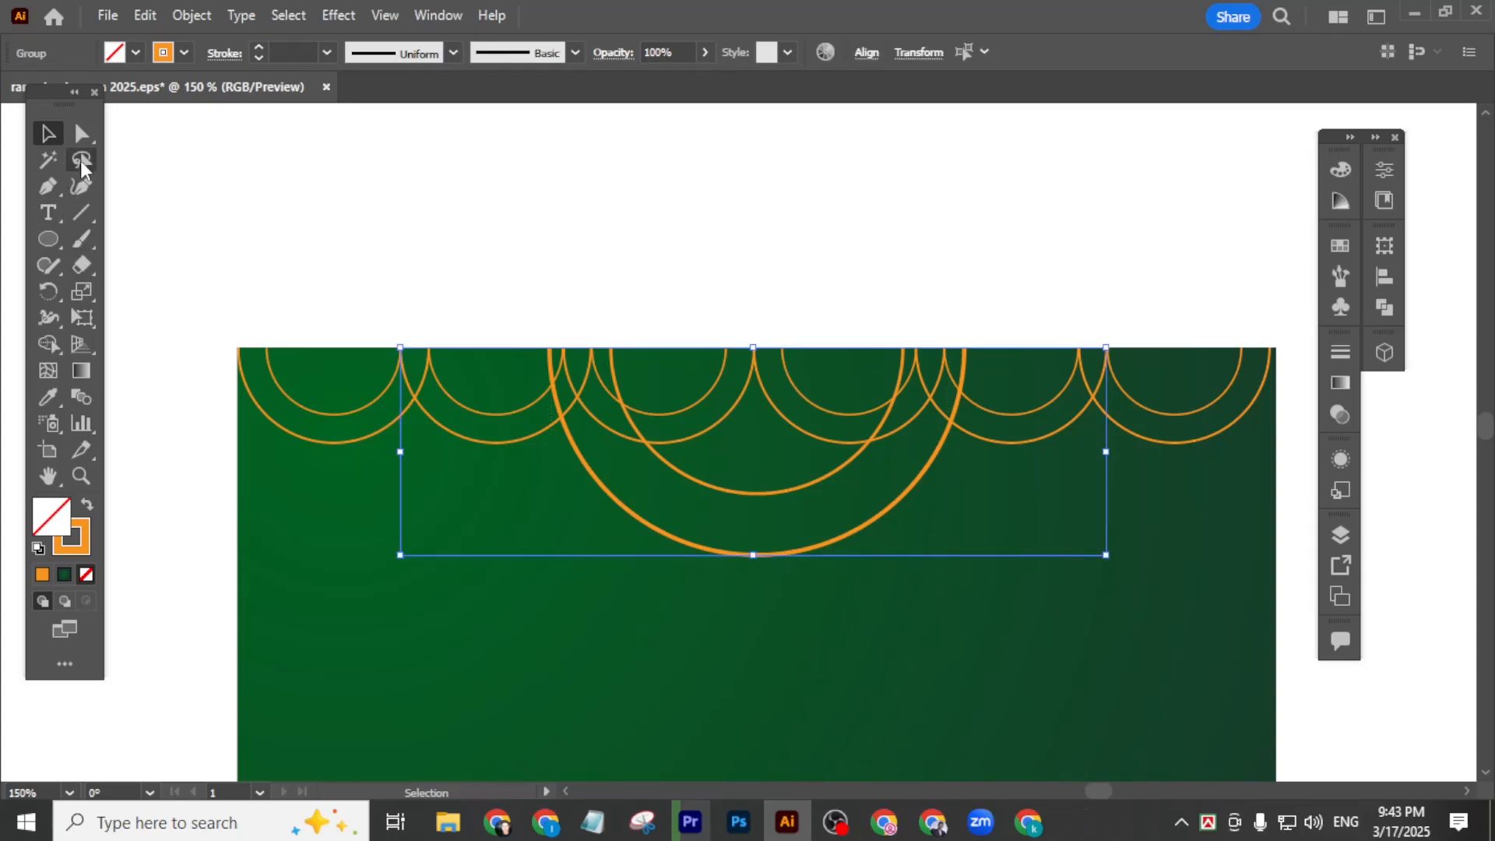
left_click(47, 344)
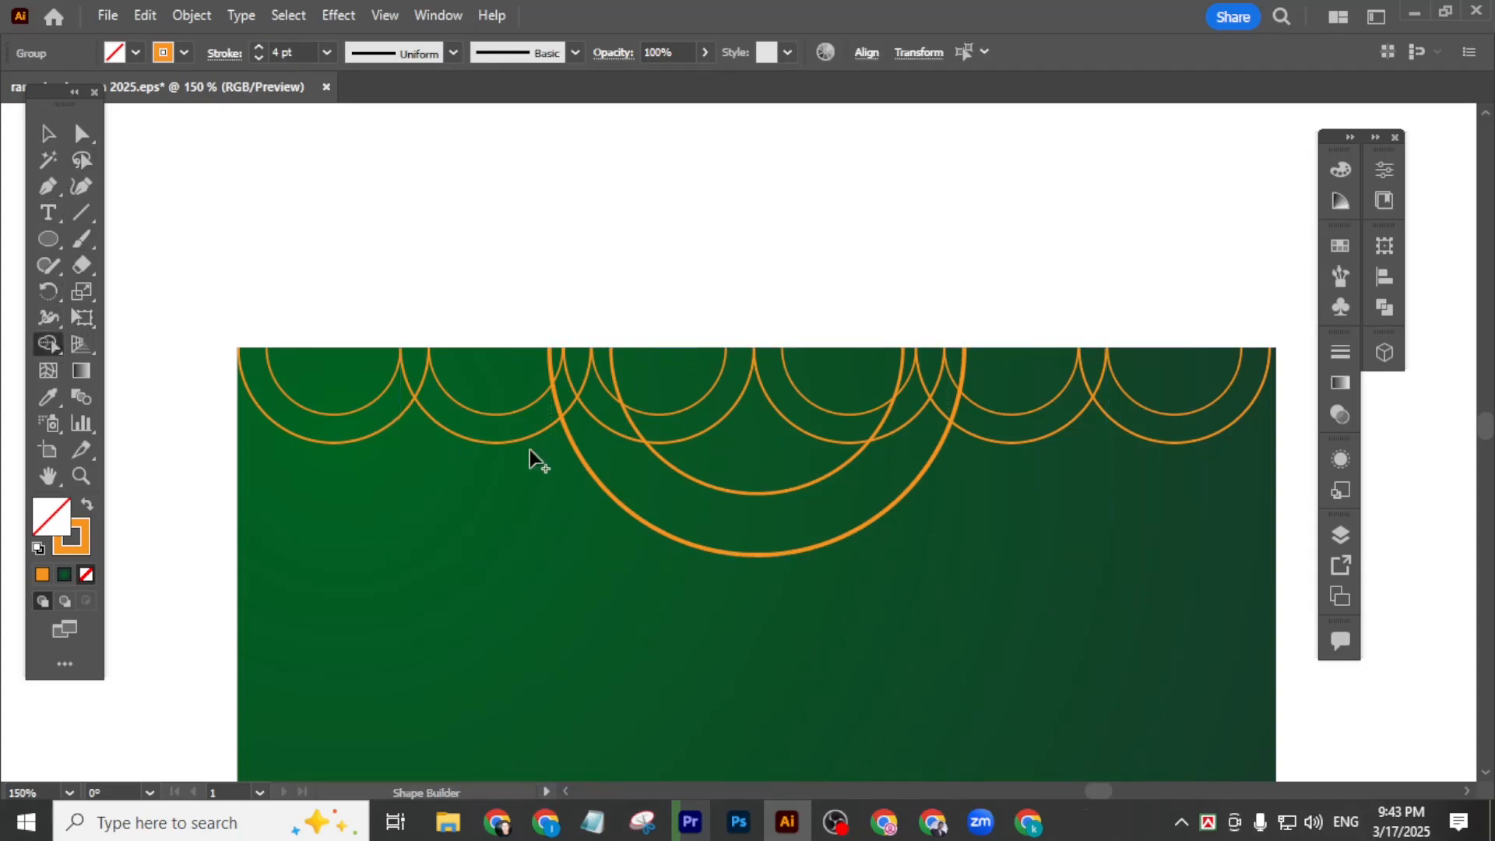
scroll(628, 413, "up", 1)
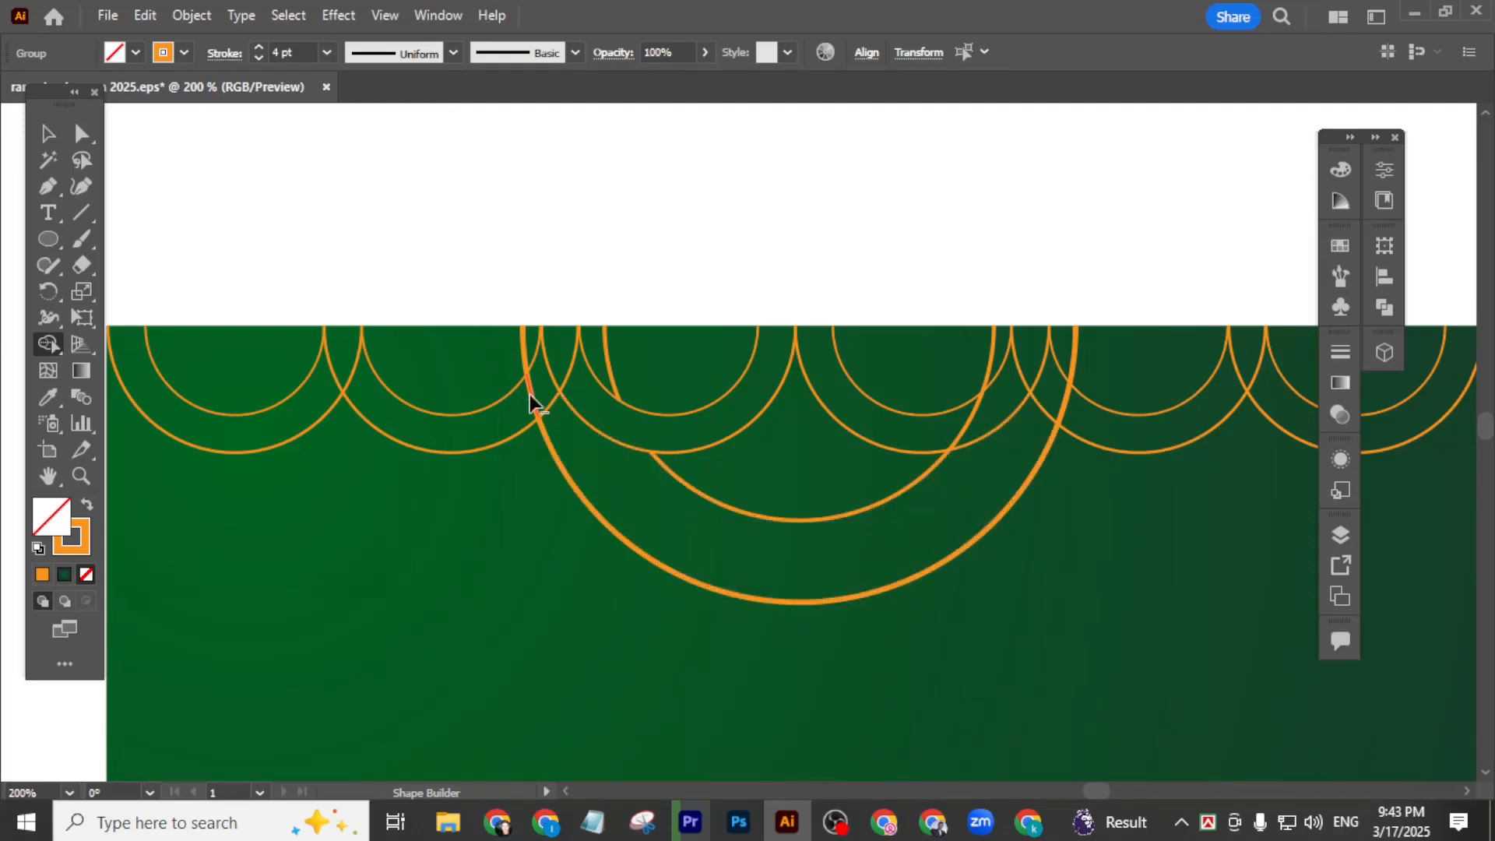
scroll(526, 524, "down", 1)
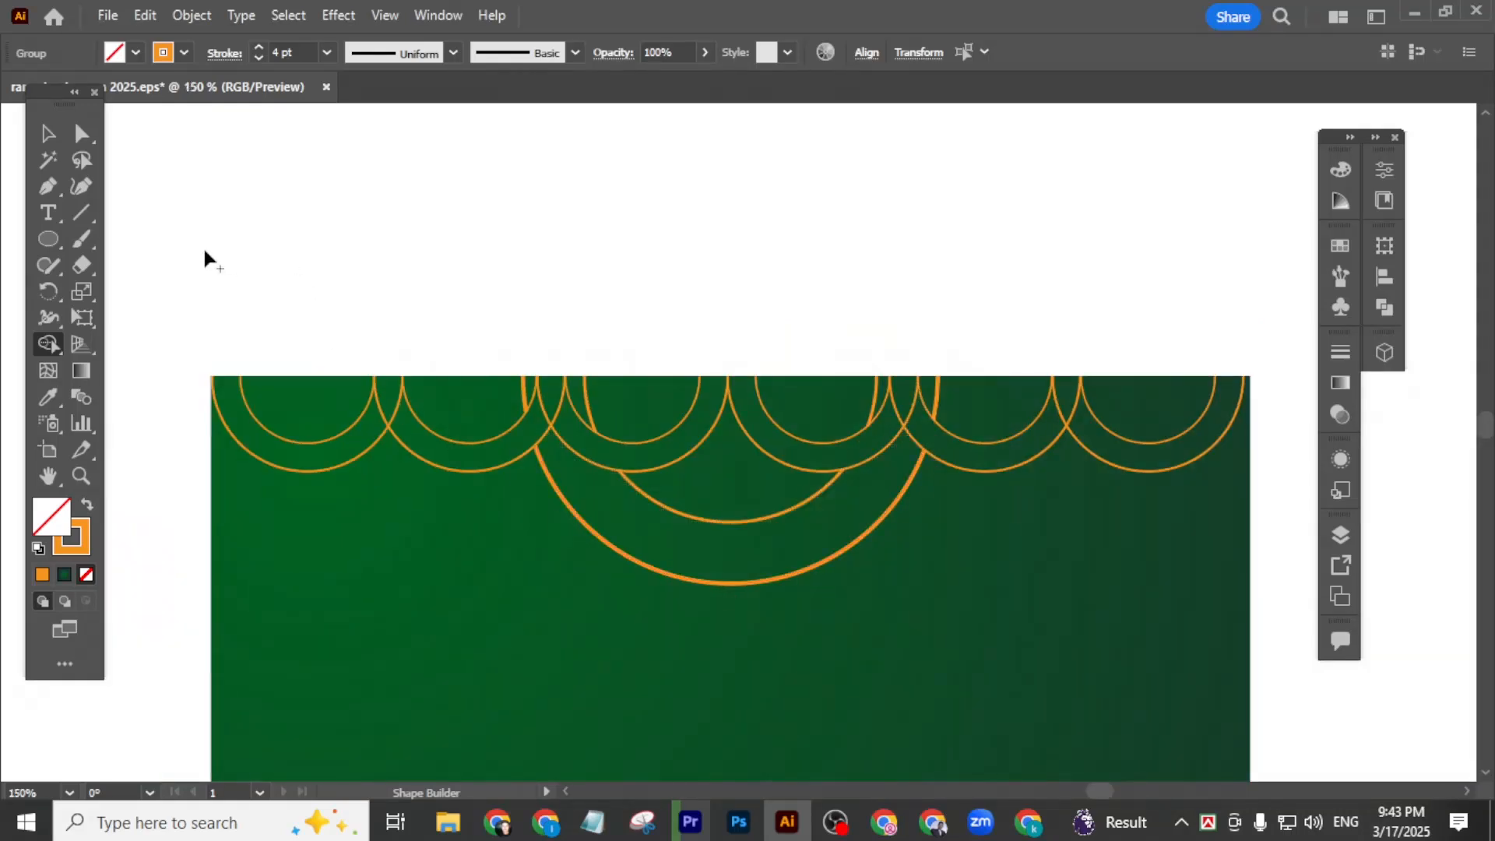
left_click(47, 133)
left_click(492, 315)
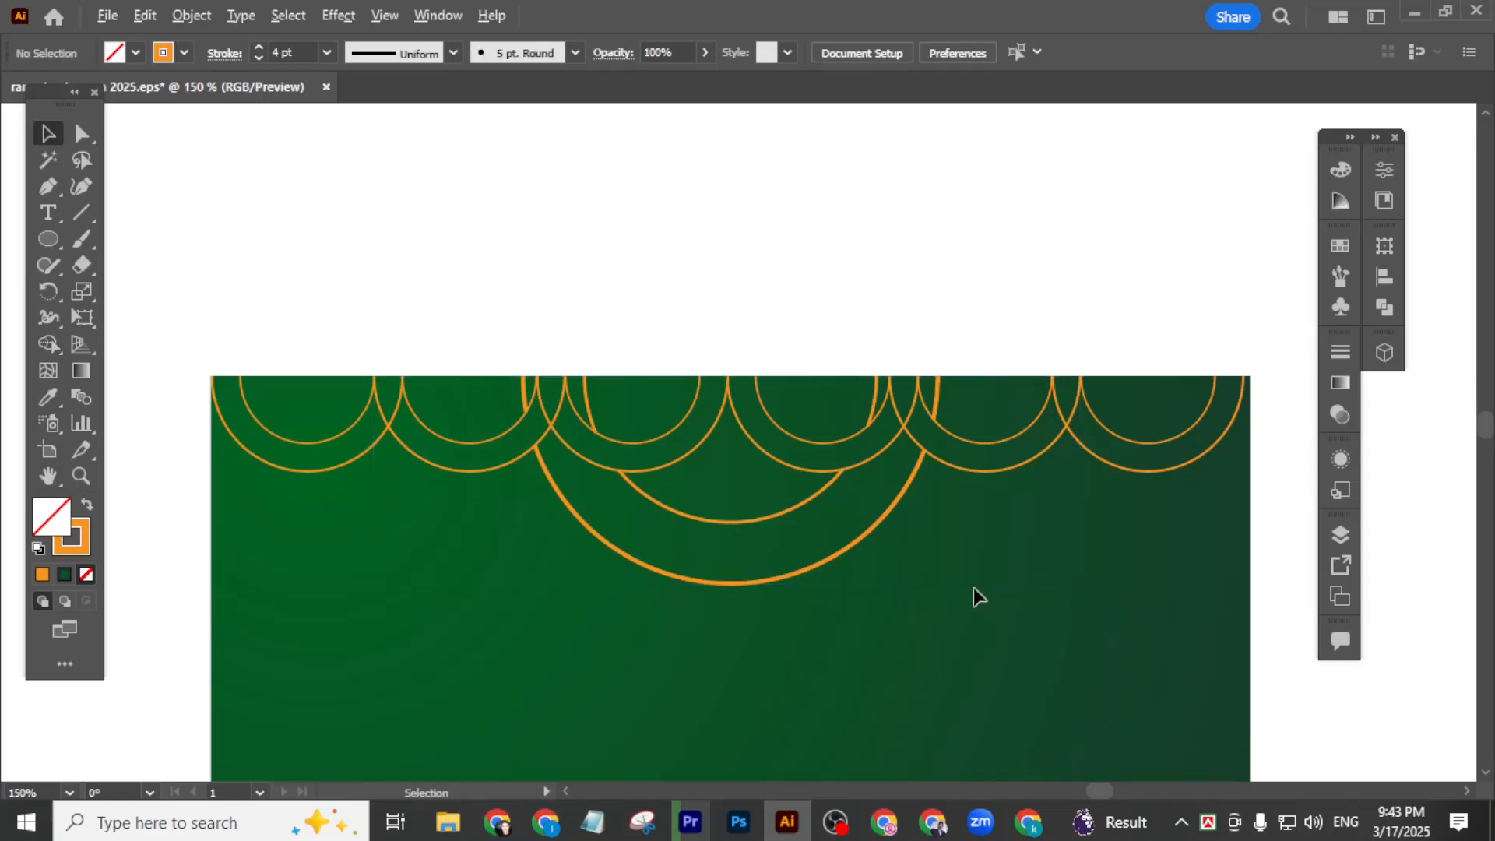
- Use Shape Builder to erase the leftover stubs of the large semicircles inside the small inner semicircles
scroll(978, 597, "down", 1)
scroll(973, 597, "up", 1)
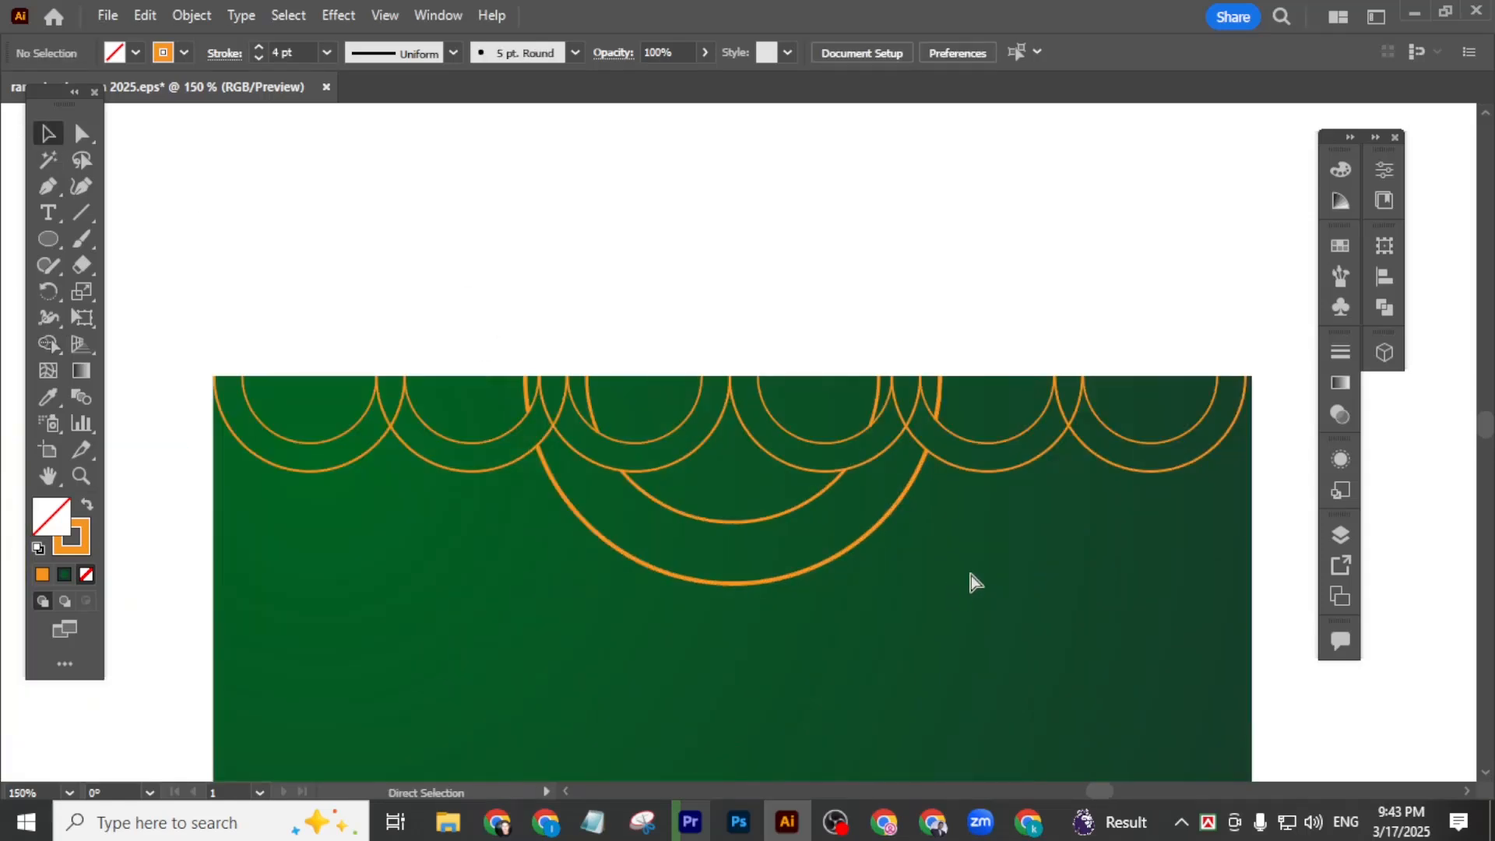
scroll(901, 573, "up", 1)
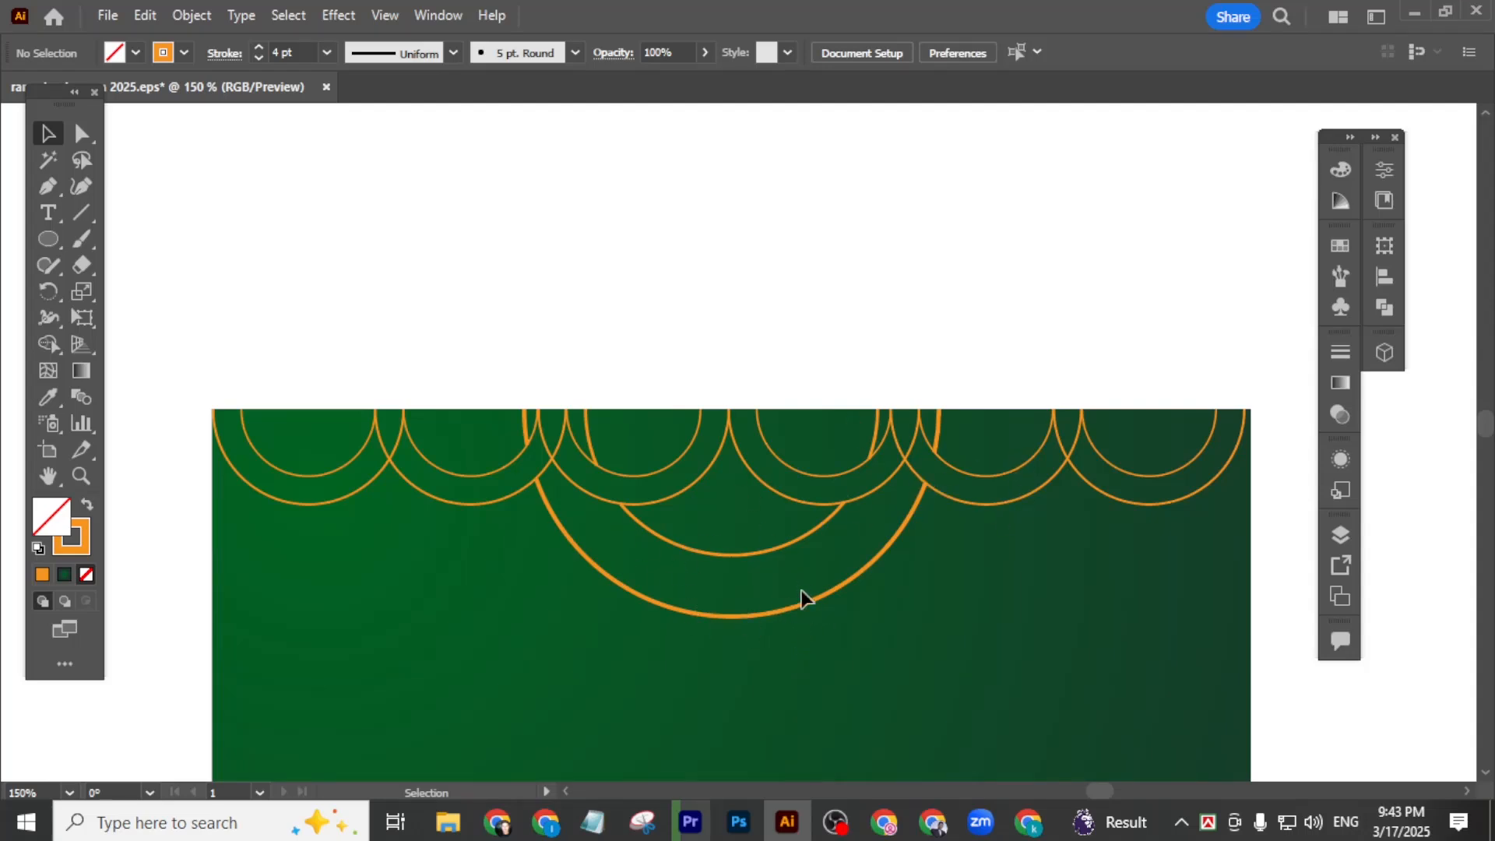
key("alt")
left_click(572, 562)
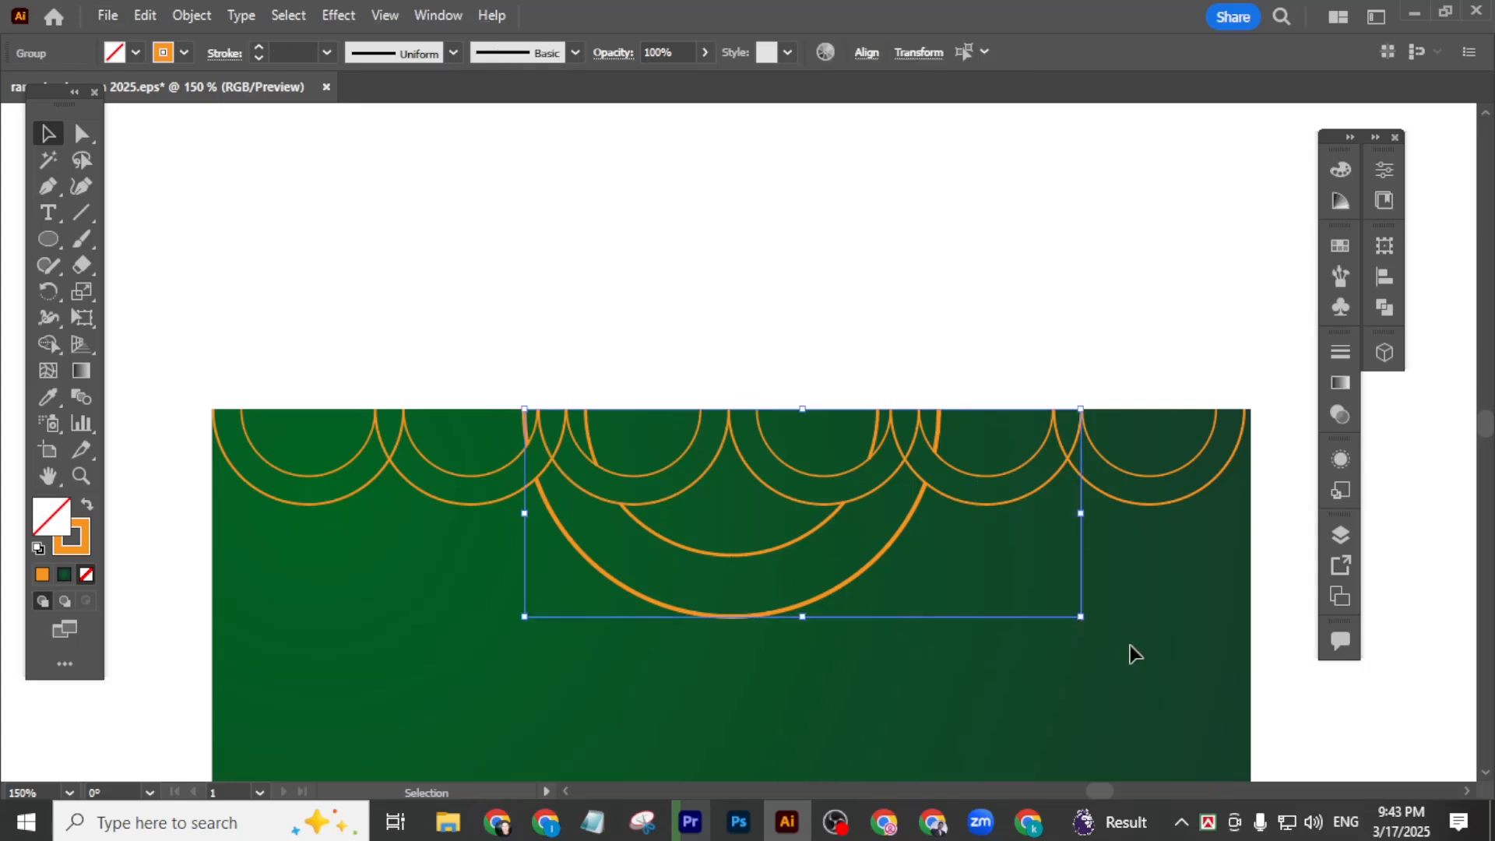
left_click(957, 486)
left_click(877, 447)
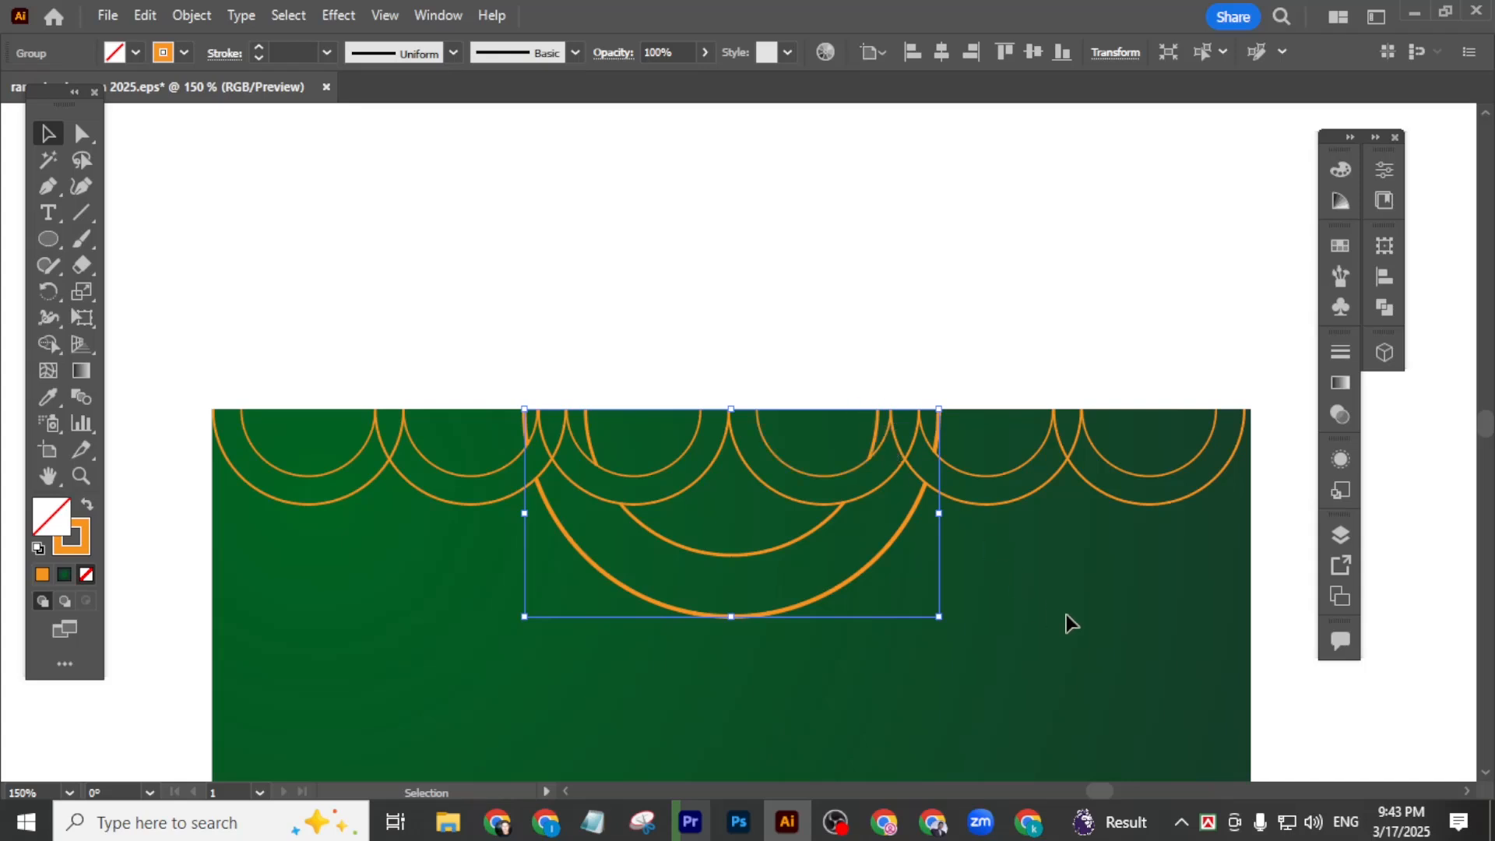
left_click(1054, 697)
left_click_drag(1053, 693, 206, 301)
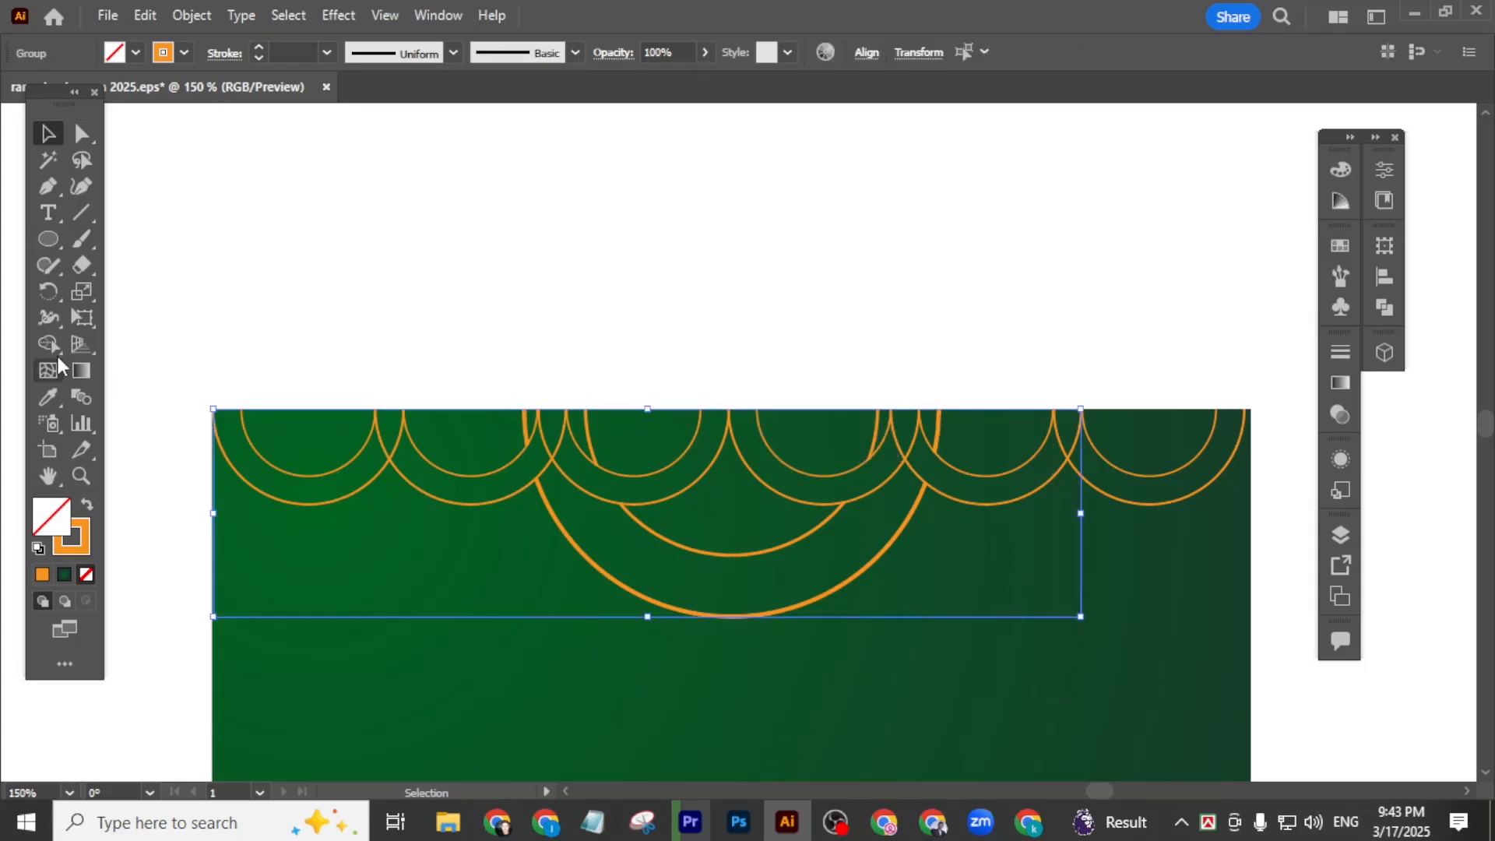
left_click(48, 345)
scroll(593, 440, "up", 3)
left_click(593, 431, "alt")
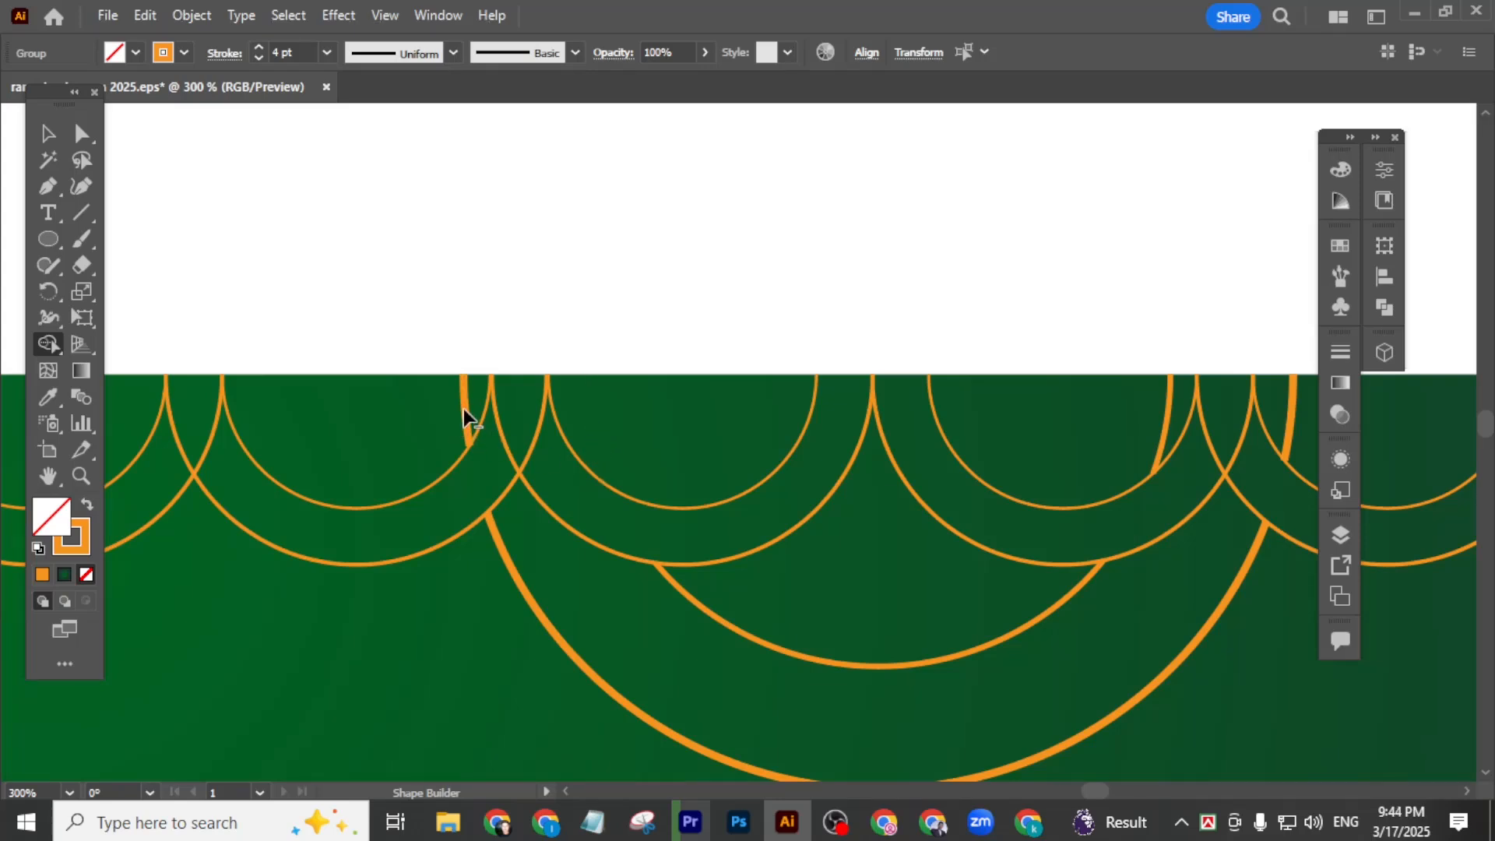
left_click(1167, 408, "alt")
left_click(1289, 425, "alt")
scroll(835, 444, "down", 4)
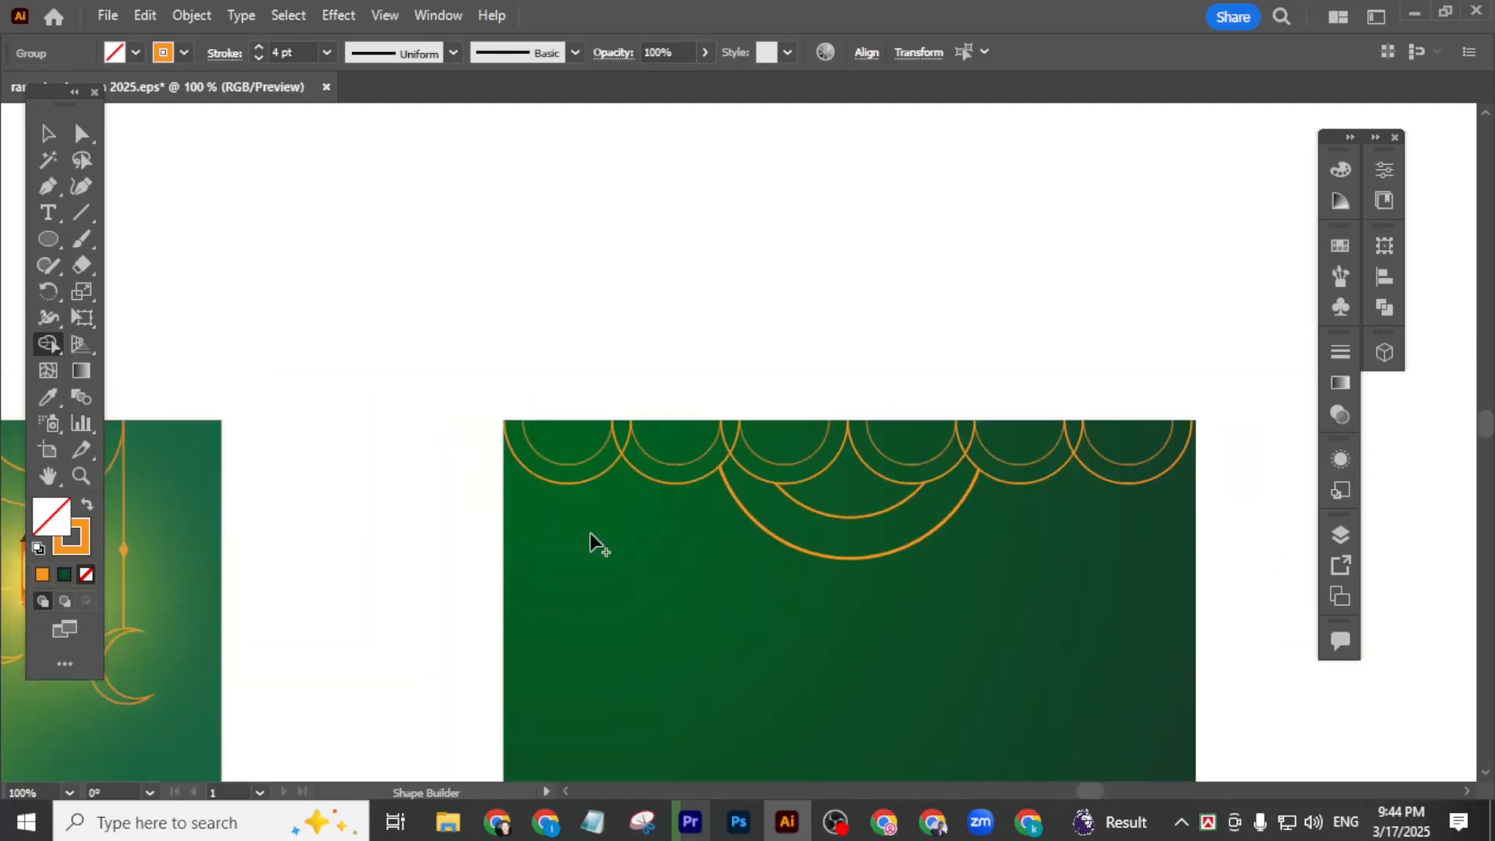
left_click(47, 133)
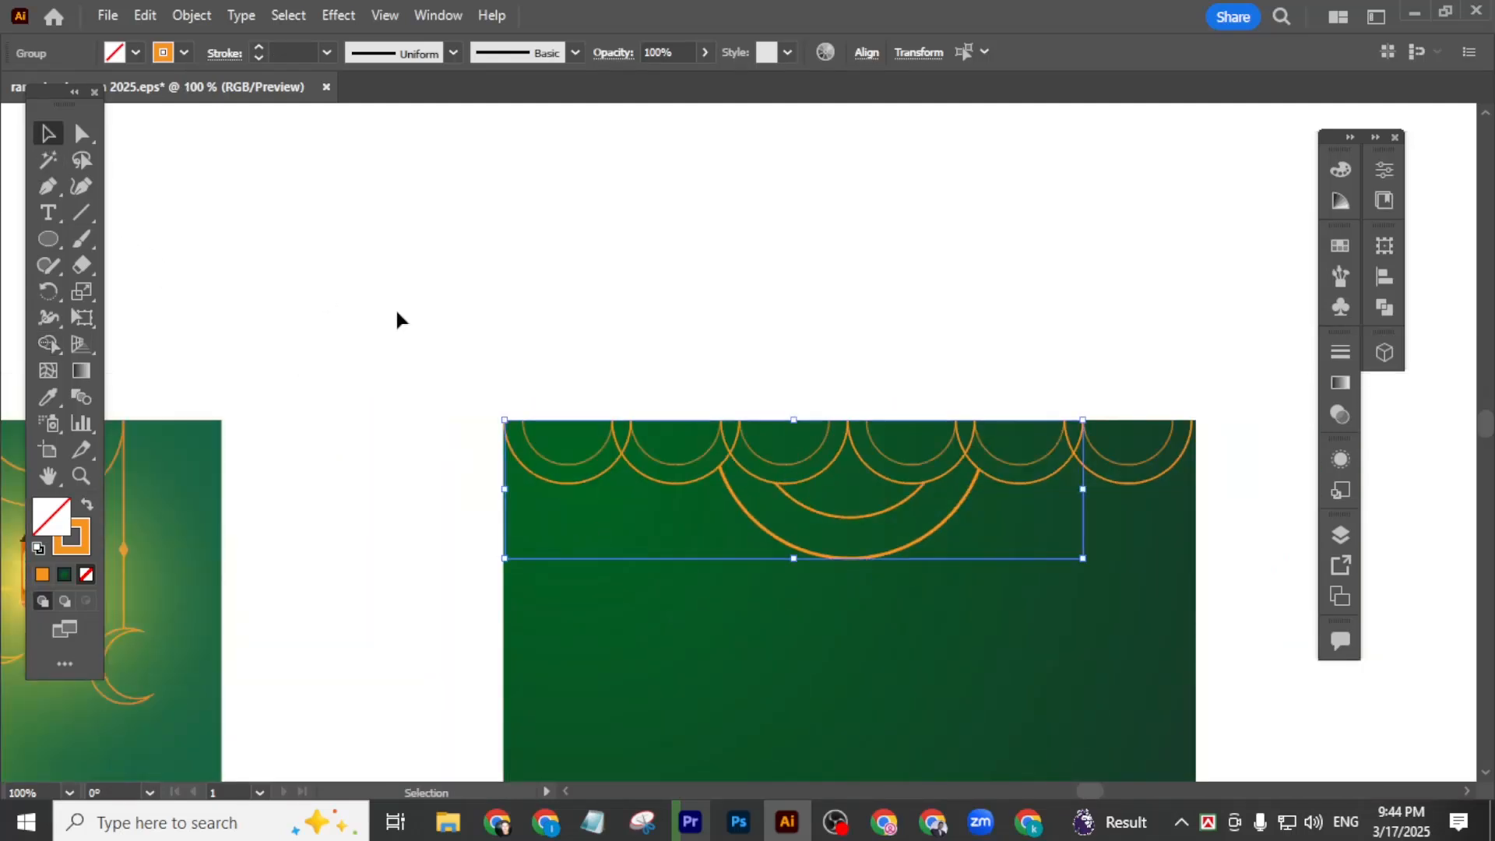
left_click(395, 307)
- Draw two vertical lines, one longer and one shorter, hanging from the upper edge at the overlap of the first and second small semicircles
scroll(815, 525, "down", 1)
scroll(1064, 603, "up", 1)
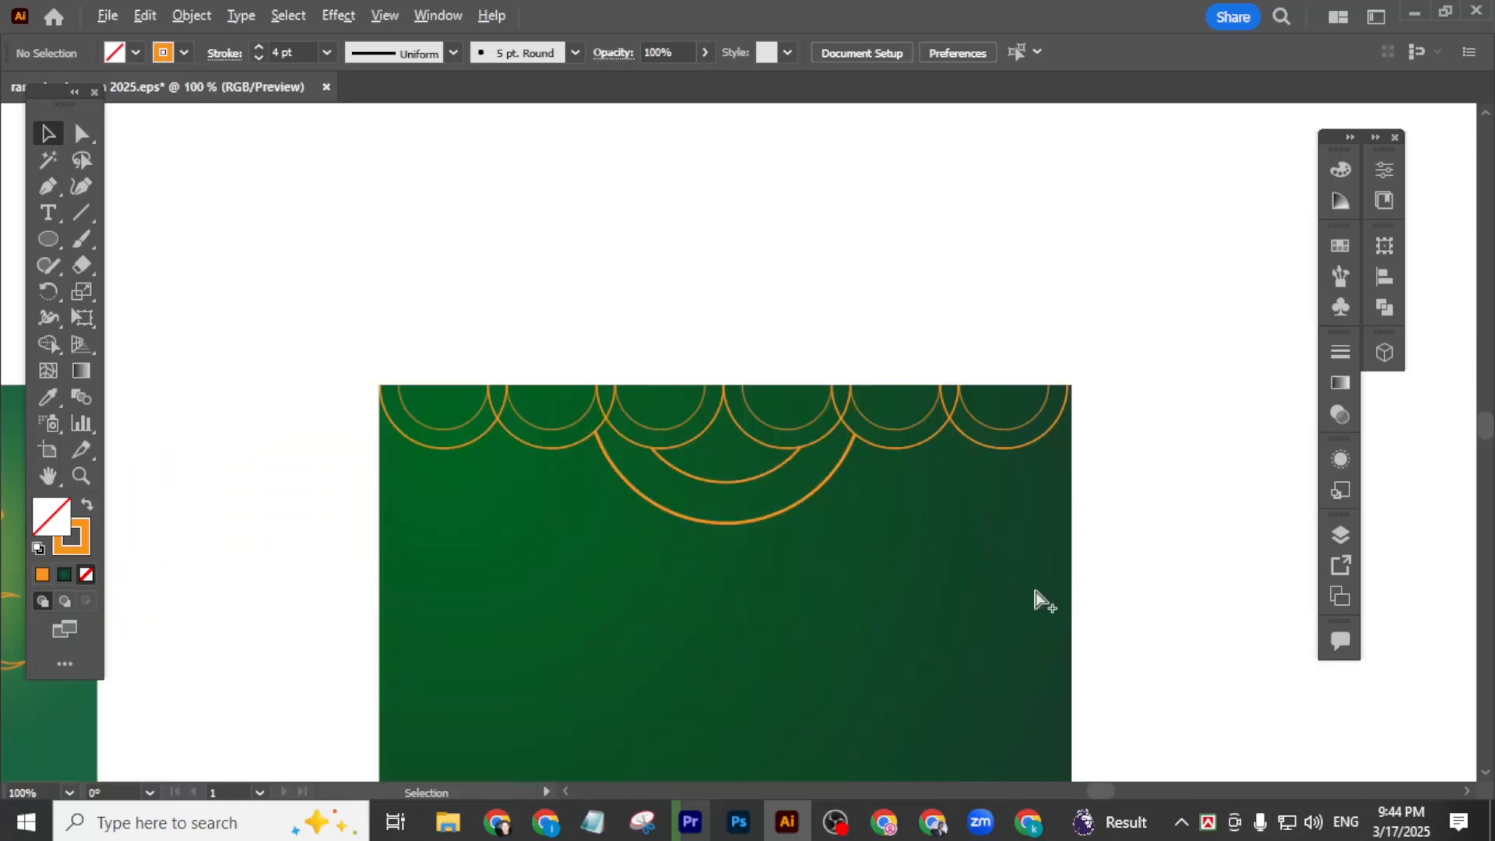
left_click_drag(994, 534, 983, 471)
scroll(982, 472, "down", 2)
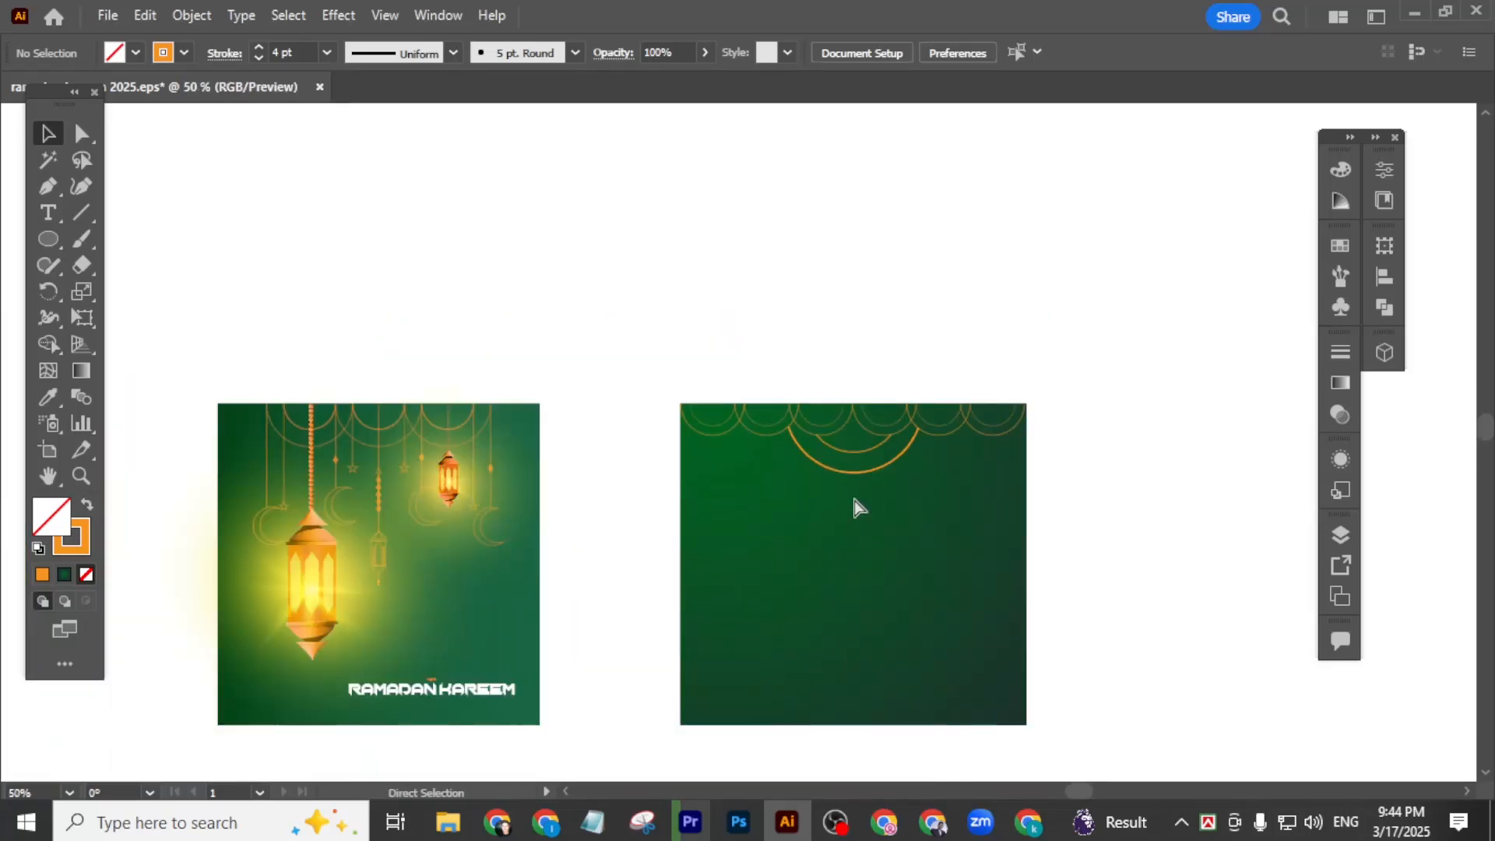
left_click_drag(874, 568, 849, 531)
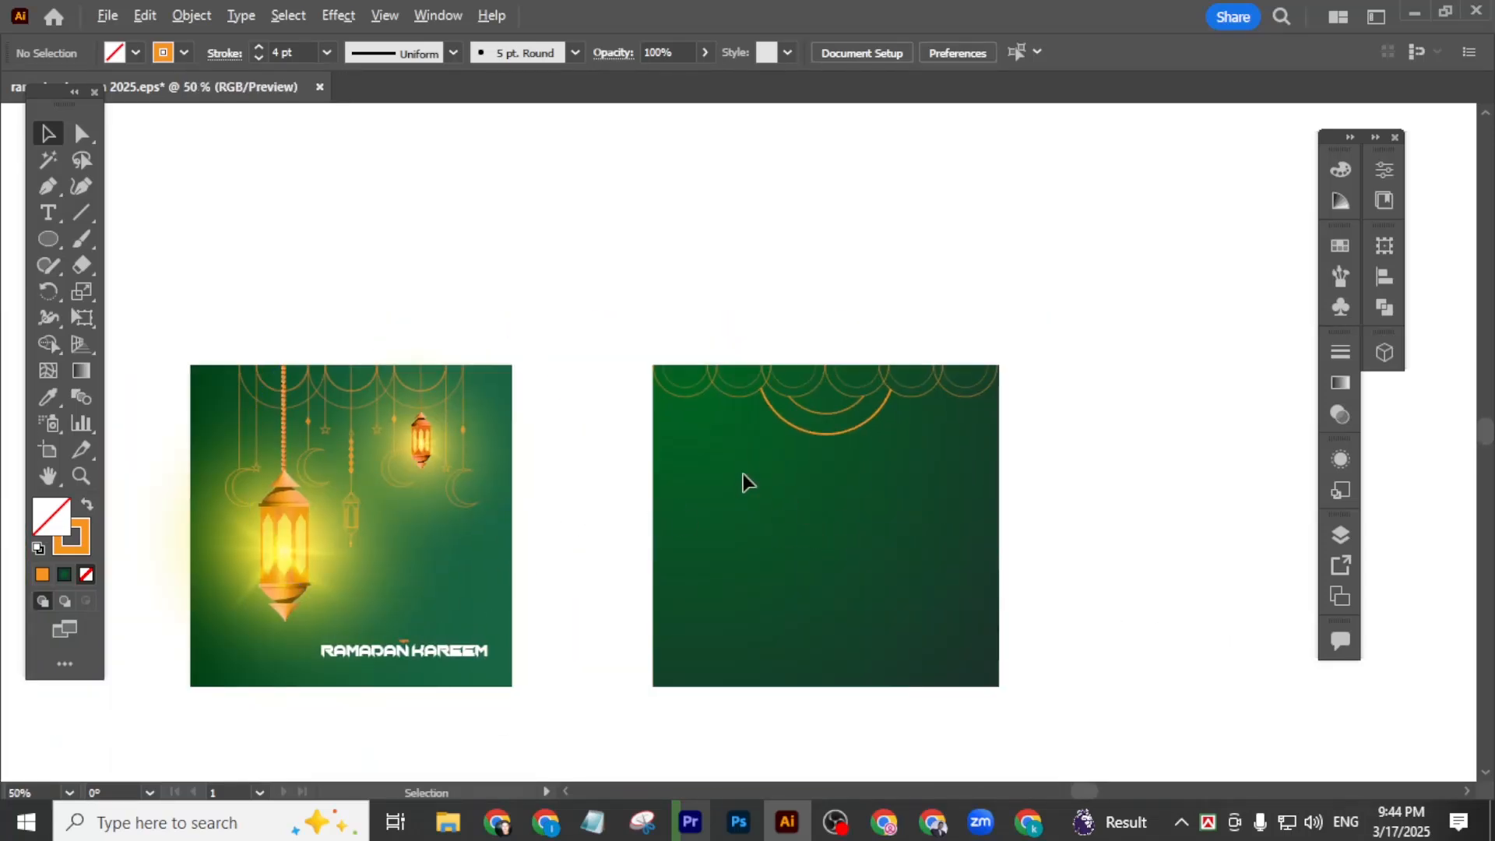
scroll(717, 457, "up", 1)
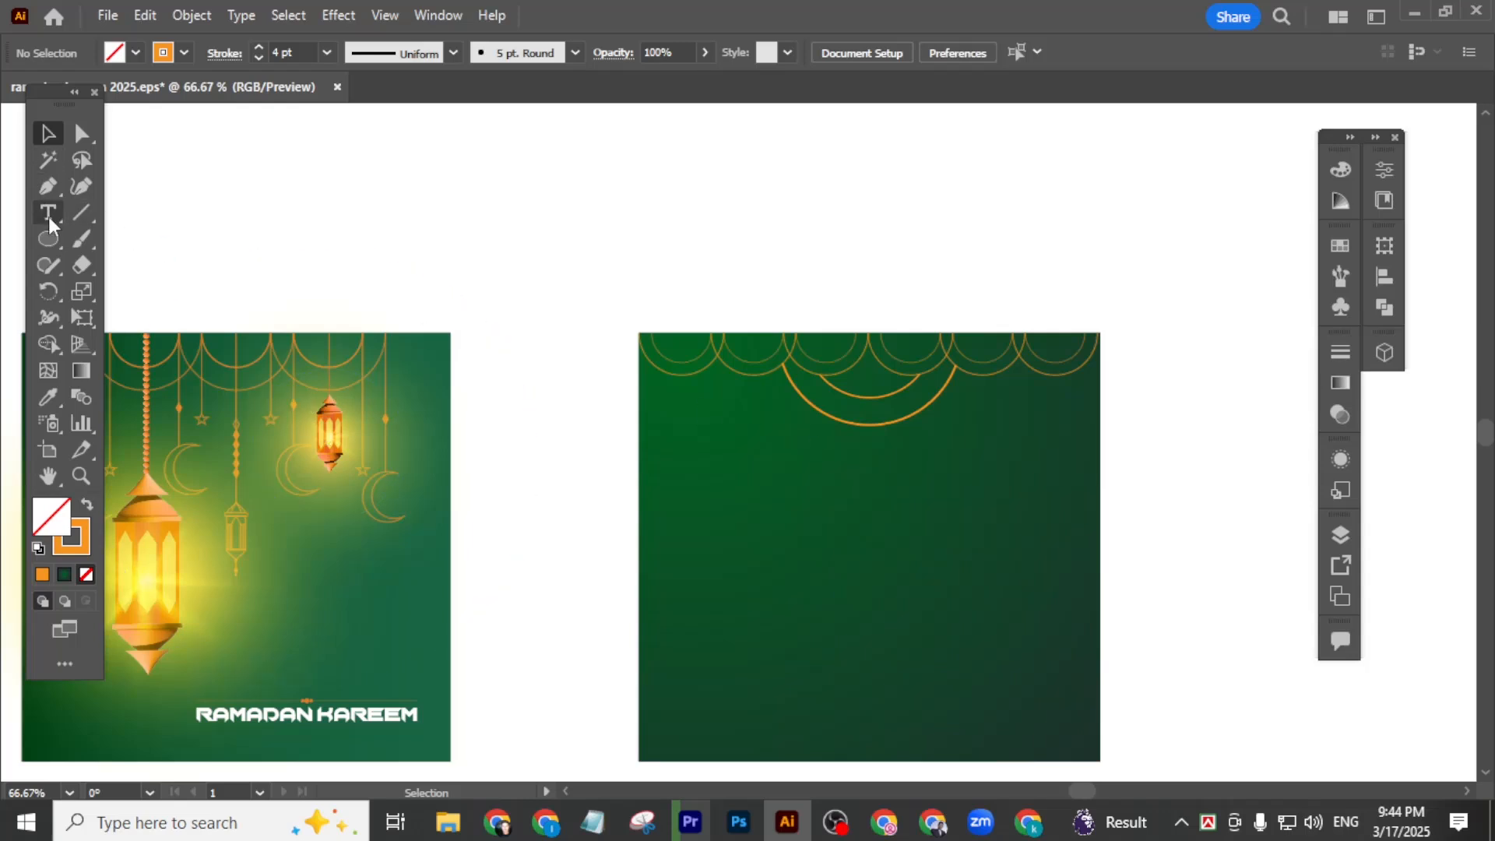
left_click(81, 213)
scroll(742, 384, "up", 1)
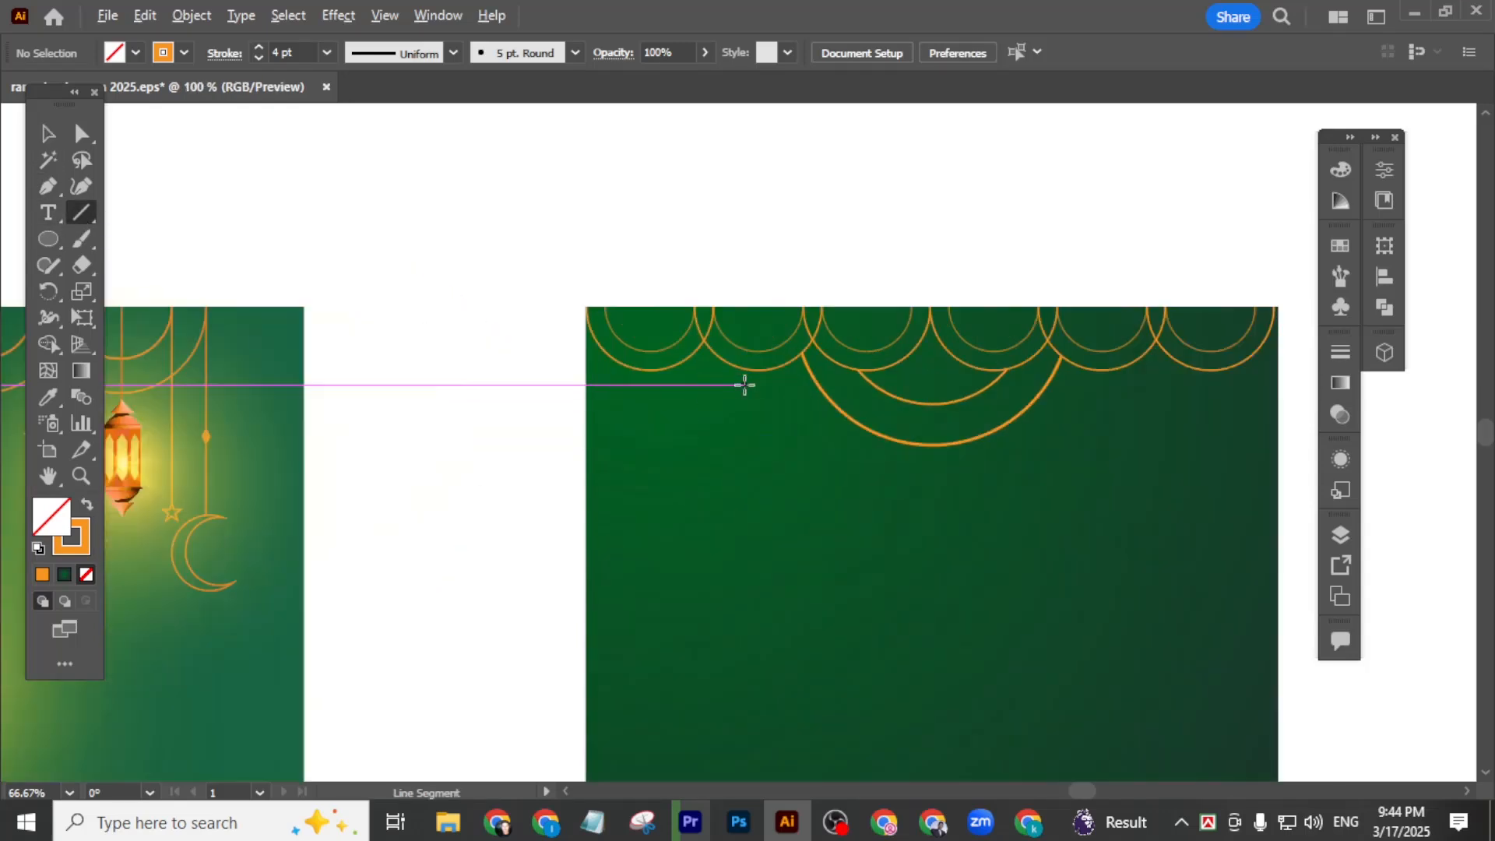
scroll(711, 340, "up", 1)
left_click_drag(686, 291, 715, 623)
left_click_drag(715, 291, 733, 550)
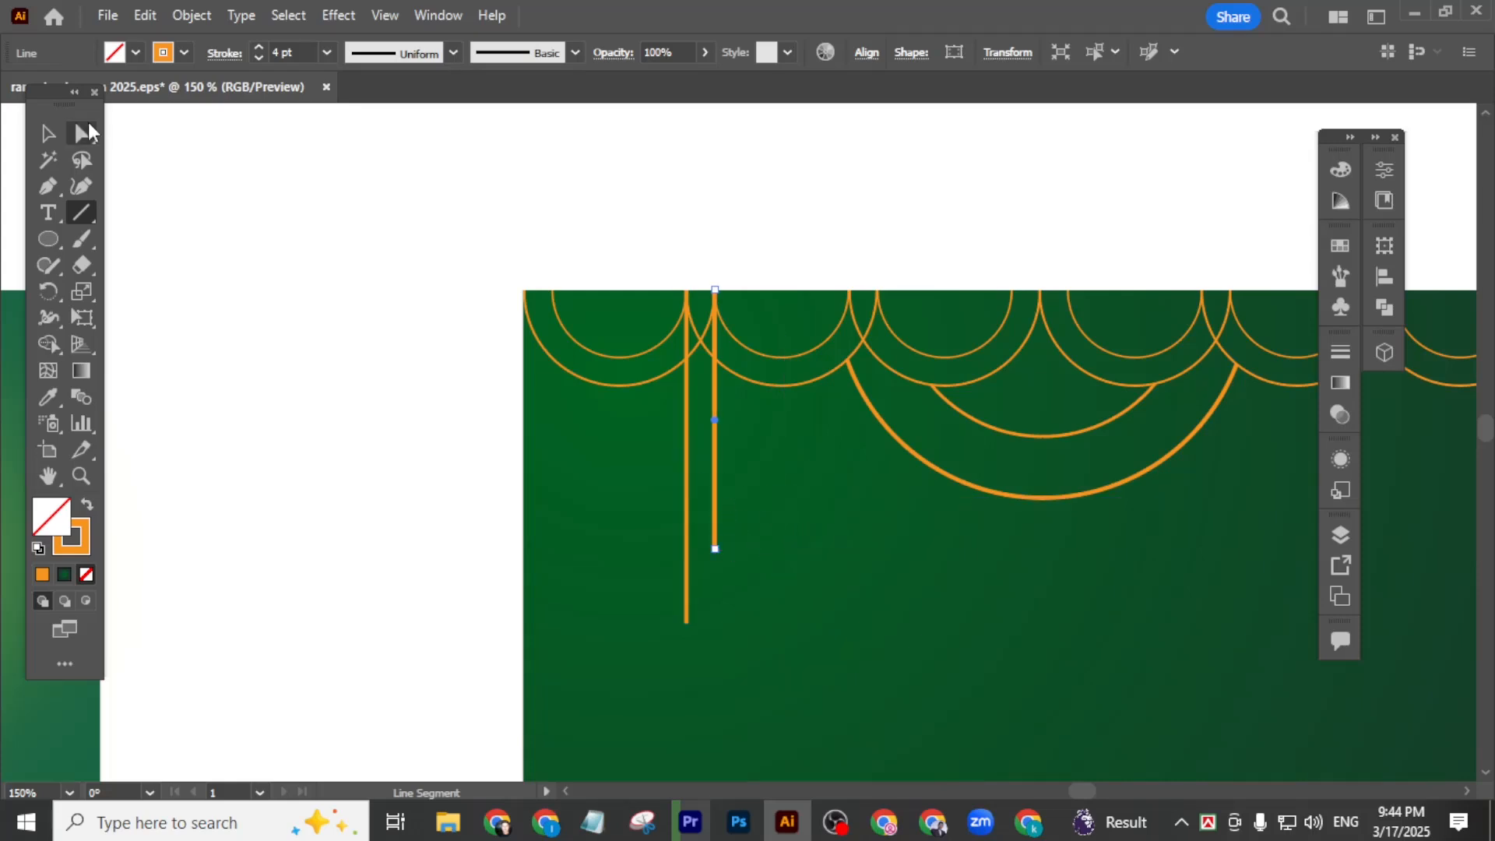
left_click(54, 137)
left_click(836, 633)
- Reflect a copy of the two hanging lines across the vertical axis and move it to the overlap of the last two small semicircles
scroll(744, 563, "down", 1)
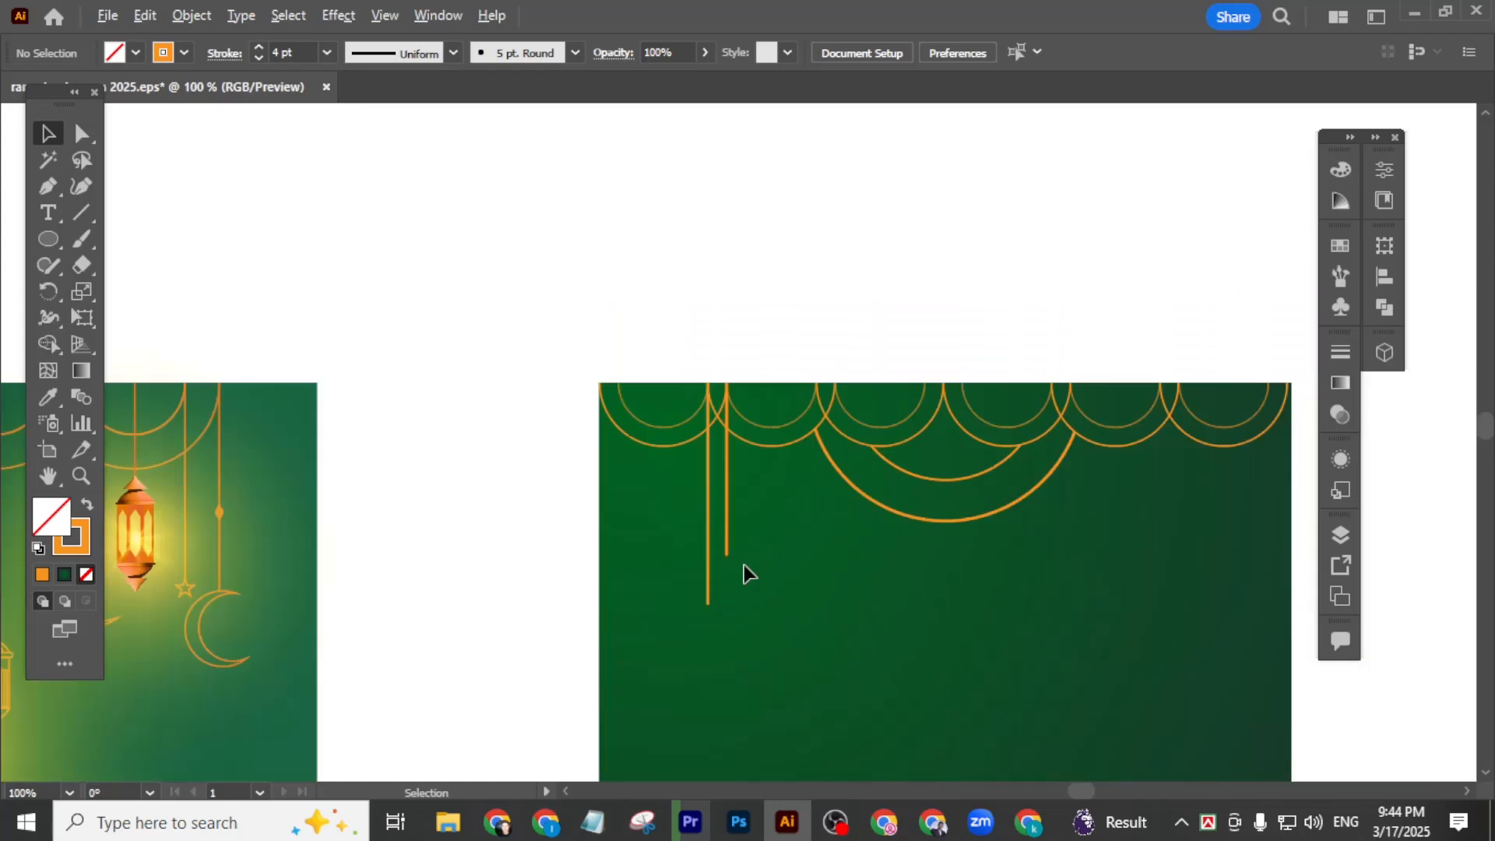
left_click_drag(896, 638, 869, 628)
left_click_drag(735, 649, 611, 520)
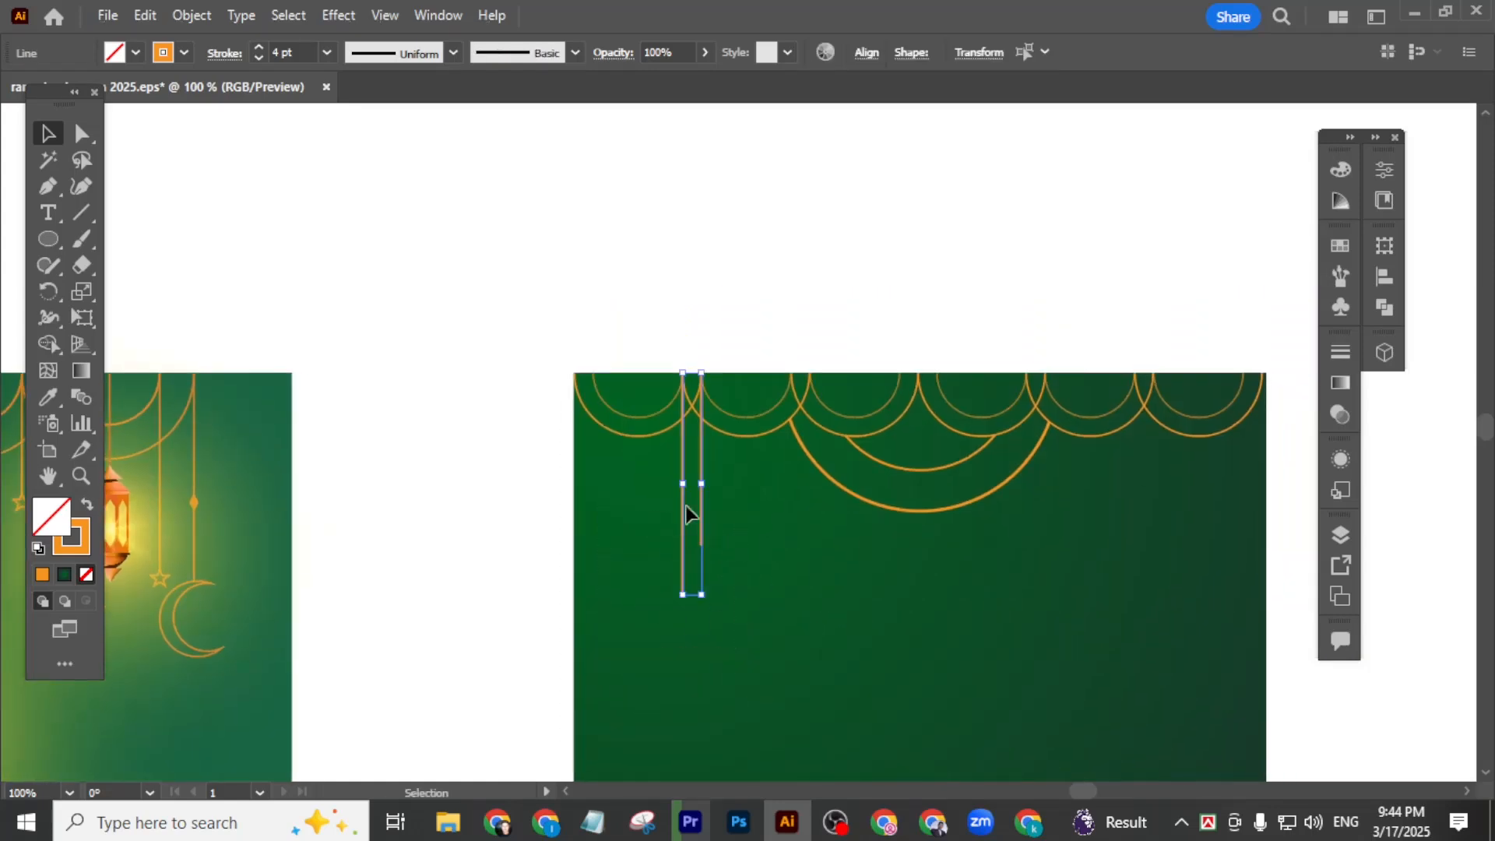
right_click(685, 517)
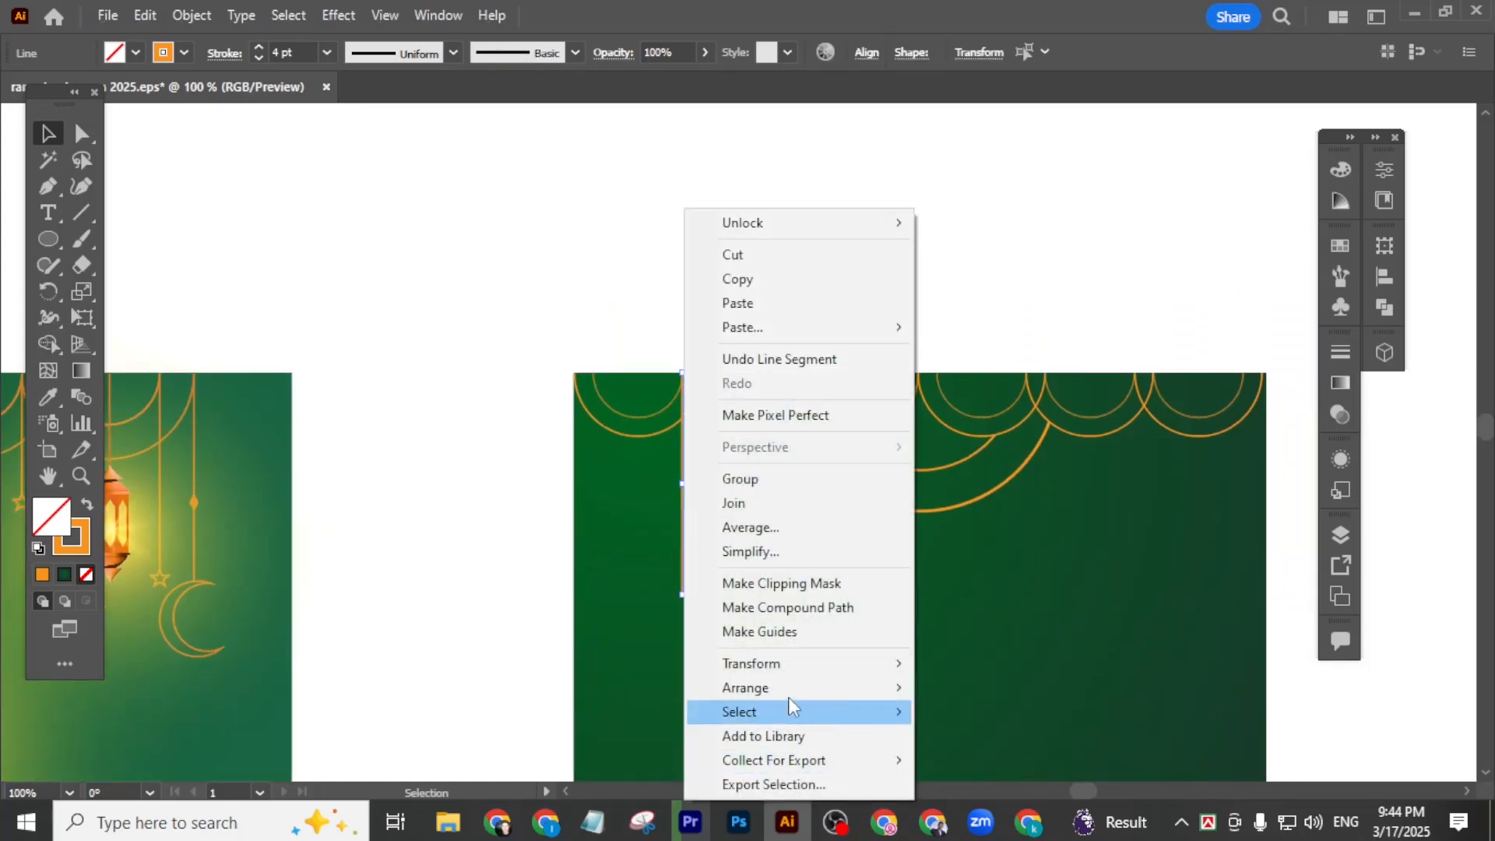
mouse_move(776, 671)
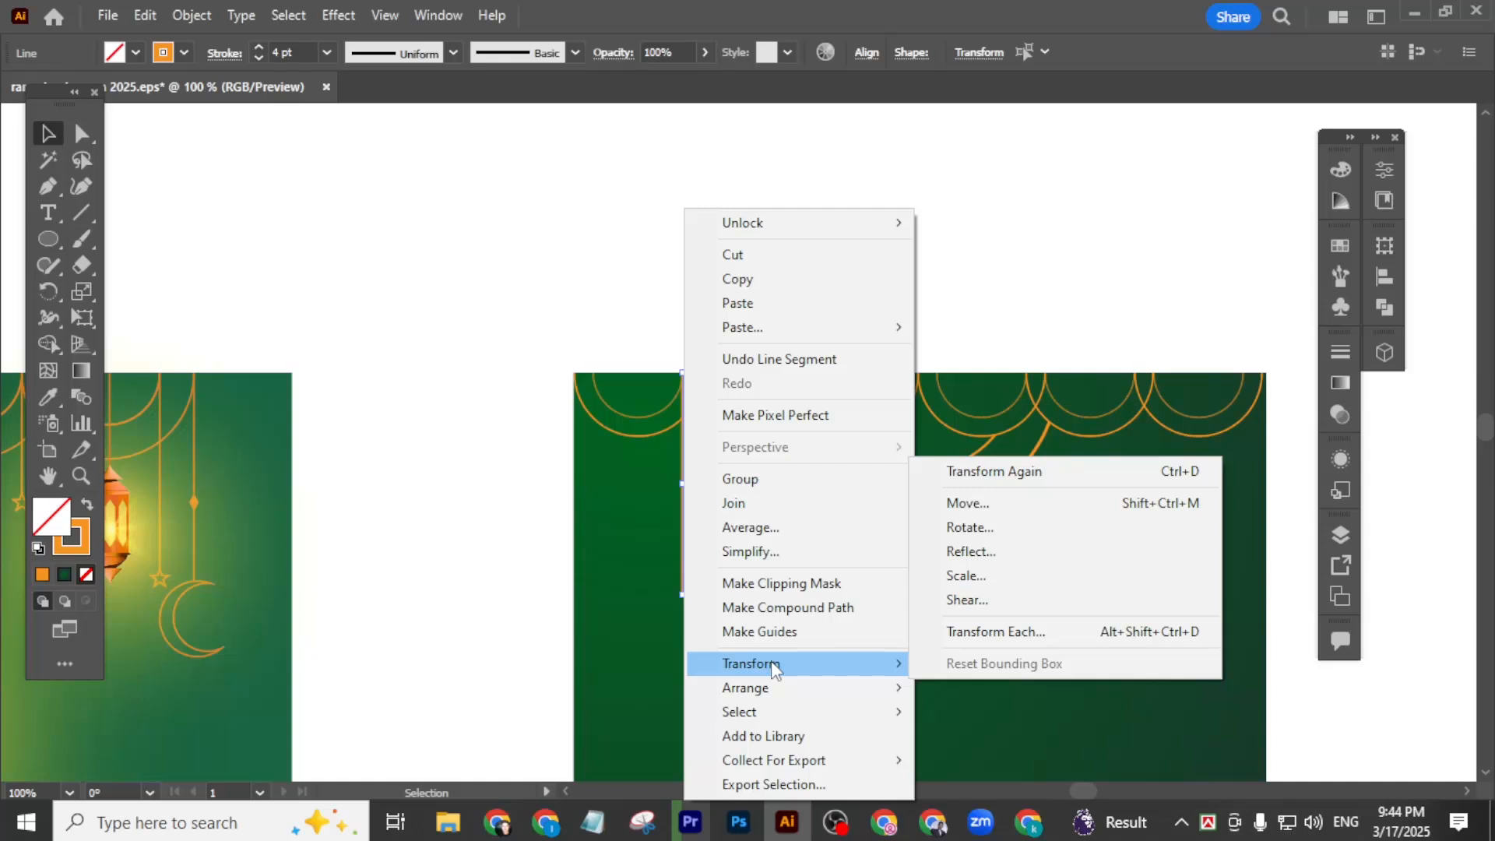
left_click(978, 553)
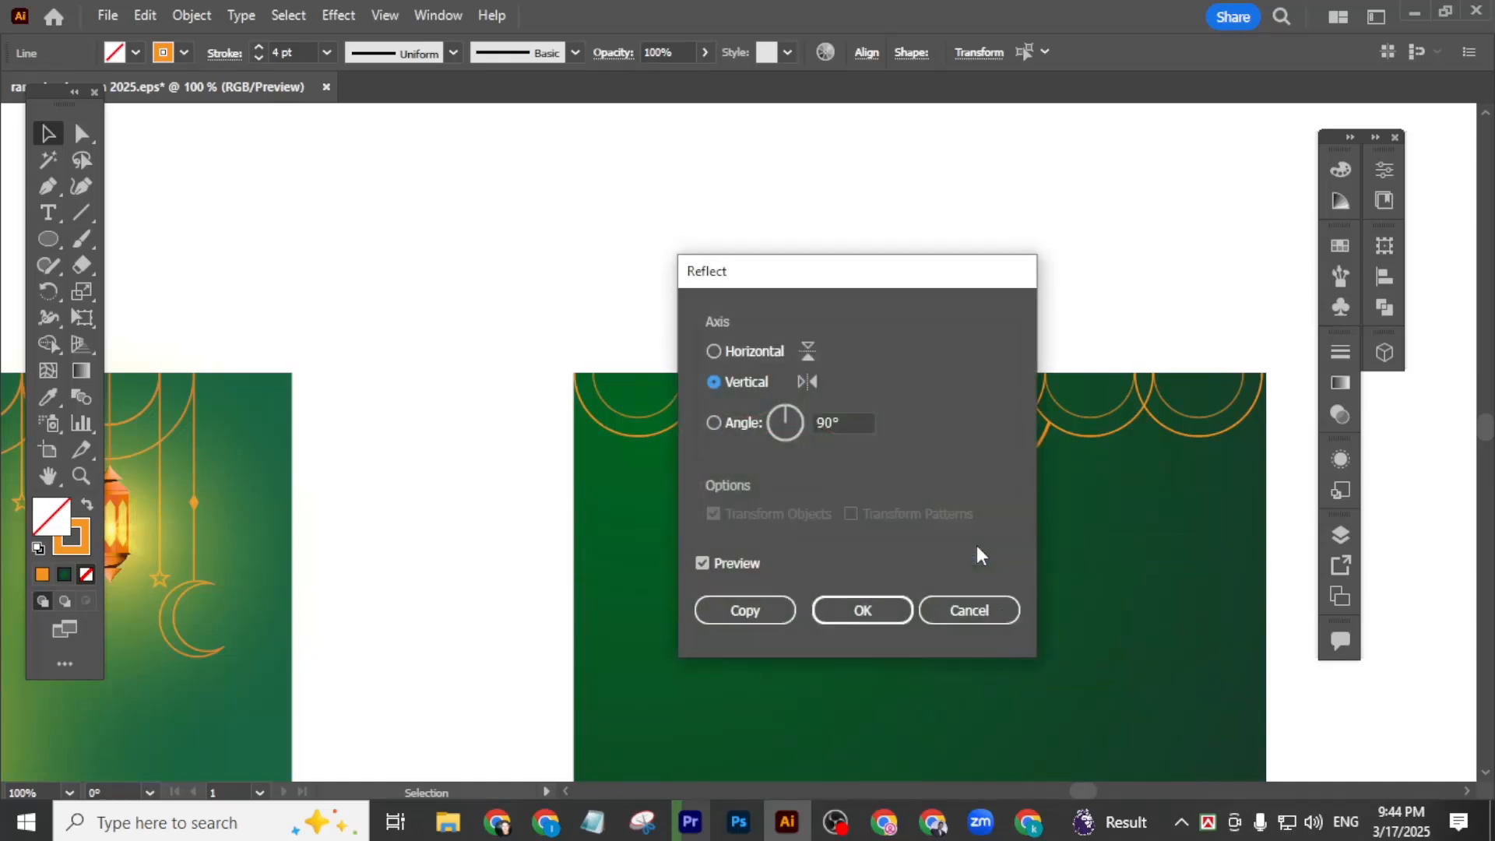
left_click(759, 615)
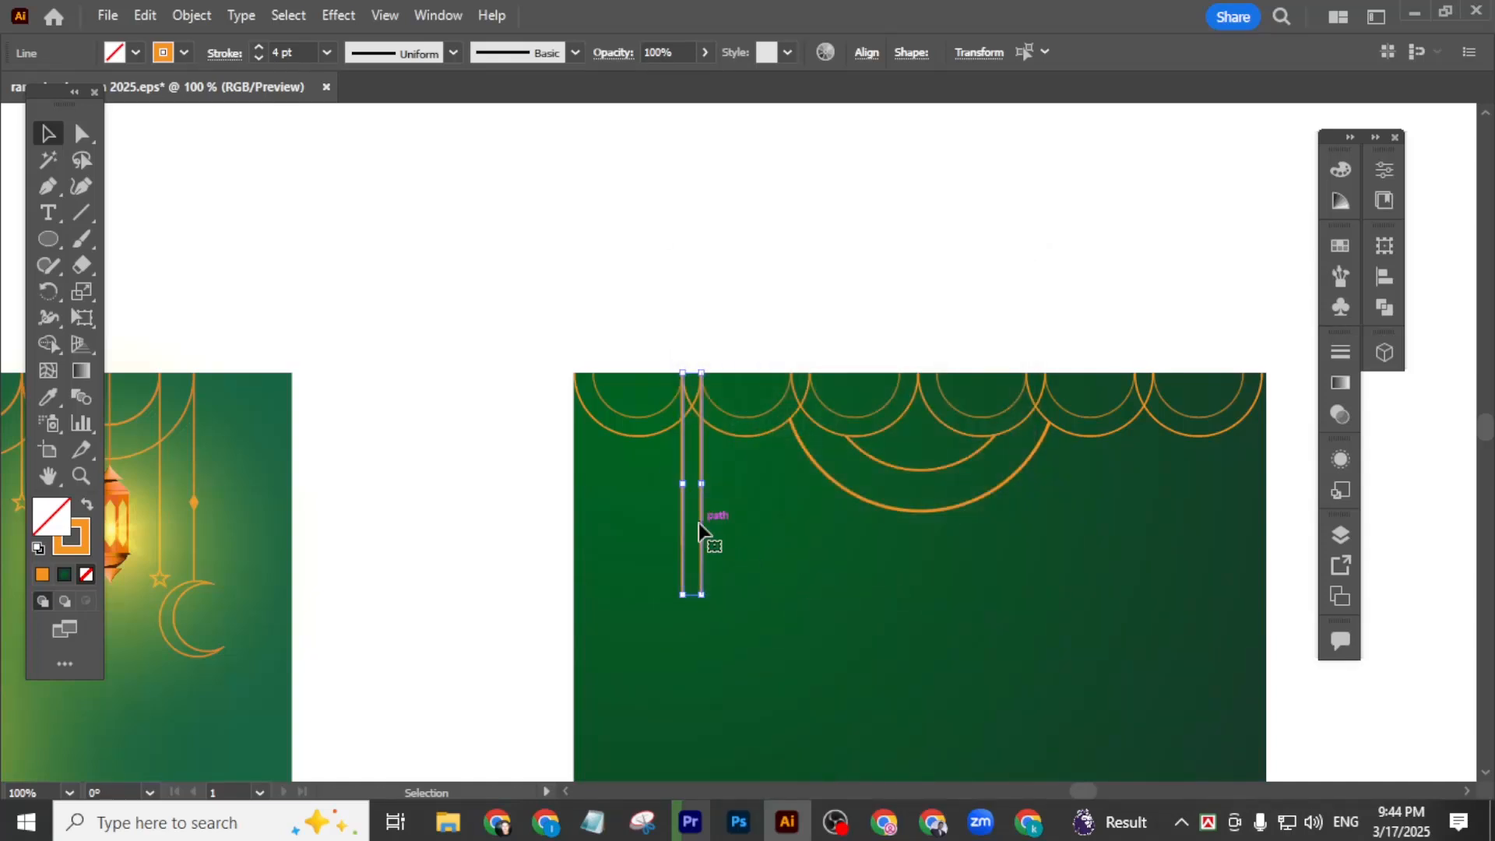
left_click_drag(701, 530, 1155, 538)
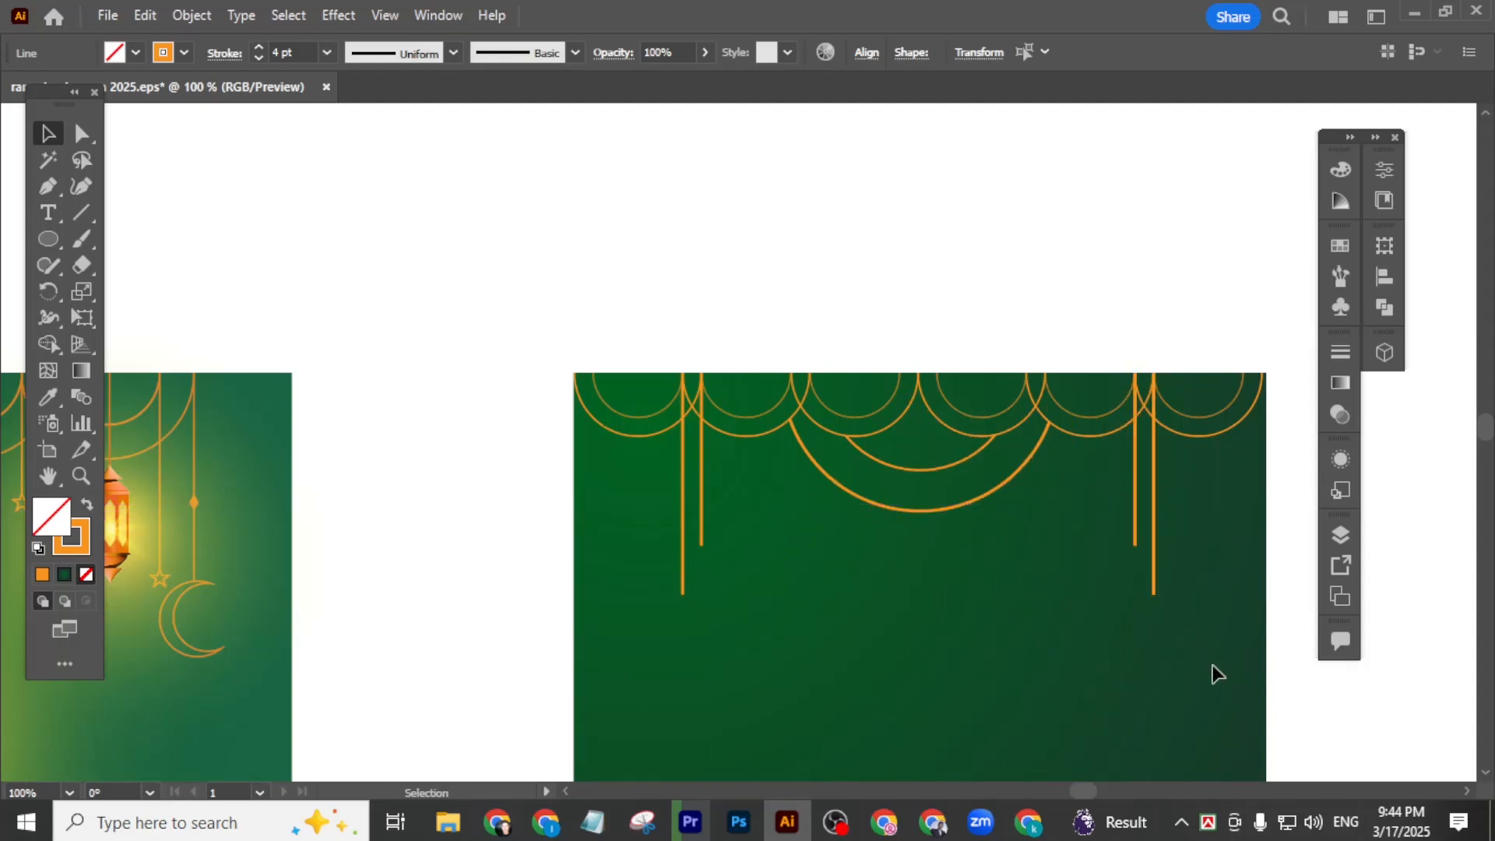
left_click(1216, 674)
- Copy the right and left pairs of hanging lines inward to the next small semicircle overlap on each side
left_click_drag(1118, 543, 1032, 529)
left_click(1161, 700)
scroll(1071, 490, "up", 3)
scroll(1061, 474, "down", 3)
left_click_drag(589, 523, 537, 490)
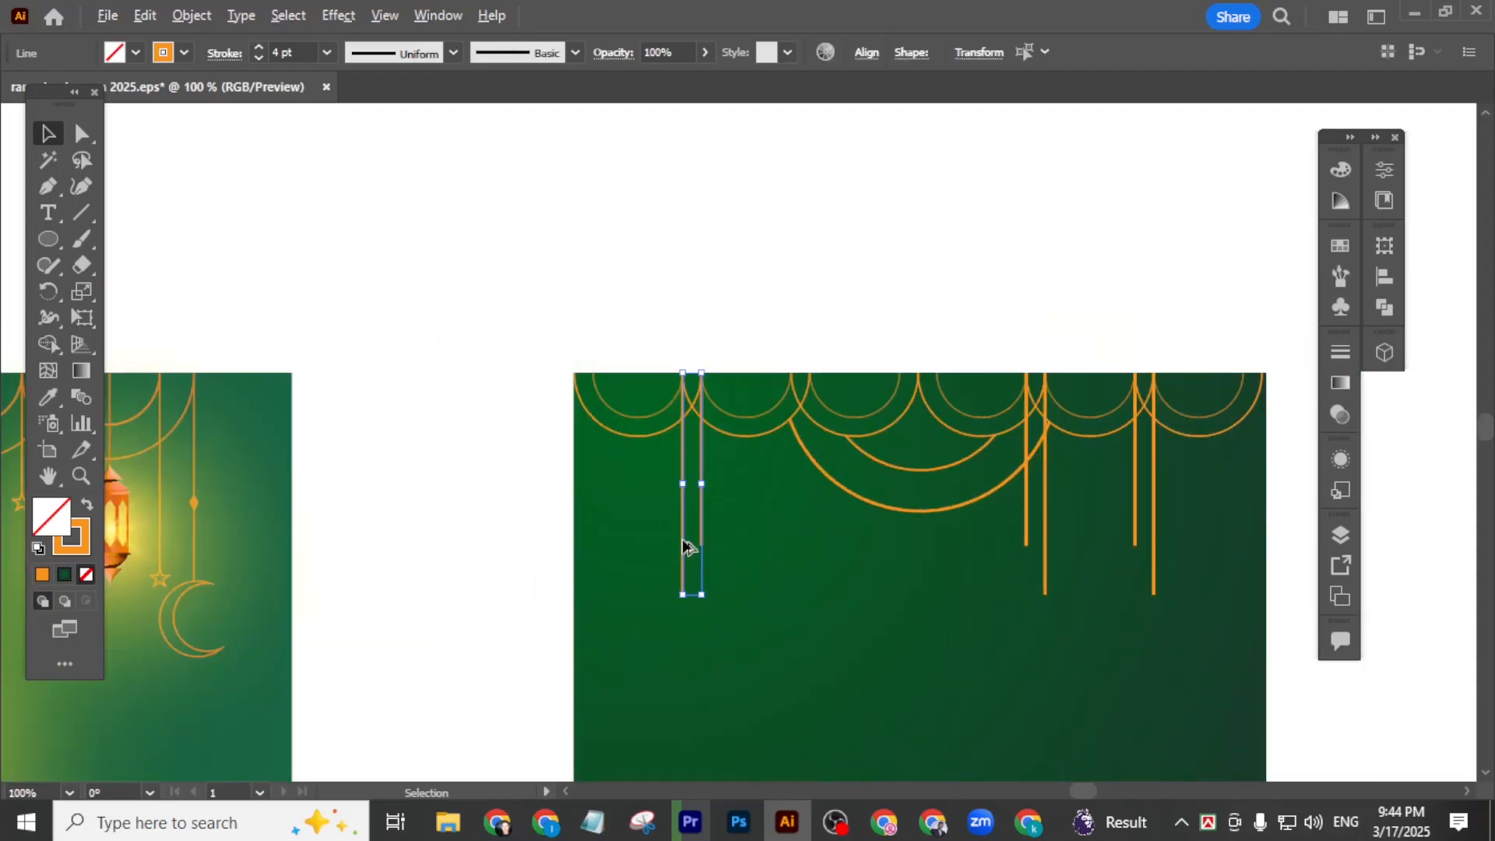
left_click_drag(684, 545, 793, 556)
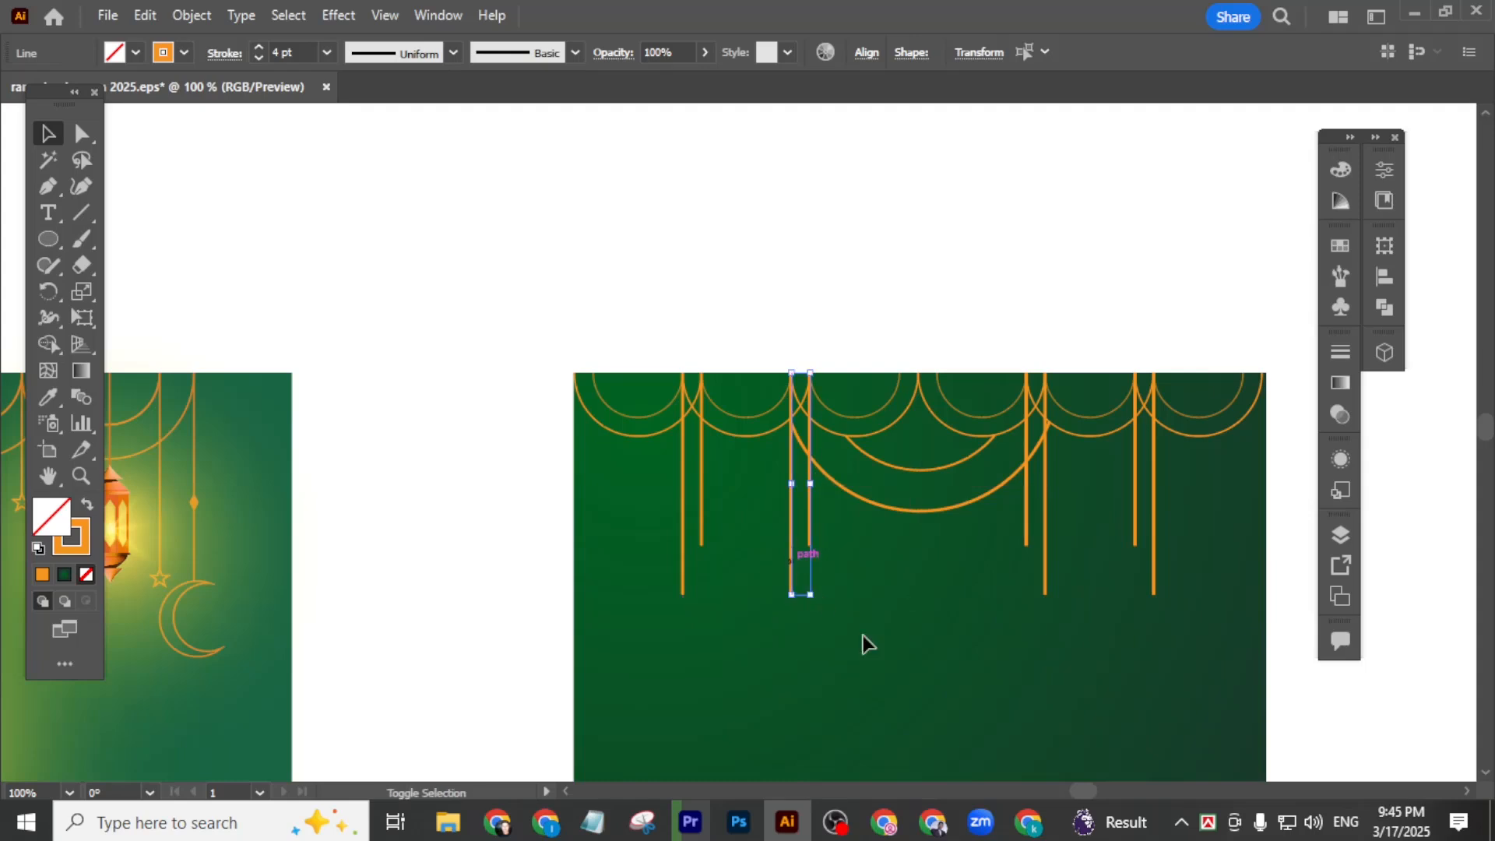
left_click(930, 692)
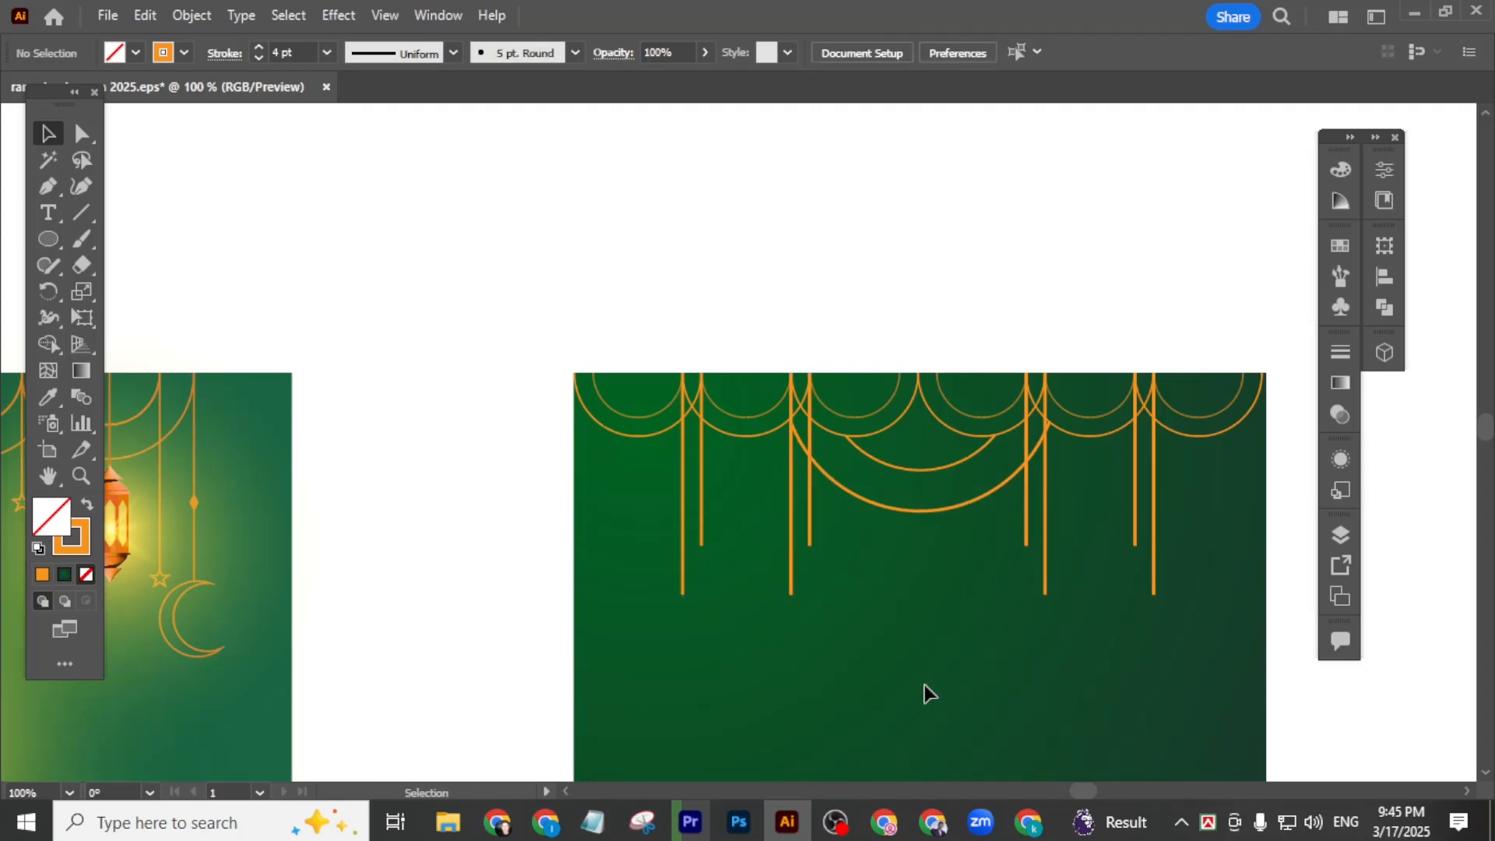
scroll(923, 684, "down", 2)
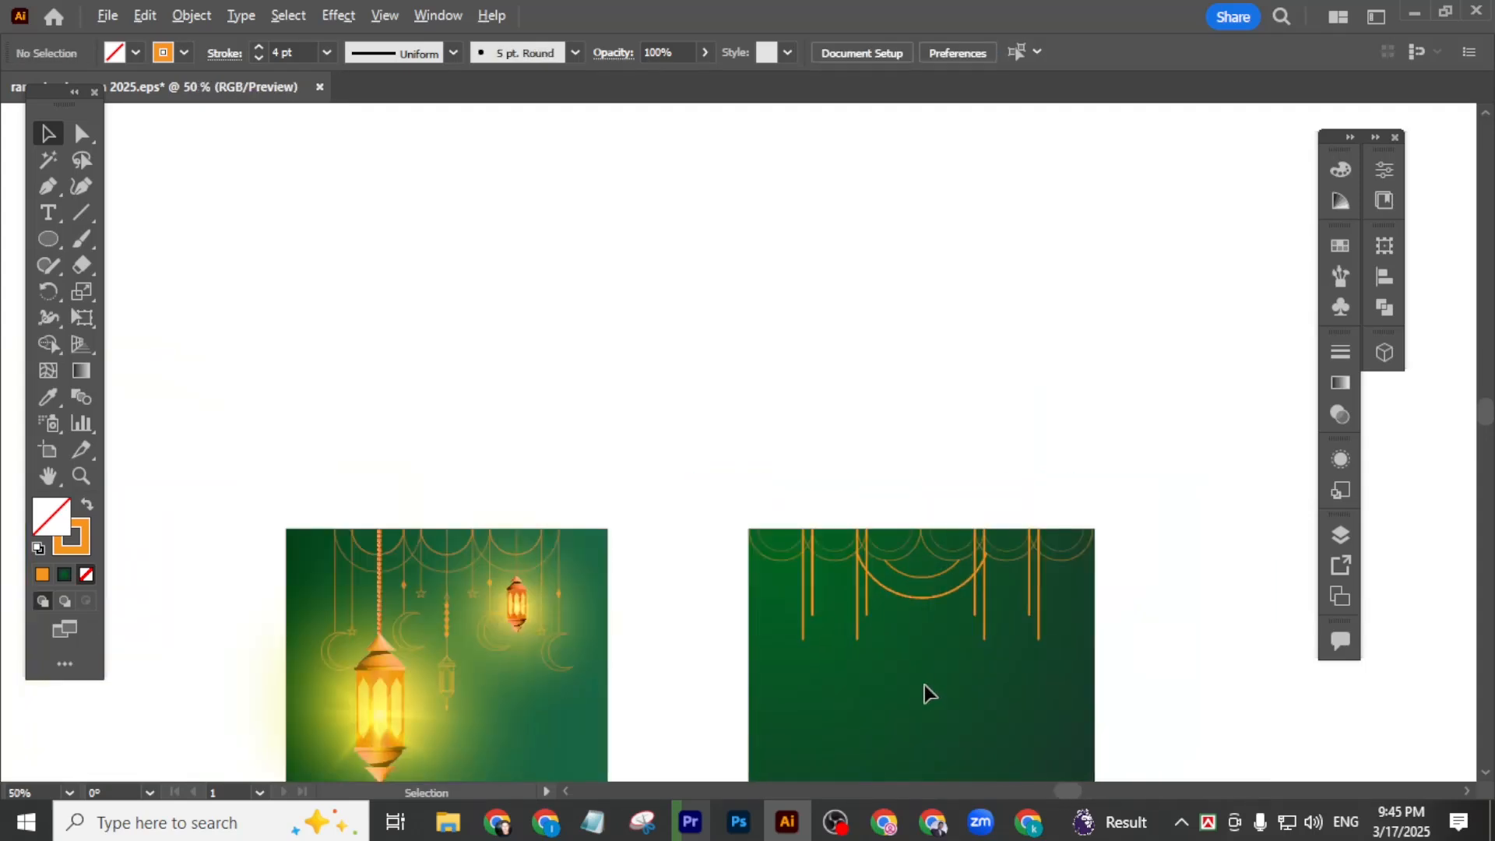
scroll(920, 682, "up", 1)
scroll(879, 465, "up", 2)
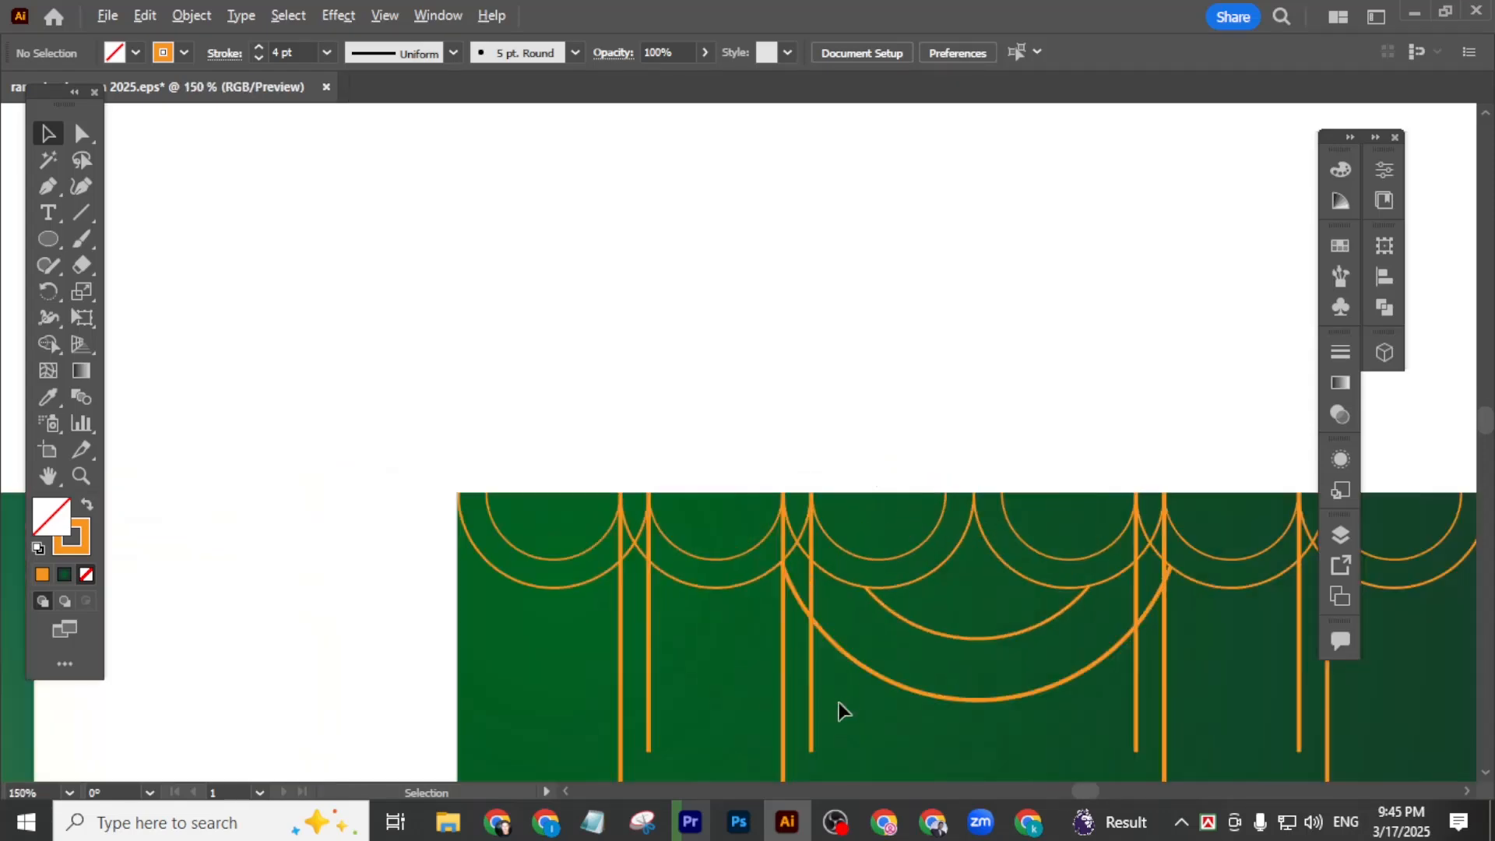
left_click_drag(835, 745, 545, 659)
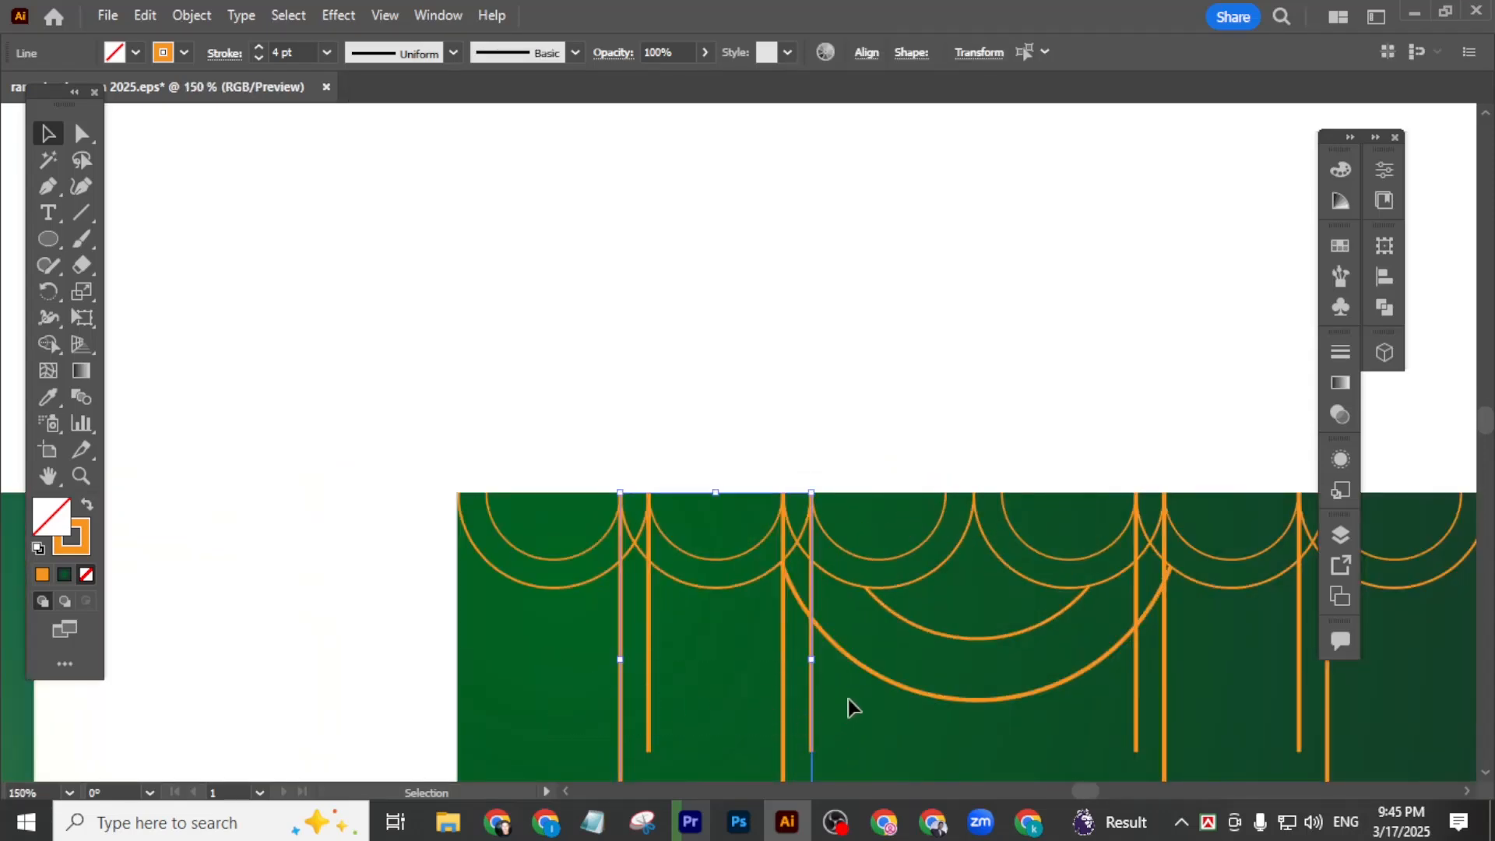
left_click(876, 559)
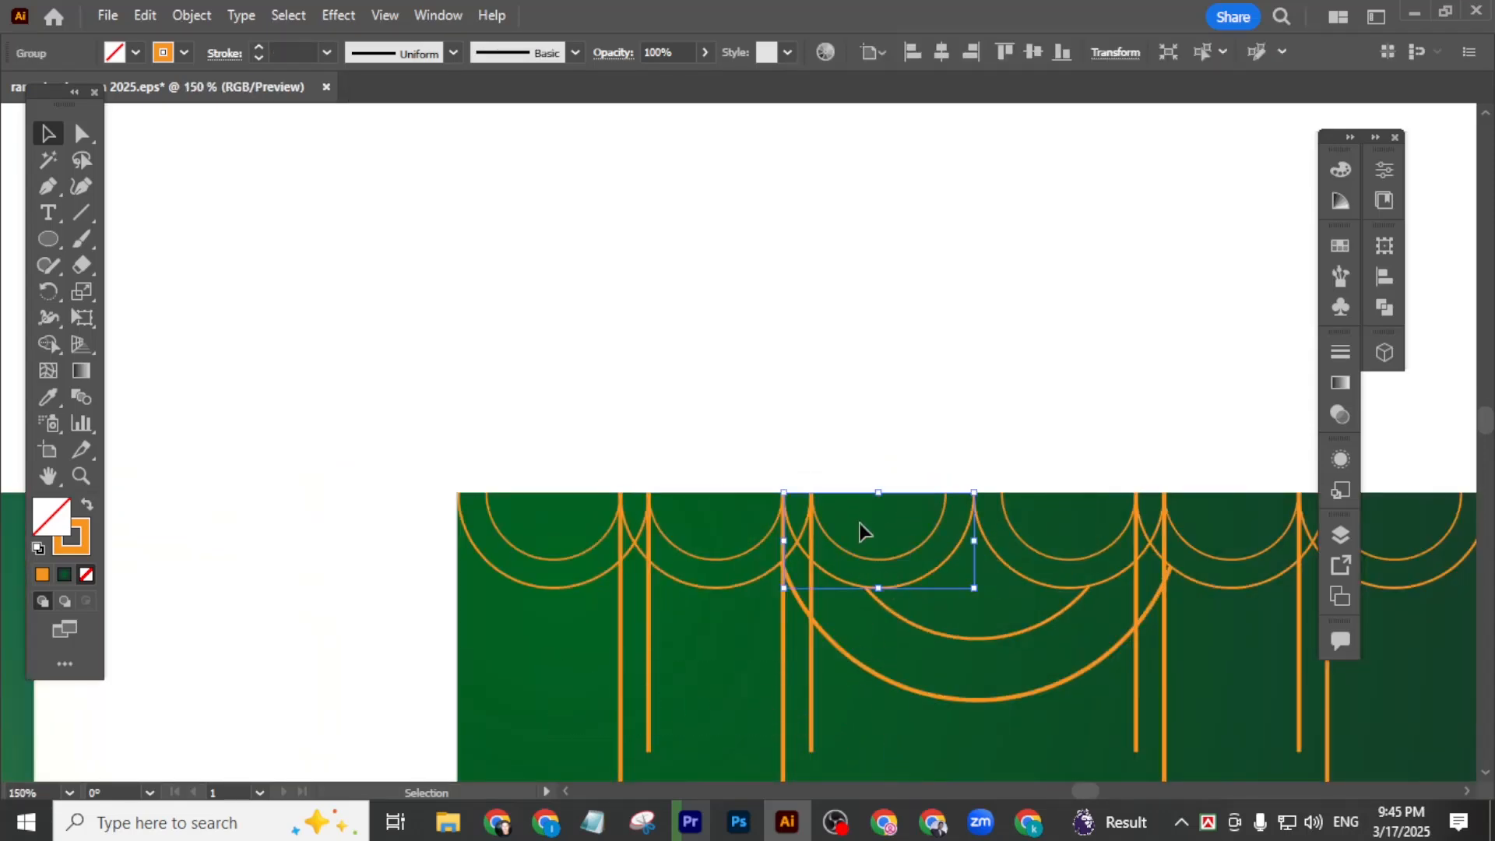
left_click_drag(878, 588, 878, 568)
key("ctrl+z")
- Ungroup the third pair of small concentric semicircles, counted from the left end of the garland
right_click(882, 558)
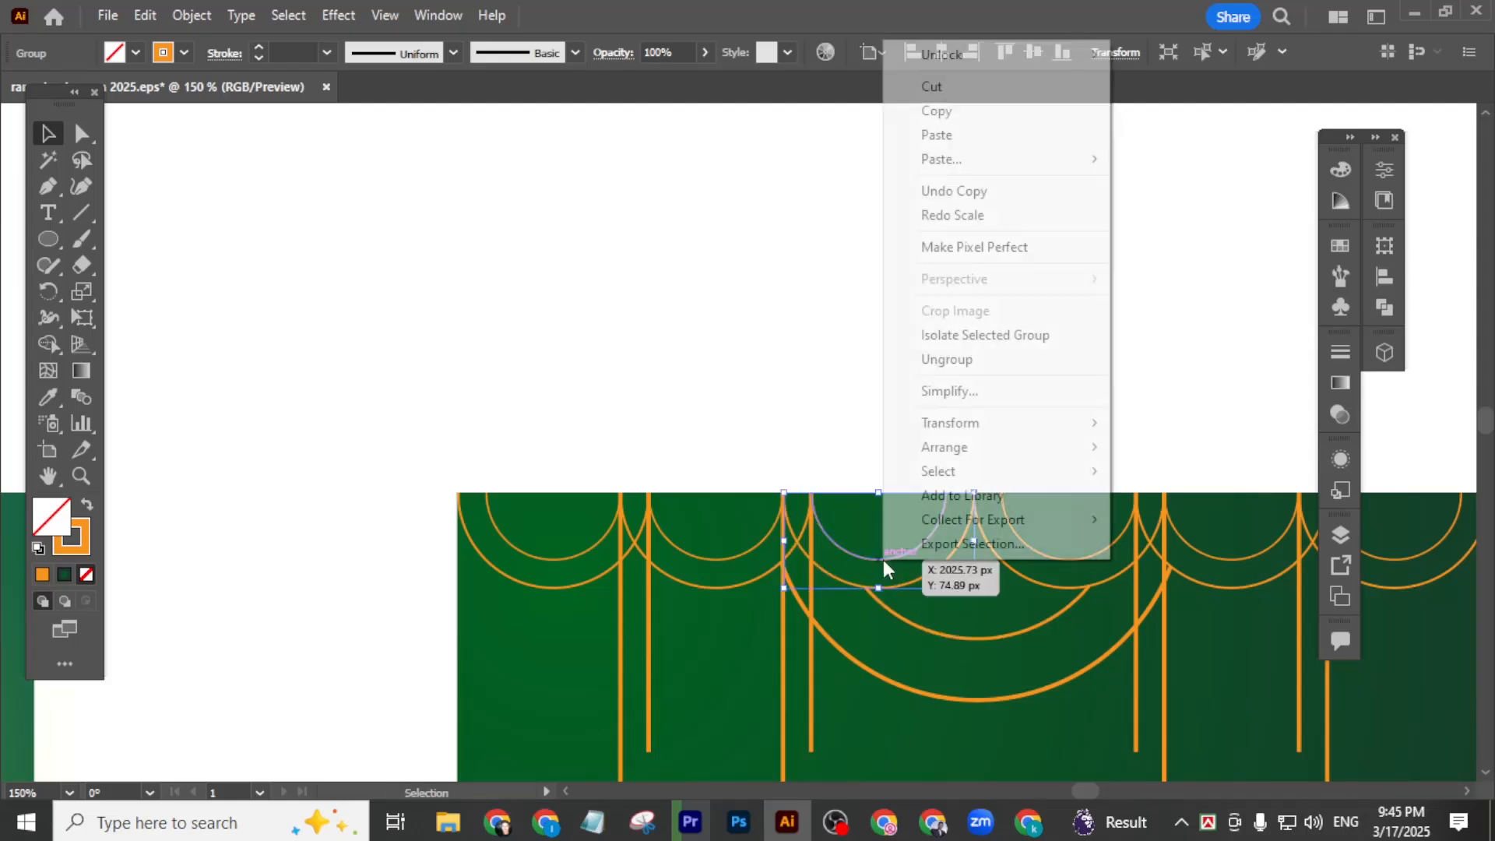
left_click(953, 358)
left_click(901, 561)
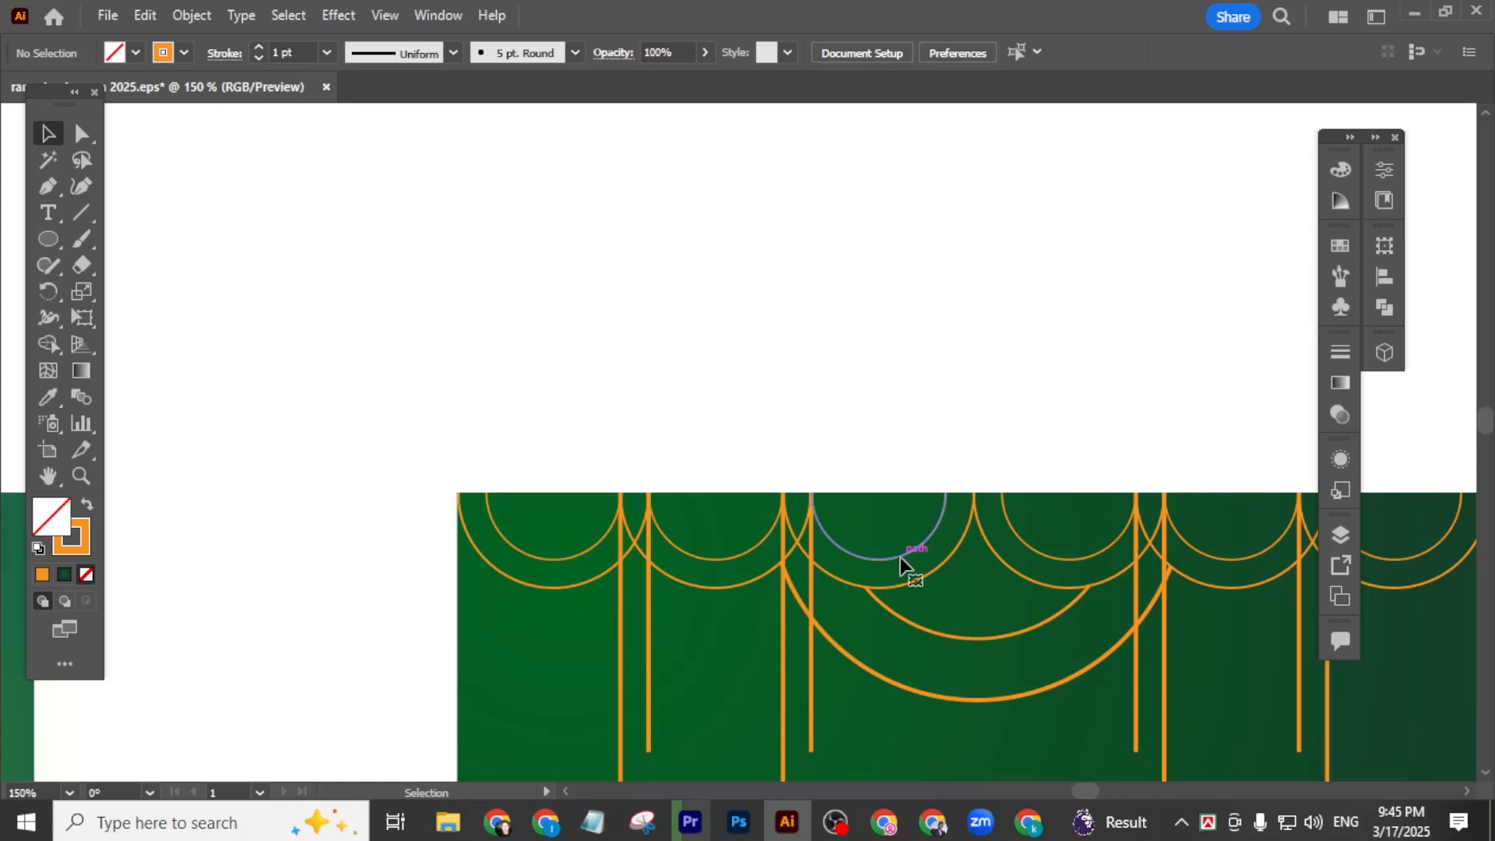
- Try to scale the third pair's inner semicircle down to about 111 × 55 px, keeping it centred against the upper edge
left_click(888, 565)
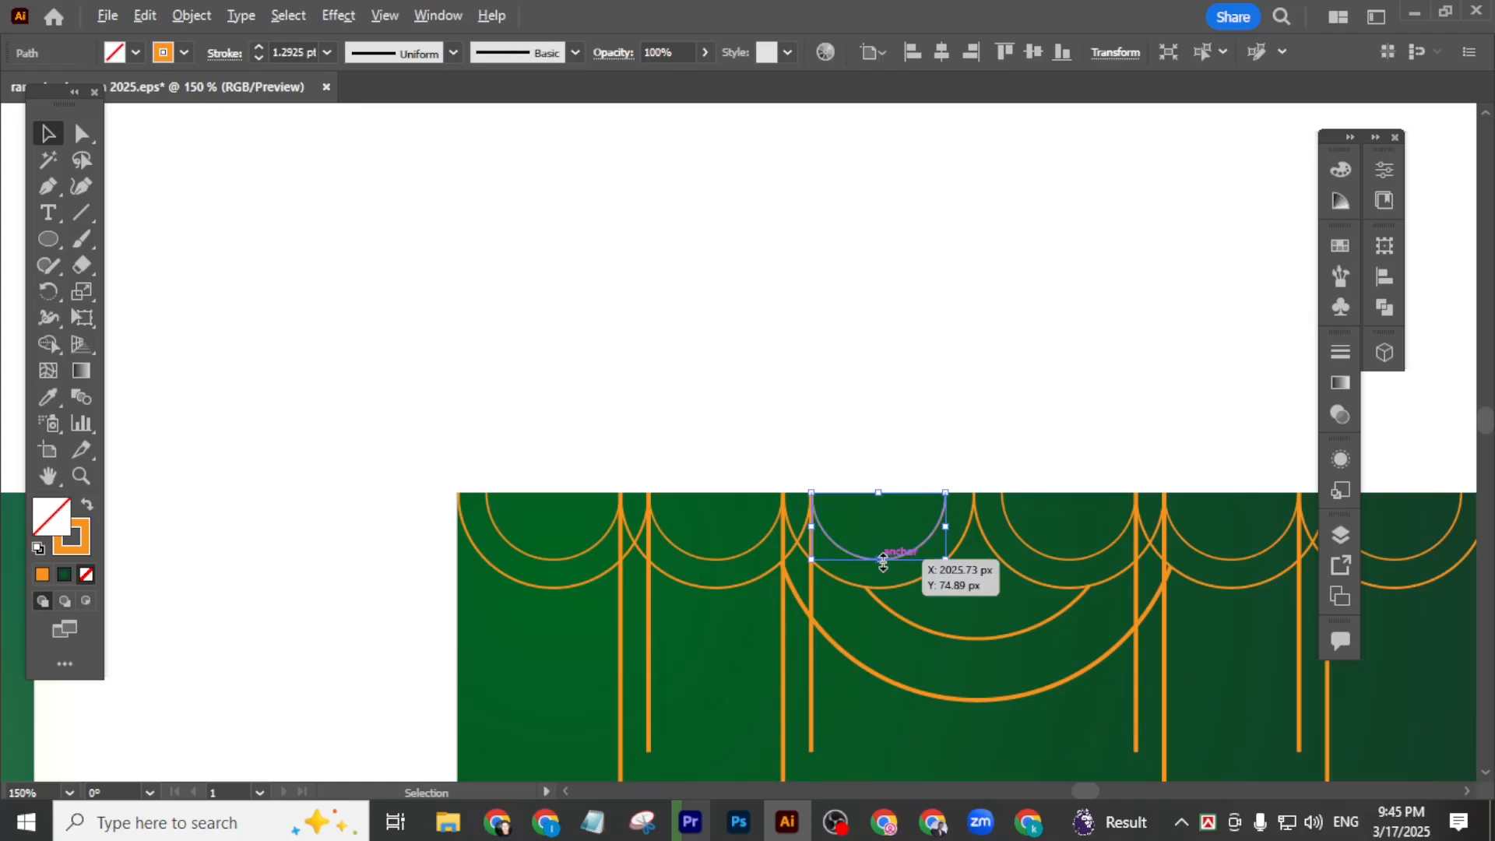
left_click_drag(882, 559, 878, 541)
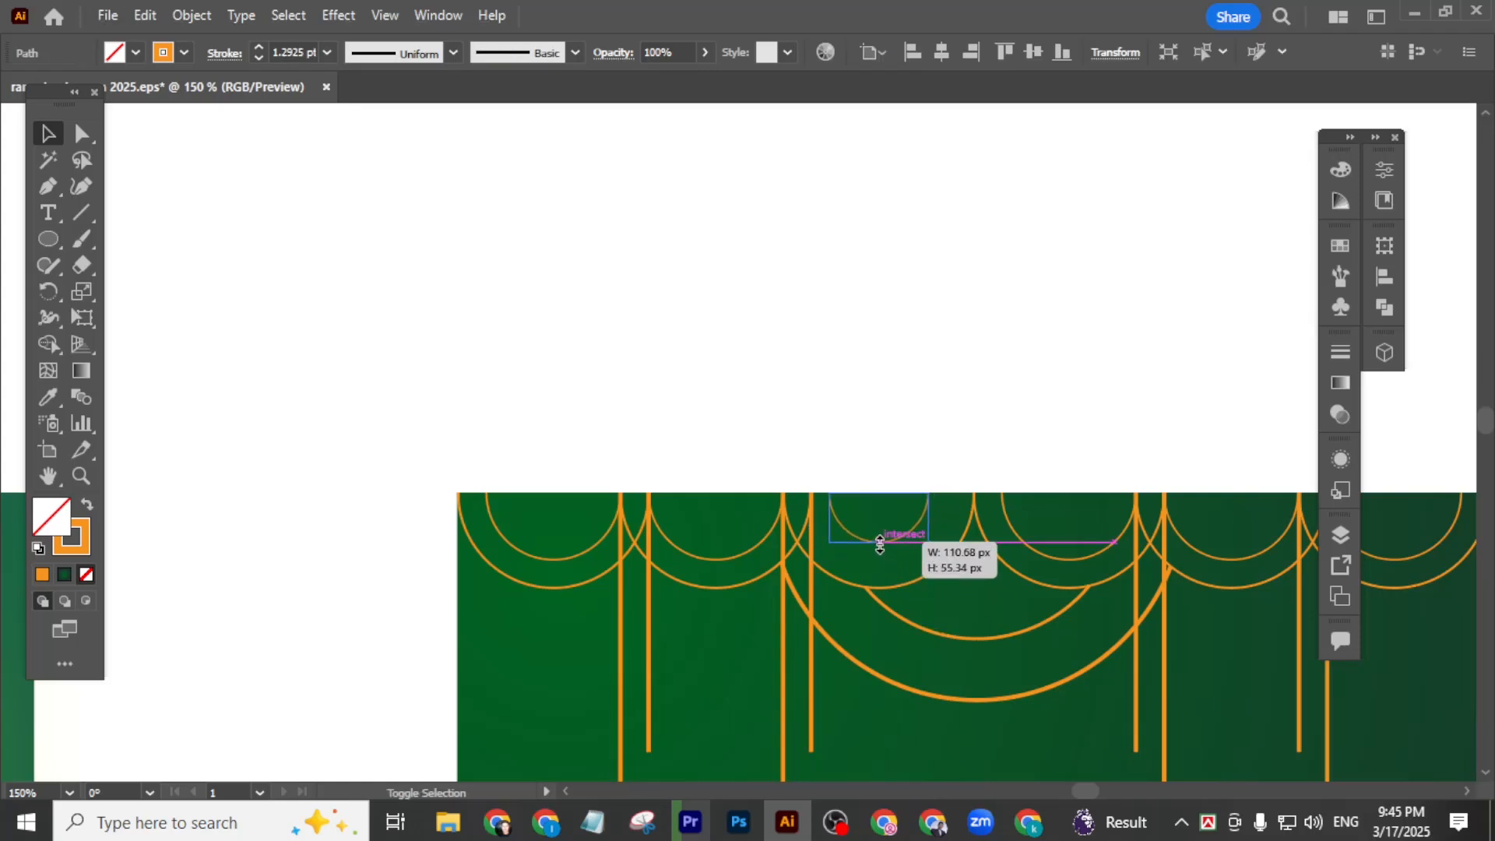
left_click(868, 381)
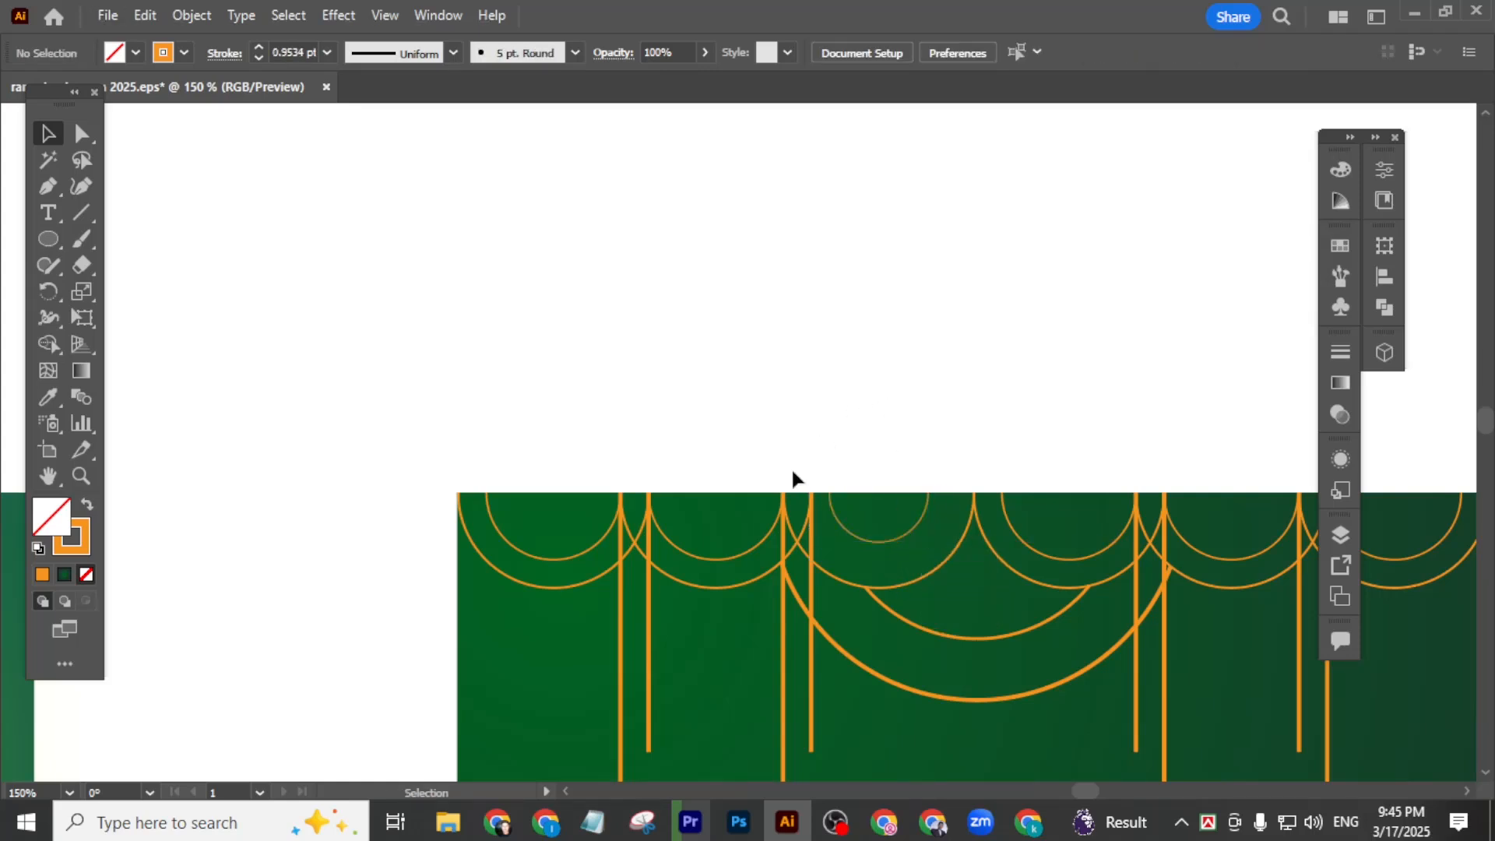
- Try to ungroup the fourth semicircle pair and scale its inner semicircle down to match the reduced one in the third pair
left_click(1078, 562)
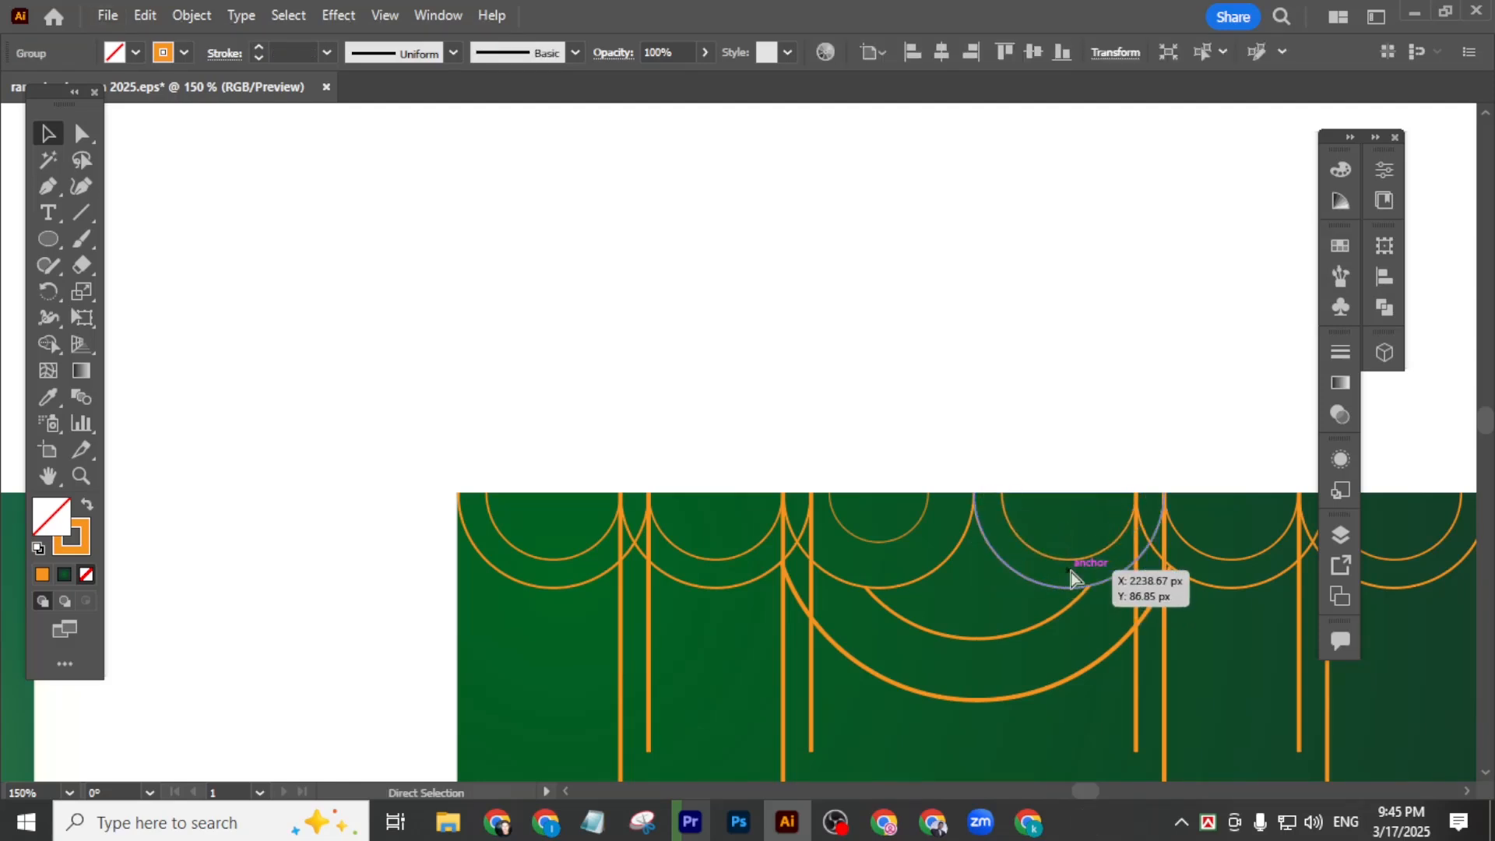
right_click(1078, 561)
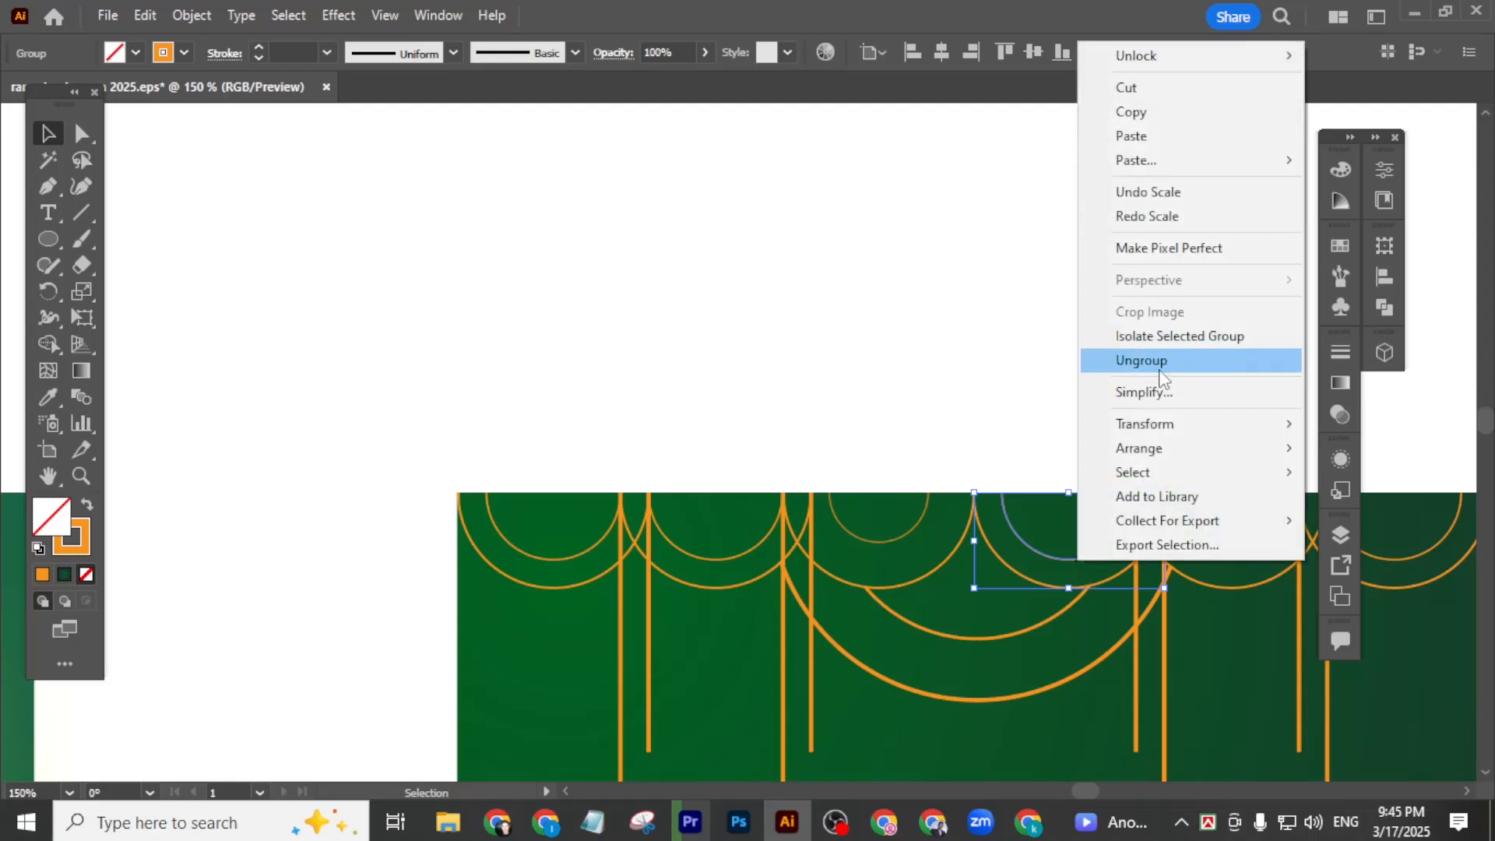
left_click(1144, 360)
left_click(1054, 547)
left_click(1068, 559)
mouse_move(1071, 561)
left_mouse_down()
mouse_move(1070, 525)
mouse_move(1072, 542)
left_mouse_up()
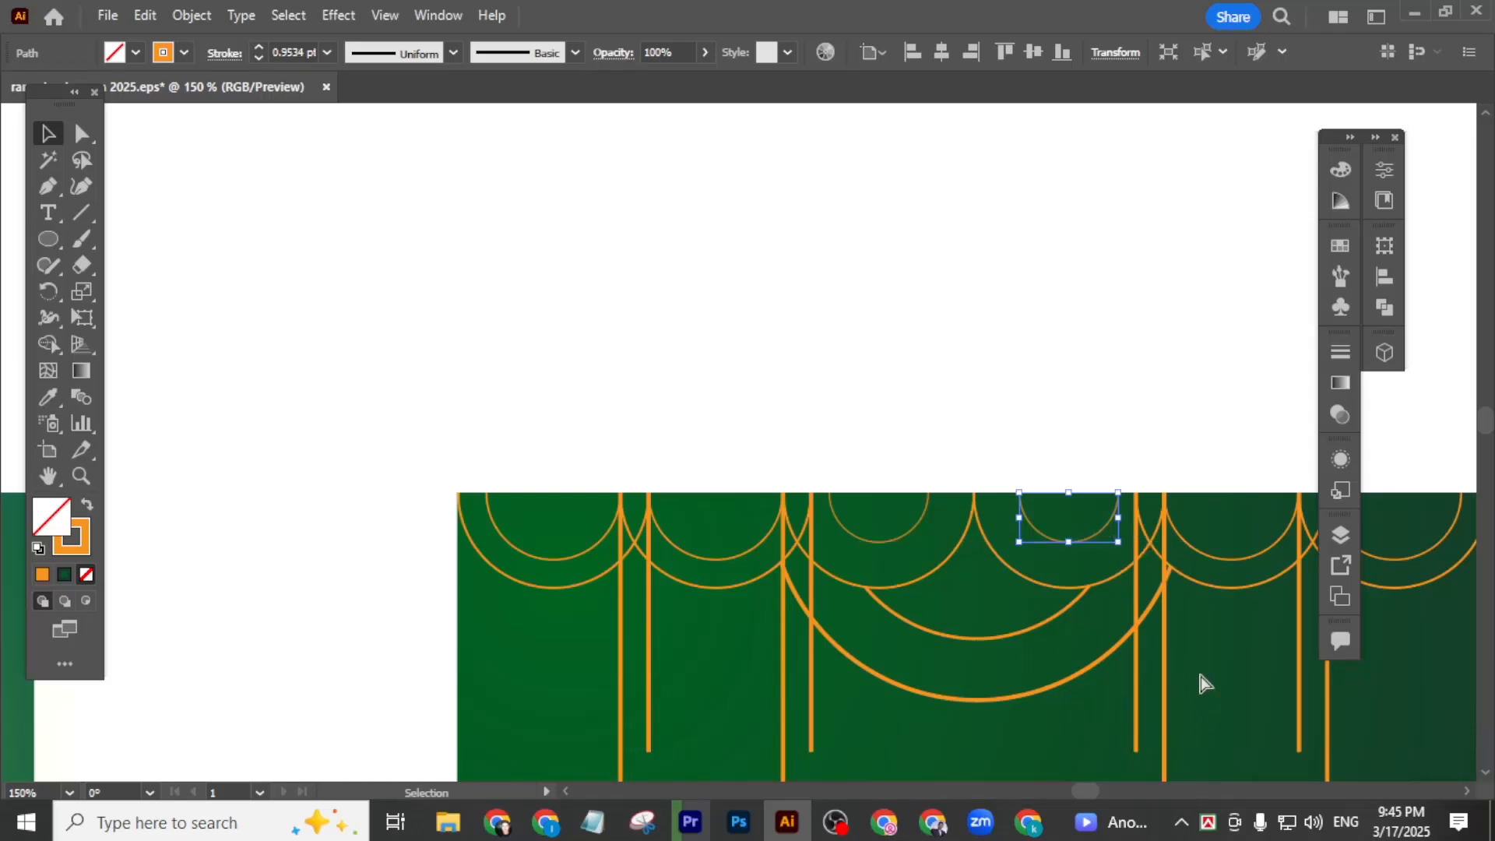
- Try to copy the reduced inner semicircle from the fourth pair into the centre of the fifth pair
scroll(1217, 654, "right", 5)
scroll(1048, 634, "down", 1)
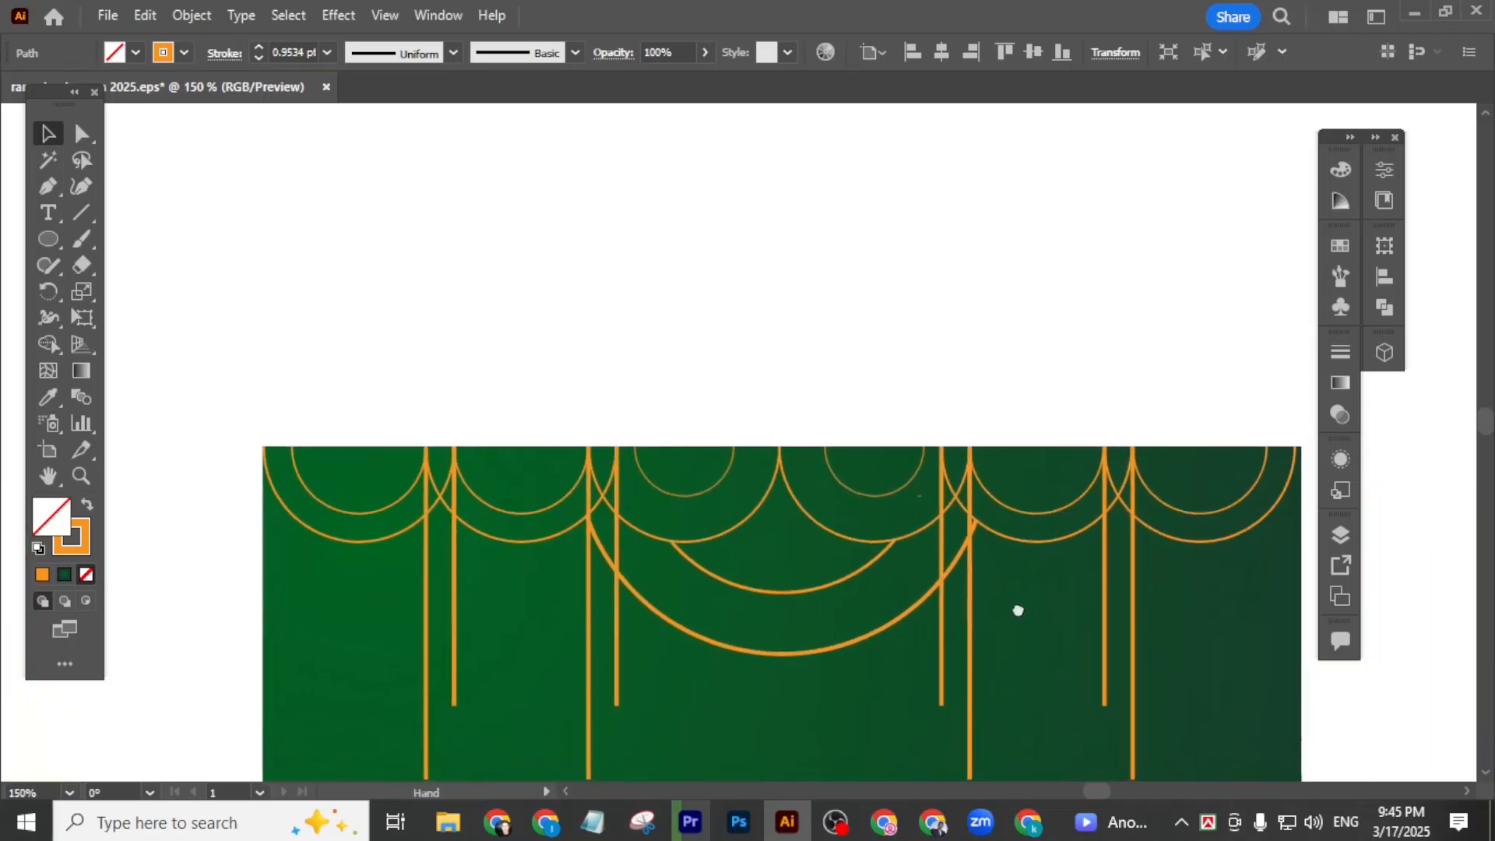
left_click(1043, 653)
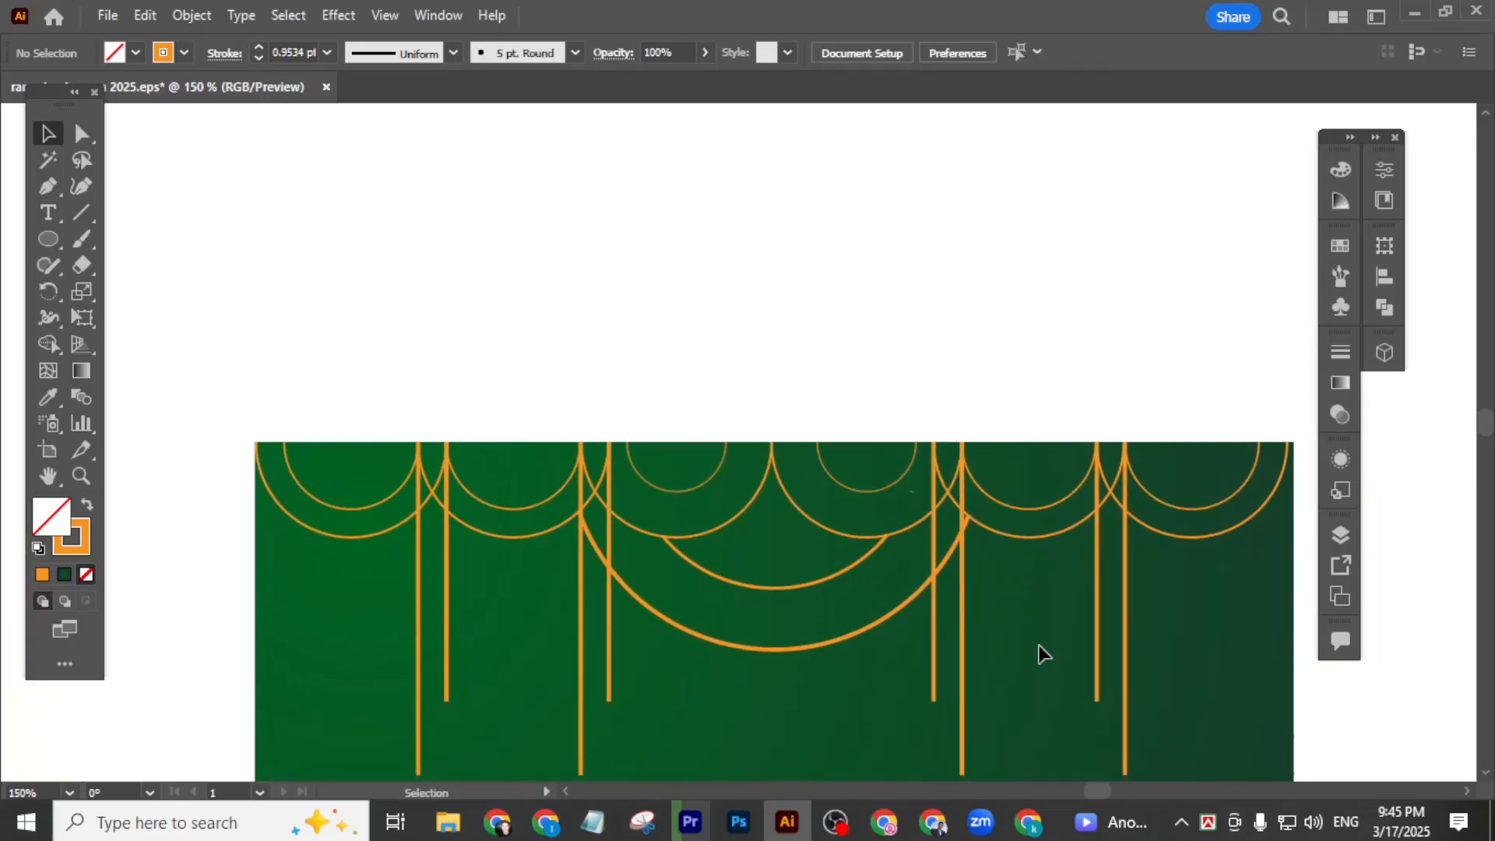
left_click(875, 492)
left_click_drag(890, 485, 1047, 486)
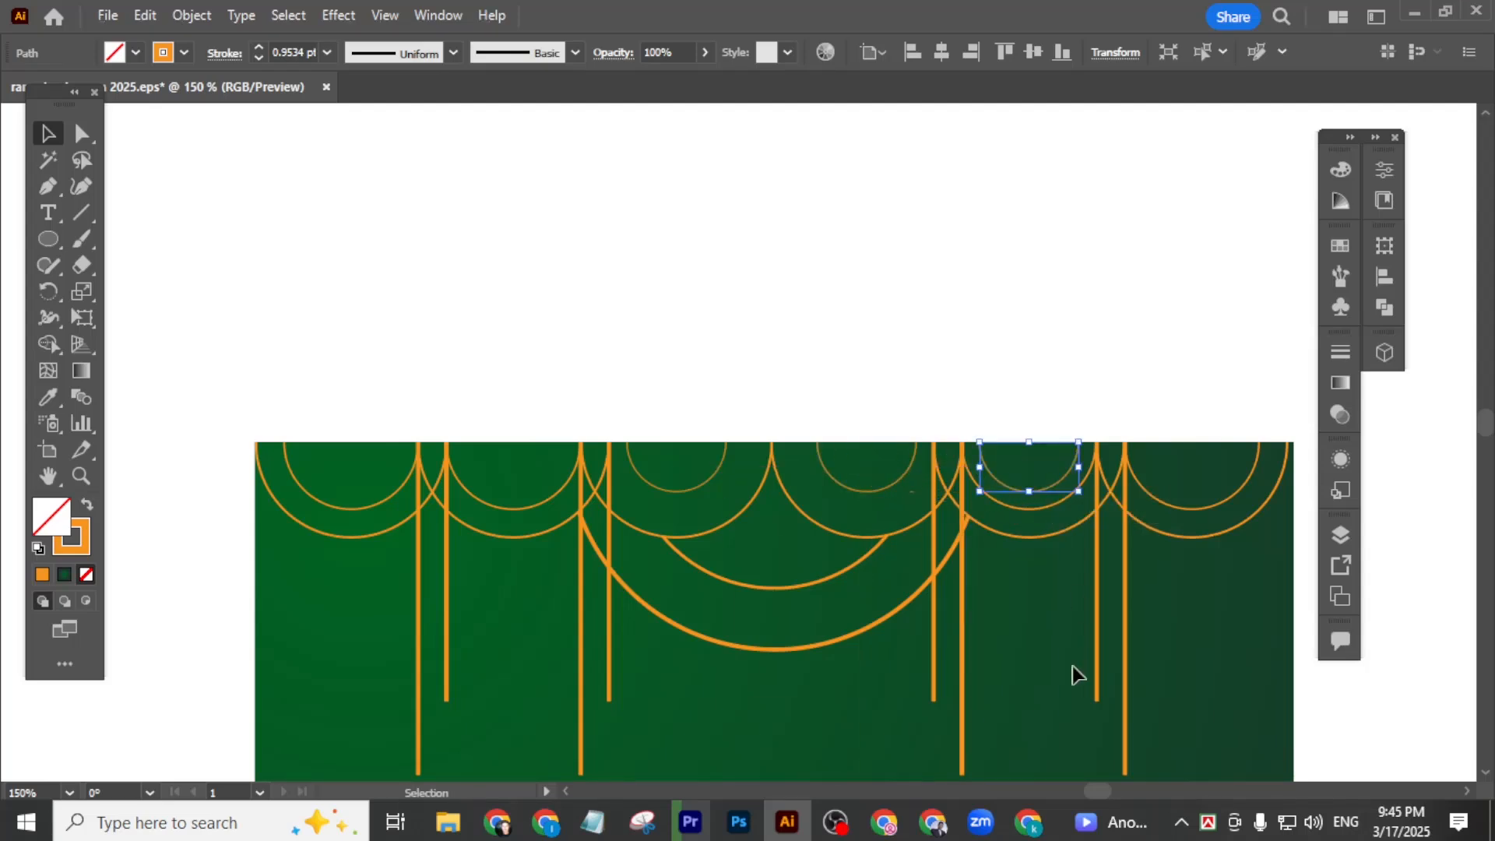
left_click(1047, 693)
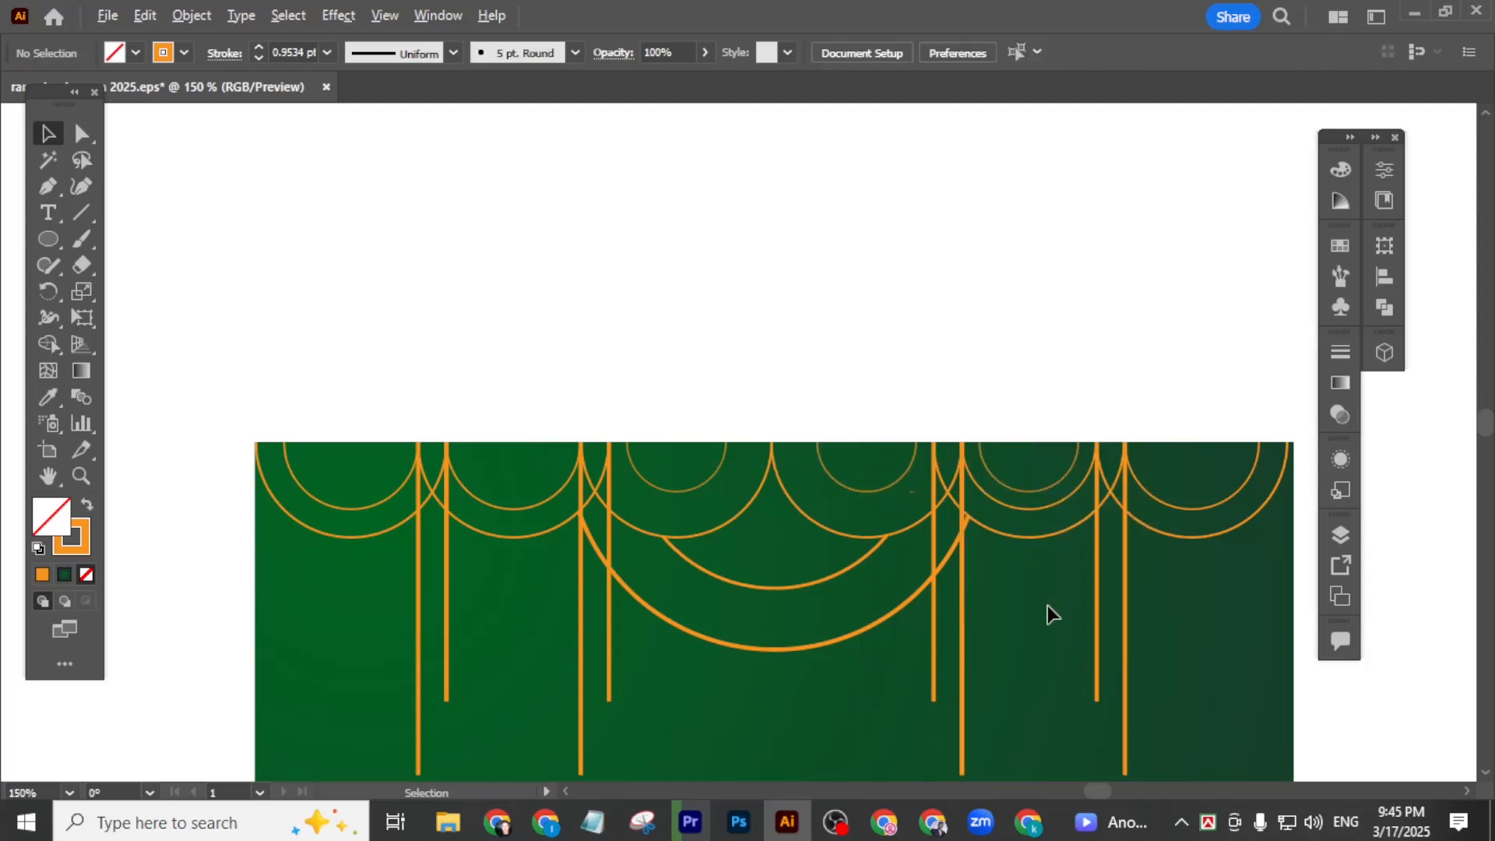
- Undo the copy in the fifth pair and the scaling of the inner semicircles in the third and fourth pairs
scroll(1045, 611, "down", 2)
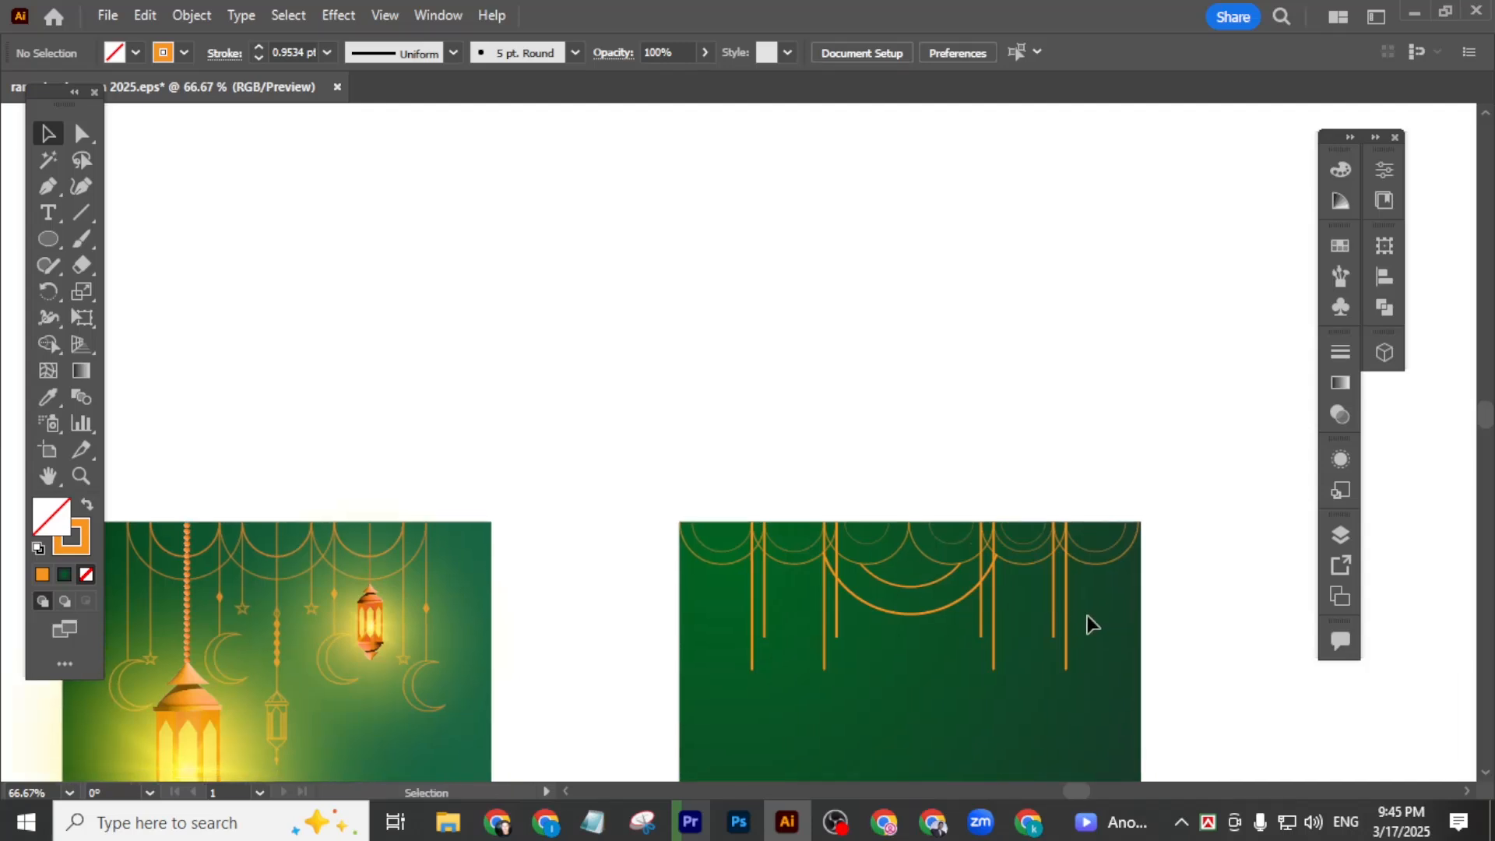
scroll(1043, 608, "up", 1)
left_click(1029, 593, "ctrl")
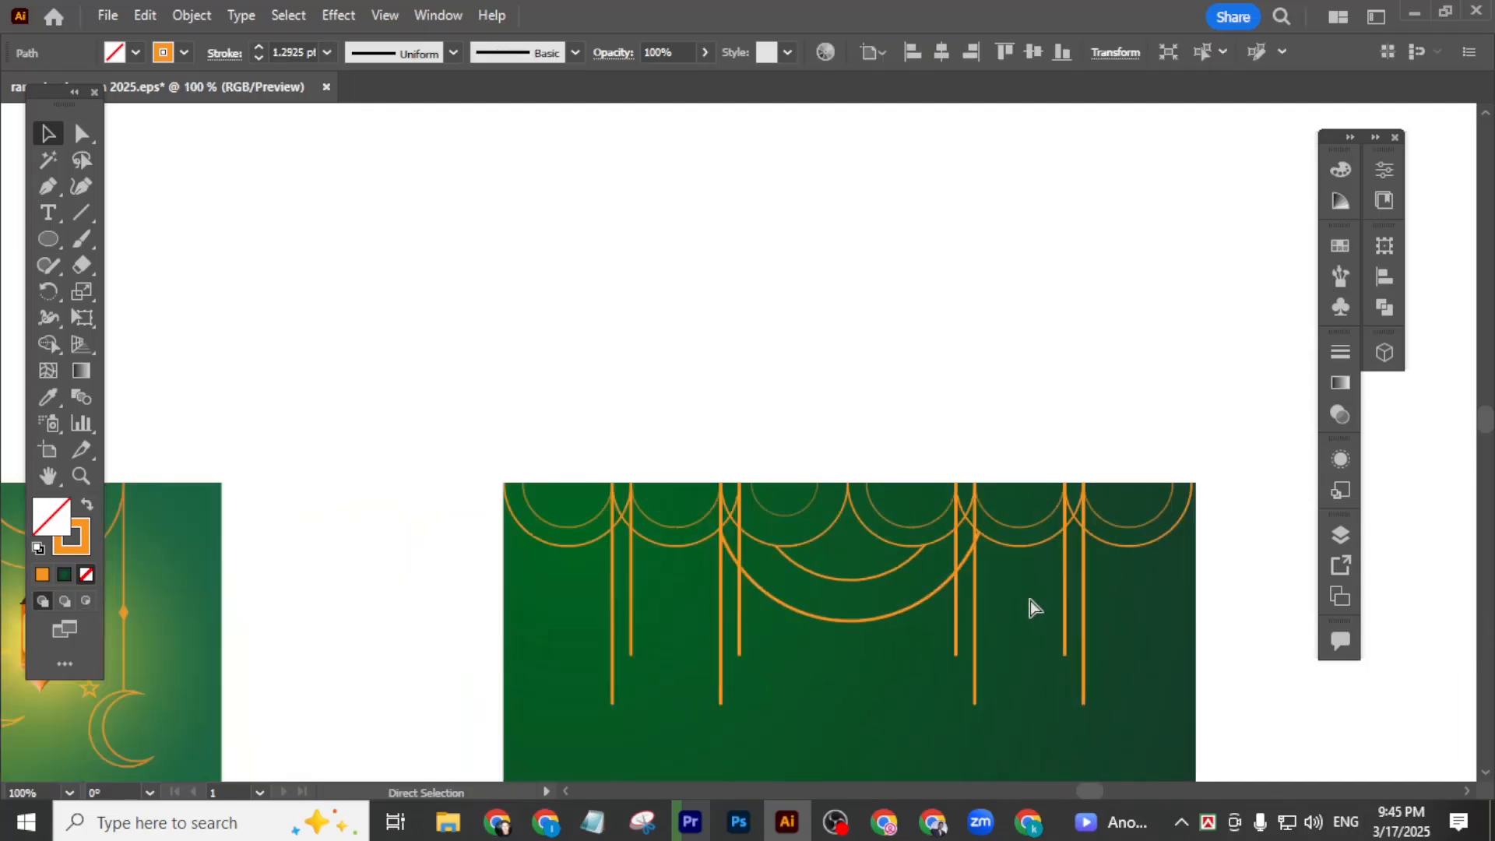
left_click(769, 529)
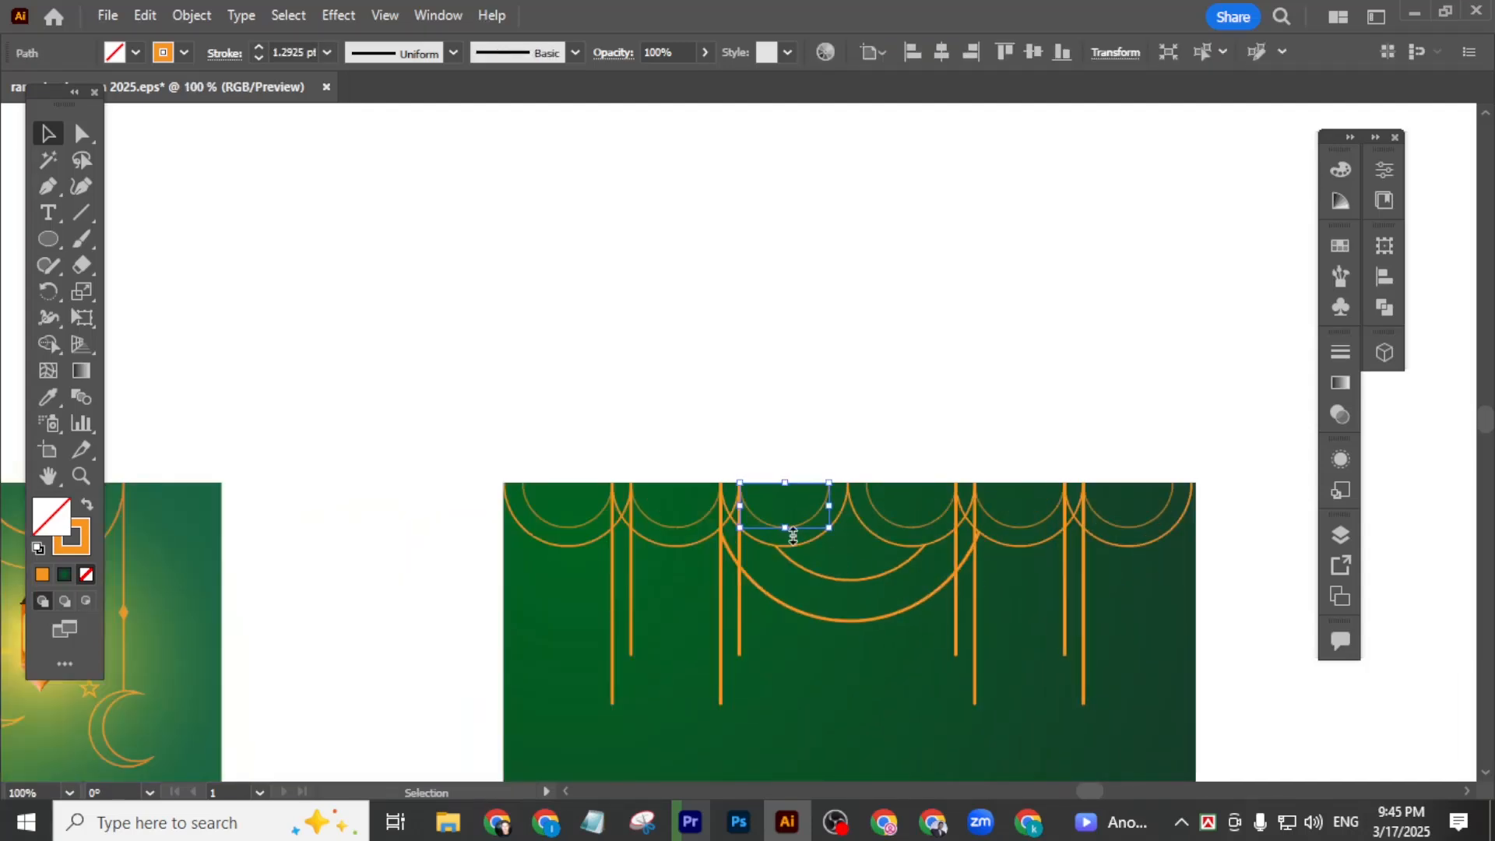
scroll(793, 536, "up", 1)
key("ctrl")
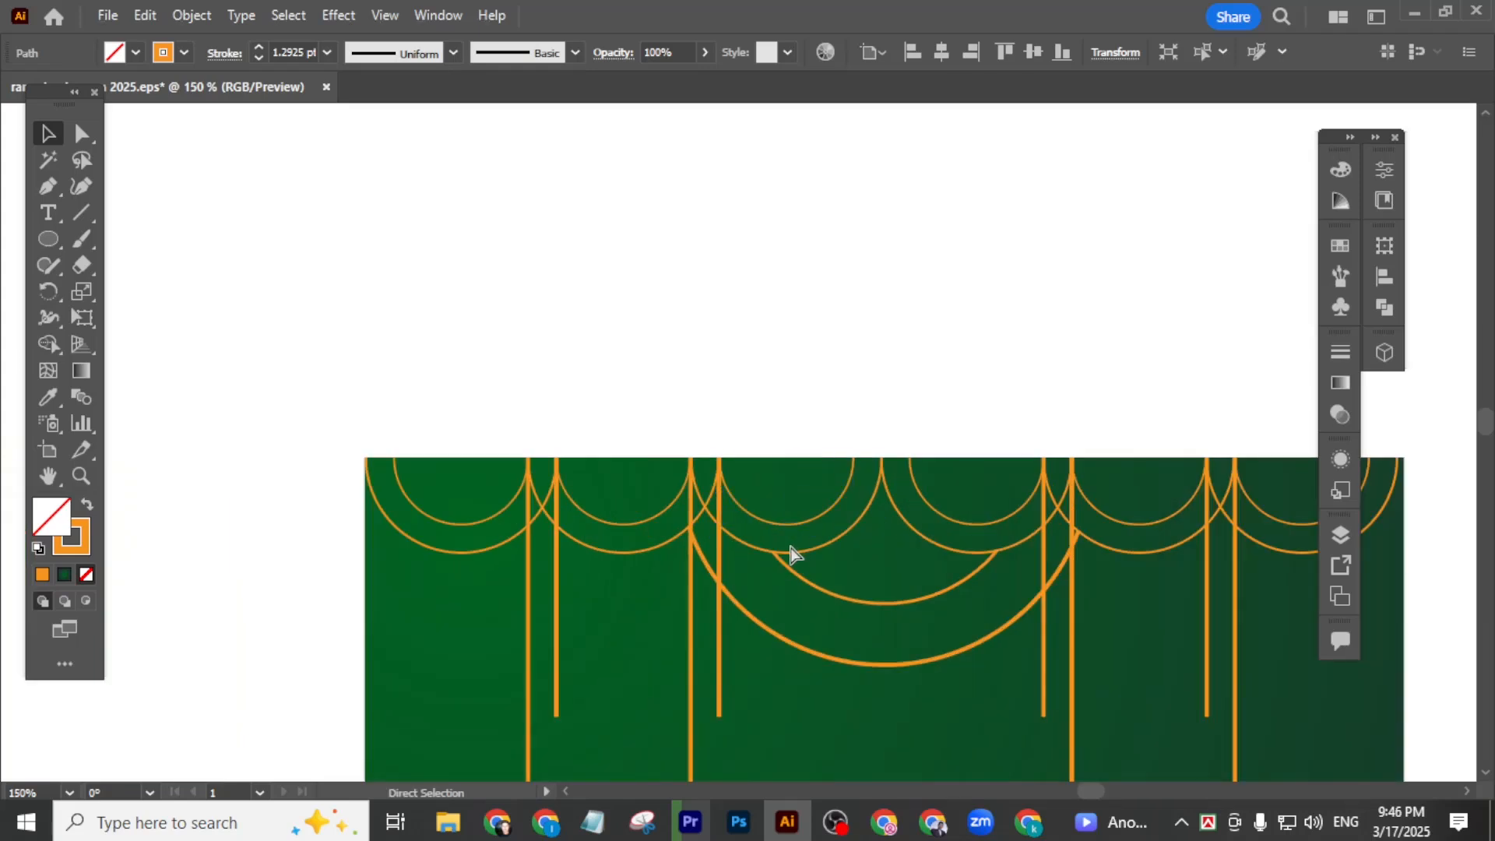
- Add a smaller concentric copy inside the third pair's inner semicircle, and place another copy of it inside the fourth pair
left_click(791, 545)
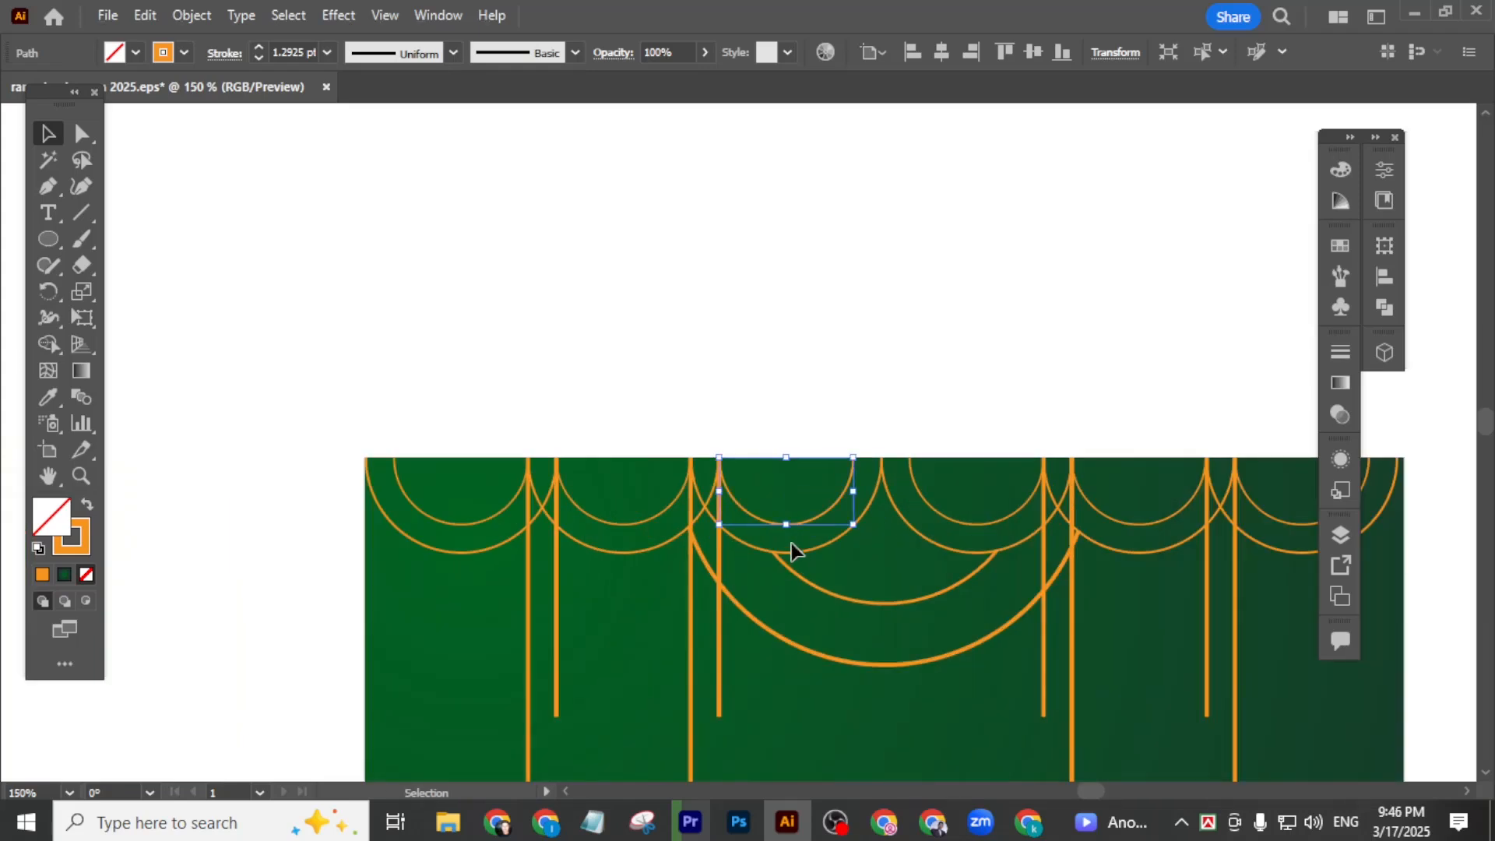
mouse_move(788, 522)
left_mouse_down()
mouse_move(791, 494)
mouse_move(999, 513)
left_mouse_up()
left_click_drag(1105, 644, 955, 643)
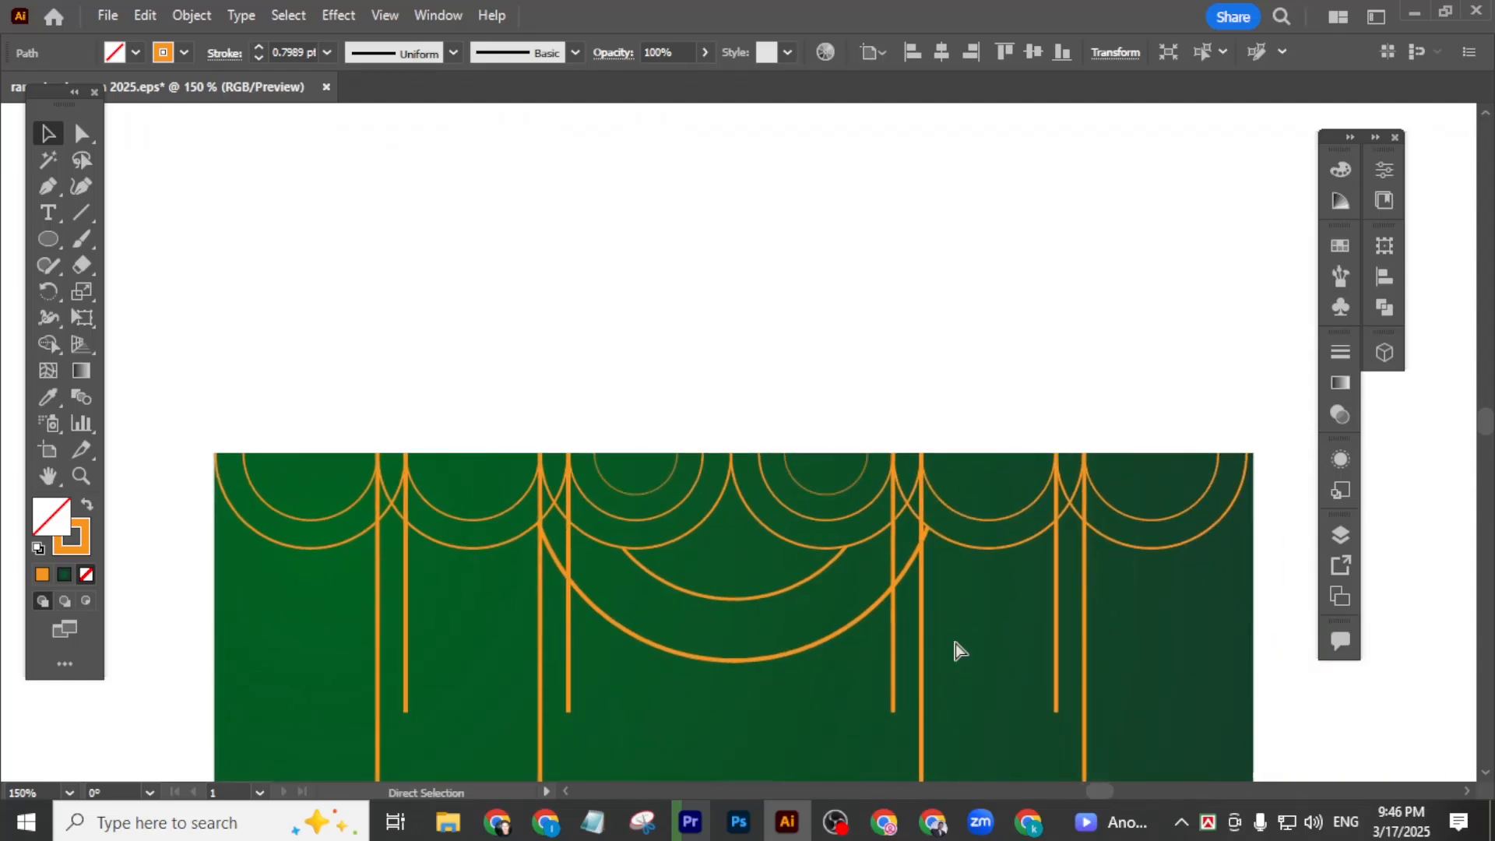
- Repeat the duplication to add copies of the innermost semicircle at the fifth and sixth pairs
key("ctrl+d")
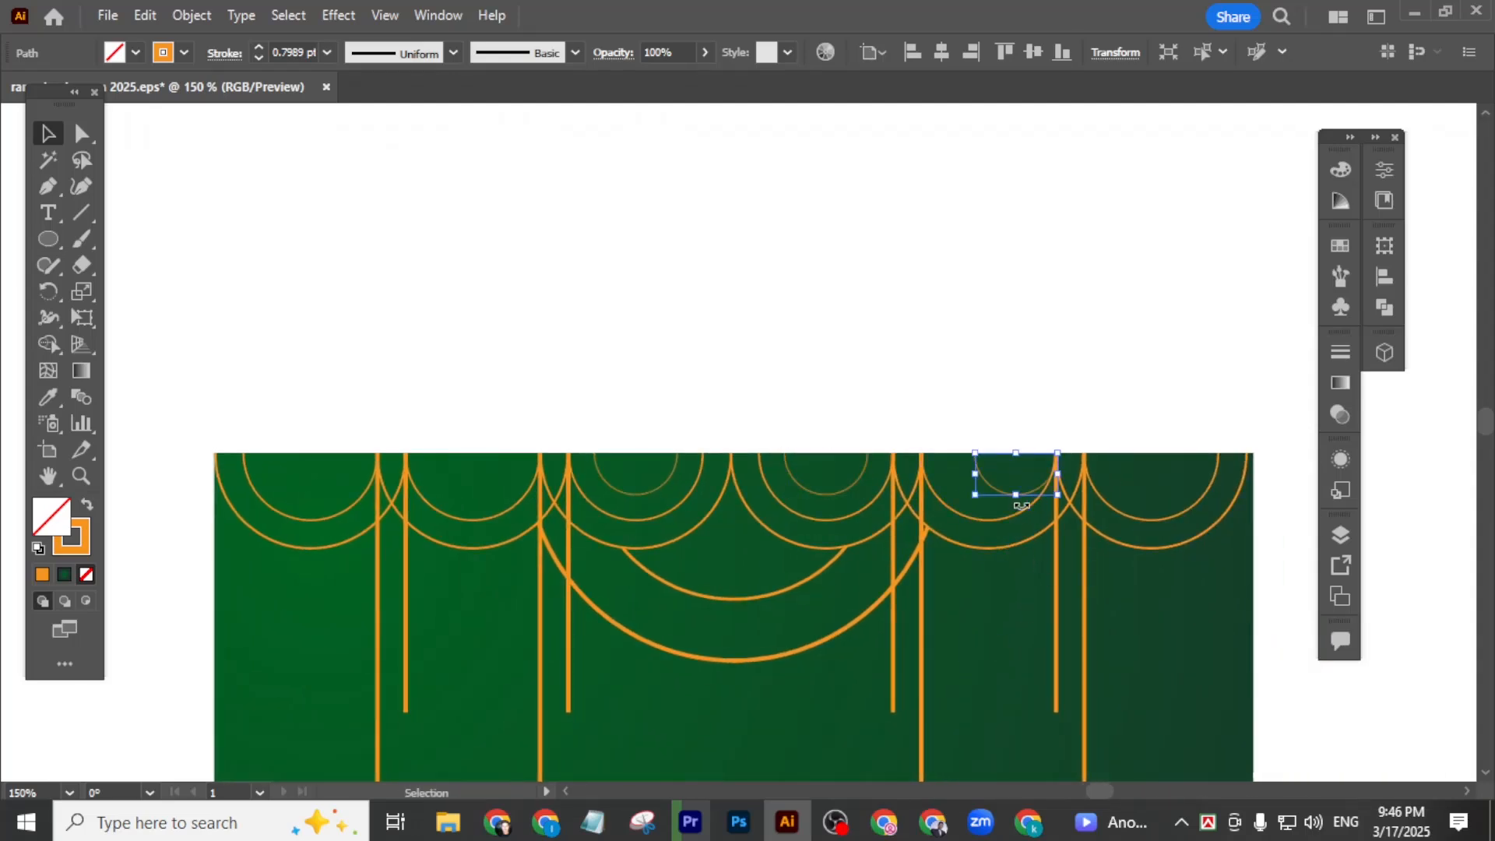
key("a")
left_click_drag(1038, 498, 1186, 476)
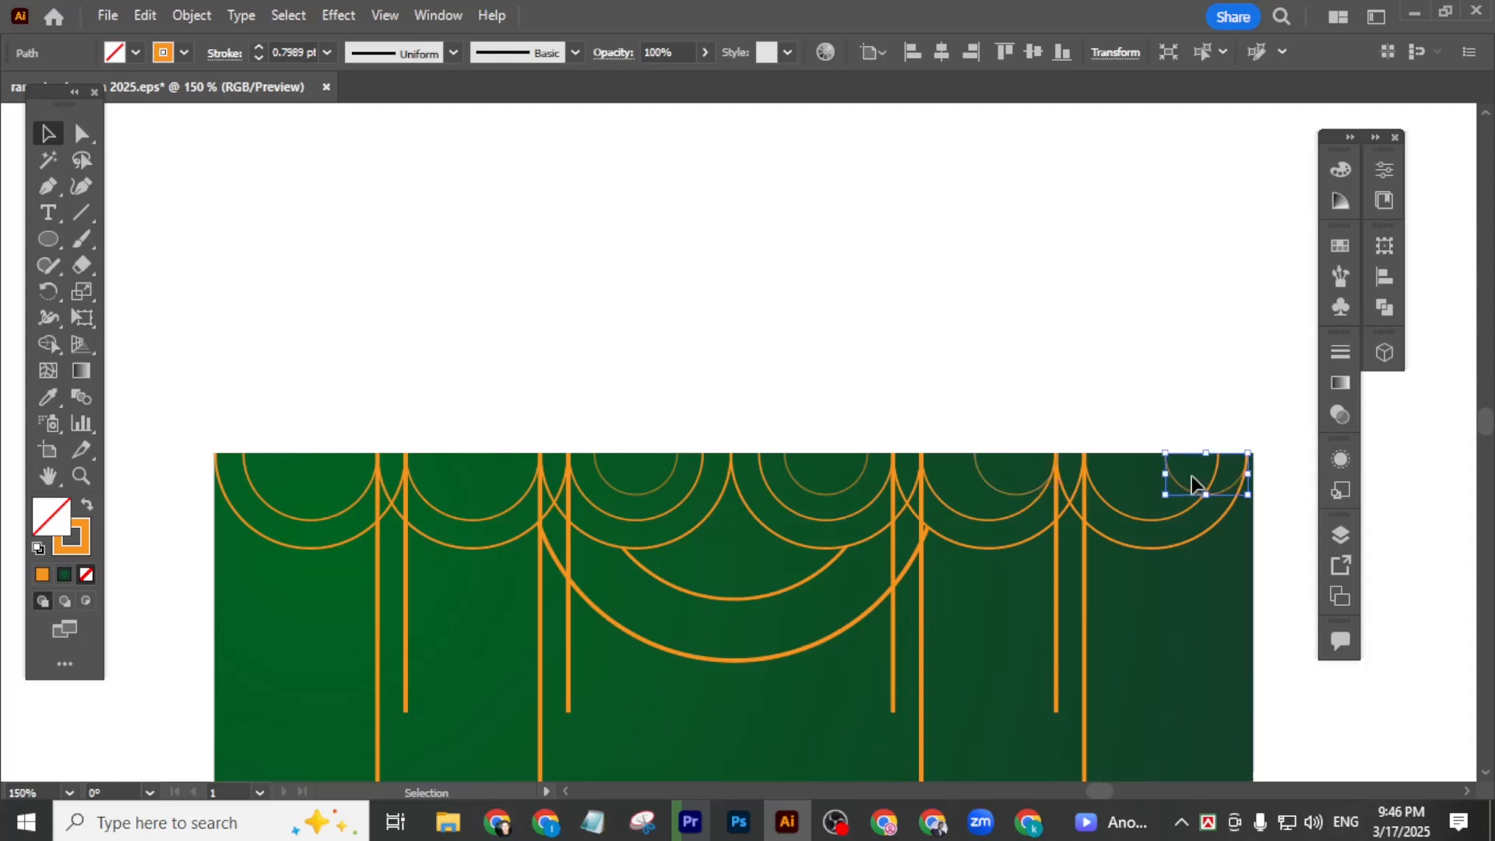
- Centre the innermost semicircle in the sixth pair and place copies of it inside the first and second pairs
scroll(1188, 489, "up", 2)
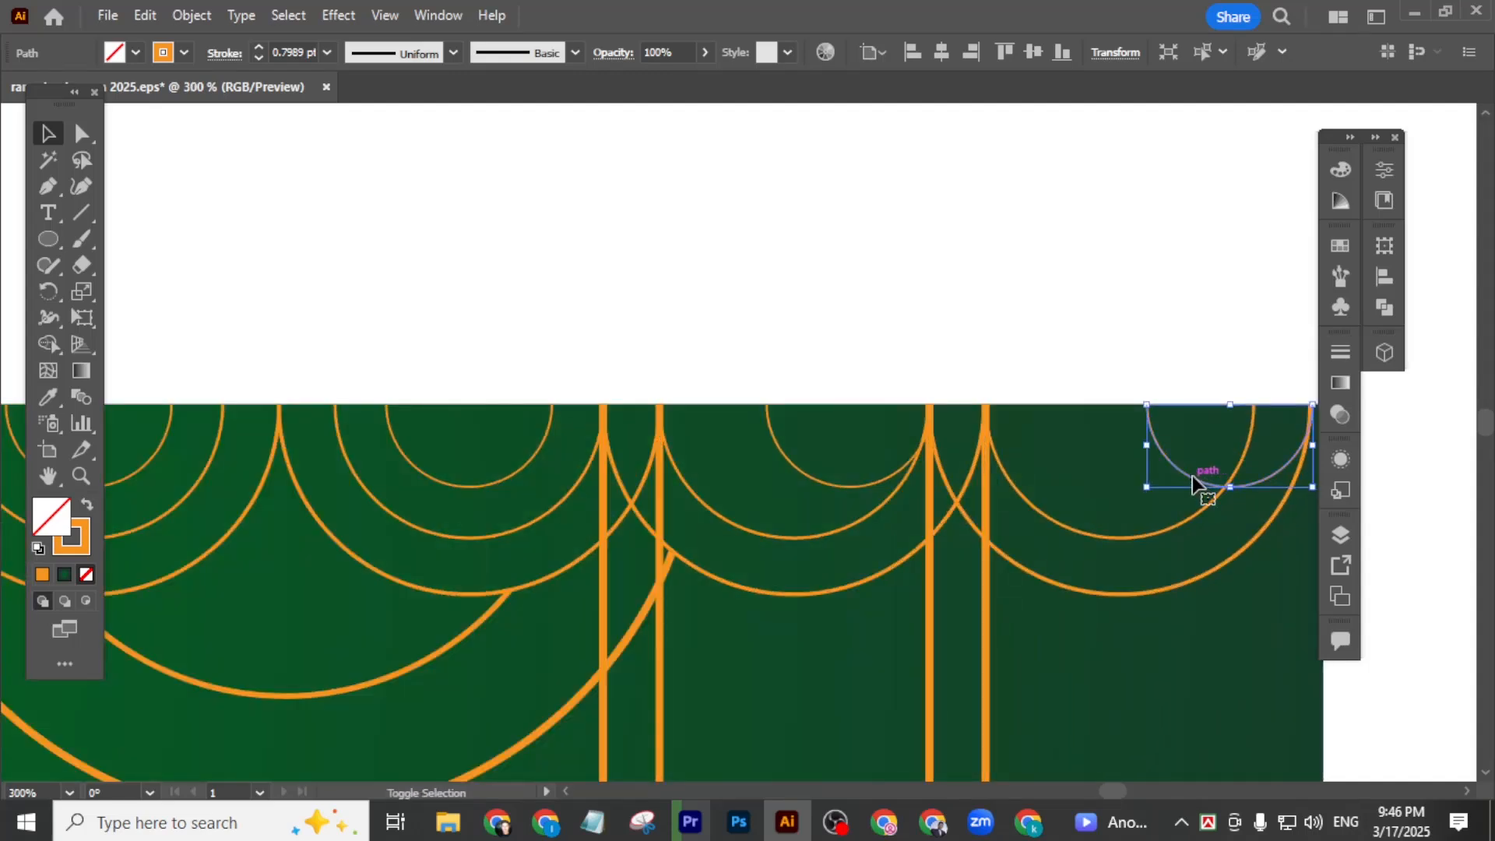
left_click_drag(1191, 477, 310, 502)
scroll(1128, 528, "down", 2)
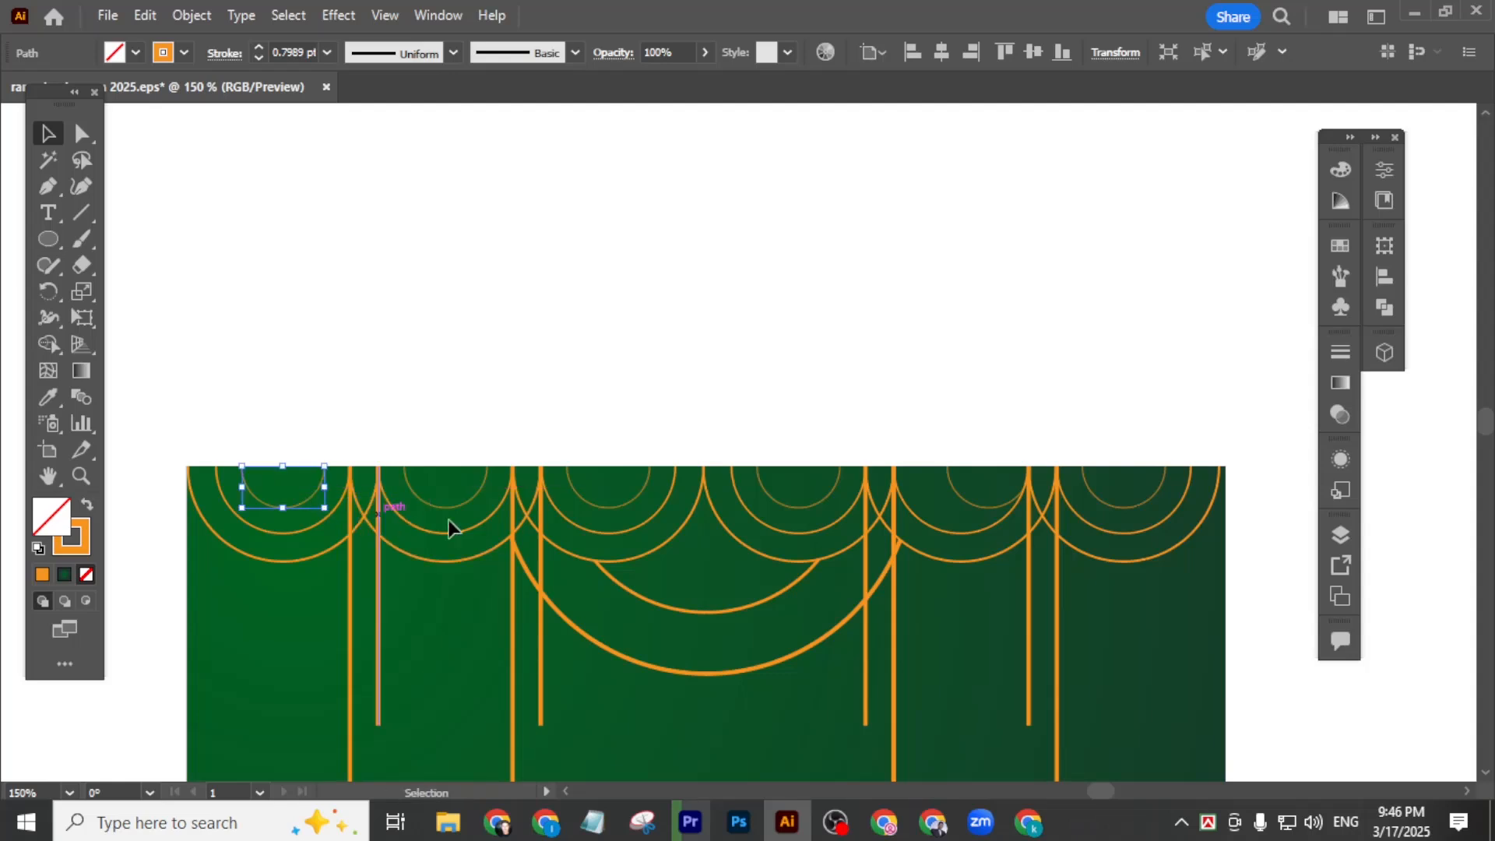
- Move the off-centre innermost semicircle horizontally into the centre of the fifth pair
left_click(477, 504, "shift")
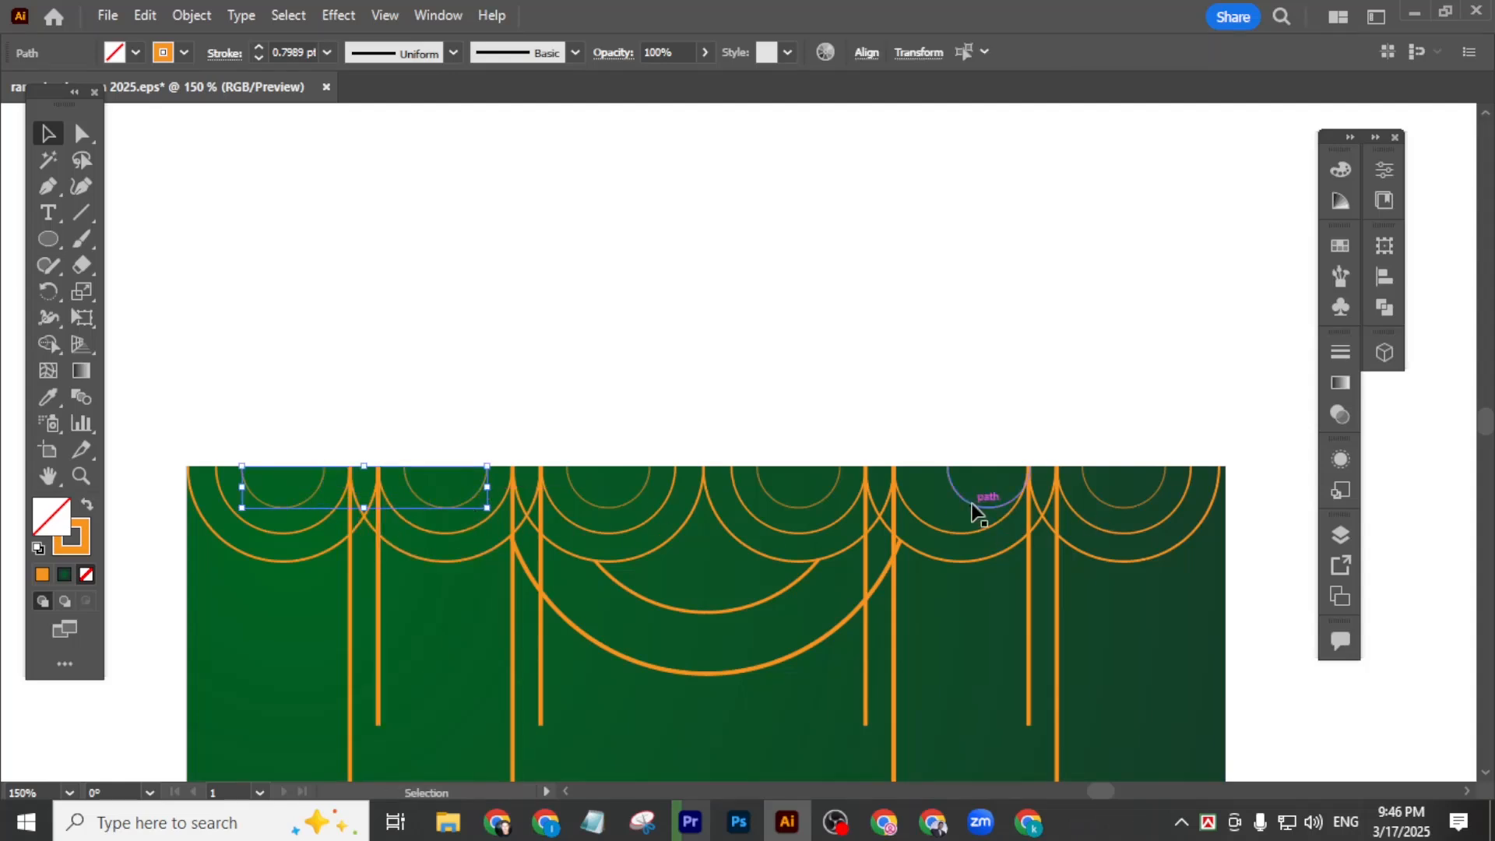
left_click_drag(965, 504, 946, 504)
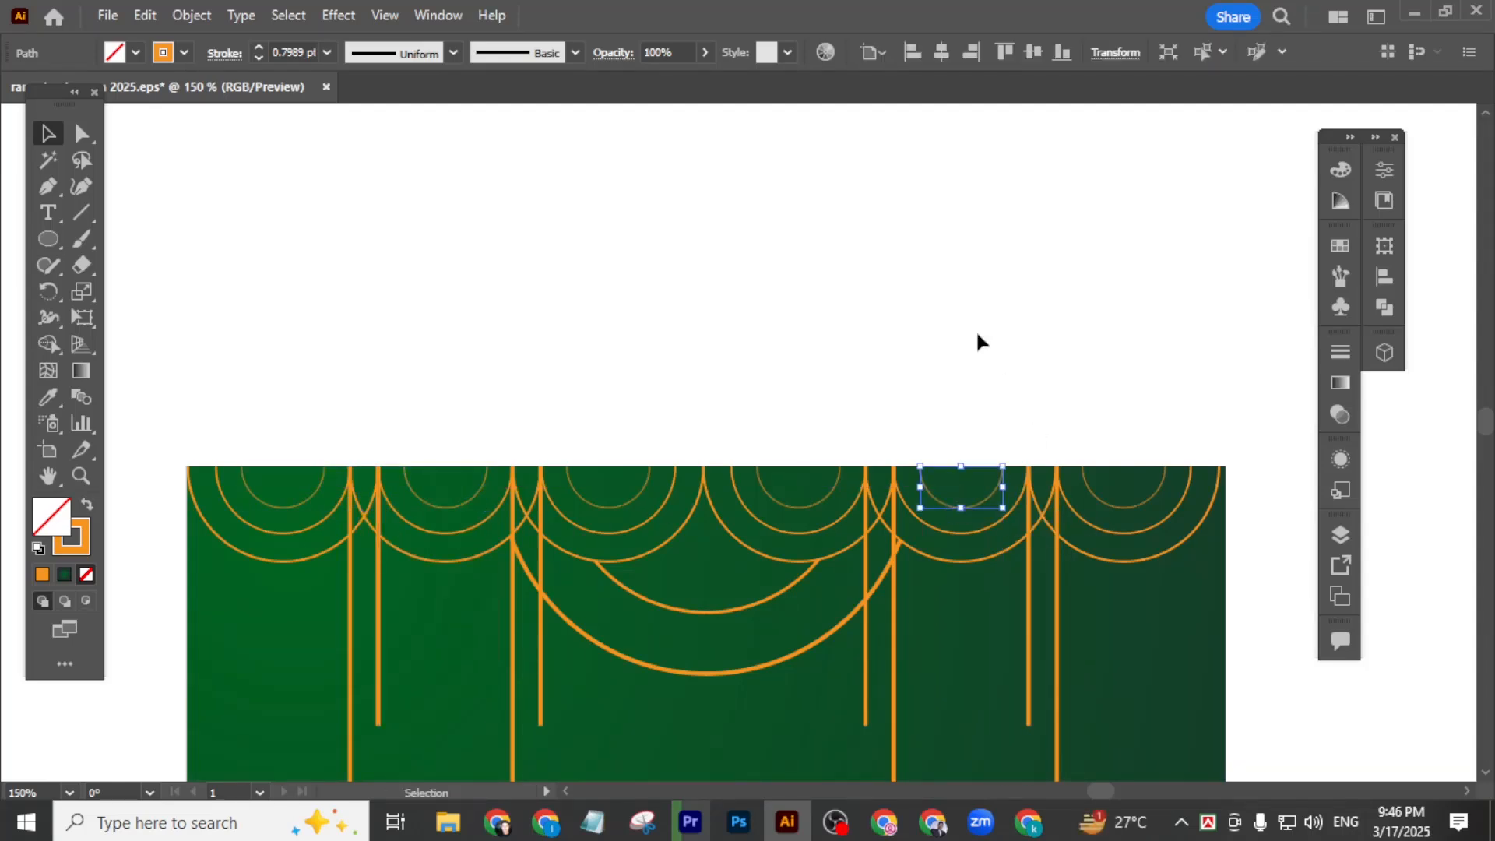
left_click(974, 329)
- Shift the short hanging lines at the second, third and fifth semicircles farther from the long lines beside them
scroll(1027, 563, "down", 3)
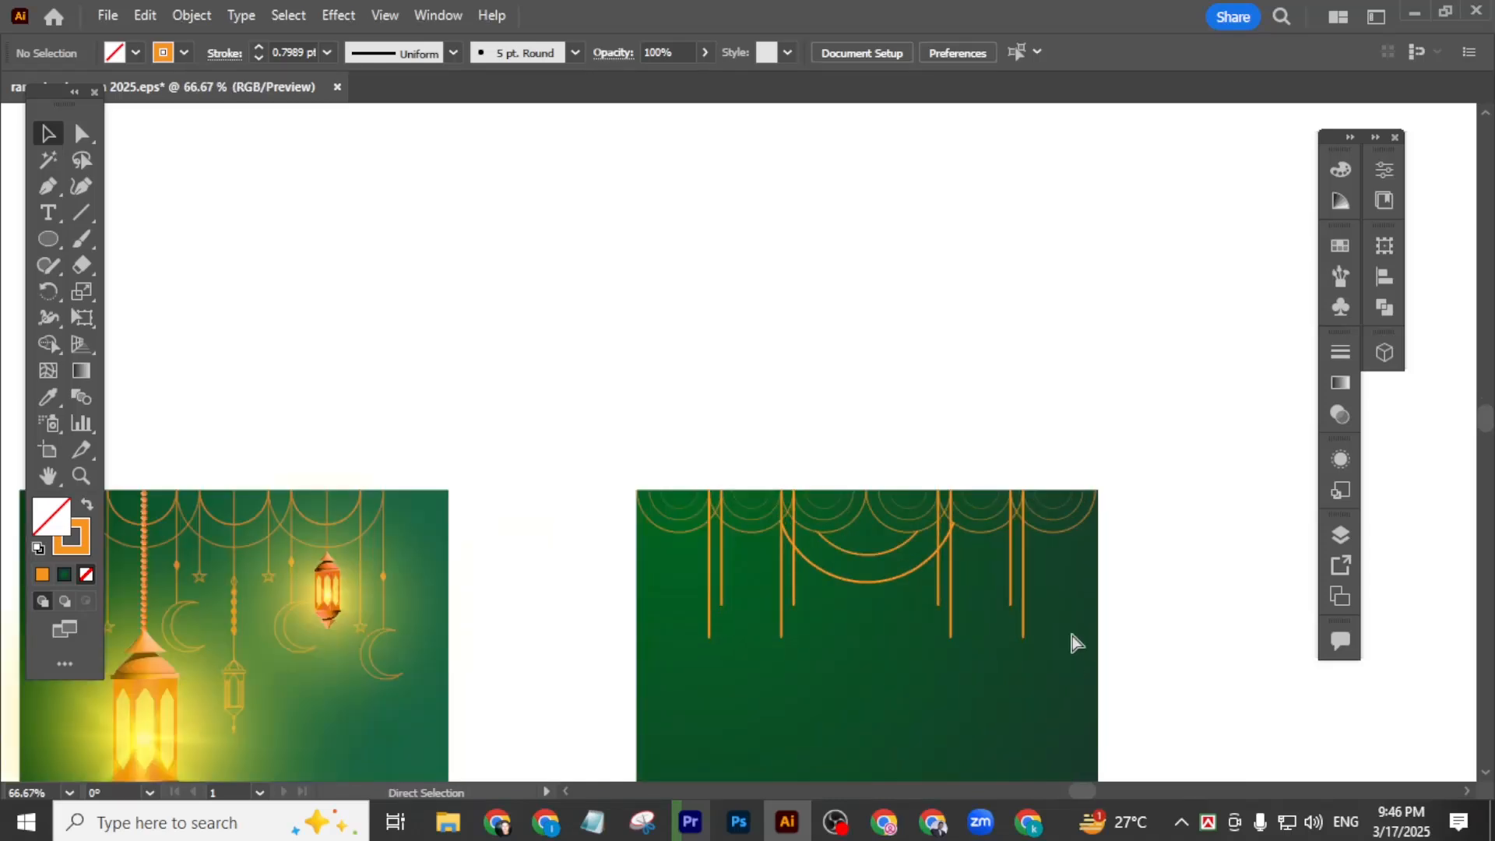
scroll(1050, 567, "down", 1)
scroll(1026, 511, "up", 3)
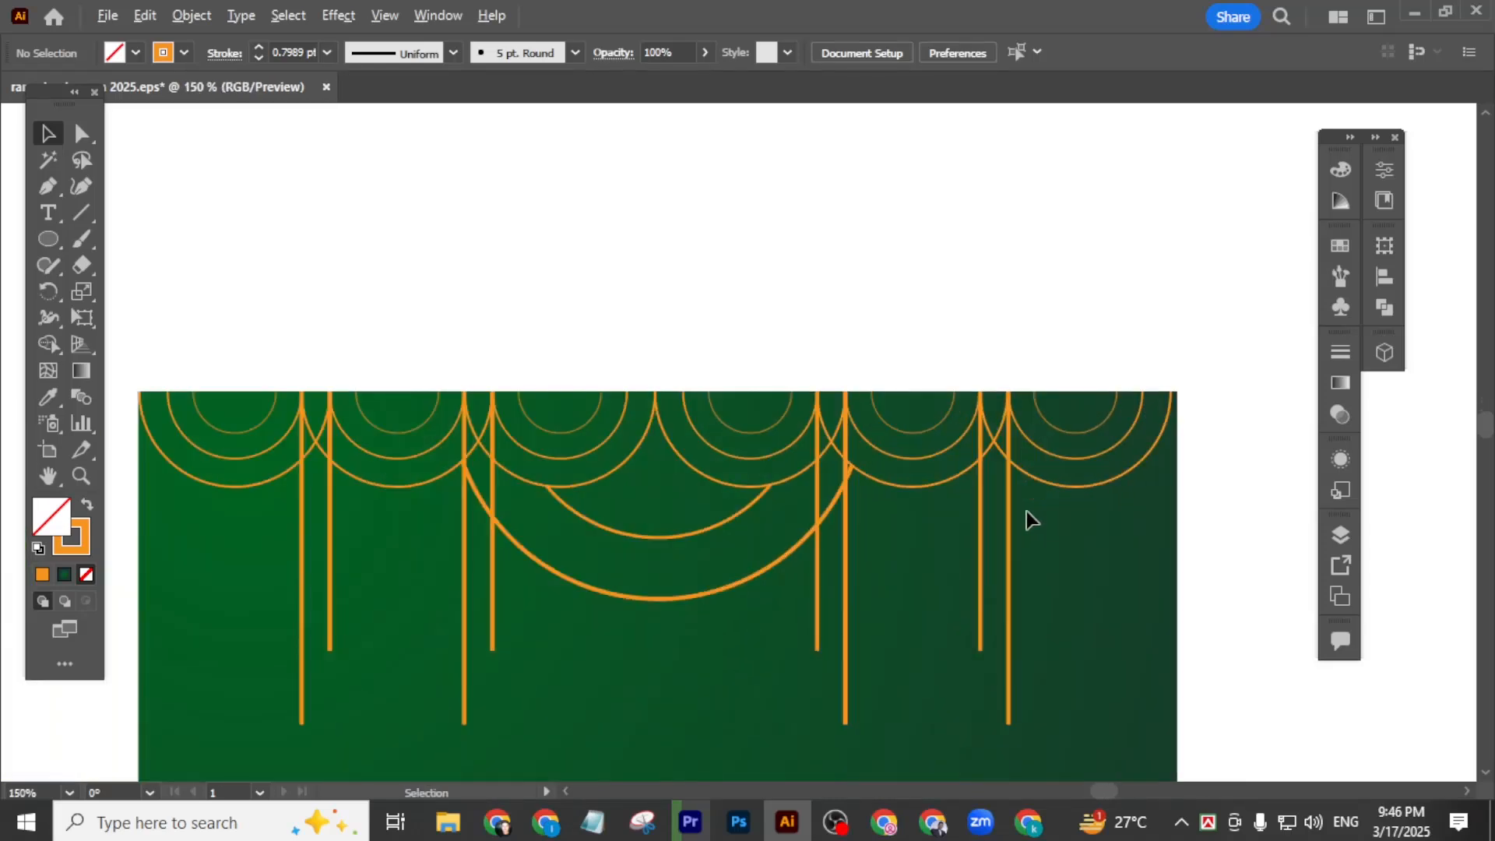
scroll(1026, 511, "down", 1)
scroll(1026, 511, "down", 1)
scroll(1043, 550, "up", 1)
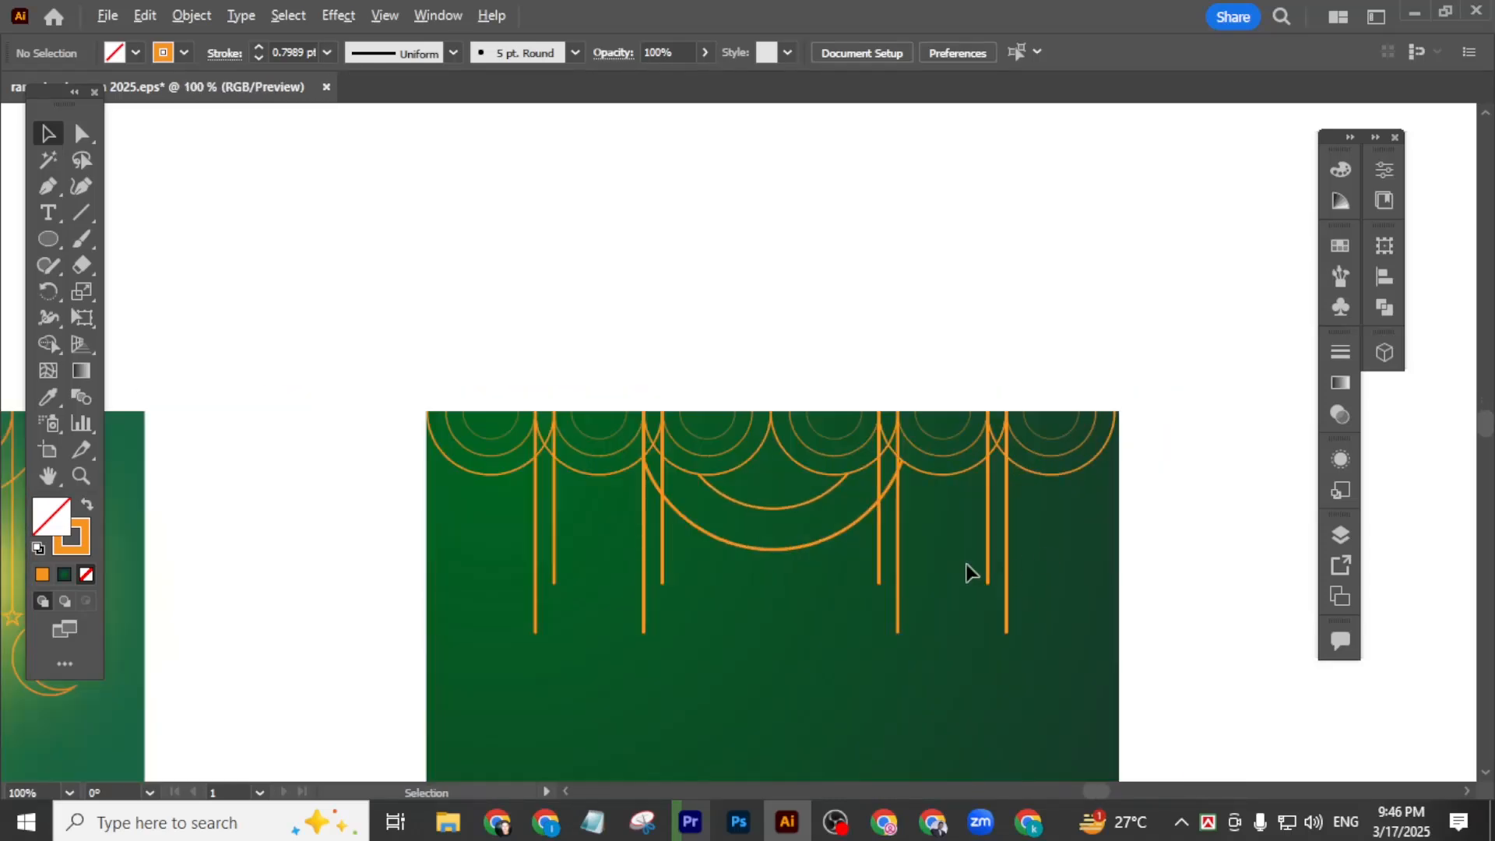
key("space")
left_click_drag(934, 550, 932, 582)
scroll(693, 548, "up", 1)
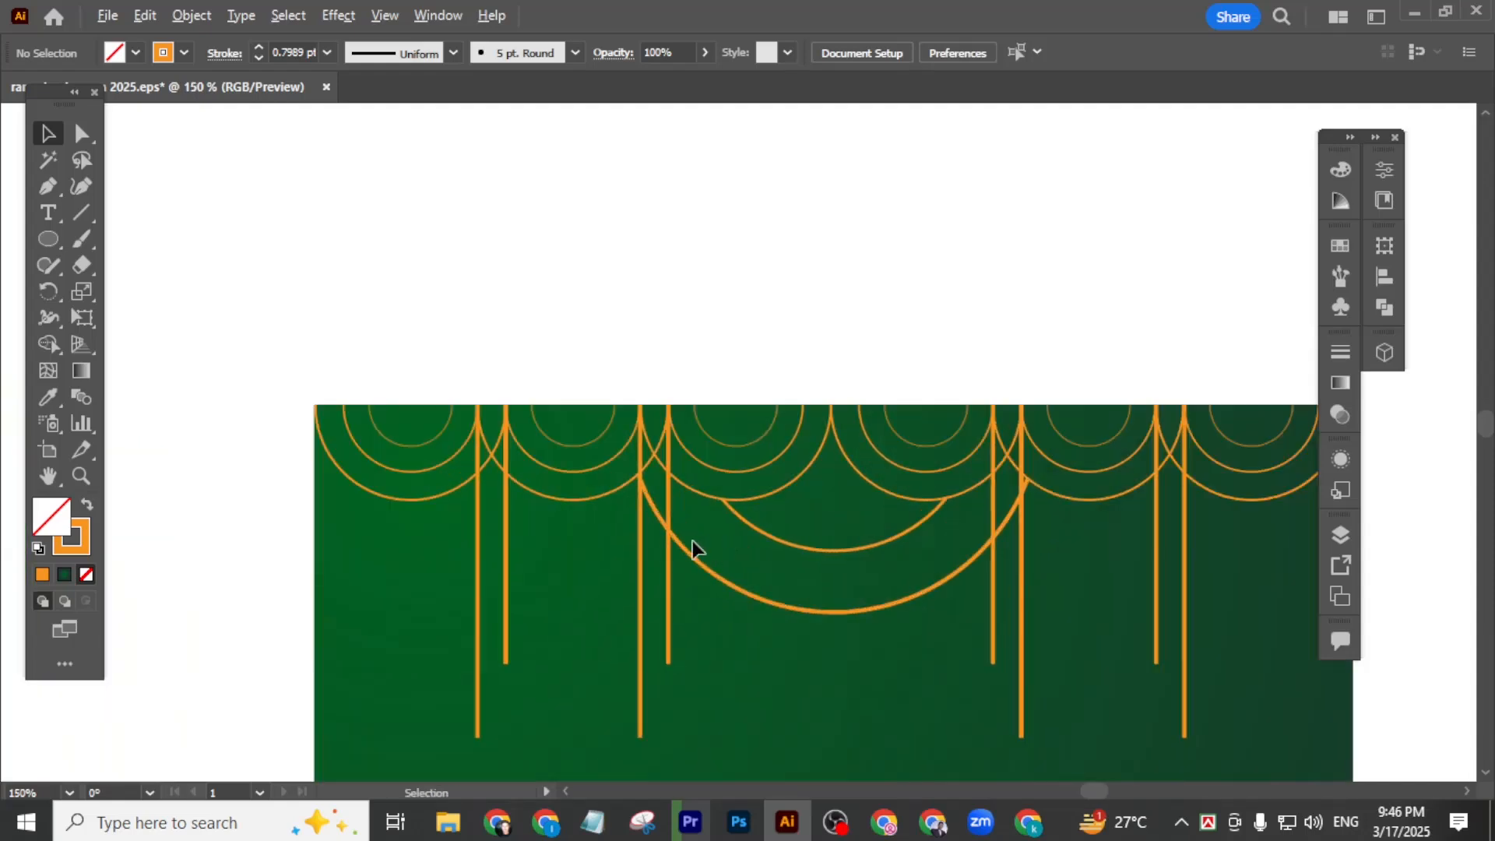
left_click_drag(667, 516, 693, 512)
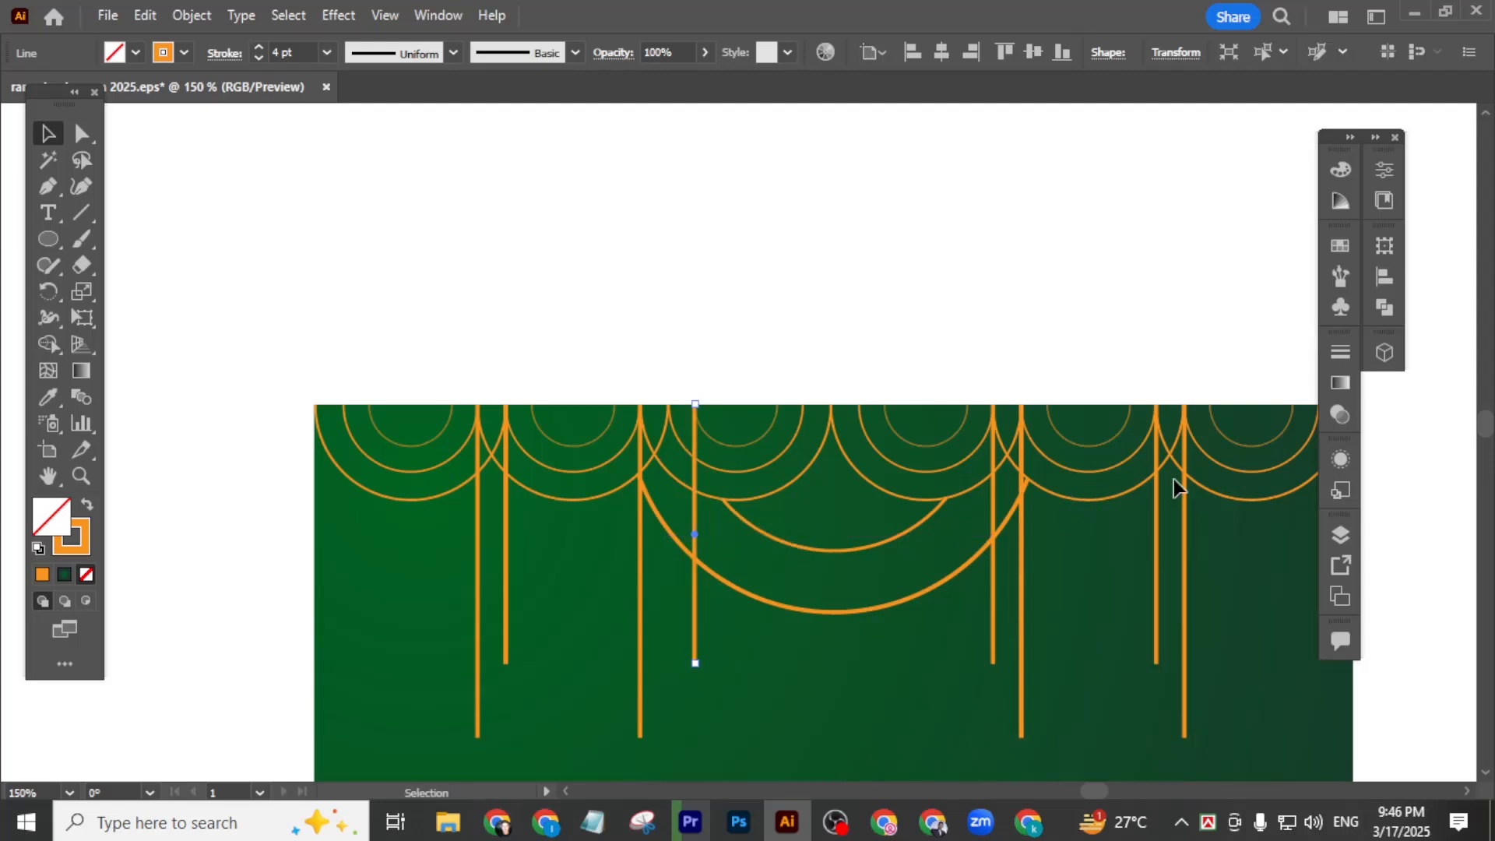
left_click_drag(1156, 495, 1130, 502)
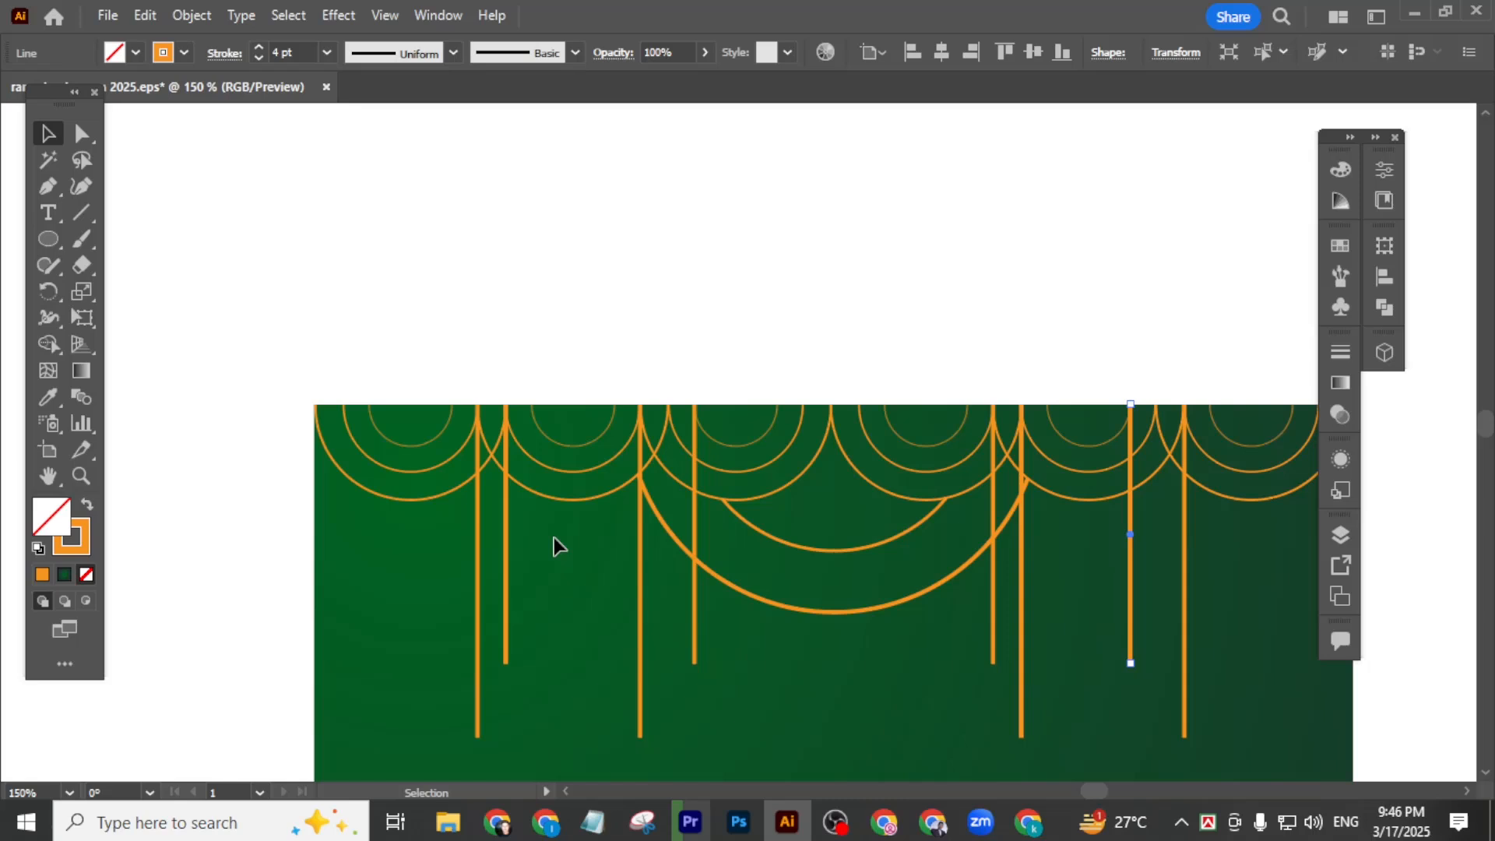
left_click_drag(506, 520, 532, 523)
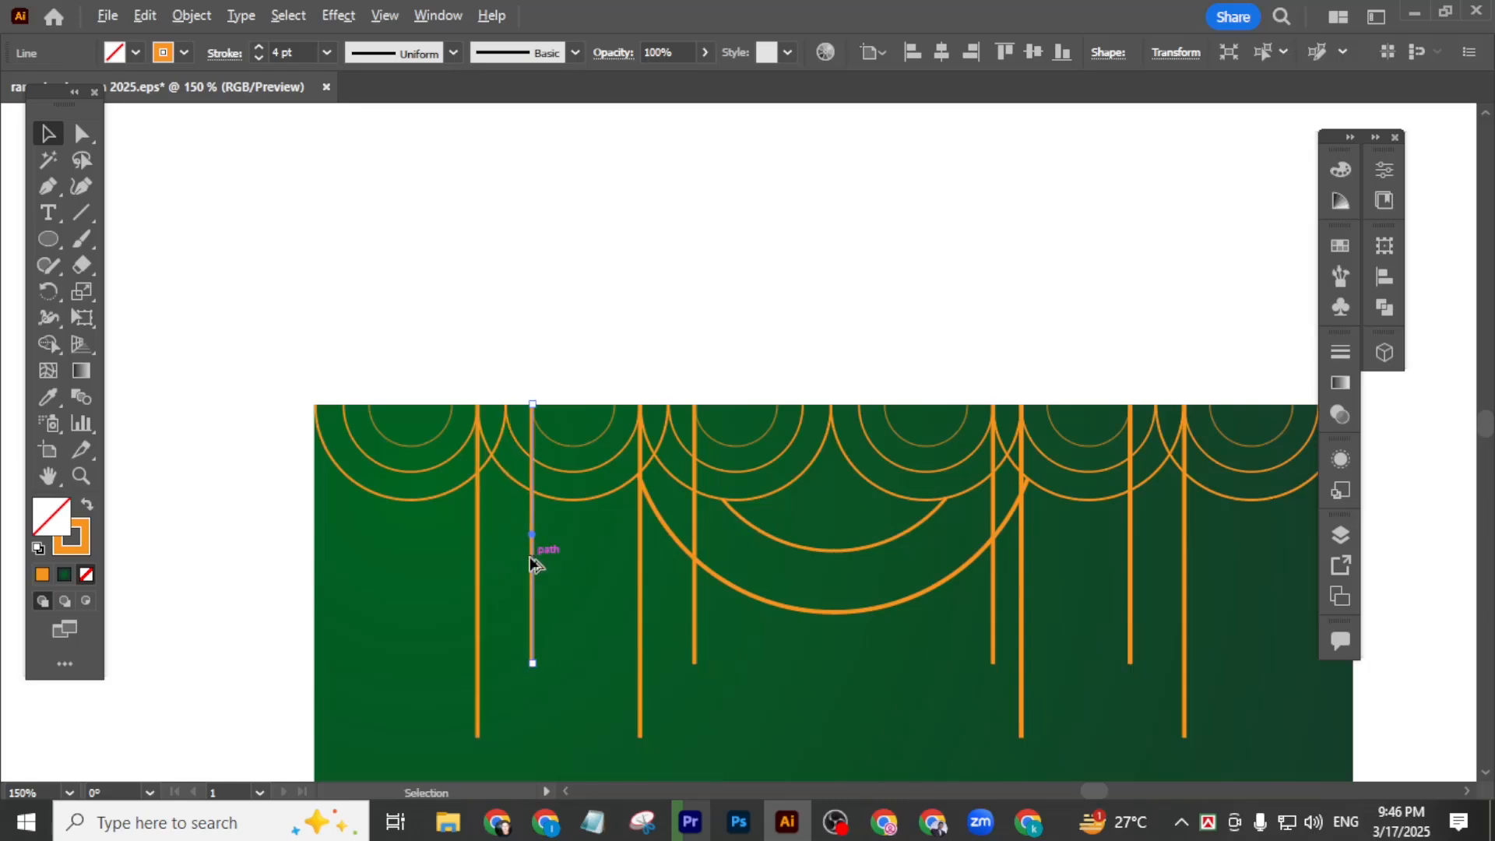
- Add a copy of the short hanging line inside the first semicircle and another inside the sixth semicircle
left_click_drag(530, 558, 453, 558)
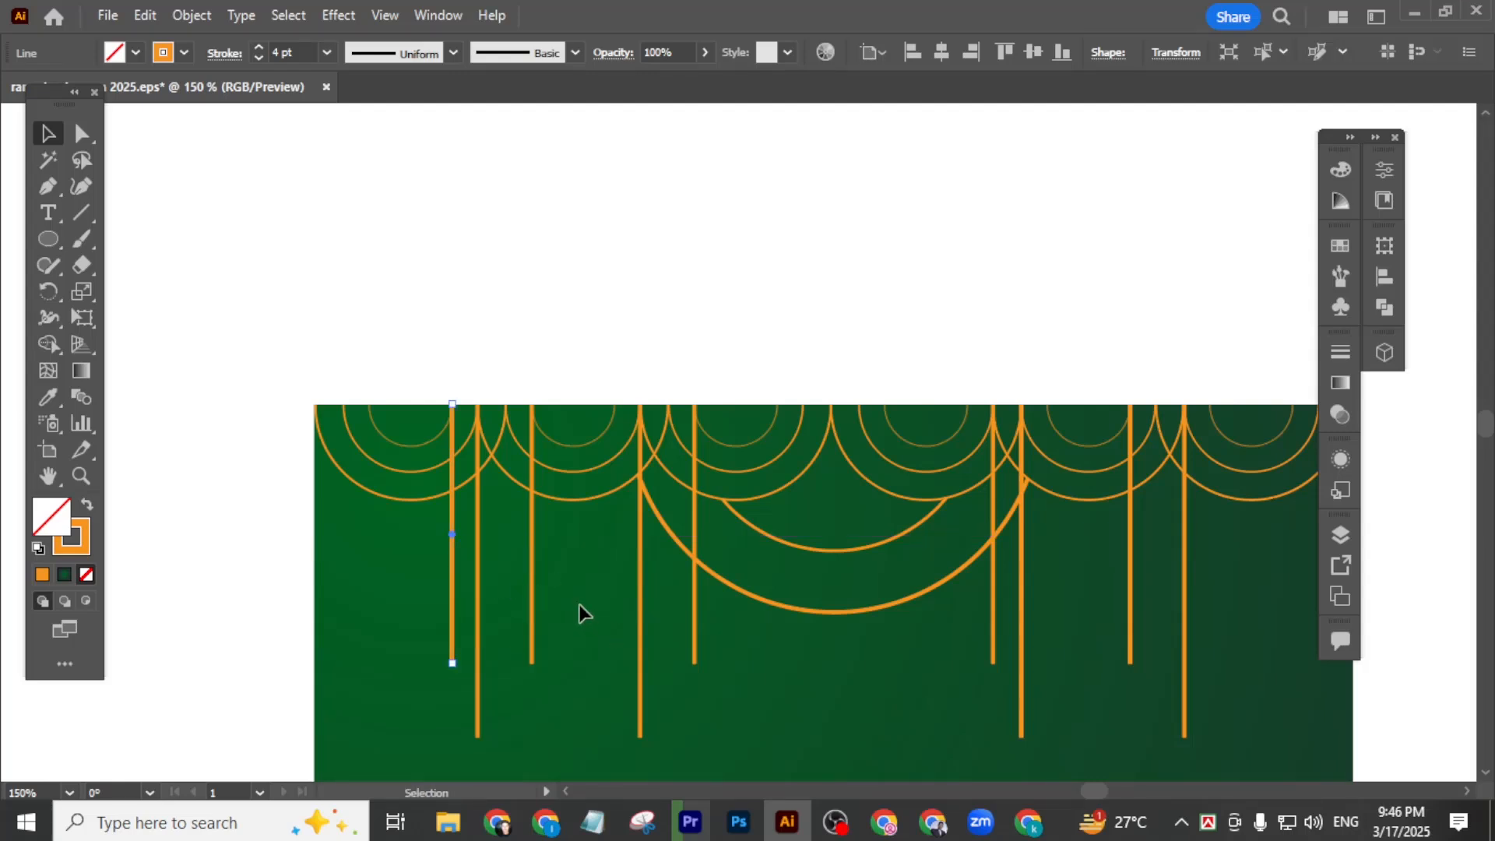
scroll(578, 604, "down", 1)
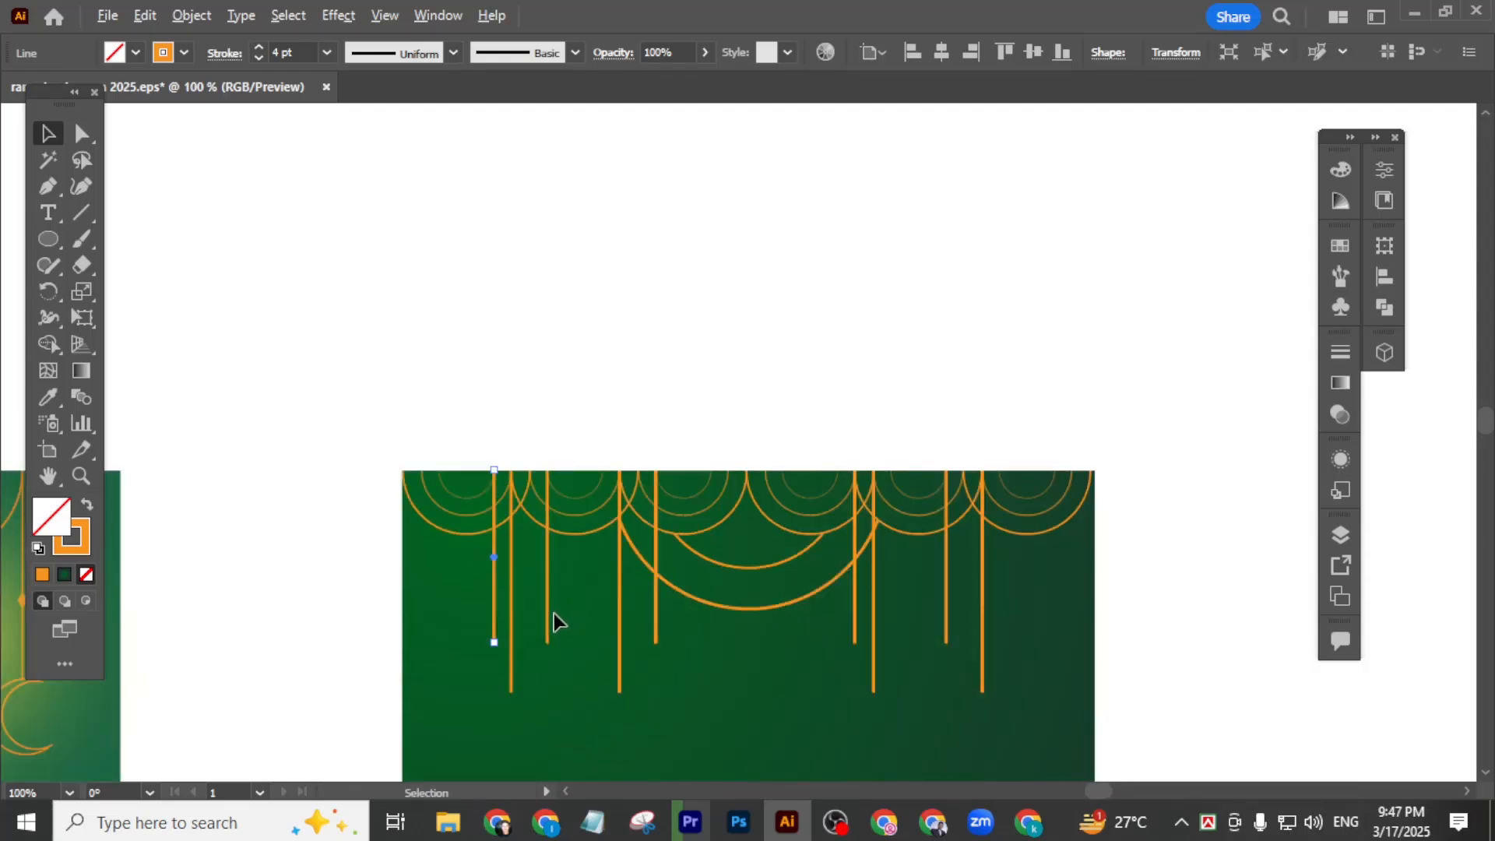
left_click_drag(495, 591, 440, 600)
left_click_drag(947, 589, 1056, 592)
left_click(1054, 690)
scroll(889, 644, "down", 2)
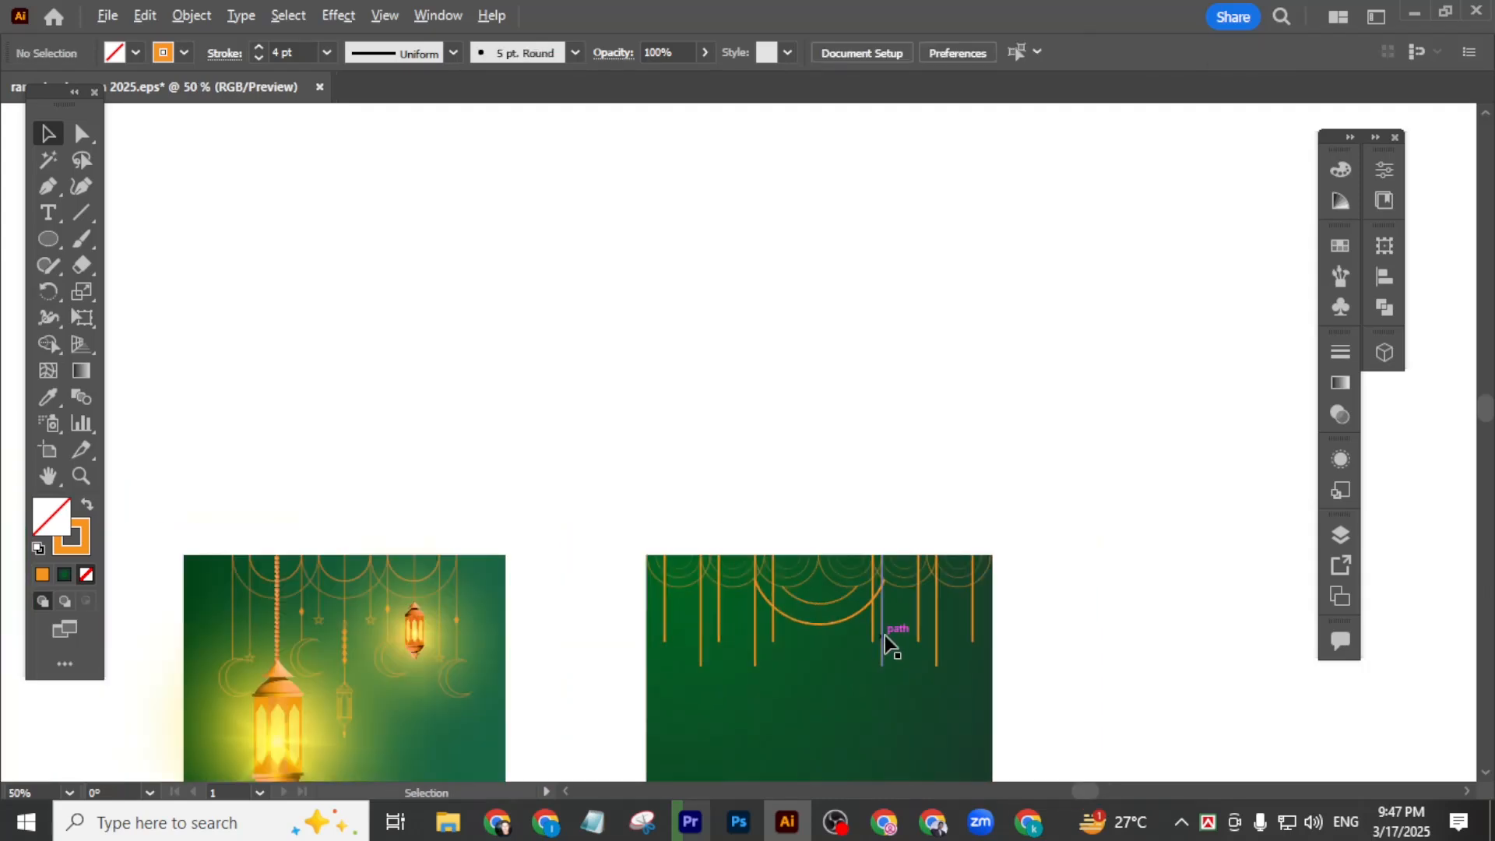
- Try moving the short line at the fourth semicircle inward toward the large central arcs, and undo the move
scroll(801, 578, "up", 1)
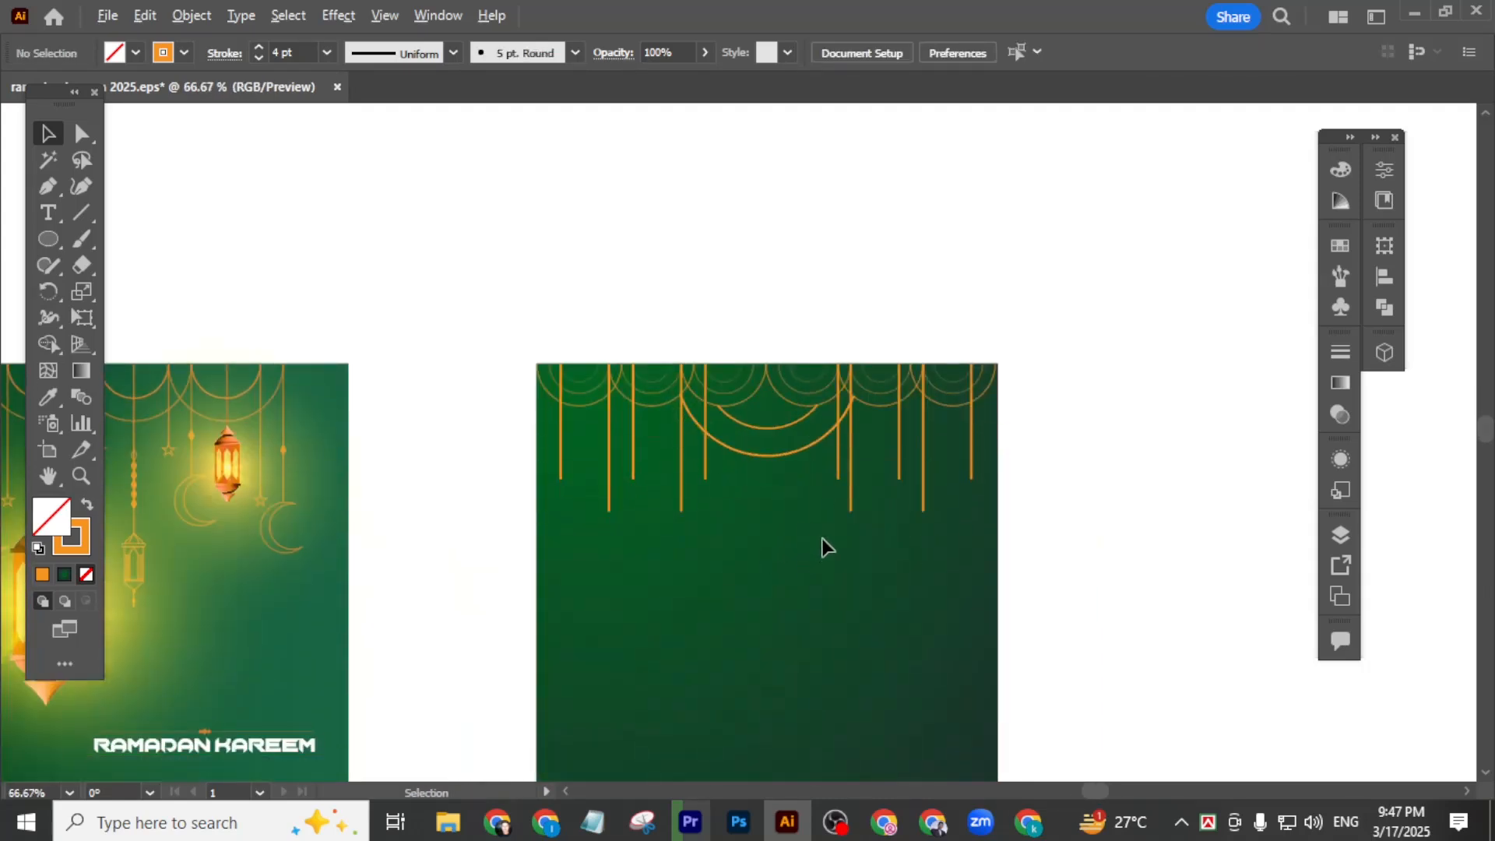
scroll(856, 436, "up", 1)
scroll(856, 467, "up", 2)
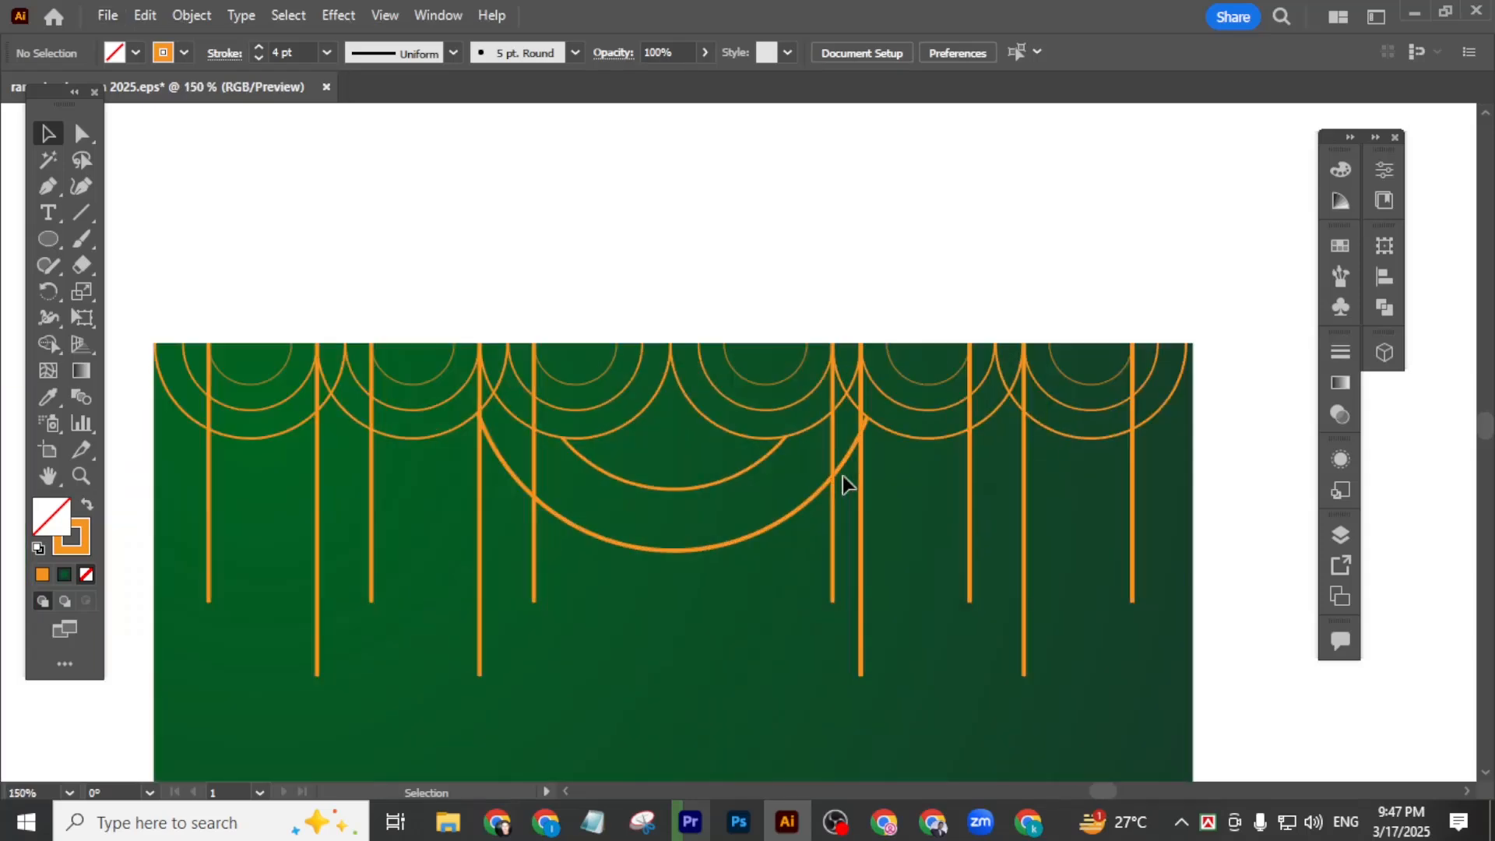
scroll(834, 465, "up", 1)
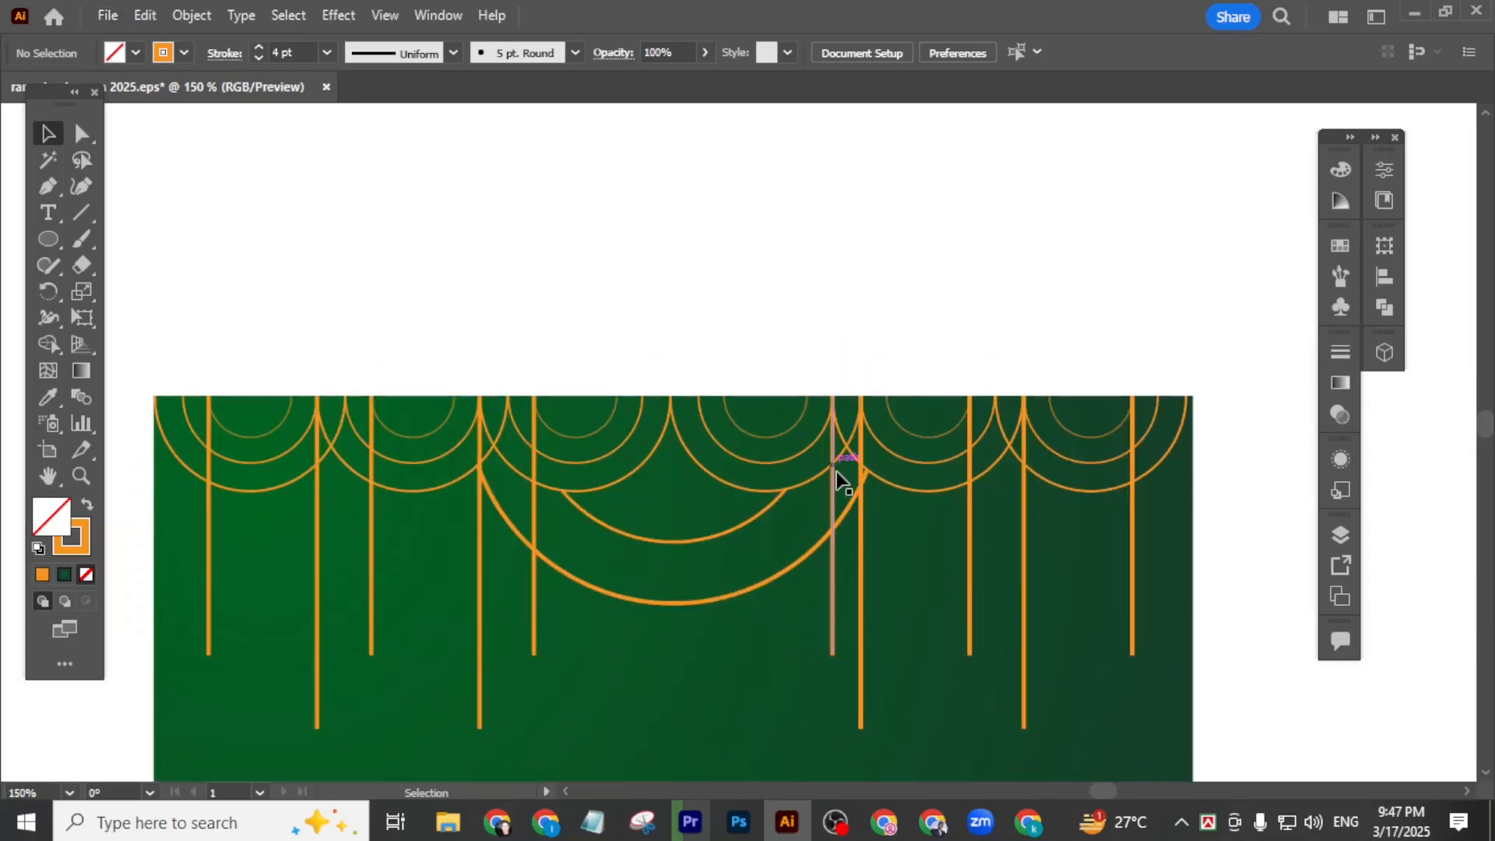
left_click_drag(829, 493, 806, 502)
left_click(701, 671)
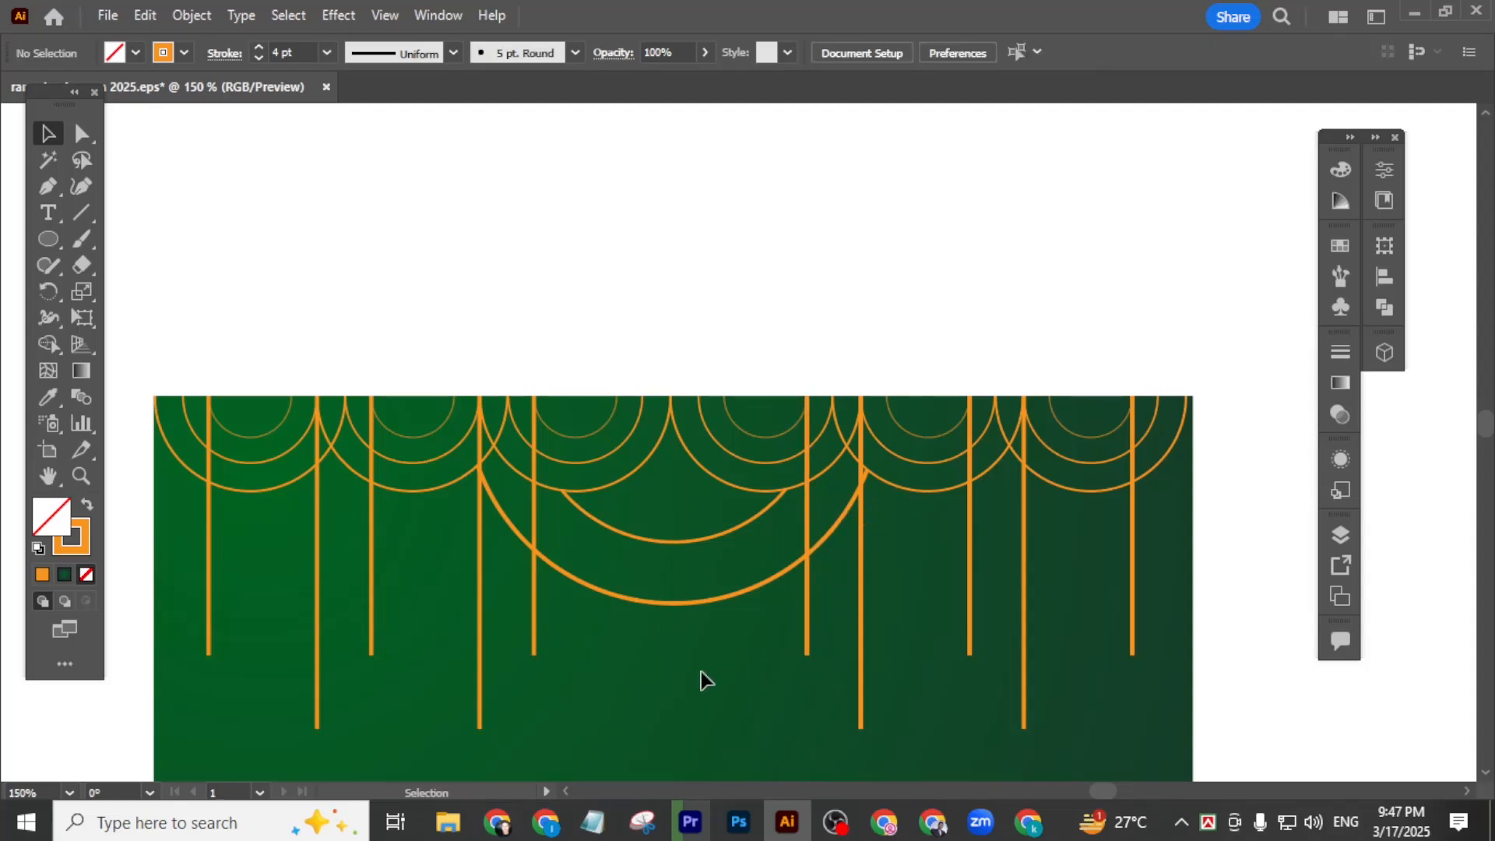
scroll(703, 671, "down", 1, "alt")
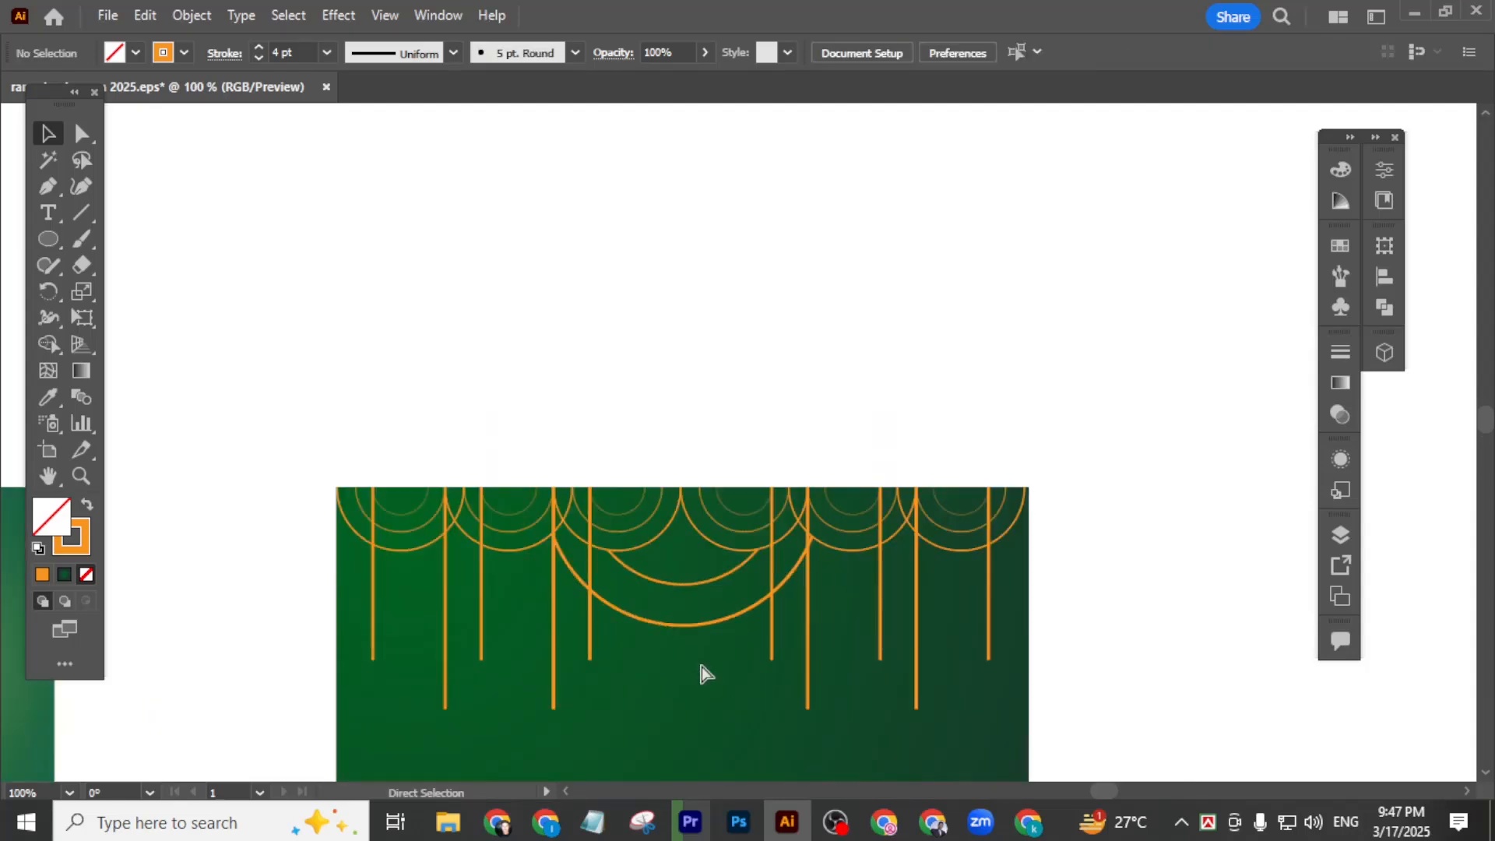
key("ctrl+z")
- Move the long line between the fourth and fifth semicircles slightly outward, away from the large central arcs
left_click_drag(807, 596, 823, 601)
left_click(765, 681)
scroll(764, 654, "down", 1)
scroll(794, 670, "down", 2, "alt")
scroll(801, 554, "down", 2)
scroll(868, 514, "up", 1, "alt")
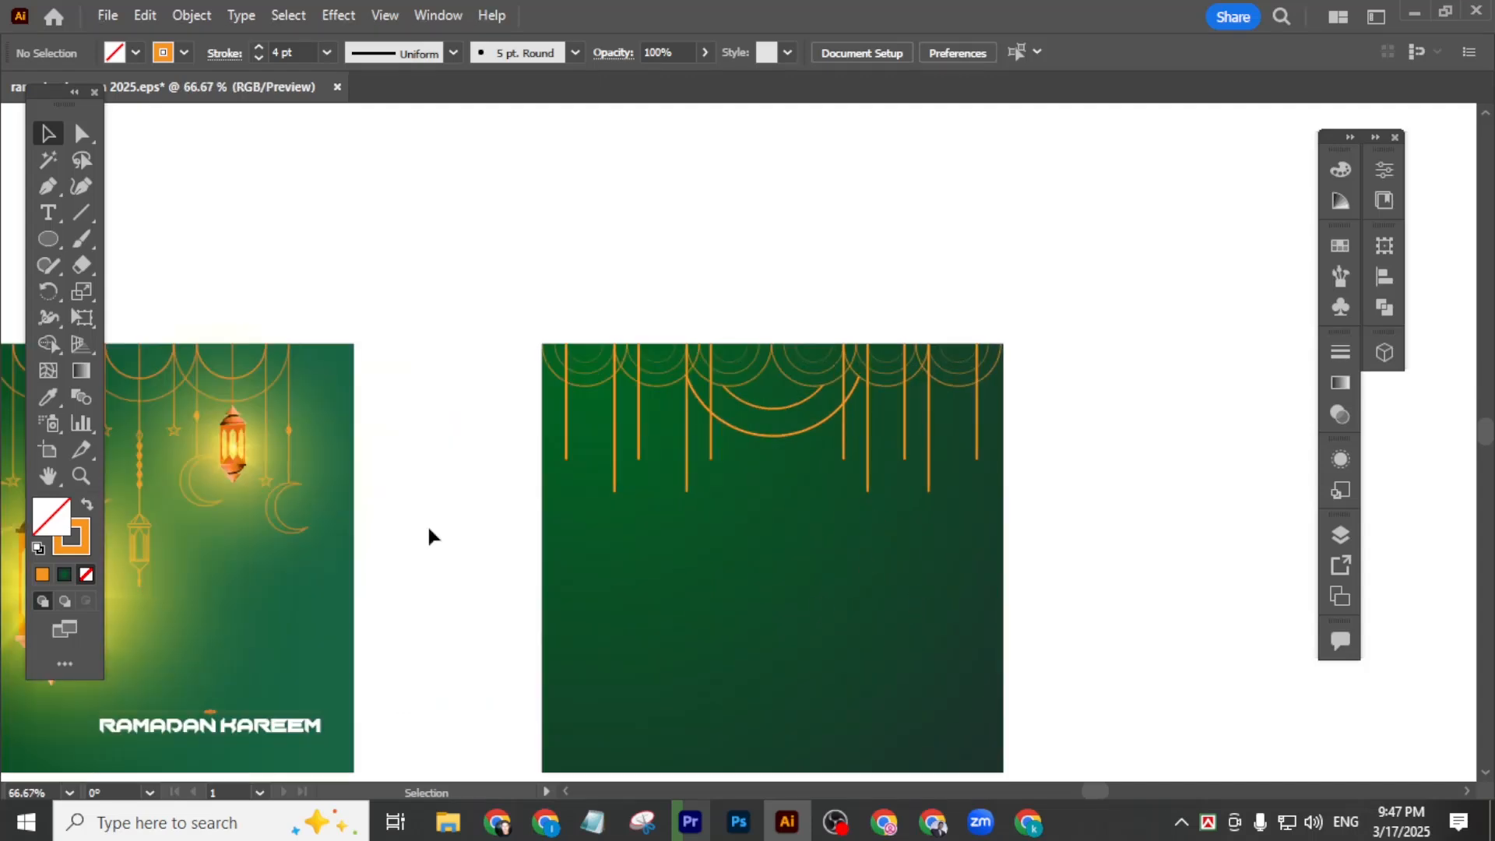
- Lengthen all the hanging lines downward together by moving only their lower end points
left_click(82, 134)
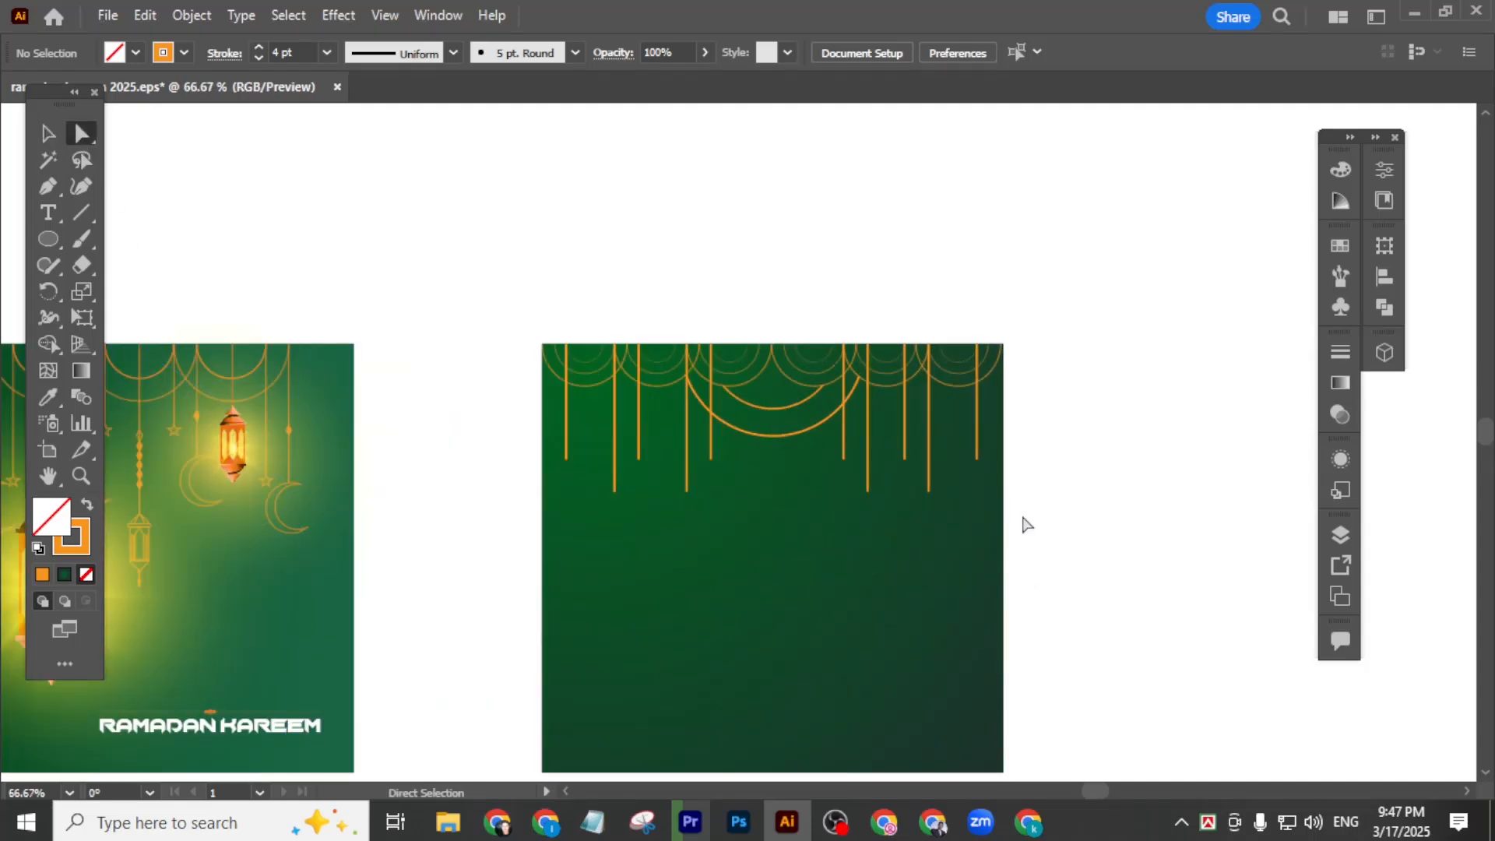
left_click_drag(1032, 512, 796, 460)
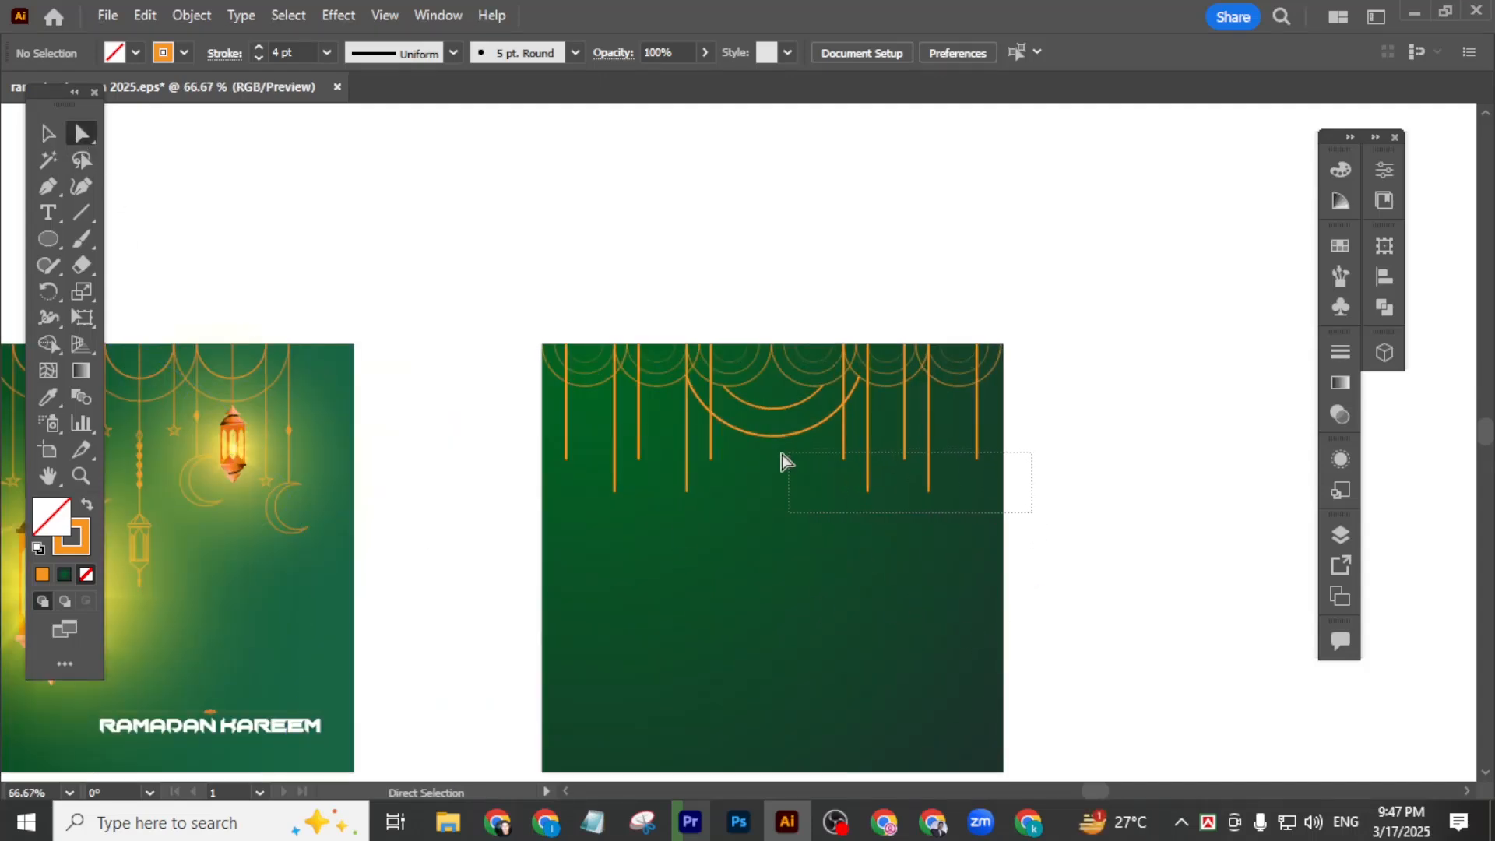
left_click_drag(559, 428, 511, 461)
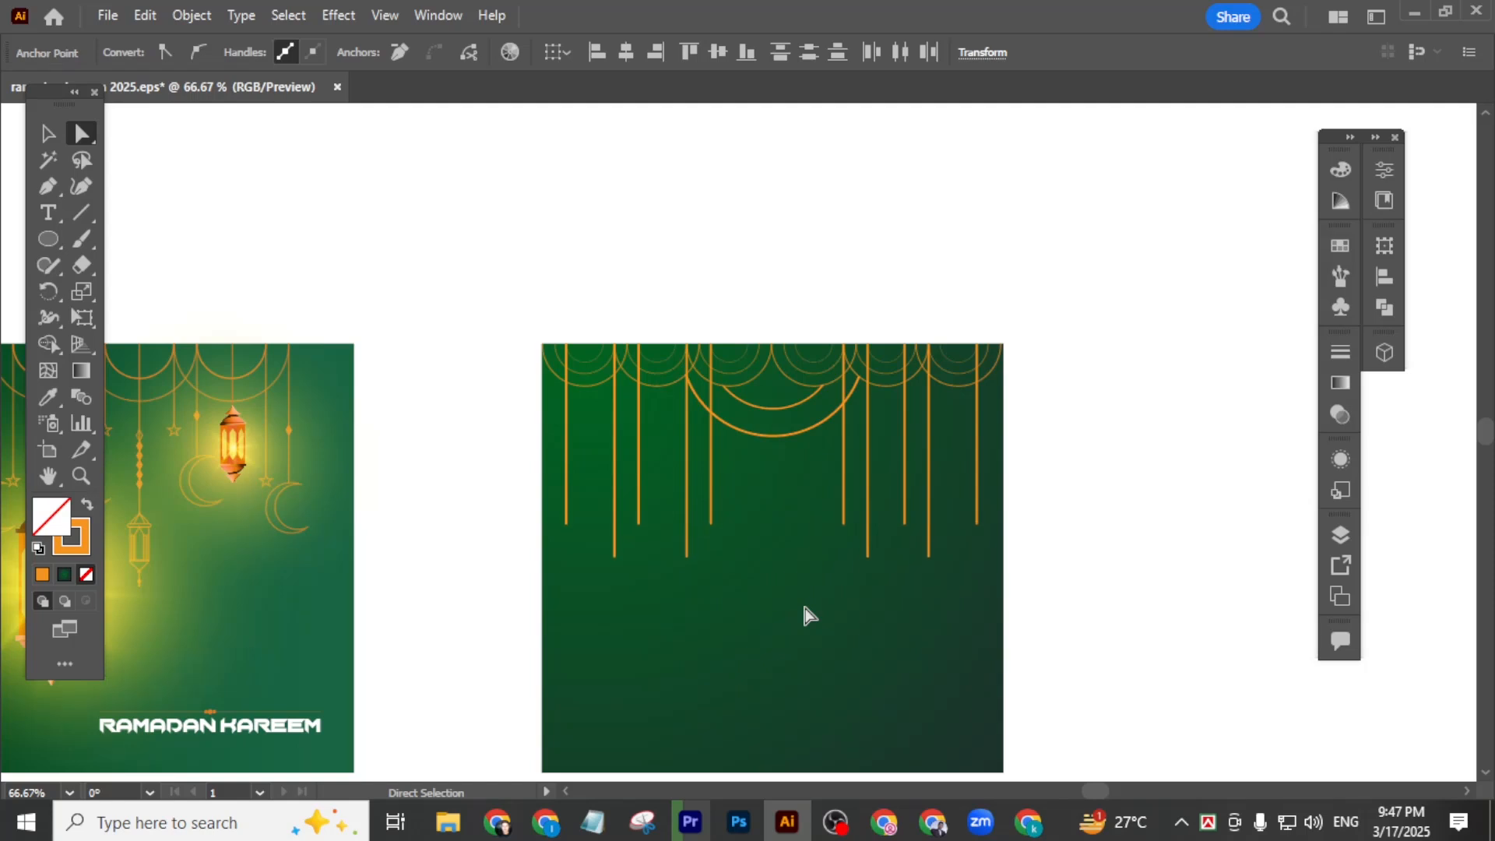
scroll(804, 615, "down", 2)
left_click(883, 576)
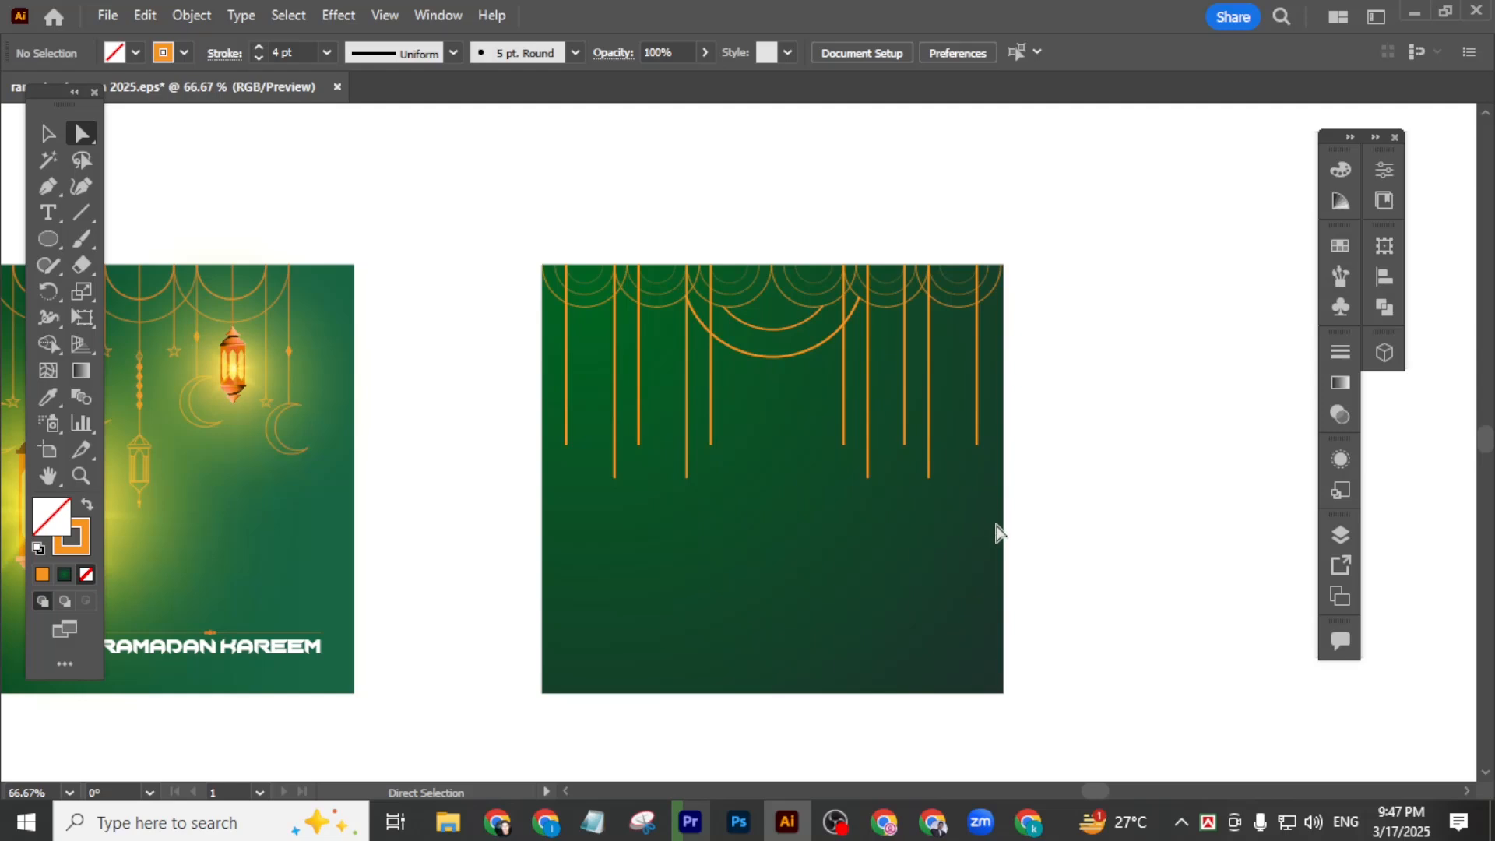
- Extend the lower ends of the three rightmost and three leftmost hanging lines, stretching the left group slightly farther
left_click_drag(996, 525, 897, 434)
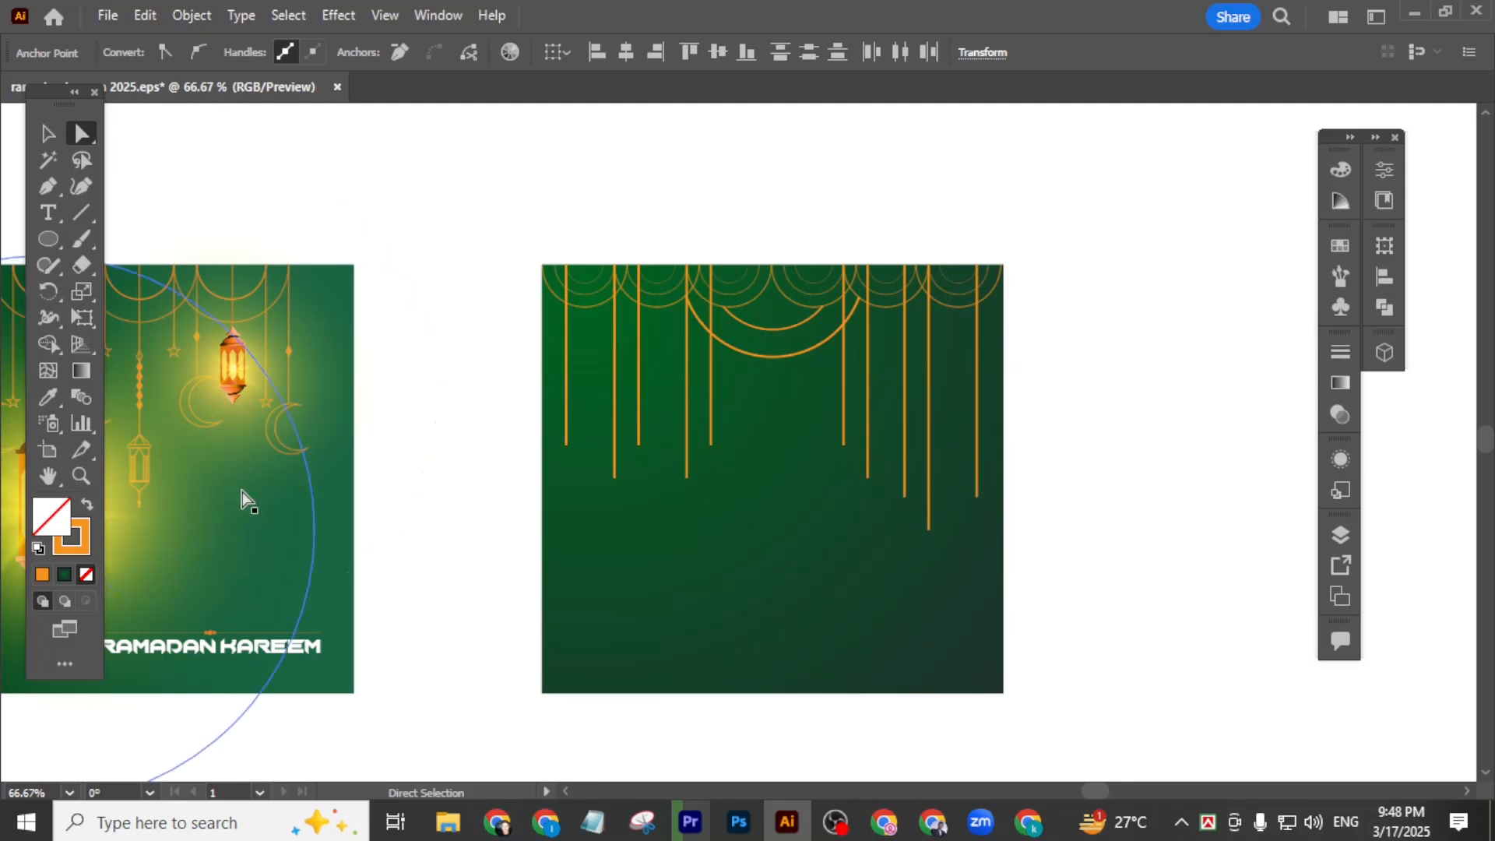
left_click_drag(651, 483, 536, 429)
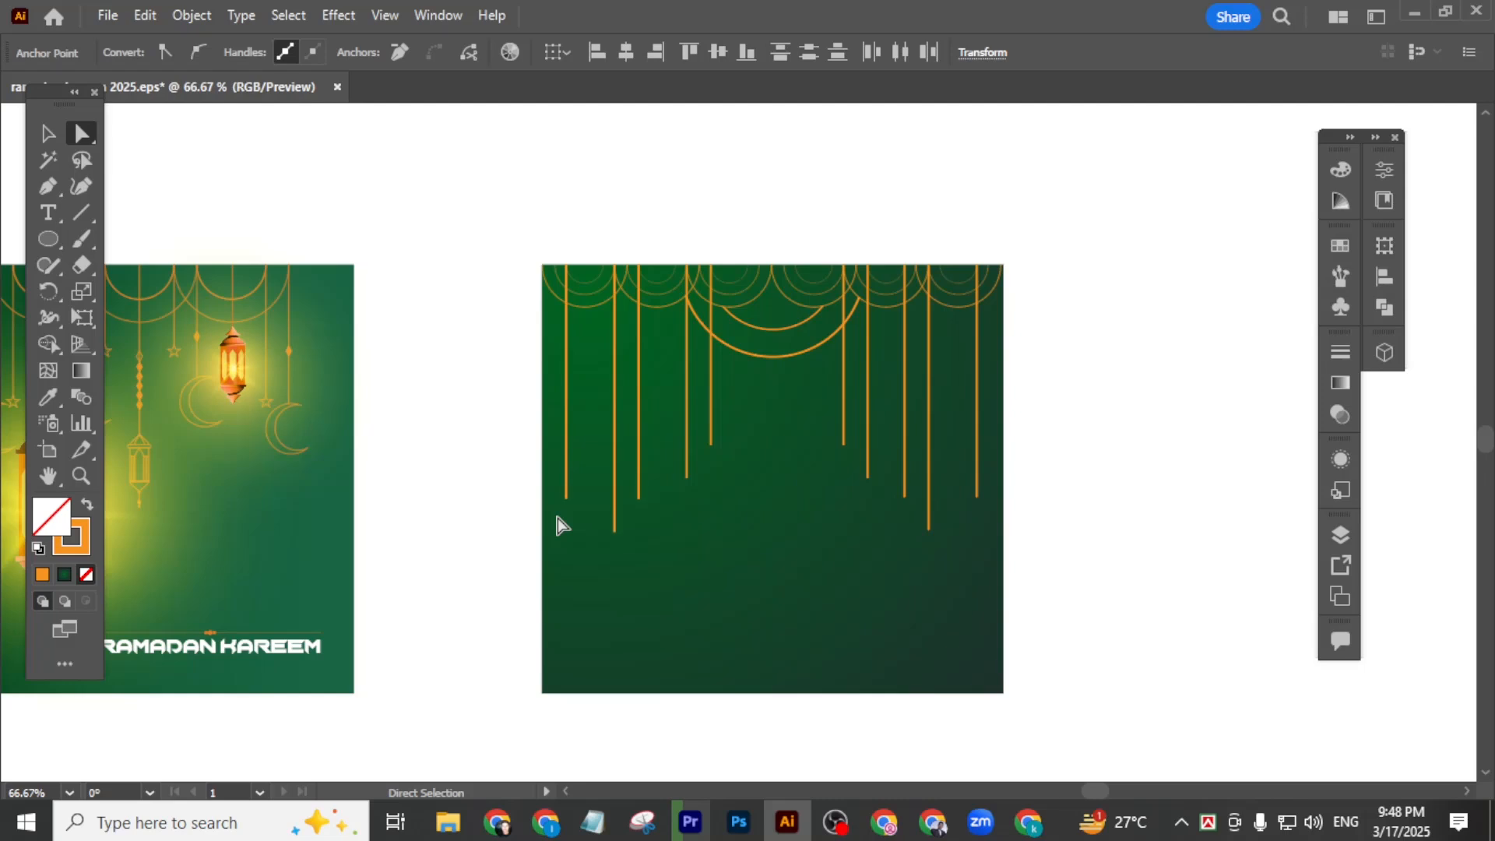
key("shift+Down")
left_click(54, 139)
left_click(1085, 432)
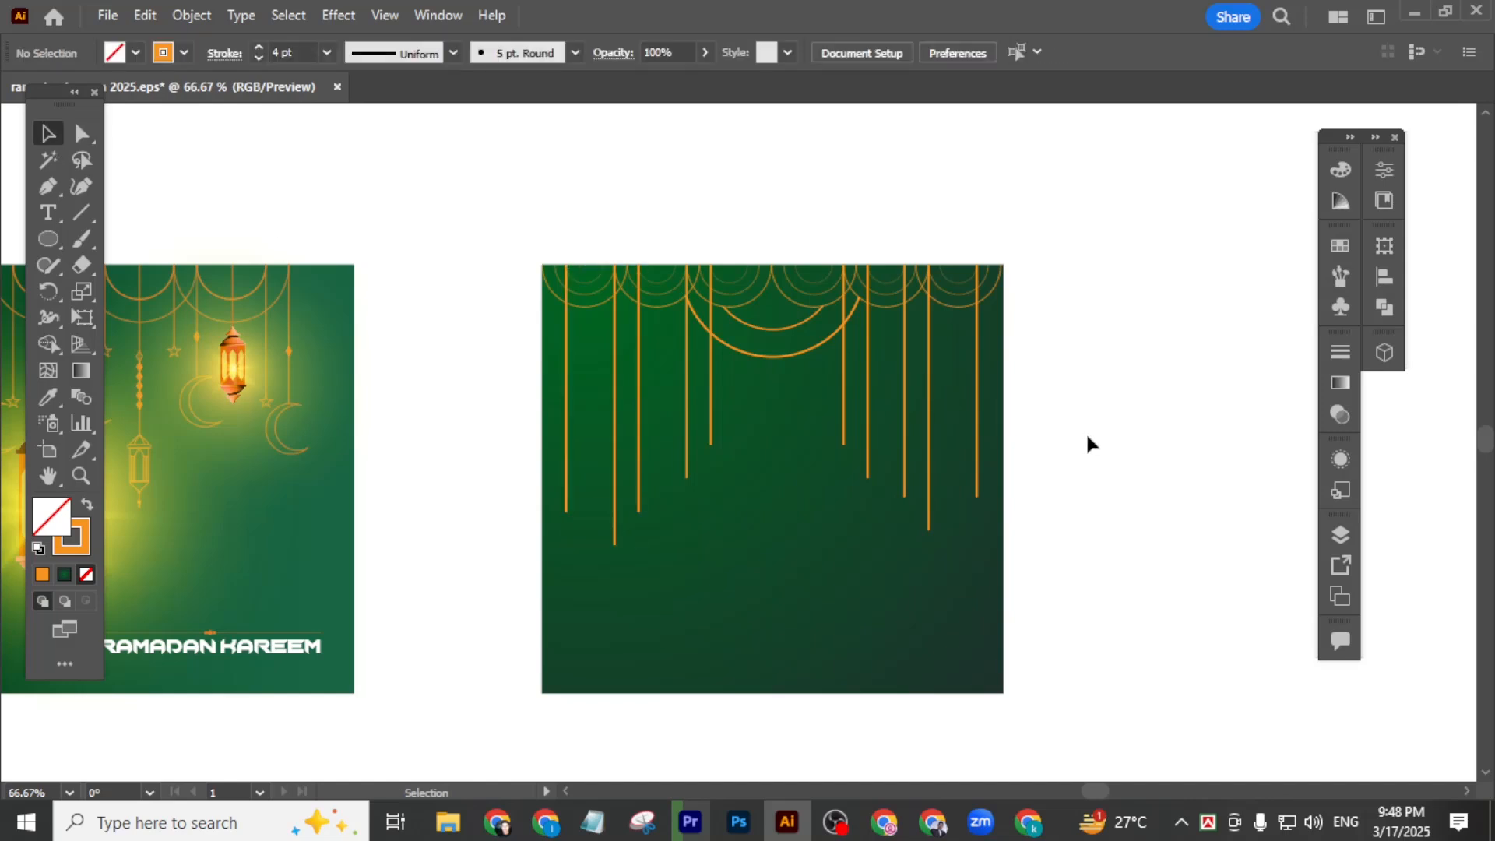
- Duplicate the long line between the fifth and sixth semicircles and place the copy at the centre of the large arcs
scroll(1077, 465, "left", 1)
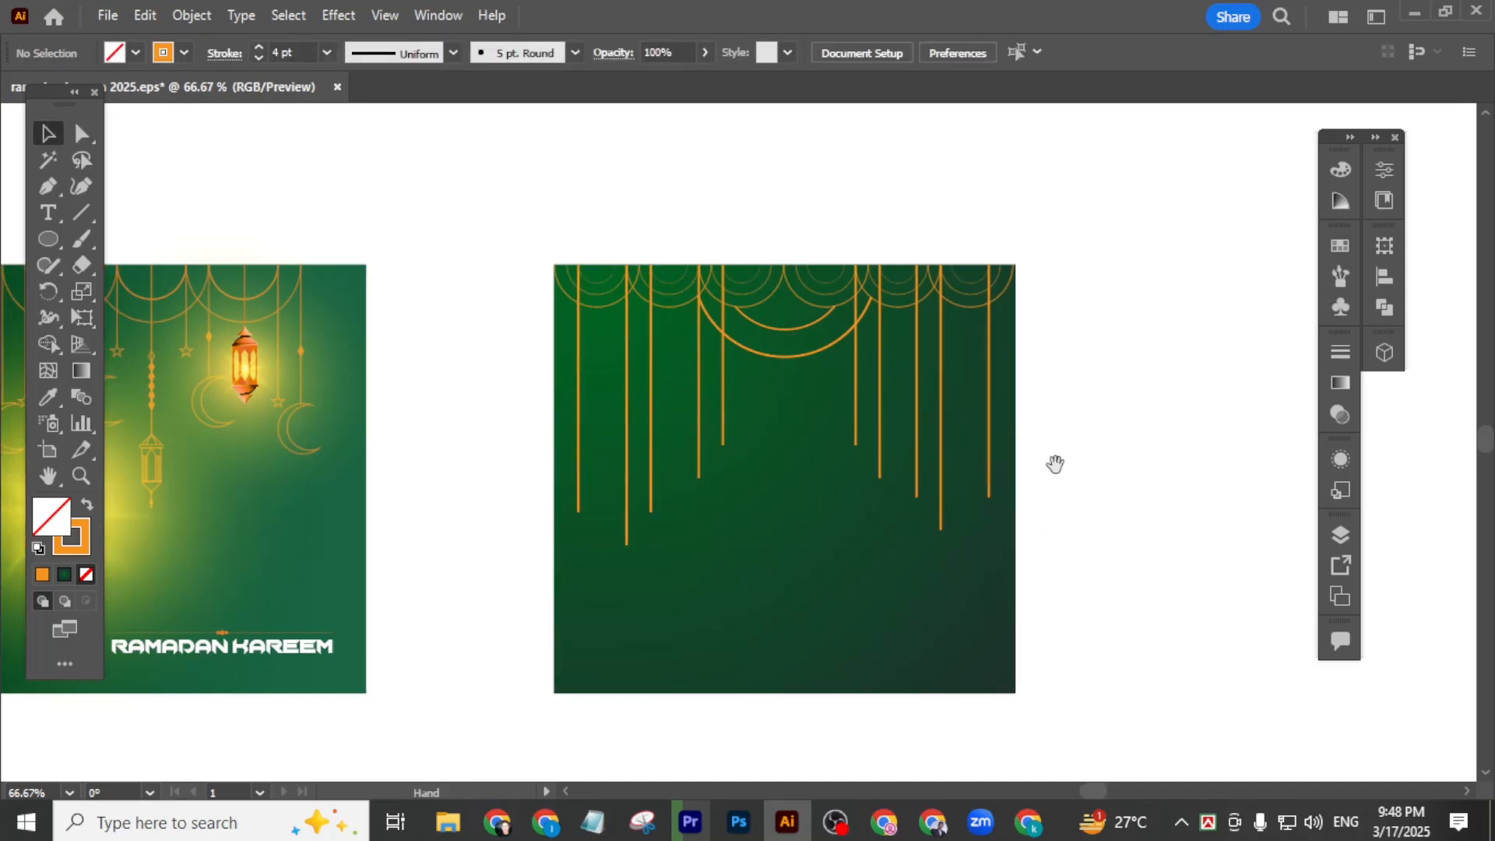
left_click(937, 446)
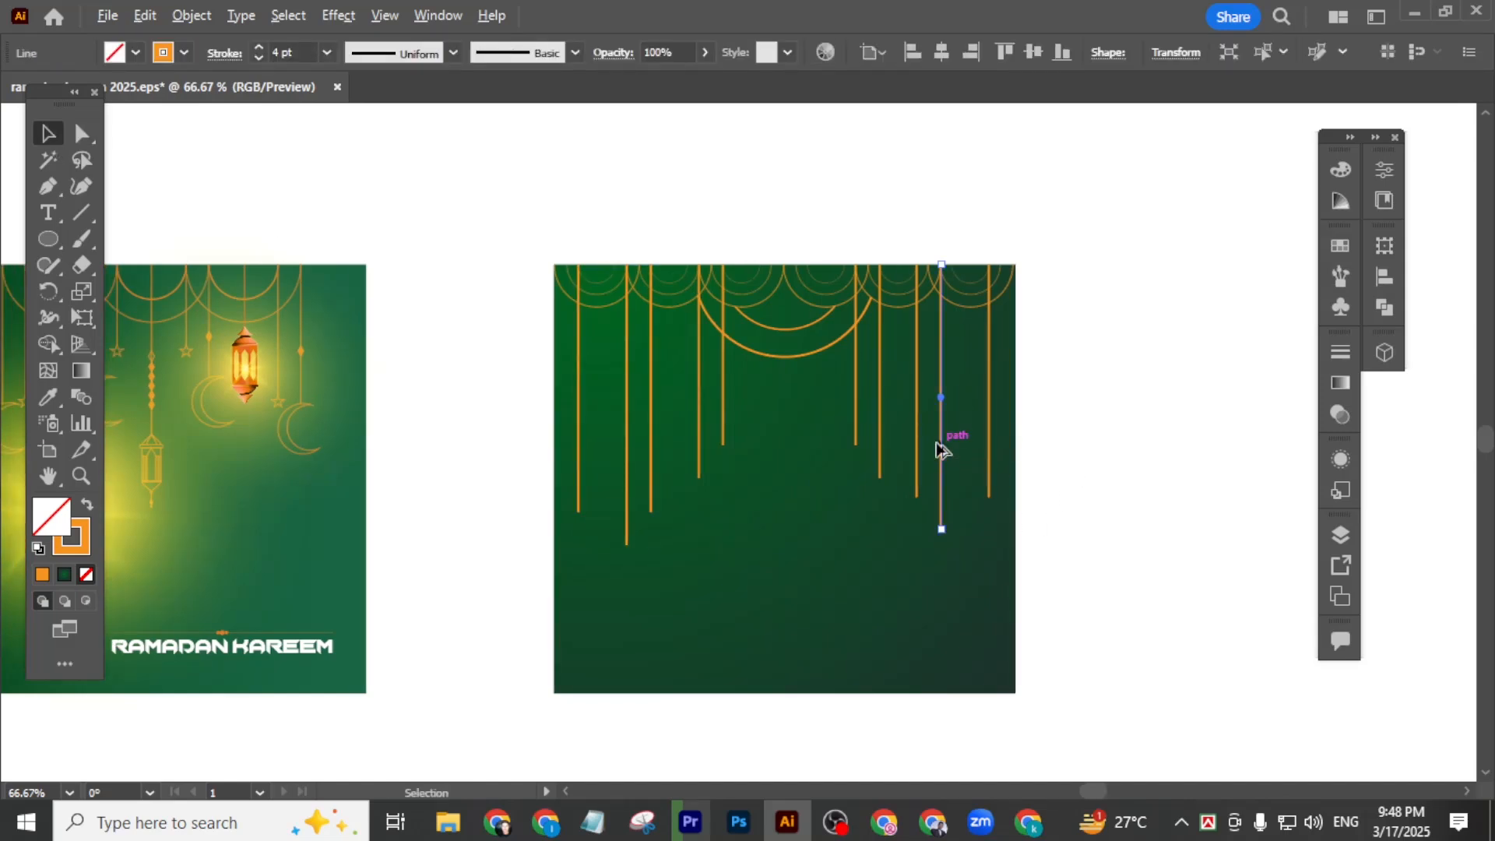
left_click_drag(938, 450, 795, 437)
left_click_drag(788, 440, 789, 442)
left_click(1085, 486)
scroll(1085, 484, "down", 1)
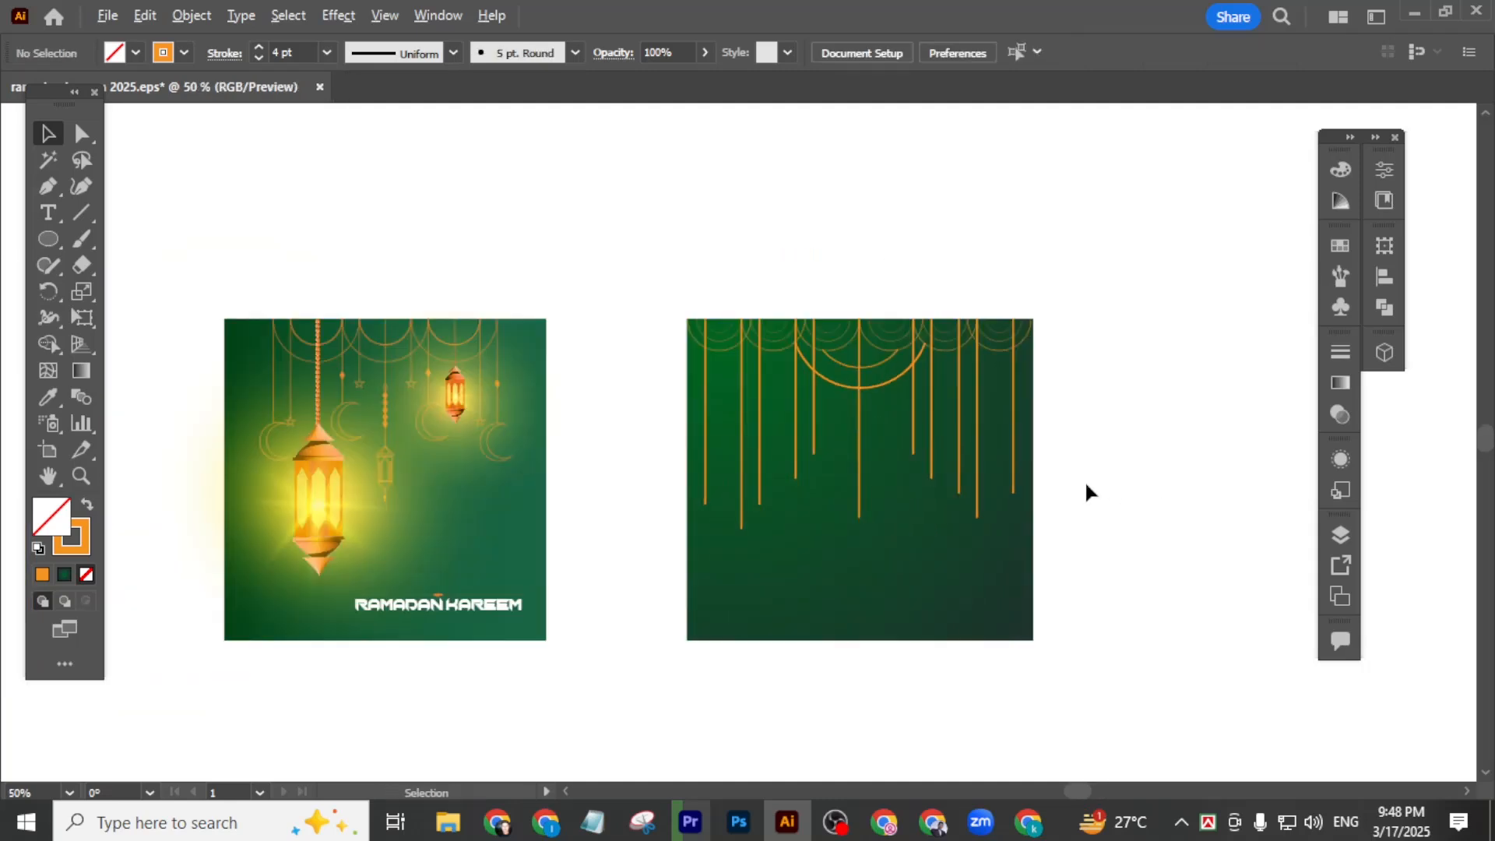
- Draw an orange outlined circle with no fill on the empty green area below the hanging lines
key("space")
left_click_drag(1119, 486, 1087, 492)
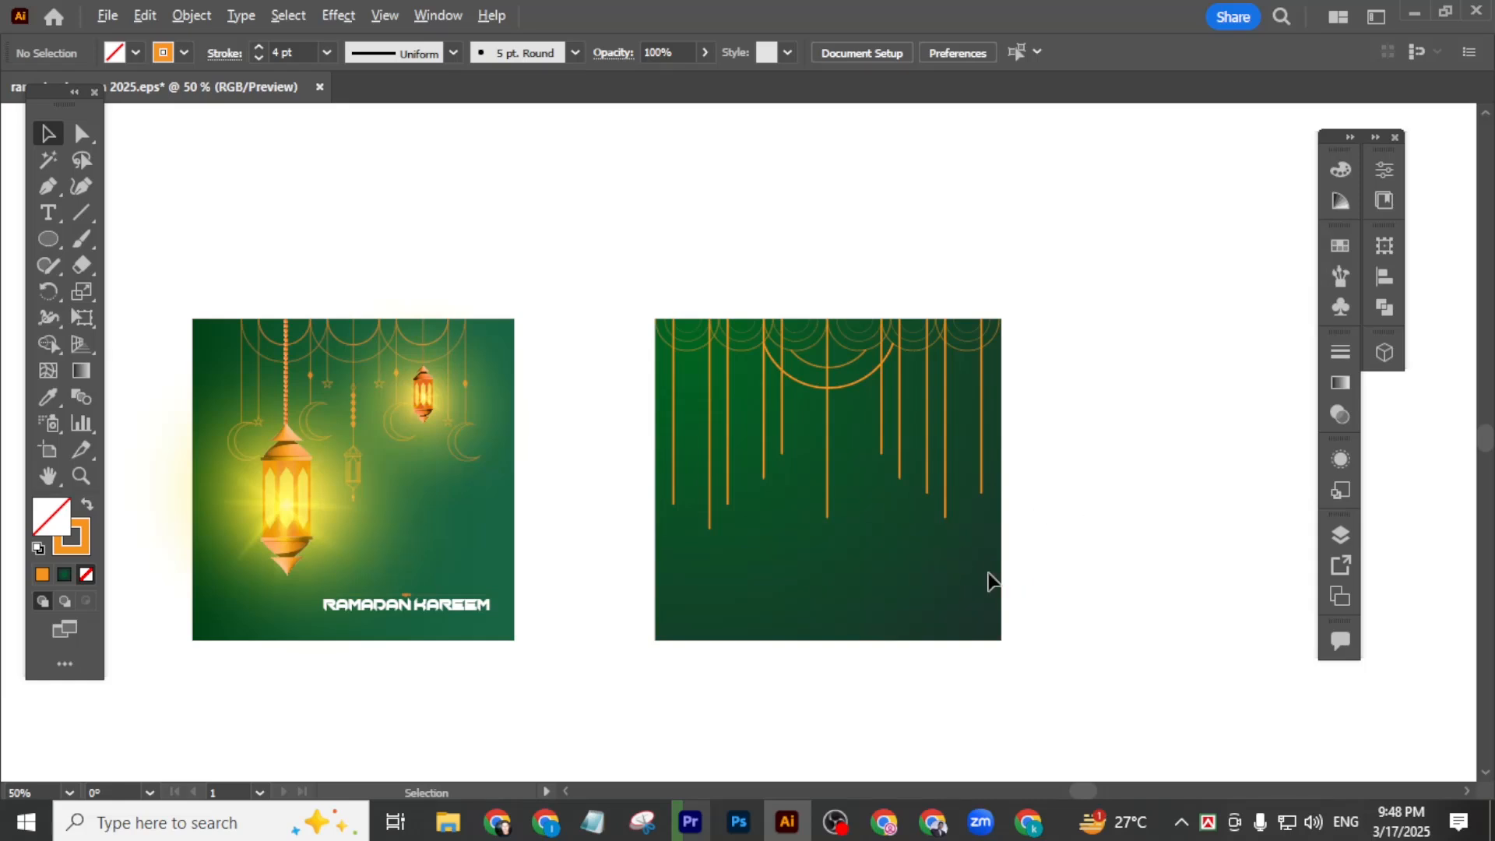
scroll(989, 580, "up", 1)
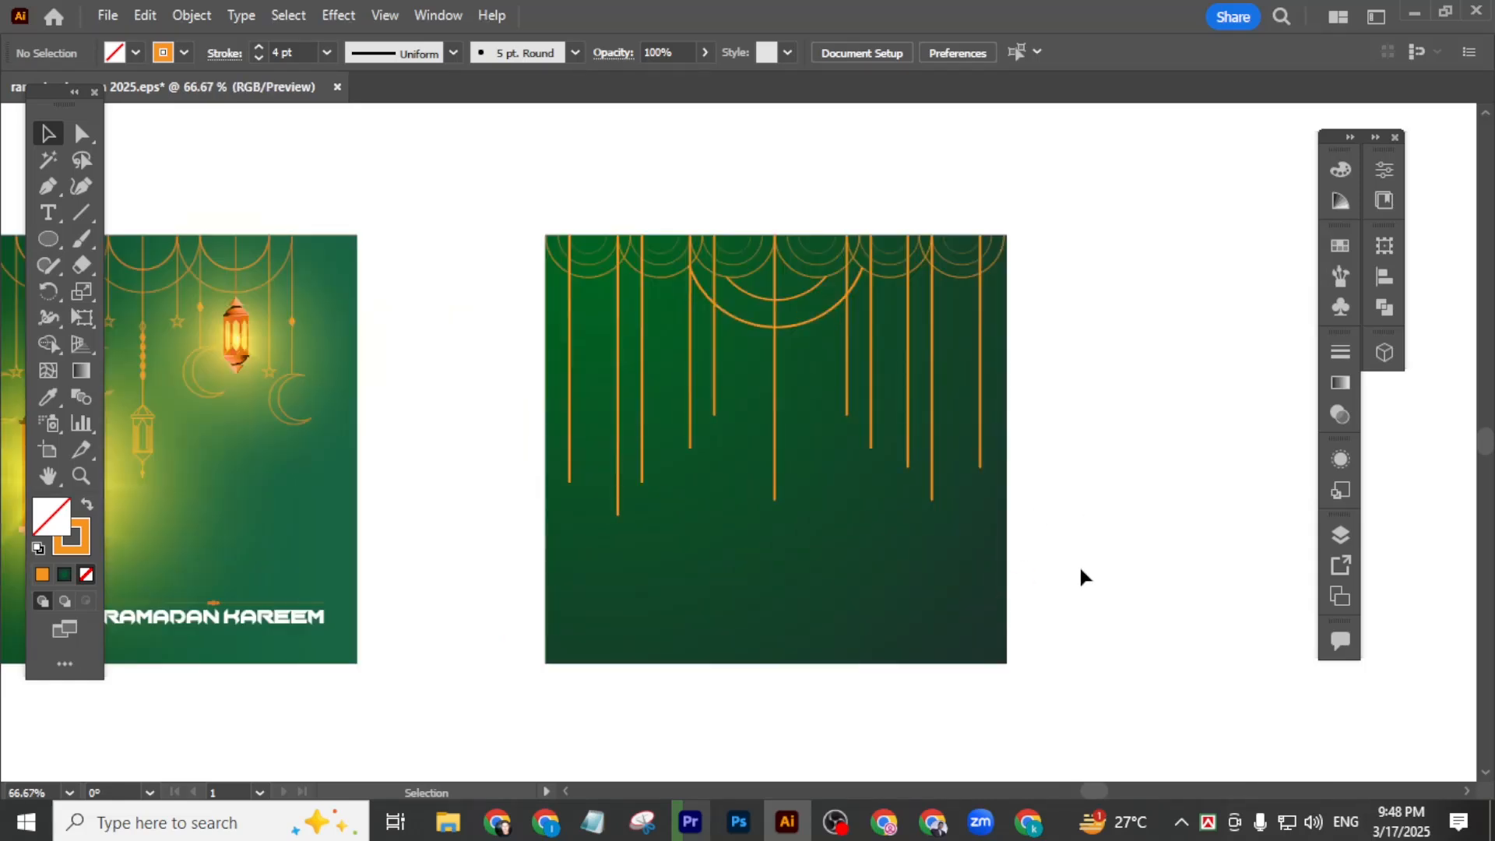
key("space")
mouse_move(888, 534)
left_mouse_down()
mouse_move(964, 524)
mouse_move(983, 550)
mouse_move(884, 560)
left_mouse_up()
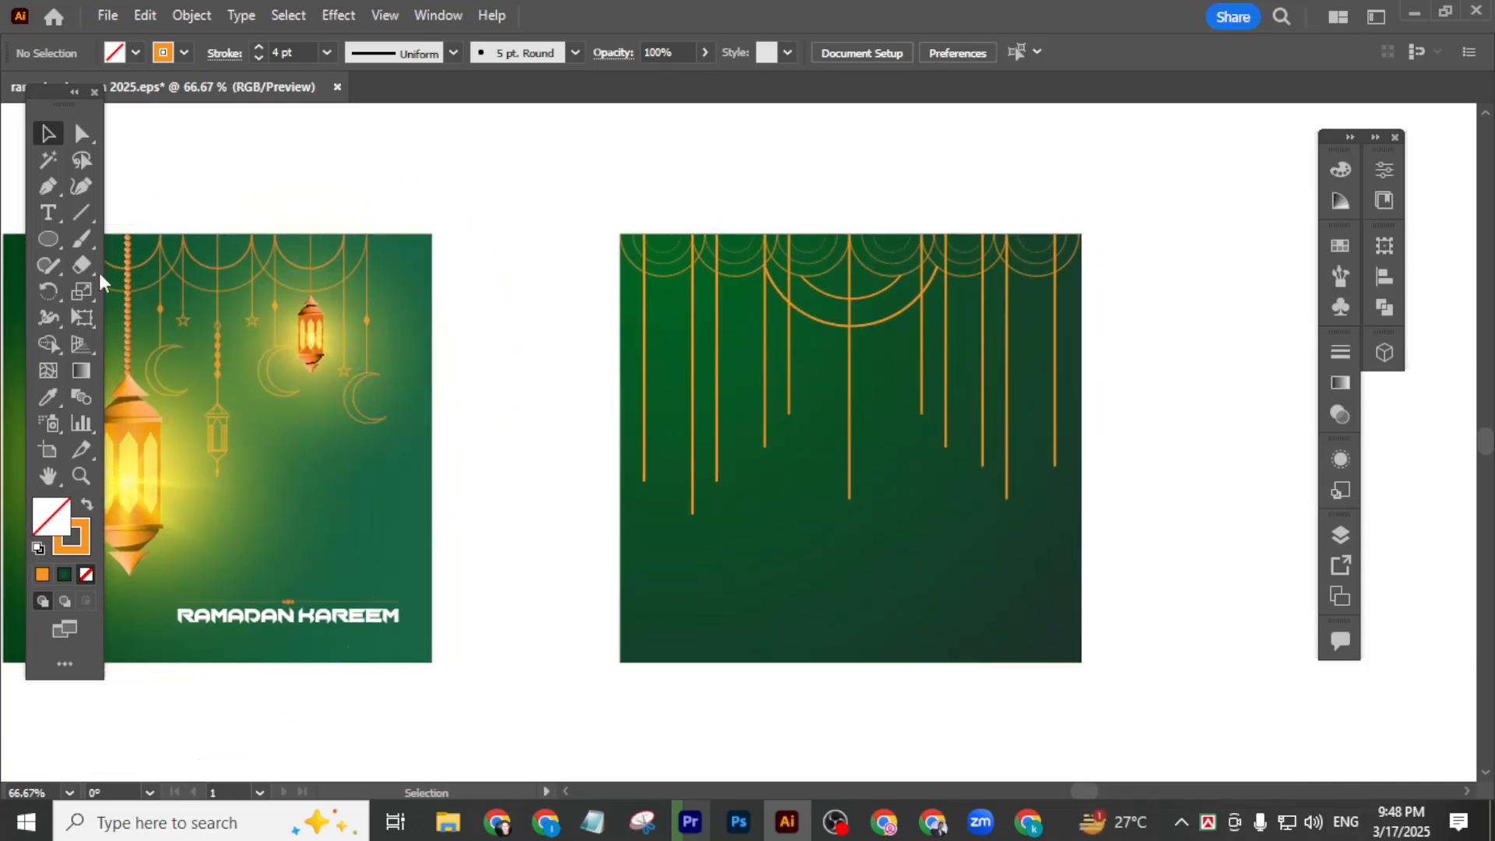
left_click(57, 242)
scroll(804, 572, "up", 1)
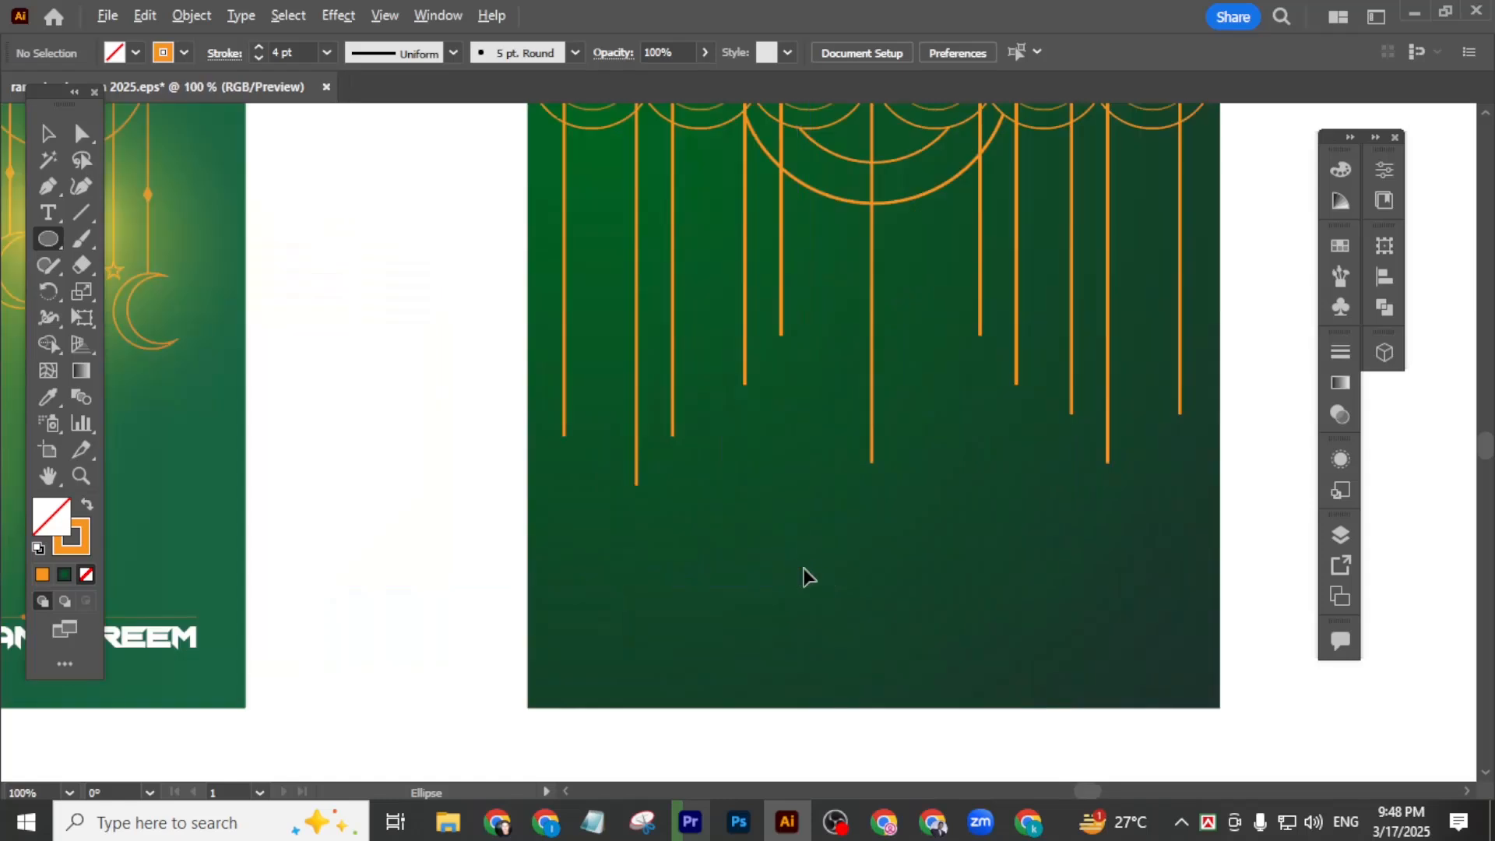
left_click_drag(726, 537, 792, 608)
left_click(47, 133)
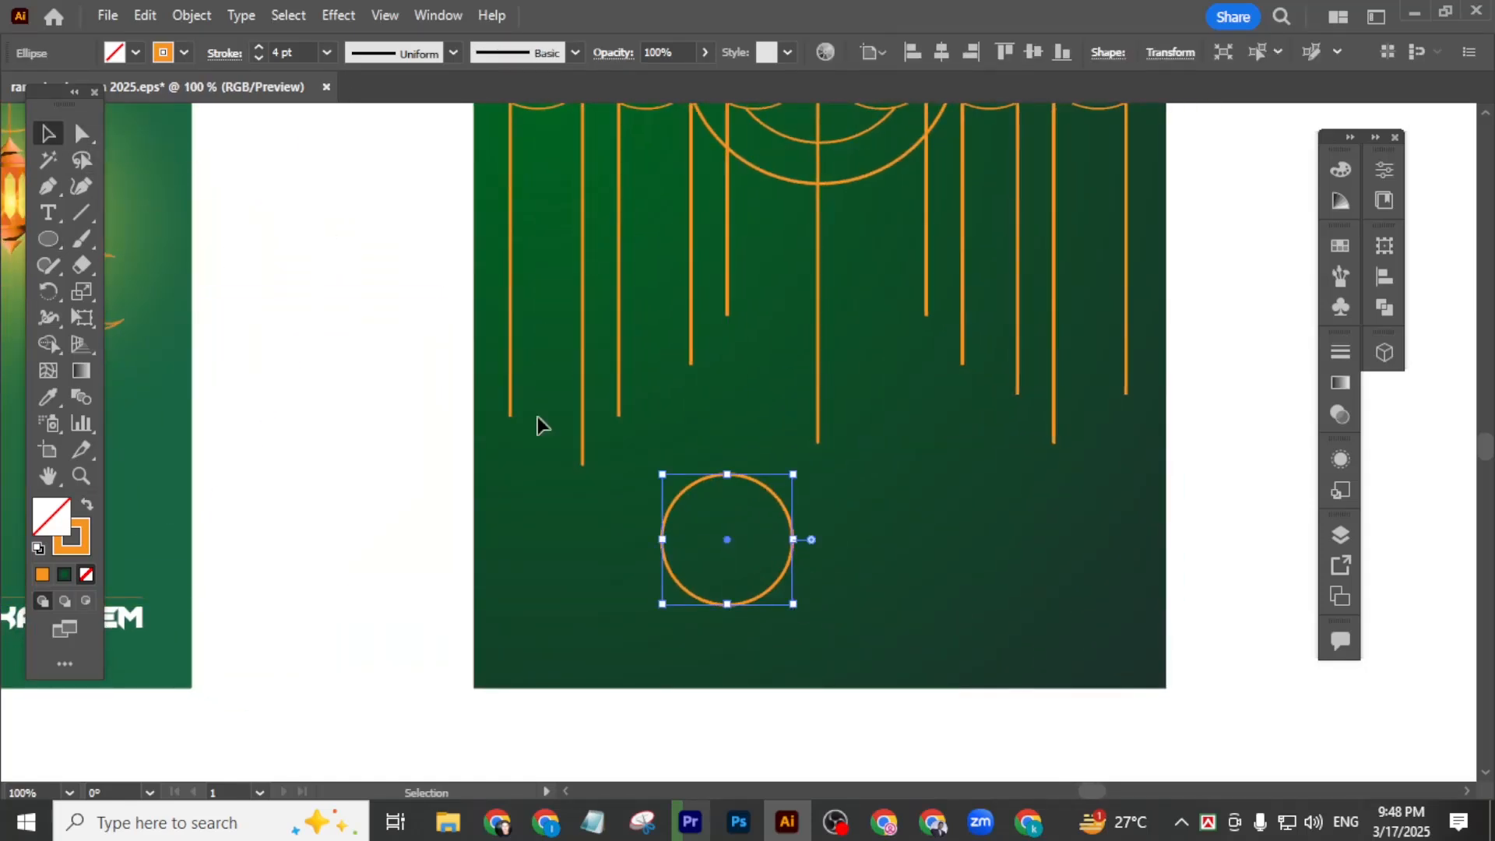
- Add a slightly smaller copy of the circle inside it, offset toward the upper right to form a crescent outline
left_click_drag(789, 514, 795, 470)
left_click(844, 564)
scroll(815, 591, "up", 2)
- Set the smaller inner circle's stroke weight to 0.75 pt
left_click_drag(830, 594, 733, 524)
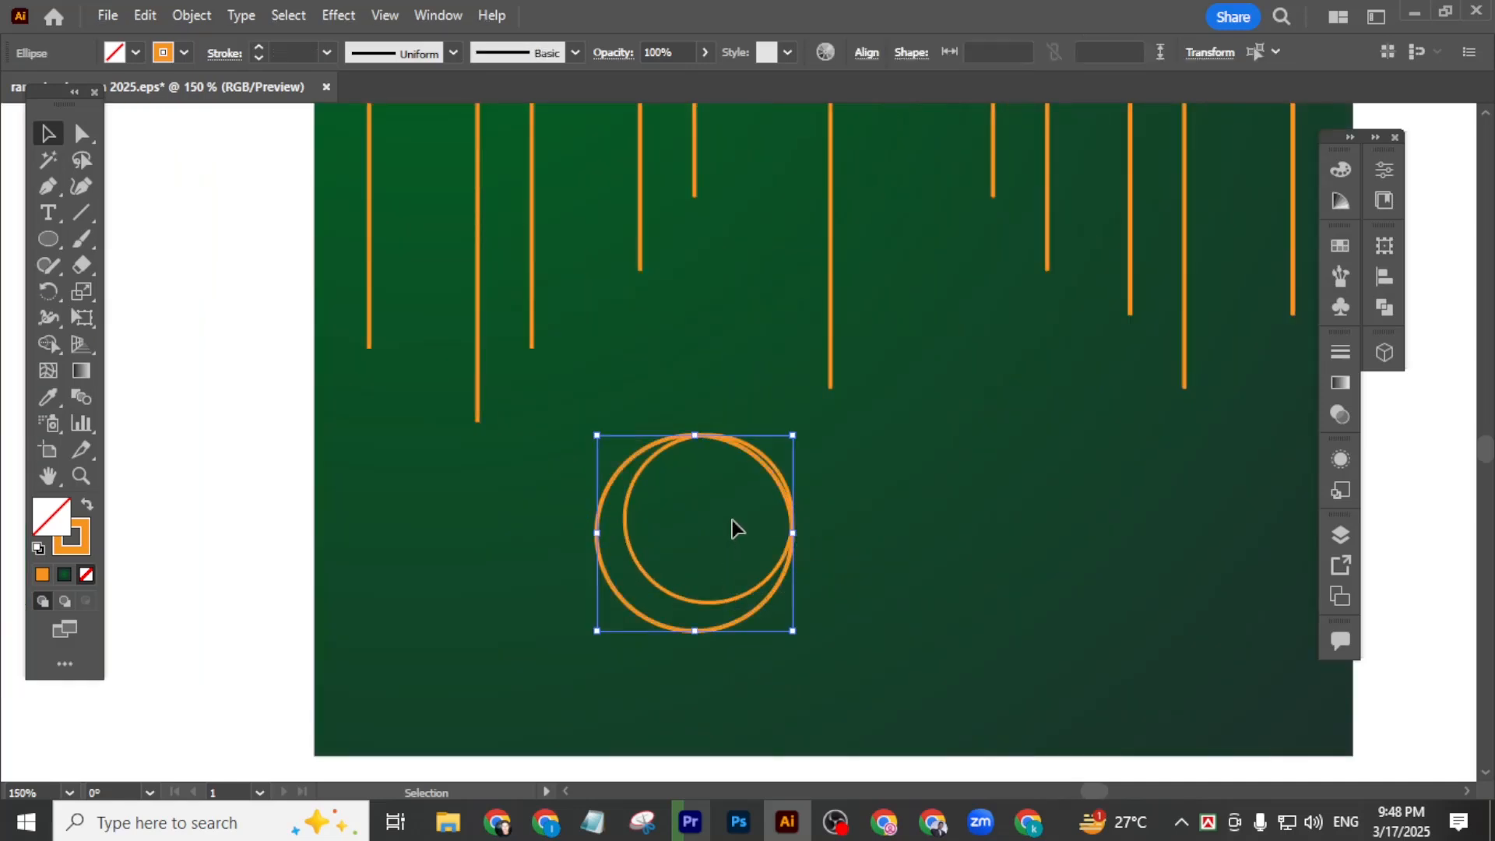
left_click(287, 52)
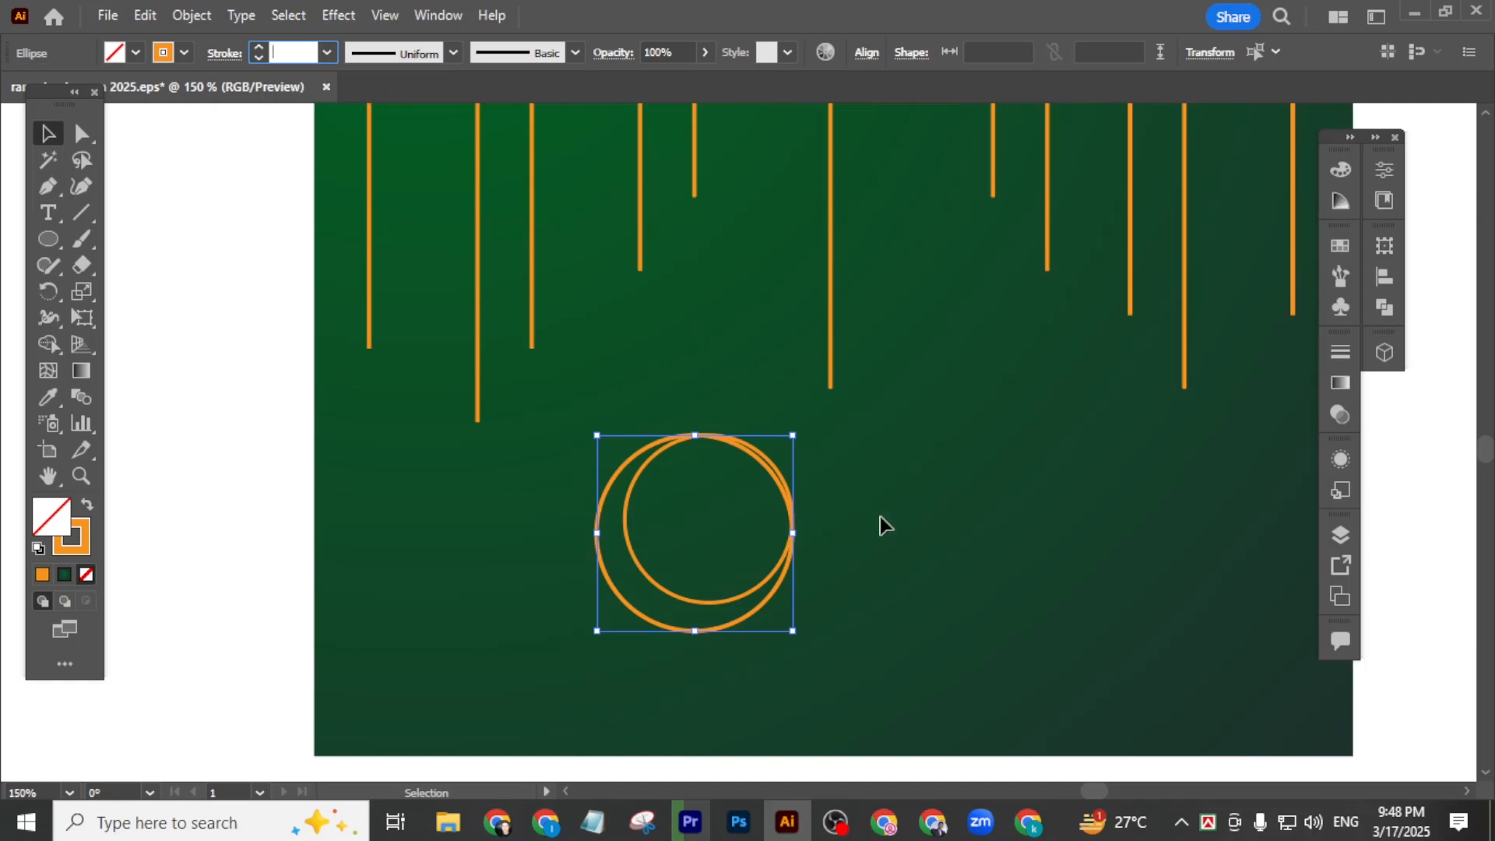
left_click(940, 575)
left_click(725, 601)
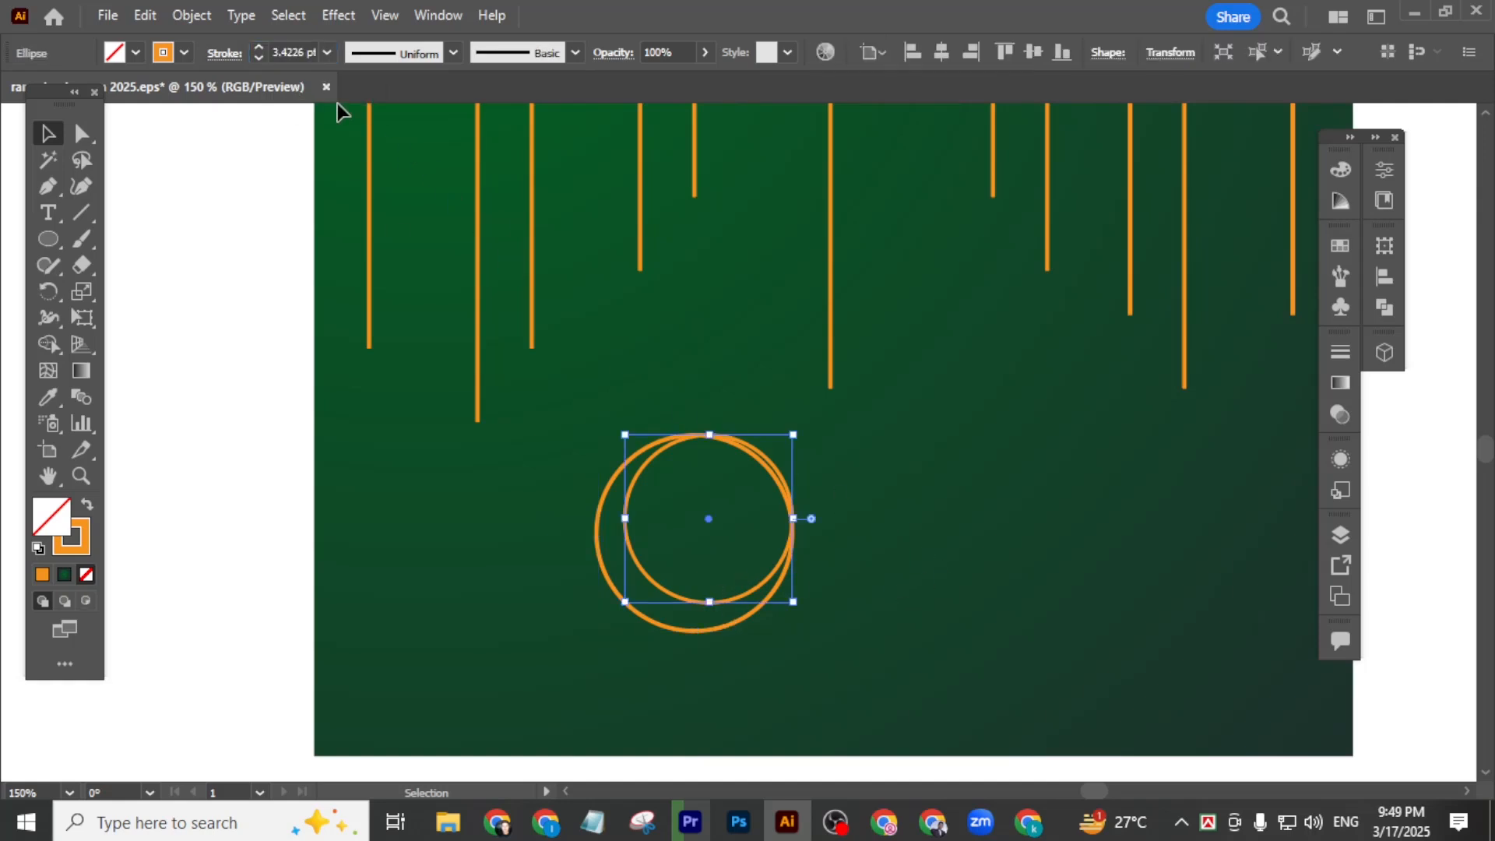
scroll(294, 53, "down", 3)
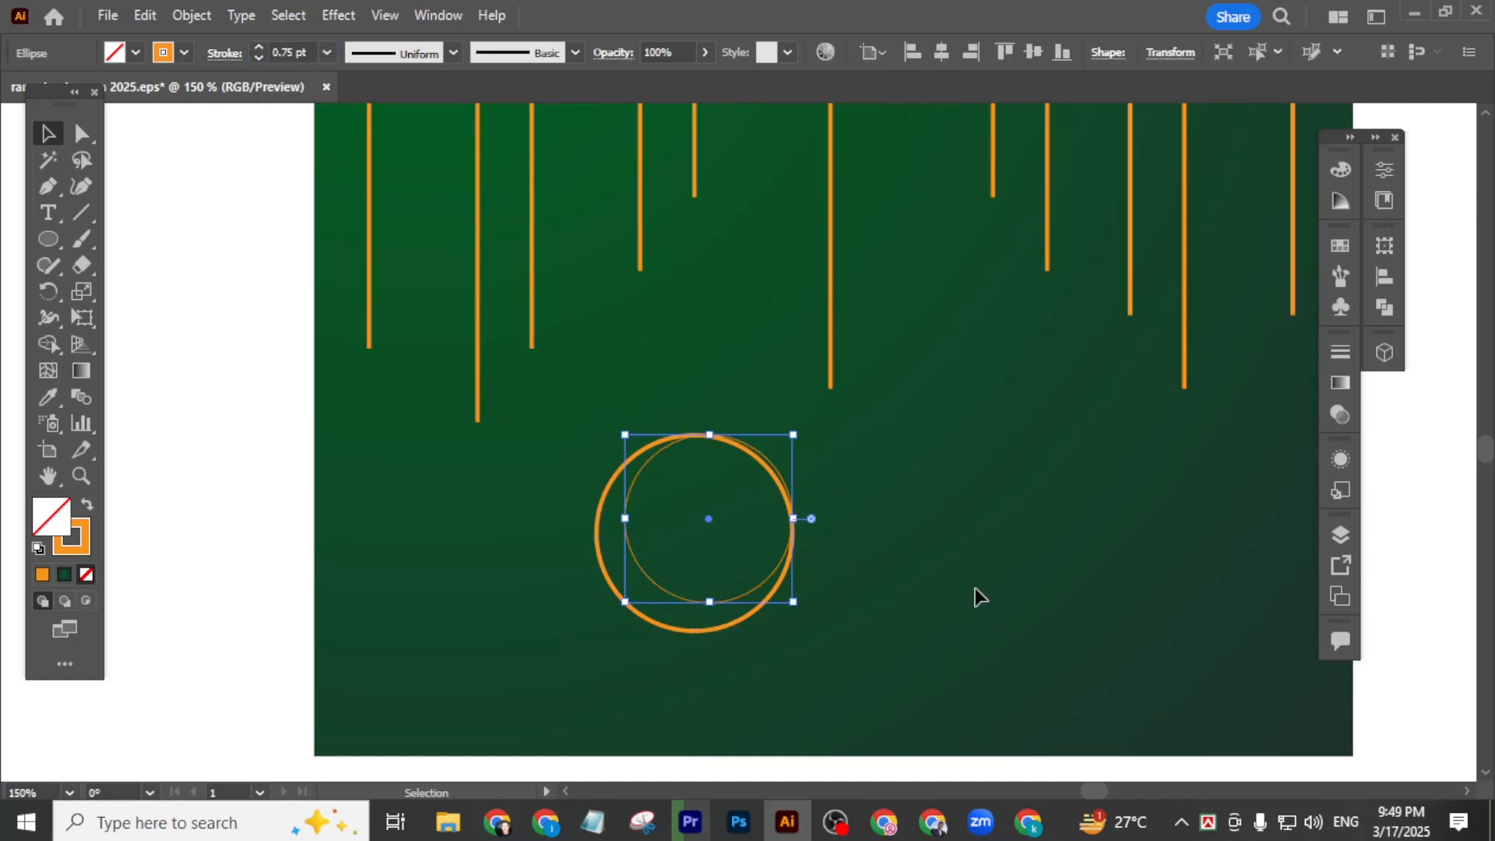
- Set the stroke weight of both the outer and the inner circle to 1 pt
left_click(944, 631)
left_click(689, 627)
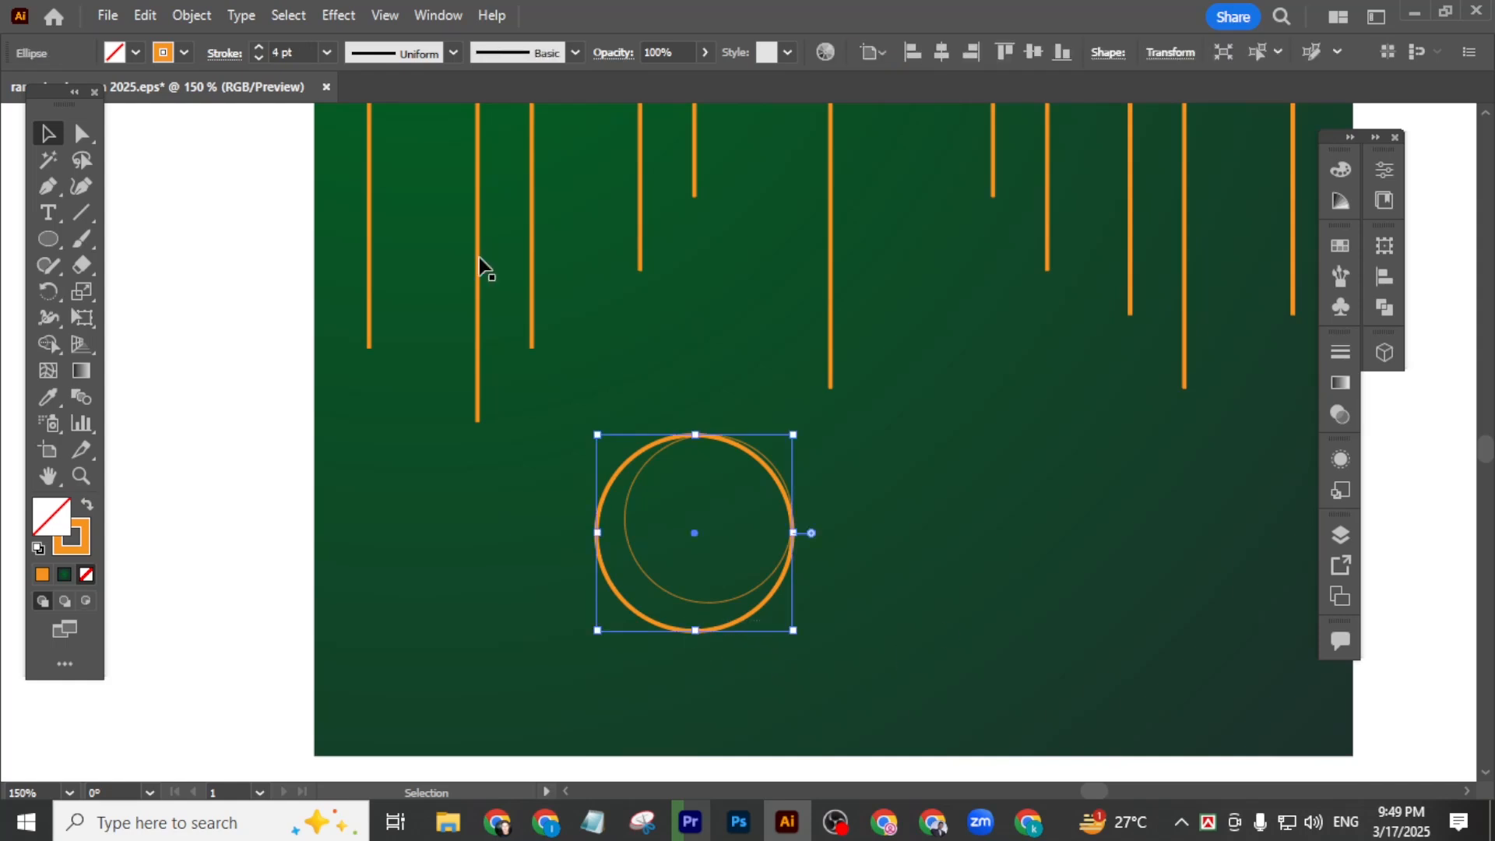
scroll(298, 51, "down", 4)
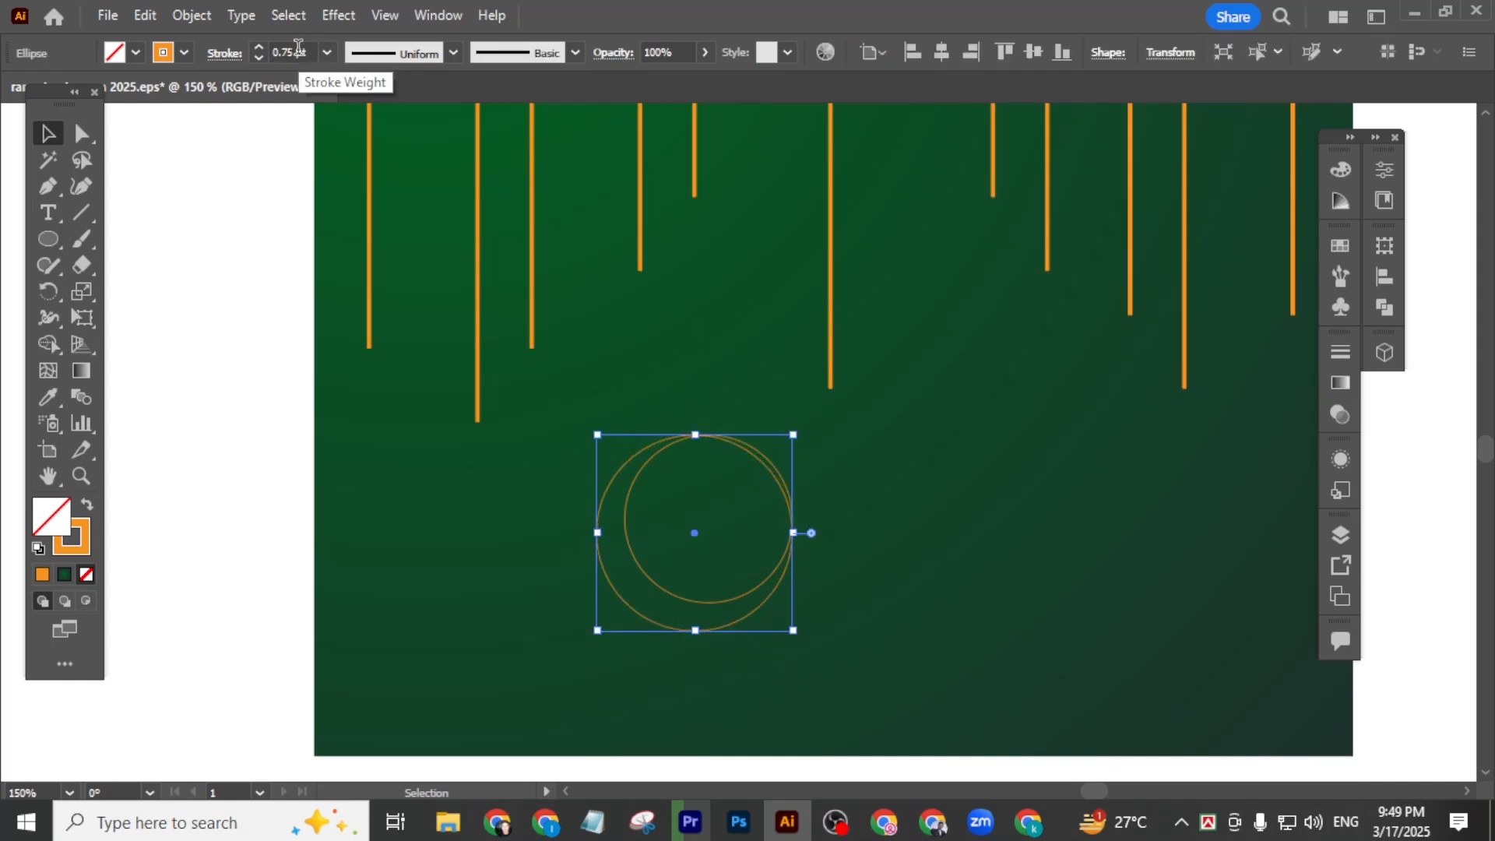
scroll(298, 50, "up", 1)
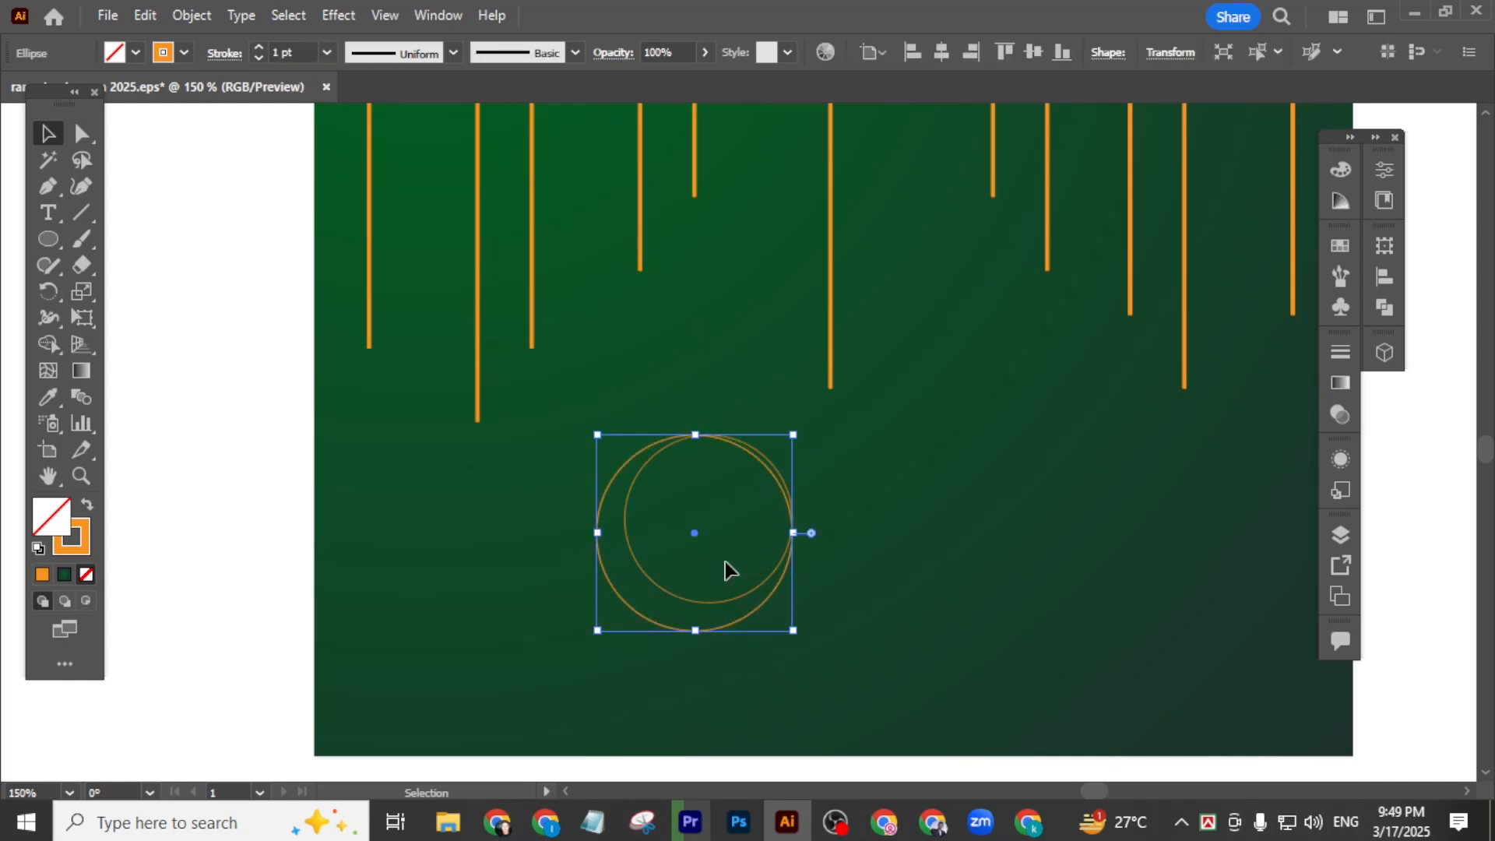
left_click(722, 606)
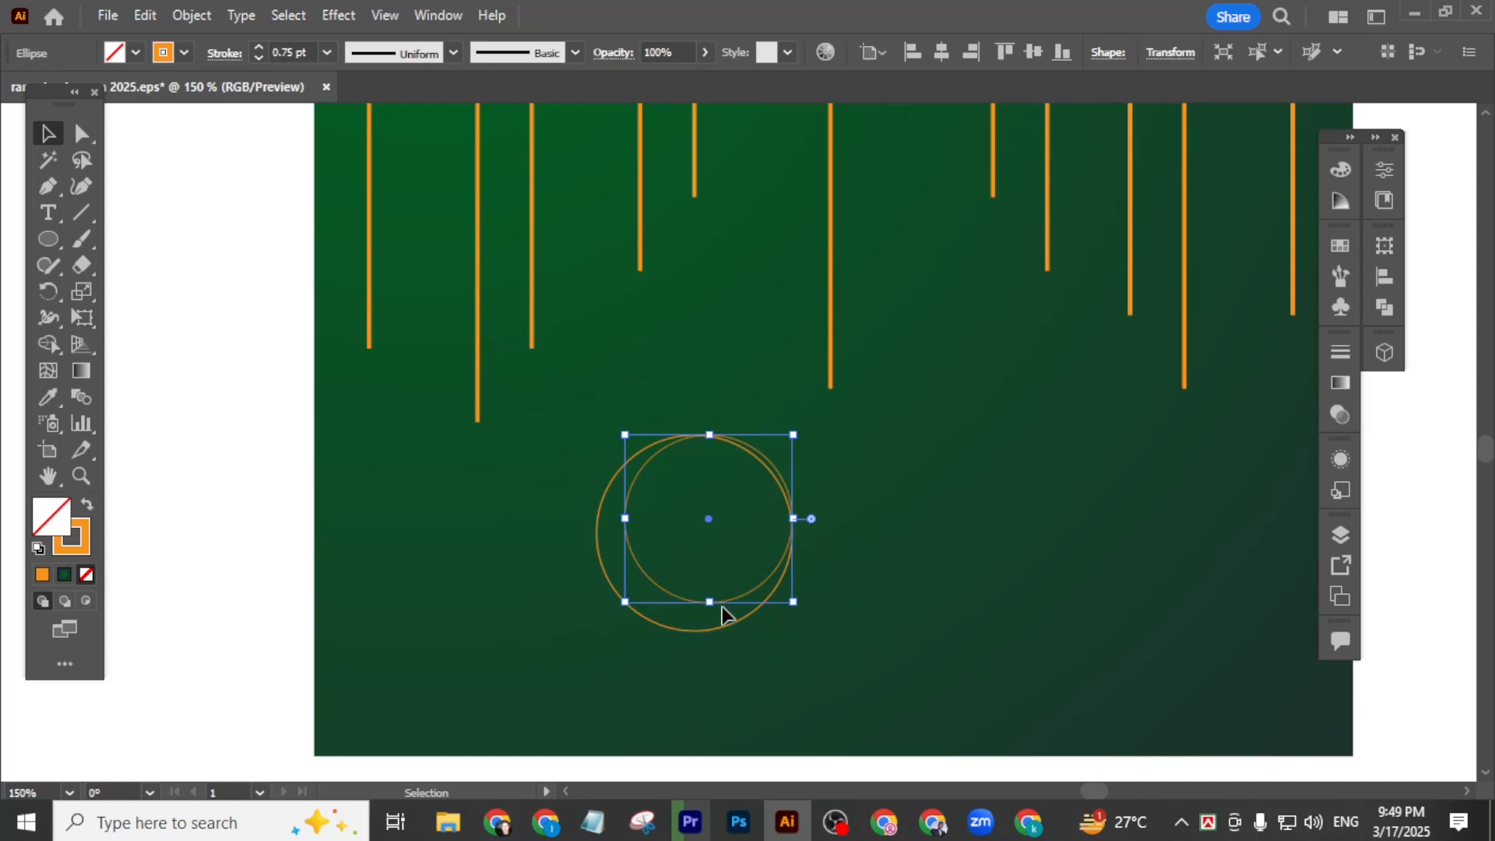
scroll(298, 50, "up", 1)
left_click_drag(895, 594, 594, 477)
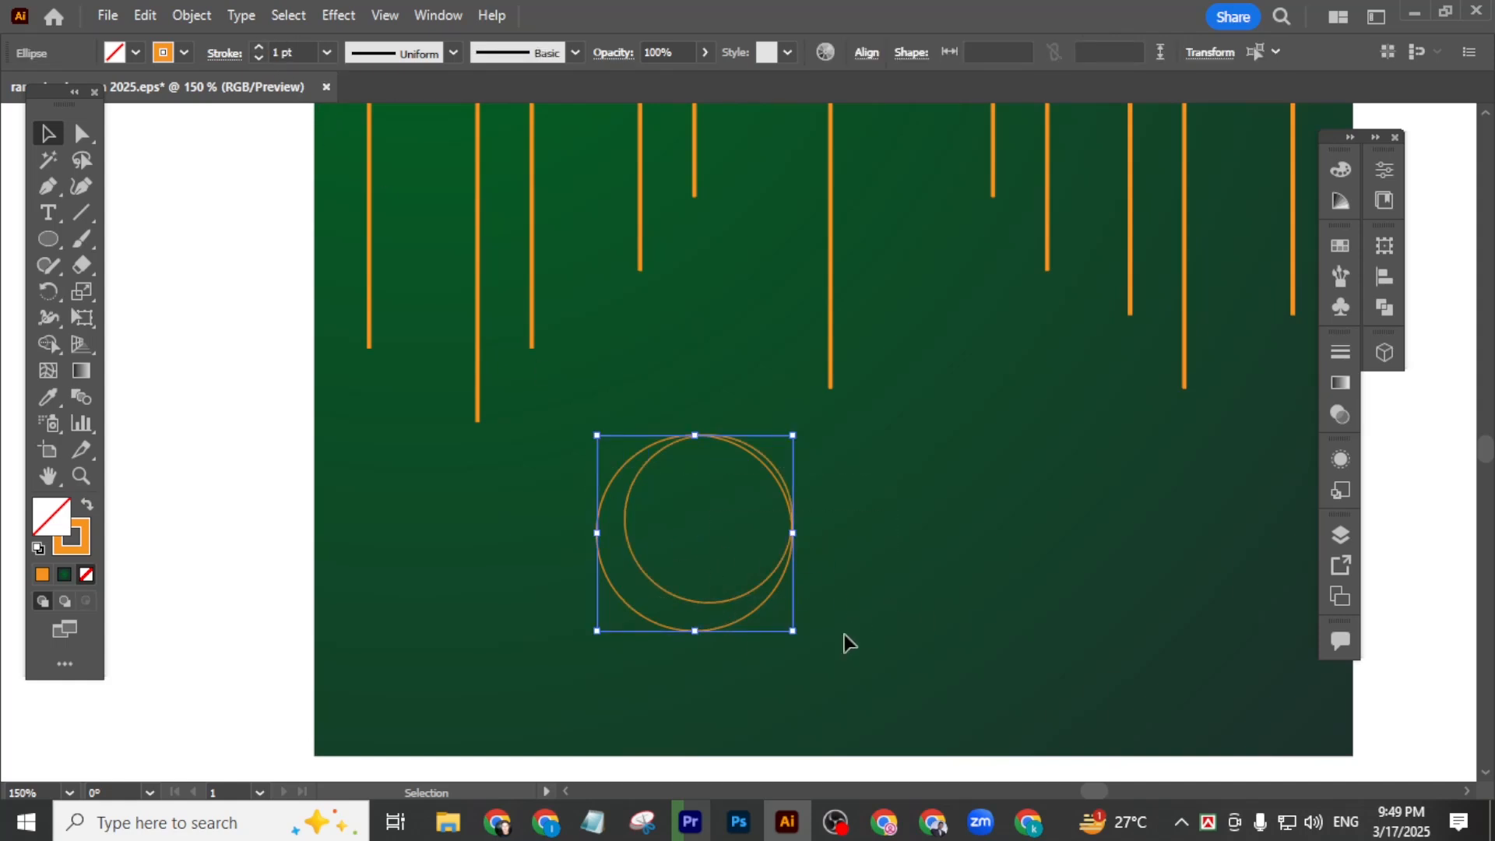
- Enlarge the inner circle slightly toward the upper right so that it crosses the outer circle
left_click(1087, 671)
left_click(775, 463)
left_click_drag(795, 437, 803, 431)
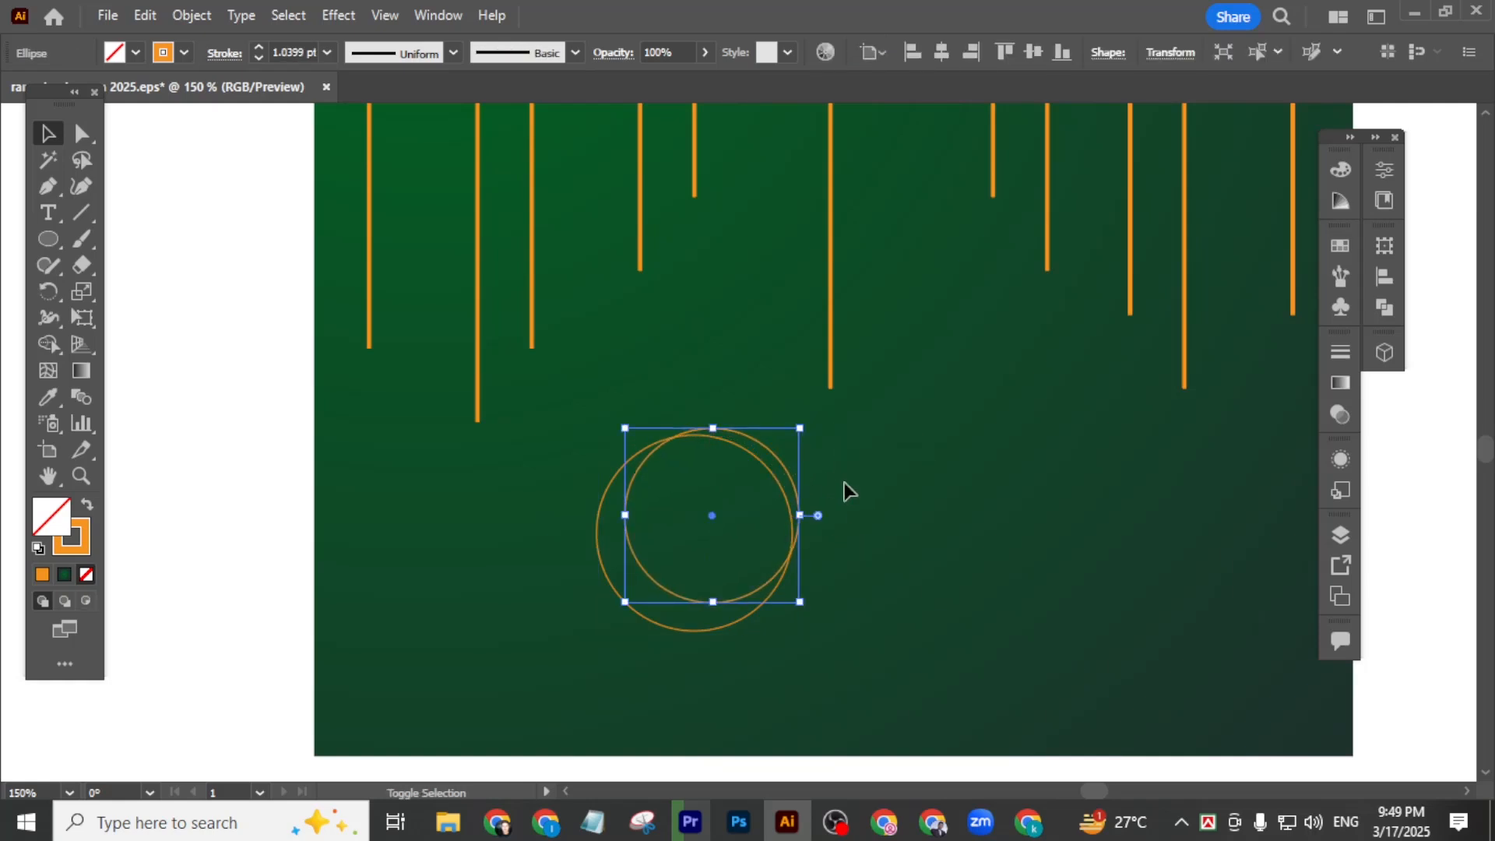
- Remove the overlap and the outer sliver of the two circles with the Shape Builder, leaving only the crescent
left_click(917, 624)
left_click_drag(695, 521, 566, 632)
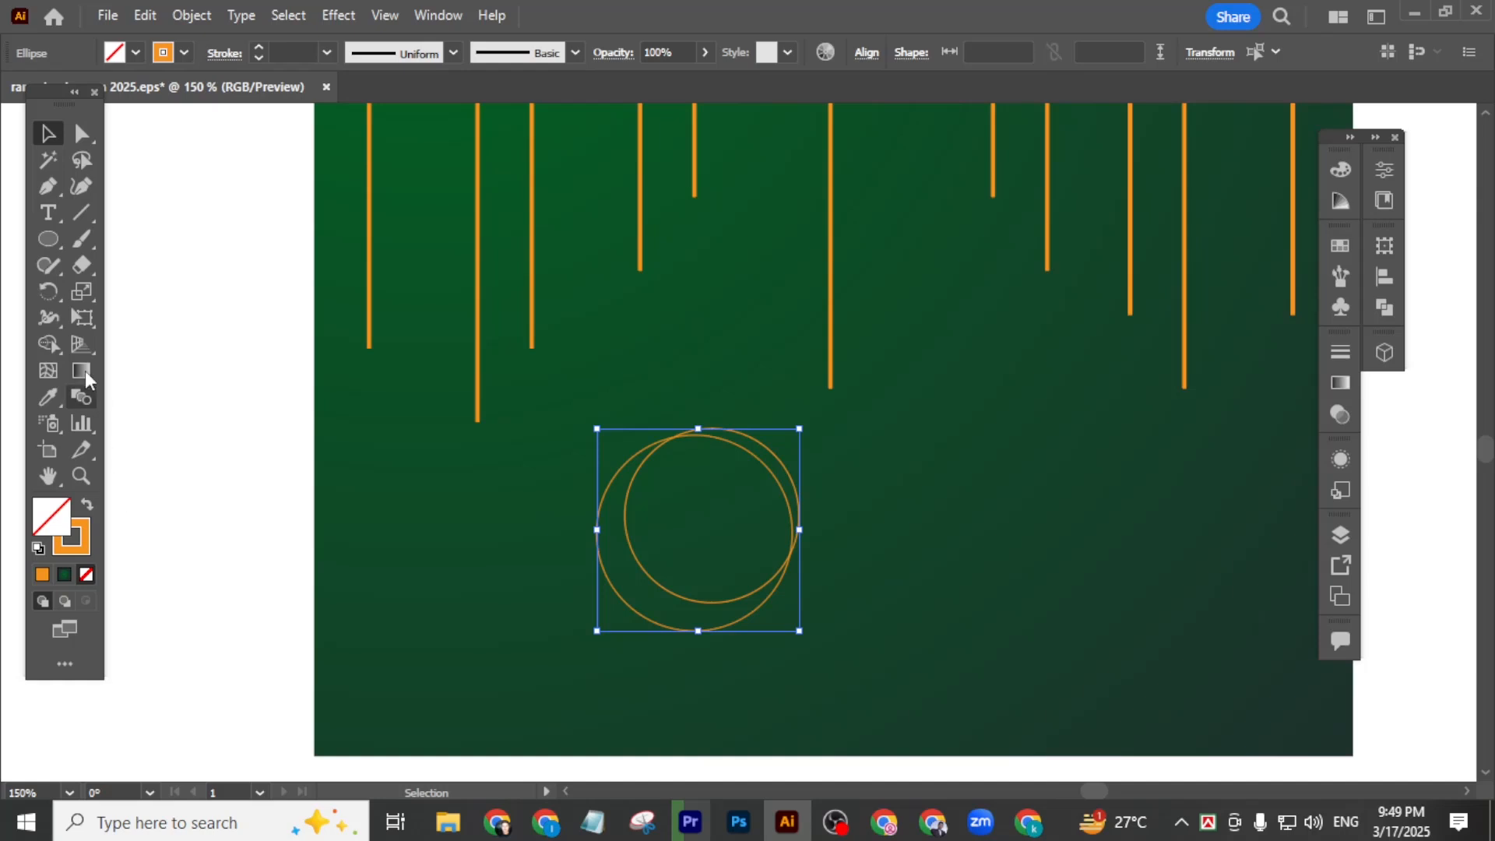
left_click(46, 343)
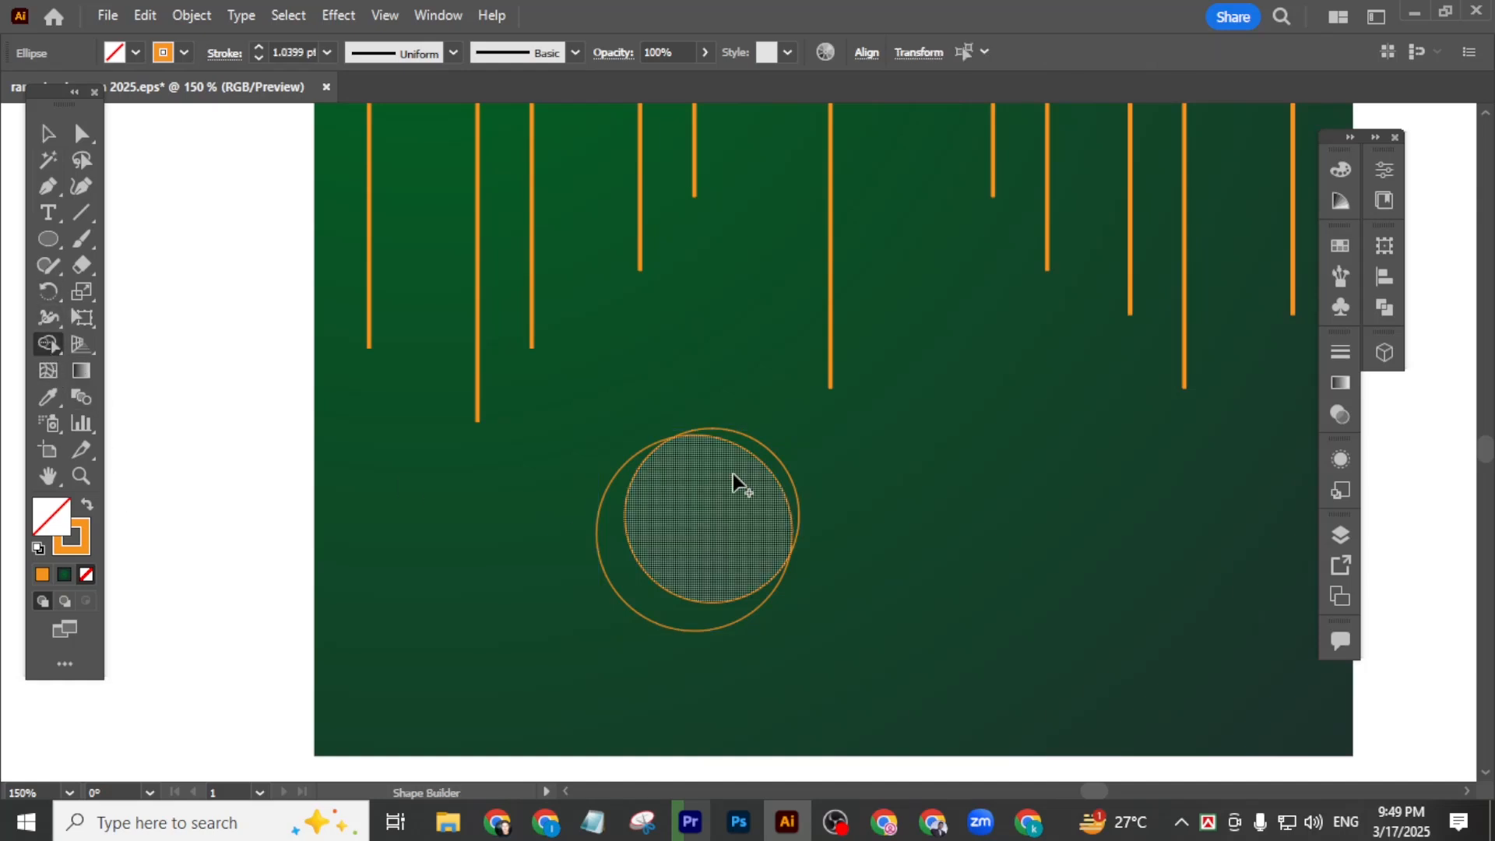
left_click(760, 452, "alt")
left_click(46, 133)
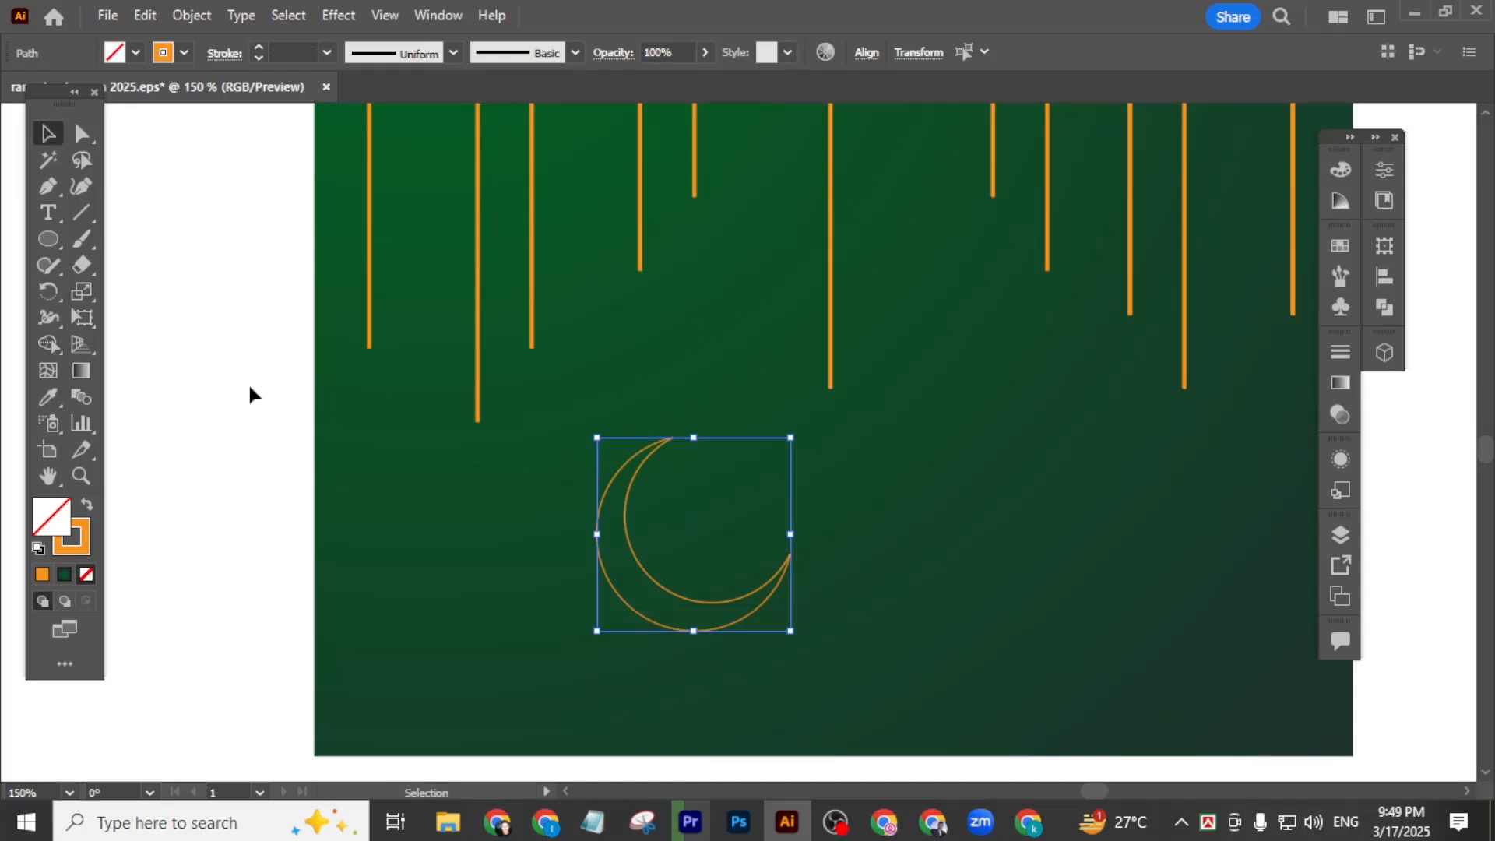
- Group the paths that form the crescent
left_click(825, 646)
left_click(644, 562)
right_click(645, 578)
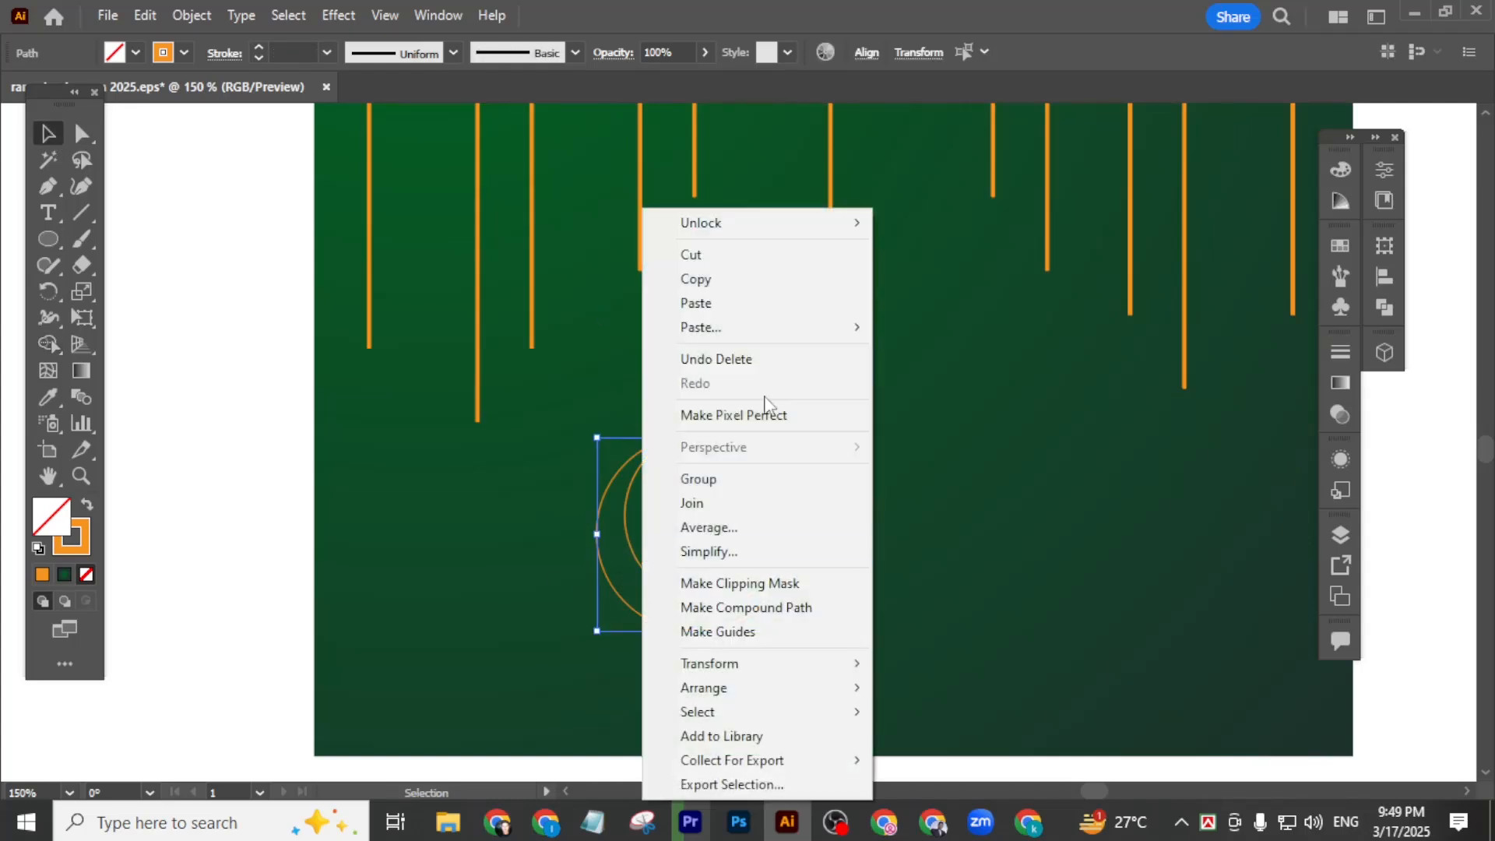
left_click(698, 502)
left_click(866, 589)
- Rotate the crescent clockwise and hang its upper curve from the end of the fourth hanging line
key("ctrl+minus")
key("ctrl+minus")
key("ctrl+plus")
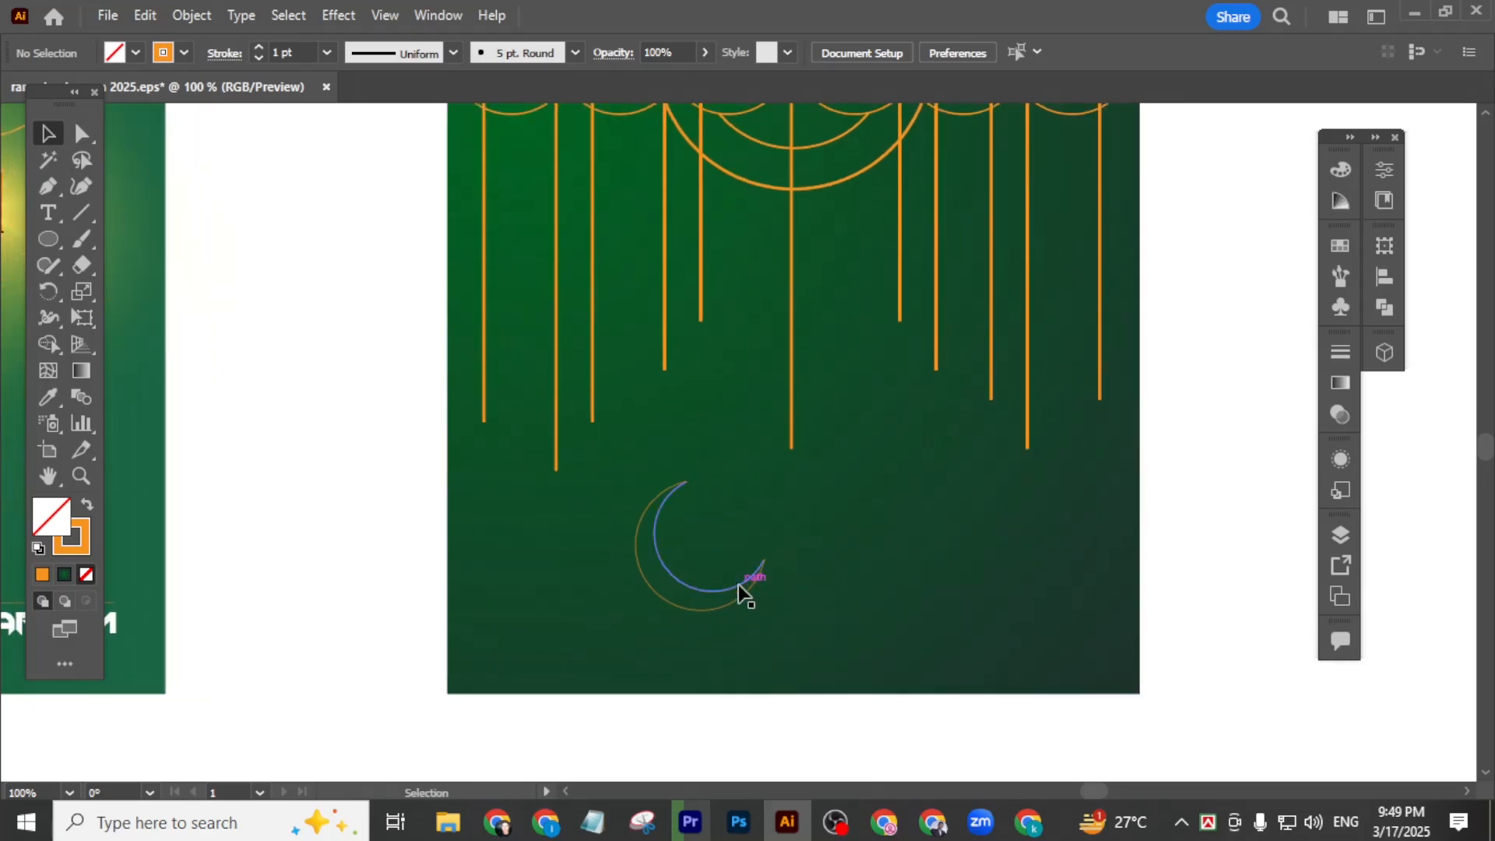
left_click(749, 587)
left_click_drag(773, 473, 801, 506)
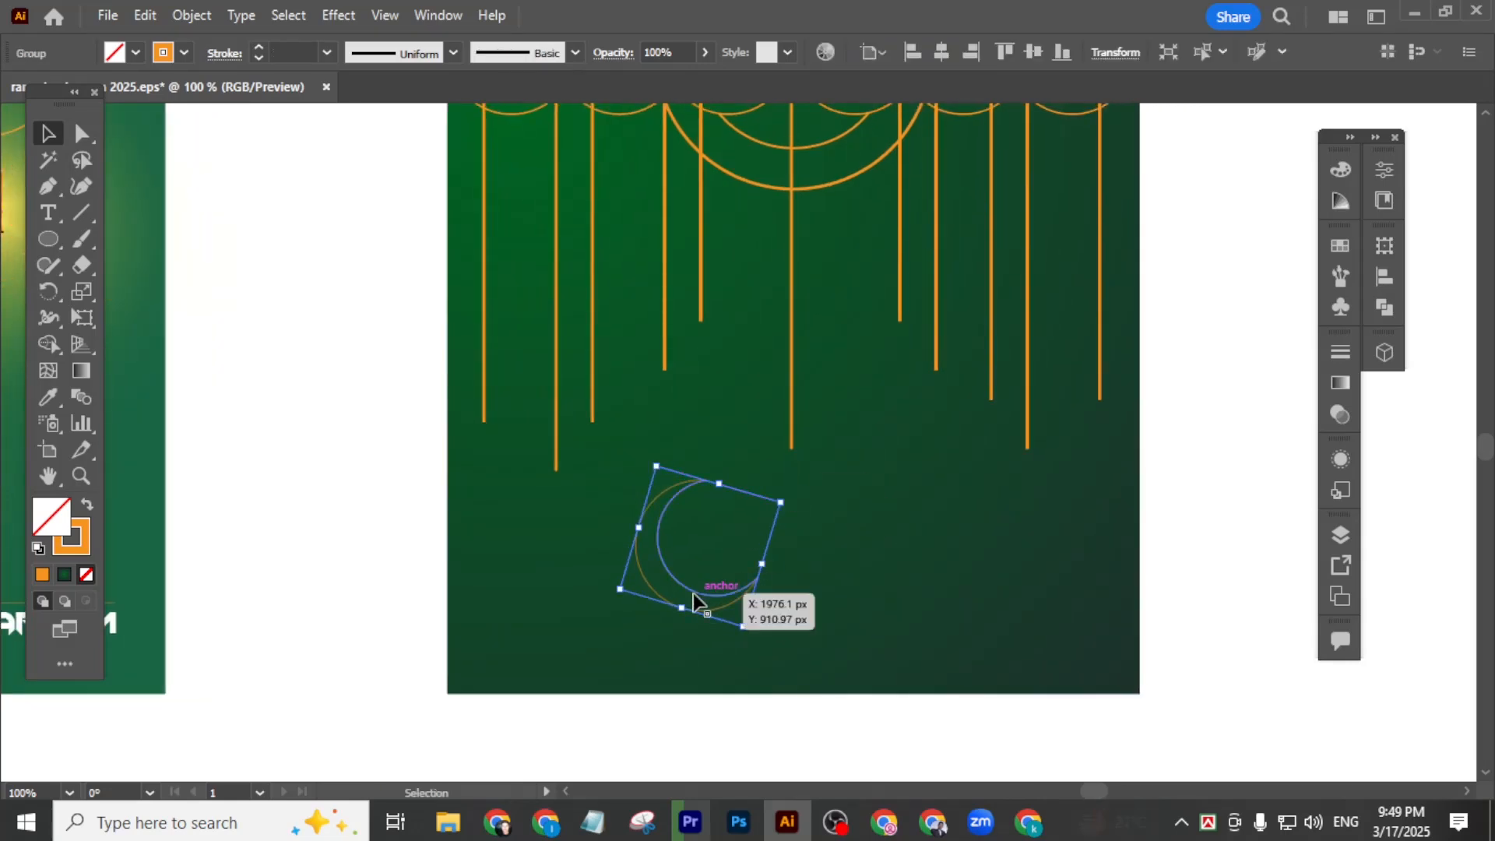
left_click_drag(693, 593, 676, 432)
scroll(641, 424, "up", 2)
left_click_drag(845, 336, 852, 348)
scroll(684, 327, "up", 3)
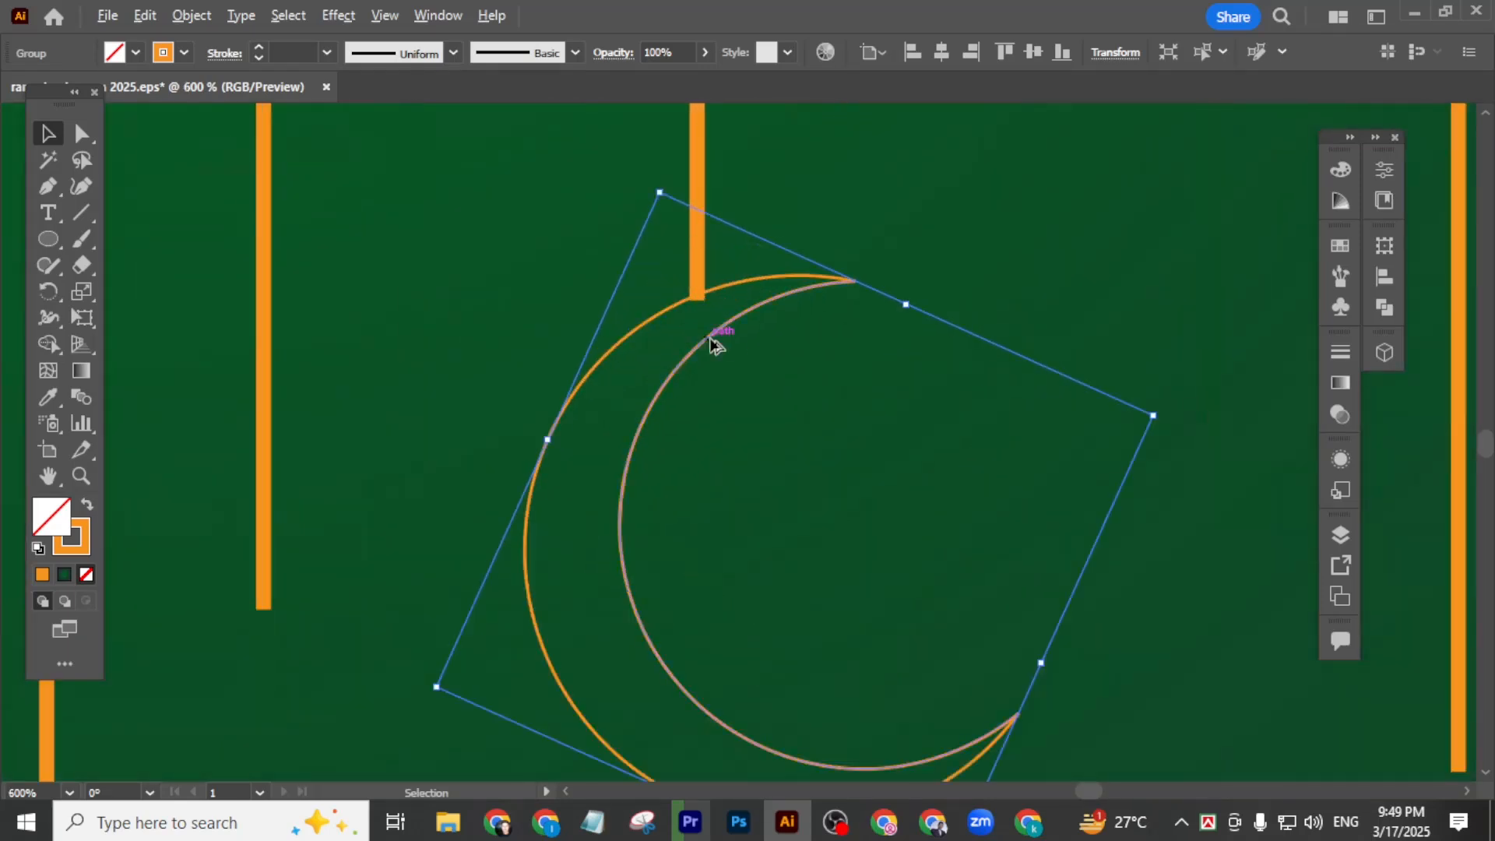
left_click_drag(734, 324, 735, 330)
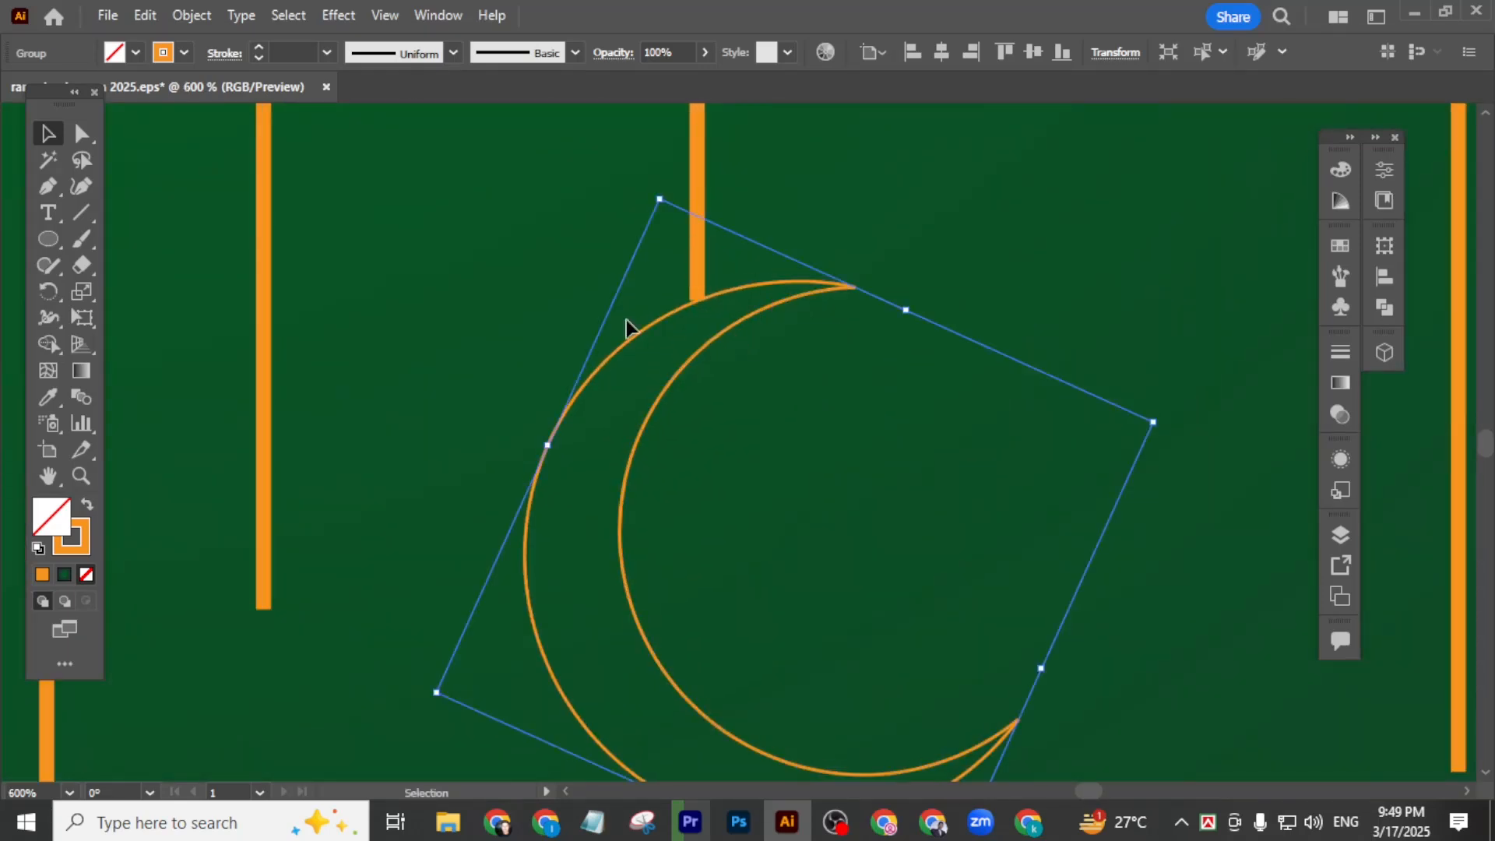
- Set the stroke weight of the hanging crescent to 2 pt
left_click(296, 52)
type("0.5")
key("Return")
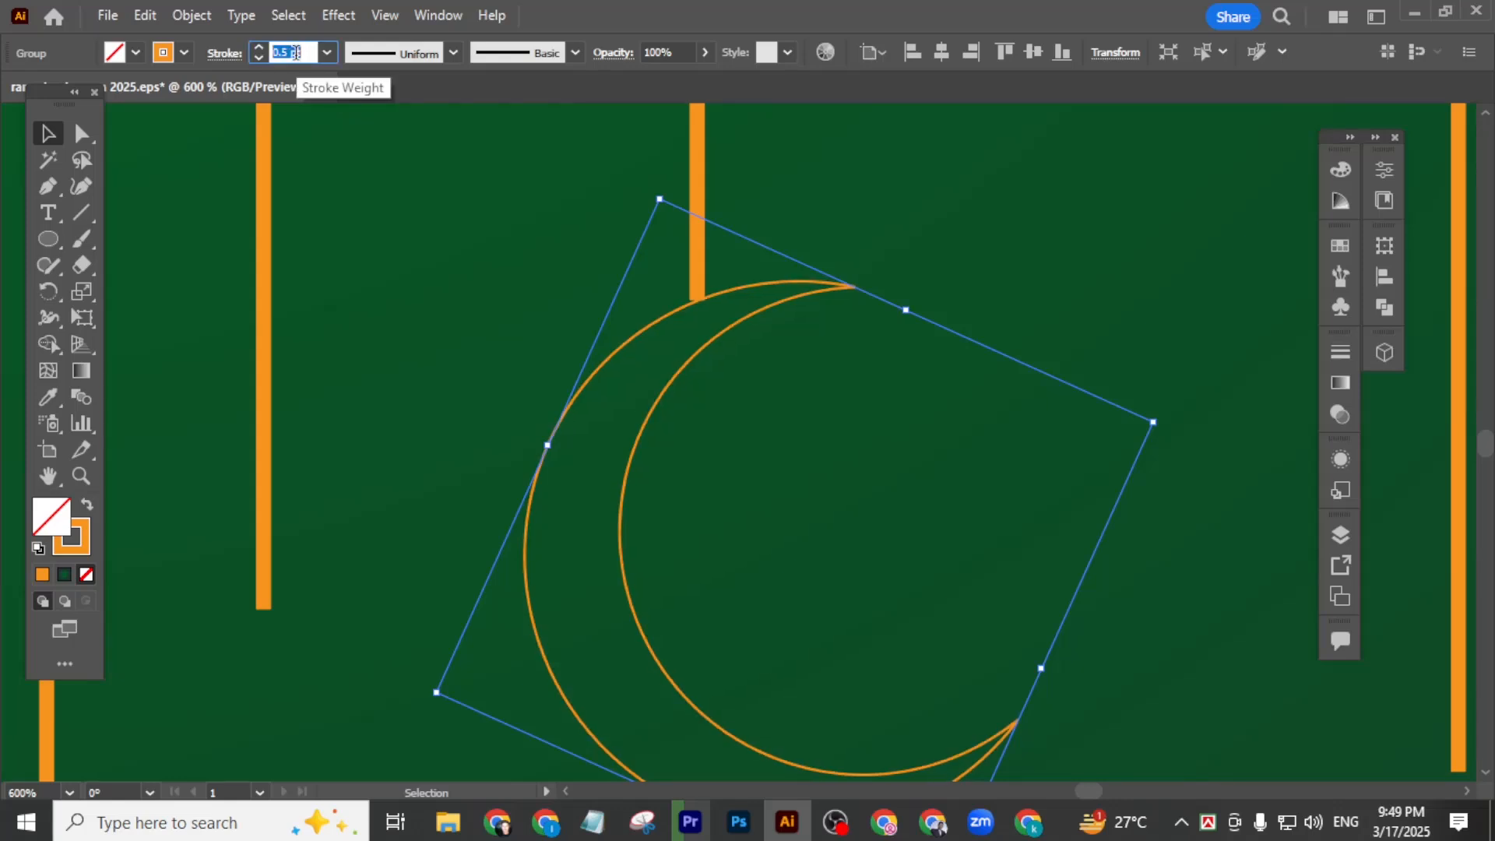
key("Up")
key("Up")
key("Up")
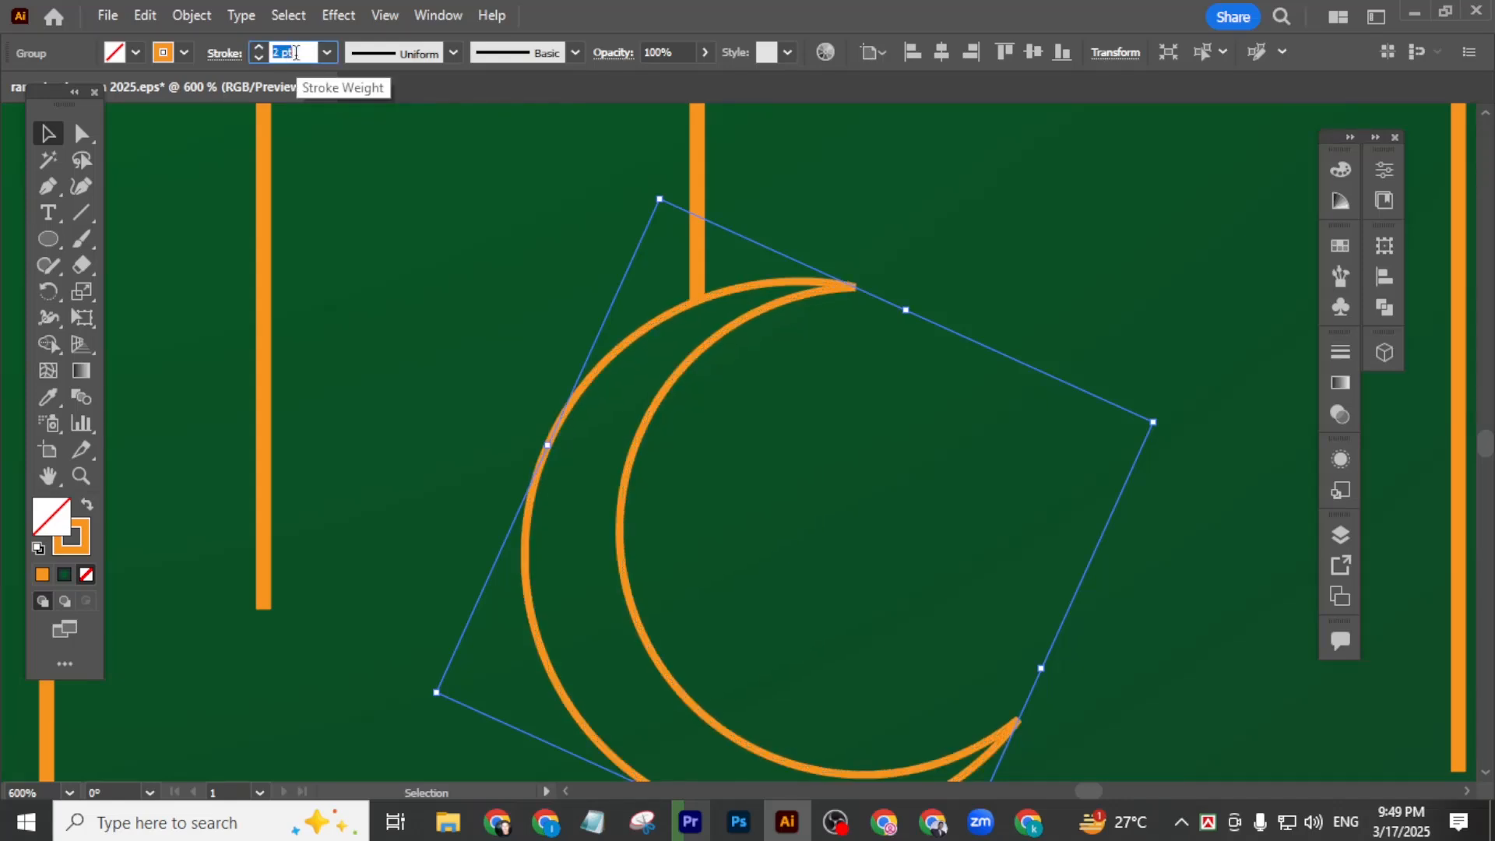
left_click_drag(737, 322, 738, 325)
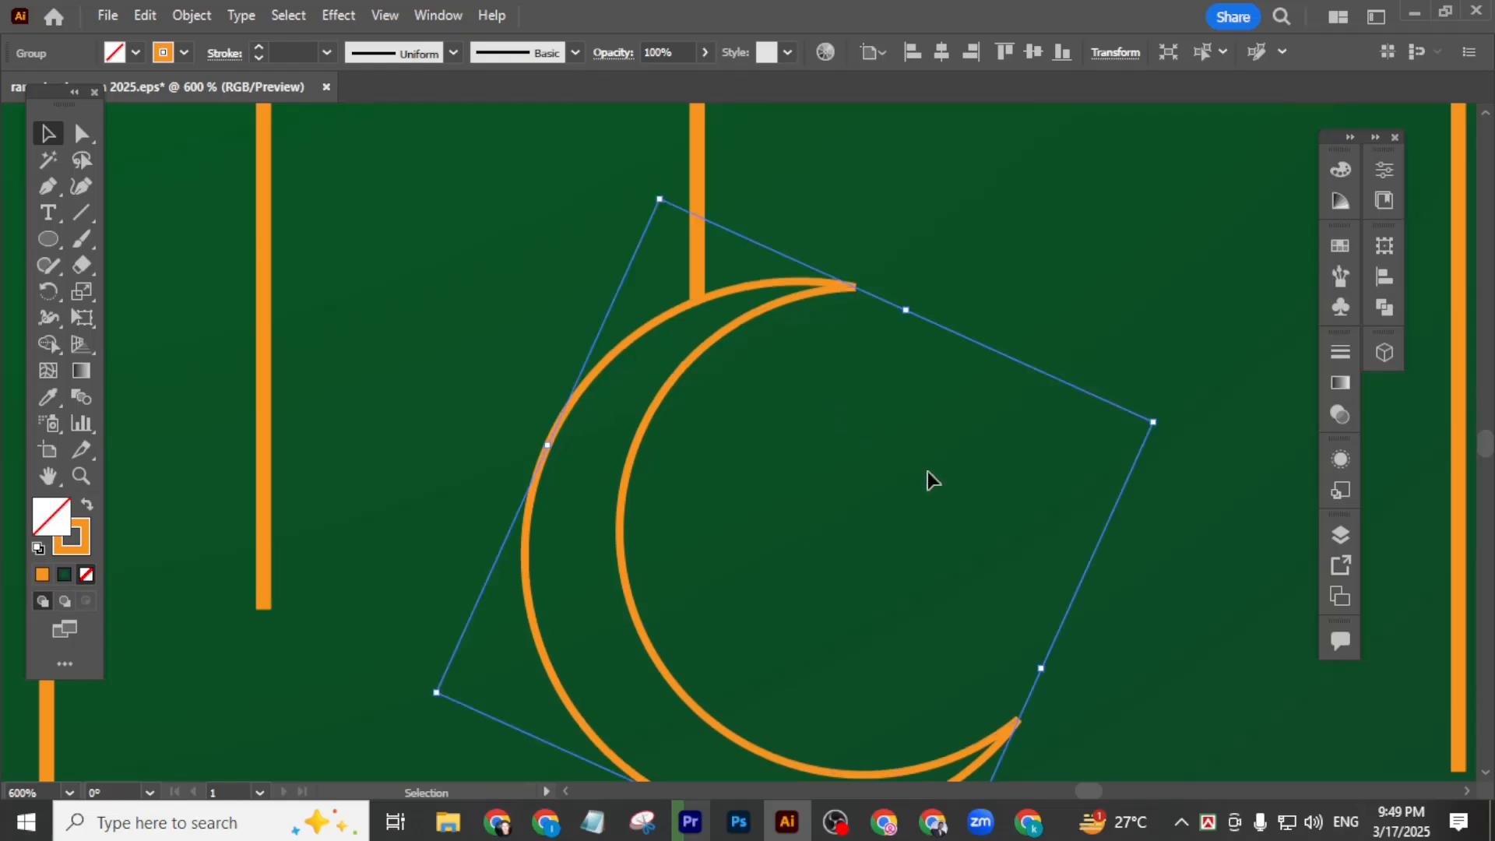
left_click(927, 470)
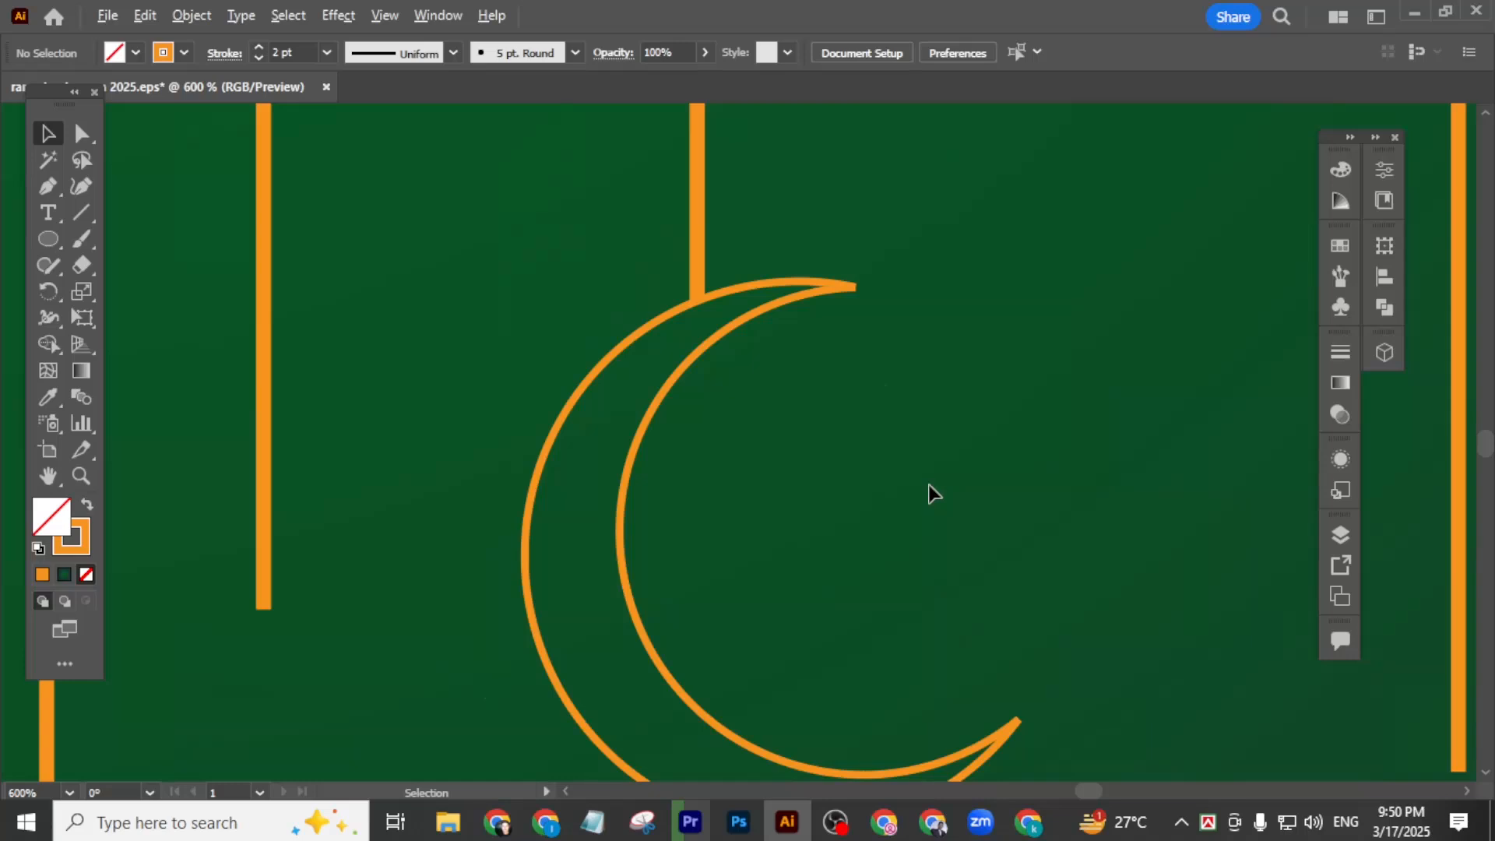
- Thin the crescent's outline to a 1 pt stroke weight
key("ctrl+minus")
key("ctrl+minus")
key("ctrl+minus")
key("ctrl+minus")
key("ctrl+minus")
scroll(918, 600, "right", 3)
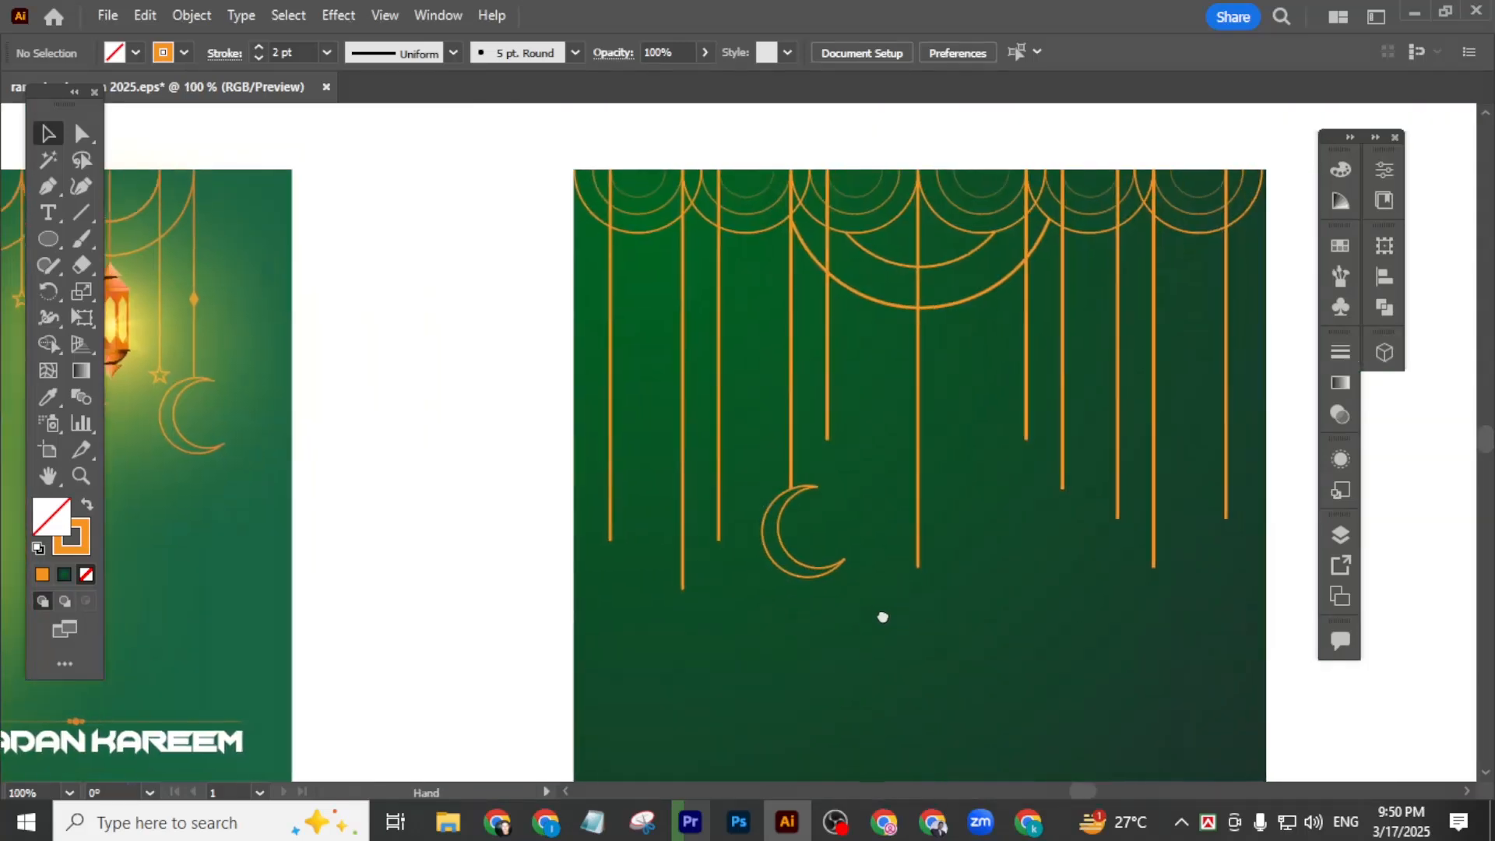
left_click(833, 566)
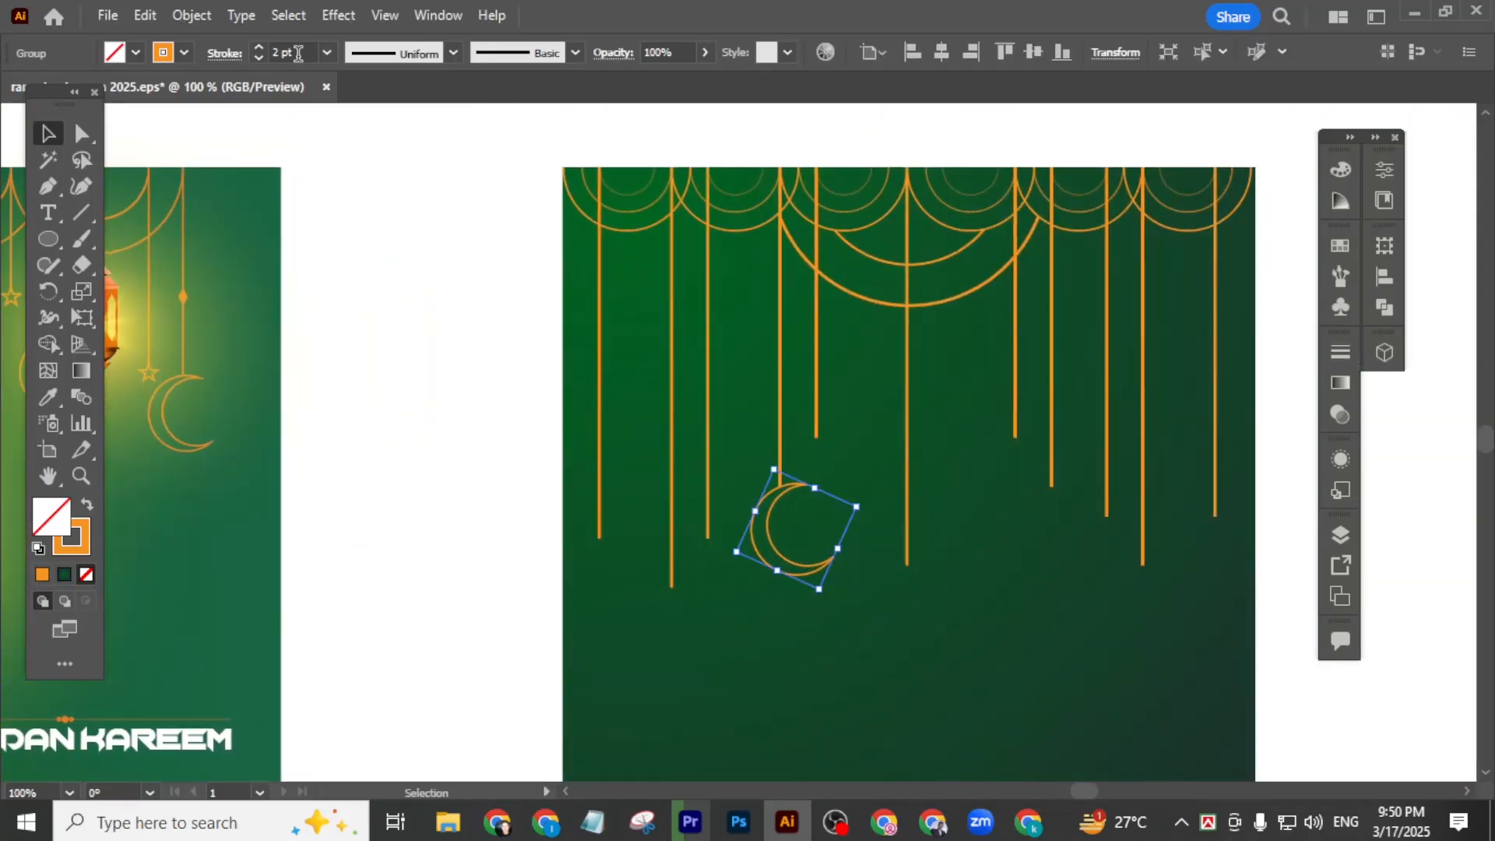
left_click(977, 688)
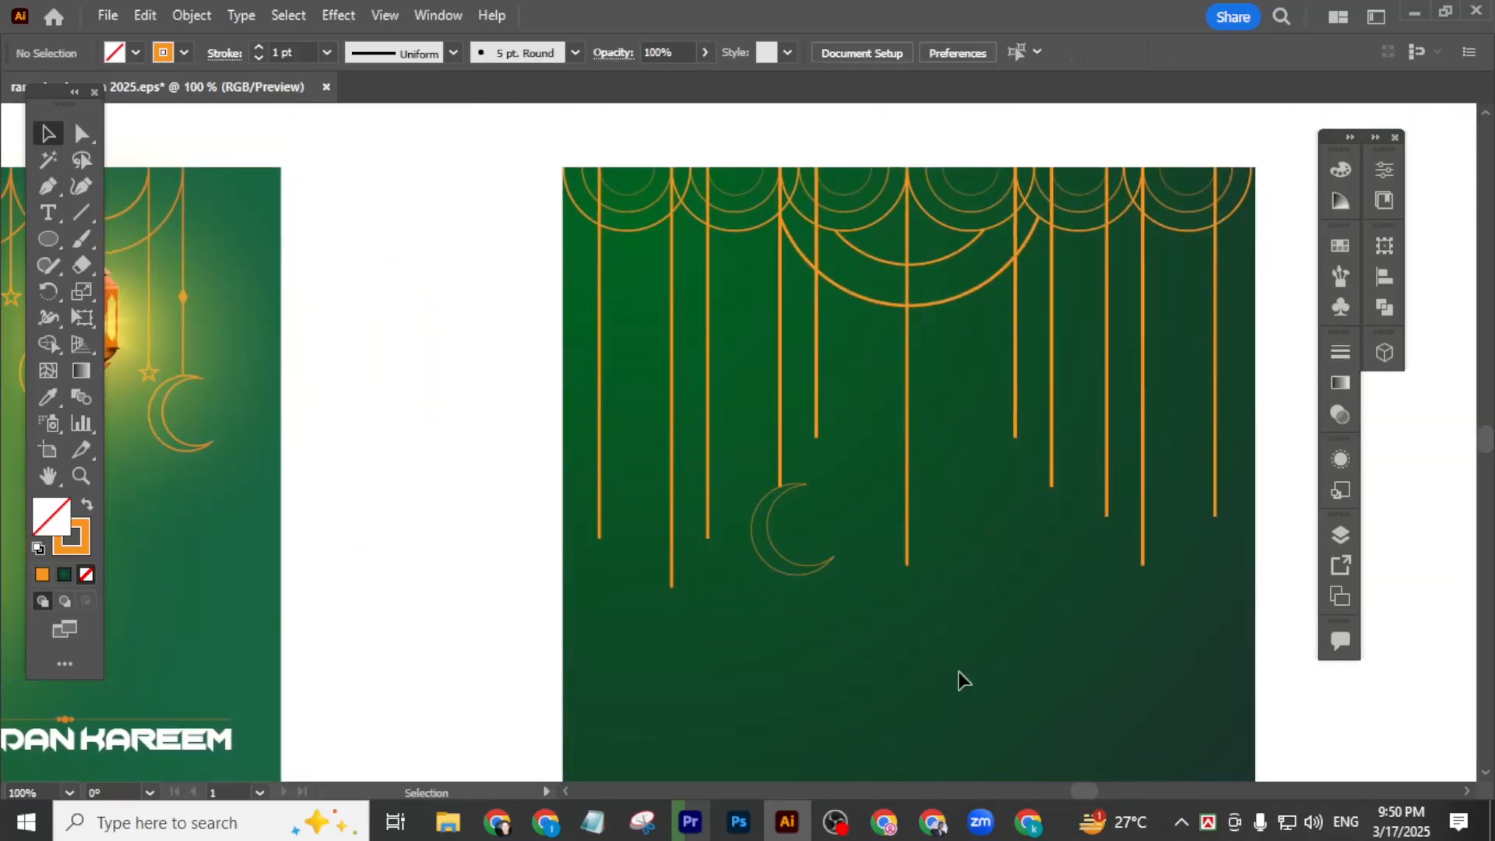
- Duplicate the crescent and hang the copy from the end of the second hanging line
left_click(815, 572)
left_click_drag(815, 572, 711, 667)
left_click(822, 682)
scroll(685, 635, "up", 2)
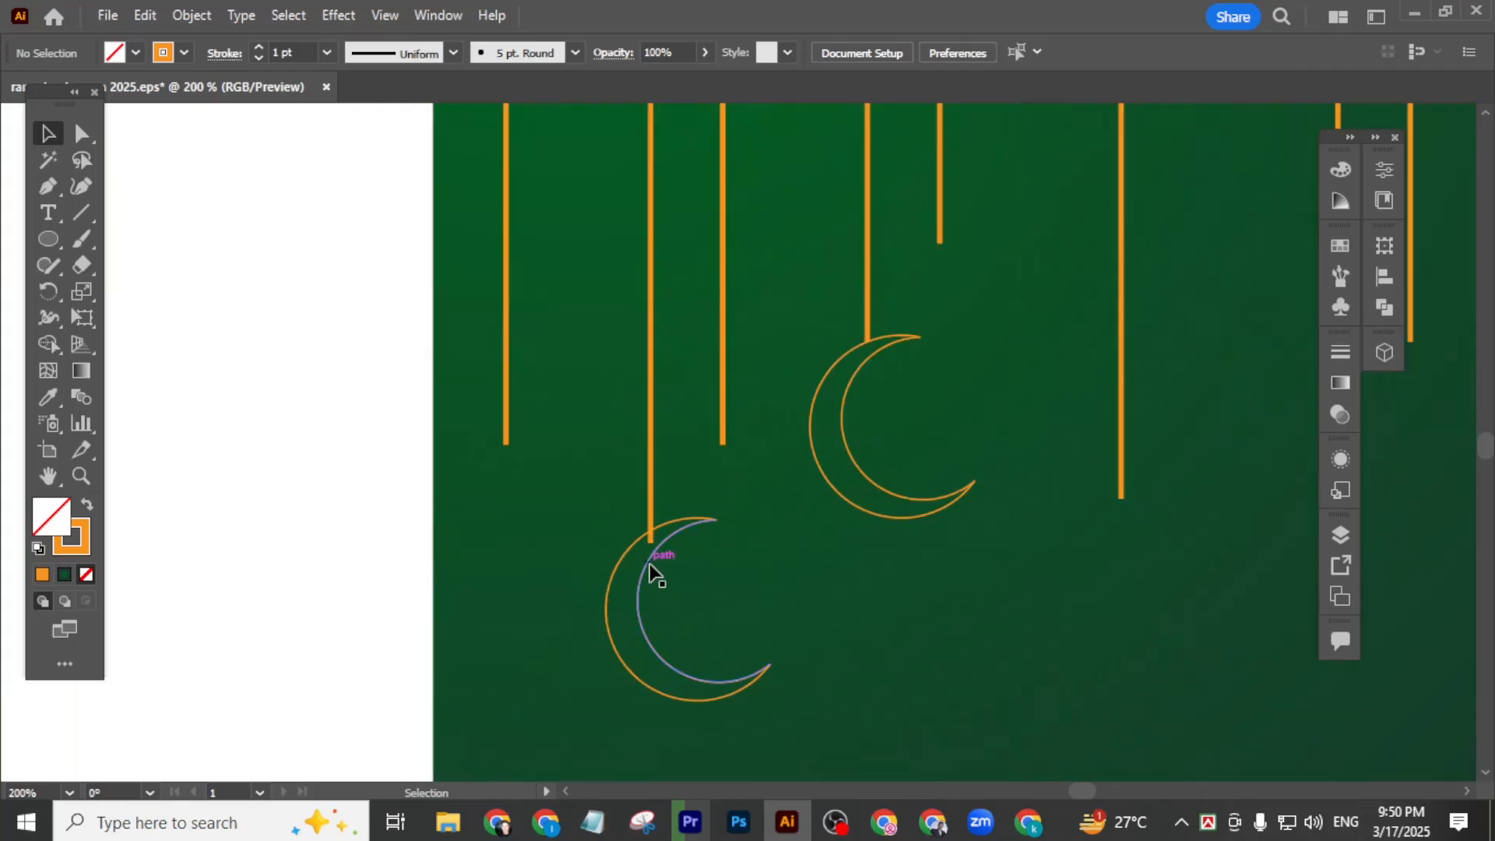
left_click_drag(648, 567, 651, 584)
left_click(903, 647)
scroll(694, 584, "up", 3)
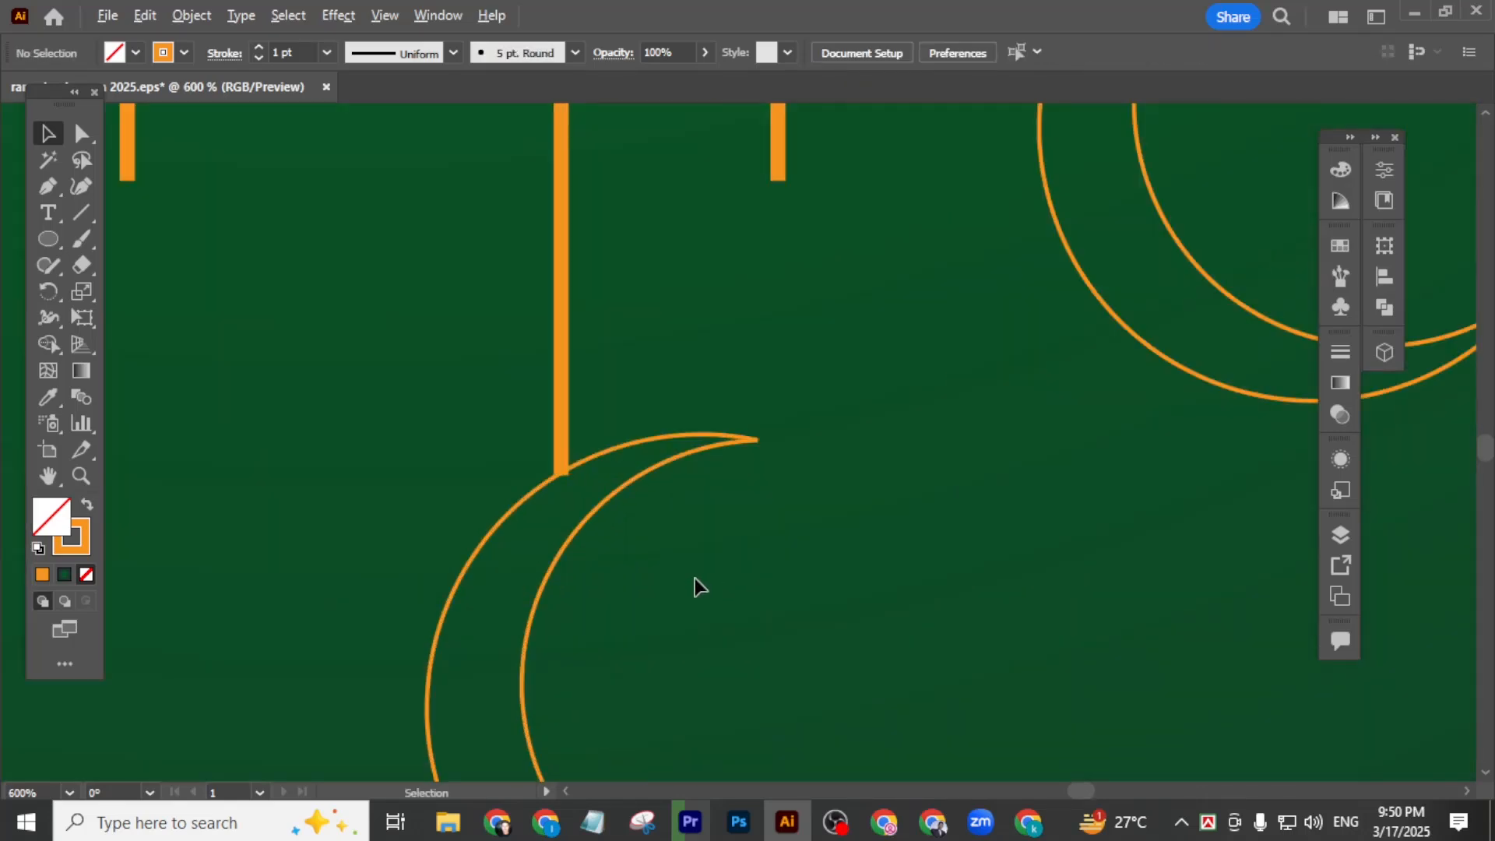
- Set the stroke weight of the second hanging line to 2 pt
left_click(615, 498)
left_click(564, 312)
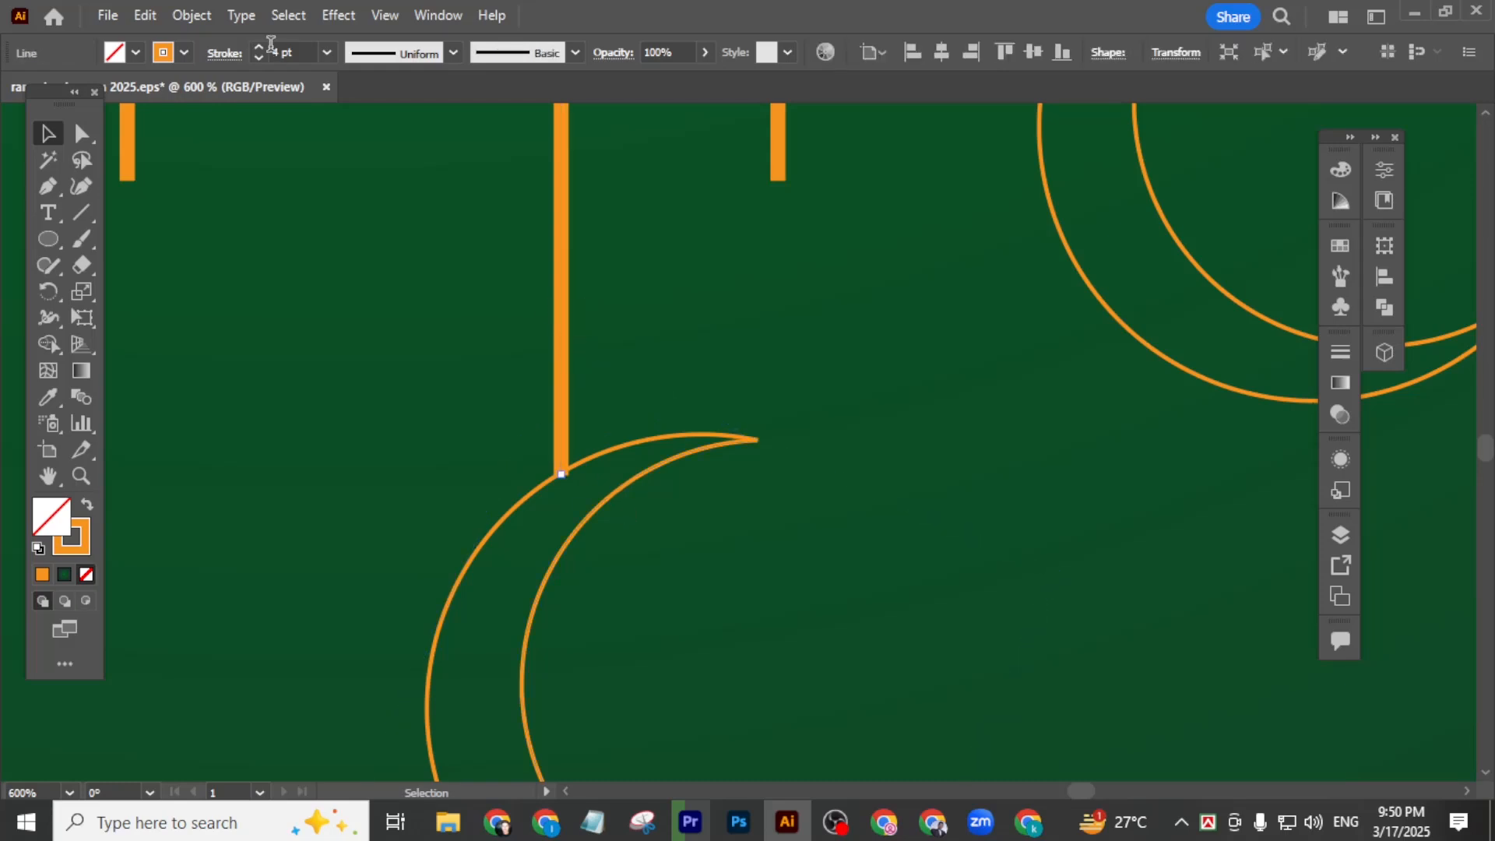
scroll(292, 53, "down", 2)
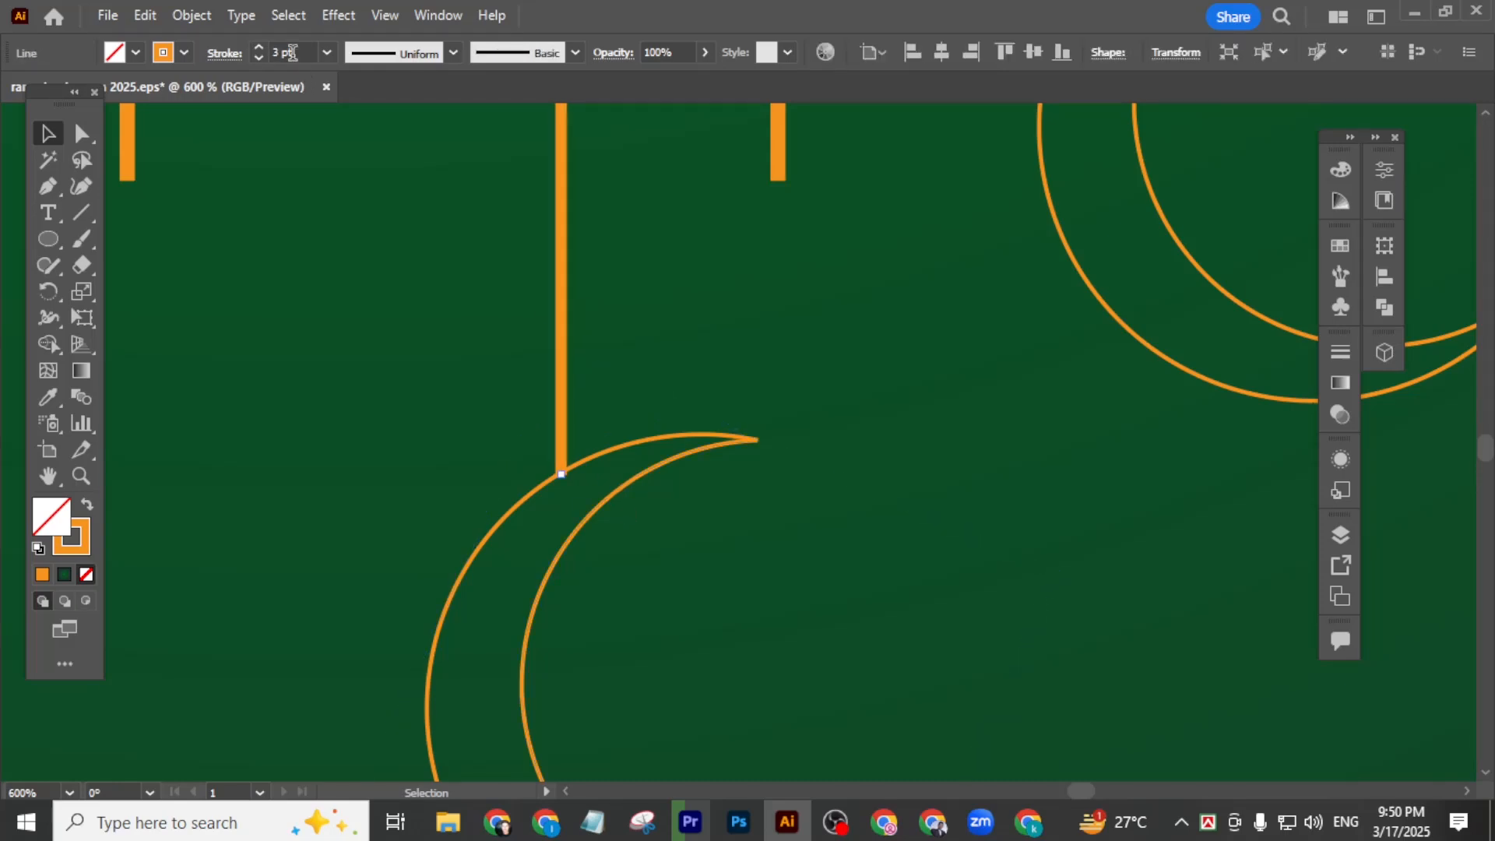
left_click(825, 601)
scroll(751, 598, "down", 5)
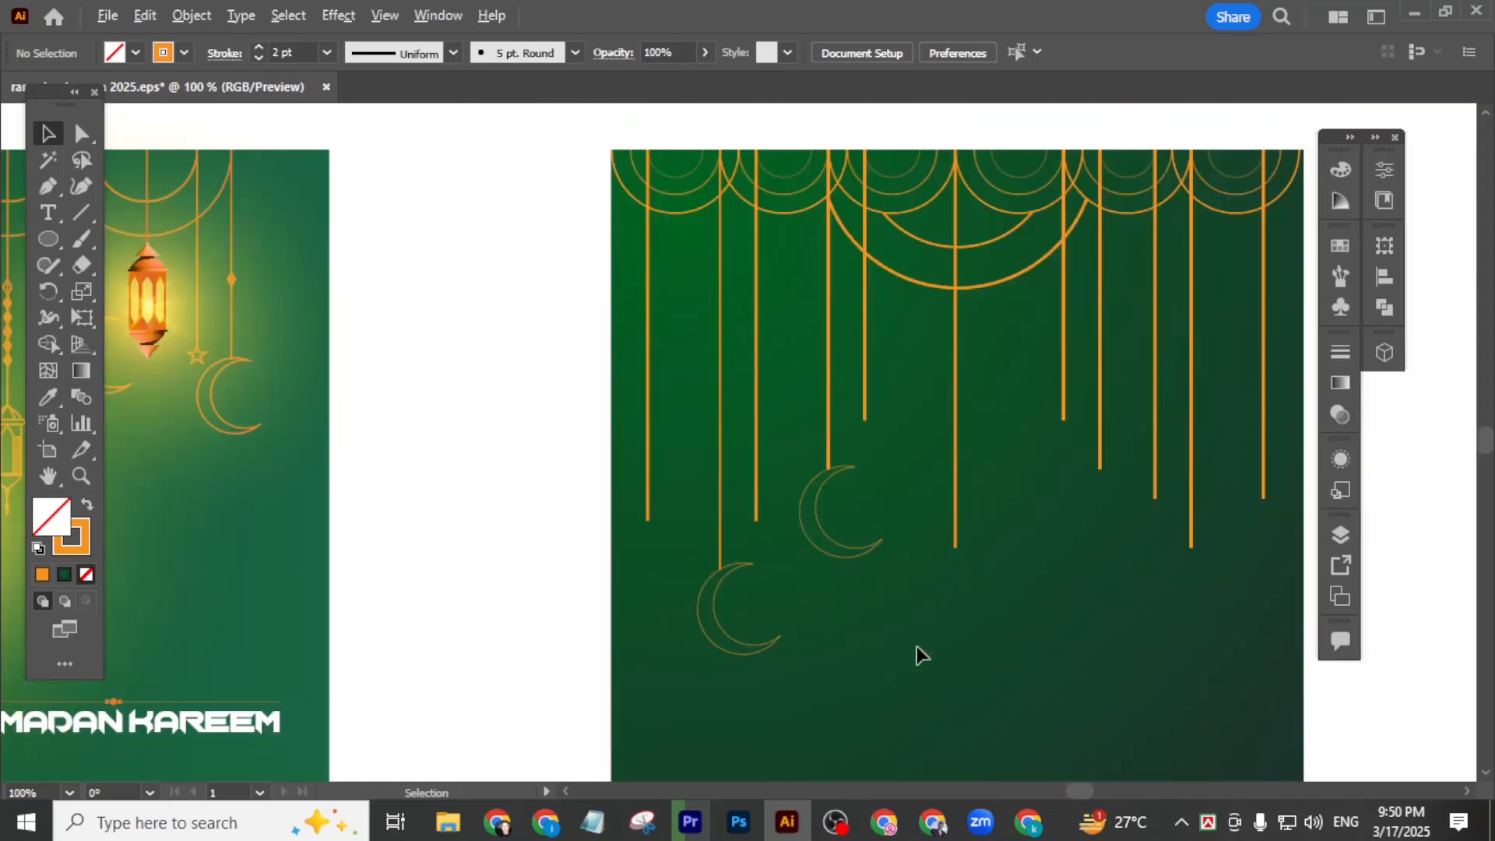
left_click_drag(1018, 654, 931, 650)
left_click_drag(804, 706, 689, 595)
left_click_drag(628, 545, 693, 546)
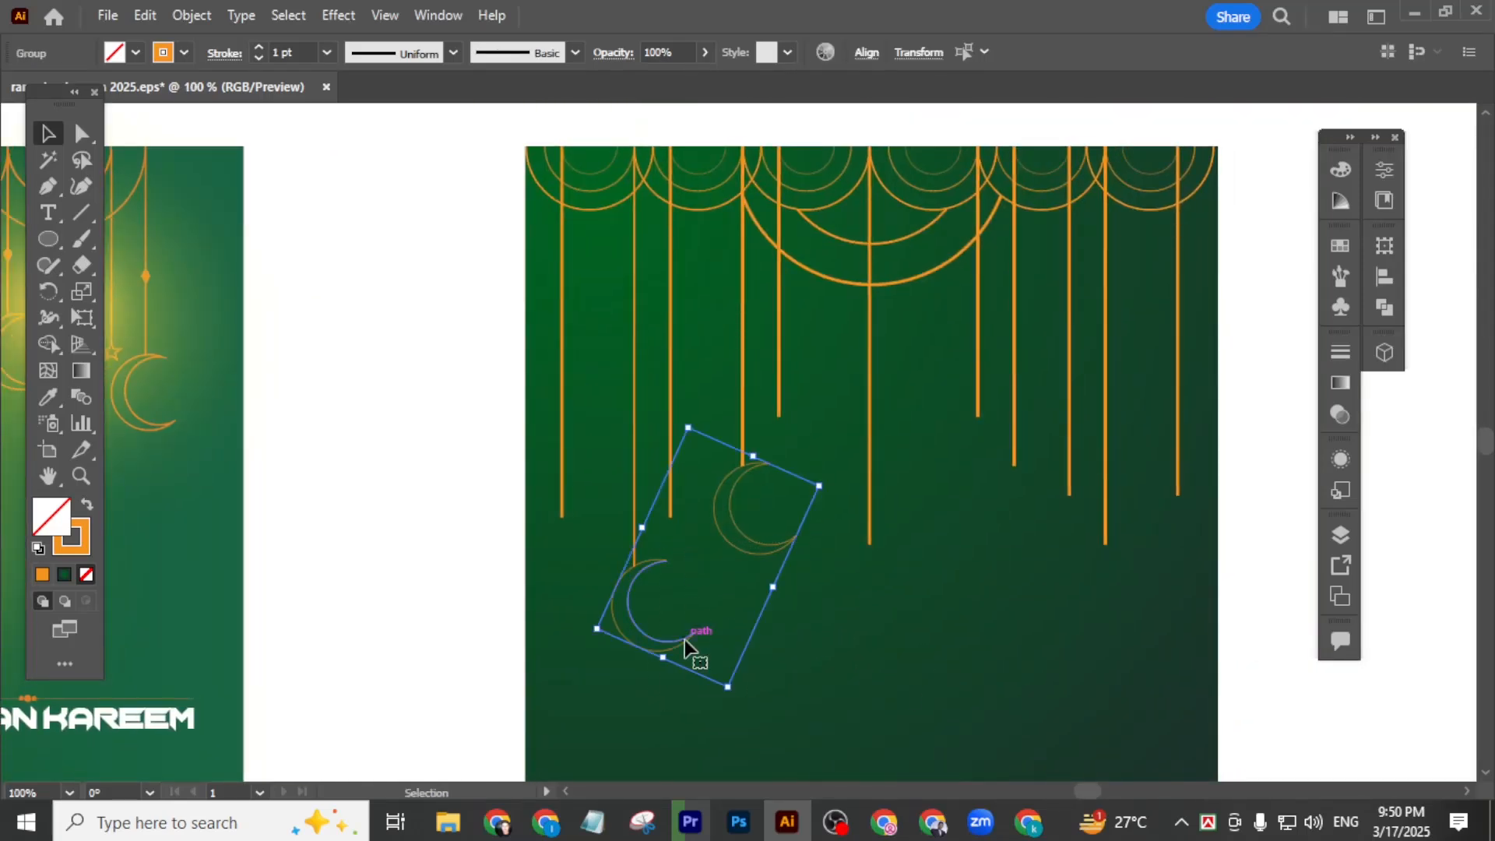
left_click(830, 696)
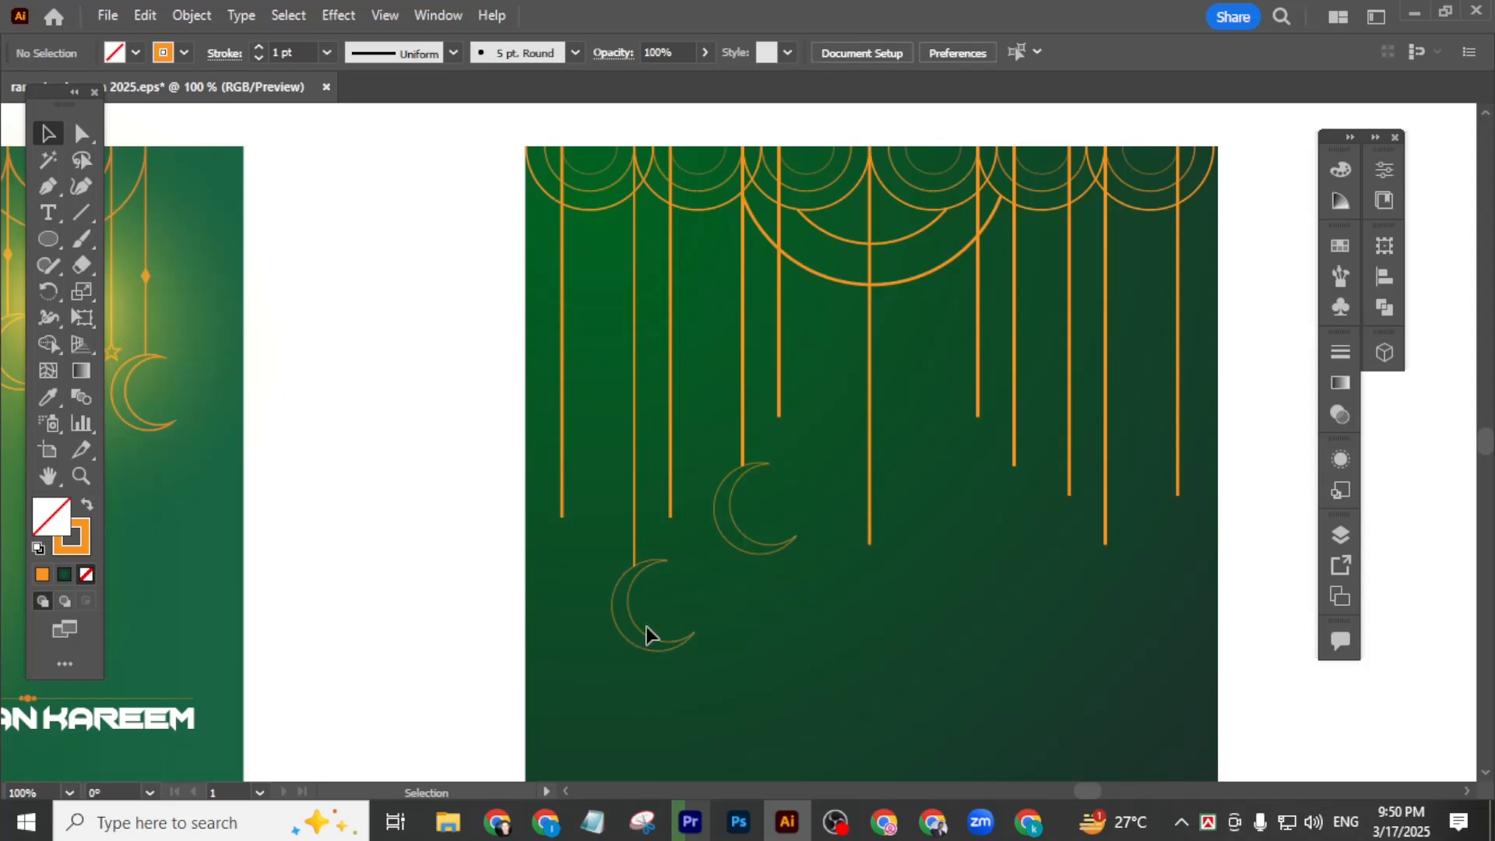
left_click(656, 640)
left_click(837, 674)
- Create a mirrored copy of the two hanging crescents, reflected left to right
left_click_drag(675, 549, 694, 600)
right_click(694, 596)
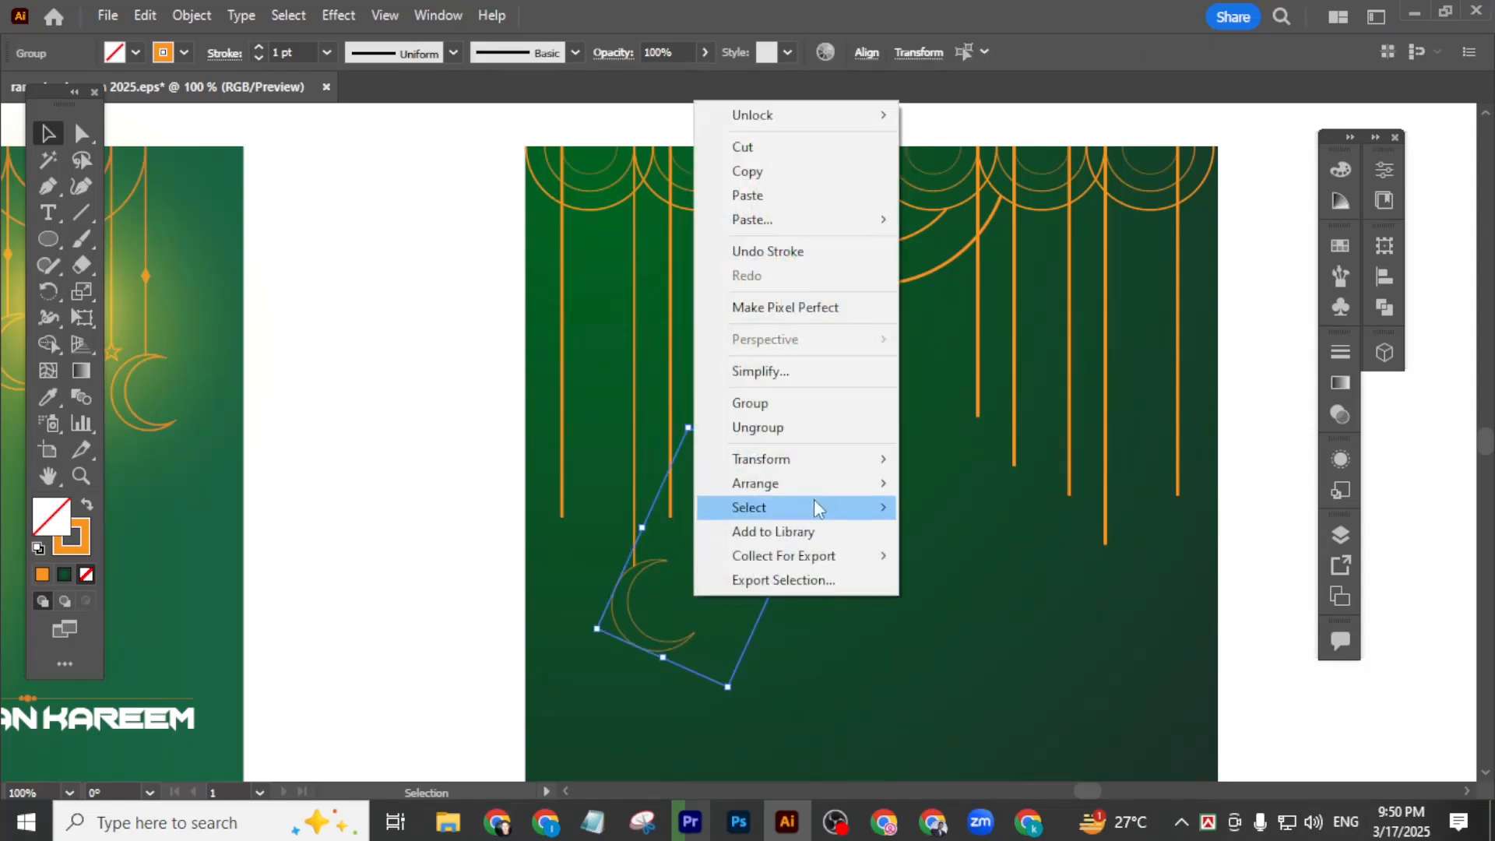
mouse_move(782, 459)
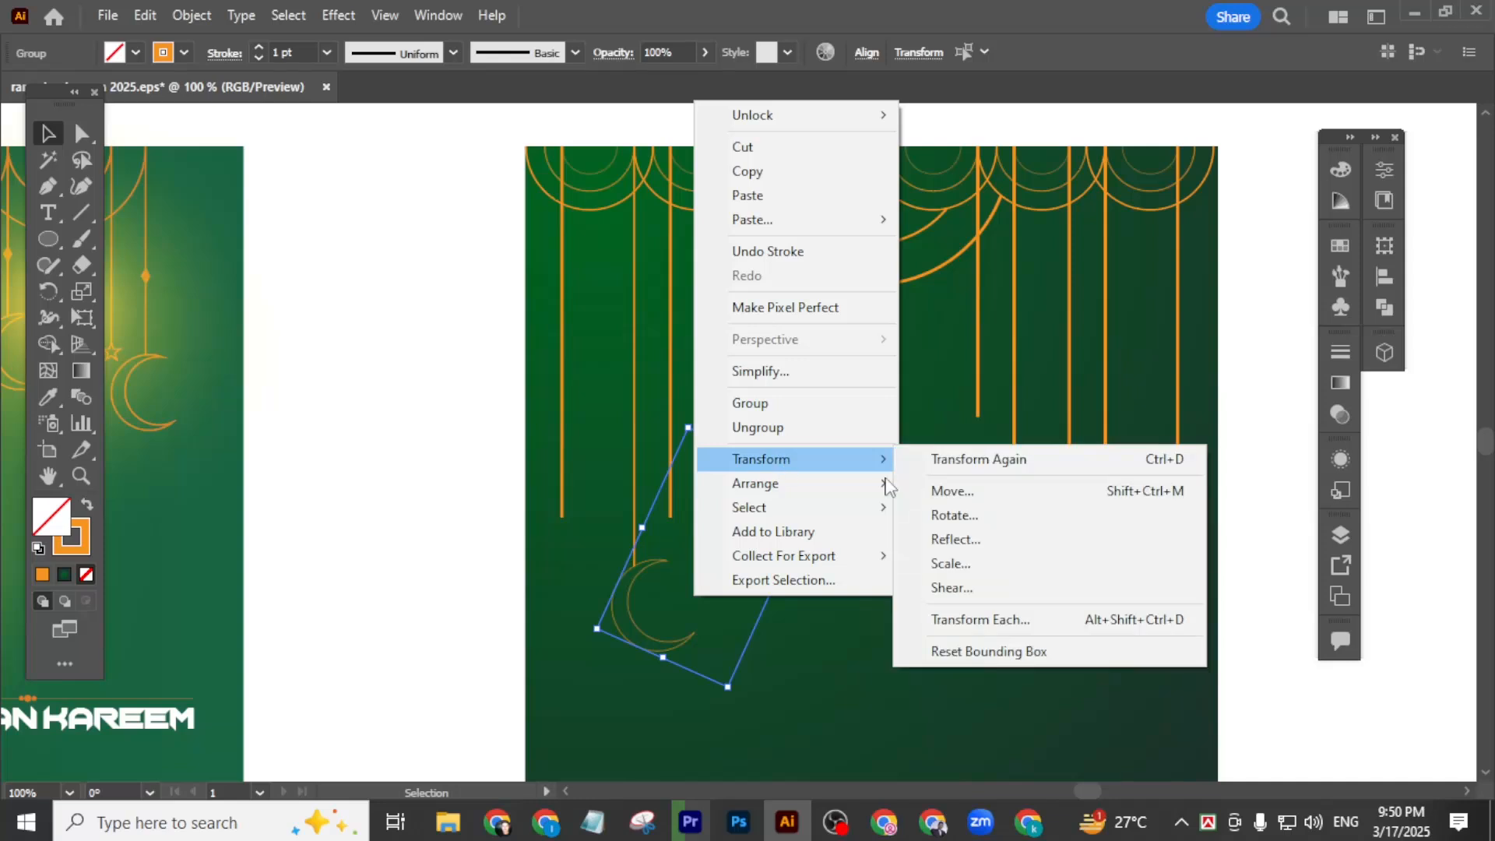
left_click(1016, 532)
left_click(787, 610)
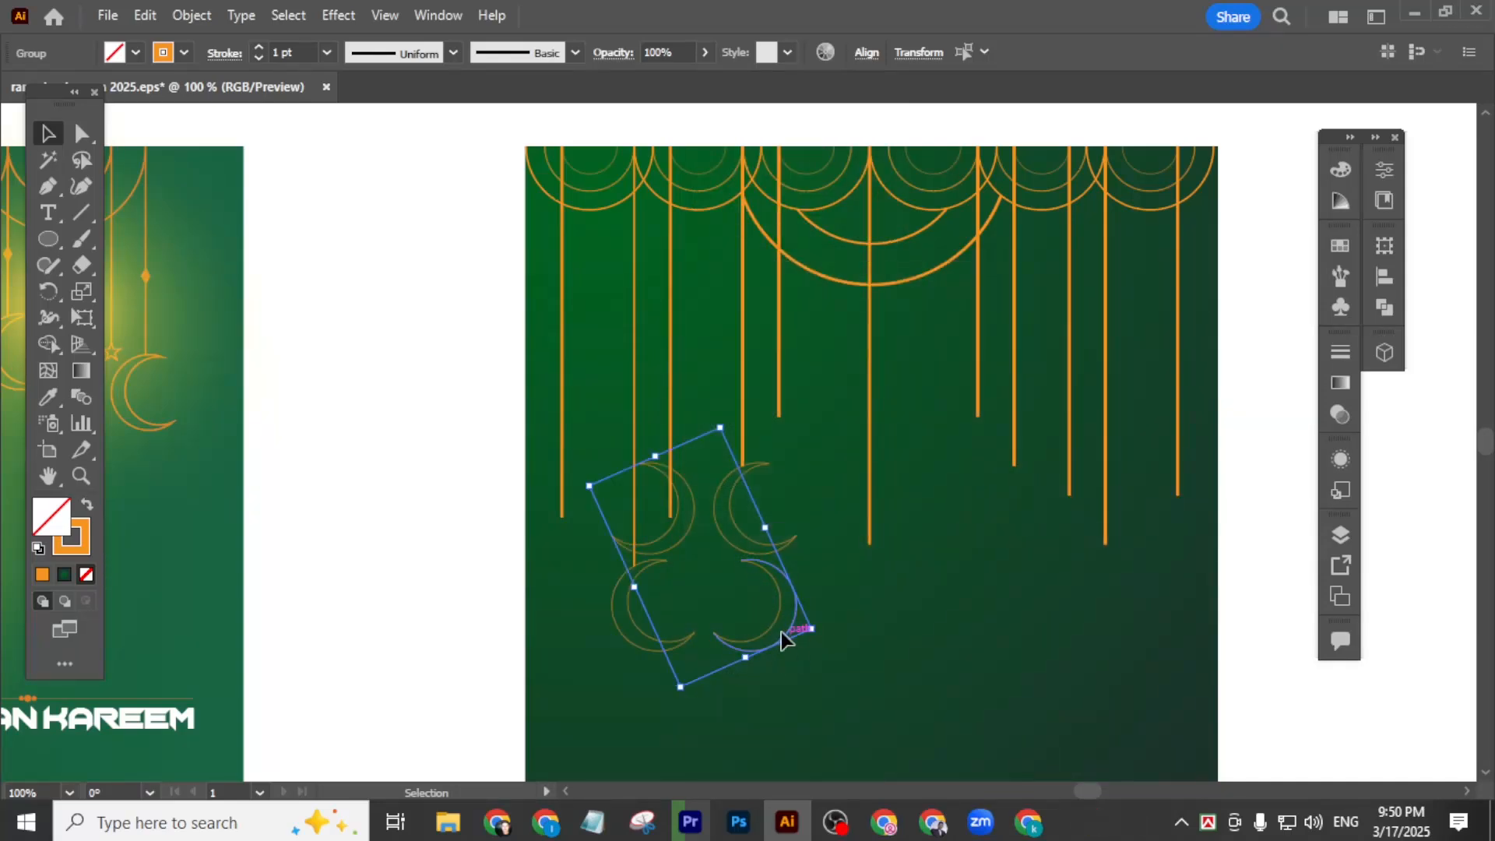
- Move the mirrored crescents across the poster and hang them from the ends of the eighth and tenth lines
left_click_drag(787, 621, 1118, 599)
left_click(1184, 693)
left_click(1158, 684)
scroll(984, 494, "up", 1)
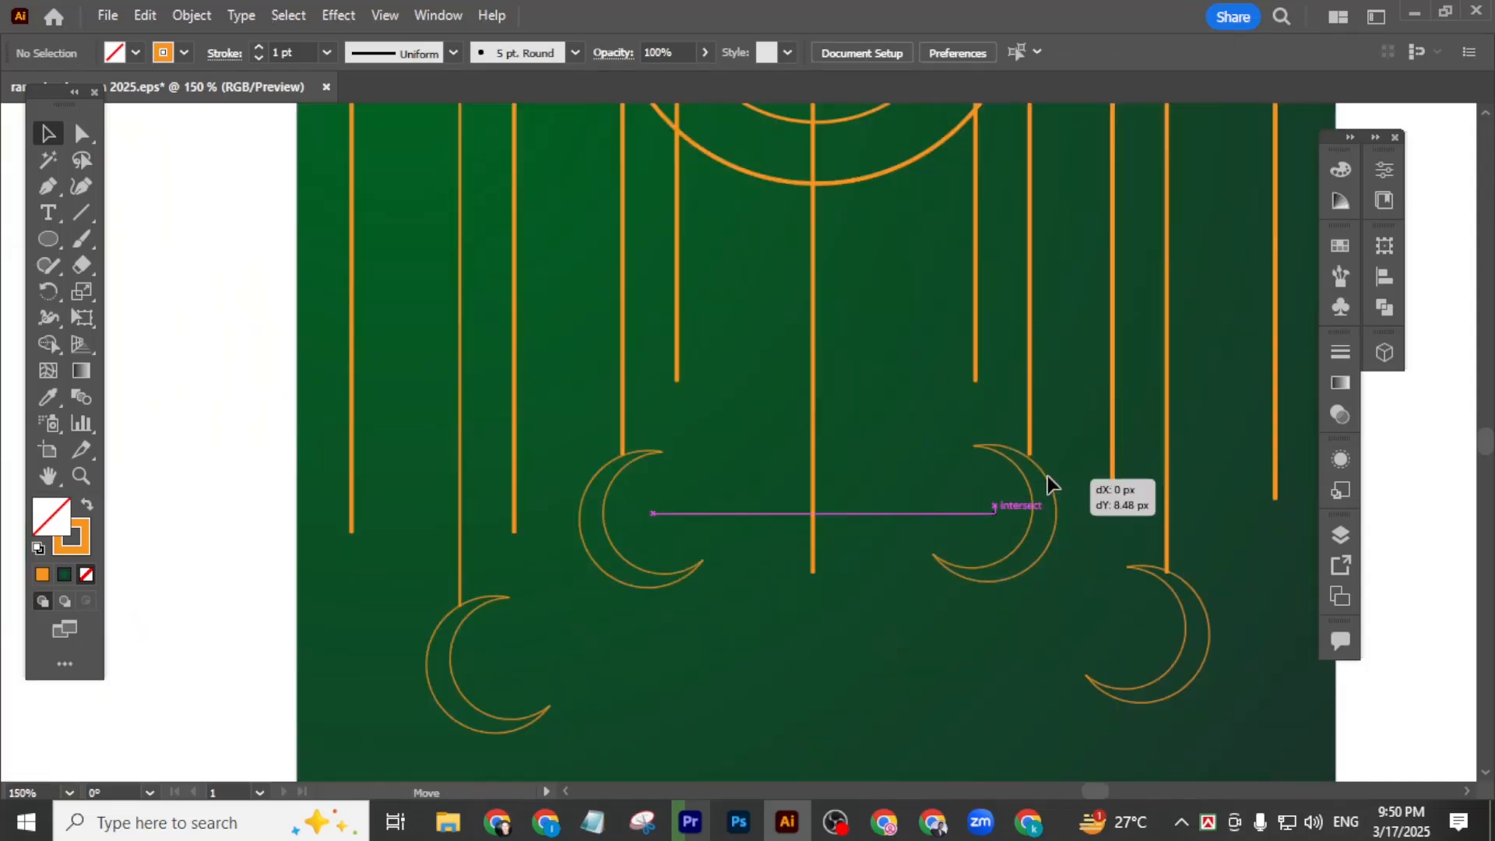
left_click(1050, 477)
left_click(842, 643)
scroll(843, 633, "down", 1)
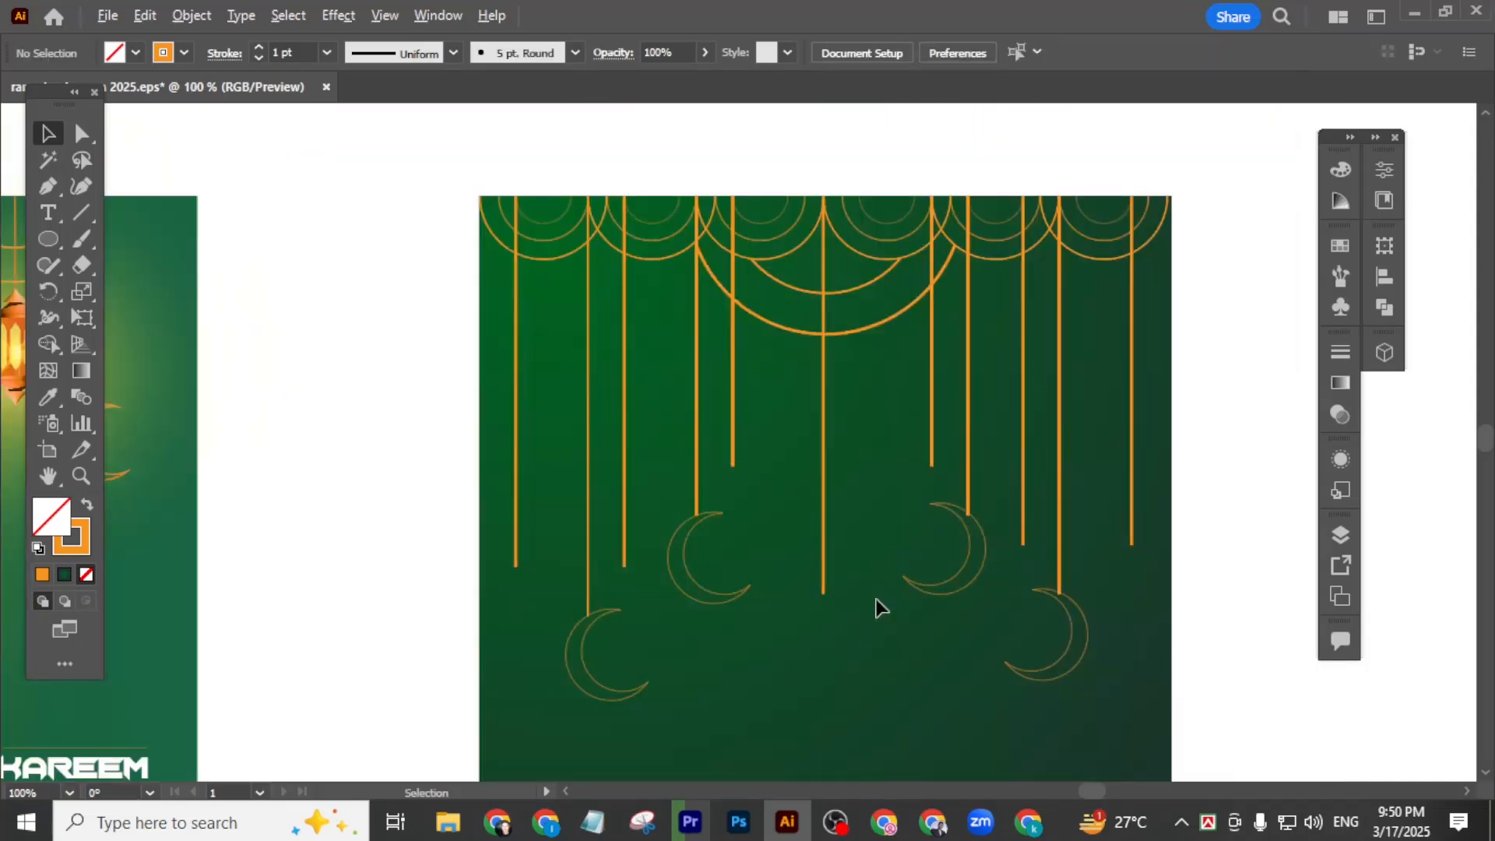
left_click_drag(991, 657, 985, 569)
scroll(895, 615, "up", 1)
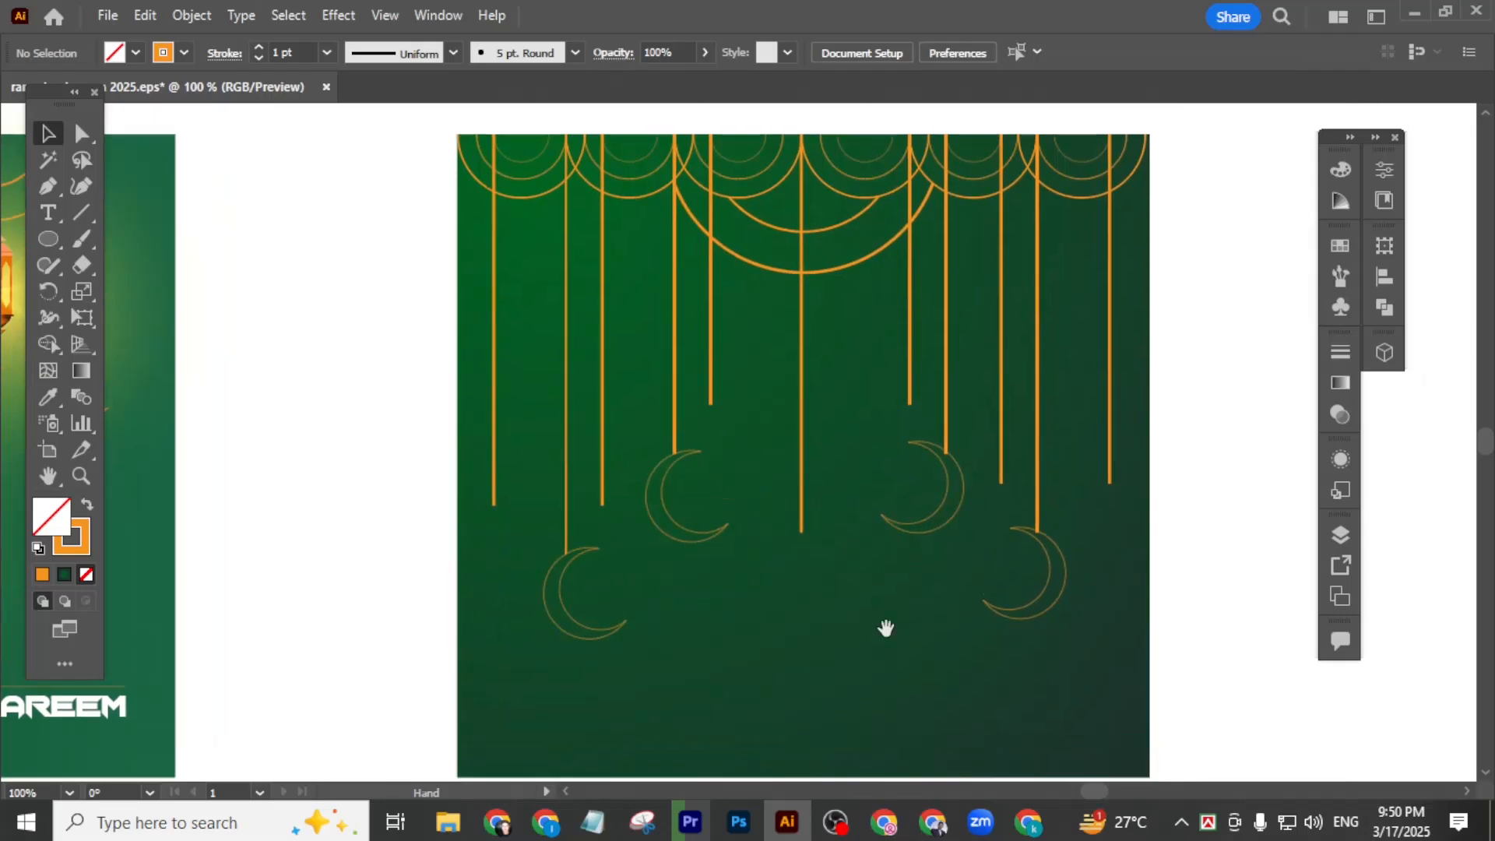
scroll(884, 627, "up", 2)
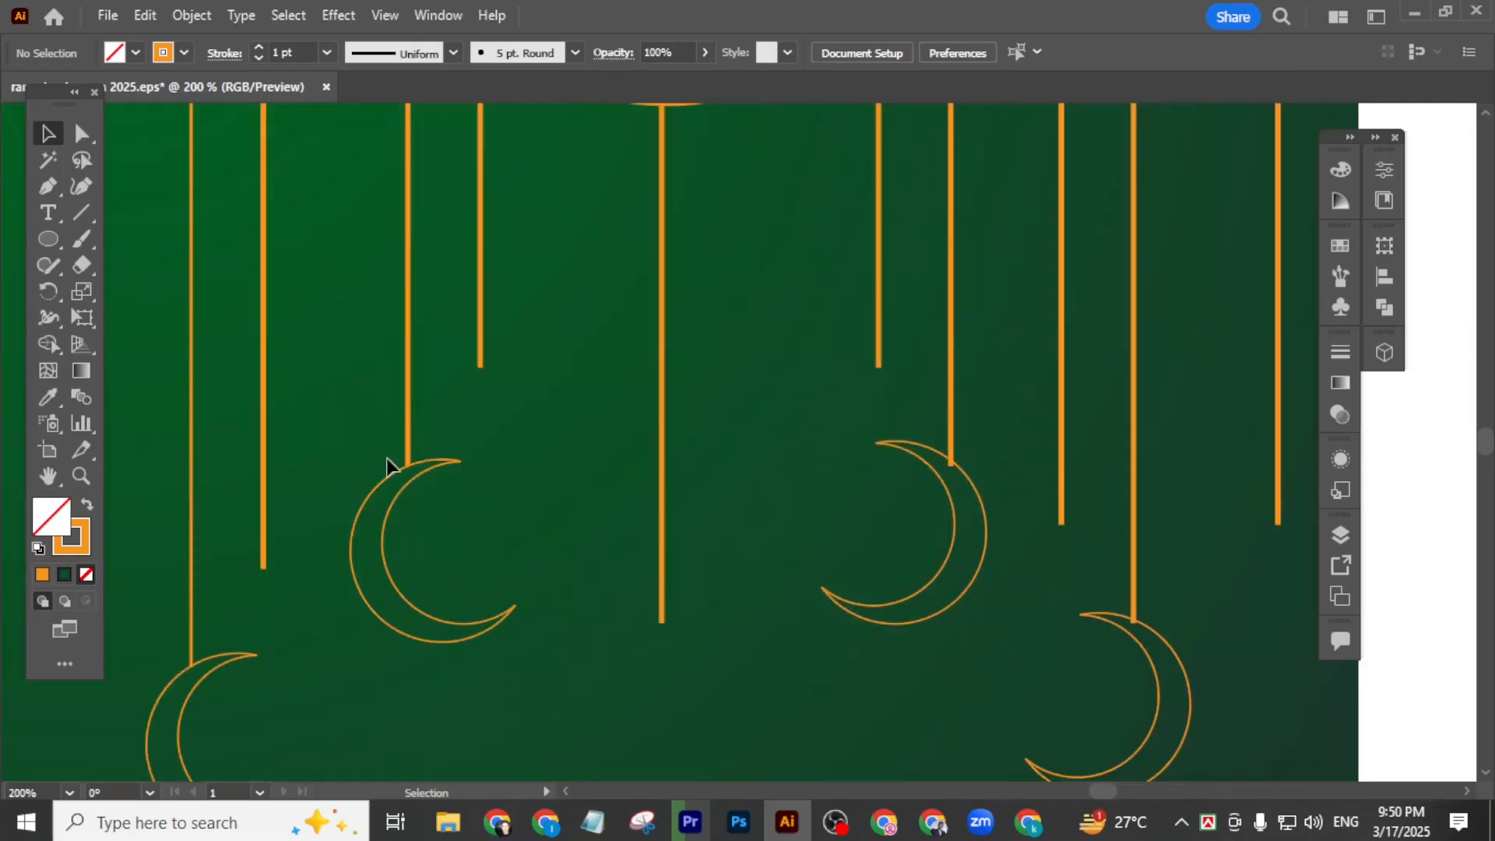
- Apply the second hanging line's 2 pt stroke to all hanging lines from the third to the last with the Eyedropper
scroll(369, 423, "down", 3)
left_click_drag(324, 388, 707, 401)
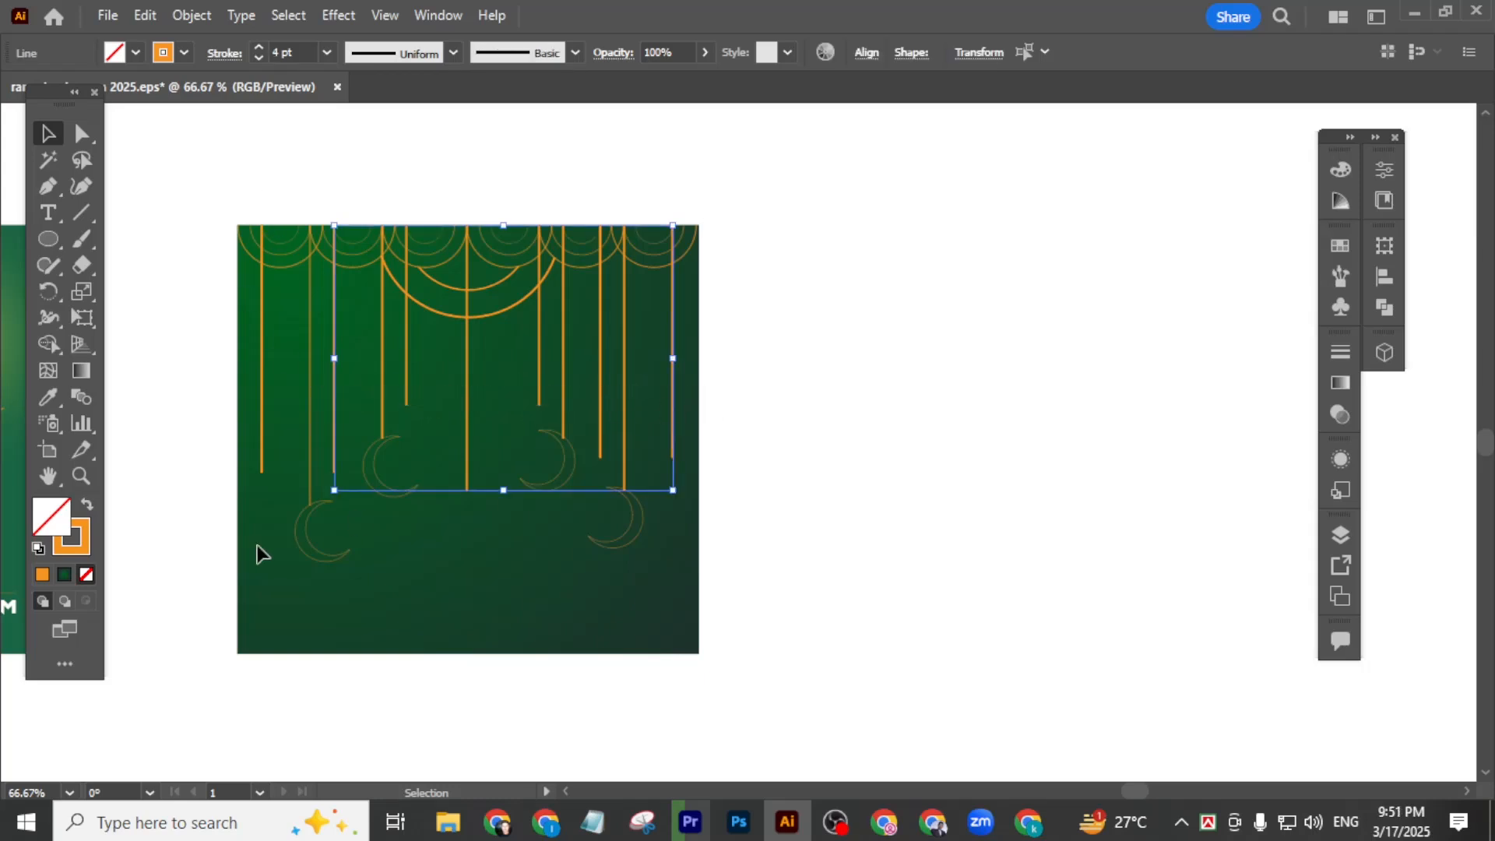
left_click(48, 397)
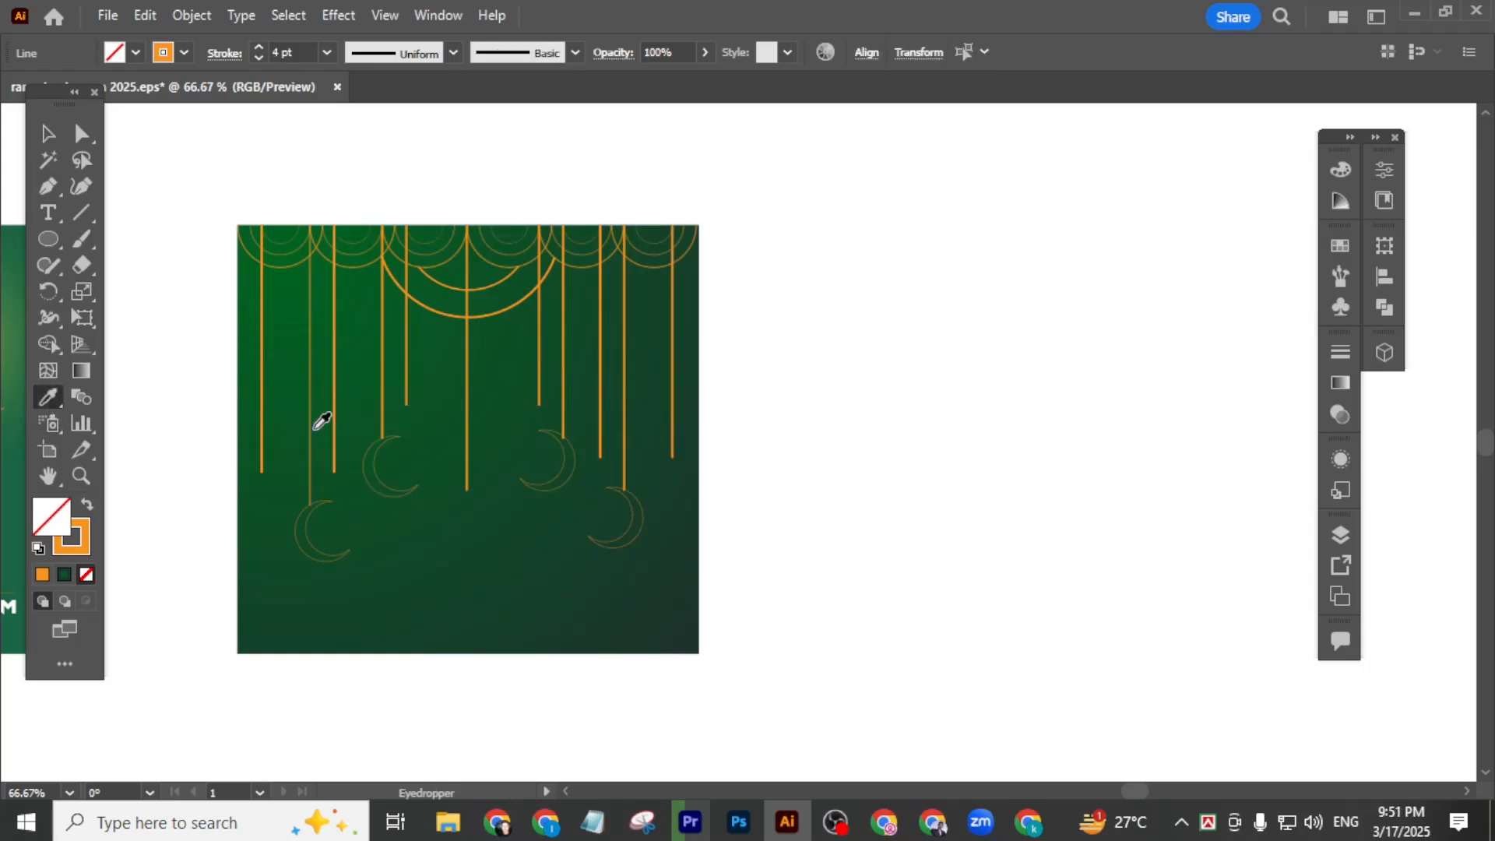
left_click(310, 427)
left_click(48, 133)
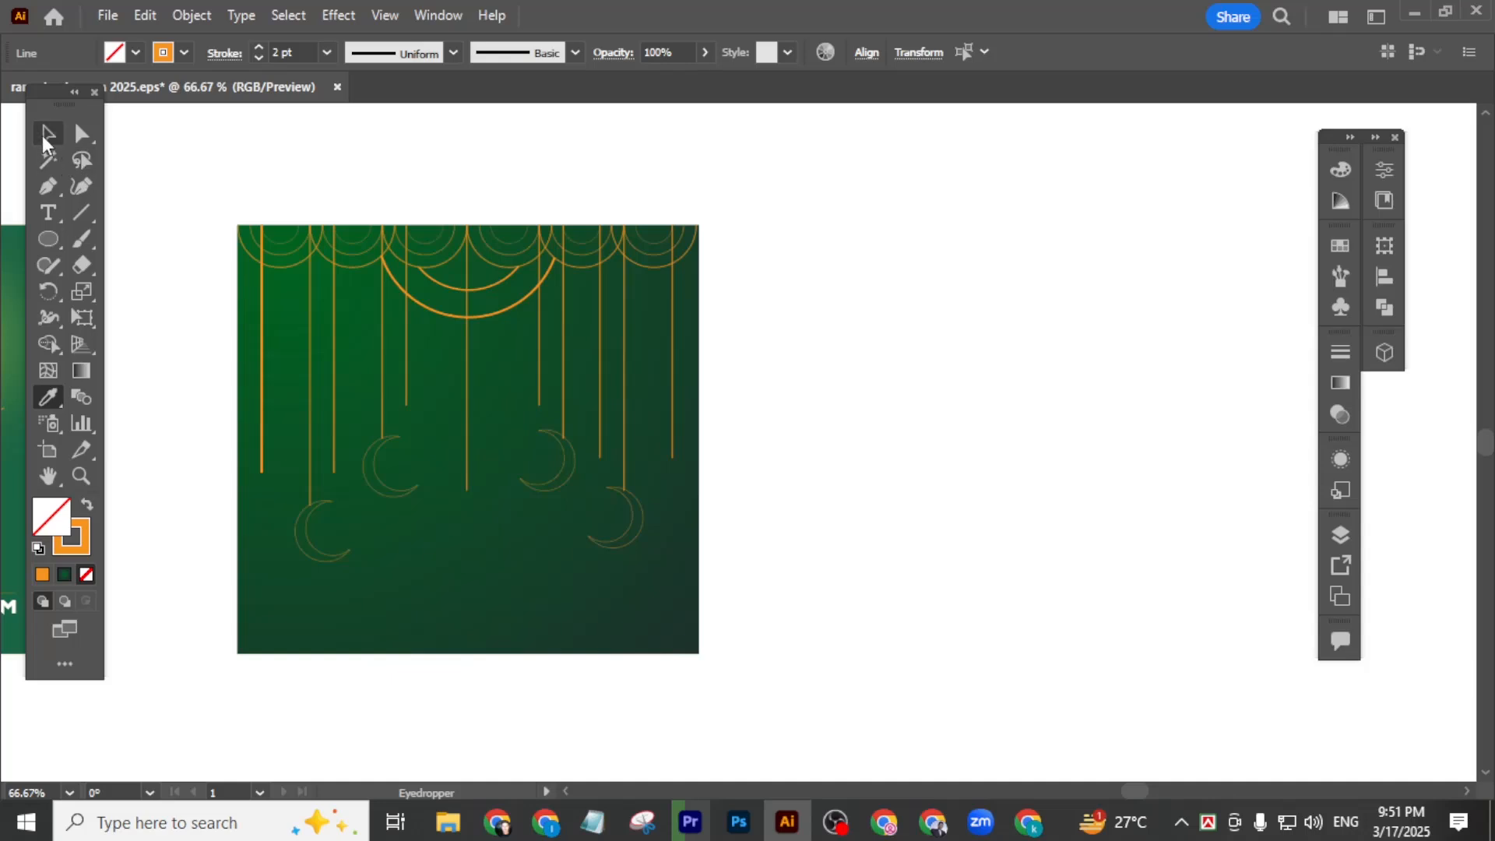
left_click(842, 525)
- Nudge the mirrored crescent on the eighth hanging line so its outline meets the end of the line
scroll(652, 496, "up", 6)
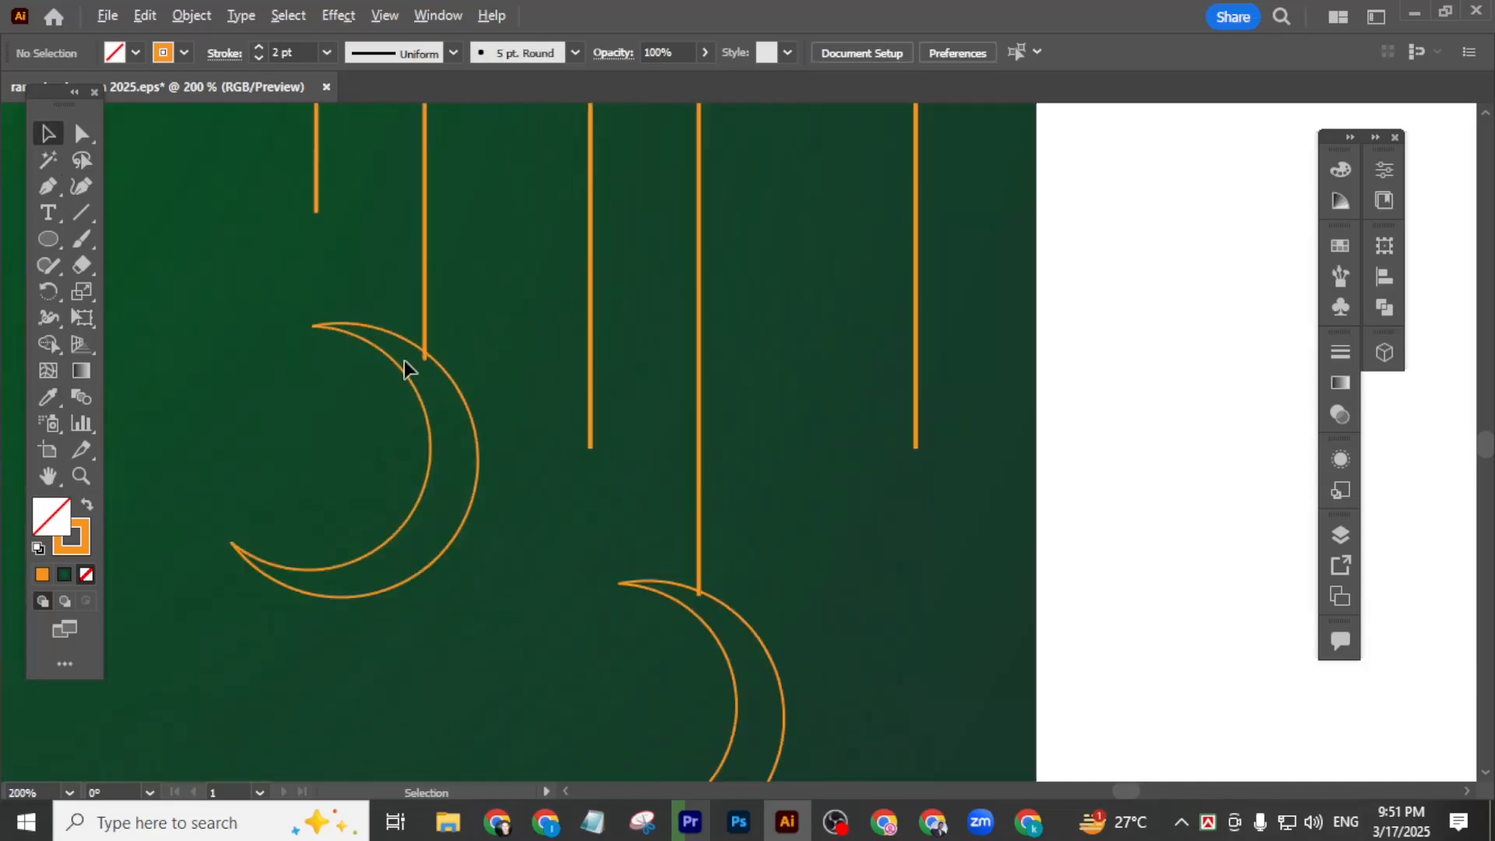
left_click_drag(489, 390, 490, 405)
left_click(641, 491)
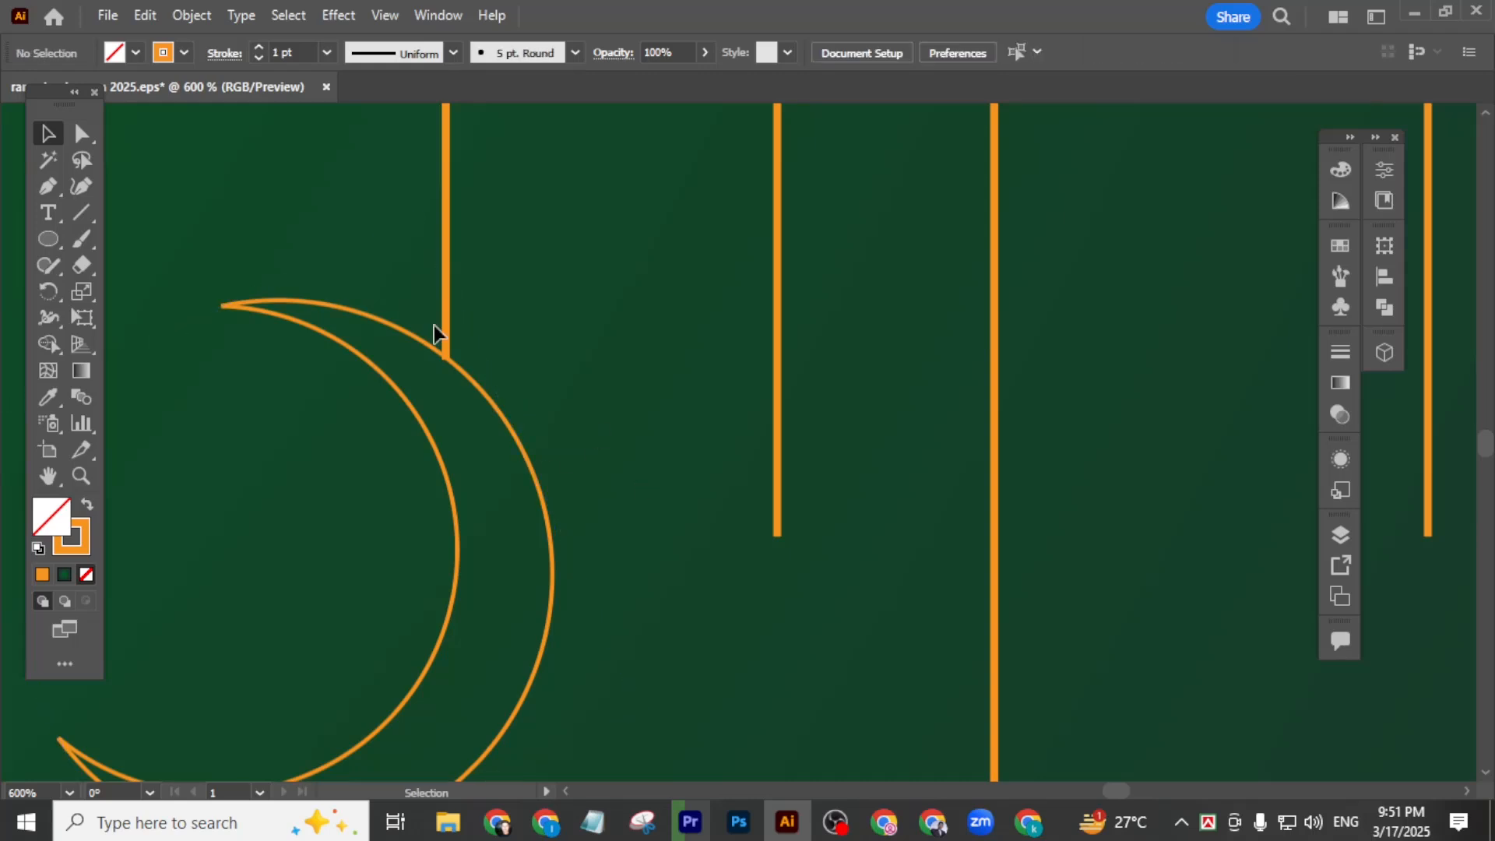
scroll(434, 325, "up", 6)
left_click_drag(539, 459, 576, 493)
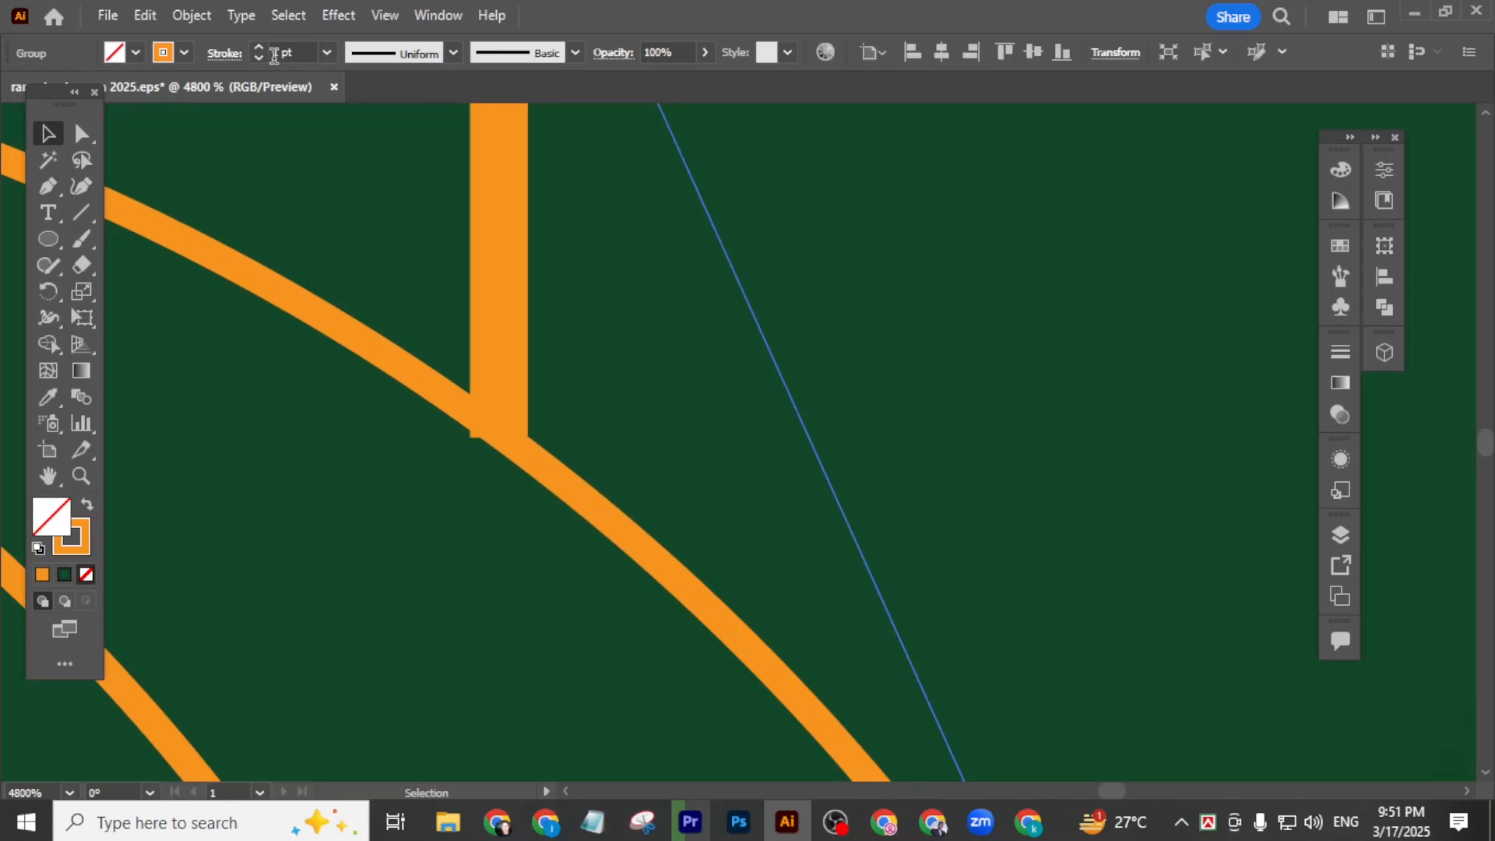
- Set the stroke weight of the crescent on the eighth hanging line to 2 pt
left_click(310, 53)
type("2")
key("Return")
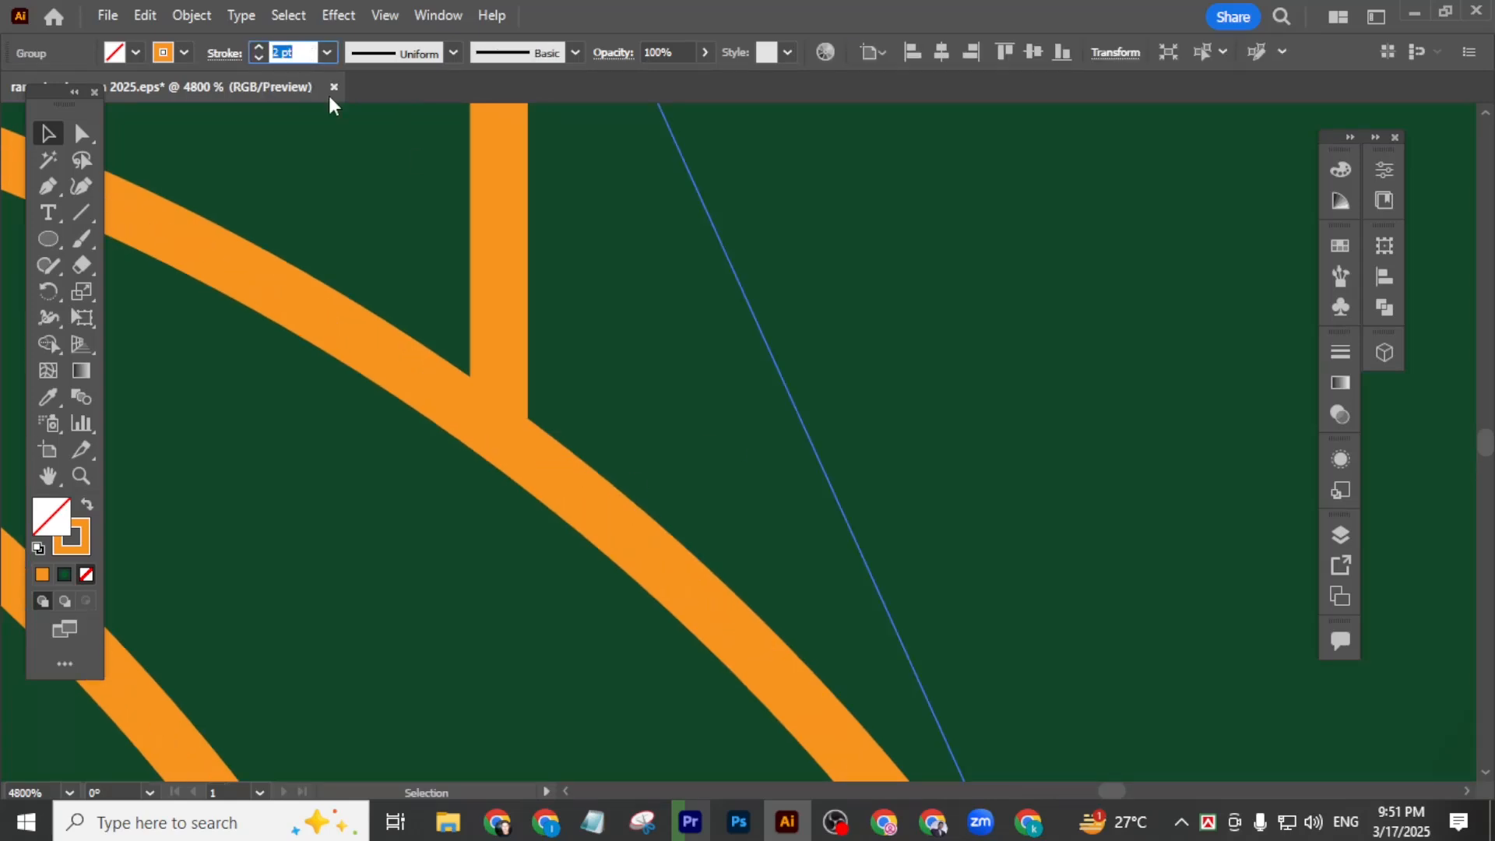
left_click(829, 428)
- Align the crescent on the tenth hanging line with the line's end and set its stroke weight to 2 pt
scroll(856, 581, "down", 15)
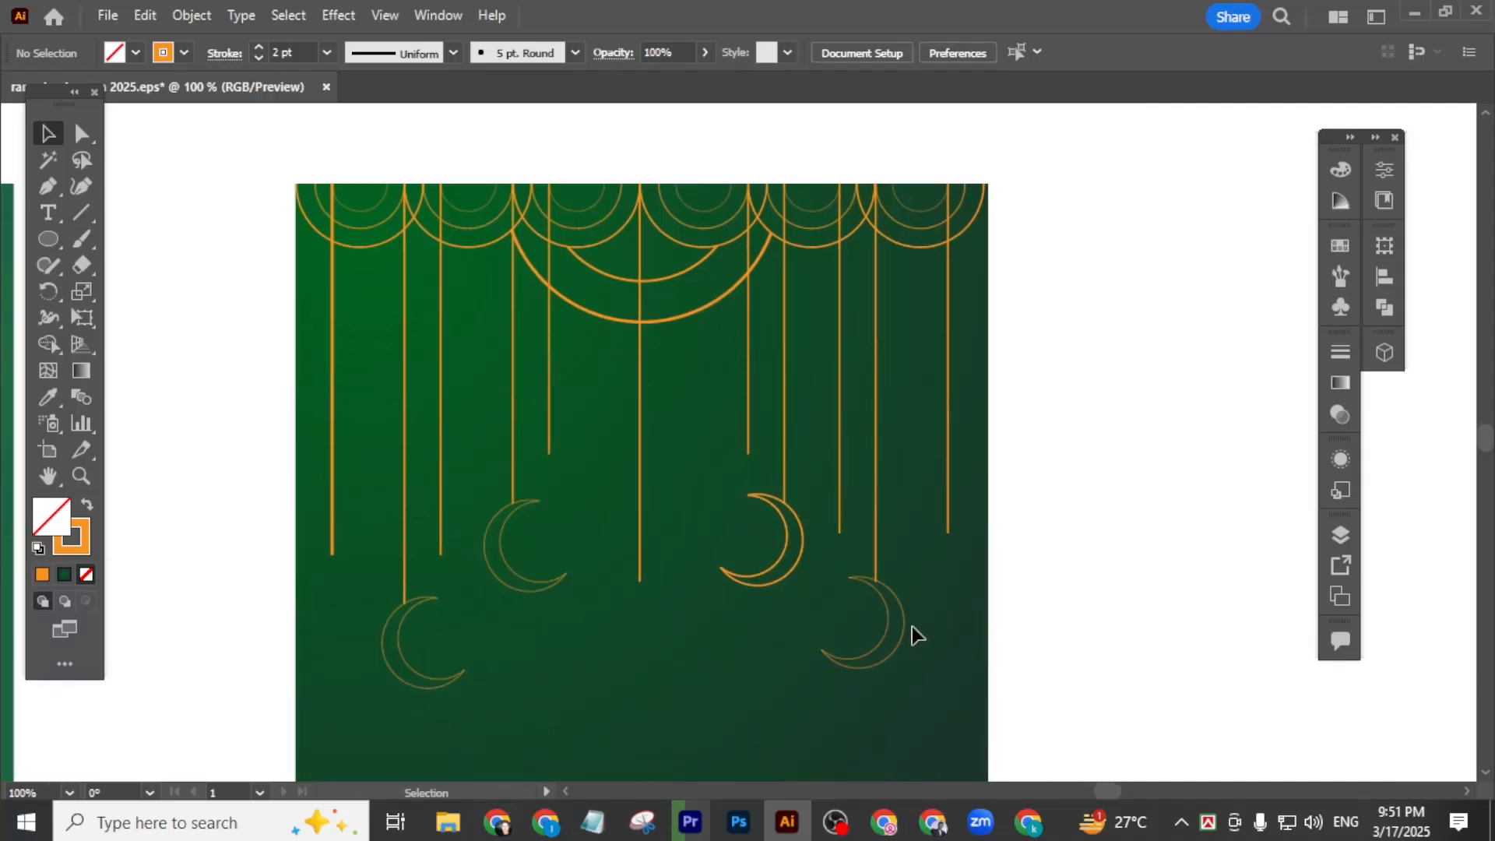
scroll(907, 629, "up", 3)
scroll(897, 621, "up", 2)
left_click_drag(870, 488, 874, 495)
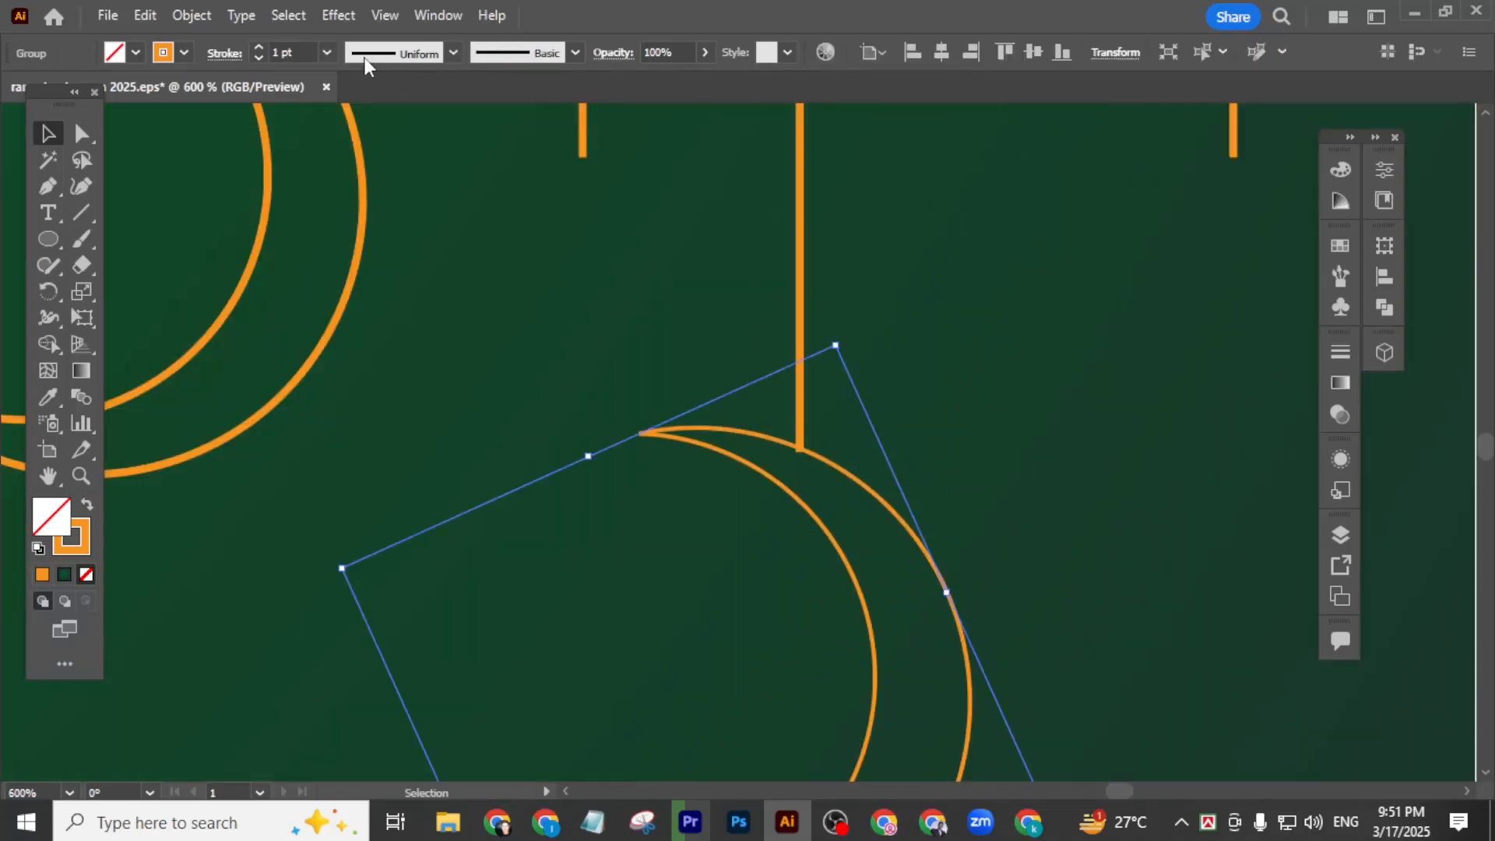
scroll(295, 47, "up", 1)
left_click(996, 461)
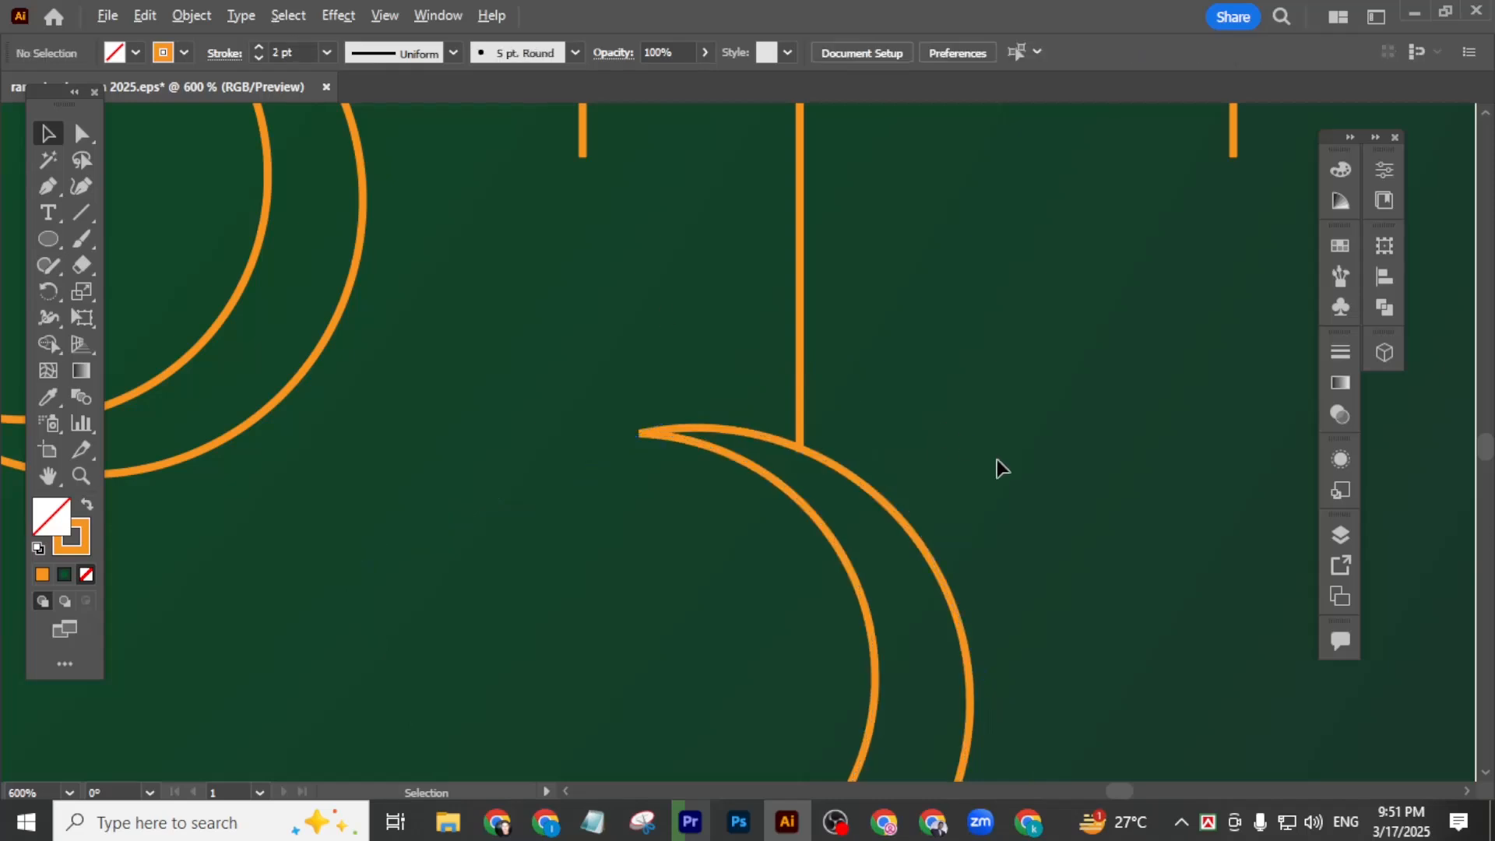
- Set the stroke weight of the two crescents on the second and fourth hanging lines to 2 pt
scroll(1004, 483, "down", 5)
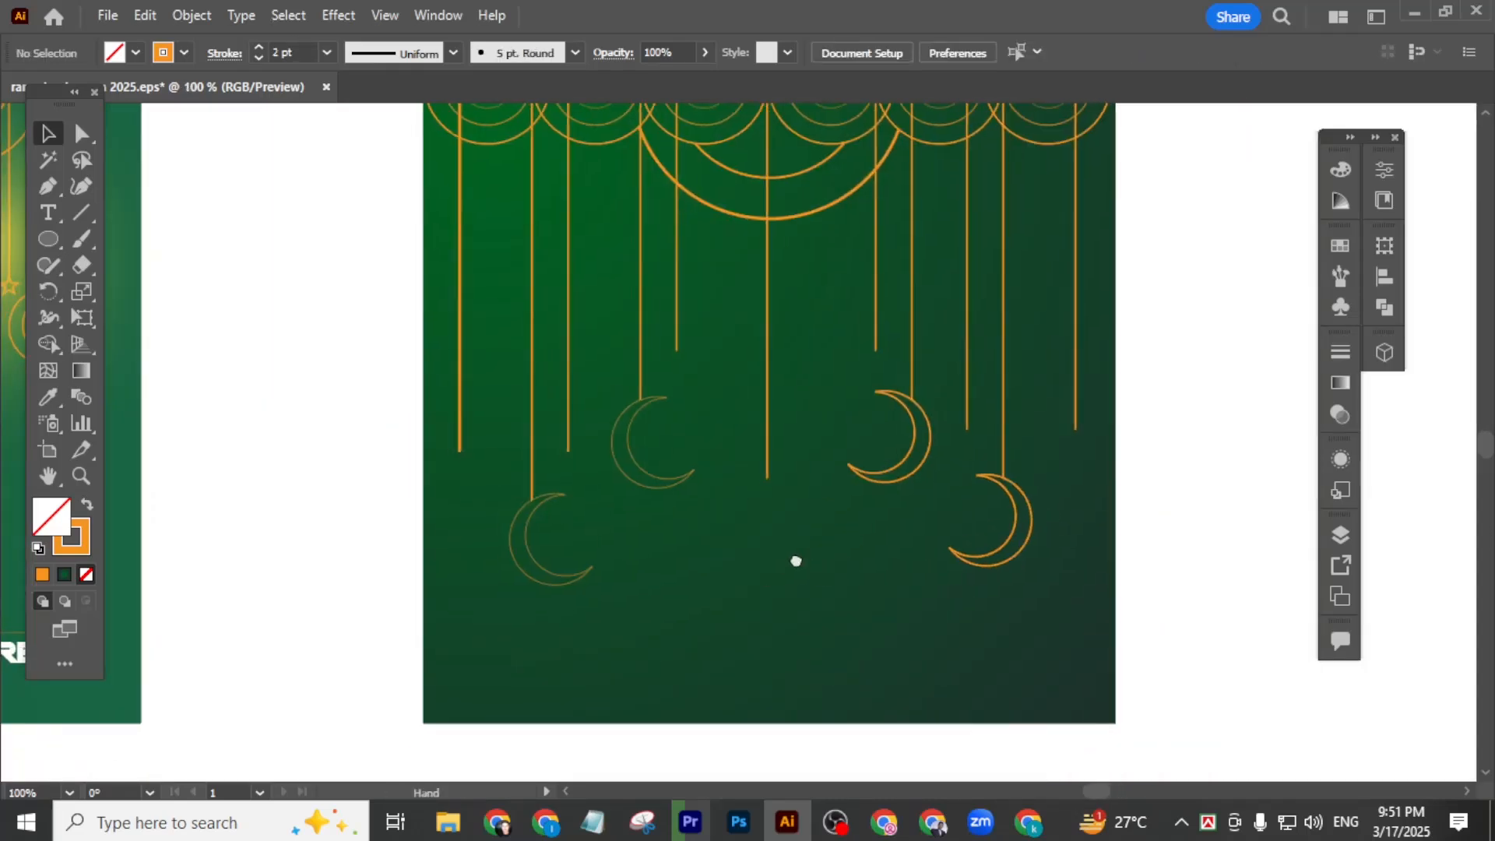
left_click_drag(690, 446, 565, 605)
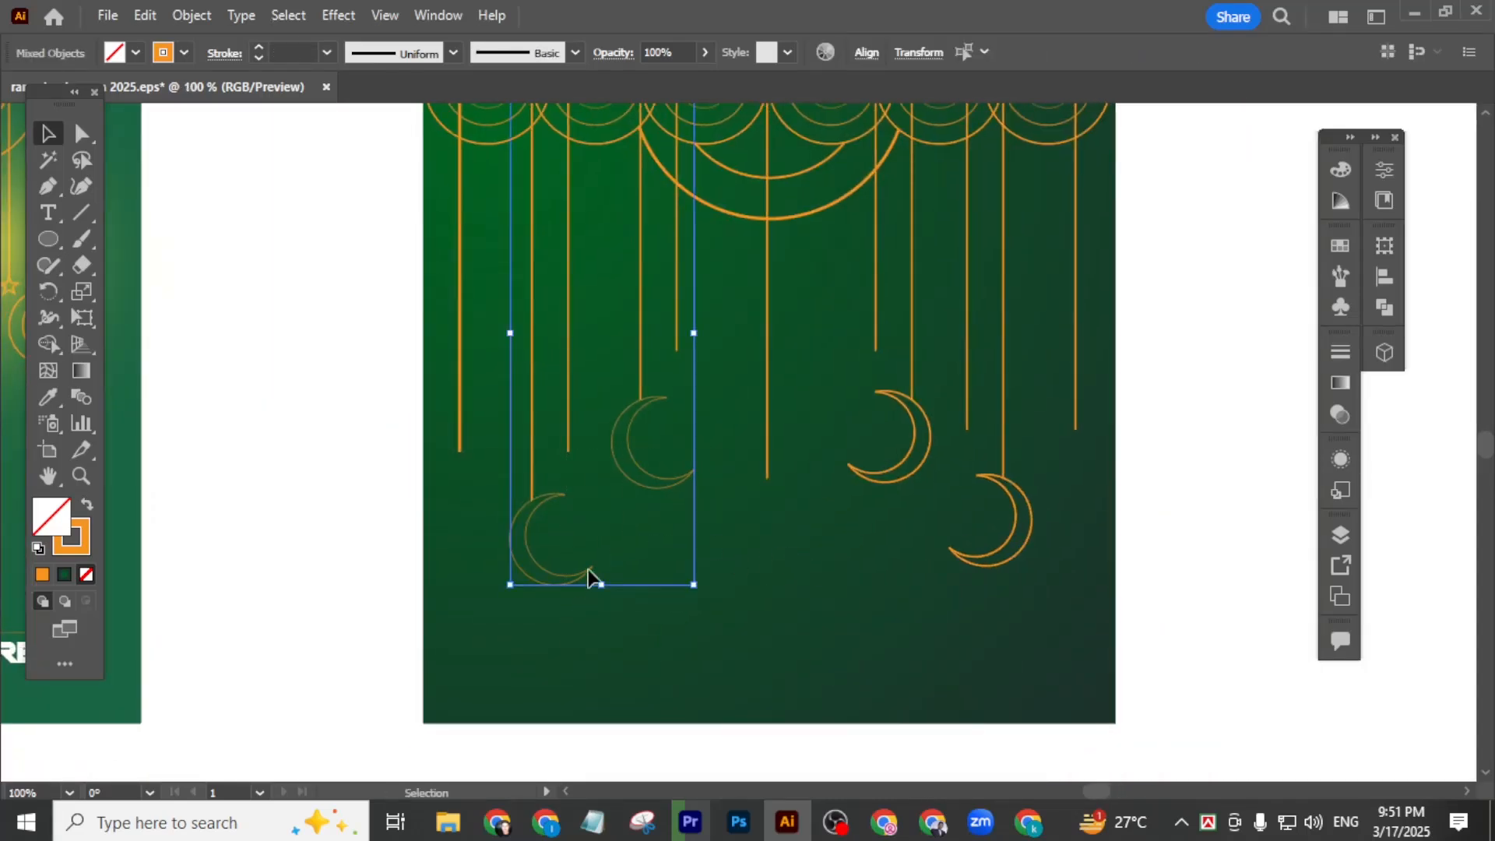
left_click(782, 675)
left_click(574, 575)
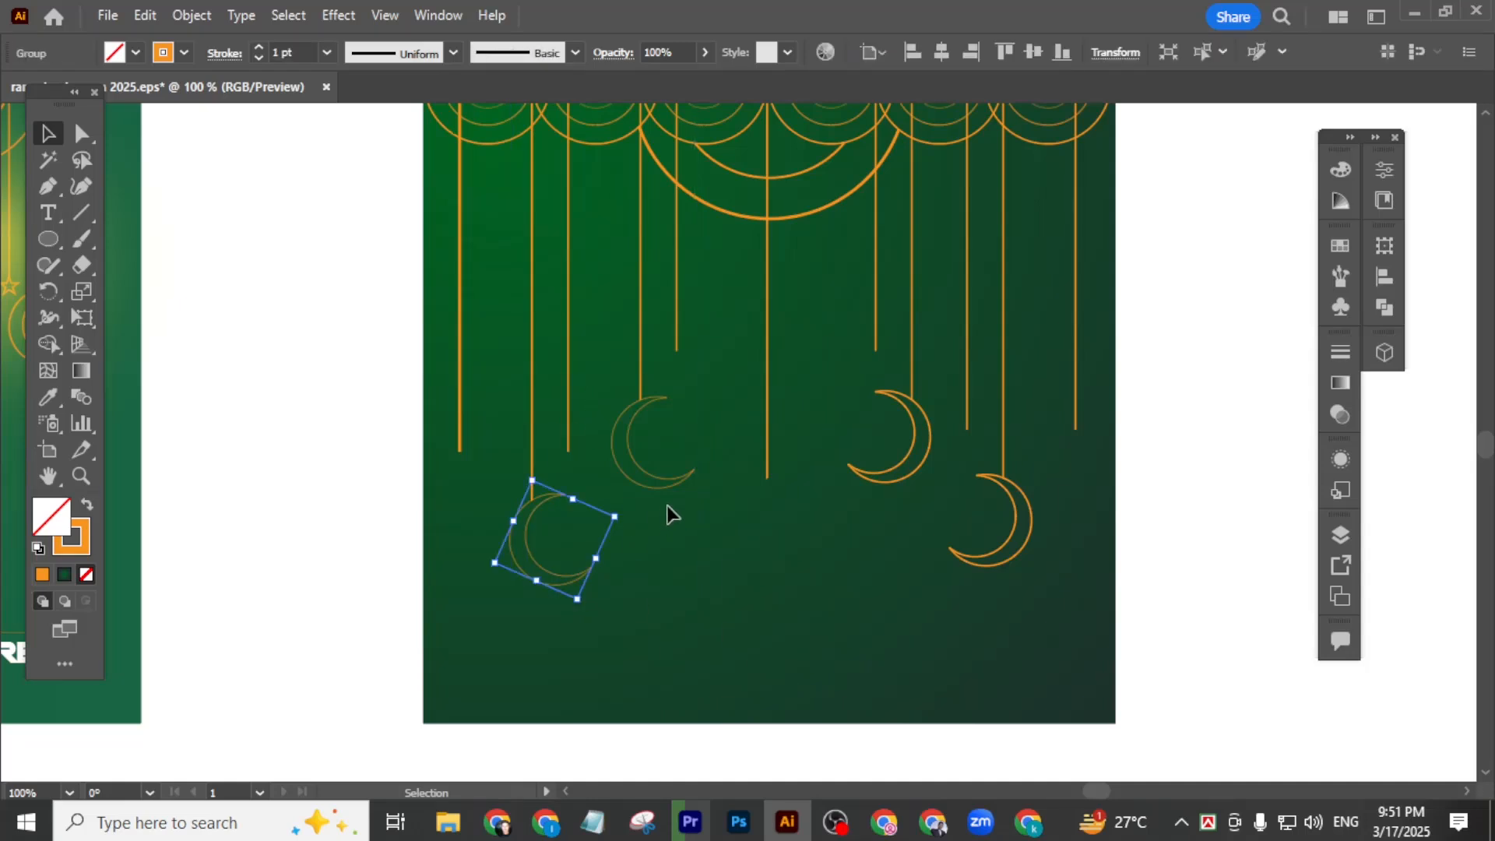
left_click(666, 488, "shift")
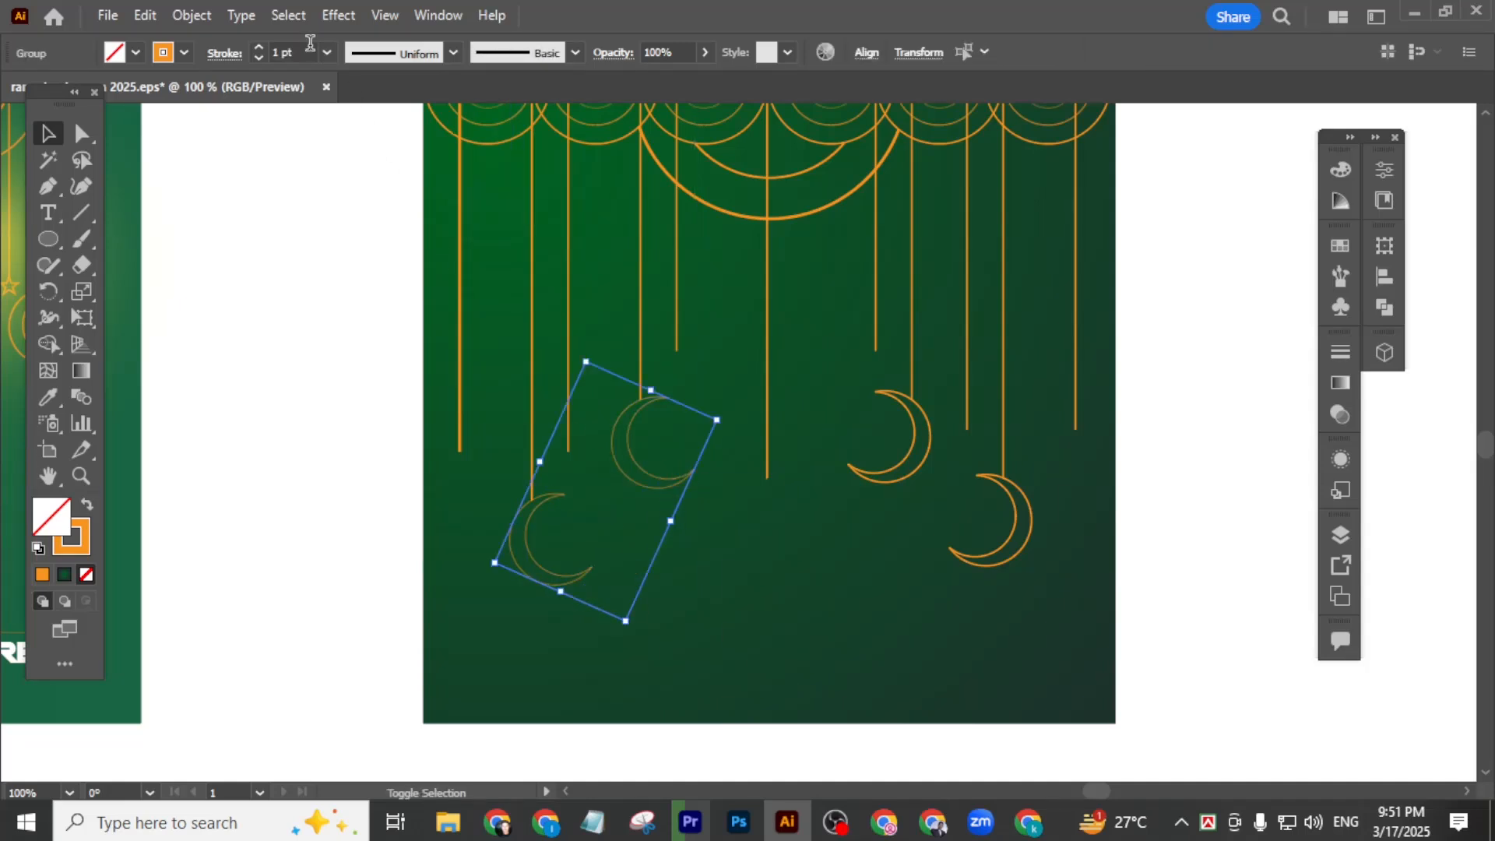
left_click(764, 600)
- Draw a small five-pointed star outline just below the end of the fifth hanging line with the Star tool
scroll(772, 590, "down", 2)
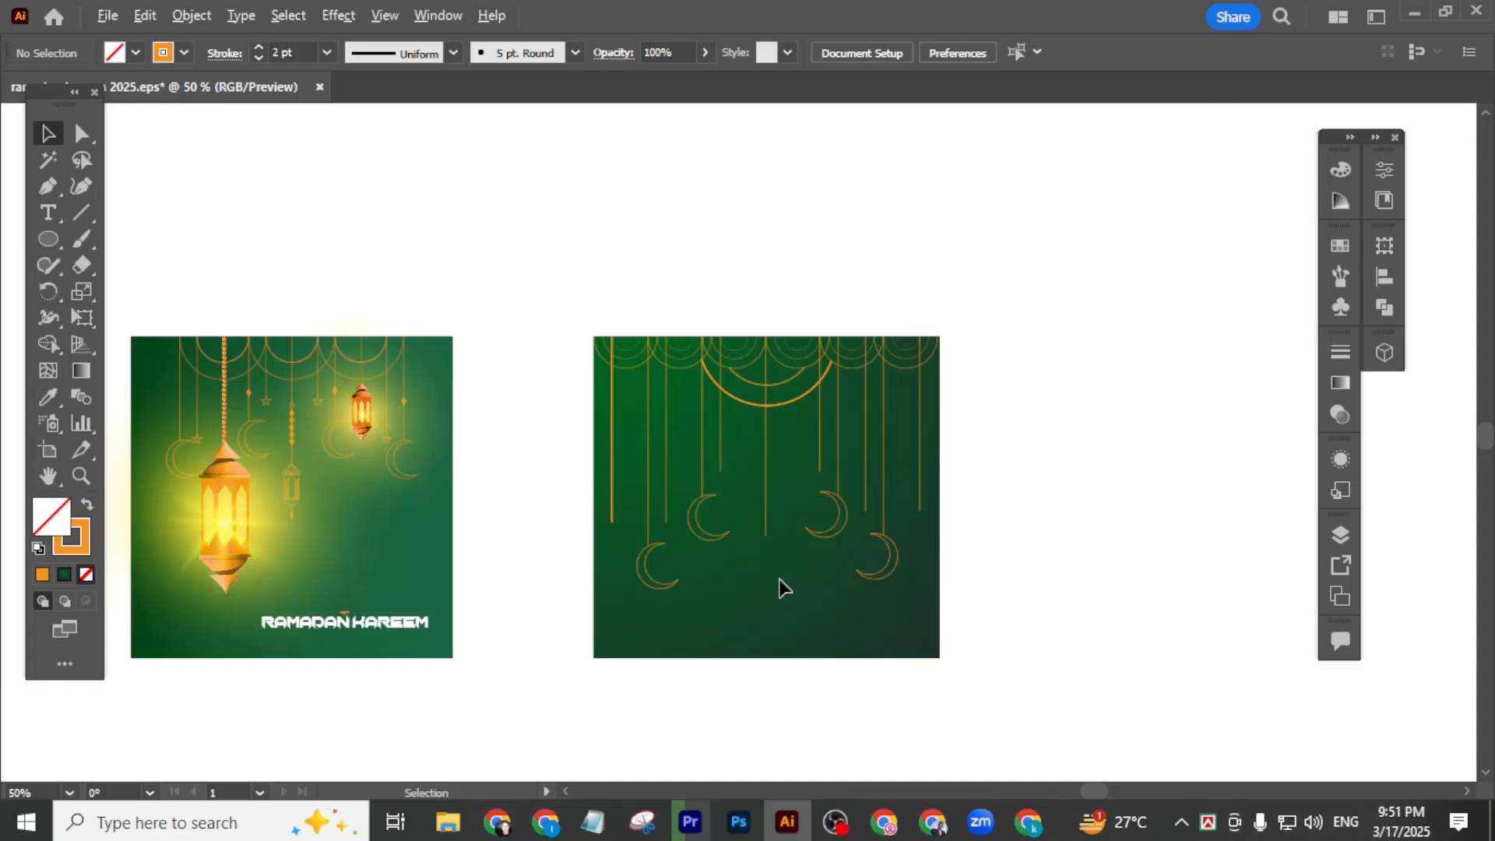
scroll(767, 474, "up", 2)
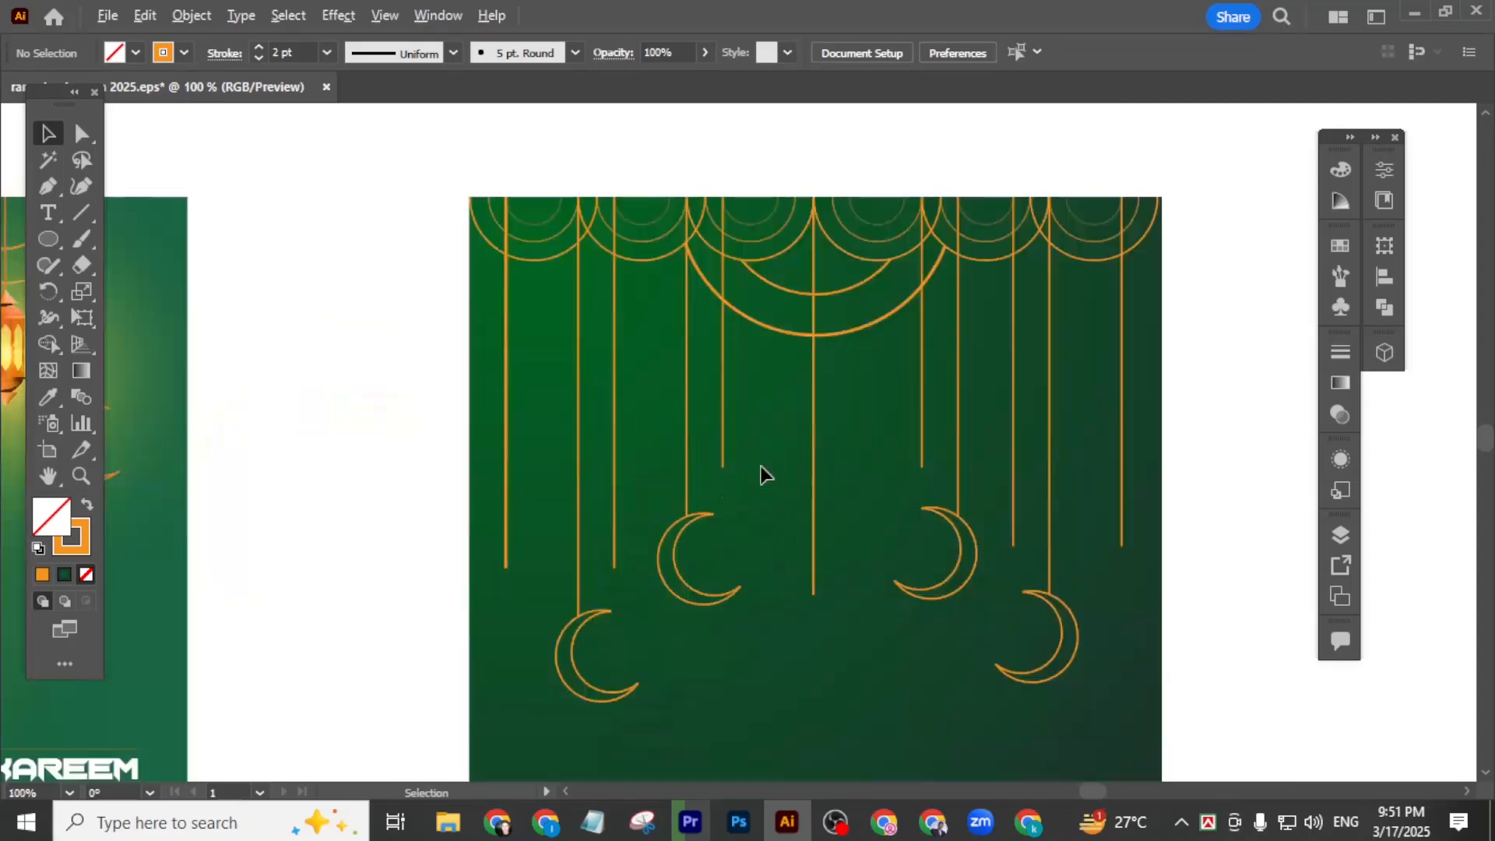
scroll(471, 490, "down", 2)
scroll(218, 440, "up", 4)
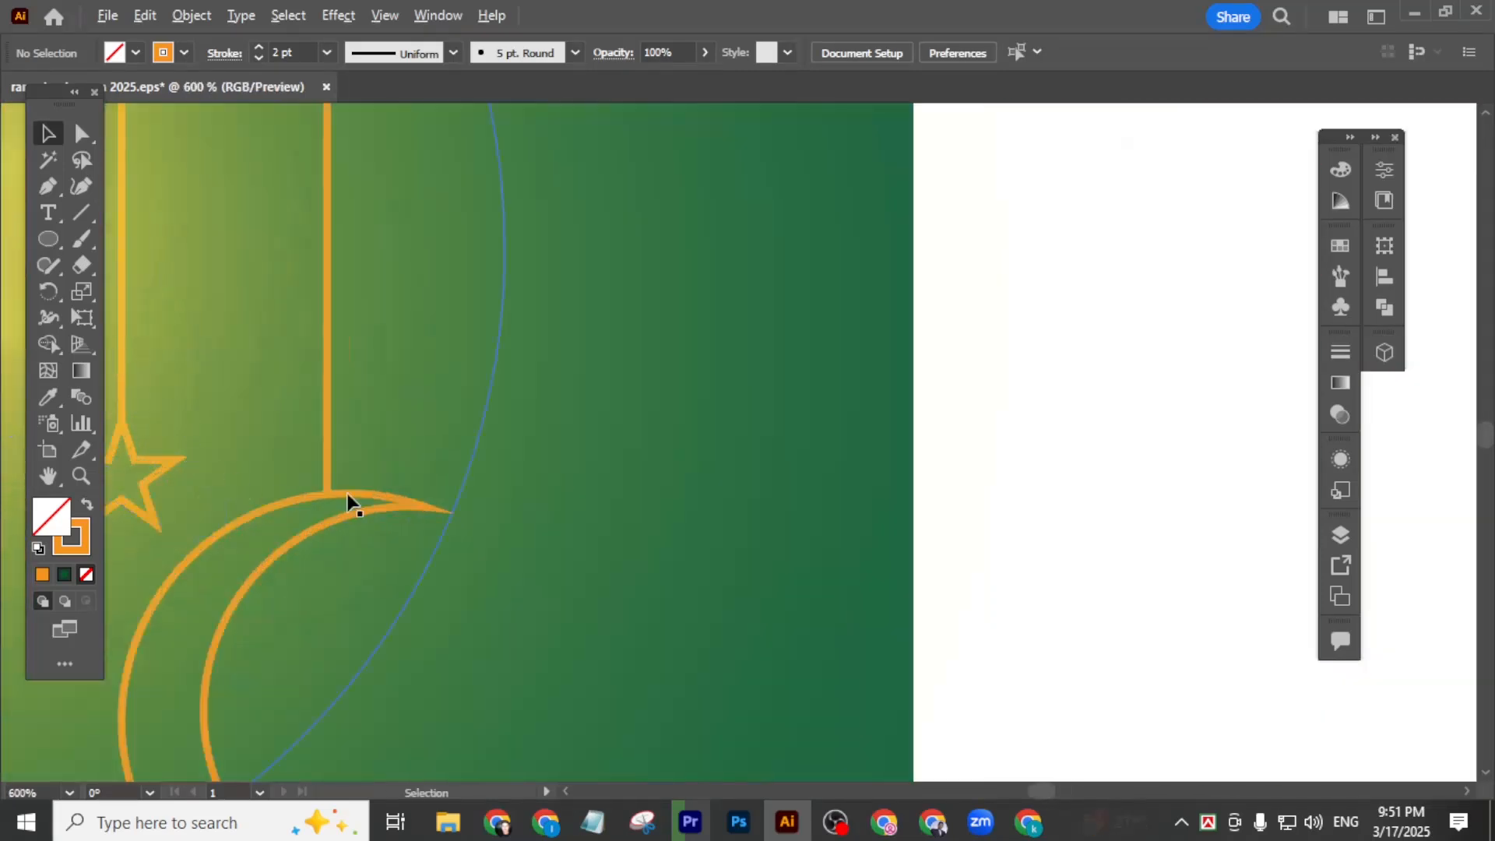
scroll(343, 503, "down", 2)
scroll(786, 572, "down", 2)
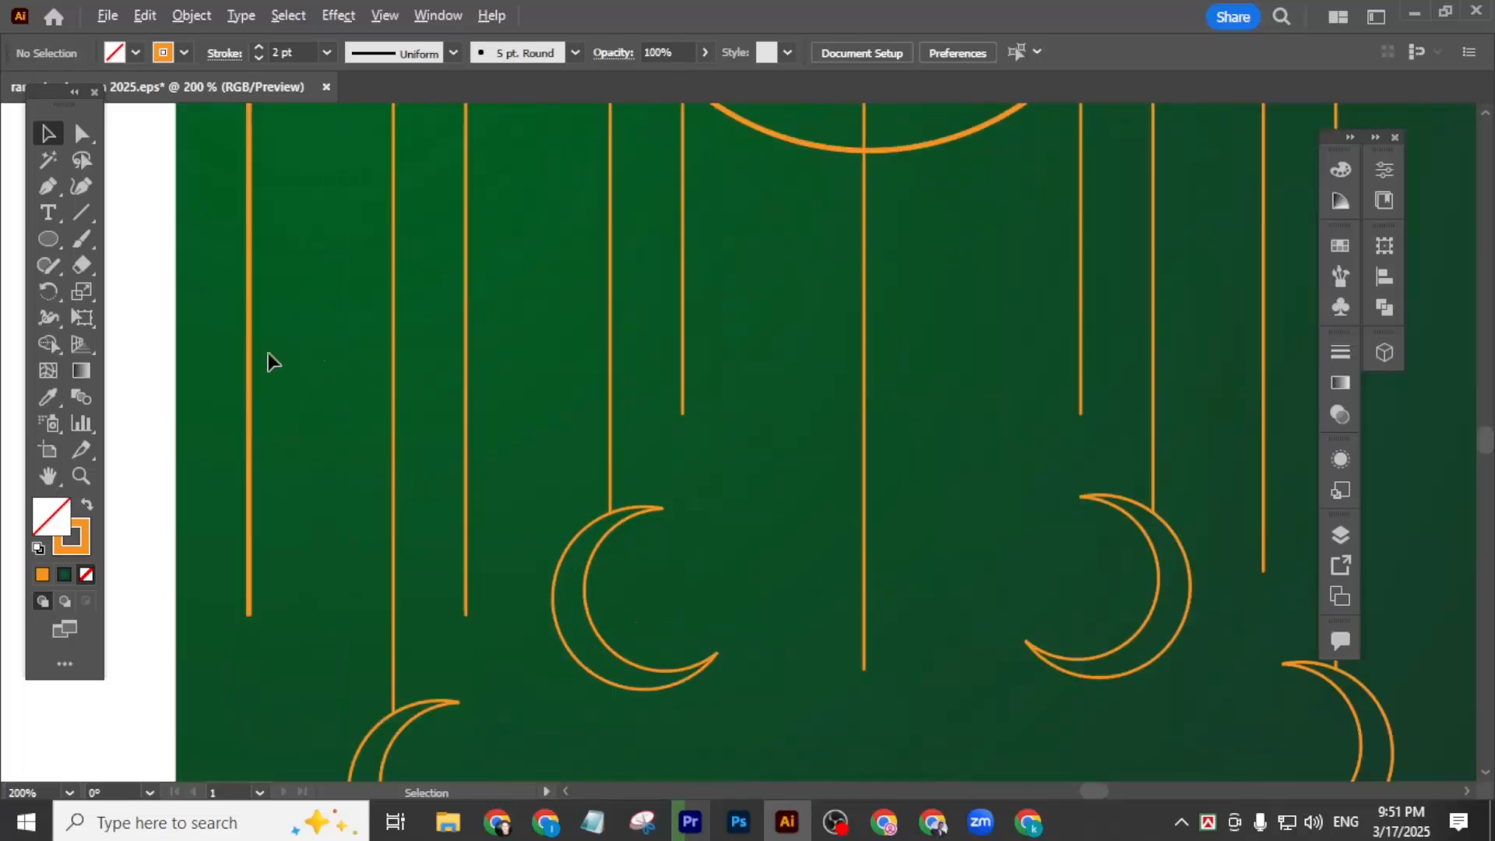
left_click(50, 236)
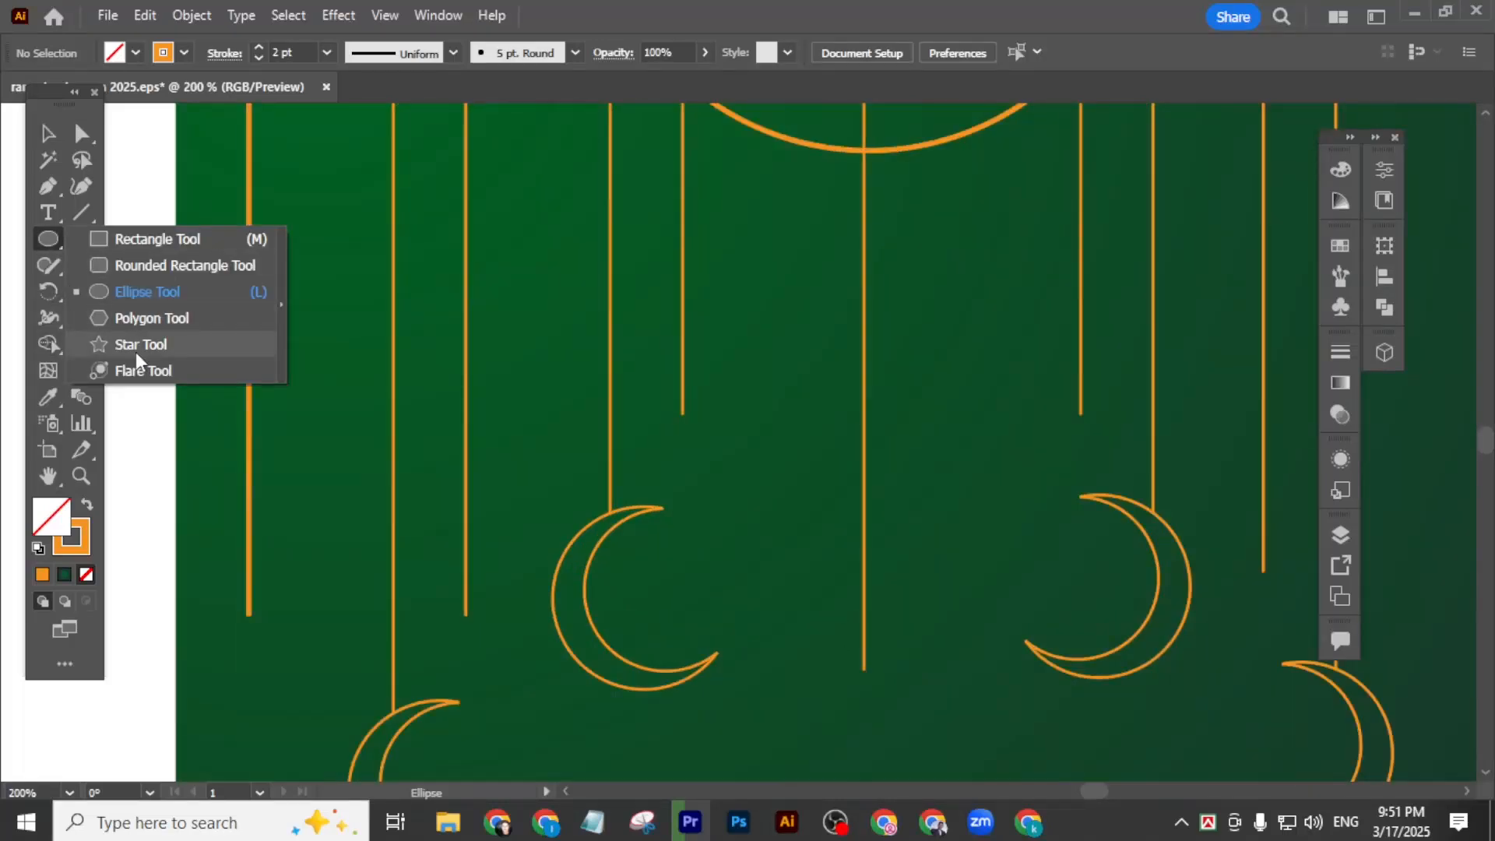
left_click(136, 352)
scroll(724, 464, "up", 1, "alt")
left_click_drag(724, 464, 783, 481)
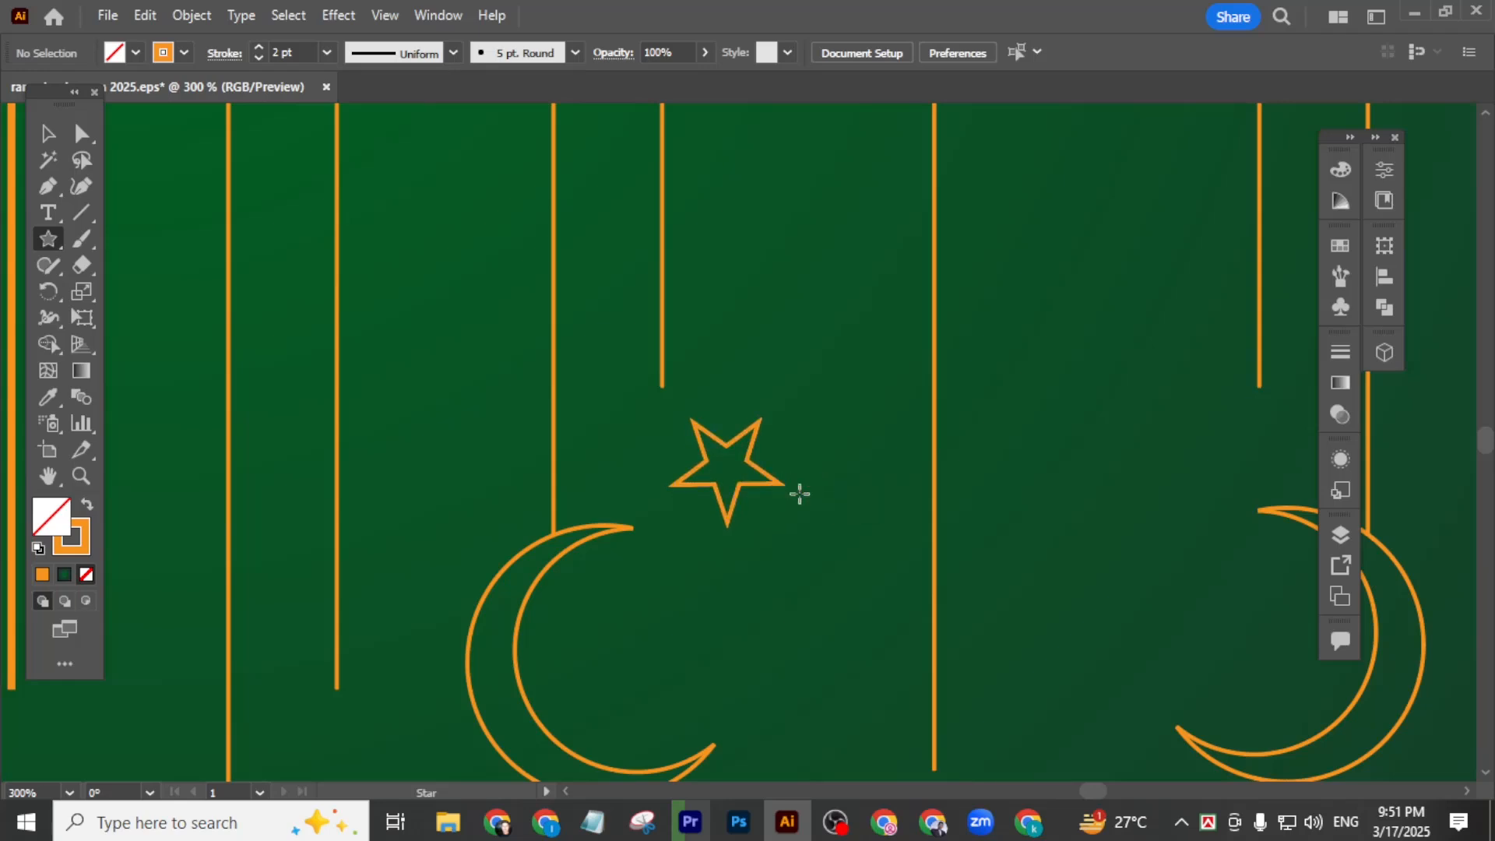
left_click(48, 134)
scroll(760, 459, "up", 2)
left_click(759, 459)
left_click(719, 417)
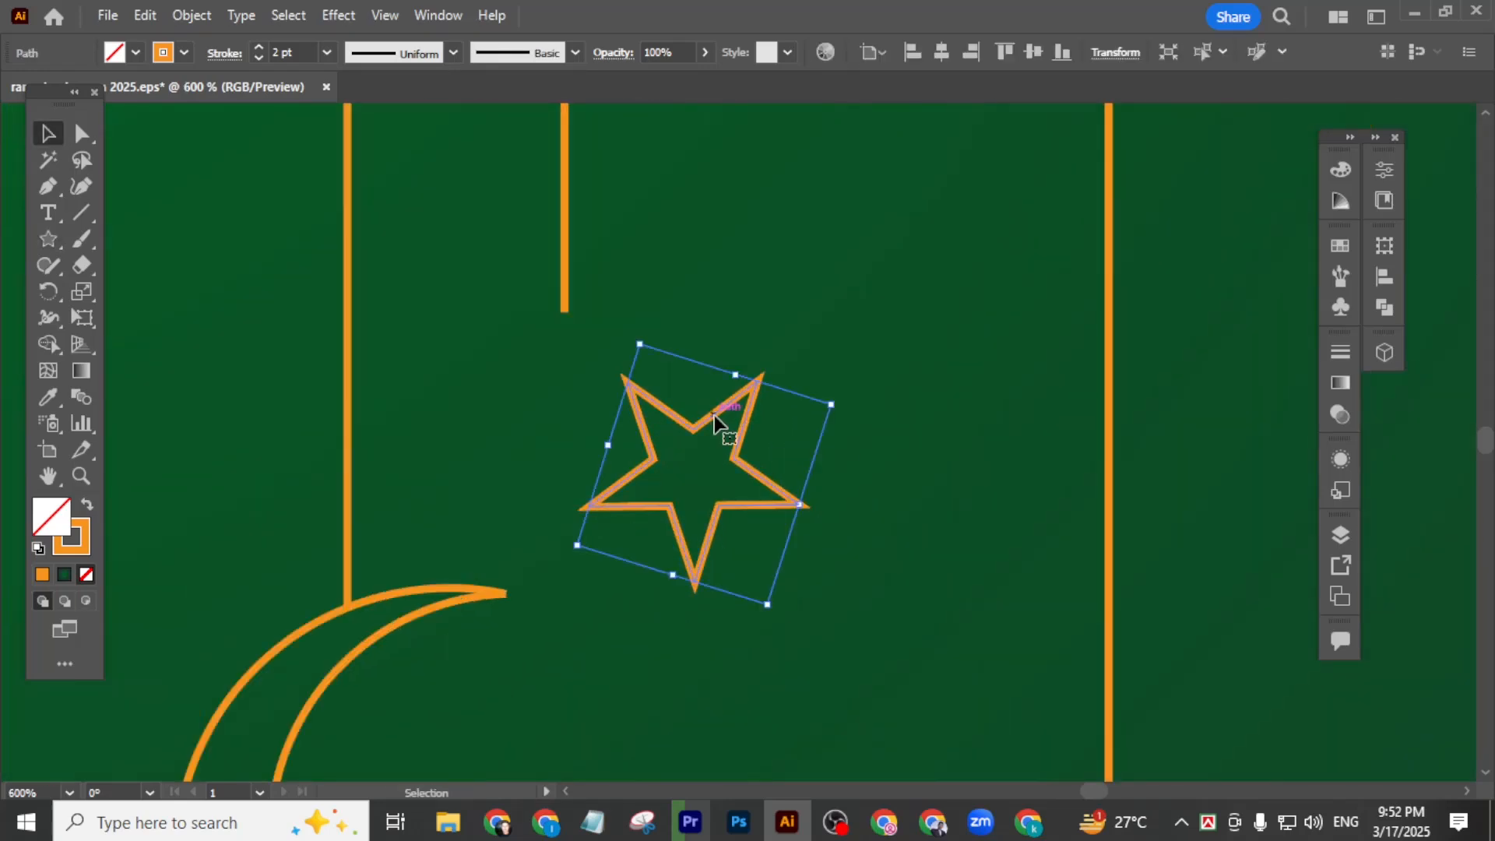
left_click(82, 133)
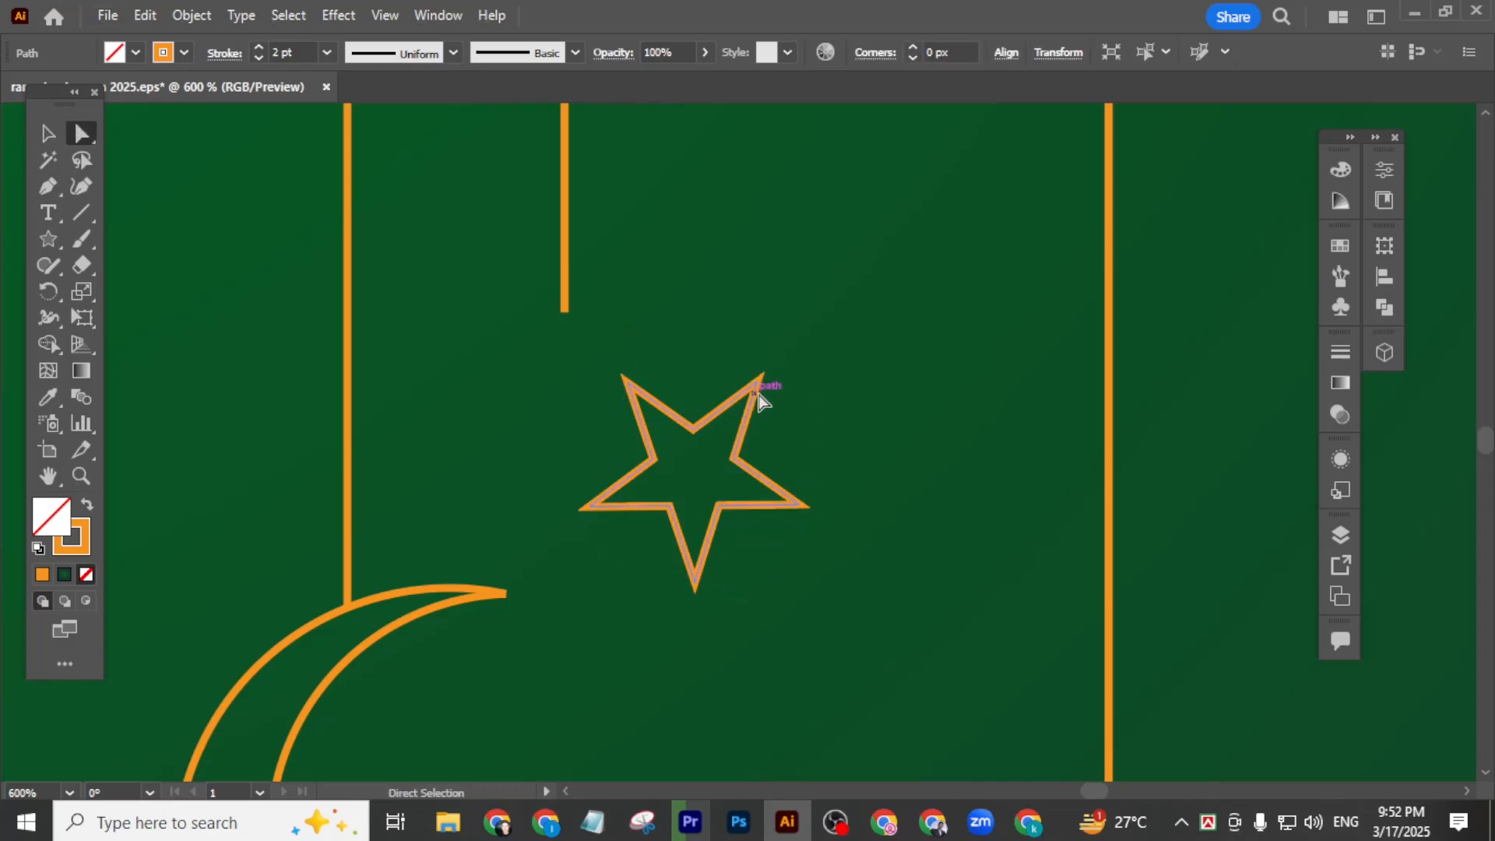
scroll(690, 414, "down", 1)
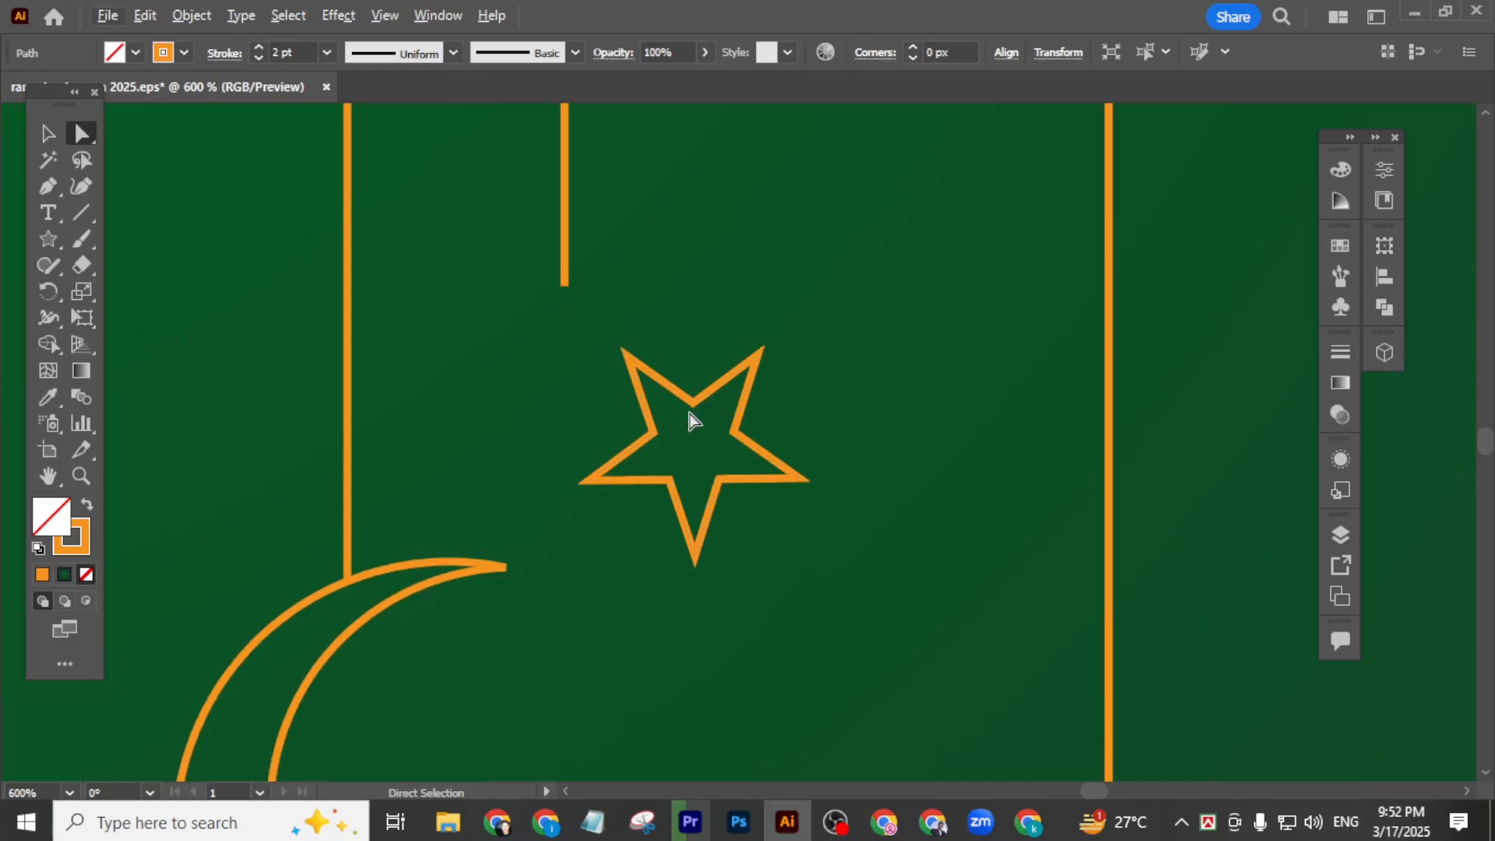
left_click(84, 136)
left_click(682, 467)
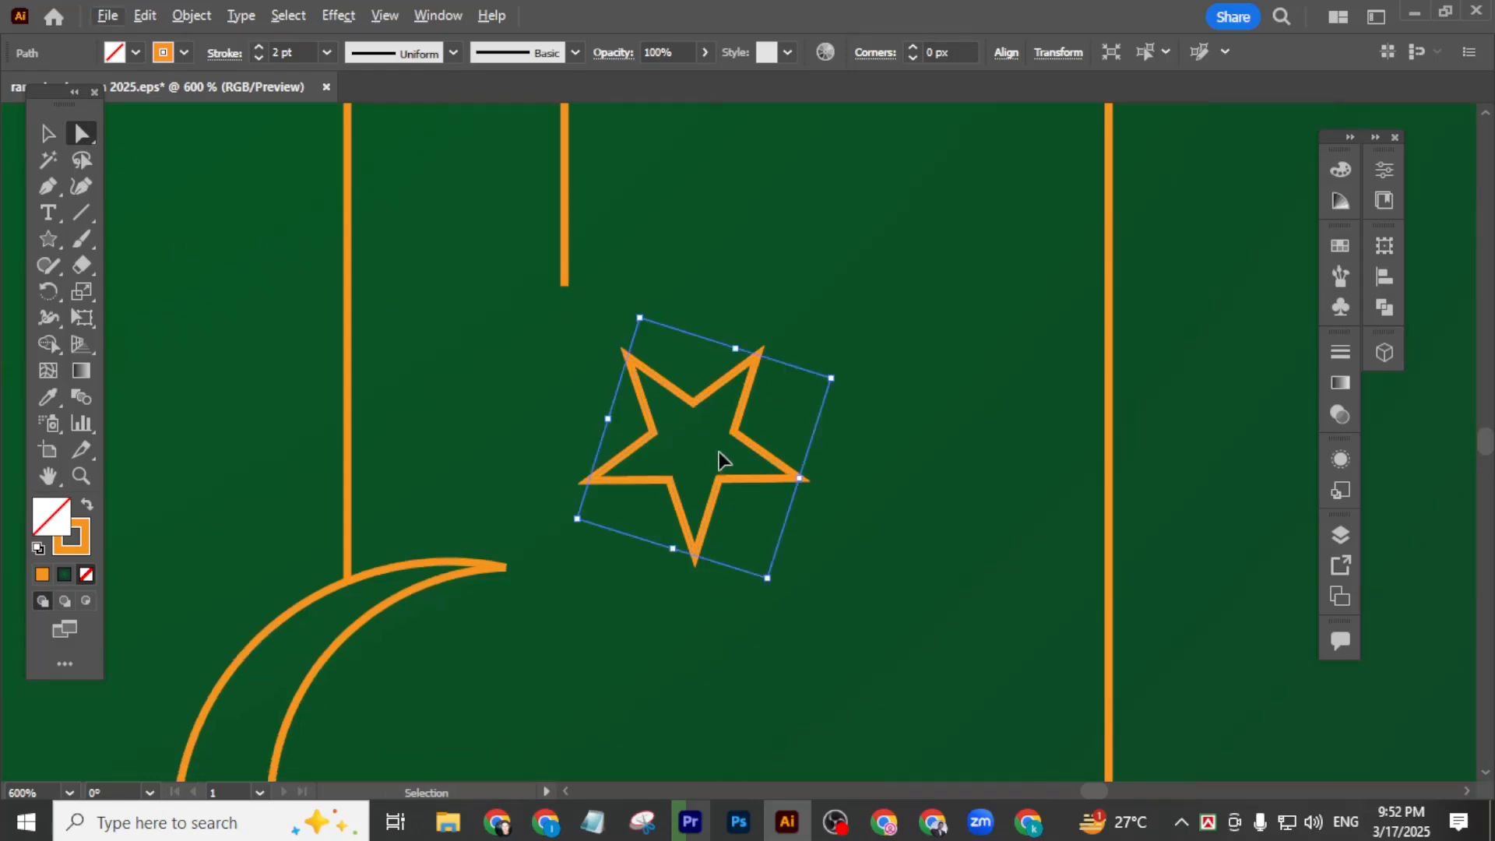
scroll(753, 393, "up", 3)
scroll(740, 334, "up", 3)
scroll(741, 331, "down", 3)
left_click(774, 355)
left_click_drag(1004, 448, 1002, 443)
left_click(725, 368)
scroll(726, 368, "down", 3)
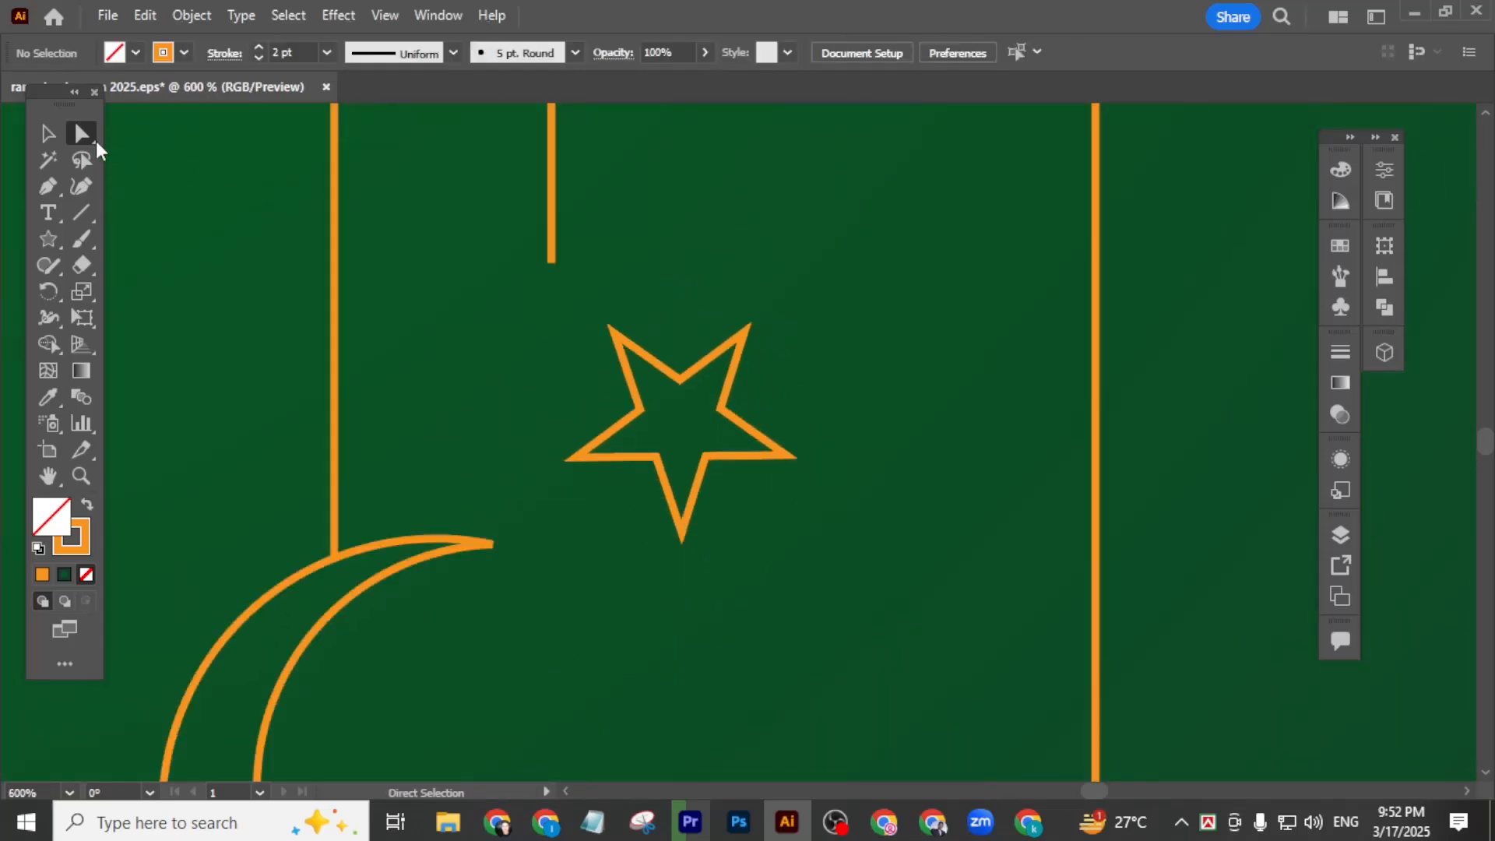
left_click_drag(87, 143, 190, 140)
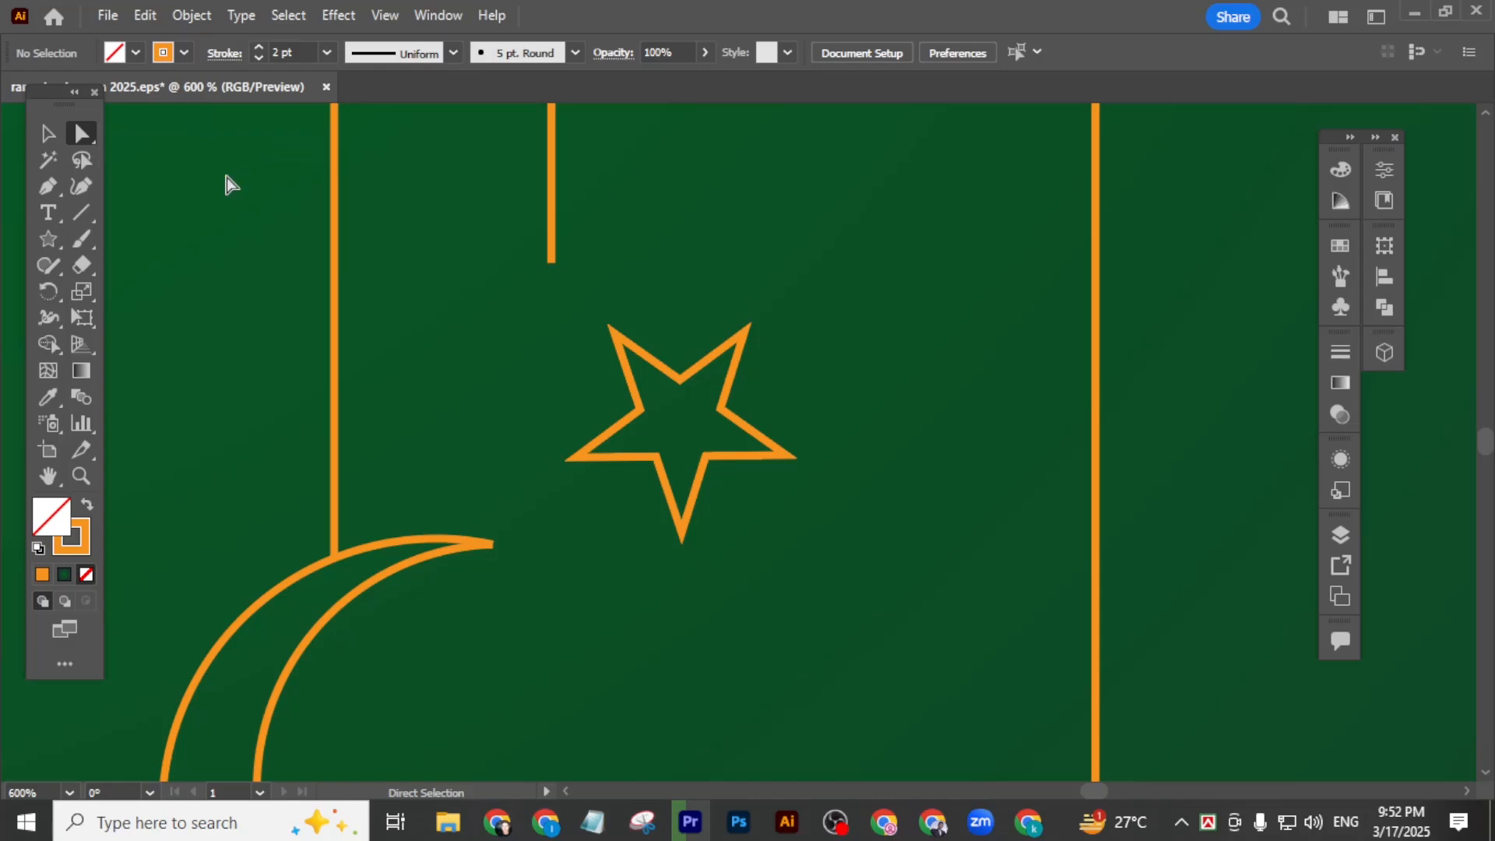
key("v")
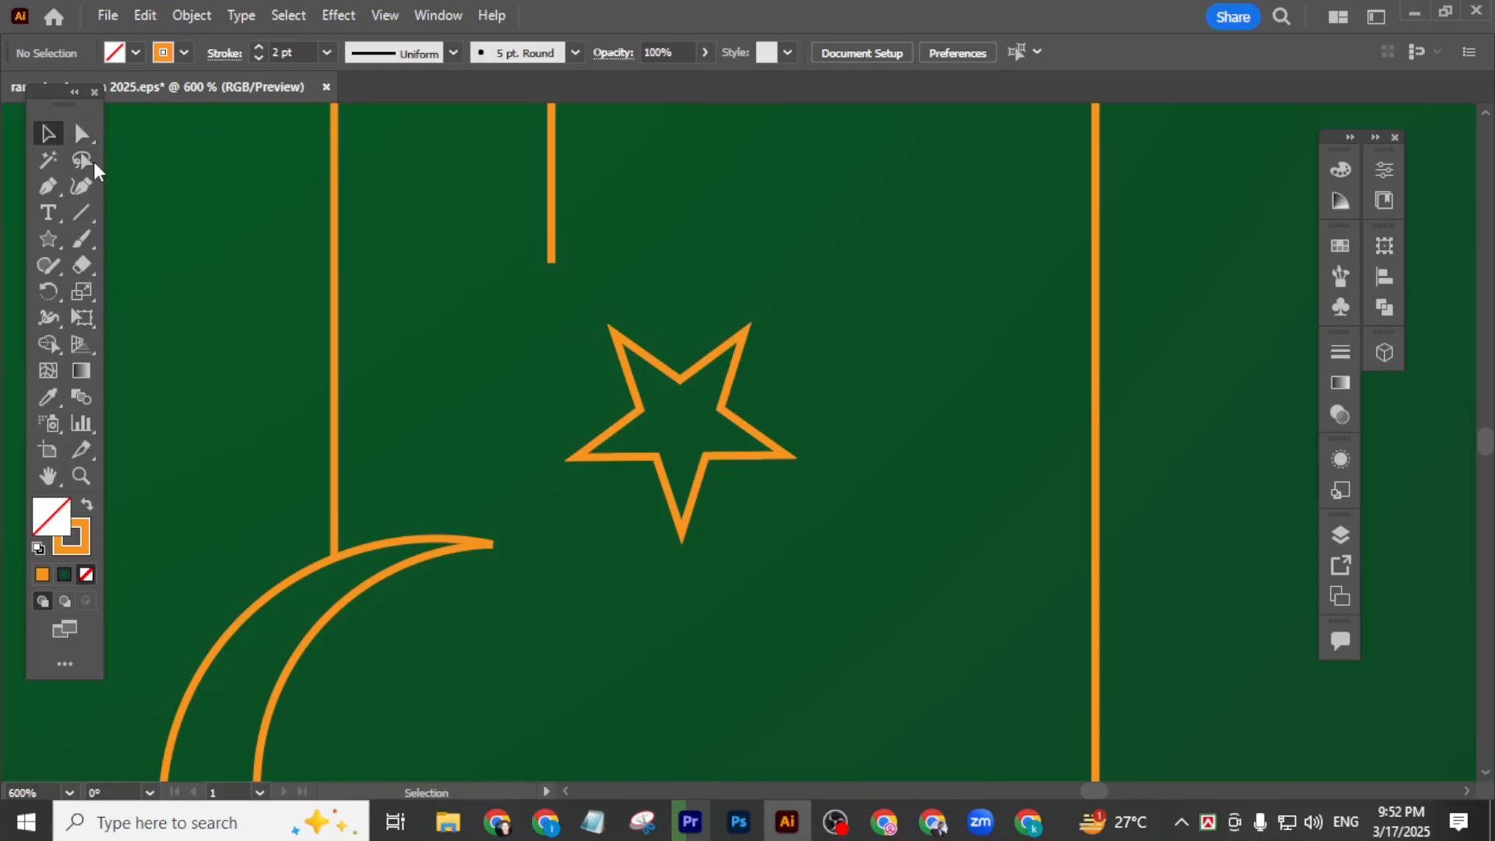
left_click(683, 382)
key("a")
scroll(651, 404, "up", 3)
scroll(651, 403, "down", 3)
key("v")
left_click(1067, 620)
- Move the star under the fifth hanging line so its upper notch meets the end of the line
scroll(787, 520, "down", 4)
left_click_drag(773, 507, 730, 465)
scroll(694, 462, "up", 4)
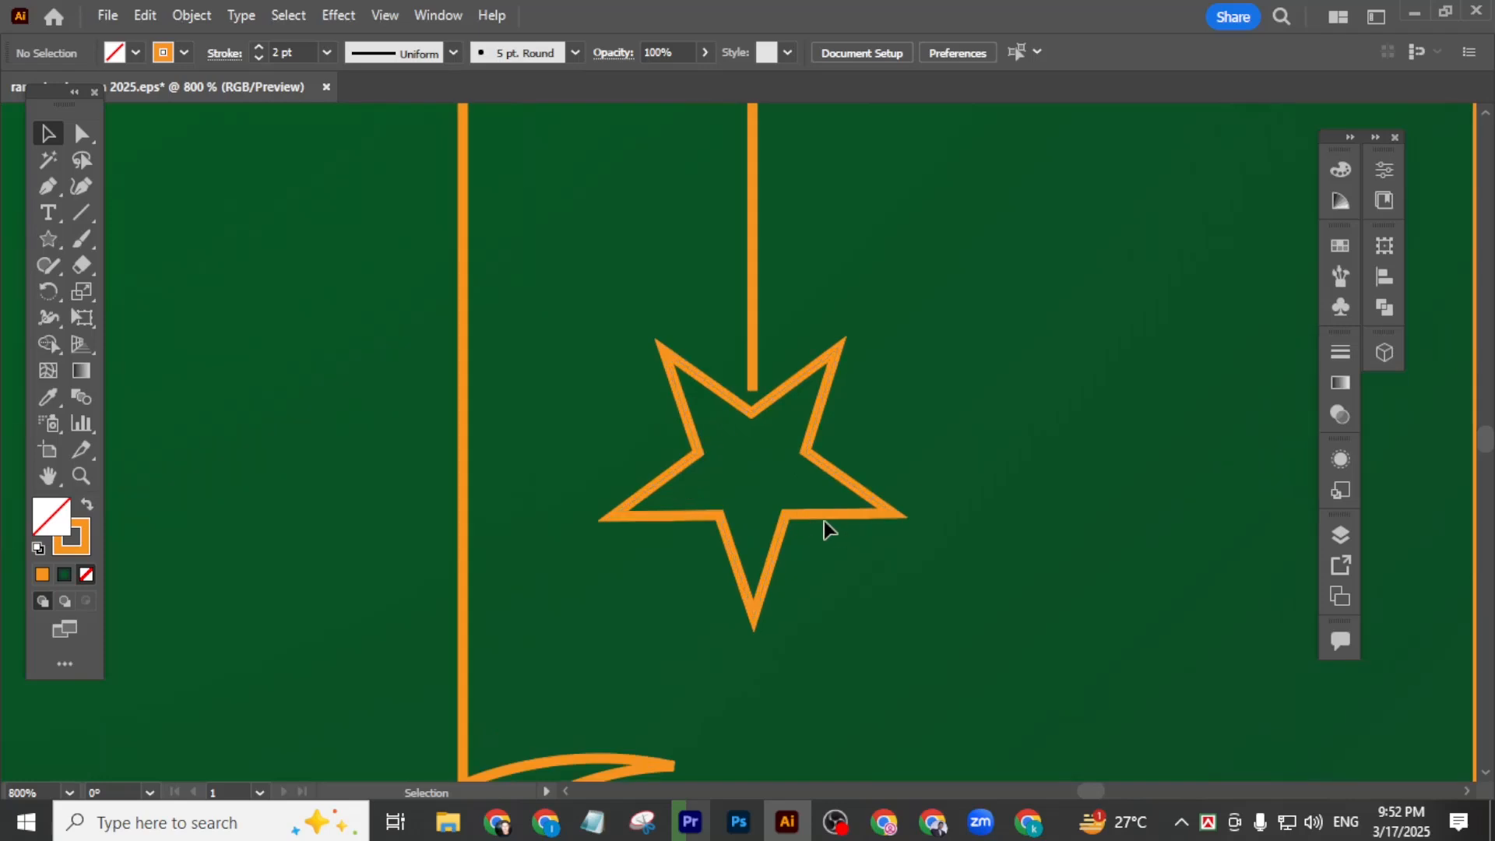
left_click_drag(822, 513, 824, 495)
- Rotate the star on the fifth hanging line so that one of its points faces straight up
scroll(907, 600, "down", 7)
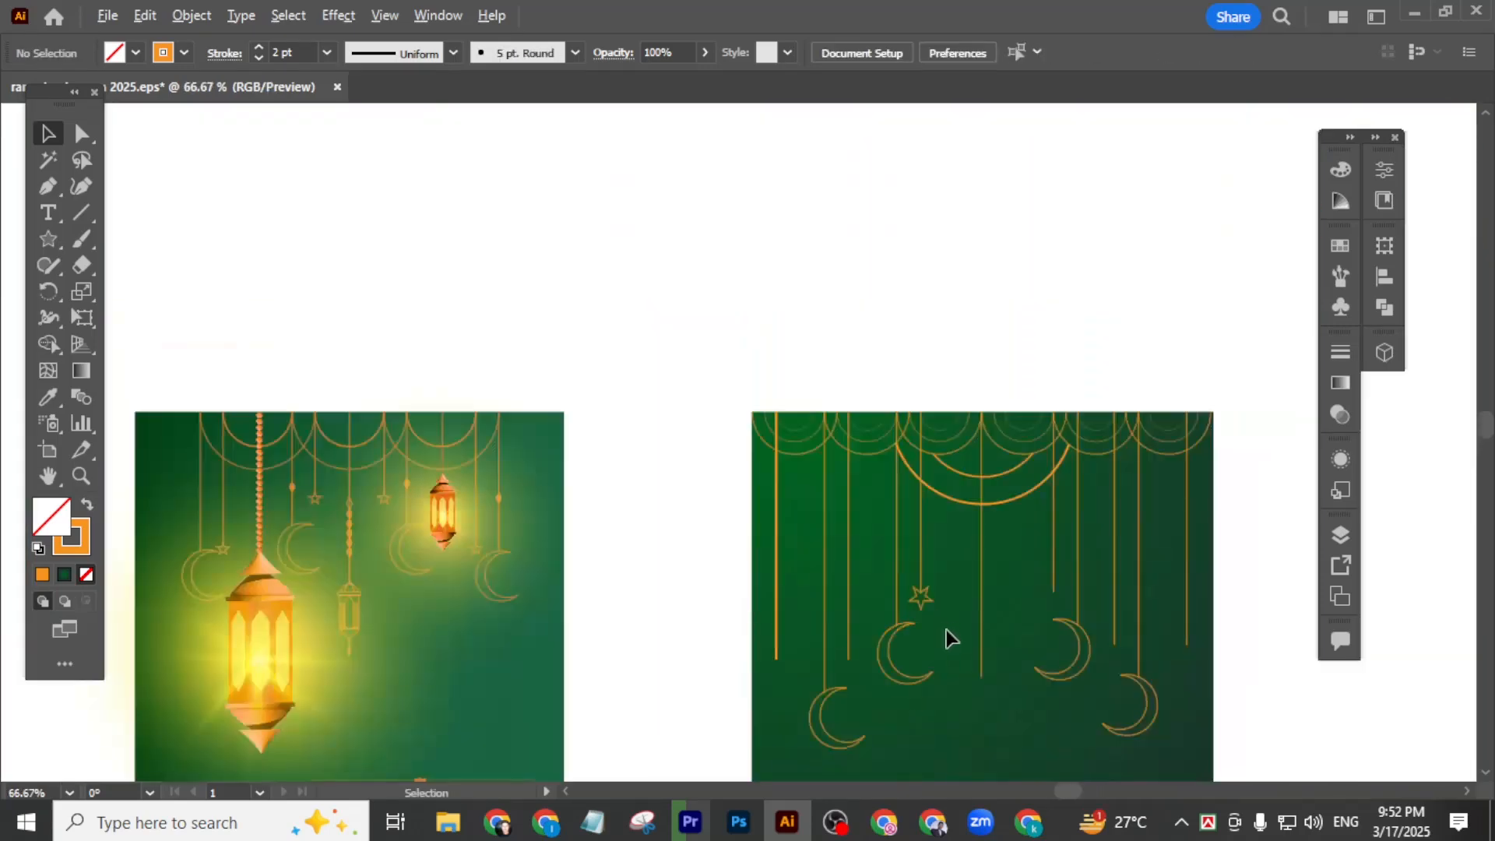
key("space")
left_click_drag(971, 651, 921, 628)
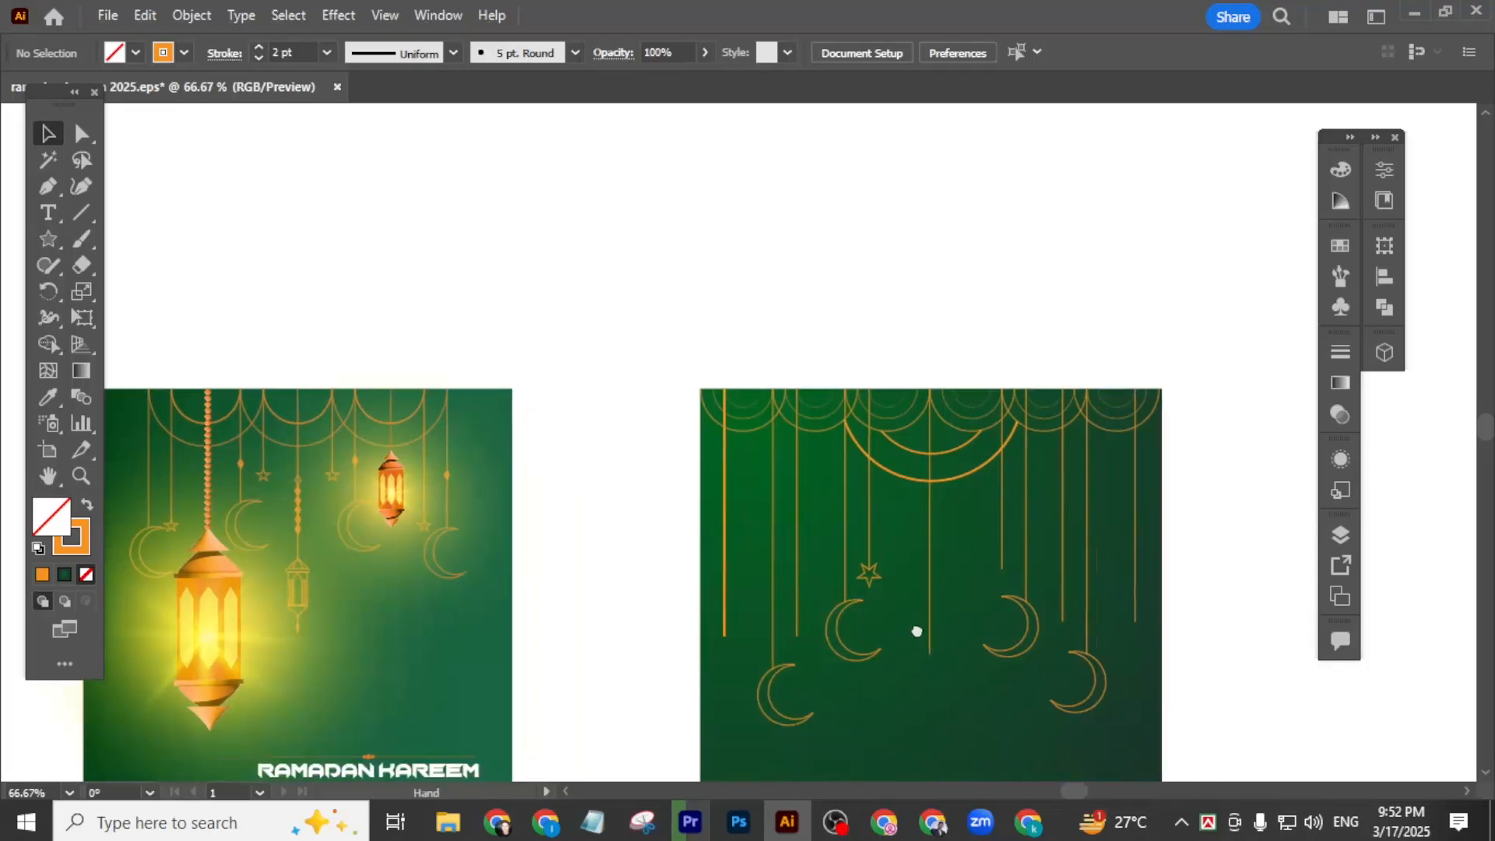
scroll(868, 568, "up", 3)
scroll(887, 607, "down", 3)
scroll(891, 607, "up", 3)
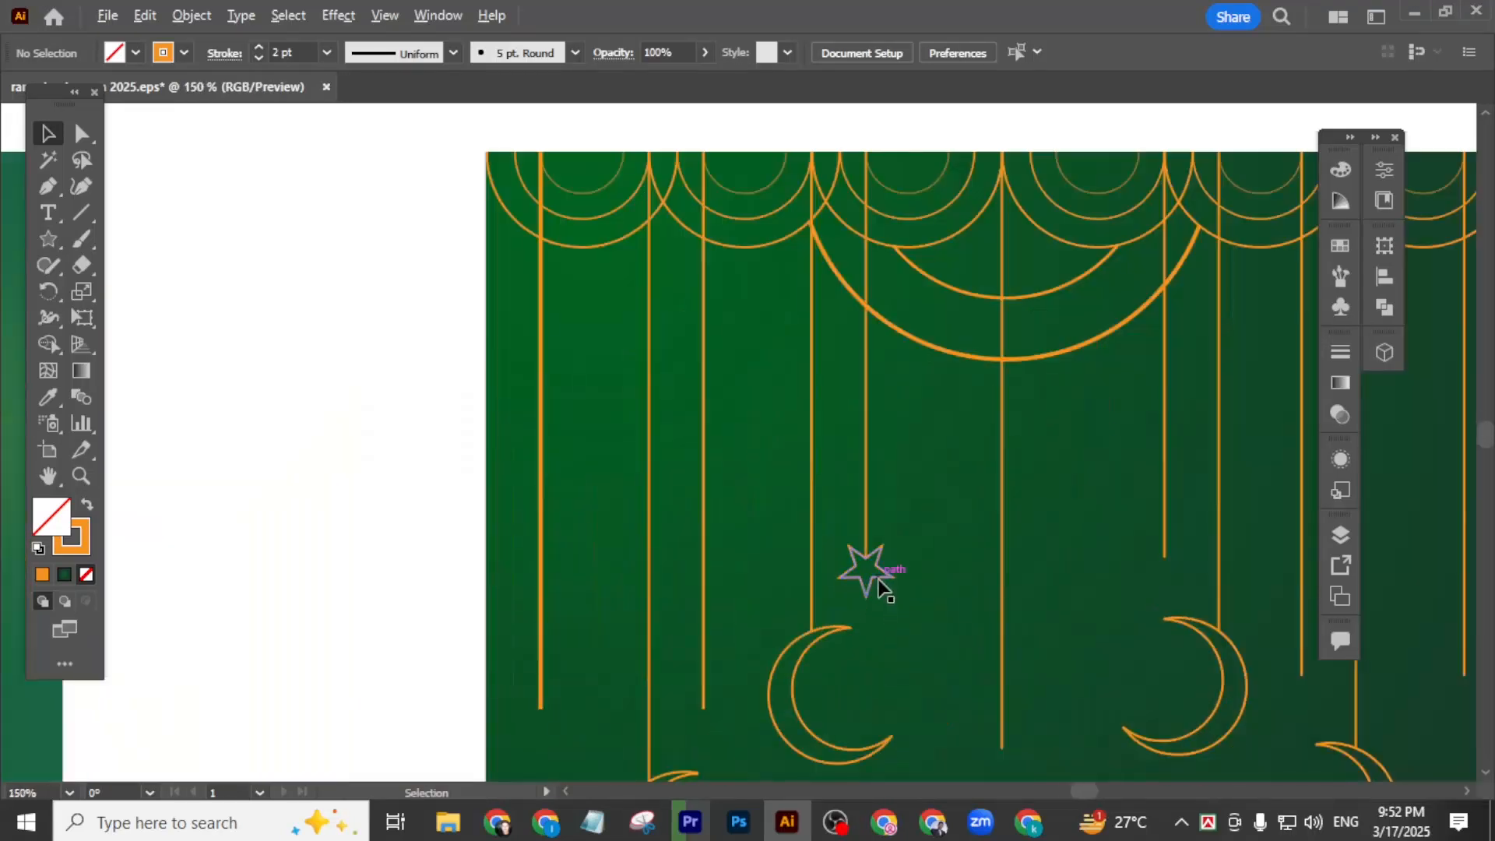
left_click(886, 568)
scroll(888, 567, "up", 3)
left_click_drag(930, 540, 884, 584)
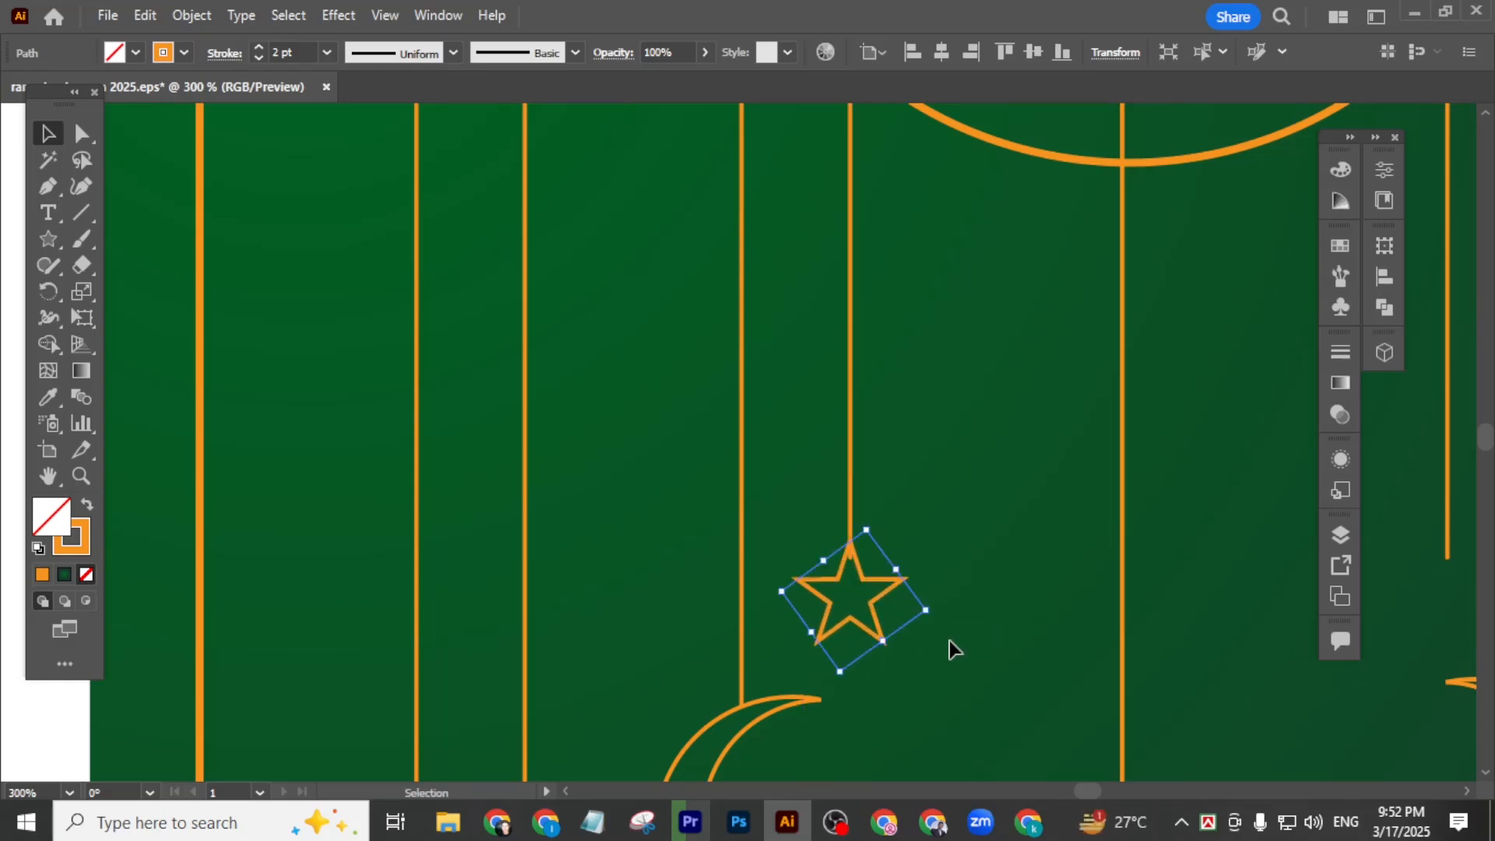
left_click(929, 620)
- Shorten the lower end of the fifth hanging line so it stops at the star's top point
scroll(877, 596, "up", 2)
left_click(82, 133)
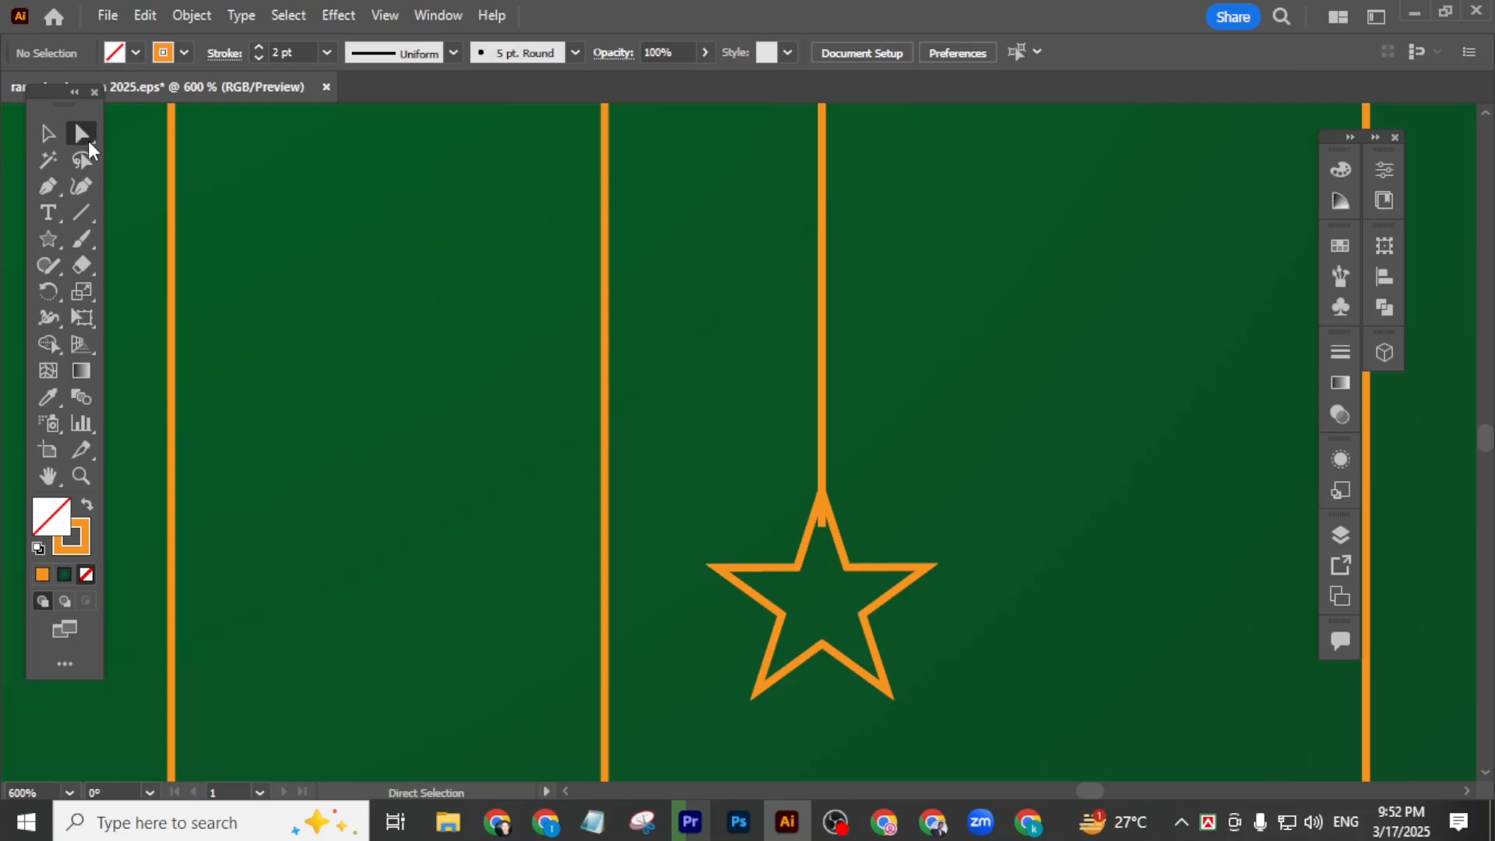
left_click(823, 527)
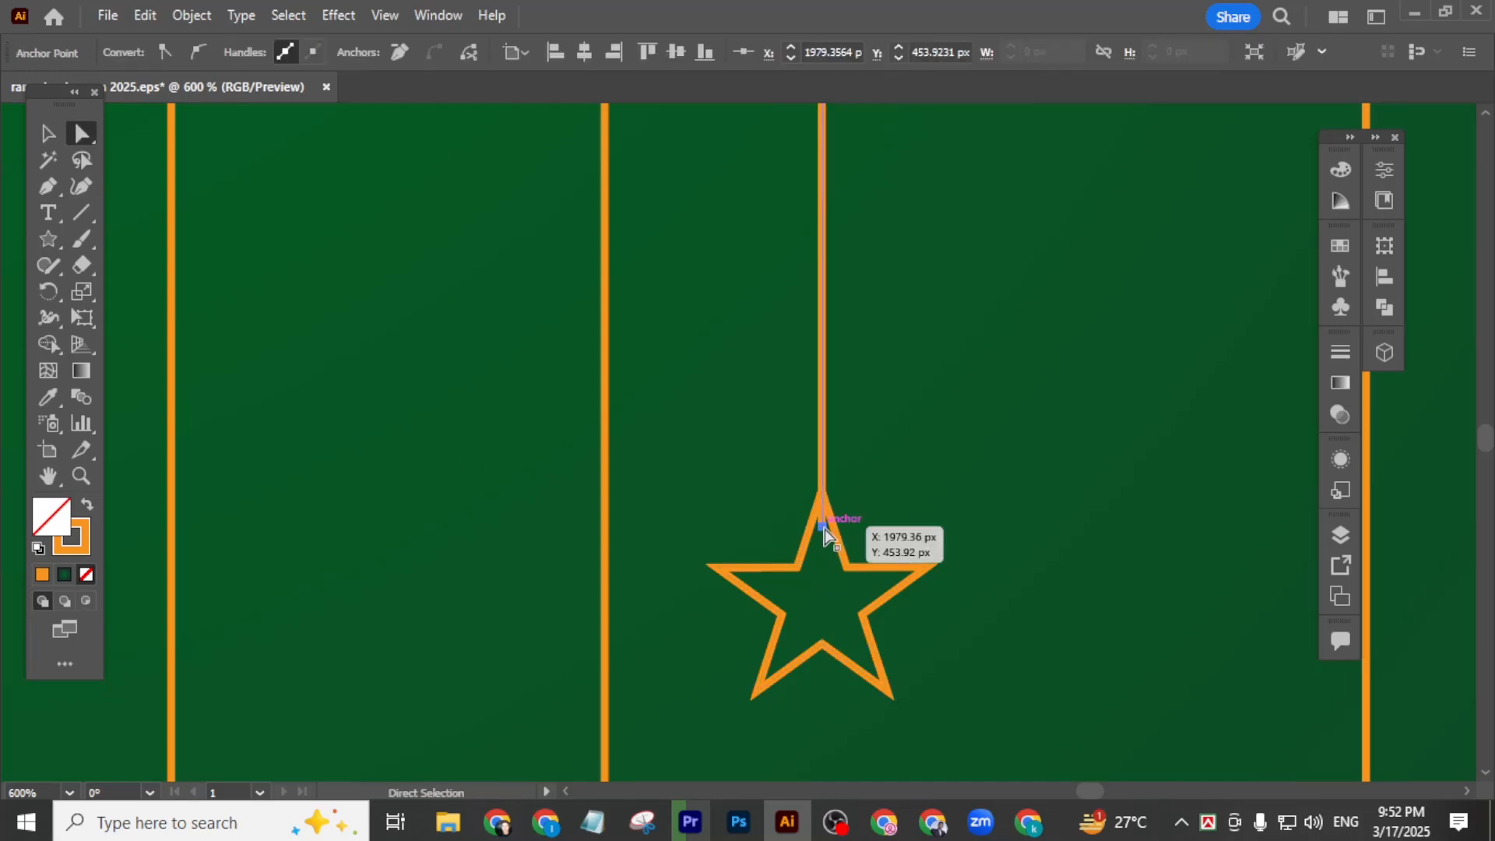
left_click(1034, 494)
left_click(50, 136)
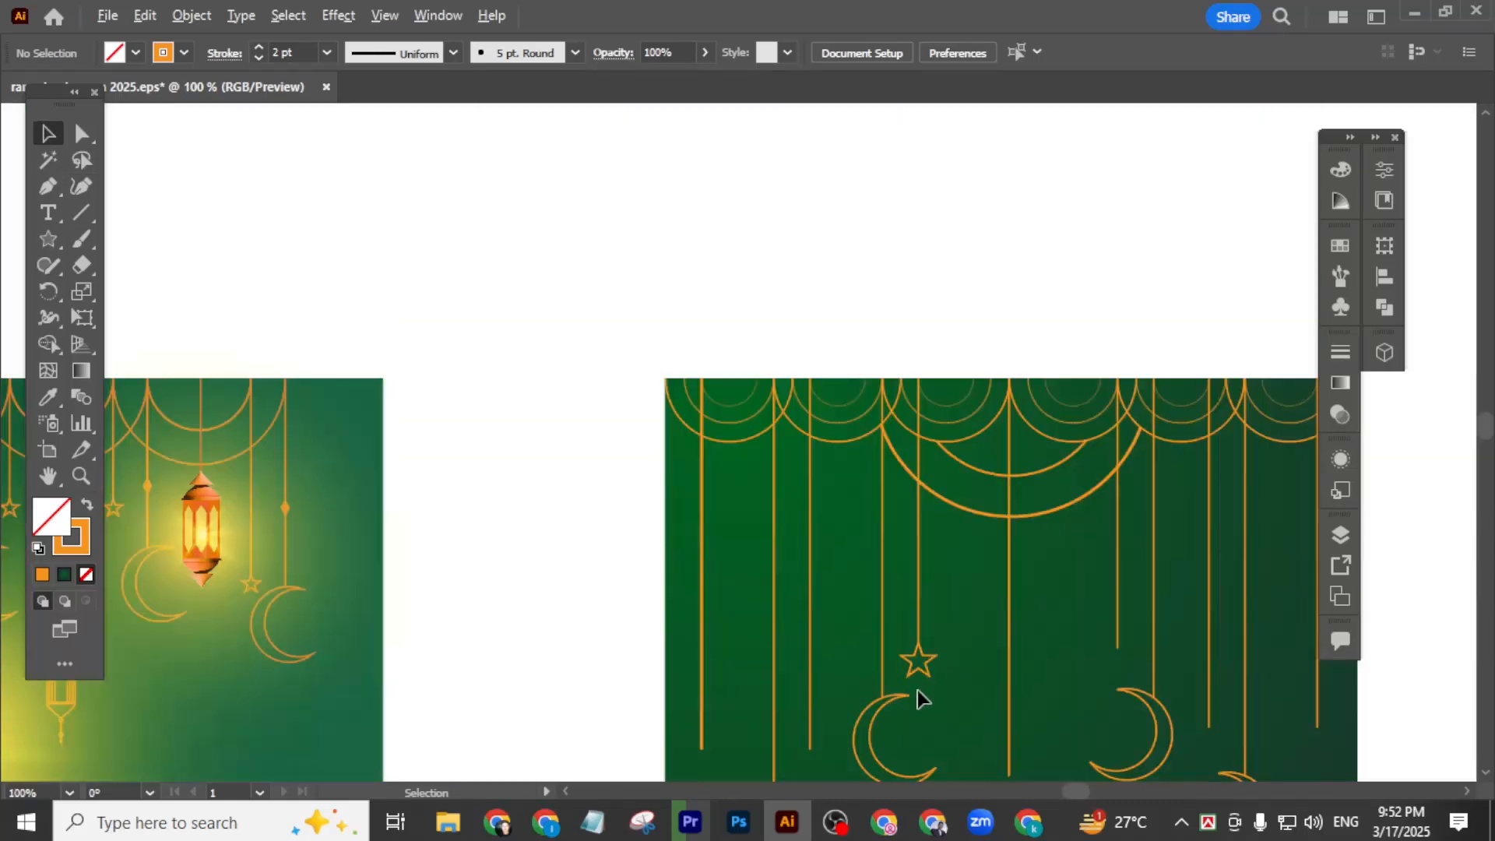
- Copy the fifth line's star onto the ends of the third, seventh and ninth hanging lines
key("ctrl+1")
left_click_drag(969, 649, 609, 523)
left_click(722, 425)
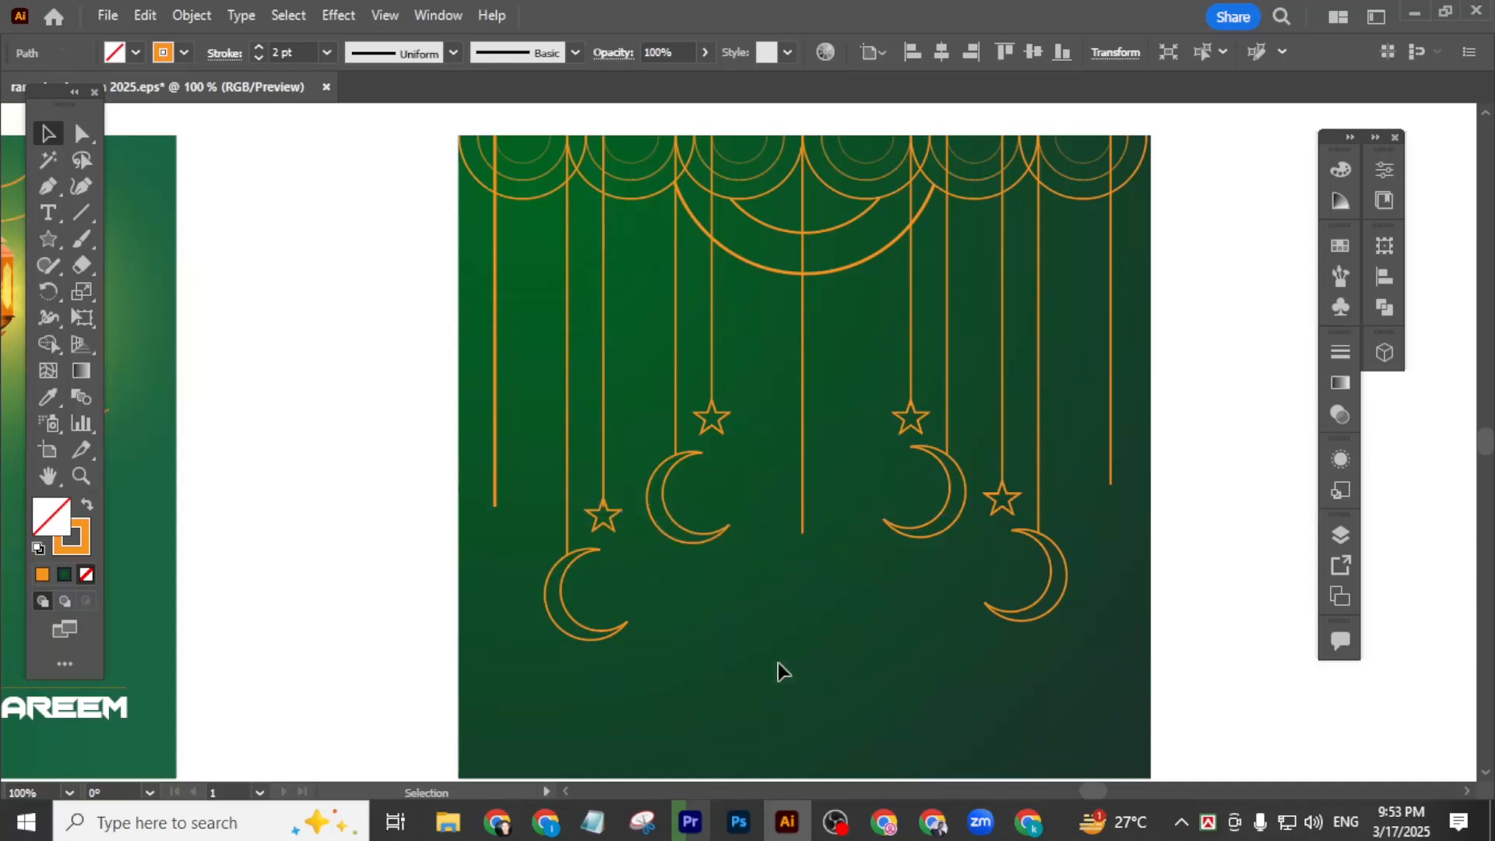
- Copy the star onto the lower ends of the outermost left and right hanging lines
left_click(782, 671)
scroll(783, 671, "down", 3)
scroll(779, 671, "up", 2)
left_click(655, 562)
left_click_drag(674, 575, 1004, 570)
left_click(1008, 592)
scroll(1005, 554, "up", 3)
scroll(1004, 554, "up", 3)
scroll(997, 574, "down", 5)
left_click(755, 656)
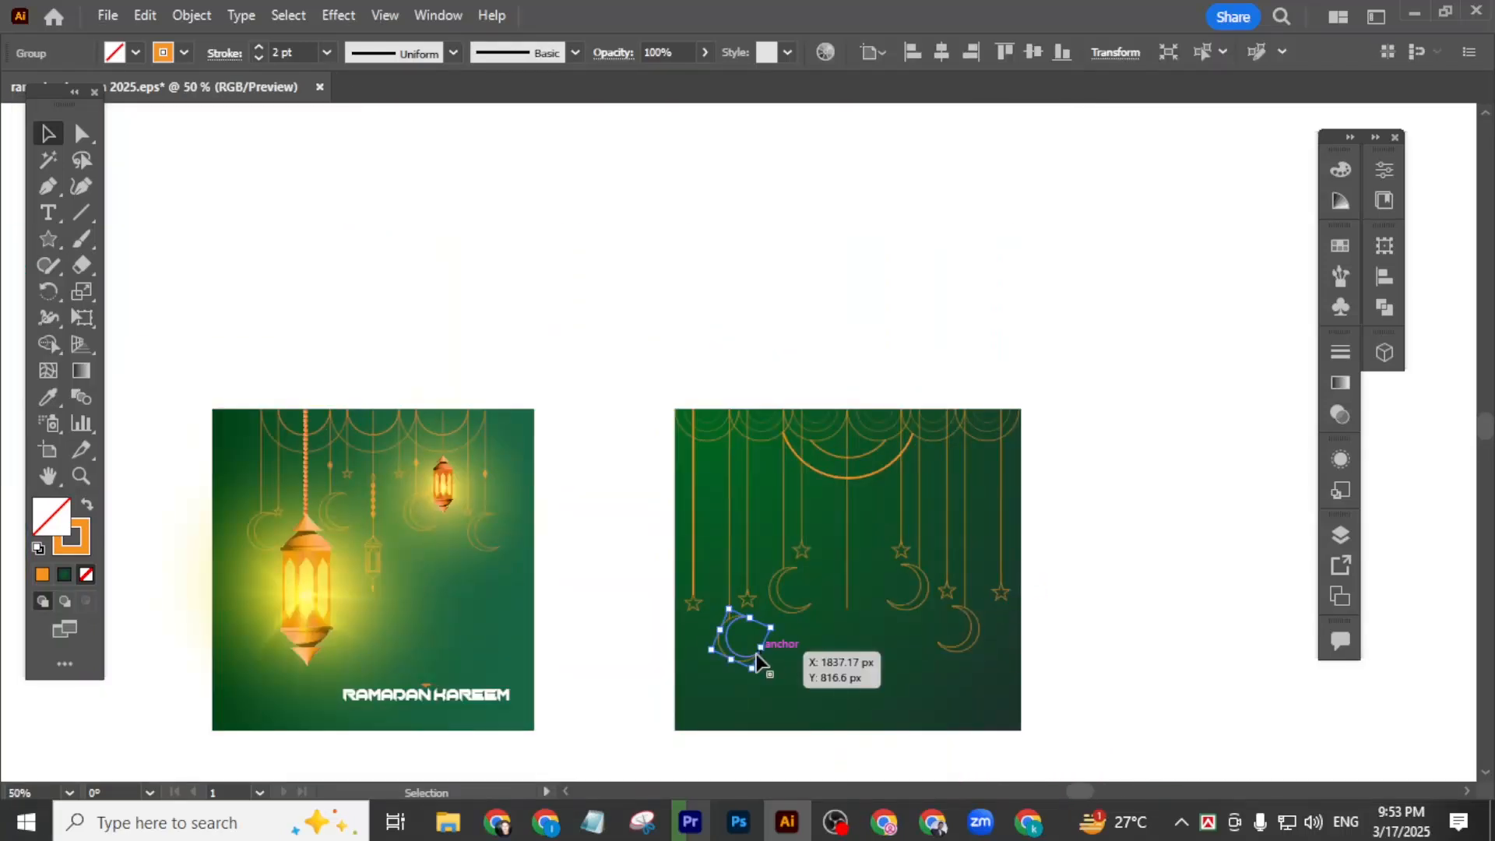
left_click(825, 697)
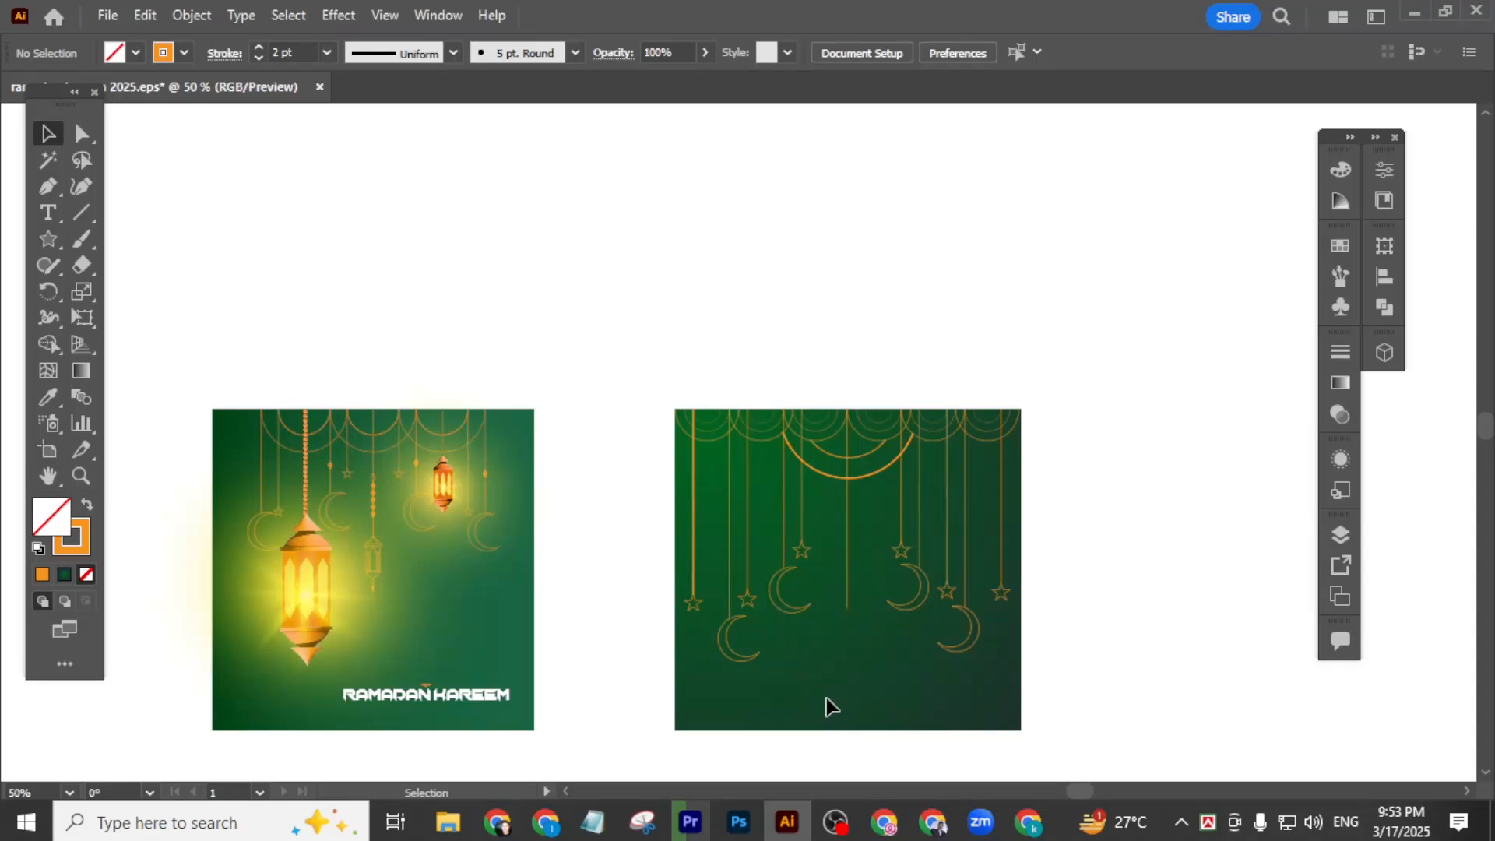
- Examine the small outlined lantern on the reference poster and compare it with the space below the hanging ornaments on the new artwork
scroll(429, 545, "down", 2)
scroll(433, 573, "up", 5)
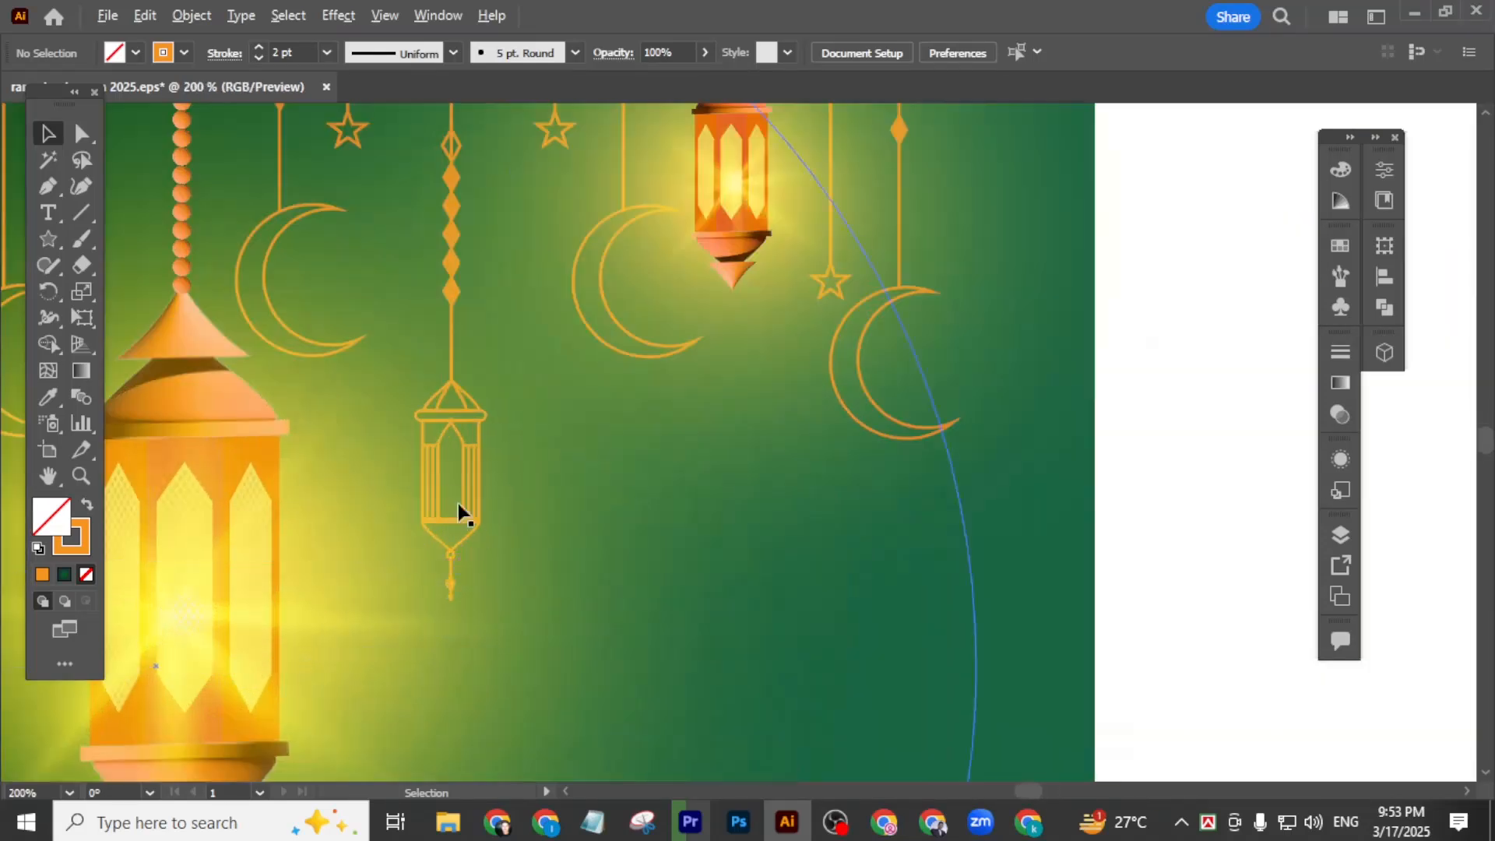
scroll(459, 443, "down", 3)
scroll(469, 513, "up", 2)
scroll(471, 520, "down", 2)
scroll(471, 520, "down", 5)
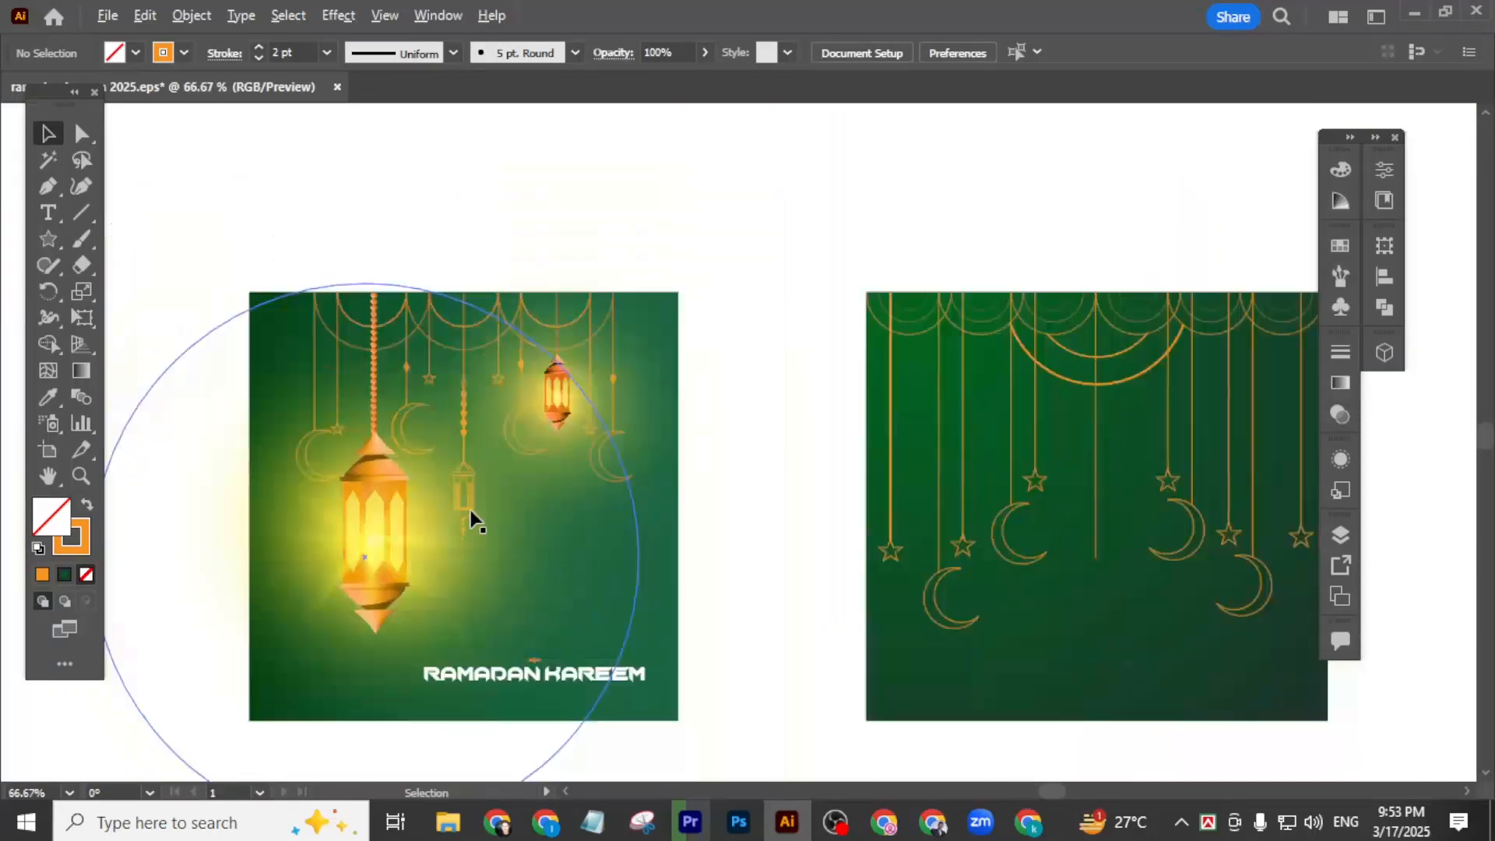
scroll(849, 573, "up", 3)
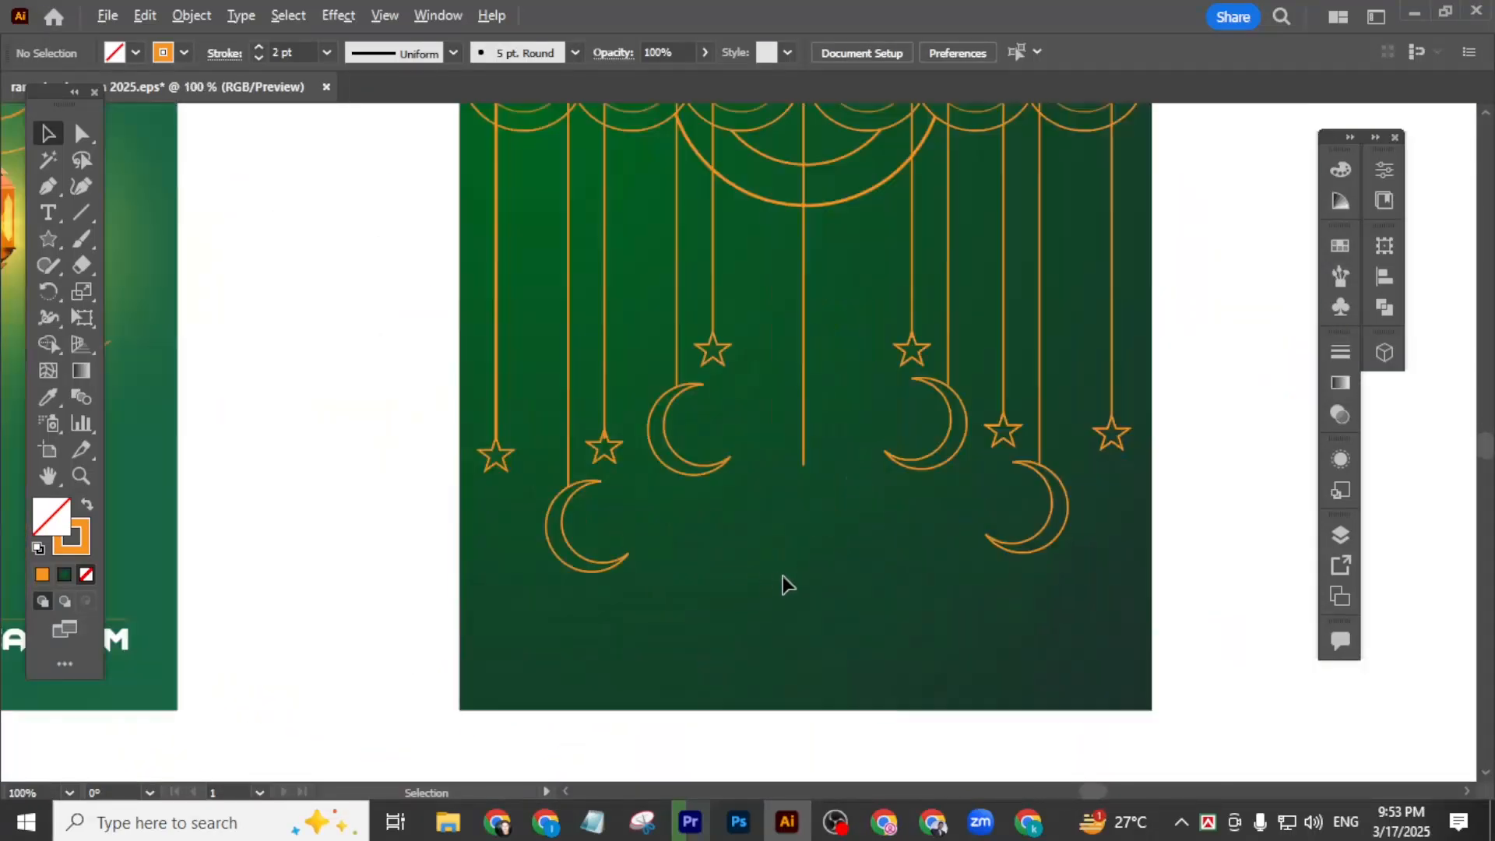
scroll(785, 586, "down", 1)
left_click_drag(827, 611, 849, 521)
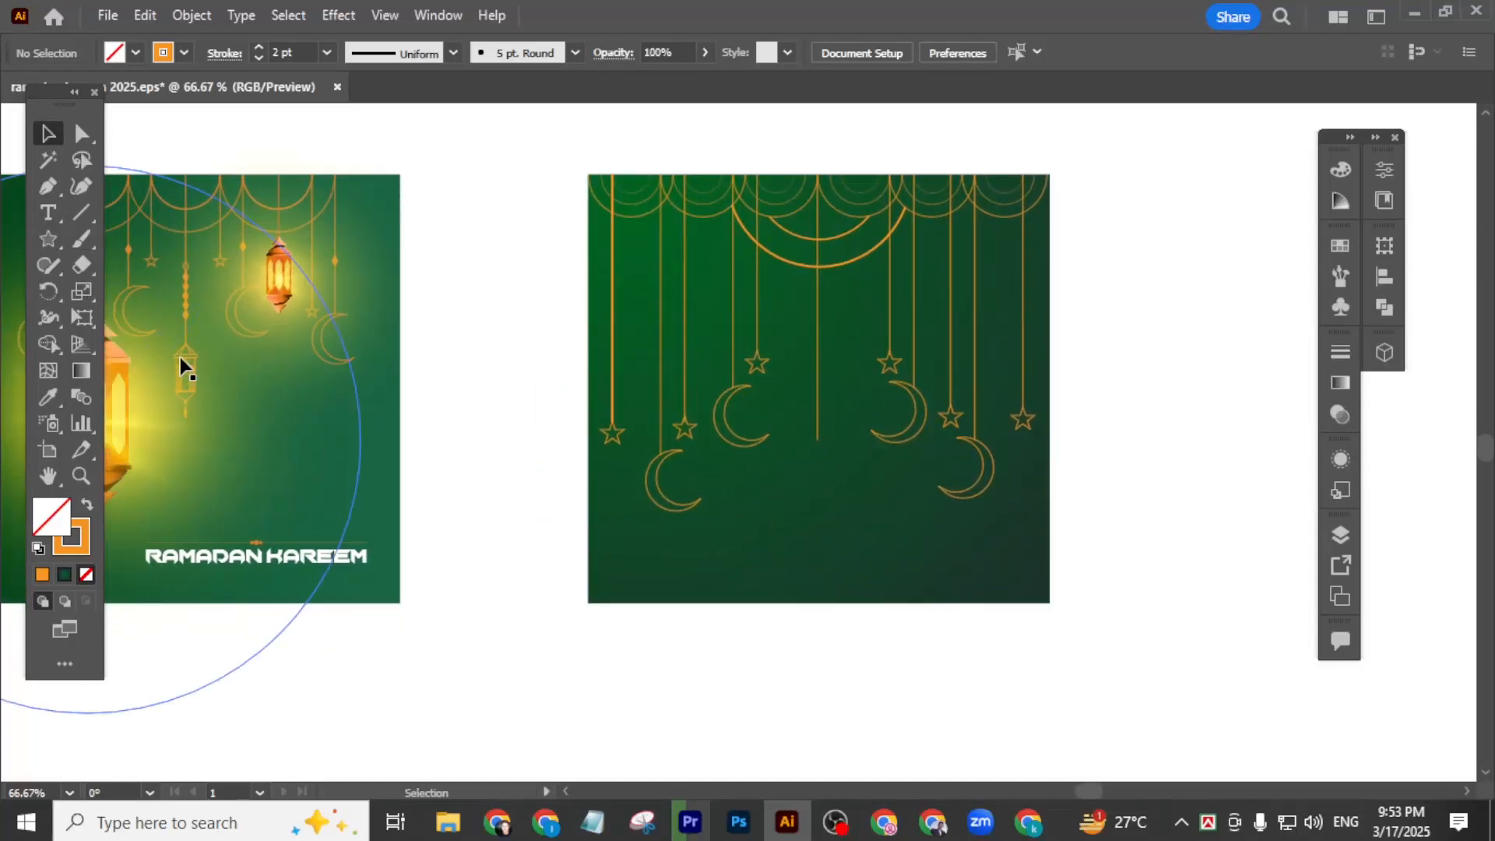
scroll(180, 357, "up", 3)
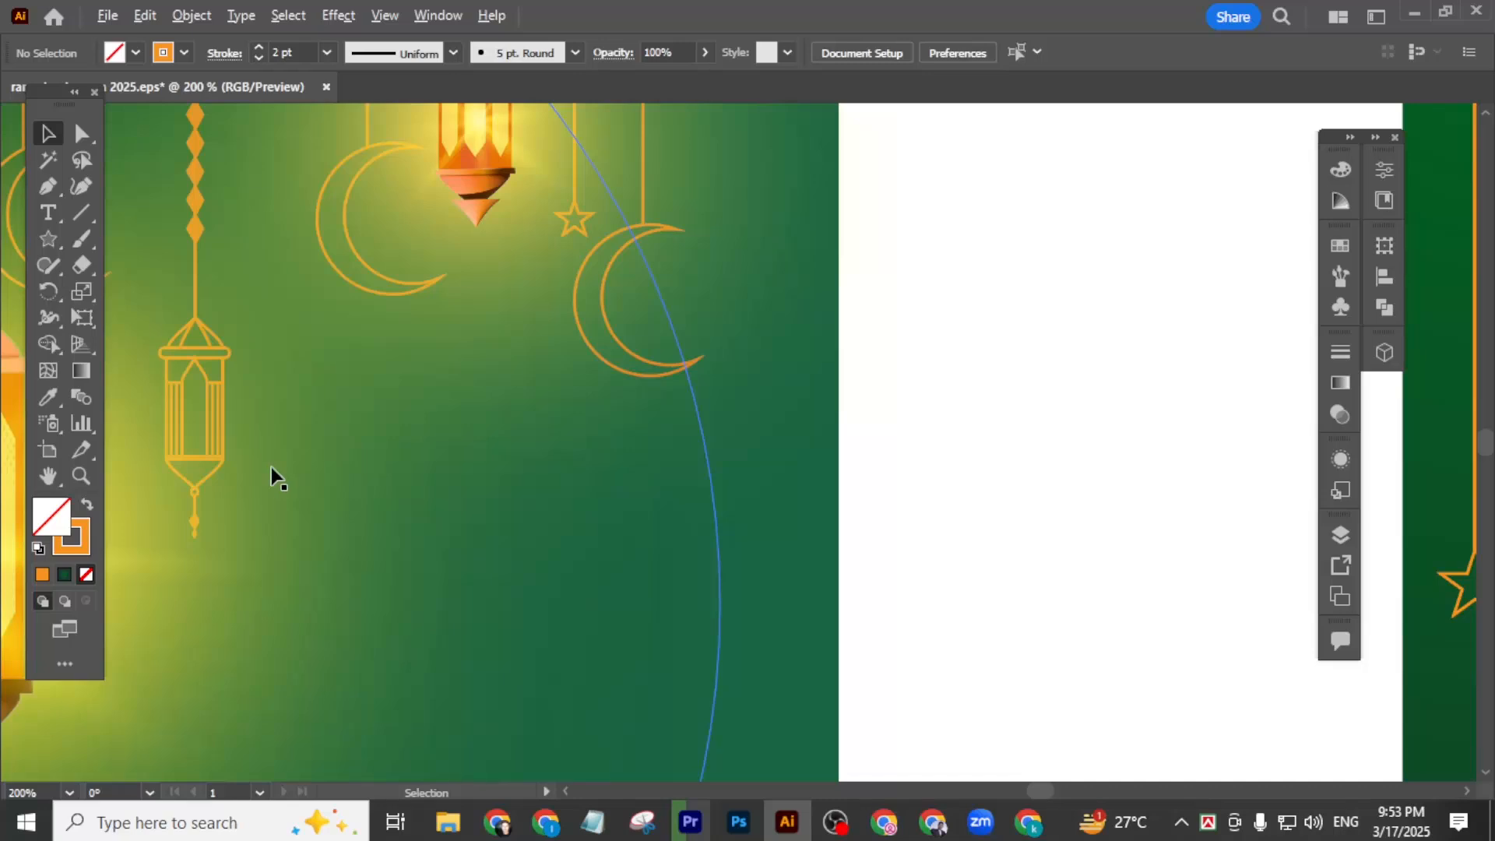
scroll(281, 475, "down", 5)
scroll(610, 527, "up", 3)
scroll(622, 521, "down", 1)
scroll(622, 522, "left", 1)
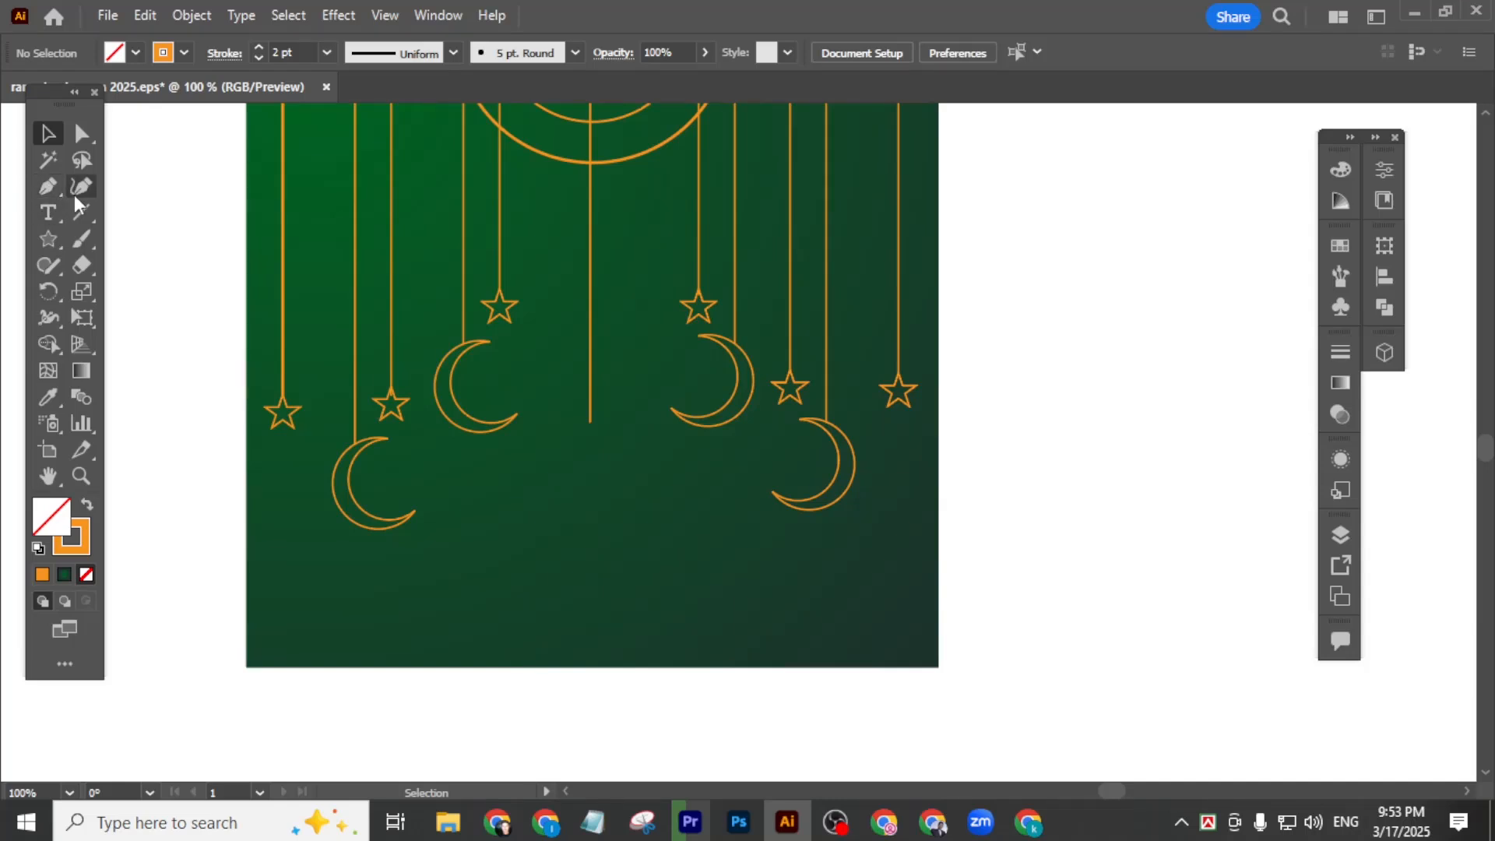
- With the Pen tool, draw the upper half-profile of a lantern top below the middle line: a concave curve ending in a short horizontal edge
left_click(48, 187)
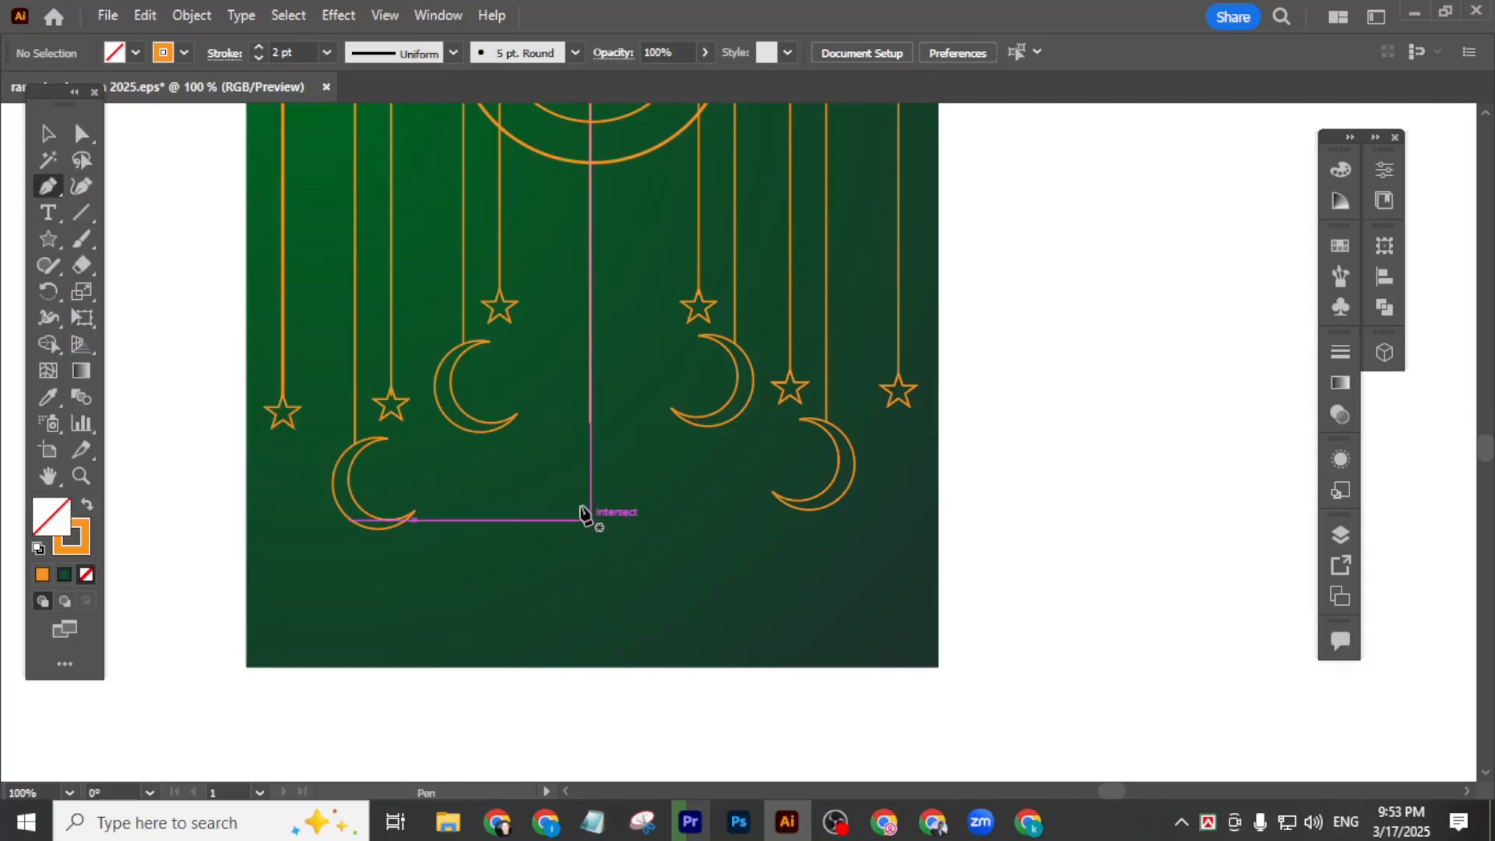
left_click_drag(569, 479, 561, 511)
mouse_move(499, 573)
left_mouse_down()
mouse_move(476, 582)
mouse_move(492, 584)
left_mouse_up()
left_click(500, 575)
scroll(498, 596, "up", 3)
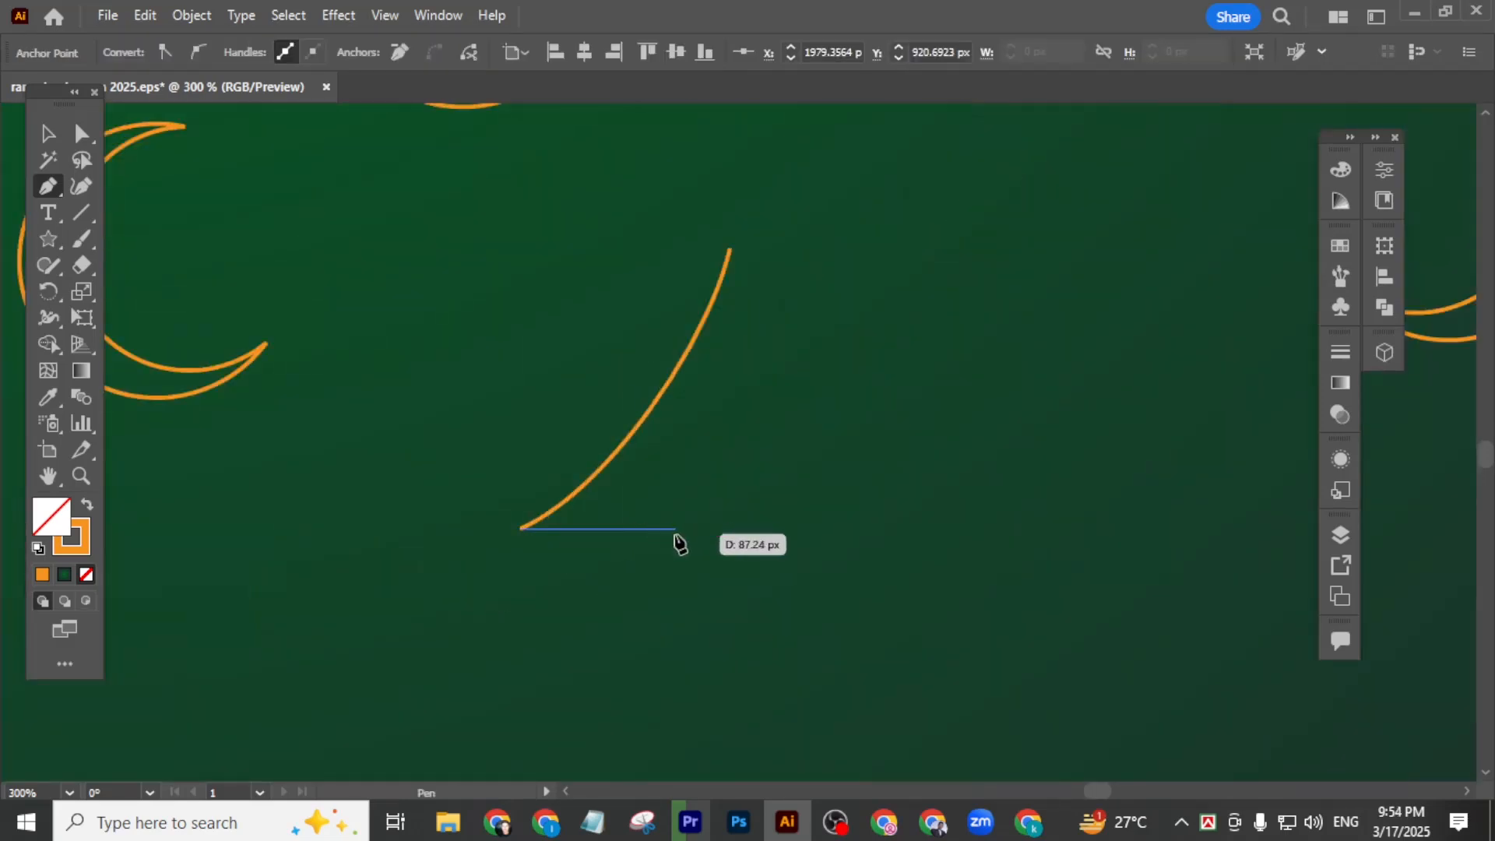
left_click(660, 528)
- Continue the profile with a domed curve, a horizontal base line and a thin open-ended rim, making it about 290 px tall overall
scroll(667, 557, "down", 3)
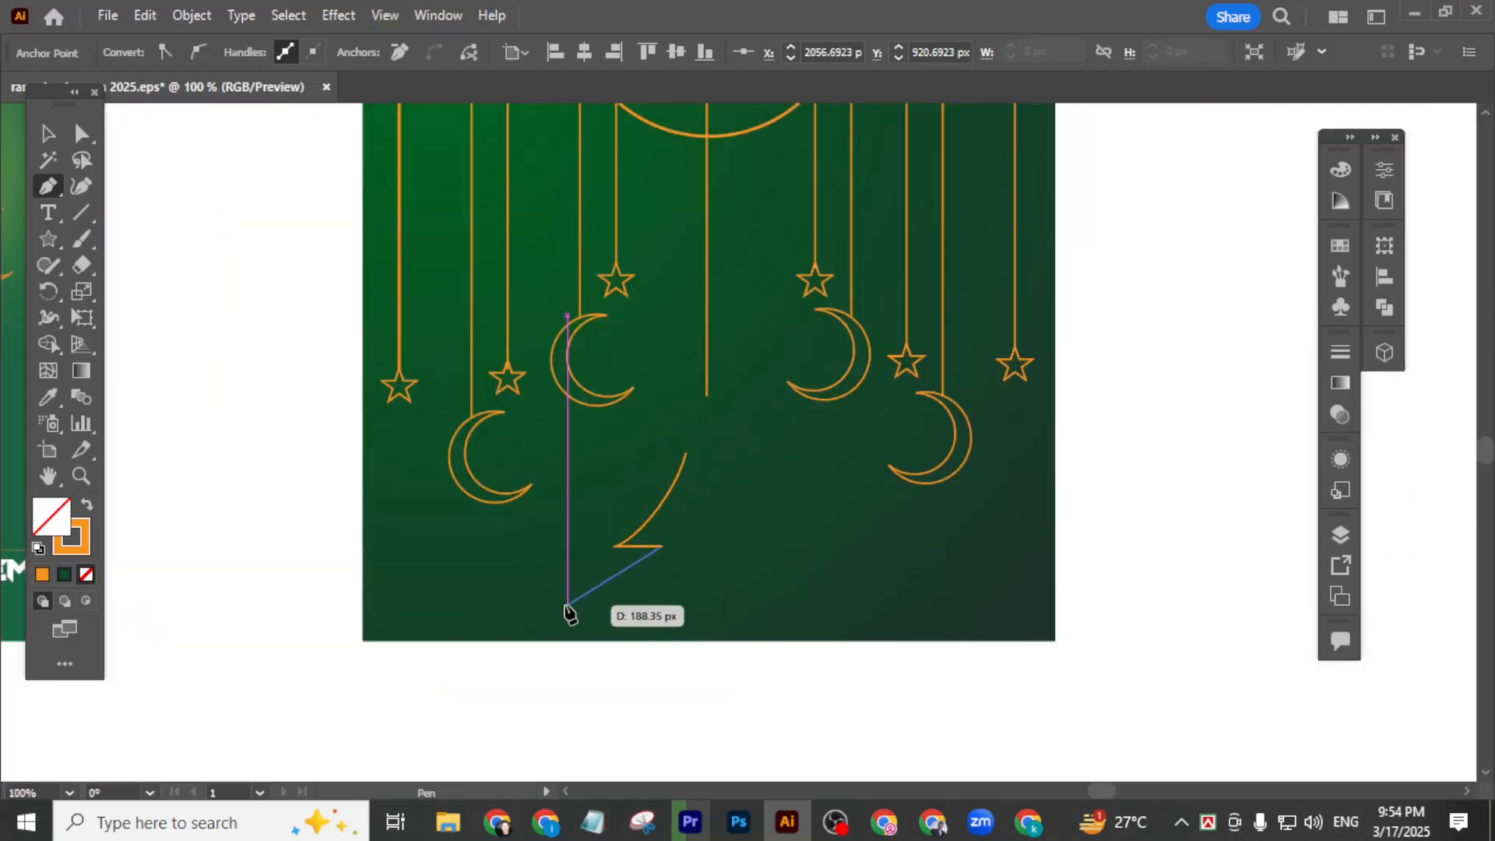
mouse_move(567, 608)
left_mouse_down()
mouse_move(559, 642)
mouse_move(570, 610)
mouse_move(550, 621)
mouse_move(568, 605)
left_mouse_up()
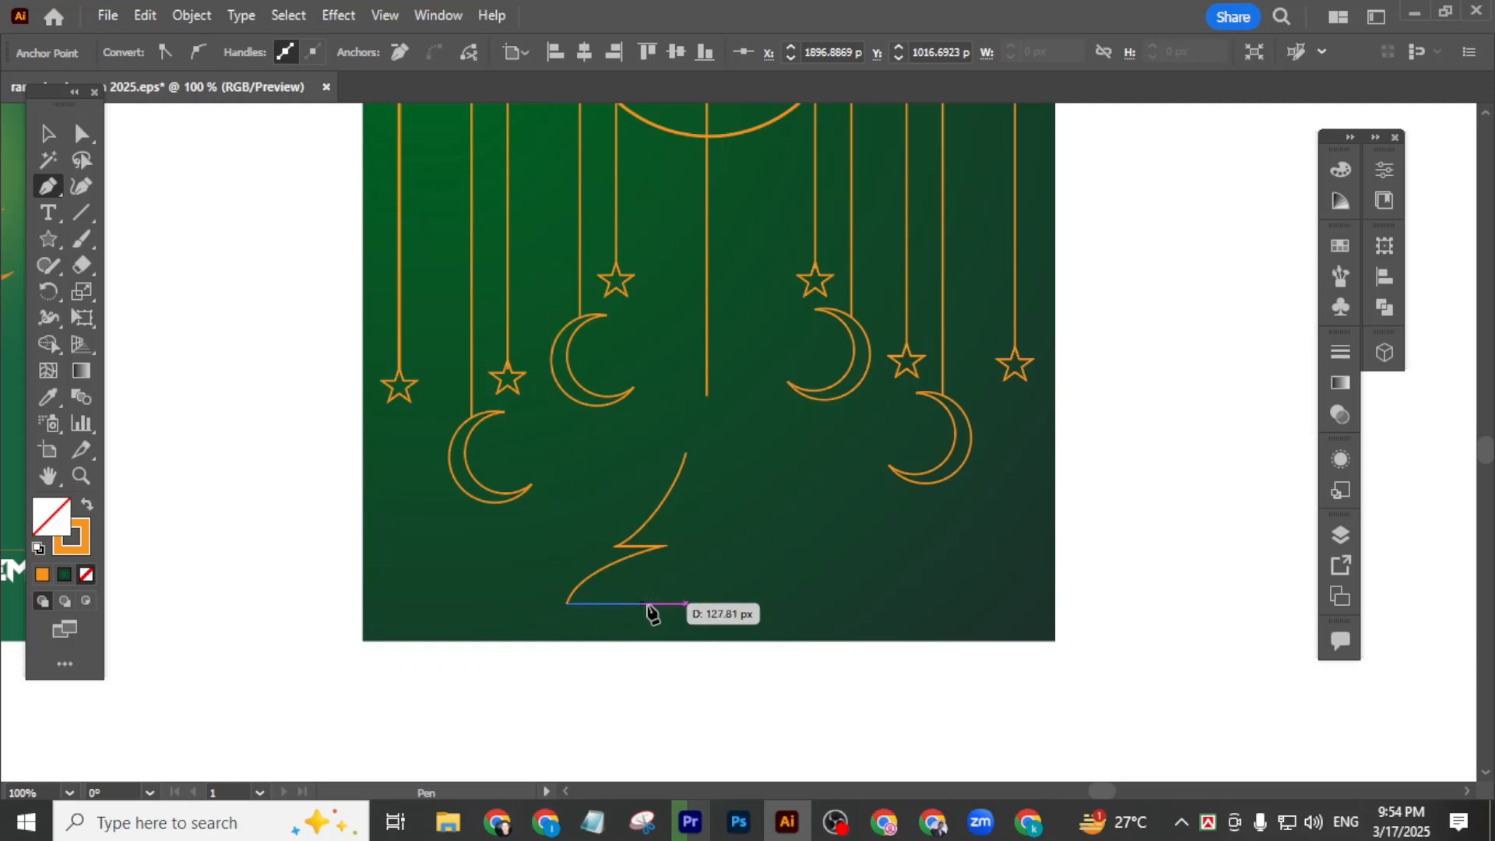
left_click(686, 604)
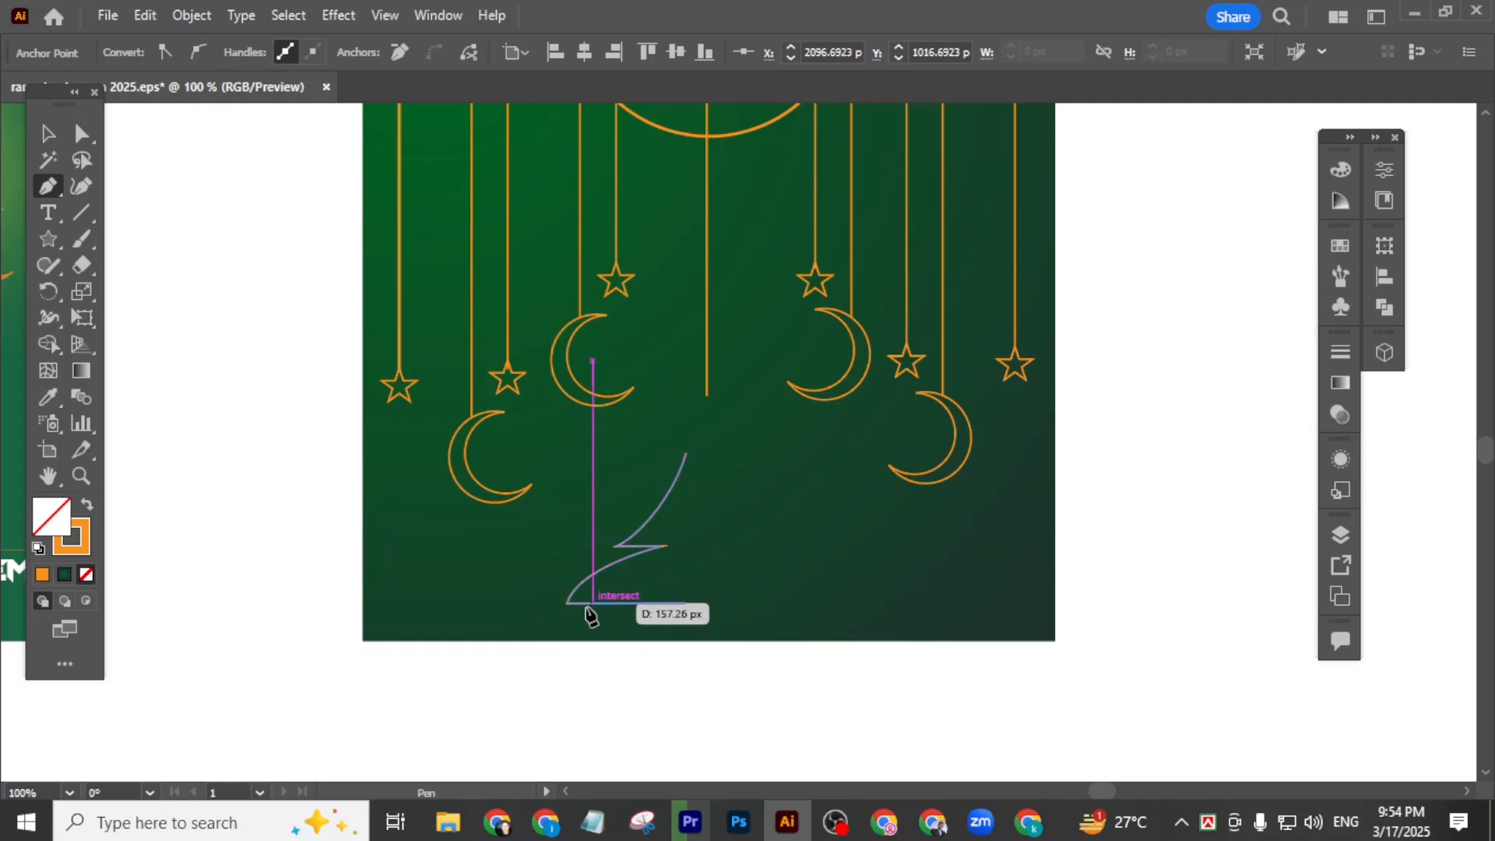
left_click(550, 604)
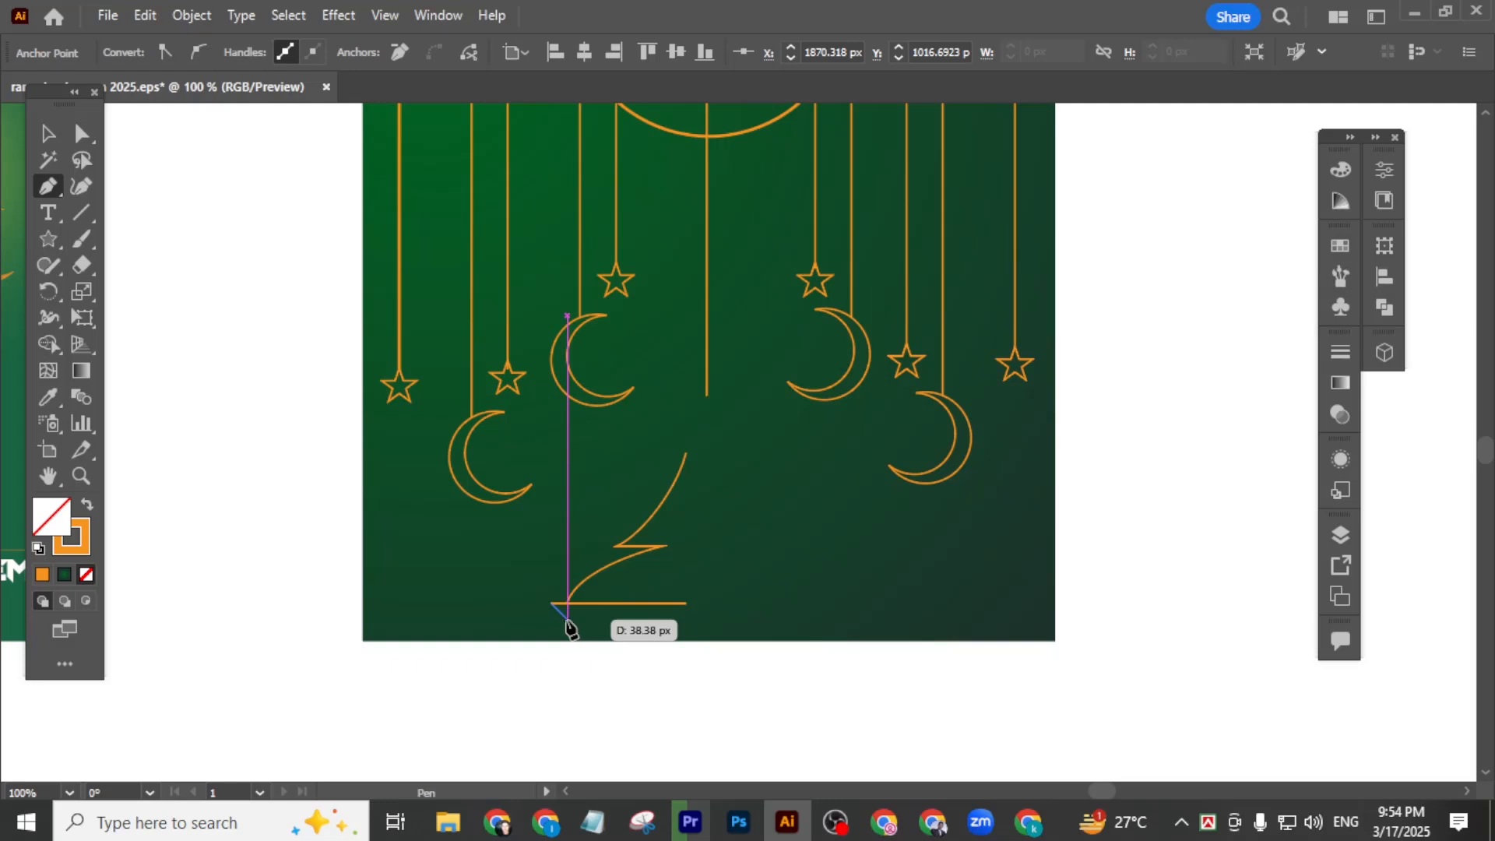
left_click(551, 625)
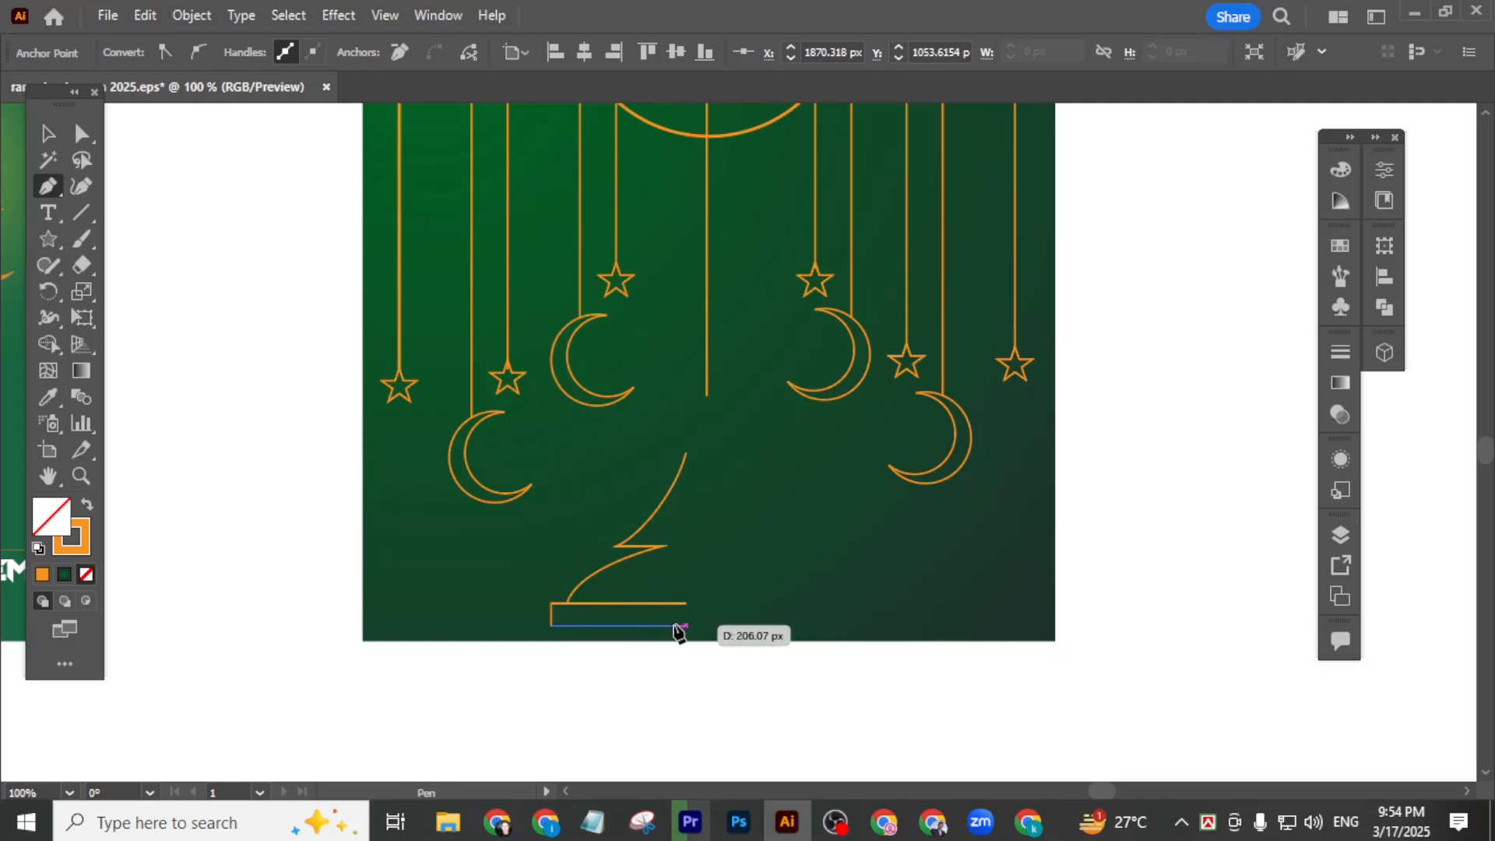
left_click(685, 625)
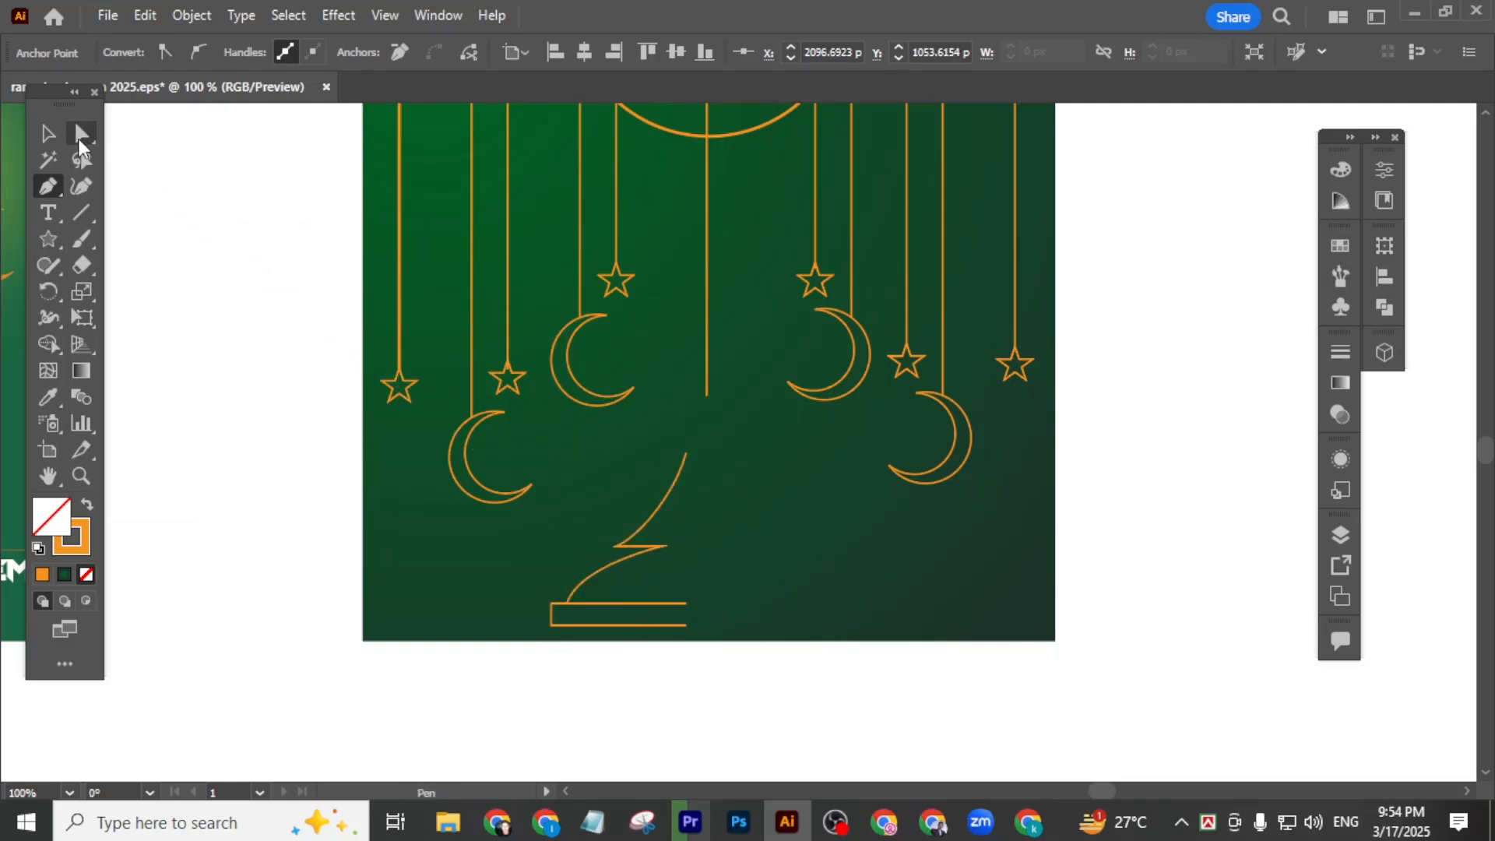
left_click(47, 133)
left_click(934, 724)
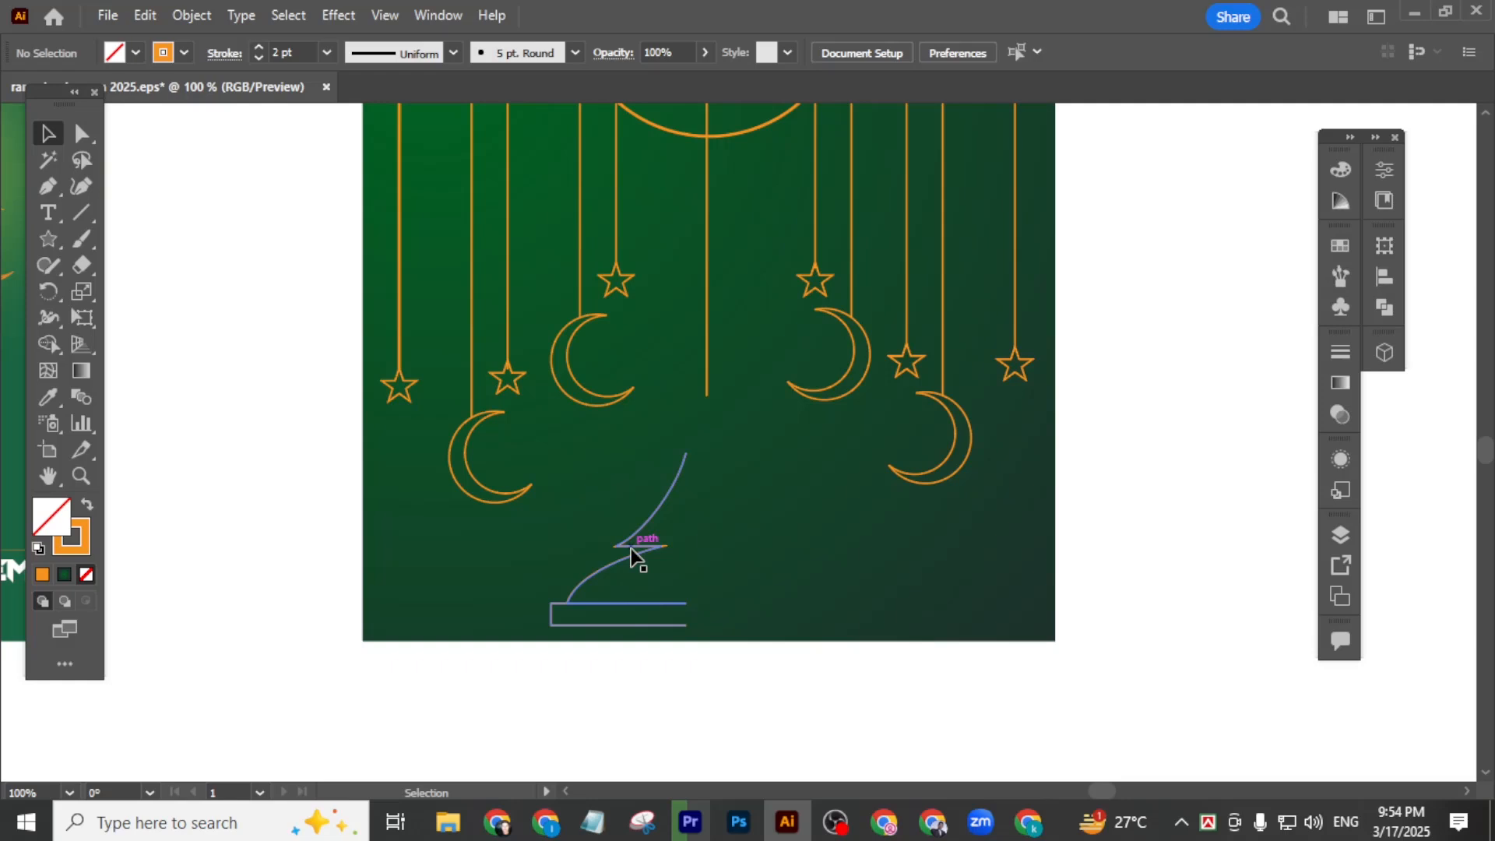
- Apply a 3D Revolve effect to the lantern-top profile, with the offset direction from the Right Edge
left_click(635, 550)
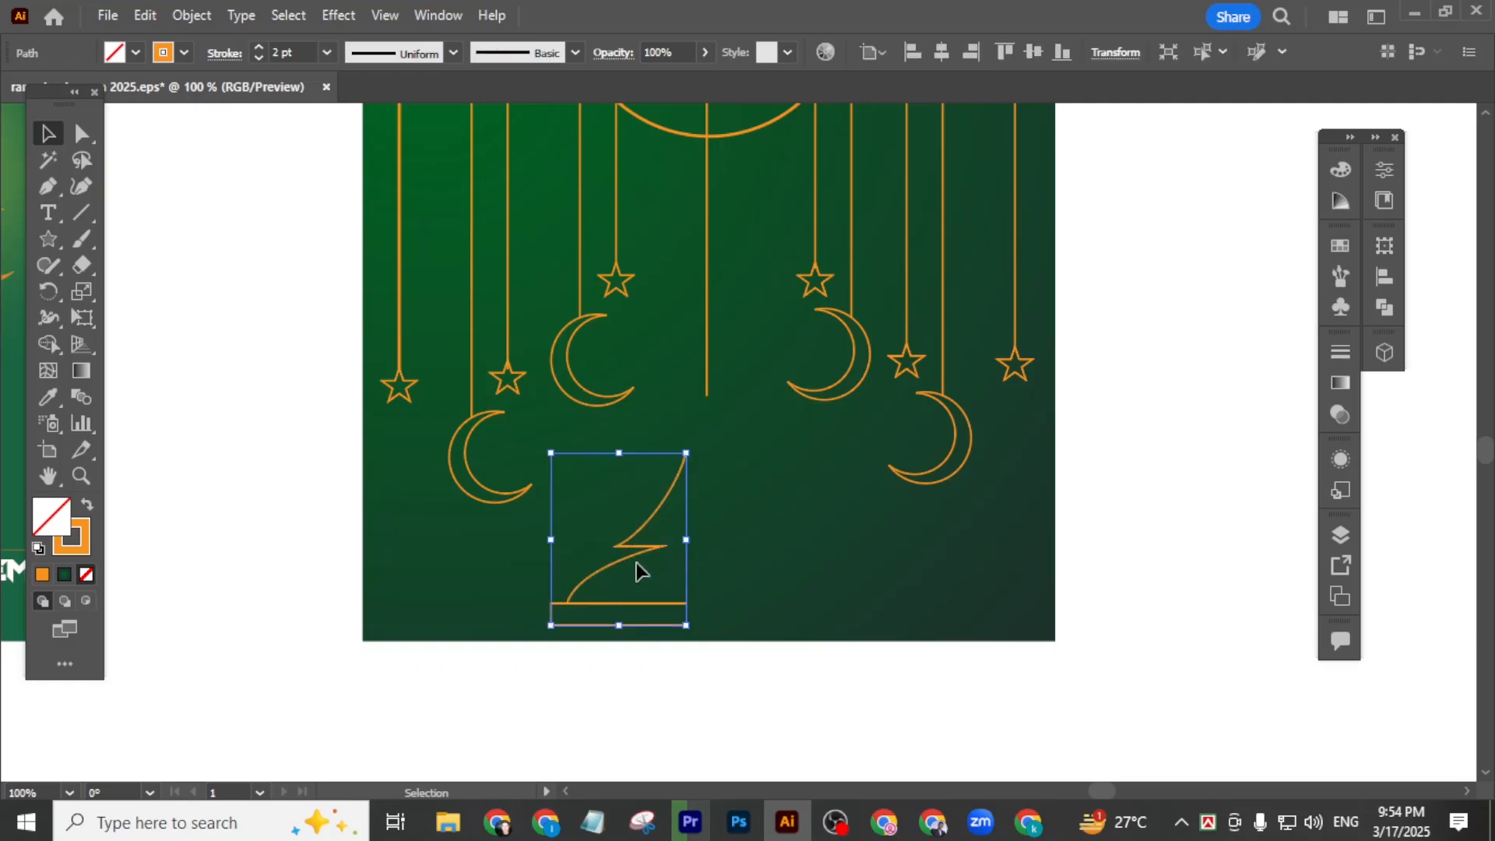
left_click(337, 15)
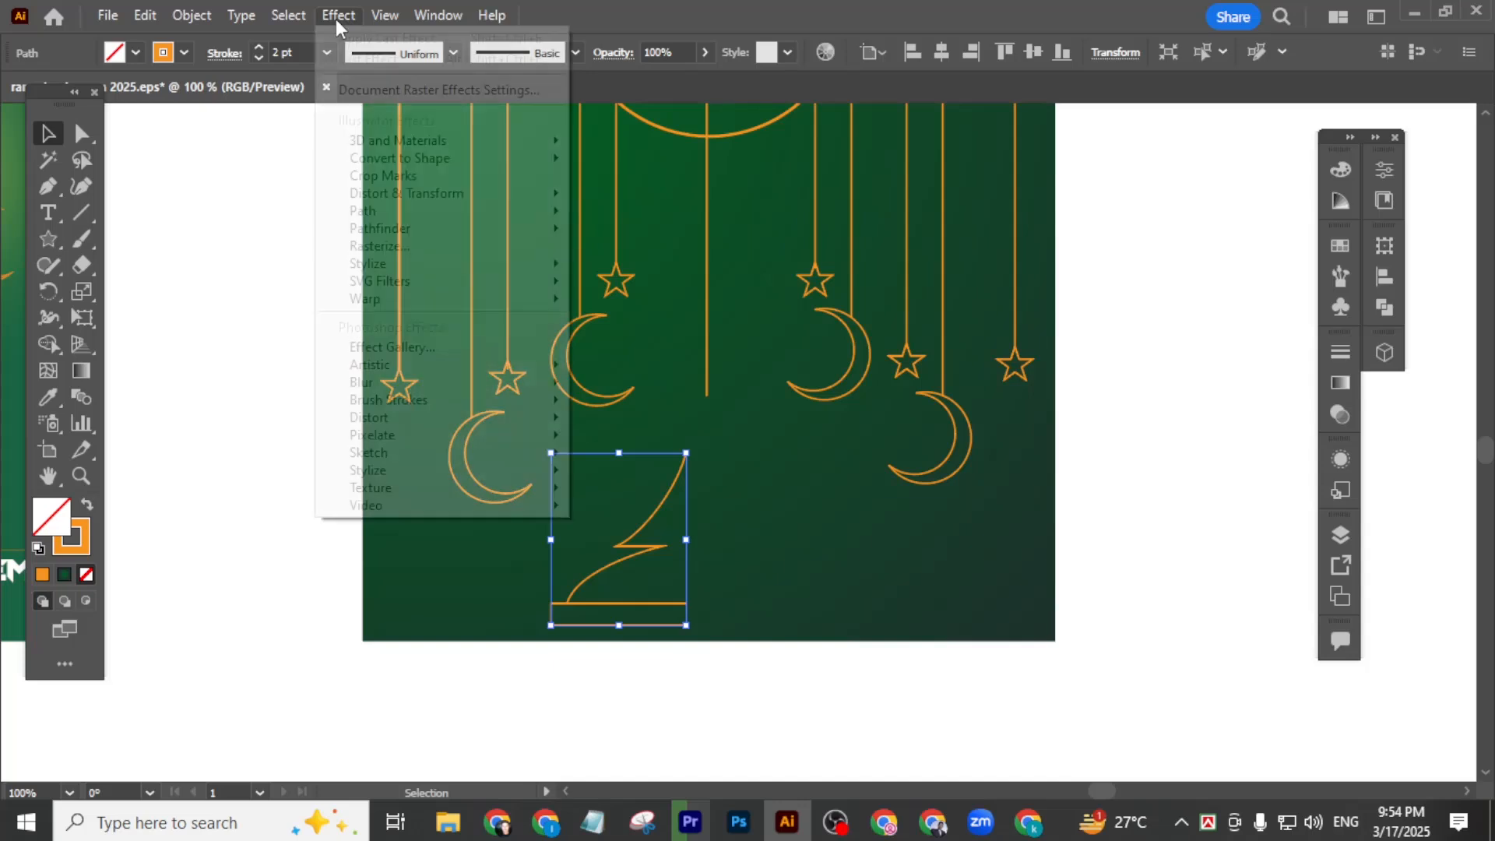
mouse_move(394, 147)
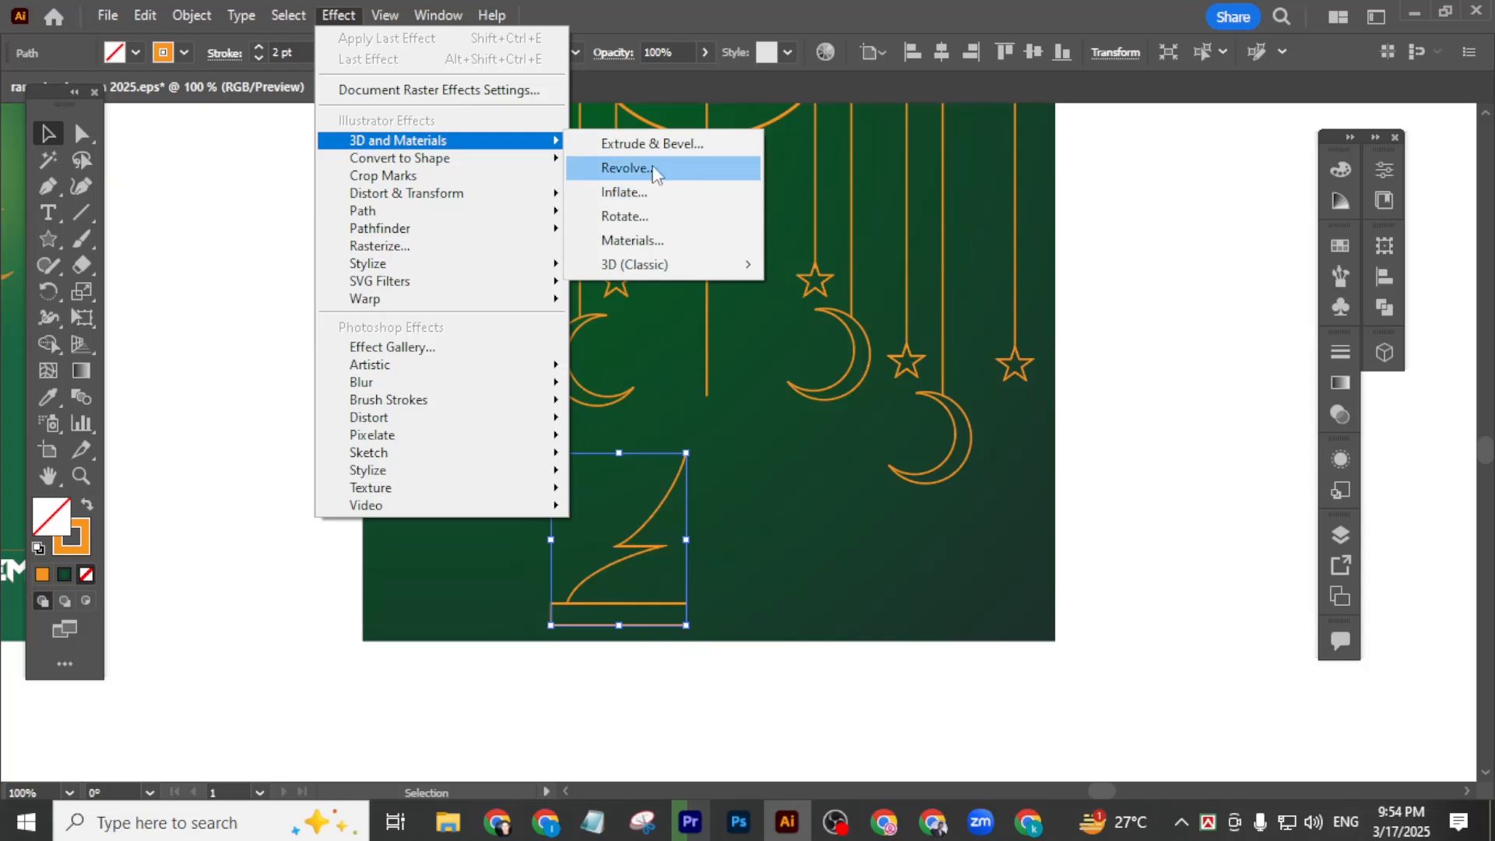
left_click(625, 168)
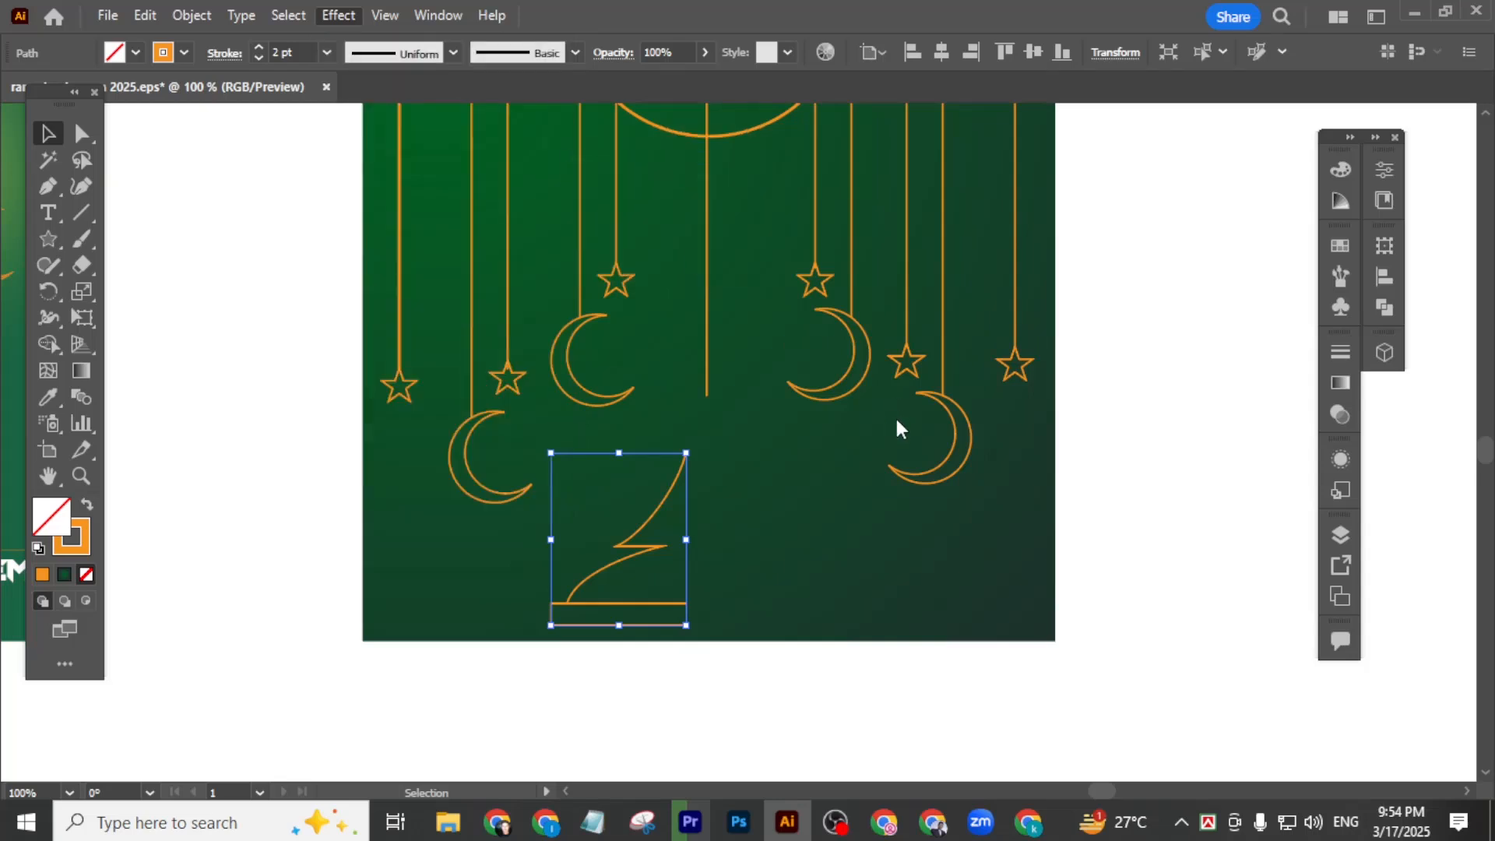
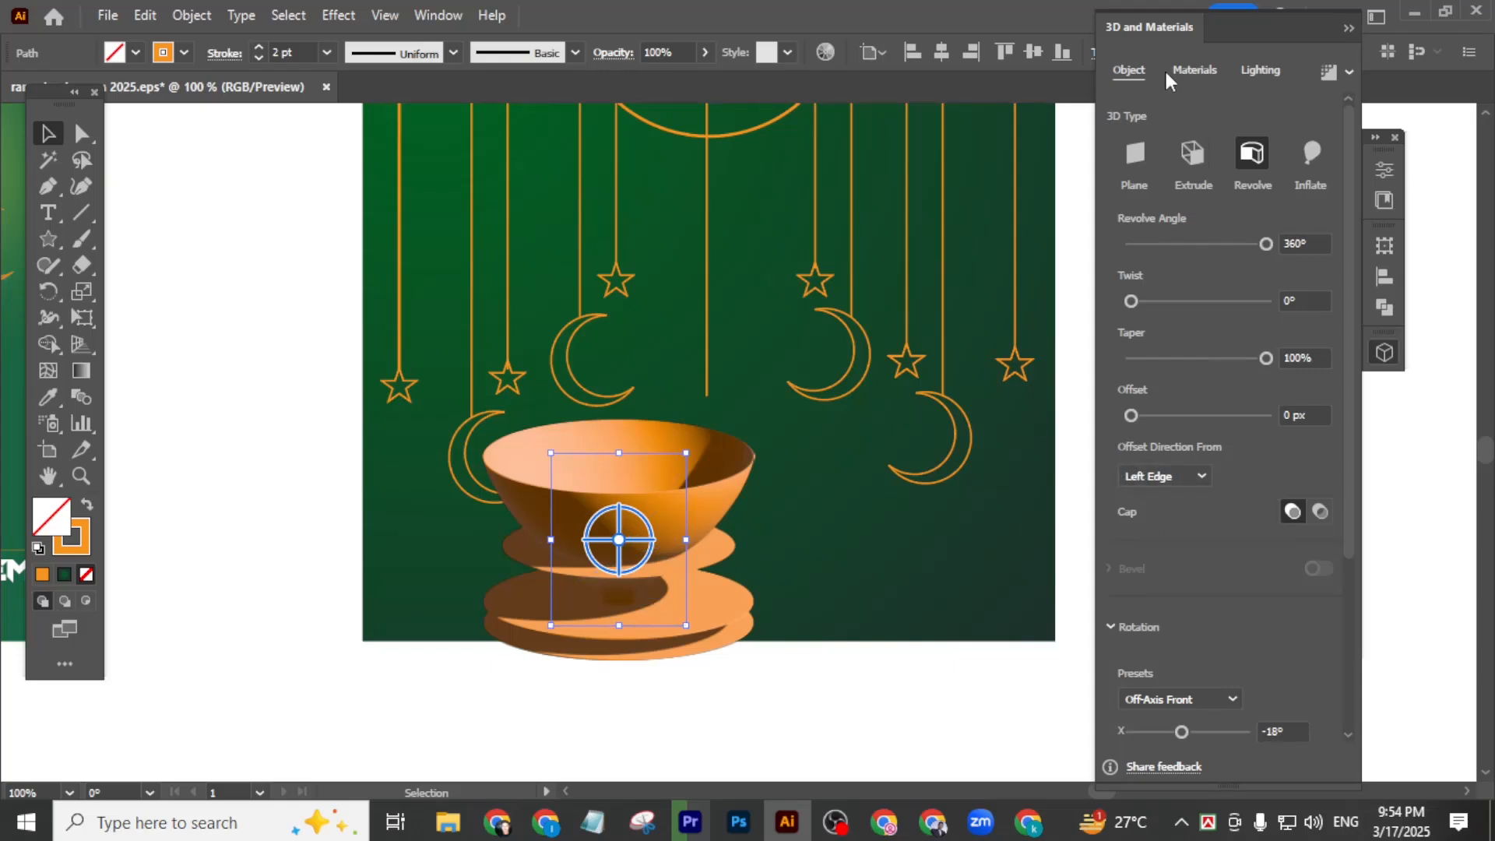
left_click(1165, 480)
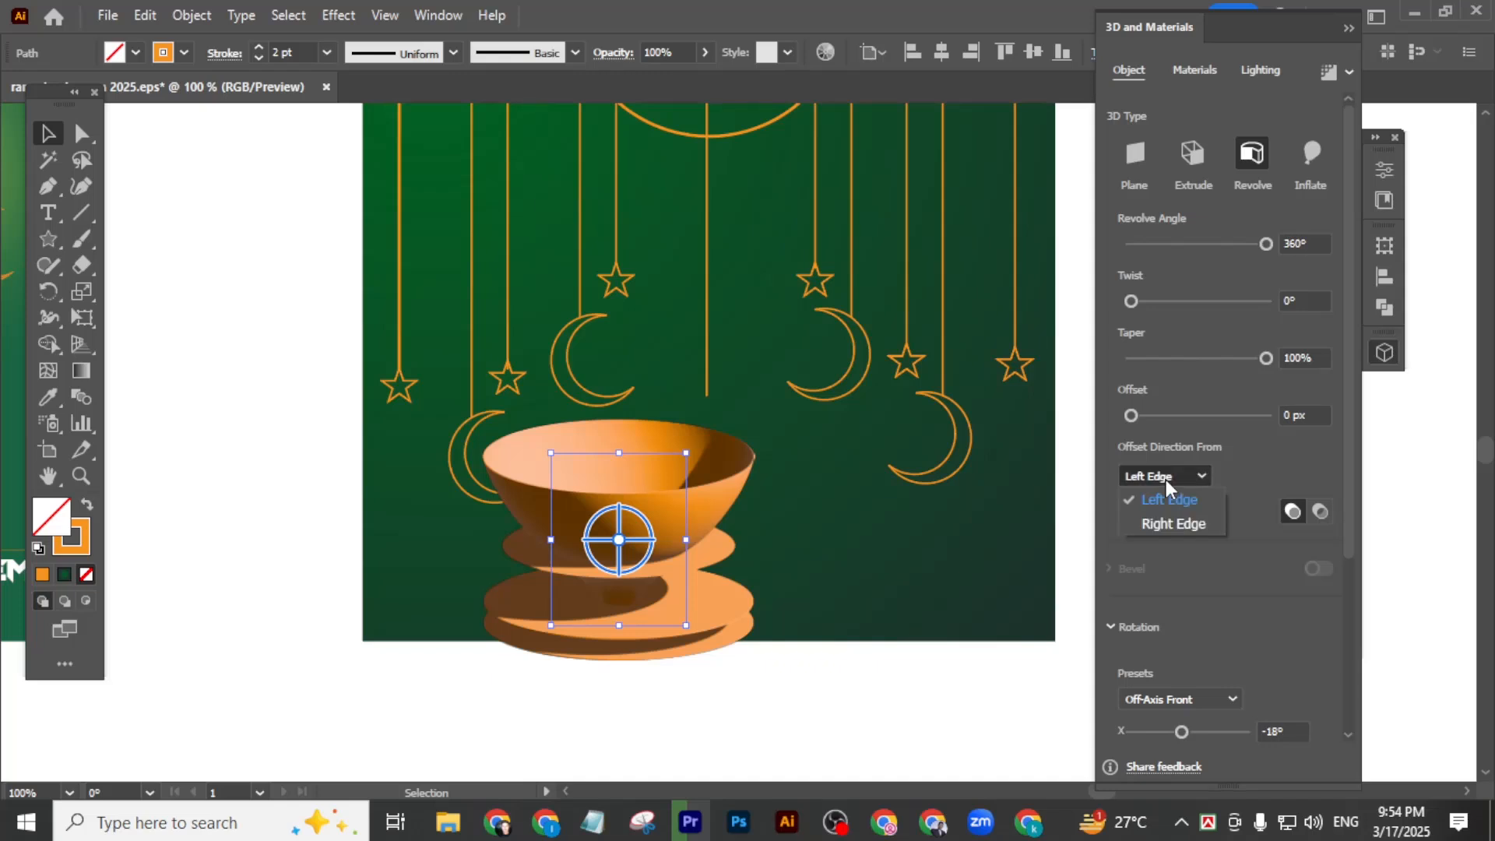
left_click(1174, 526)
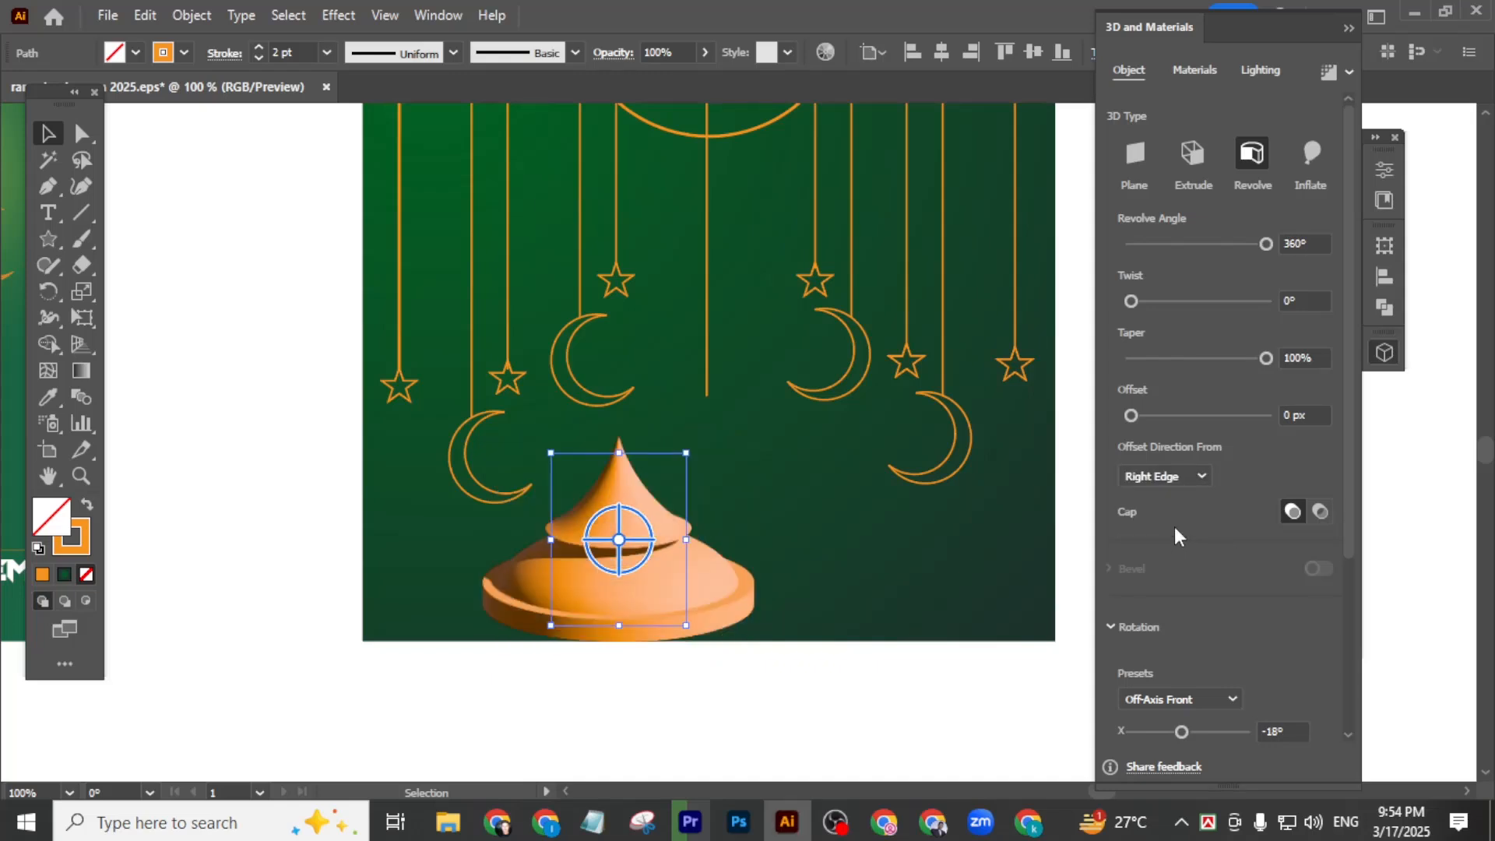
left_click(1398, 569)
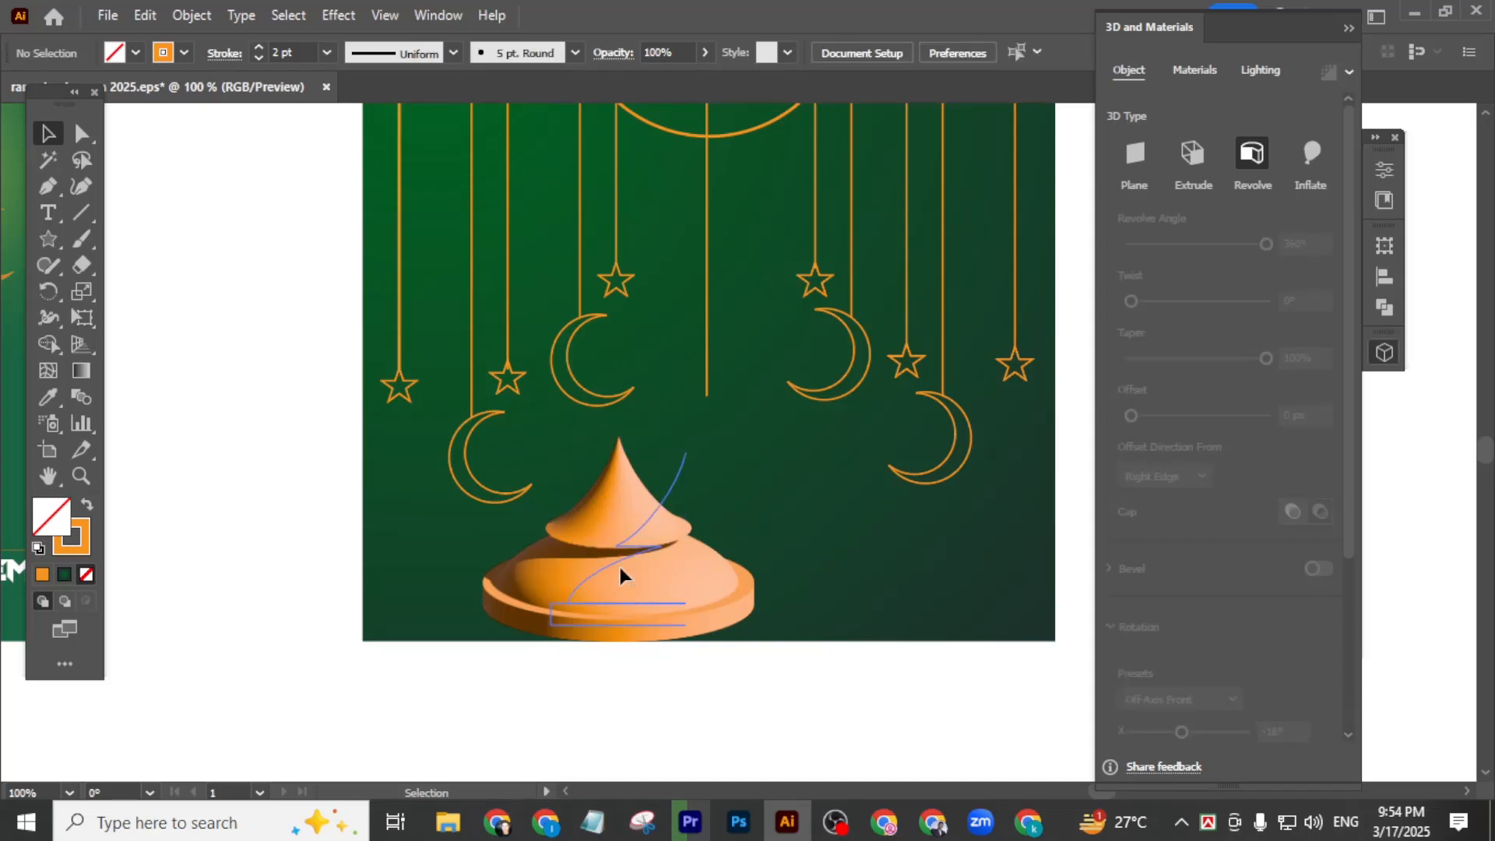
- Narrow the revolved lantern top horizontally to roughly 70 percent of its drawn width
left_click(621, 576)
left_click_drag(676, 538, 608, 550)
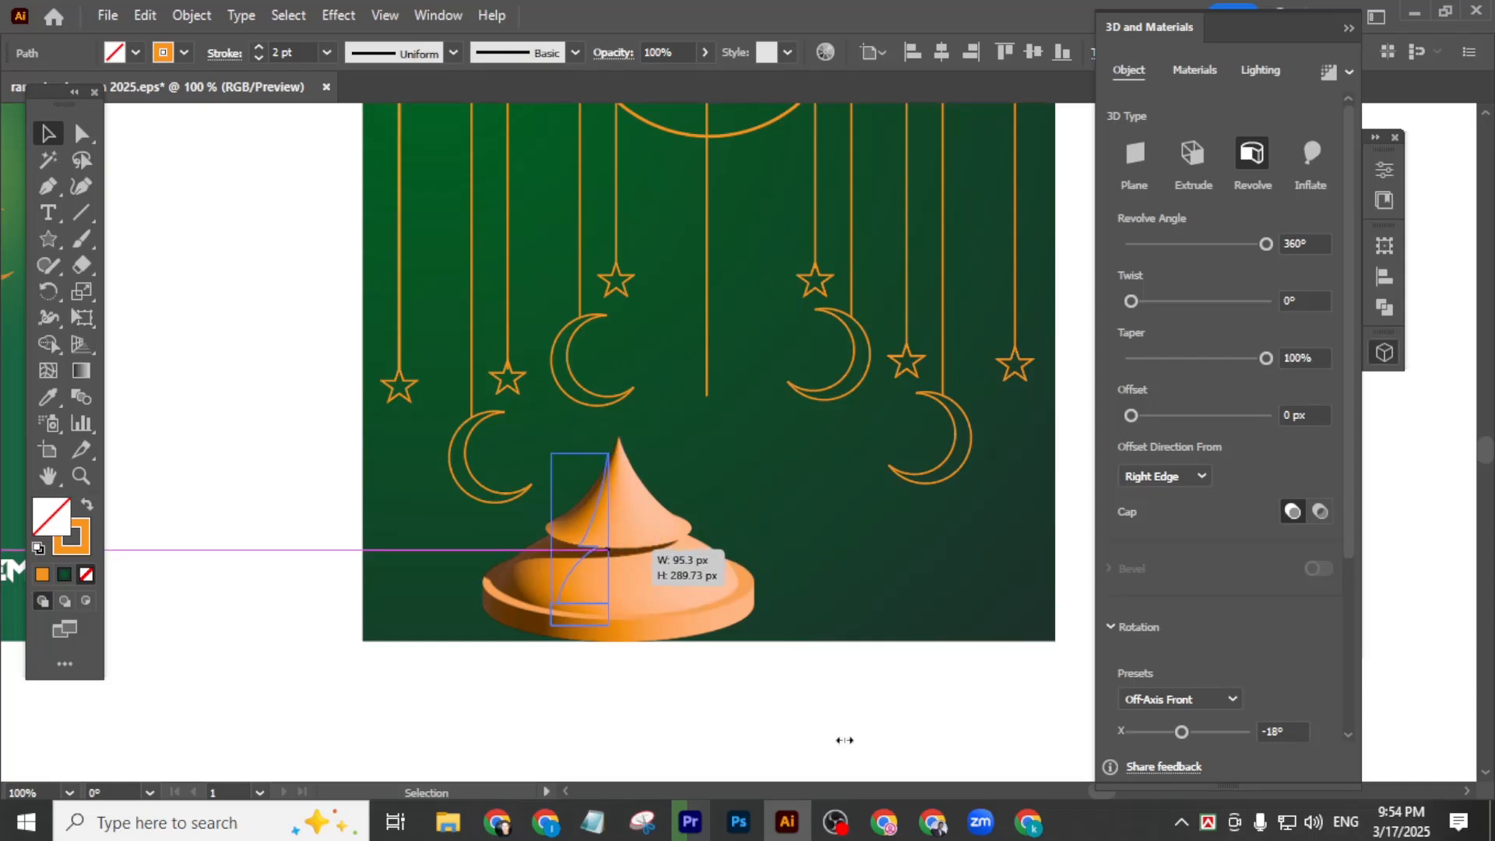
left_click(835, 711)
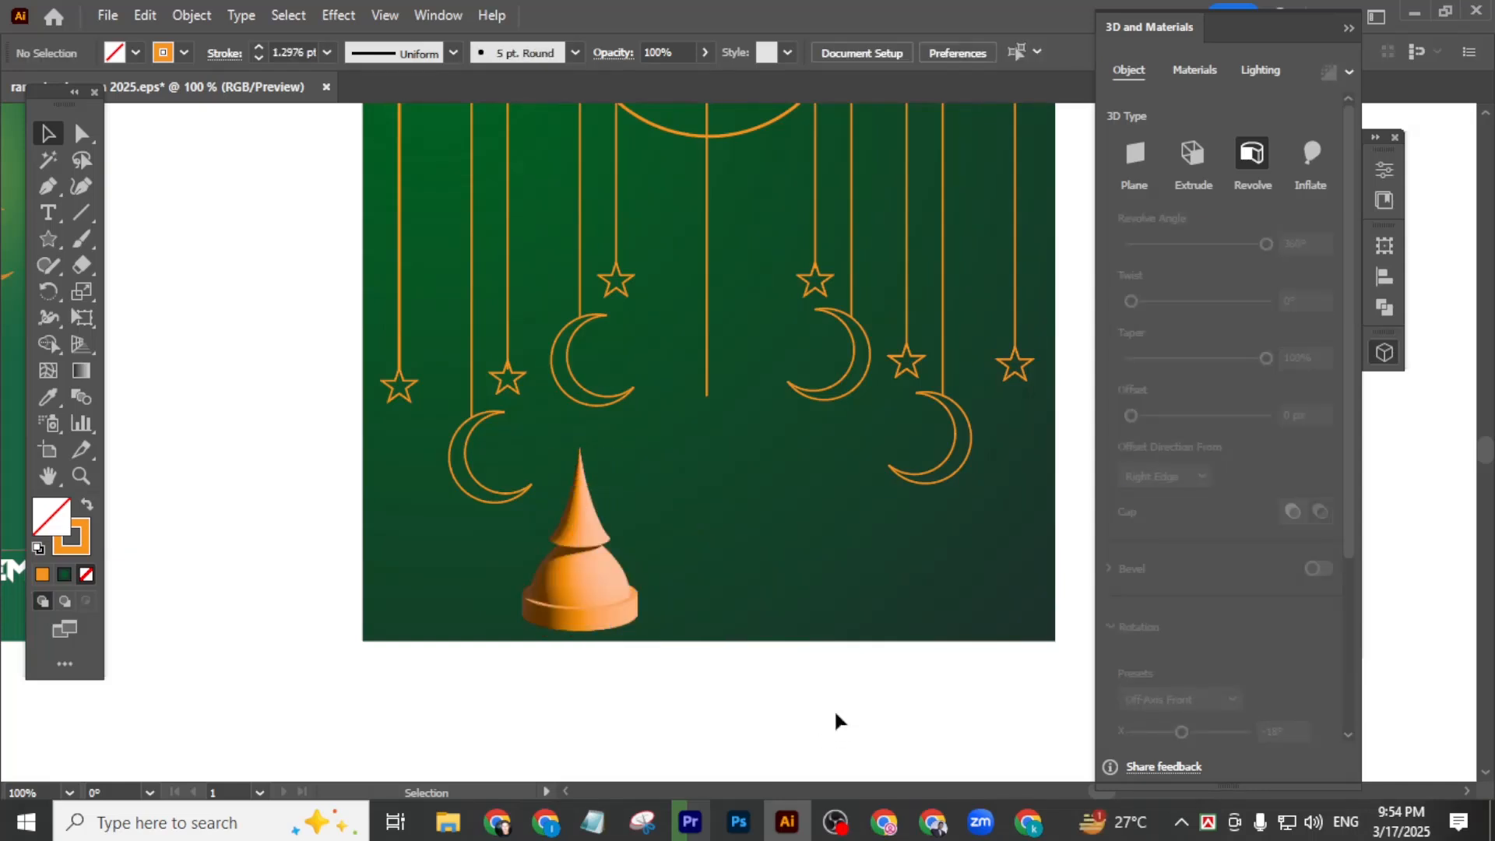
left_click(577, 570)
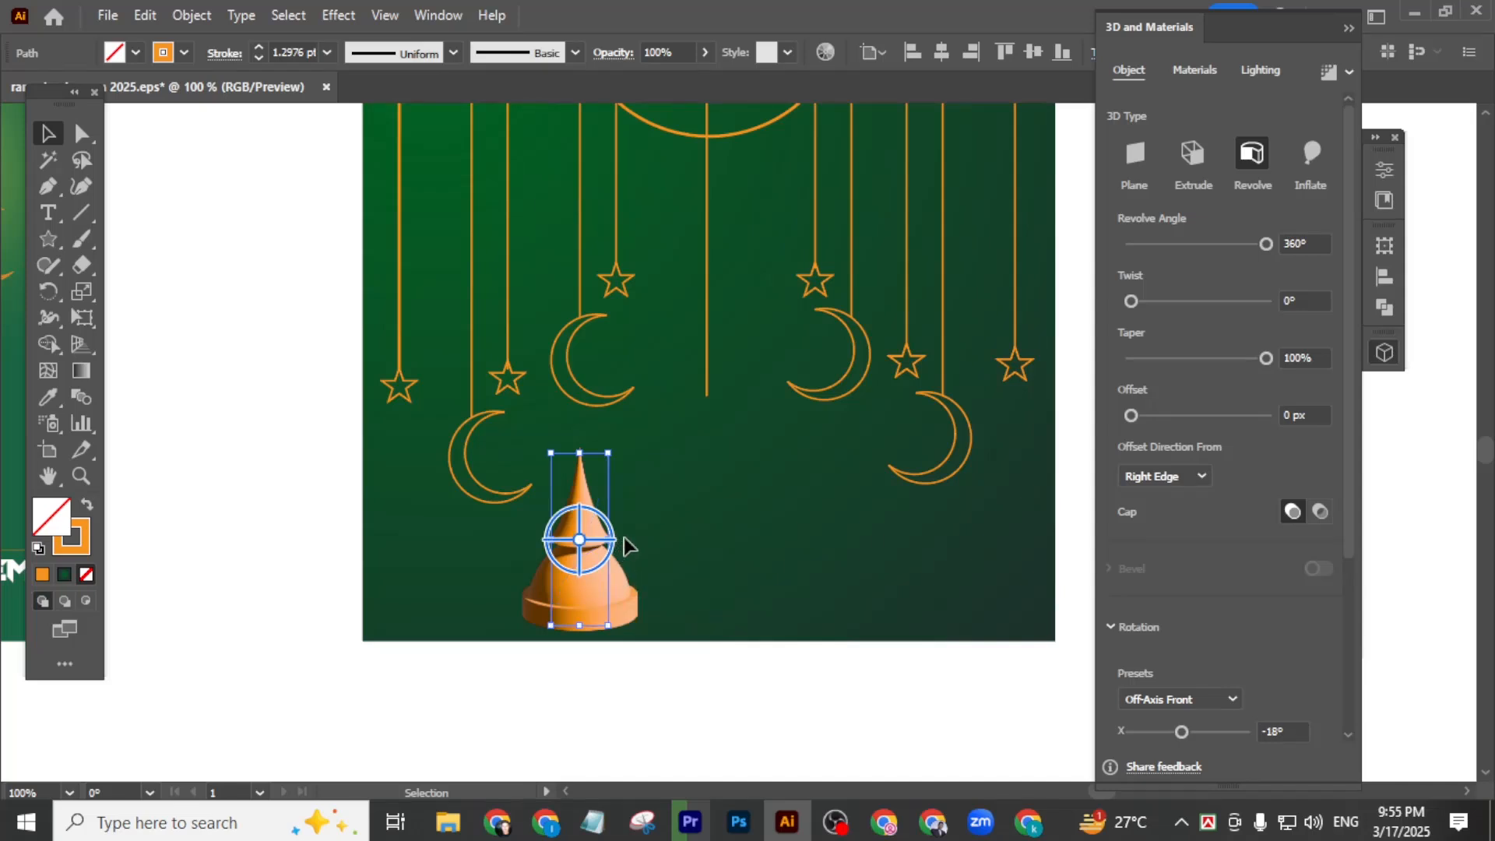
key("ctrl+equal")
key("ctrl+equal")
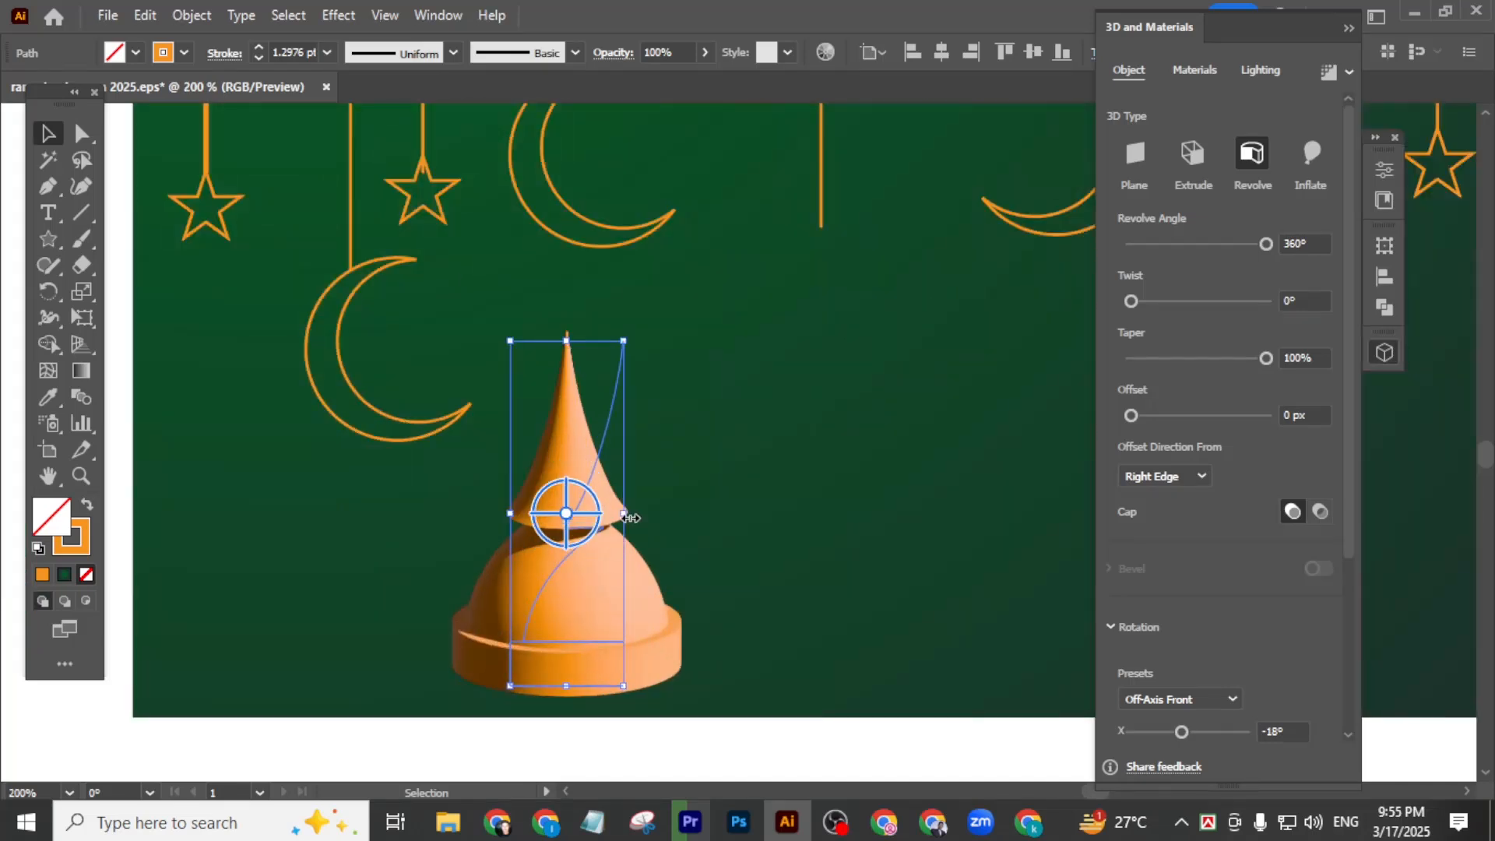
left_click_drag(652, 526, 692, 527)
left_click_drag(702, 527, 708, 557)
key("ctrl+minus")
- Try small twist and offset changes on the revolved lantern top, undoing each one
key("alt")
left_click_drag(1133, 302, 1150, 305)
key("ctrl+z")
left_click_drag(1258, 356, 1322, 372)
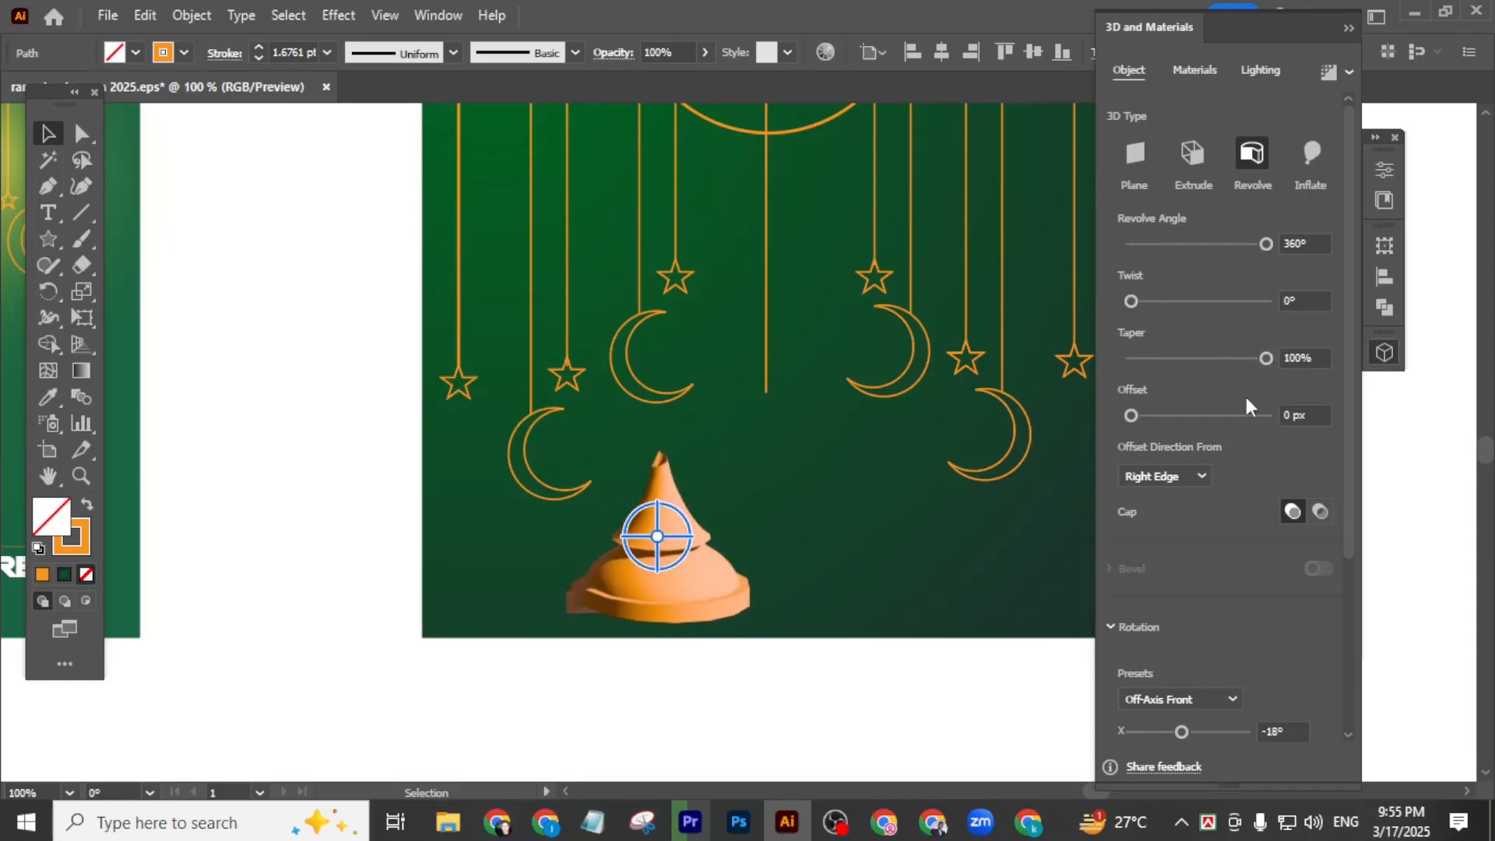
left_click_drag(1134, 416, 1146, 416)
key("ctrl+z")
- Set the revolved lantern top's Y rotation to -33°
scroll(1261, 642, "down", 3)
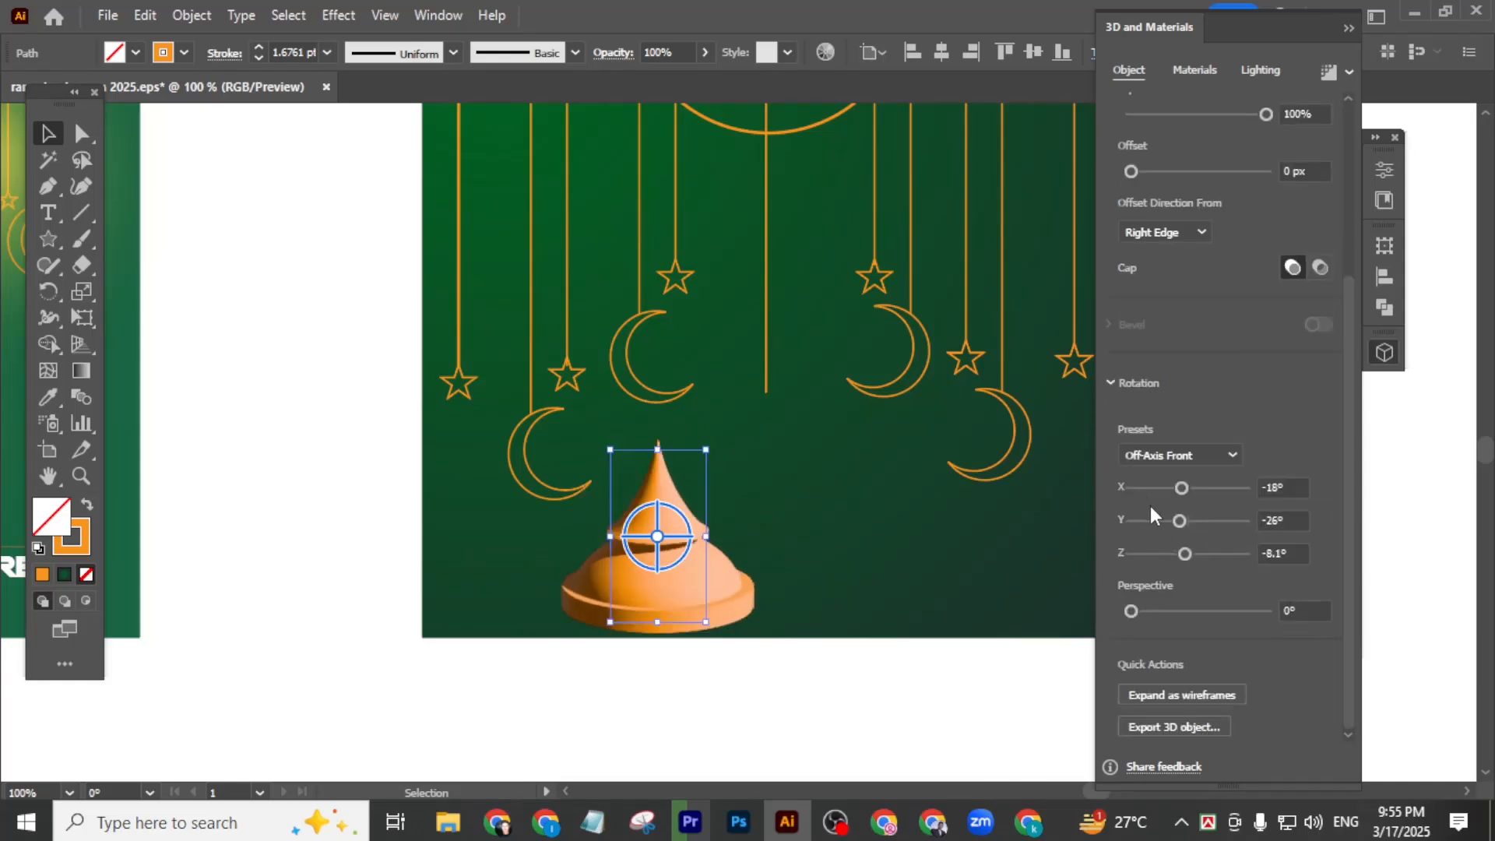
left_click_drag(1177, 518, 1177, 522)
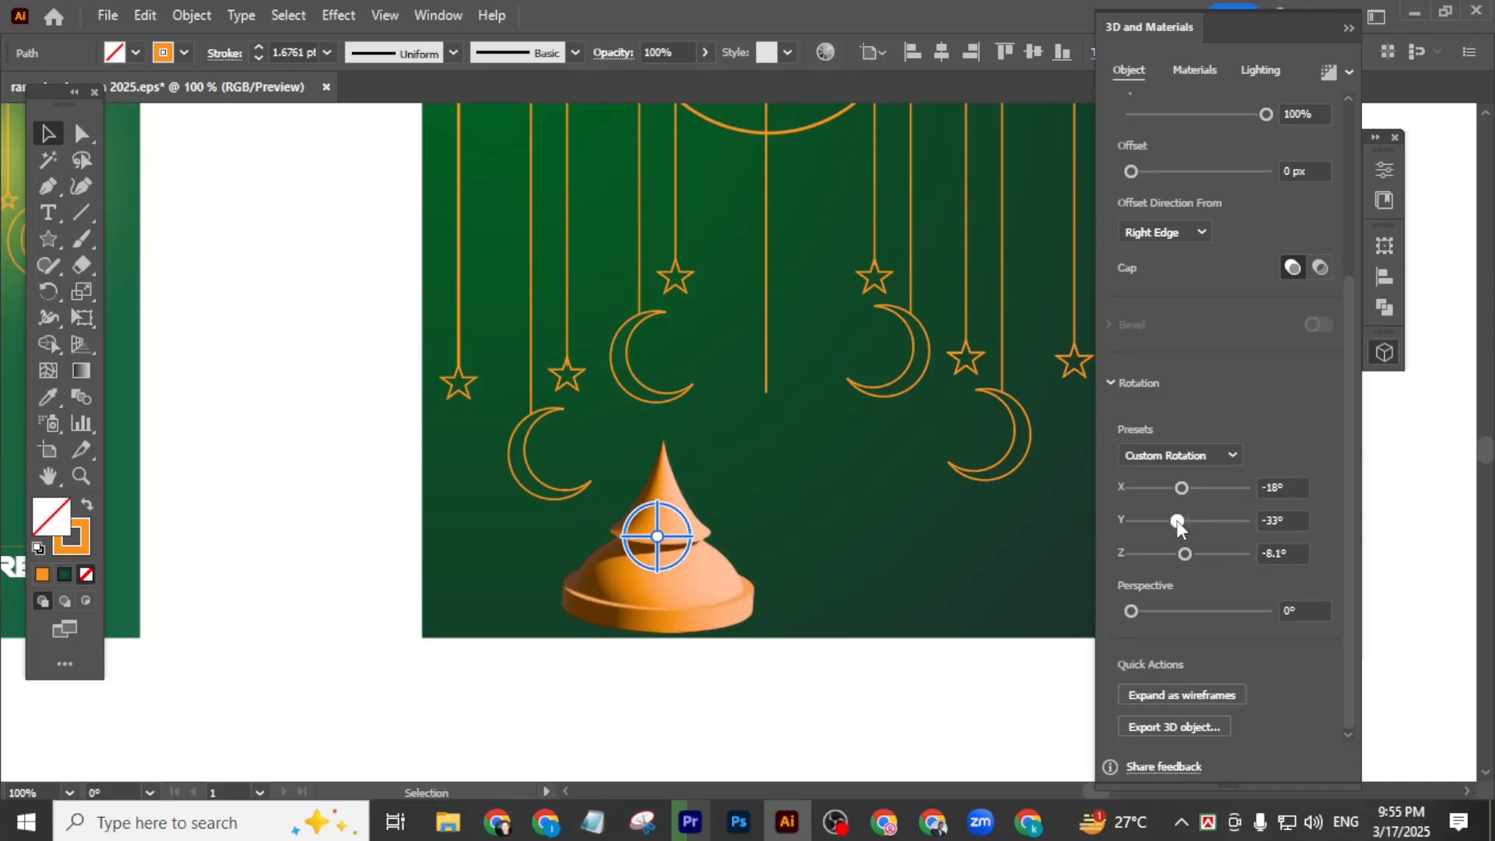
- Try different X, Y and Z rotations on the revolved 3D dome, undoing the changes
left_click_drag(1177, 521, 1185, 487)
left_click_drag(1184, 553, 1184, 553)
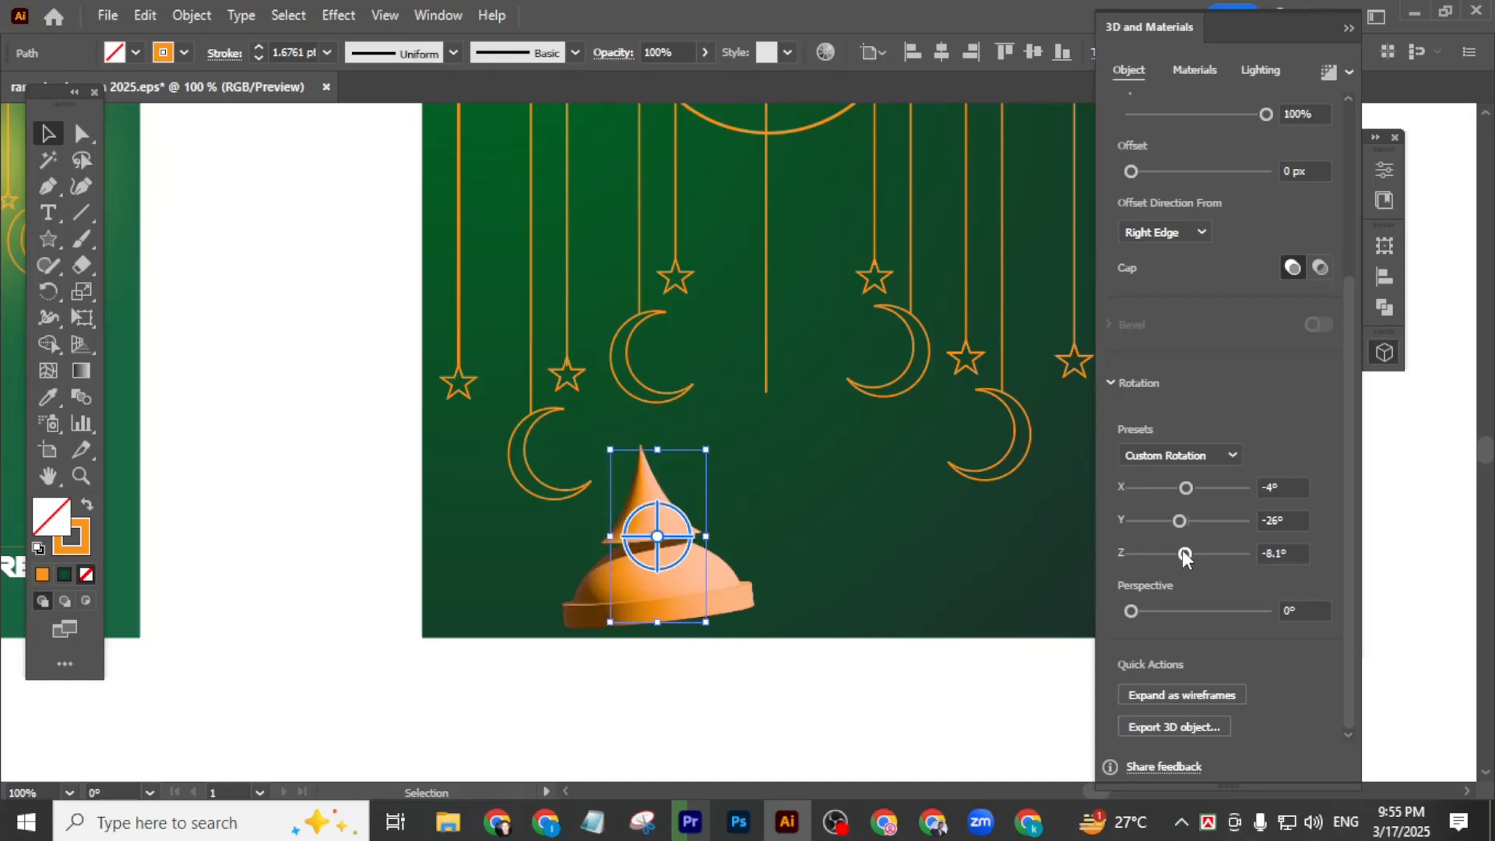
key("ctrl+z")
mouse_move(1134, 614)
left_mouse_down()
mouse_move(1118, 616)
mouse_move(1211, 610)
mouse_move(1115, 606)
left_mouse_up()
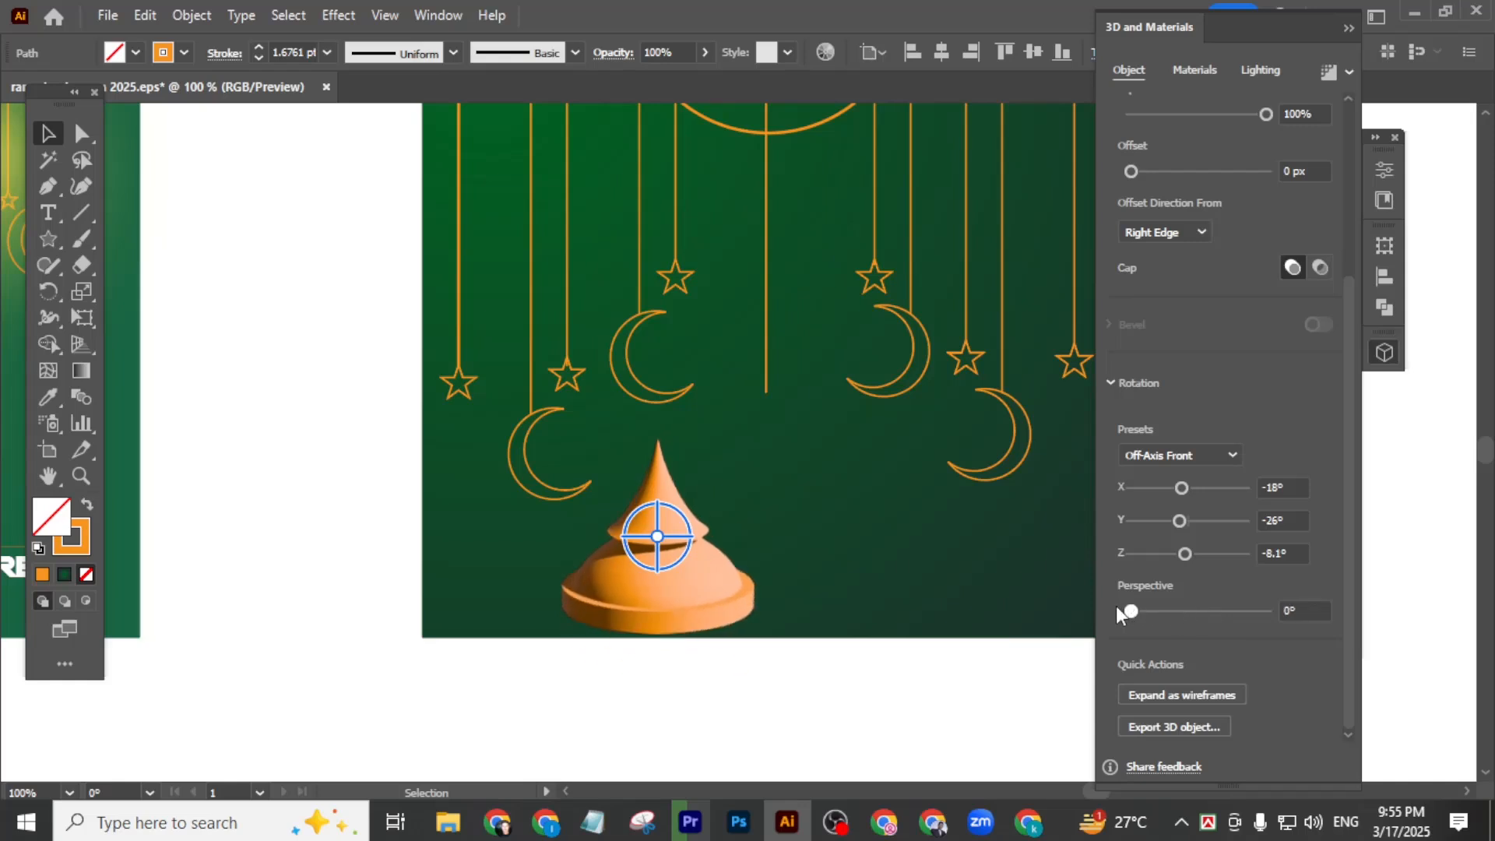
left_click_drag(1189, 553, 1187, 554)
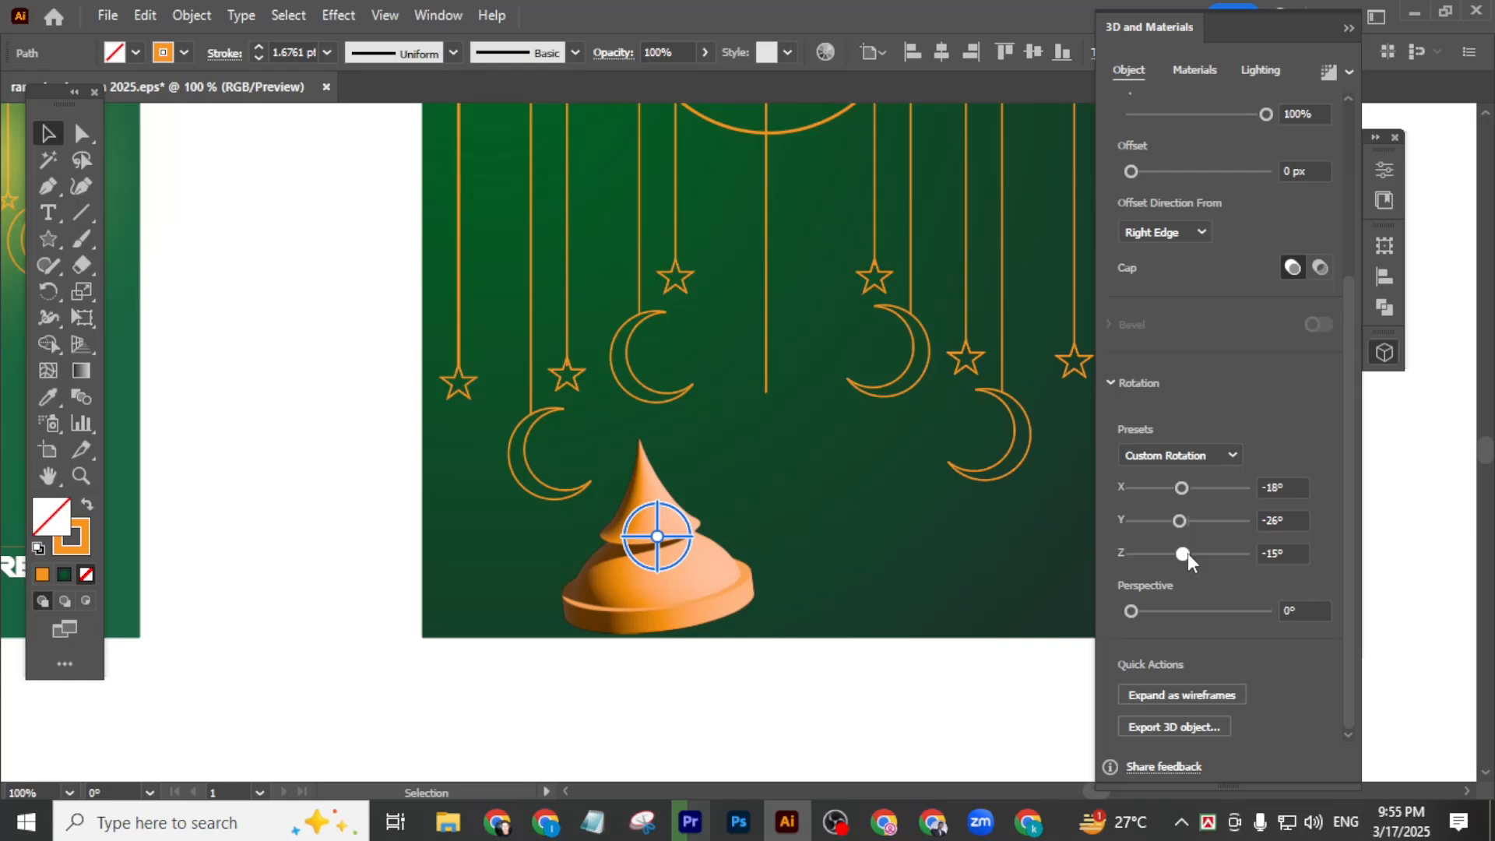
key("ctrl+z")
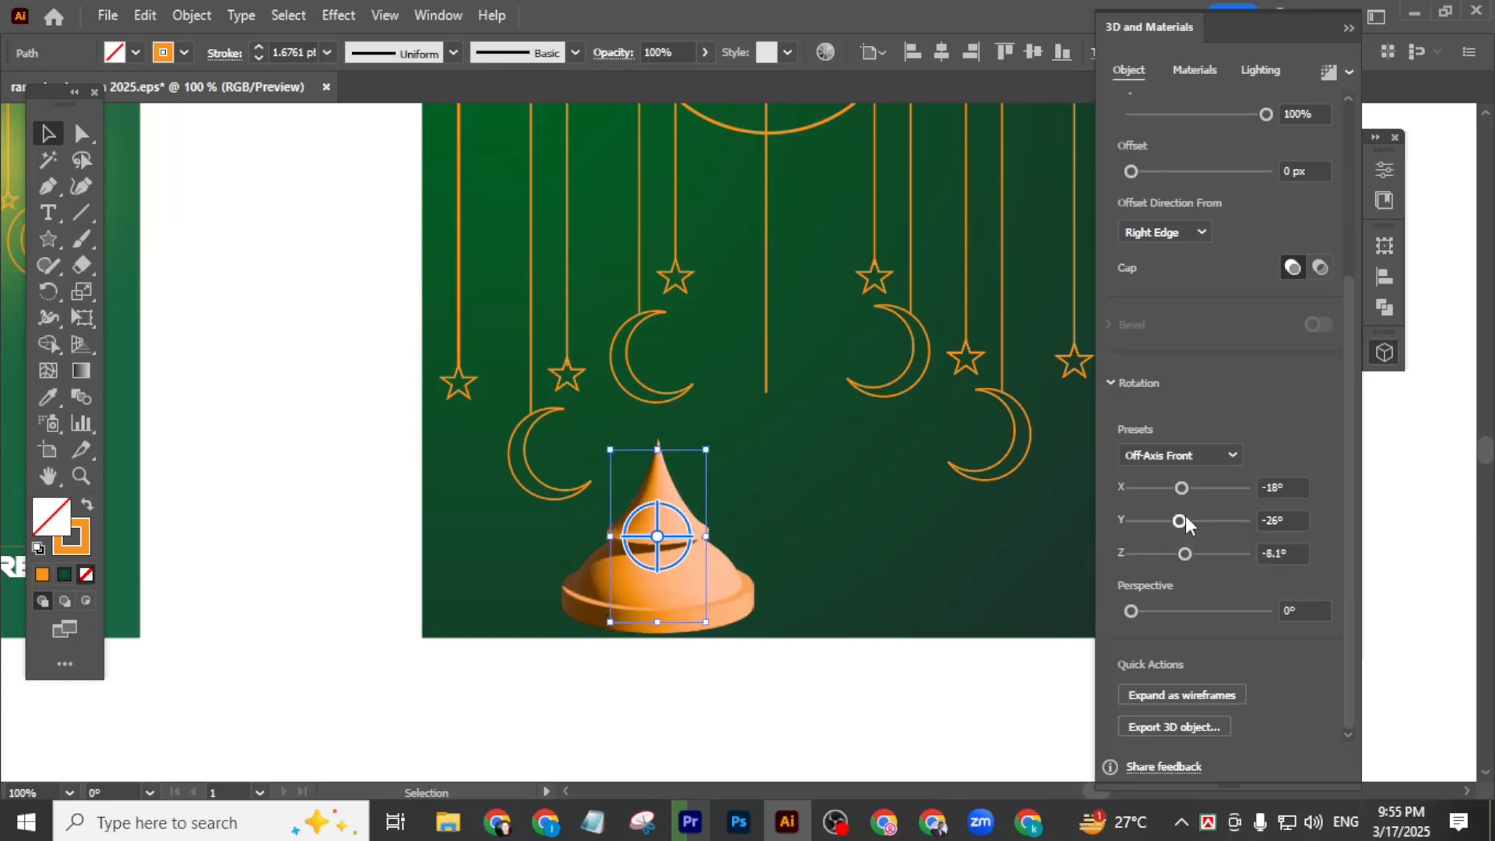
- Rotate the 3D dome to about X 6°, Y 47° and Z -1°, with the perspective at 25°
left_click_drag(1183, 519, 1188, 491)
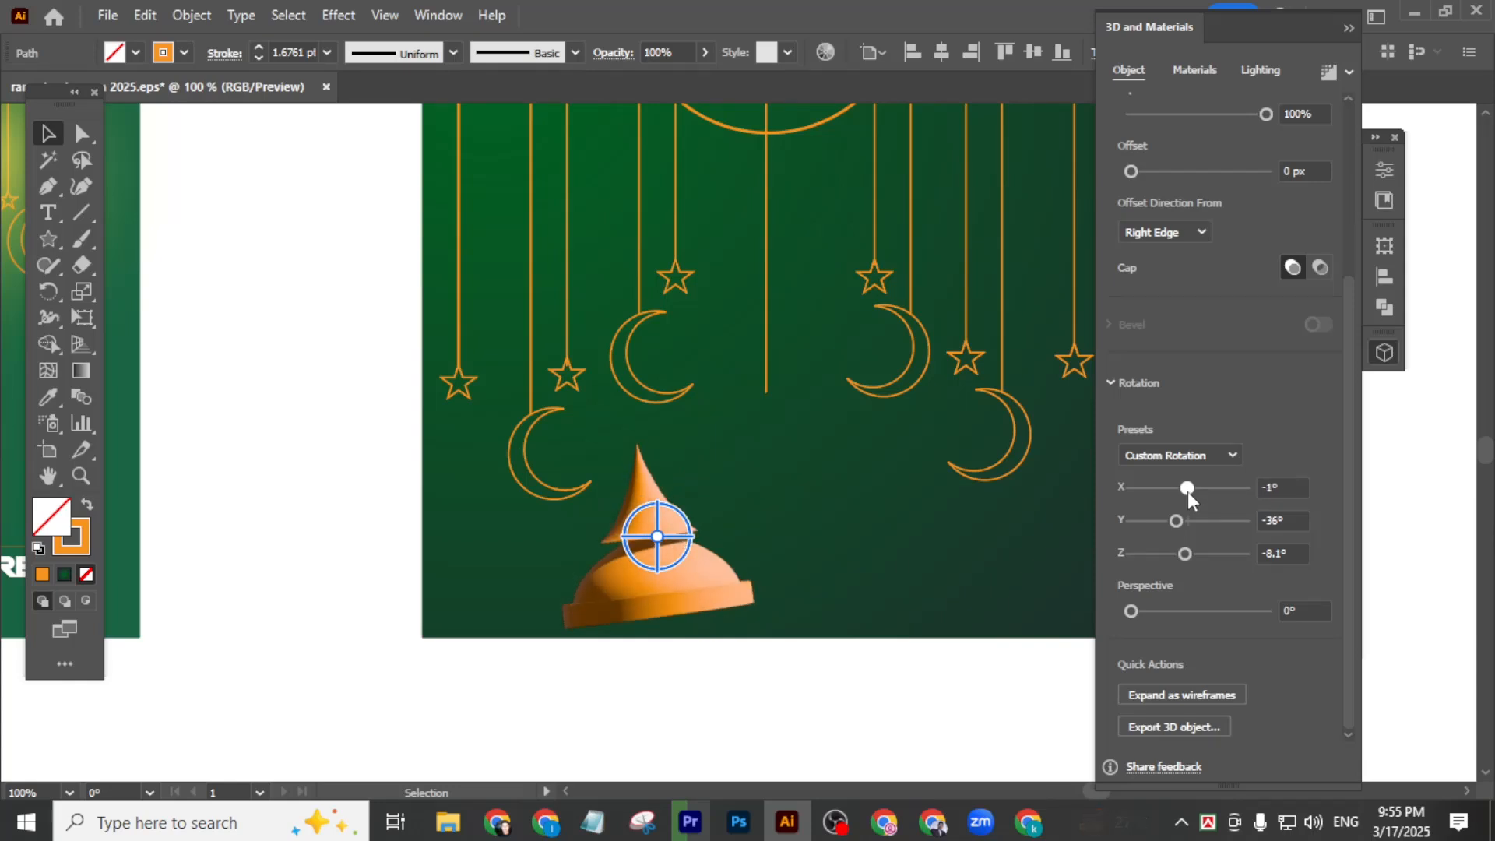
mouse_move(1187, 492)
left_mouse_down()
mouse_move(1187, 521)
mouse_move(1138, 520)
mouse_move(1220, 526)
mouse_move(1202, 527)
mouse_move(1189, 502)
left_mouse_up()
left_click_drag(1185, 554, 1188, 562)
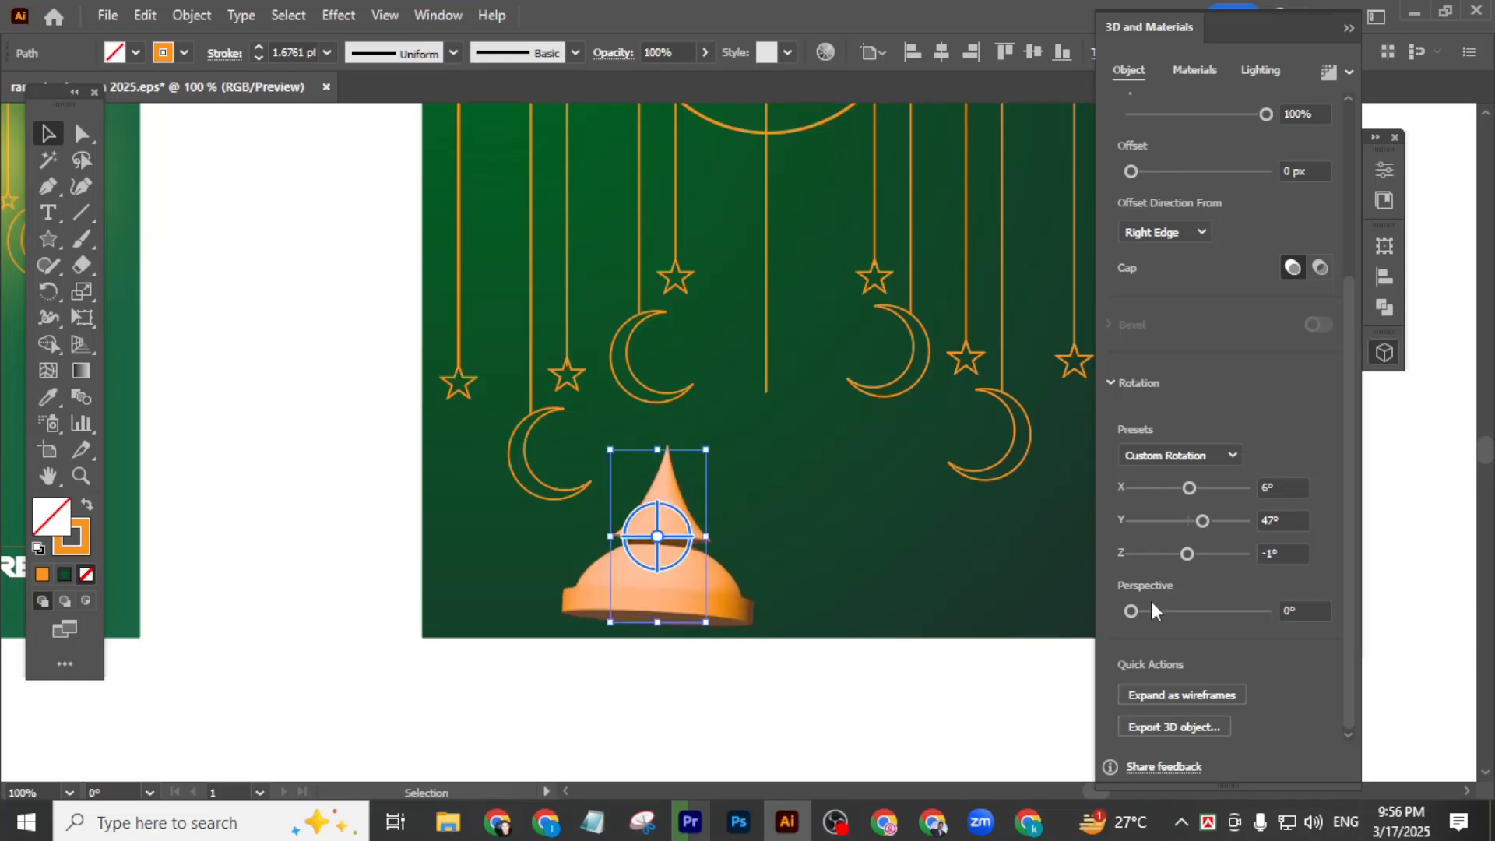
mouse_move(1135, 611)
left_mouse_down()
mouse_move(1169, 610)
mouse_move(1157, 610)
left_mouse_up()
- Set the 3D dome's Z rotation to -5°
left_click(1276, 553)
key("Down")
key("Down")
key("Down")
key("Down")
key("Down")
key("Up")
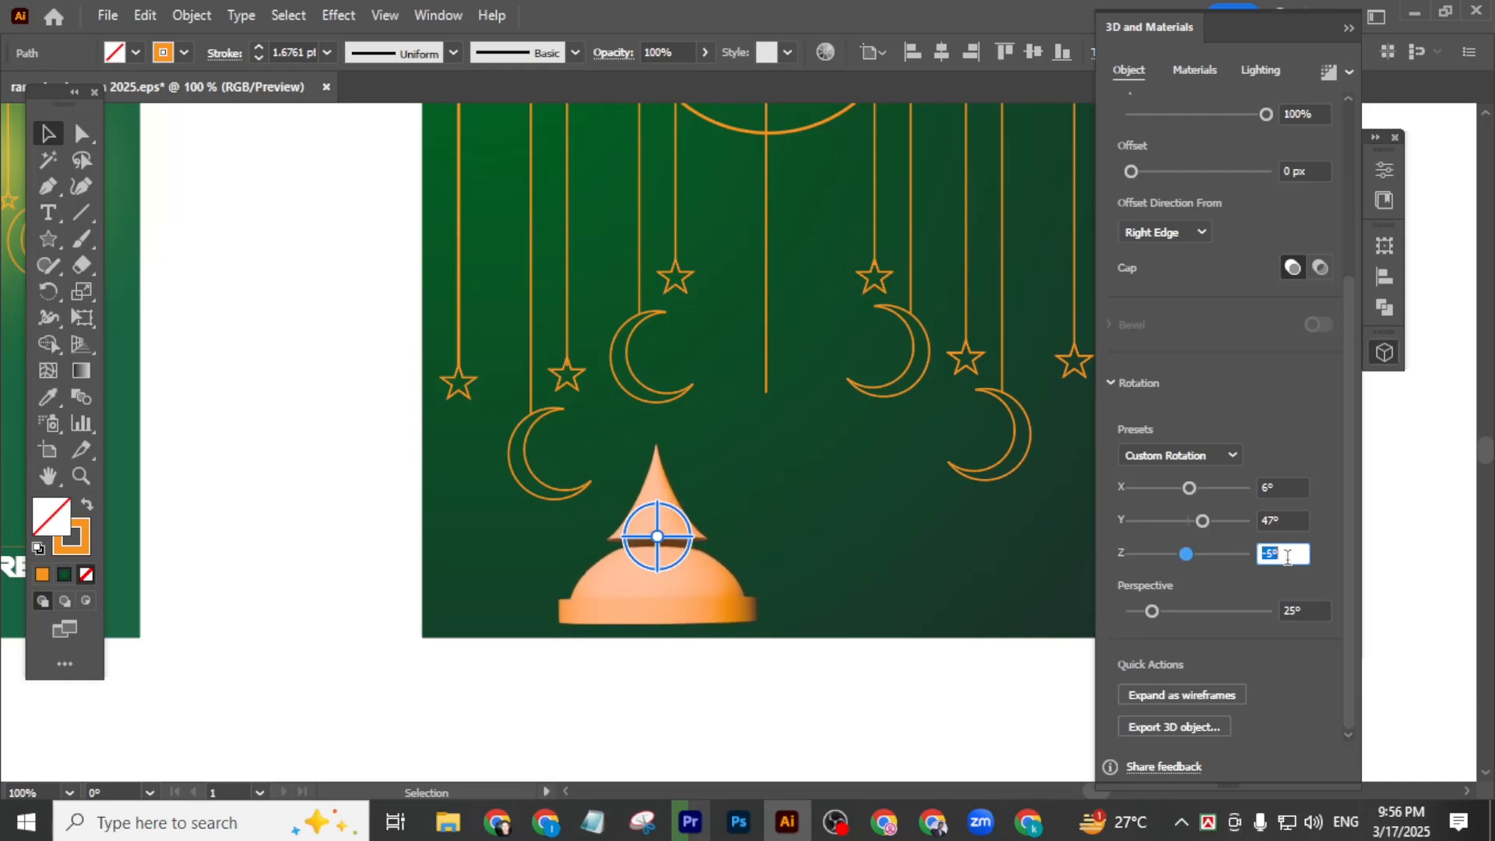
- Set the 3D dome's X rotation to 1° and its Z rotation to -2°
left_click(1286, 488)
key("Down")
key("Down")
key("Down")
key("Down")
key("Down")
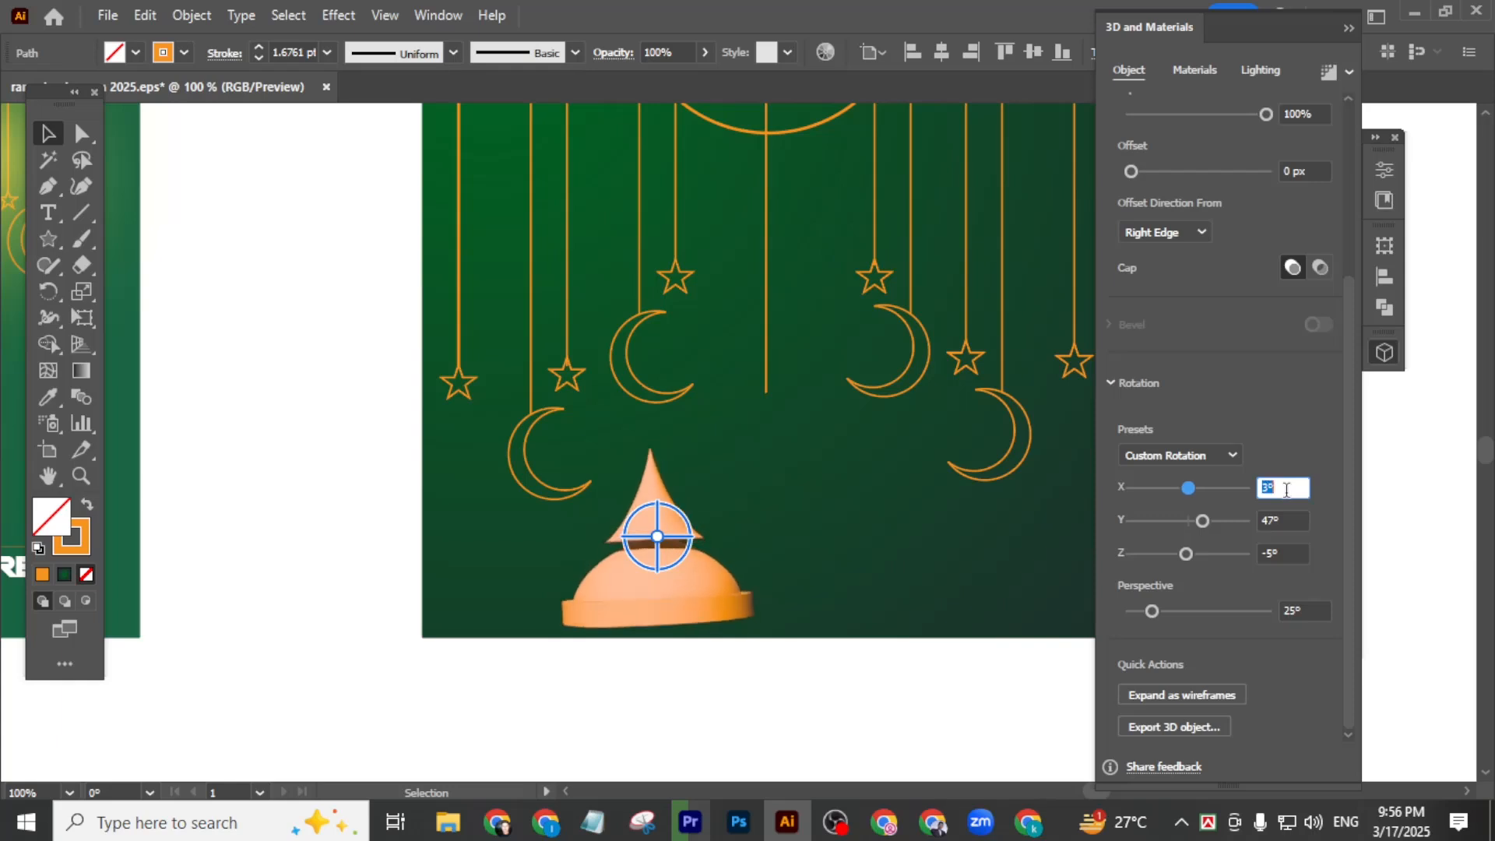
left_click(1299, 554)
key("Down")
key("Up")
key("Up")
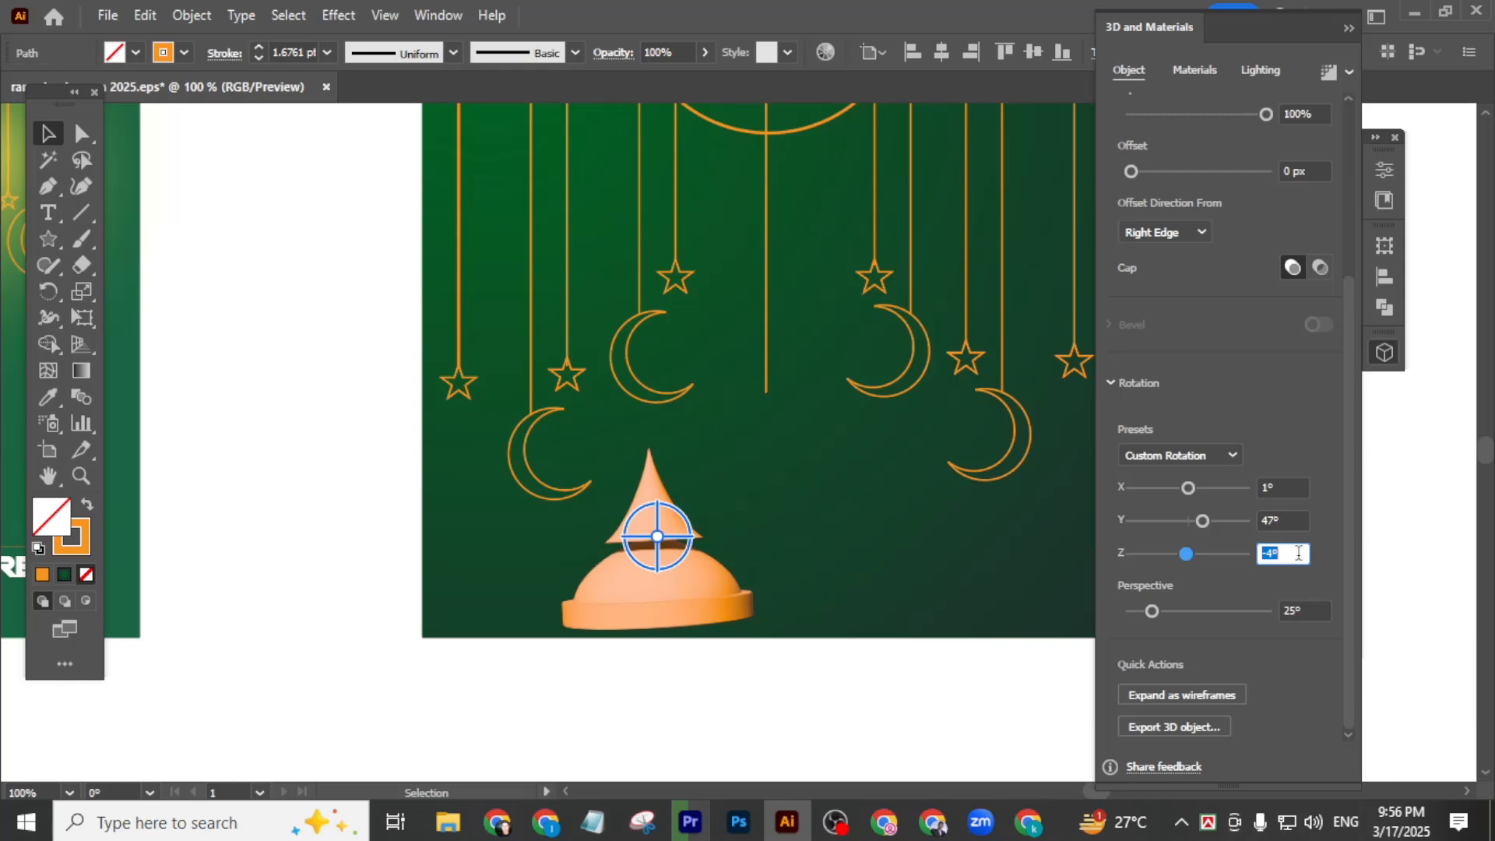
key("Up")
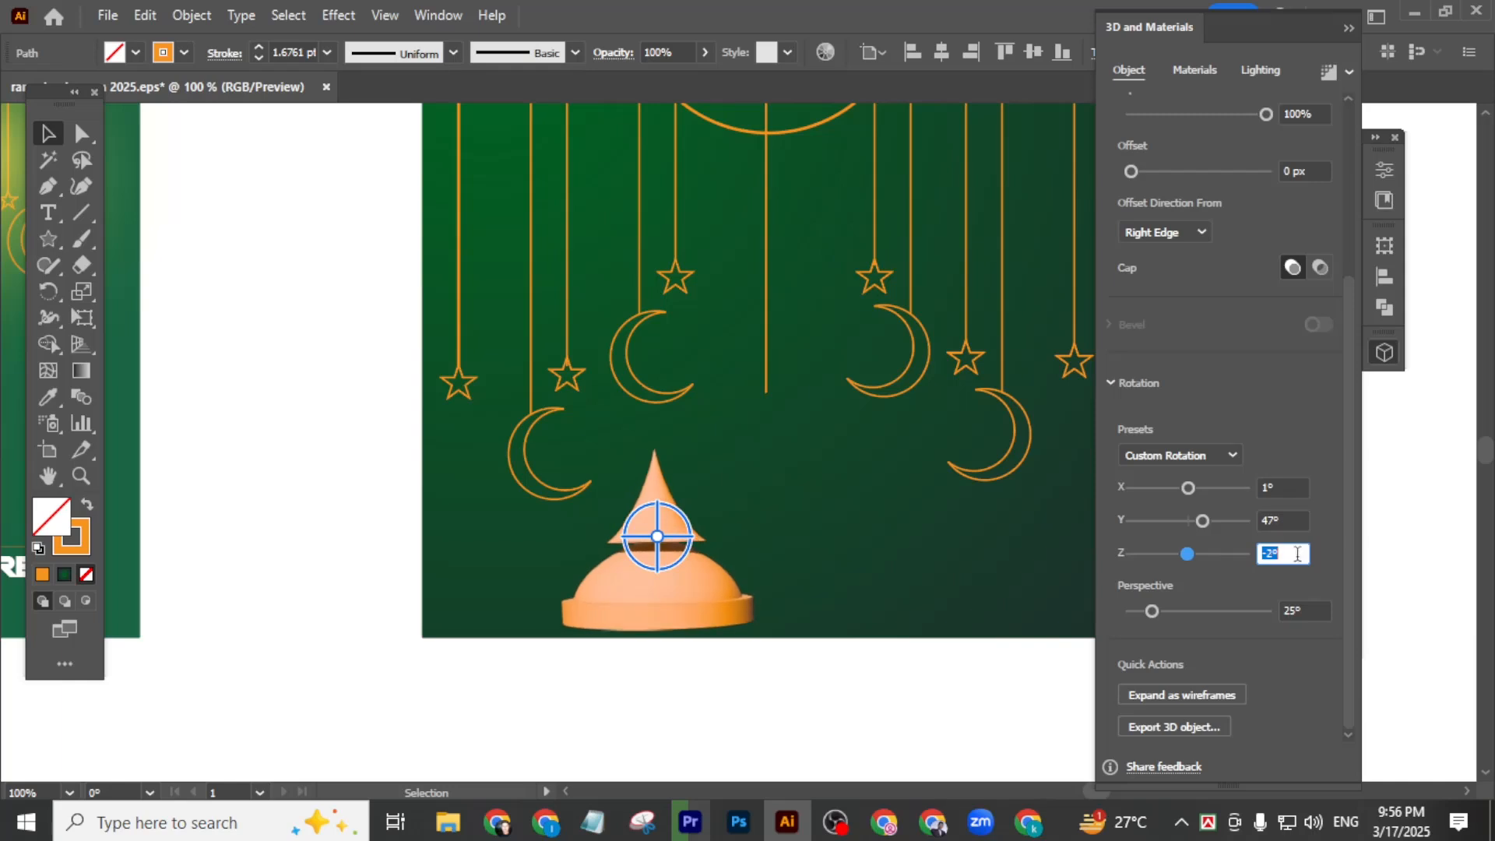
- Reduce the 3D dome's perspective to 6° and deselect the dome
left_click(1310, 610)
key("Up")
key("Up")
key("Up")
key("Down")
key("Down")
key("Down")
key("Down")
key("Down")
key("Down")
key("Down")
key("Down")
key("Down")
key("Down")
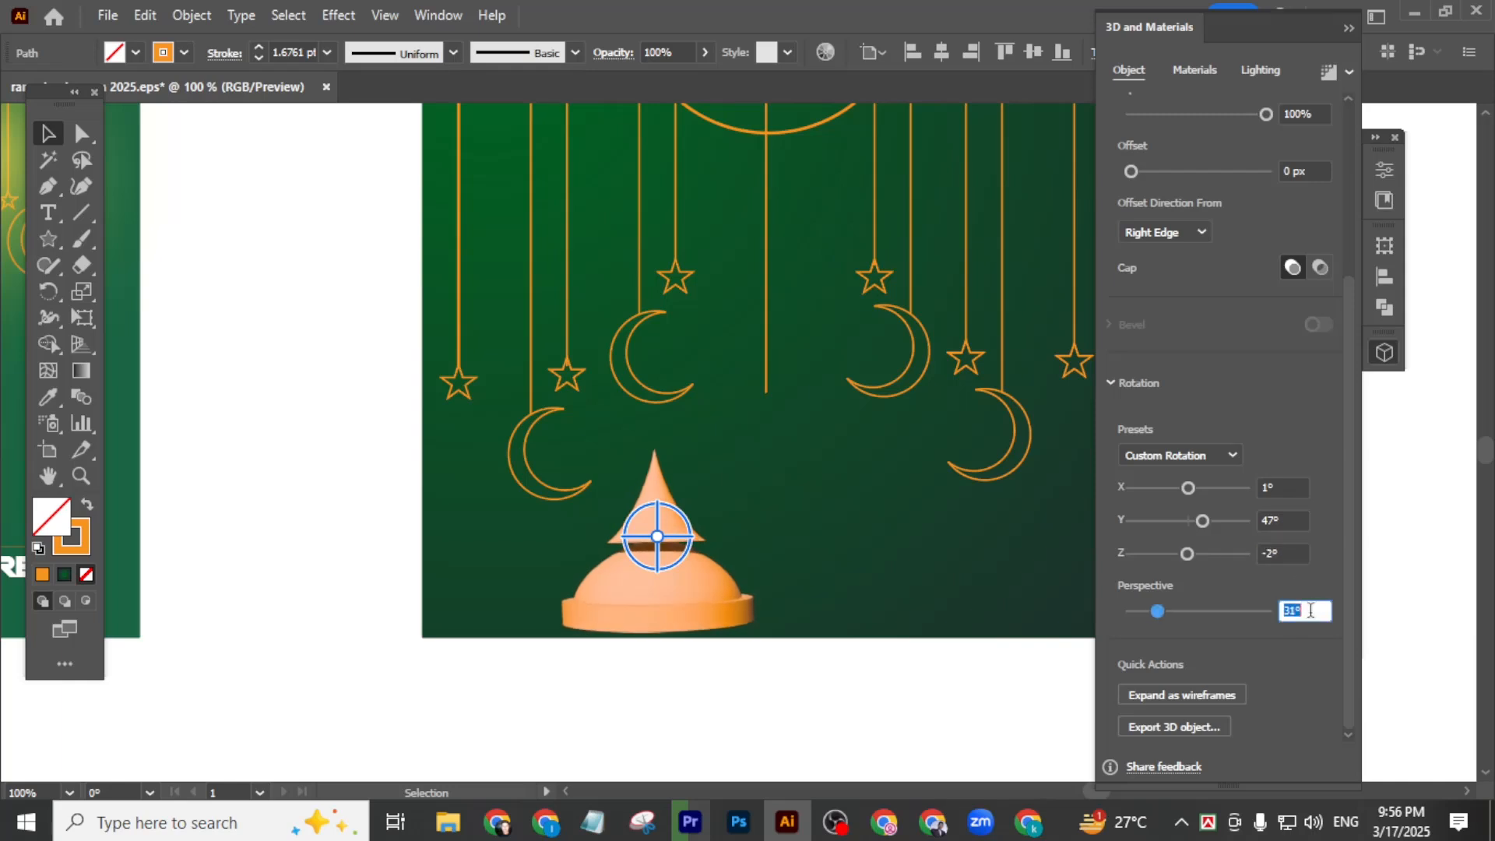
key("Down")
key("Down")
key("Down")
key("Down")
key("Down")
key("Down")
key("Down")
key("Down")
key("Down")
key("Down")
key("Down")
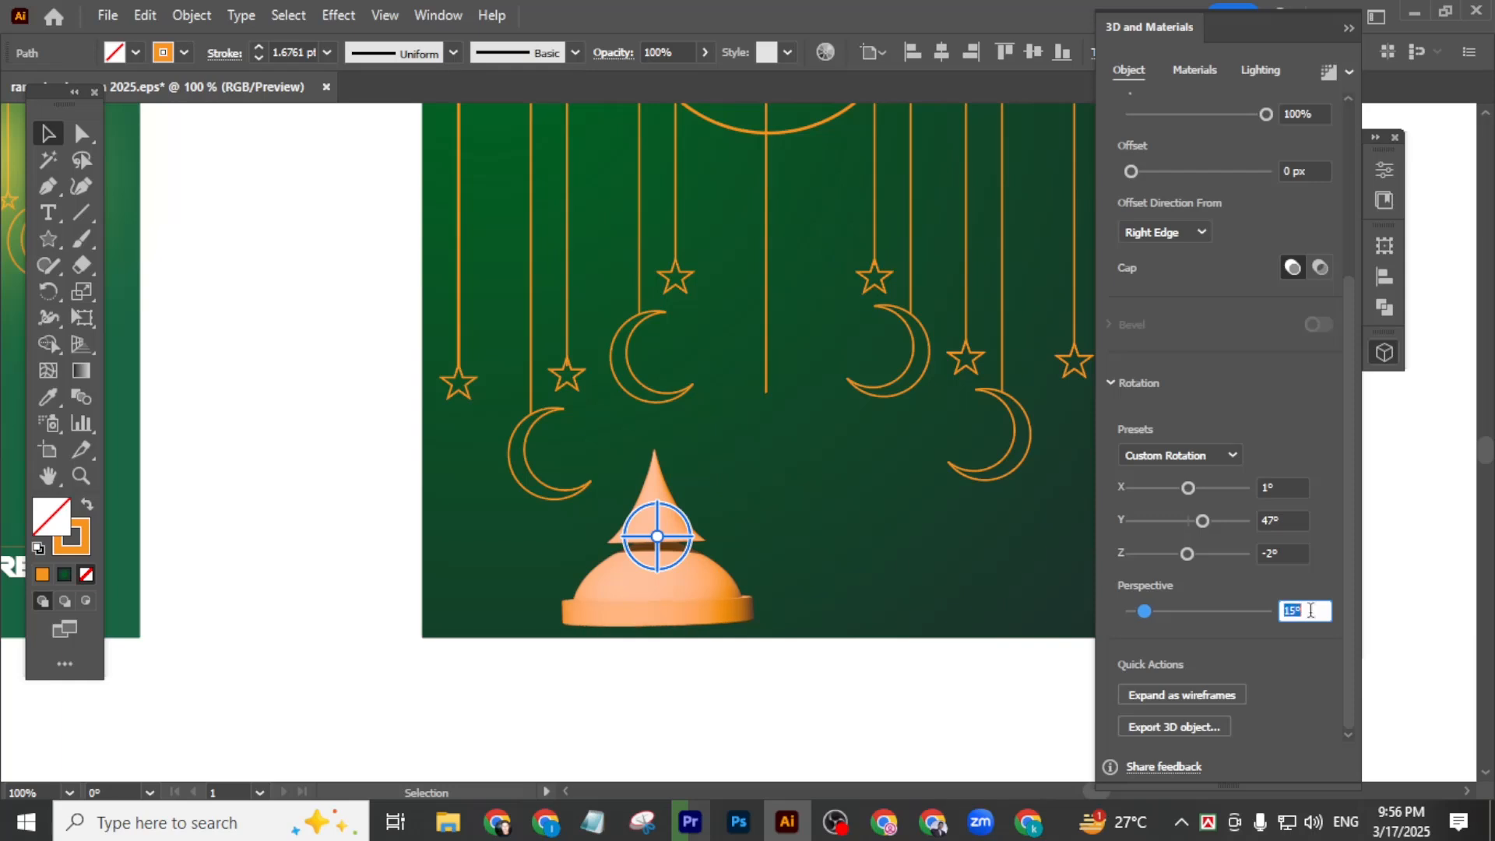
key("Down")
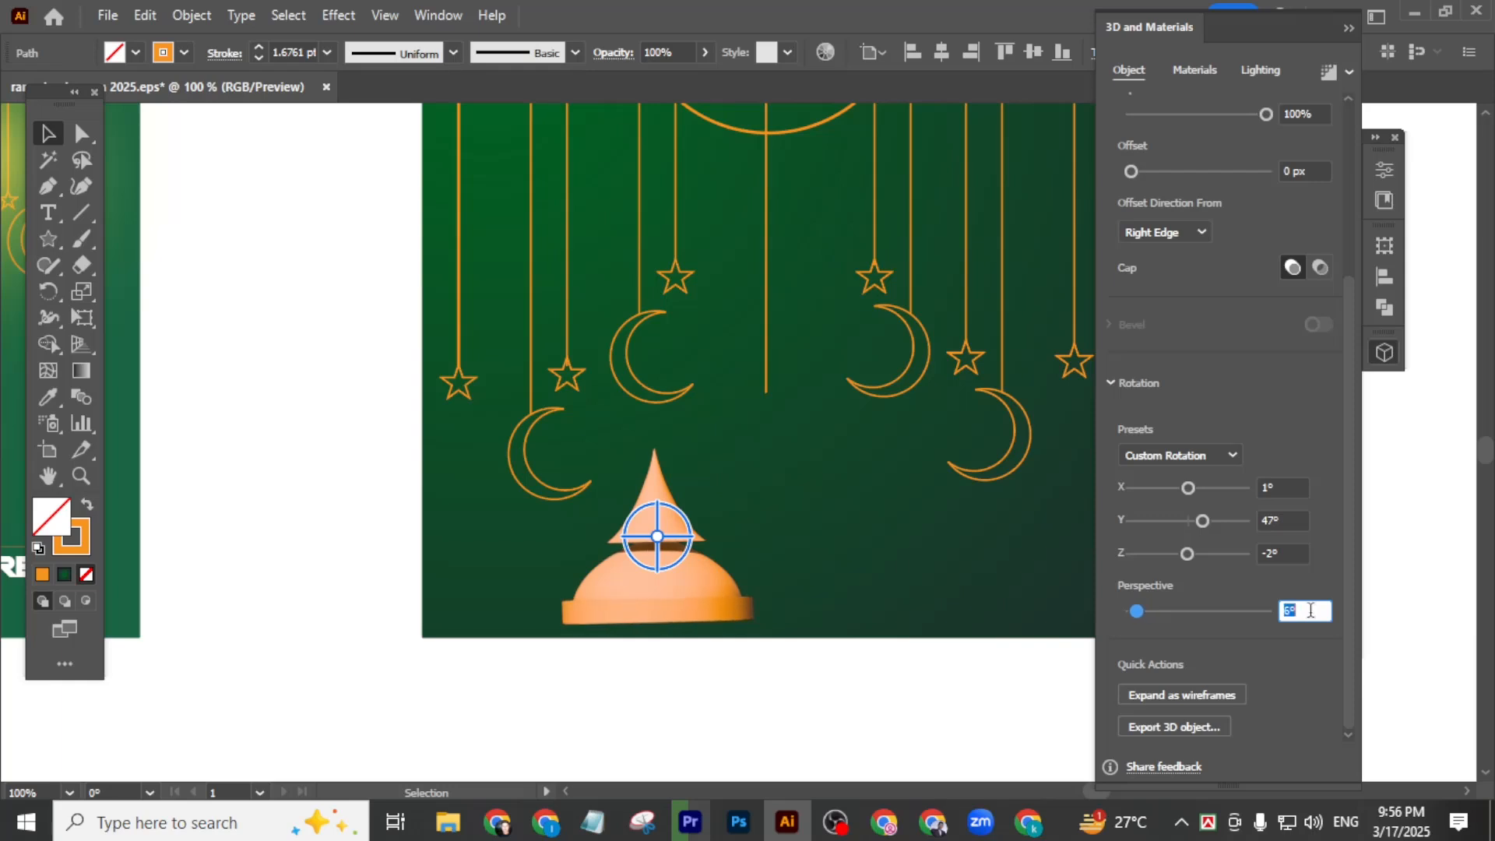
left_click(1003, 671)
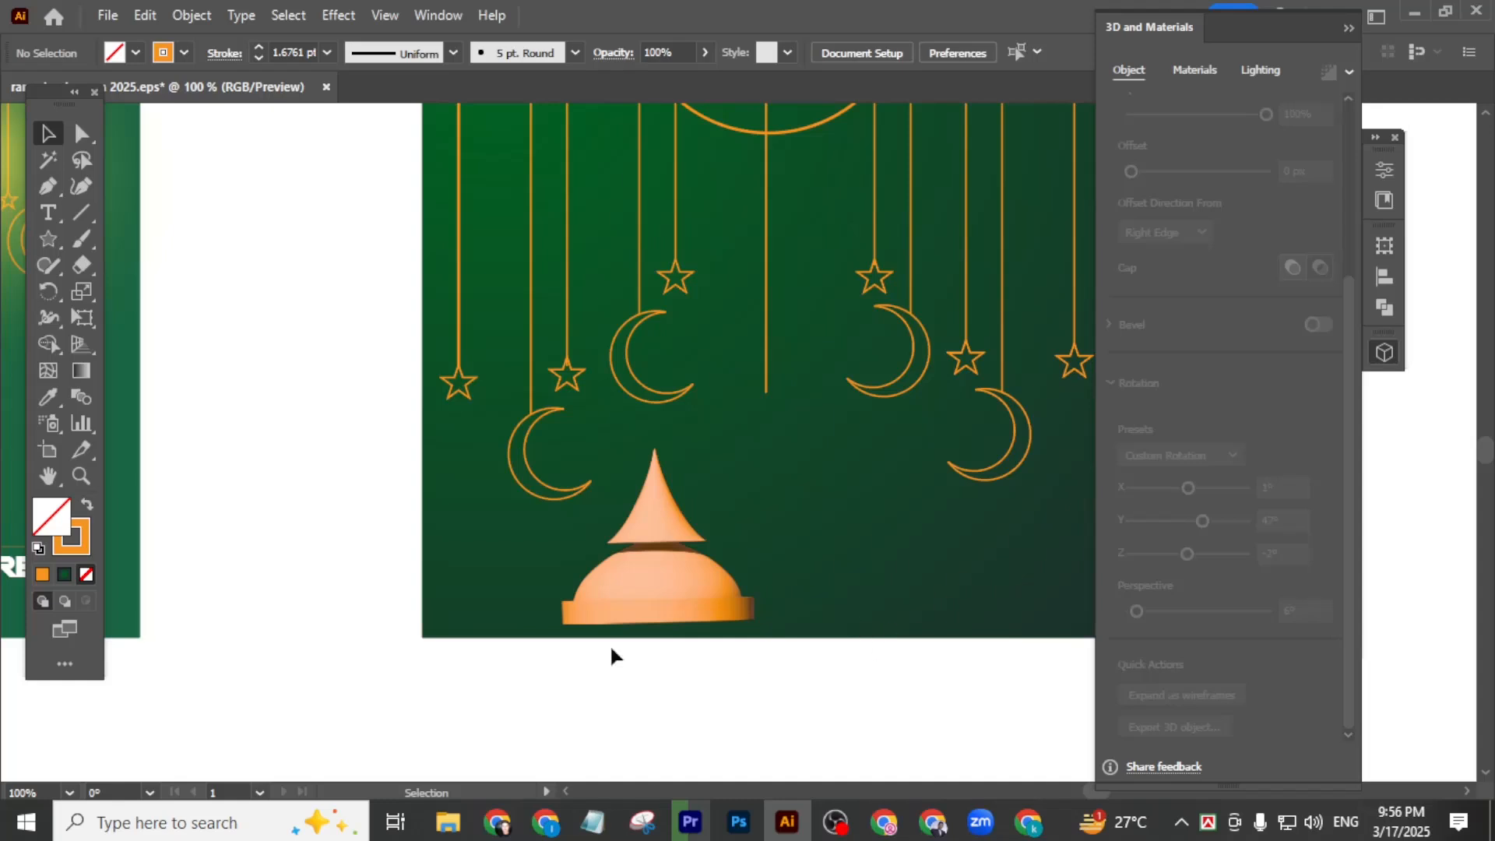
- Place a duplicate of the 3D dome on the empty canvas between the two artboards
left_click(678, 584)
left_click_drag(667, 575, 274, 516)
- Apply the Orange, Yellow gradient swatch to the stroke of the 3D dome on the green artboard
left_click(677, 604)
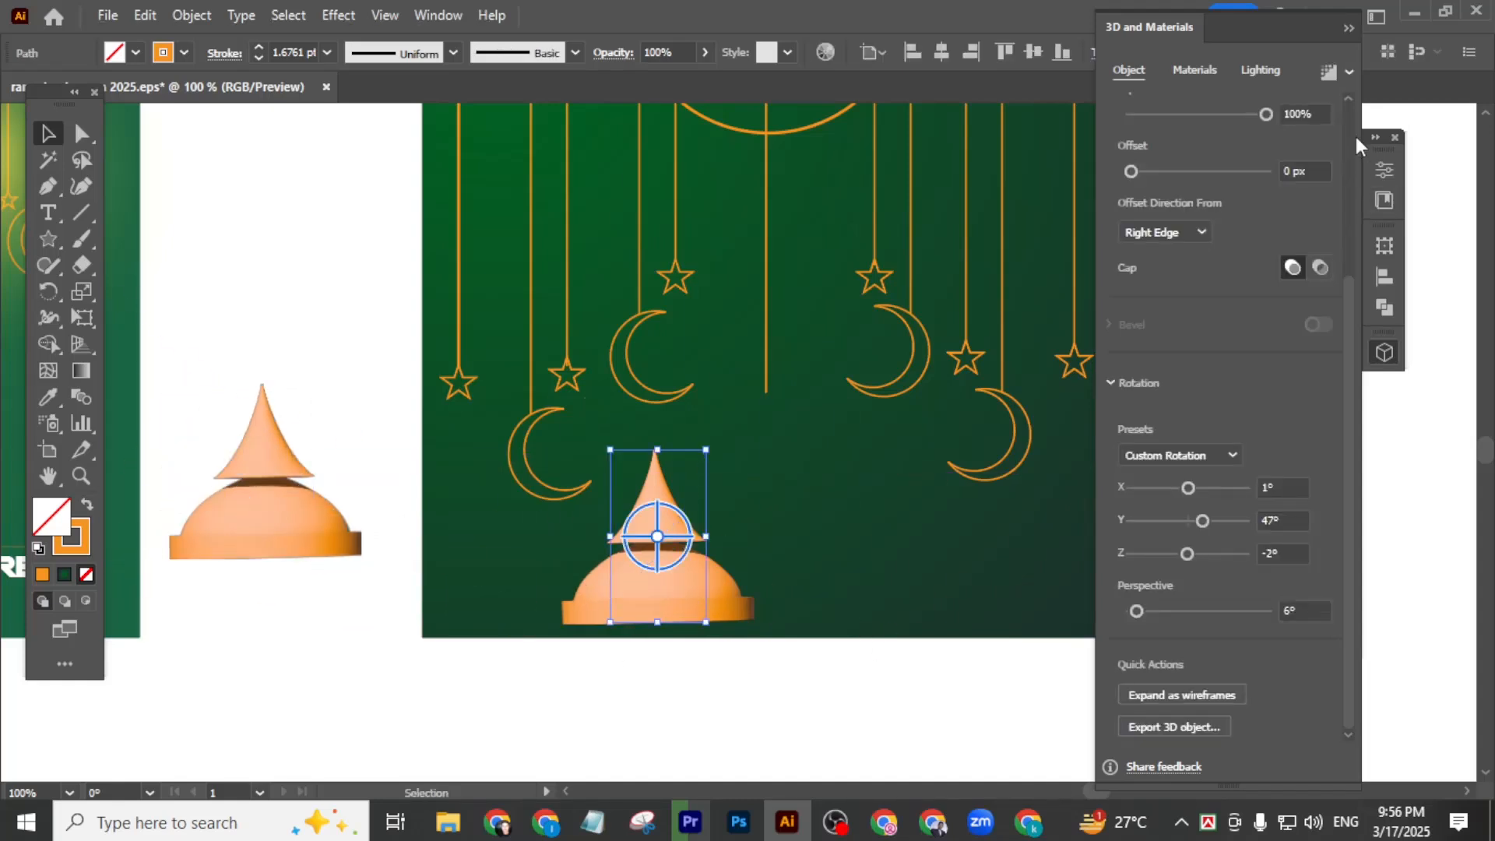
left_click(183, 53)
left_click(185, 90)
left_click(199, 91)
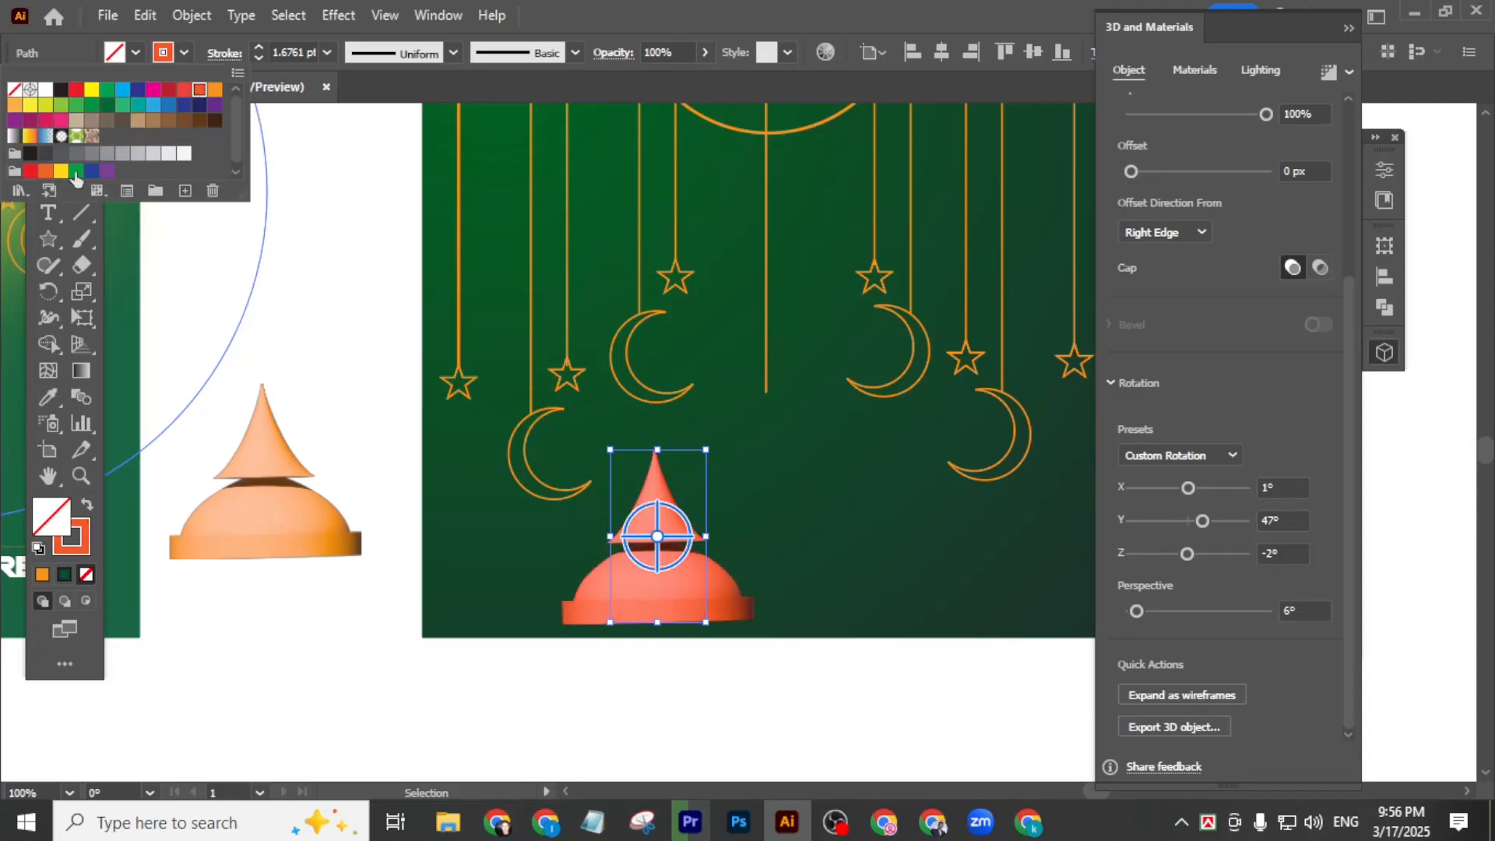
left_click(30, 137)
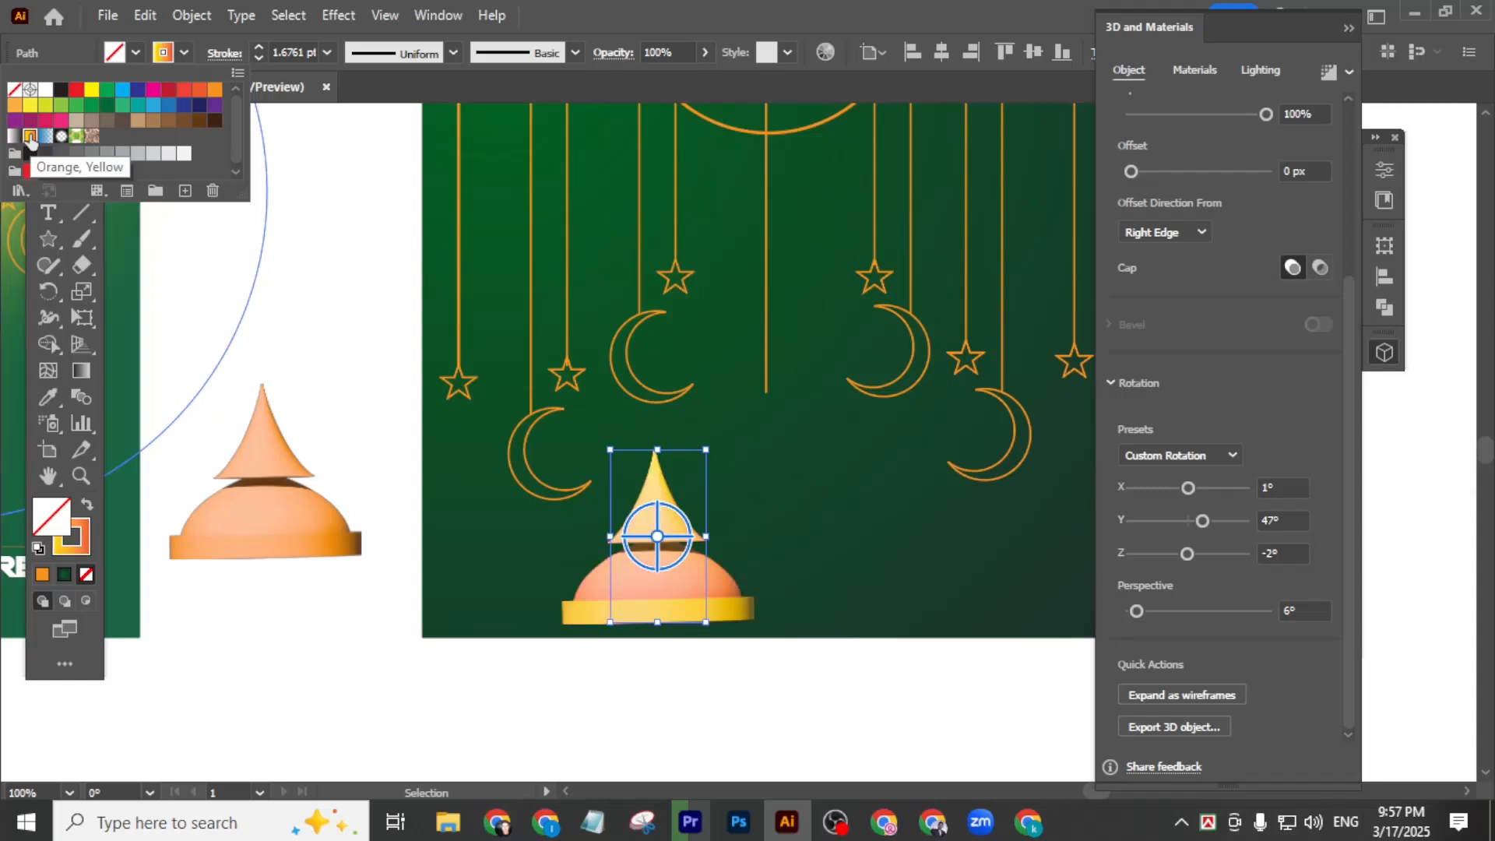
- Recolor a stop in the dome's stroke gradient to orange, using RGB 253, 127, 12
left_click(1344, 183)
left_click(1348, 30)
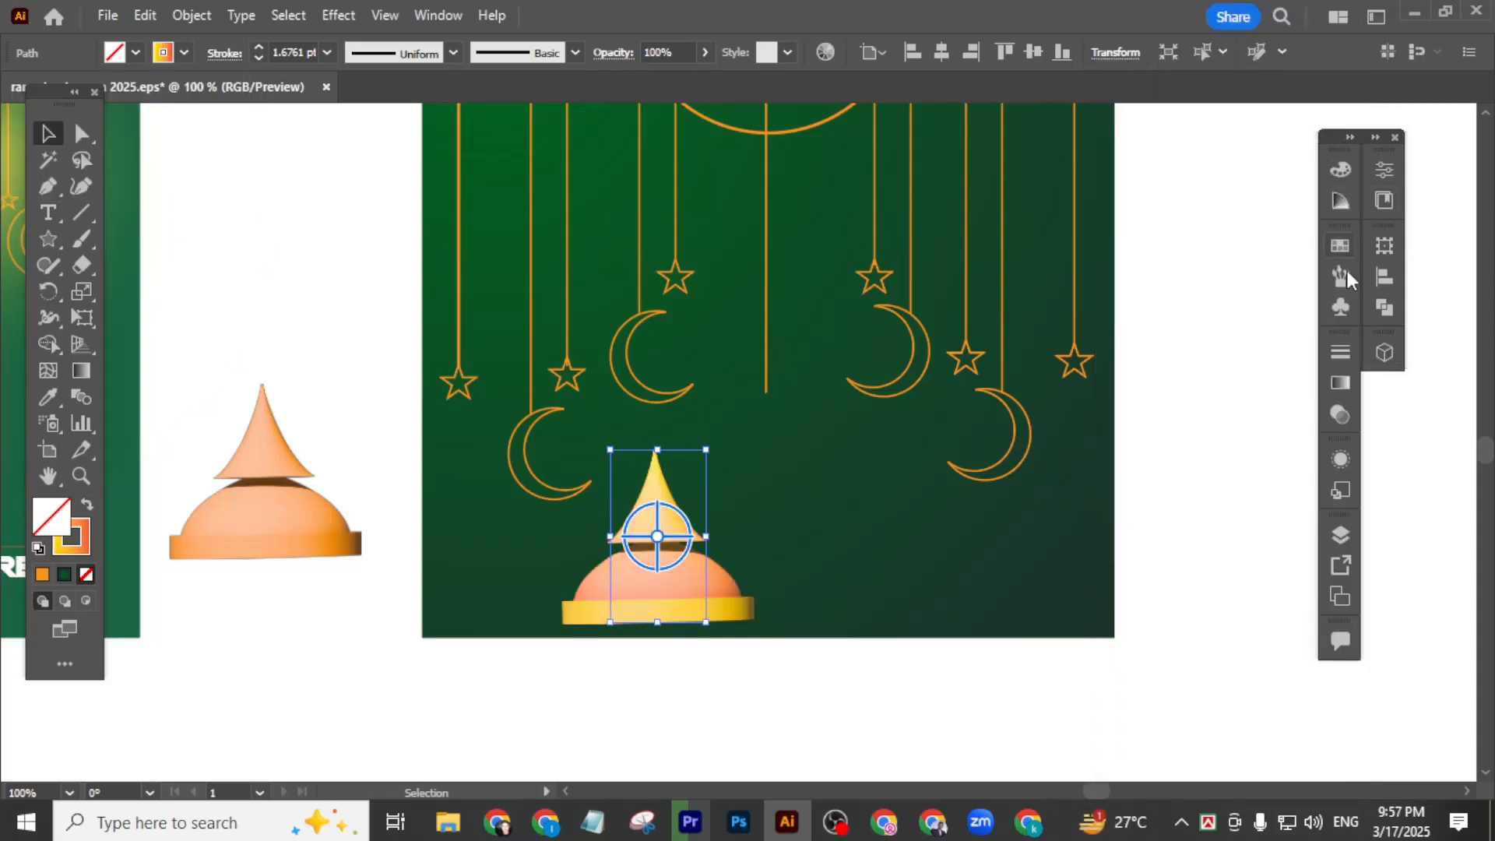
left_click(1348, 171)
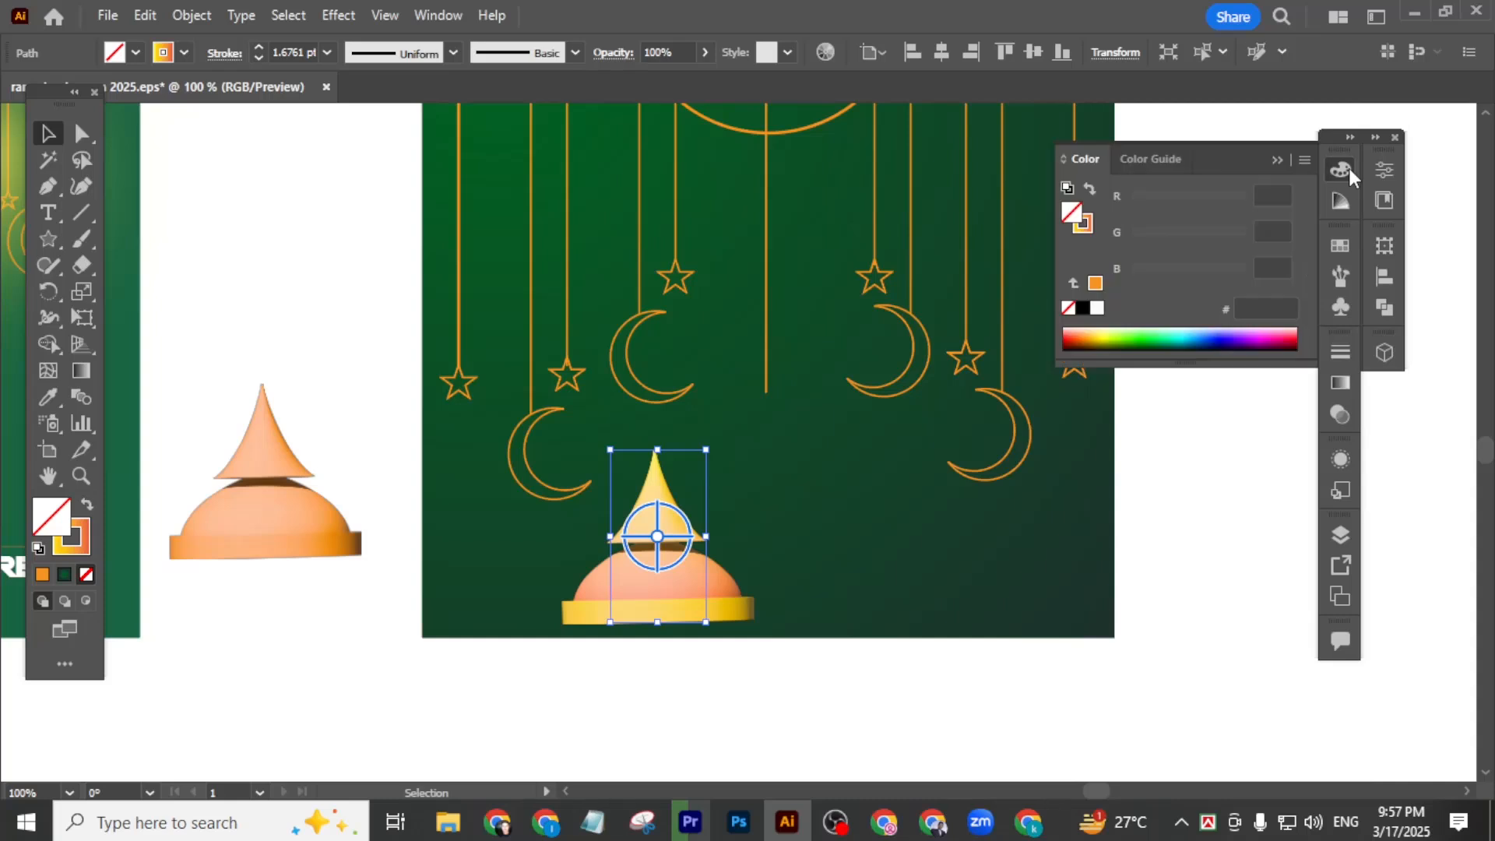
left_click(1083, 225)
left_click(1196, 232)
left_click(1150, 232)
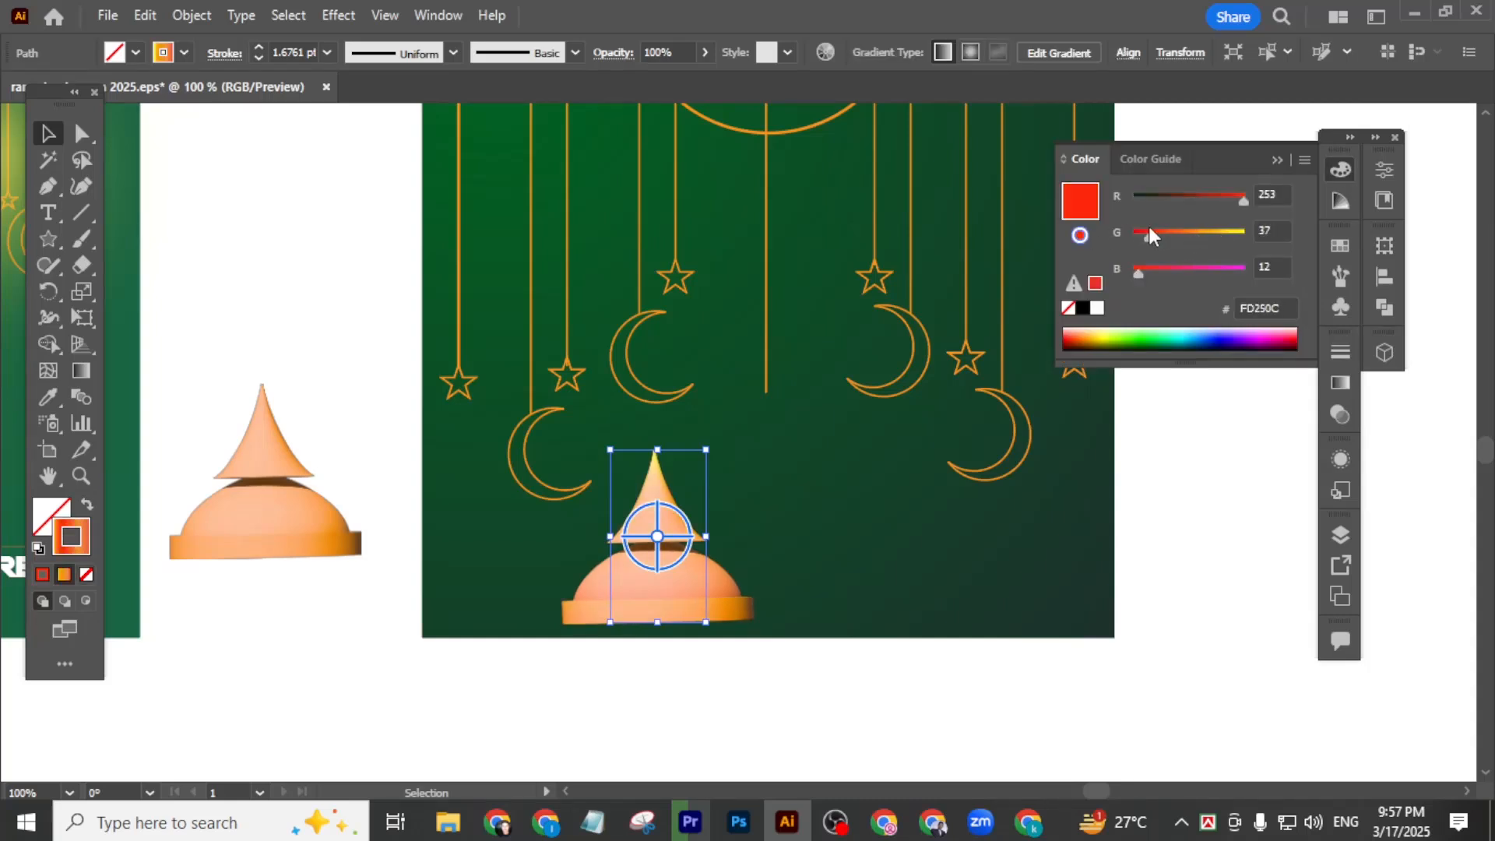
left_click(1161, 233)
left_click(1188, 234)
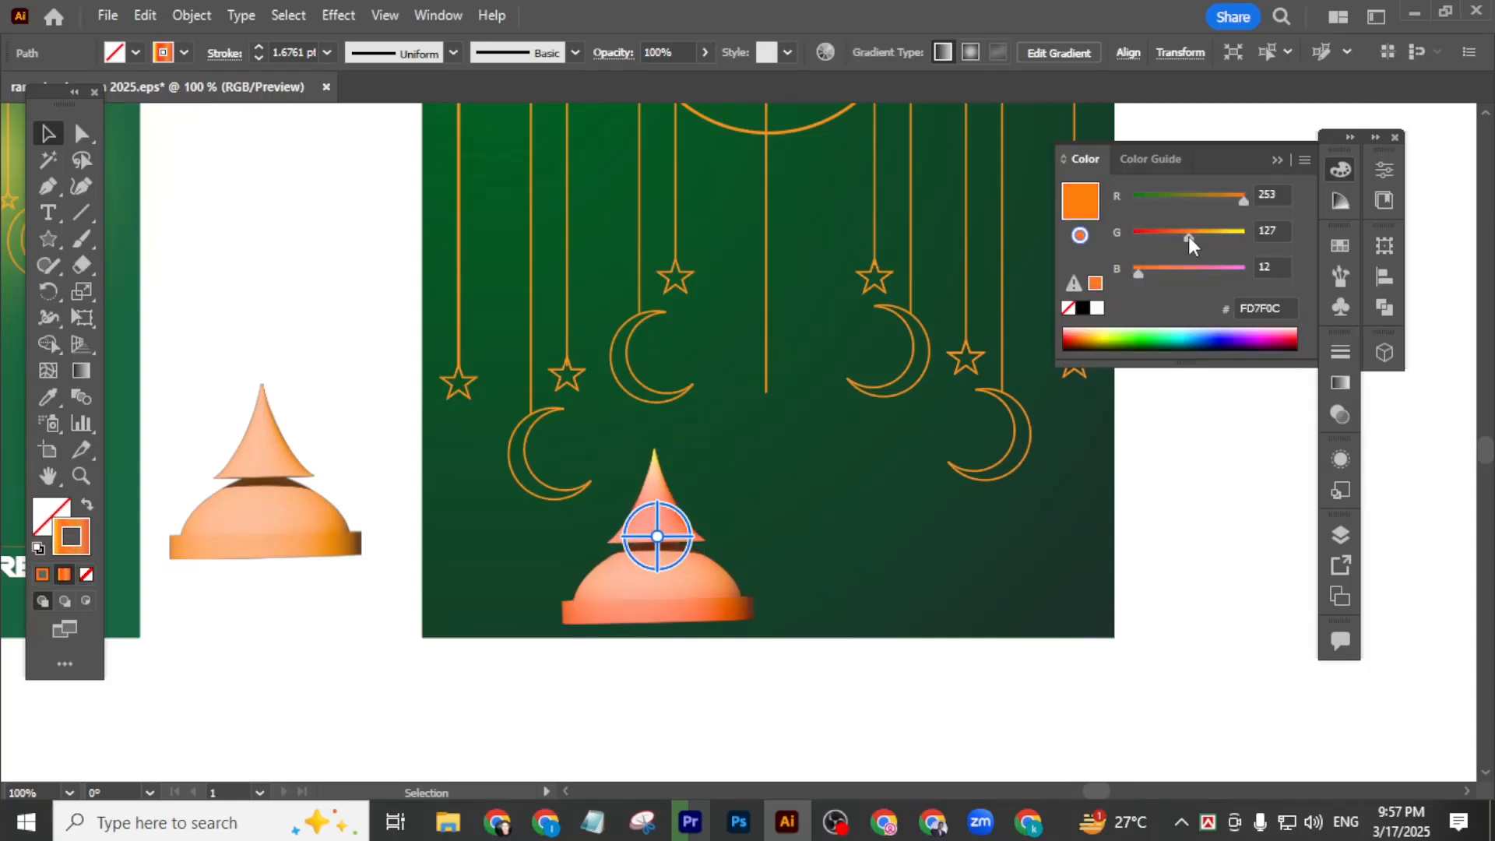
- Change the selected stroke gradient color to a dark orange, BD6E02, starting from white
left_click(1095, 286)
left_click(1097, 308)
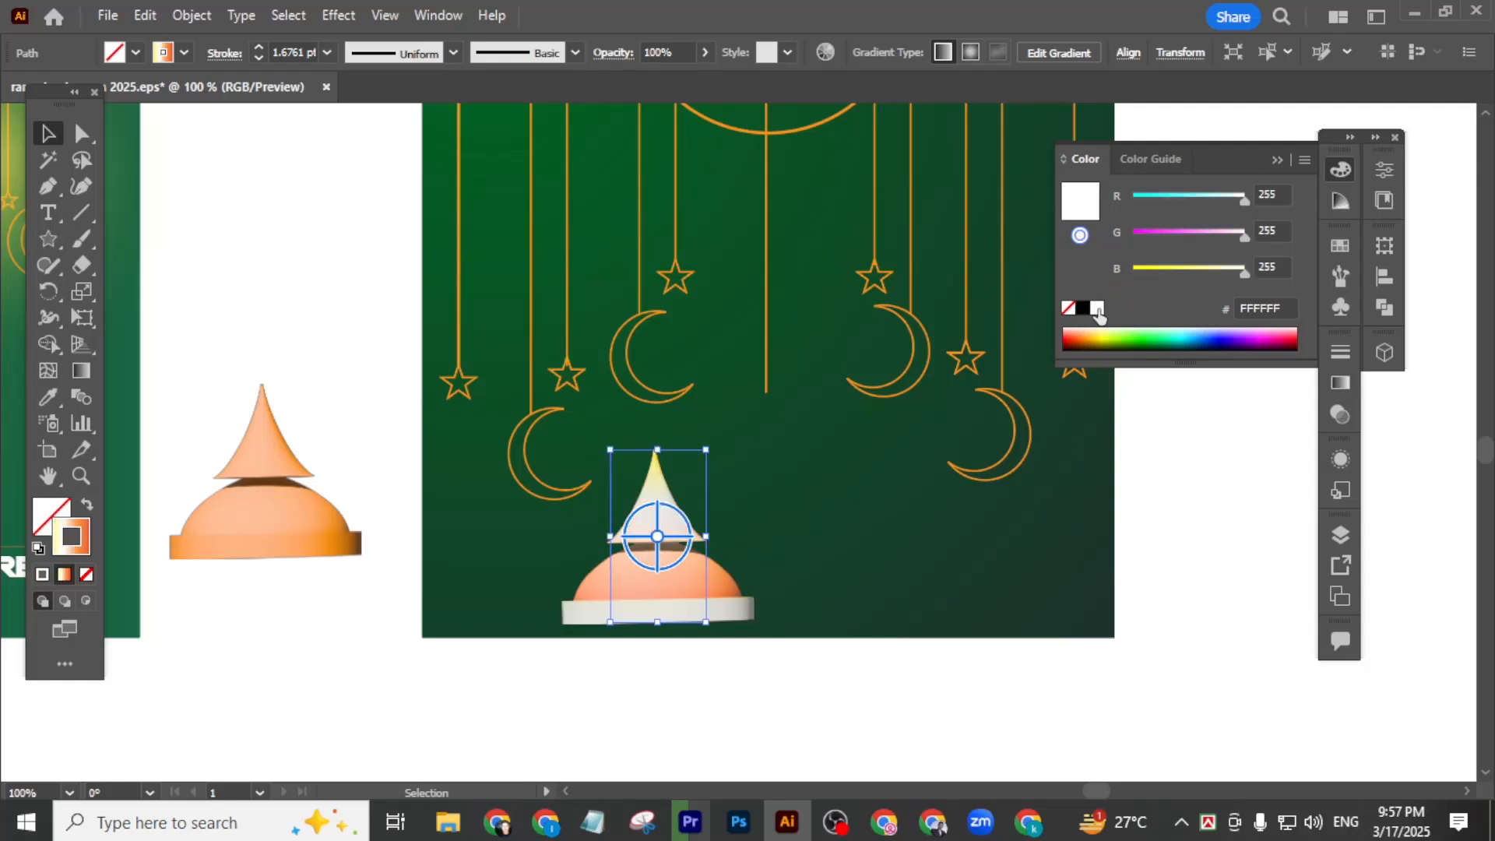
left_click_drag(1231, 273, 1134, 273)
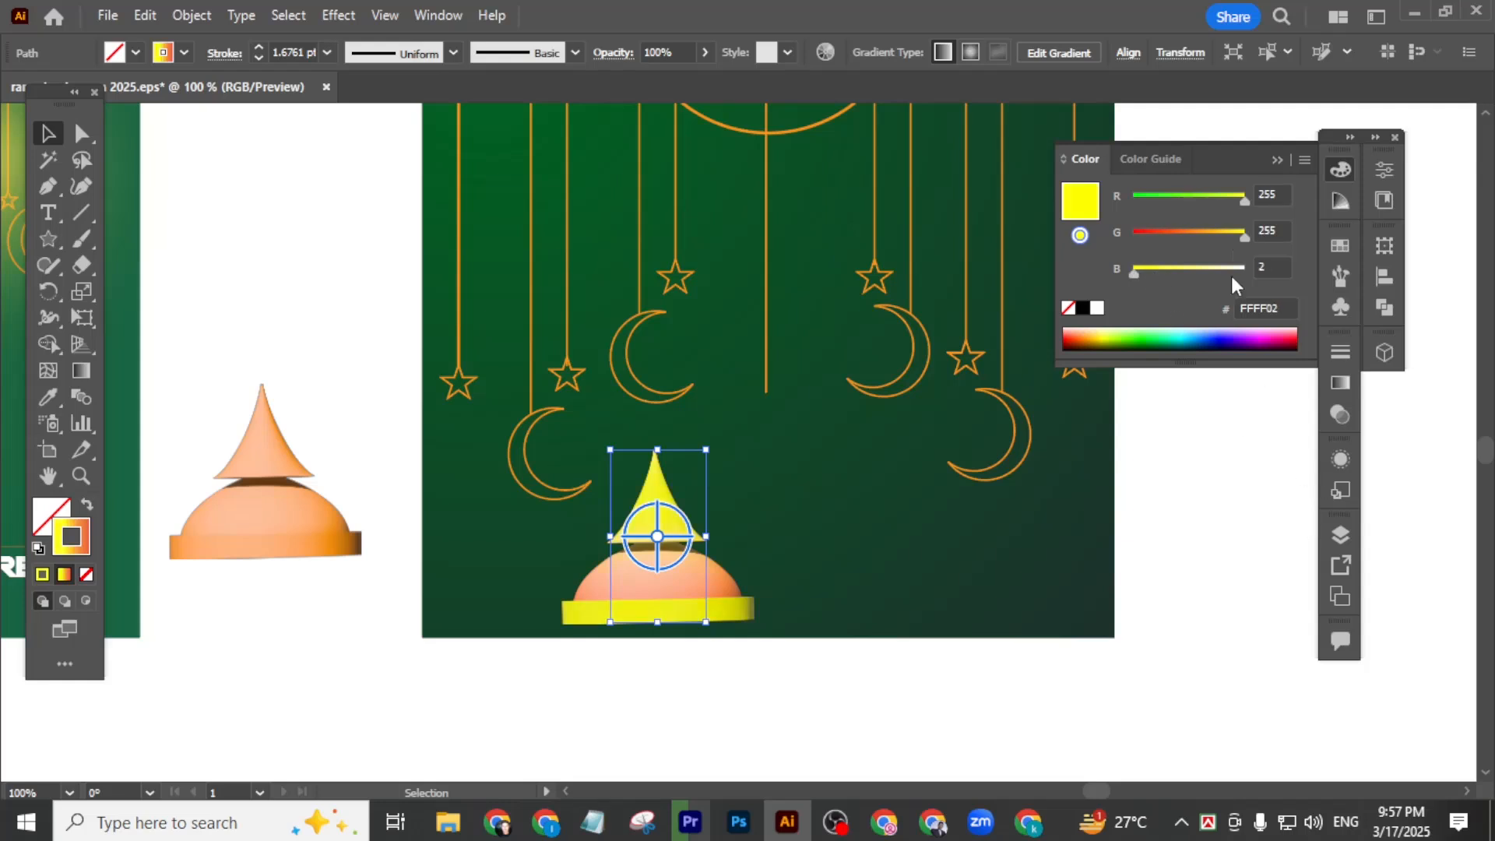
left_click_drag(1185, 235, 1152, 236)
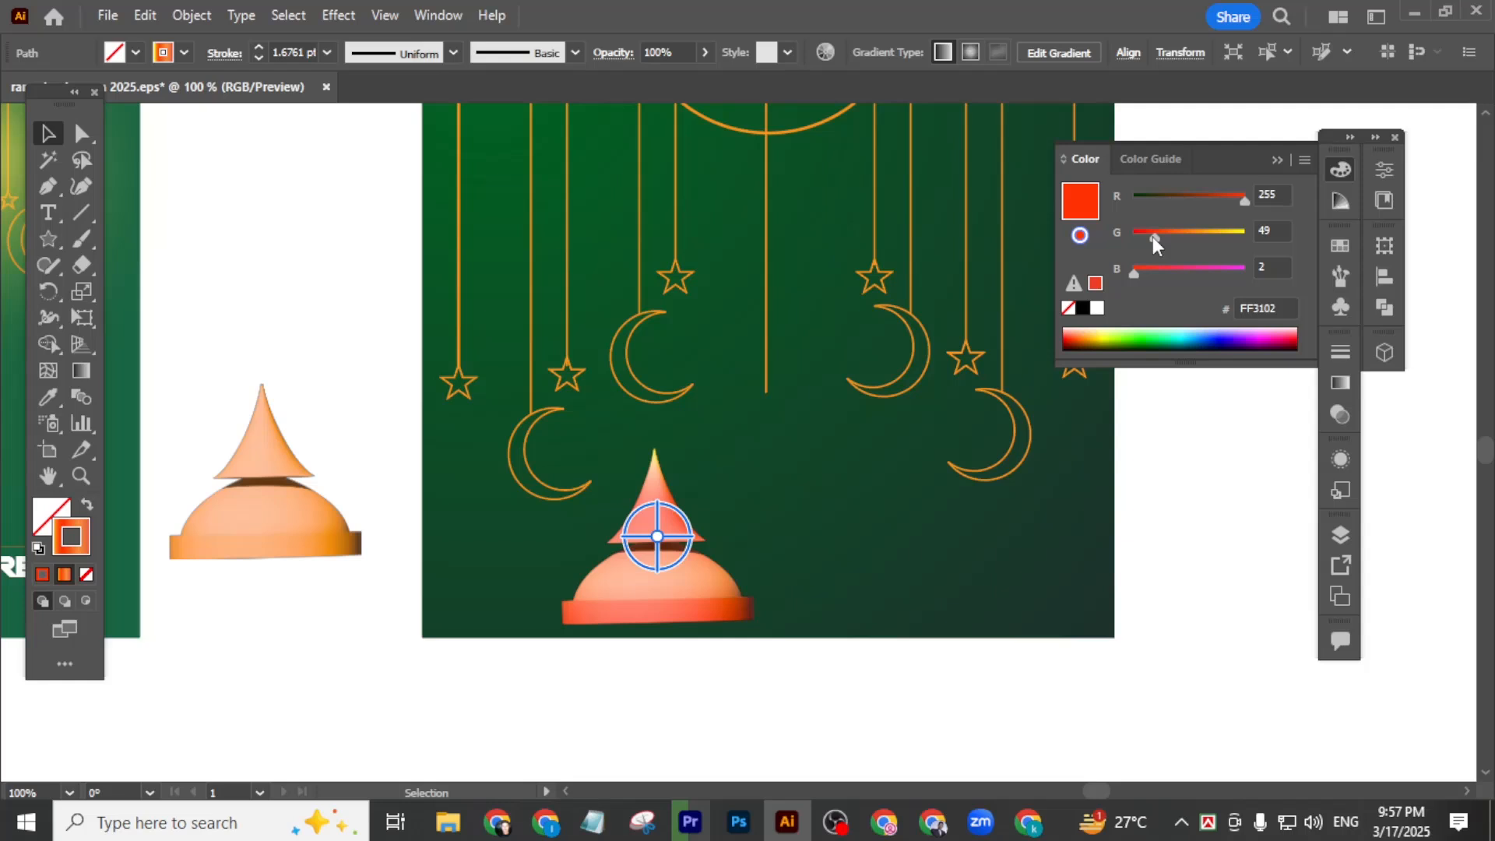
left_click(1214, 196)
mouse_move(1191, 239)
left_mouse_down()
mouse_move(1167, 240)
mouse_move(1183, 236)
left_mouse_up()
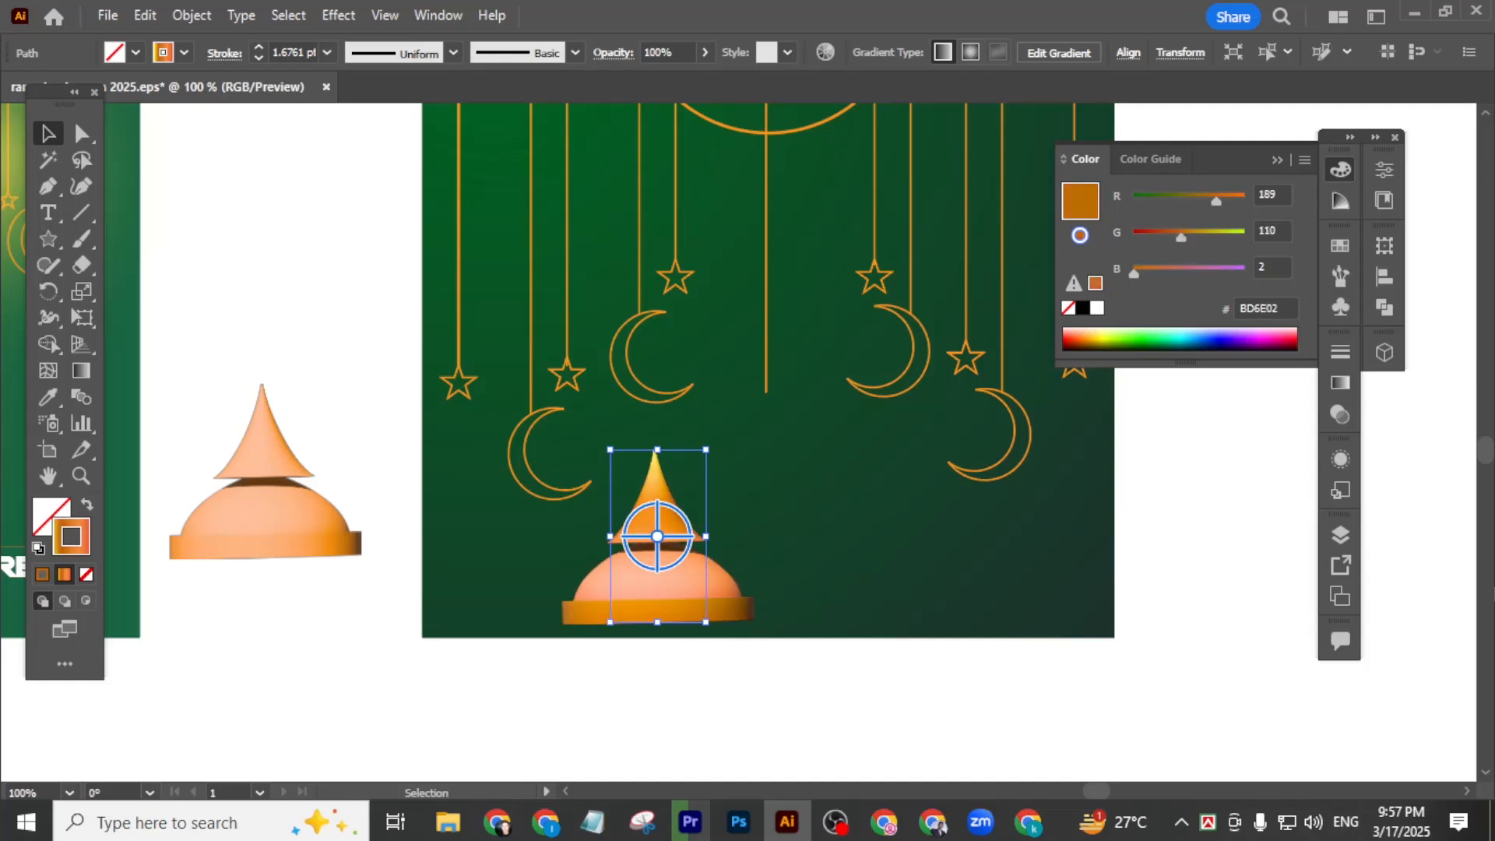
- Remove the intermediate stops from the dome's stroke gradient, keeping the yellow stop at 0% and the red end stop
left_click(1342, 383)
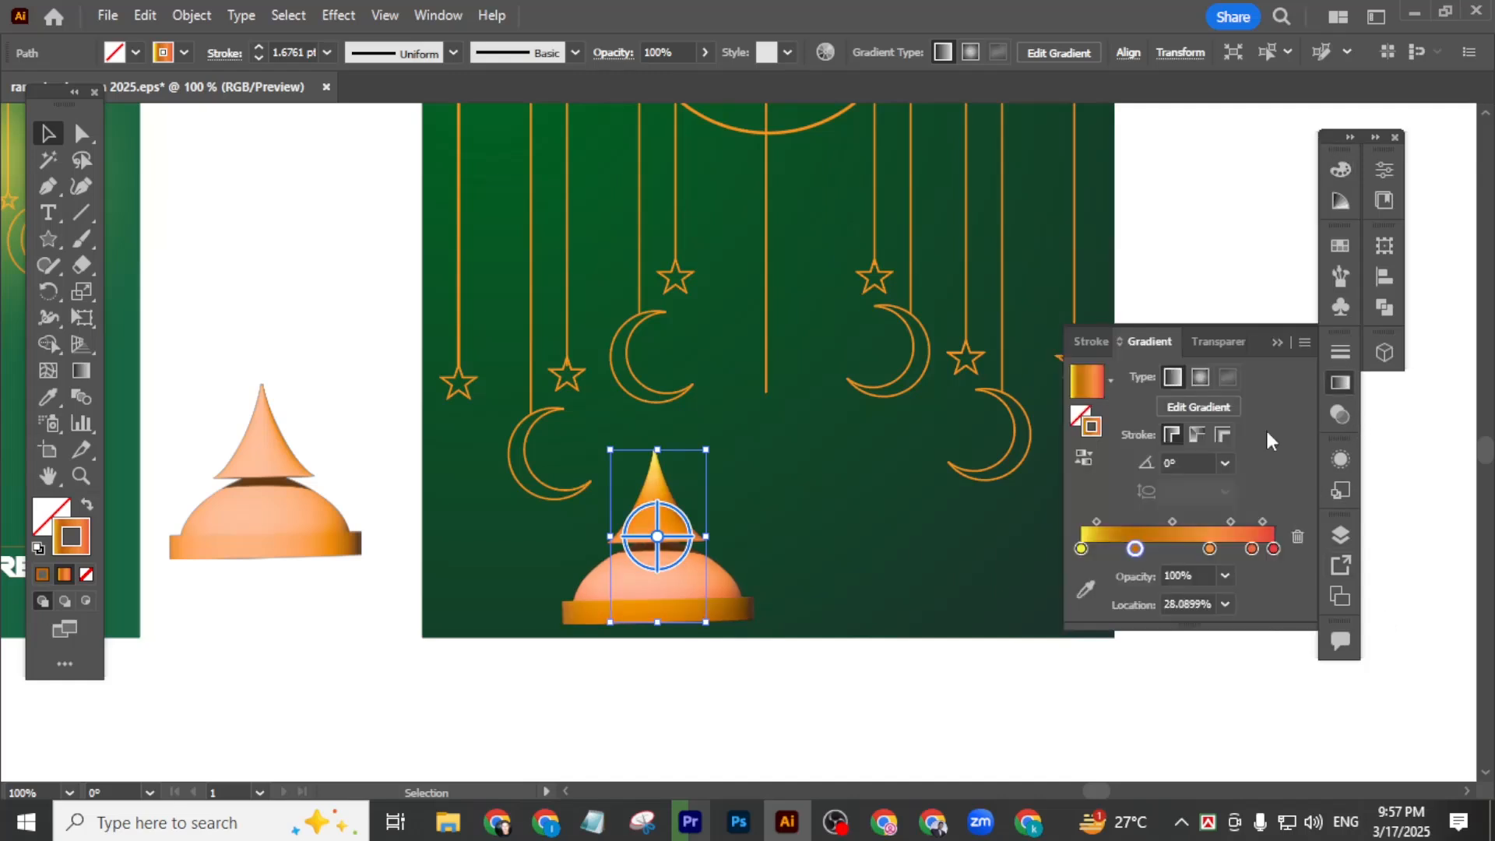
left_click_drag(1210, 549, 1254, 603)
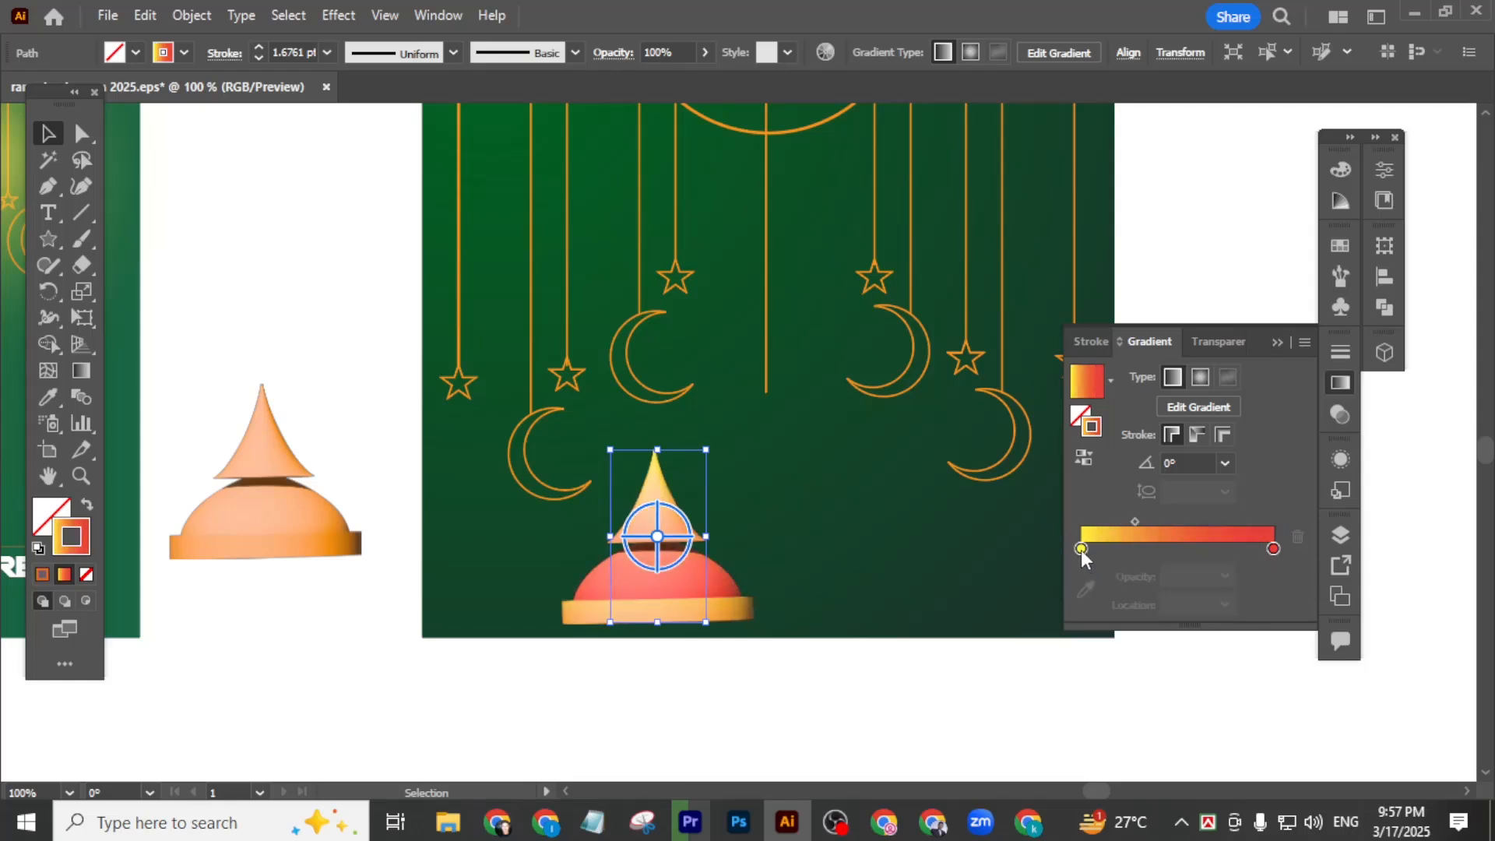
left_click_drag(1081, 550, 1091, 550)
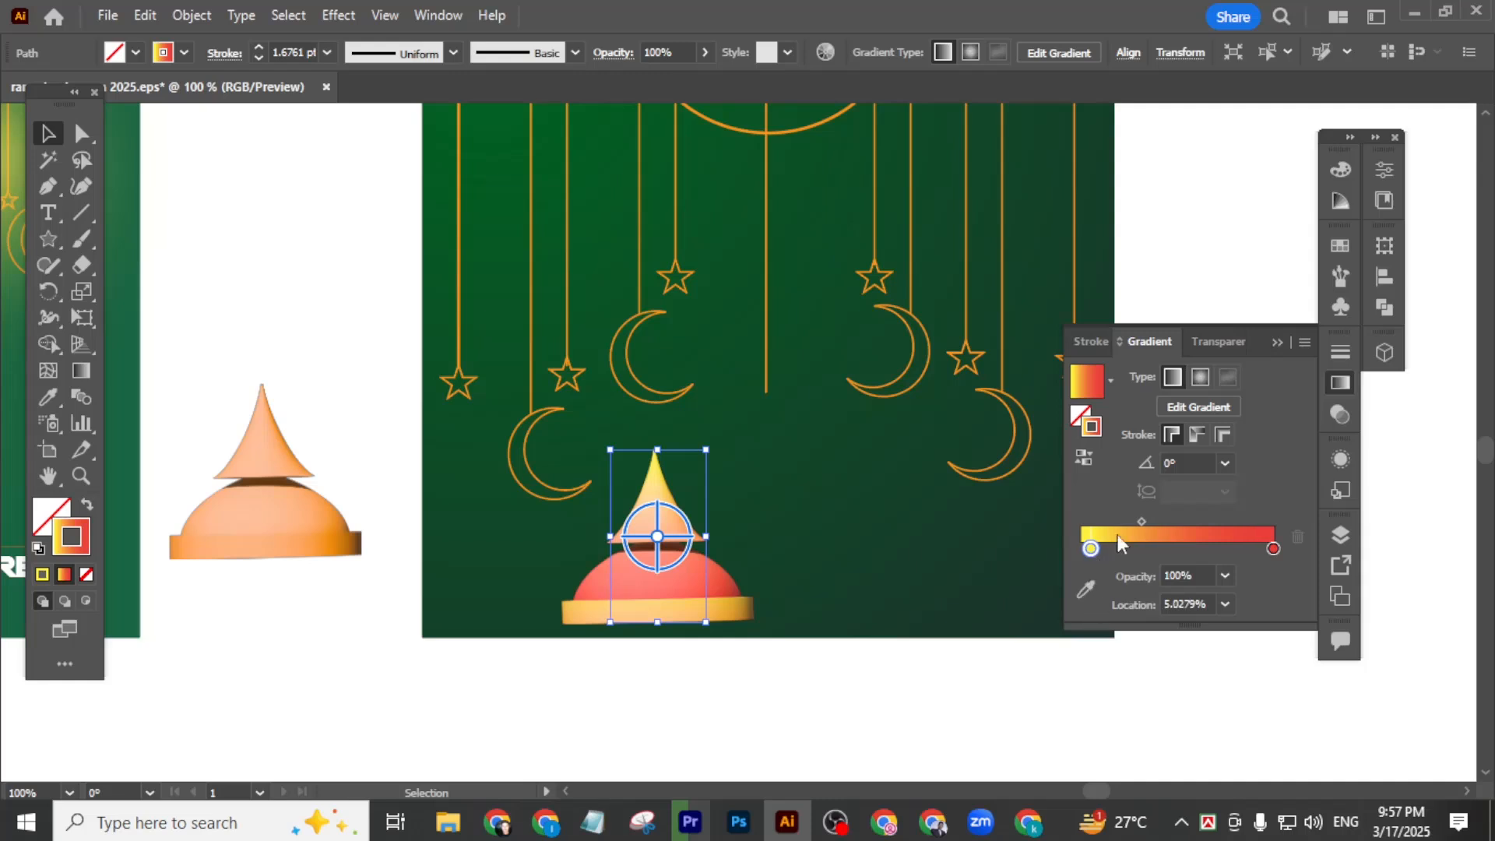
left_click_drag(1090, 548, 1080, 549)
- Change the stroke gradient's yellow start stop to orange FF9000
double_click(1080, 549)
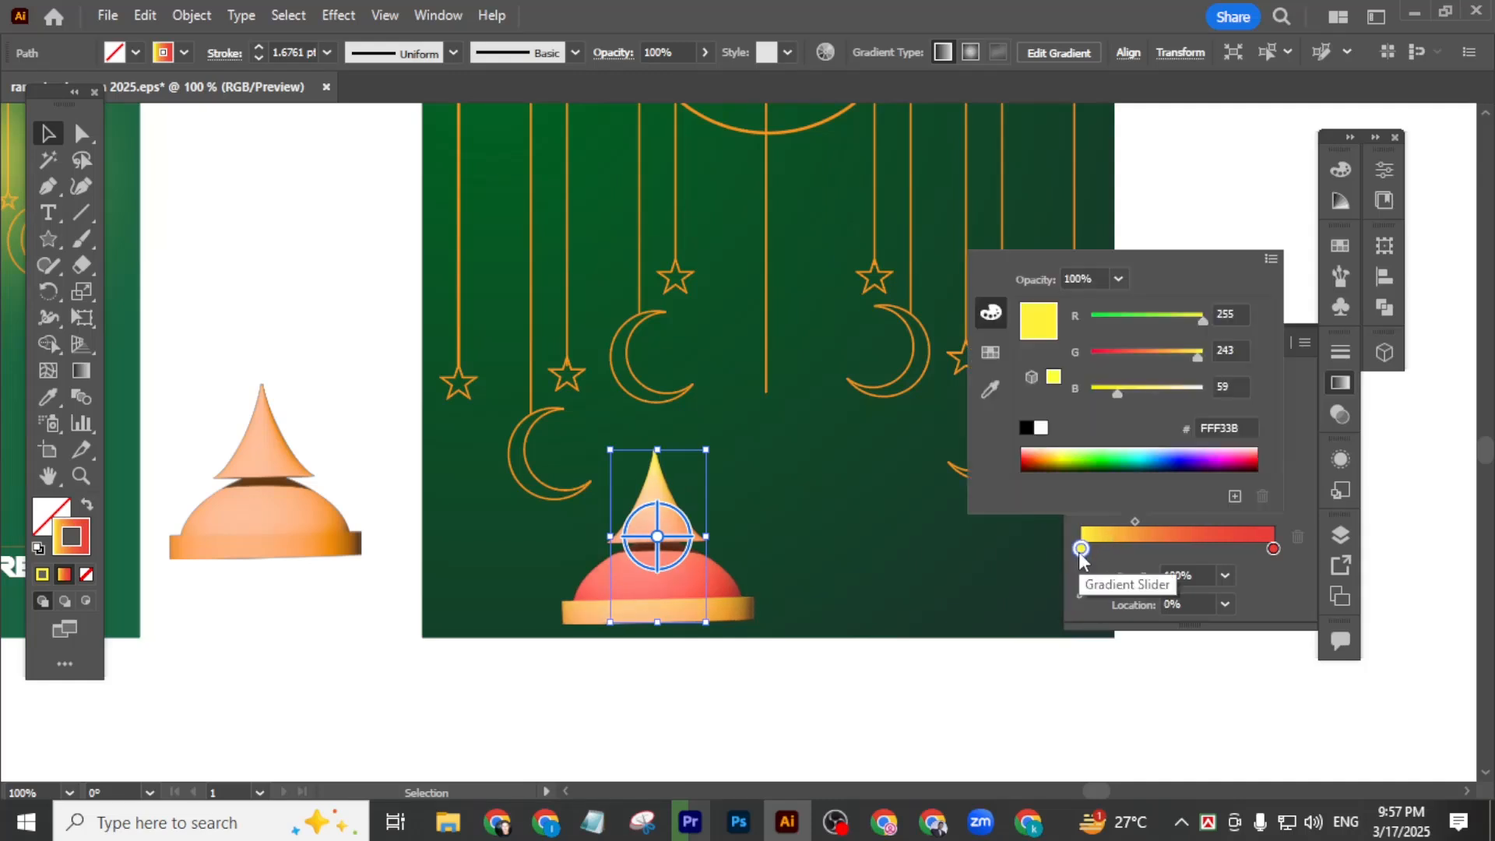
left_click(1117, 353)
left_click_drag(1116, 355, 1177, 361)
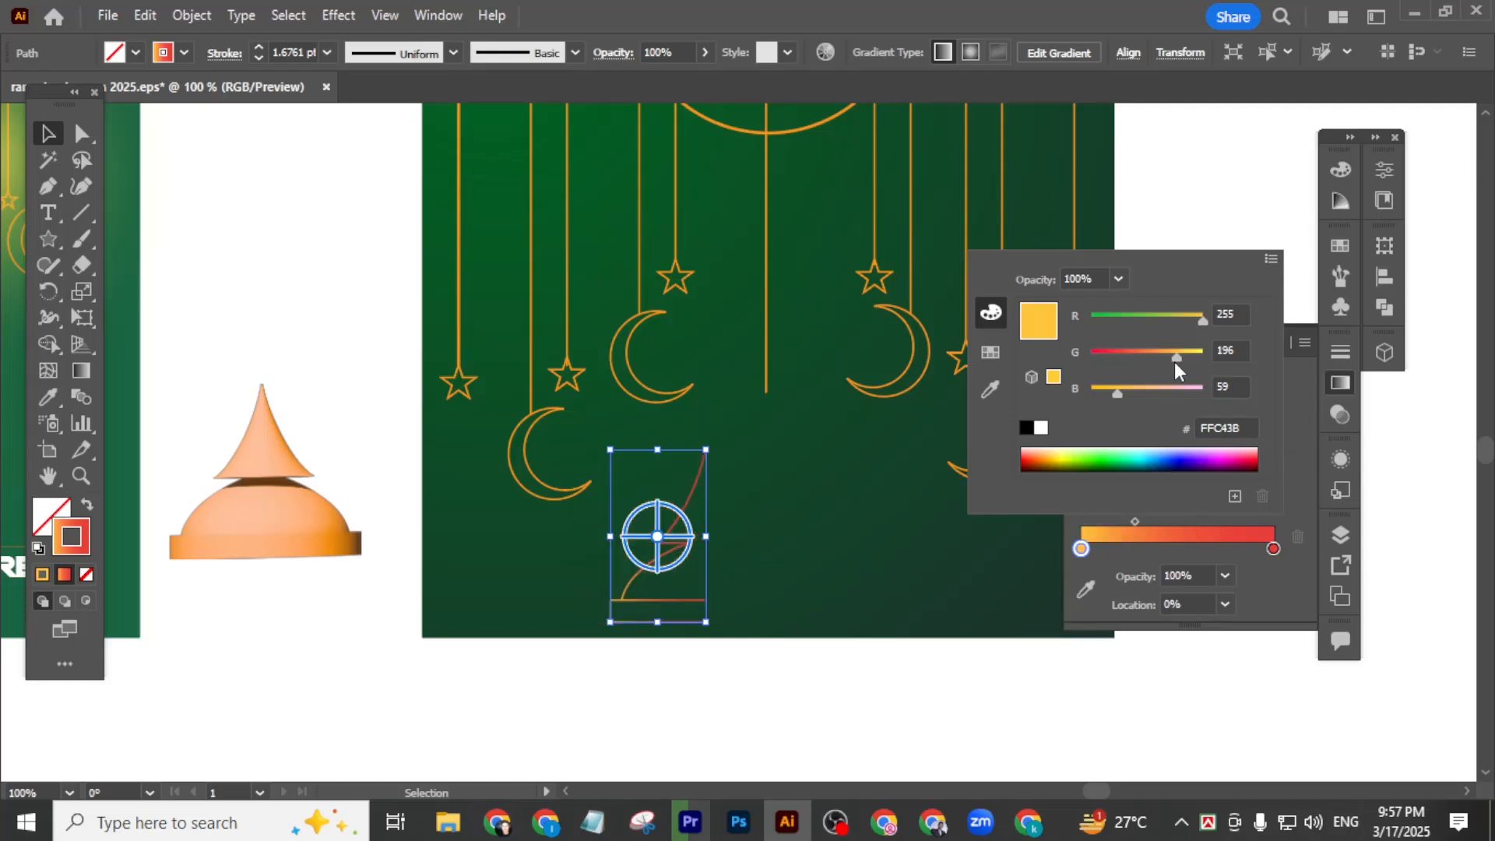
left_click_drag(1175, 356, 1035, 387)
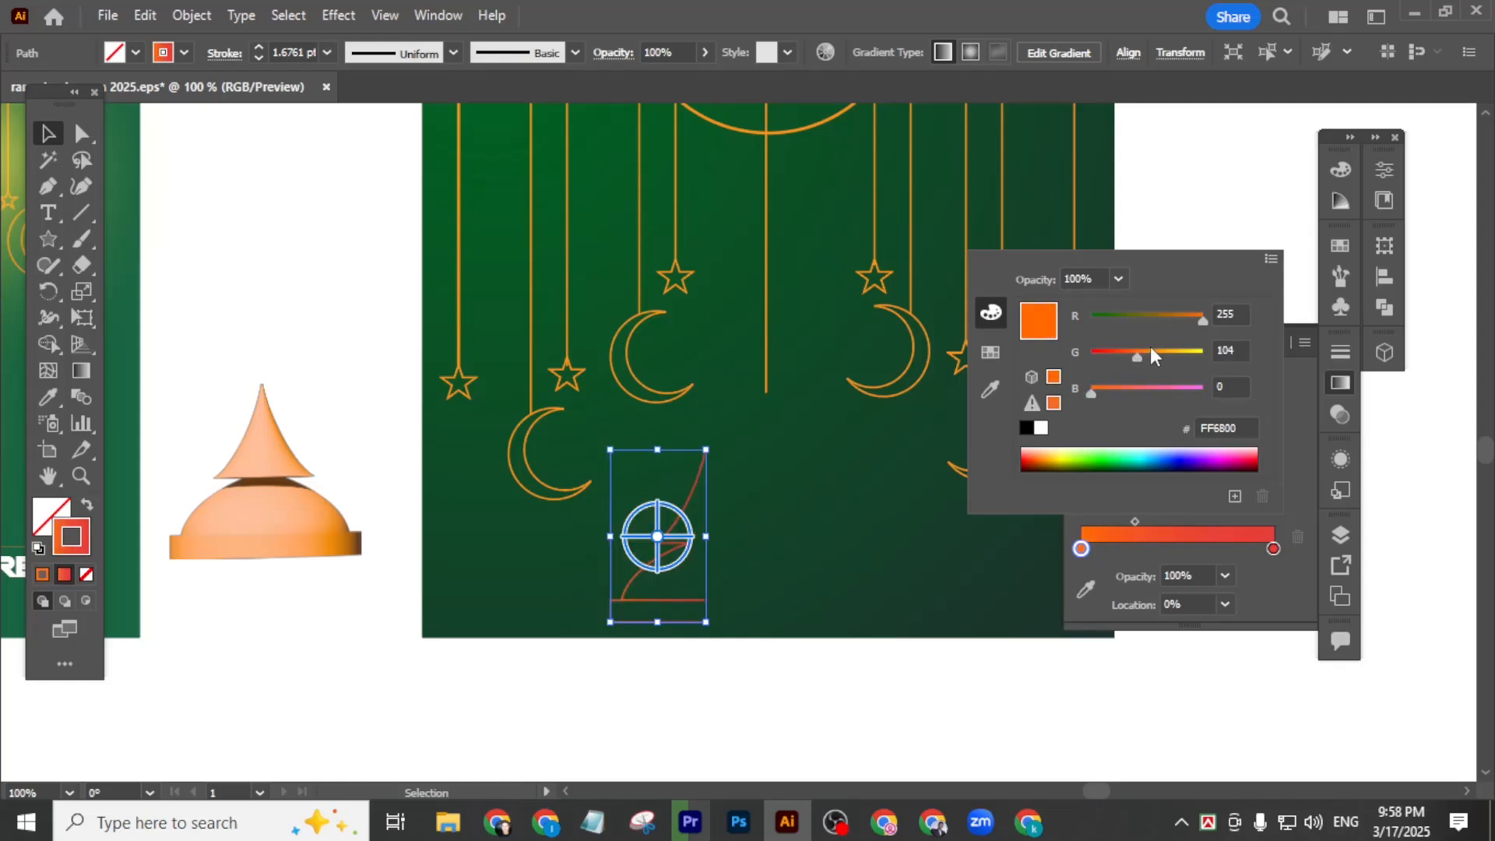
mouse_move(1143, 355)
left_mouse_down()
mouse_move(1123, 354)
mouse_move(1155, 353)
left_mouse_up()
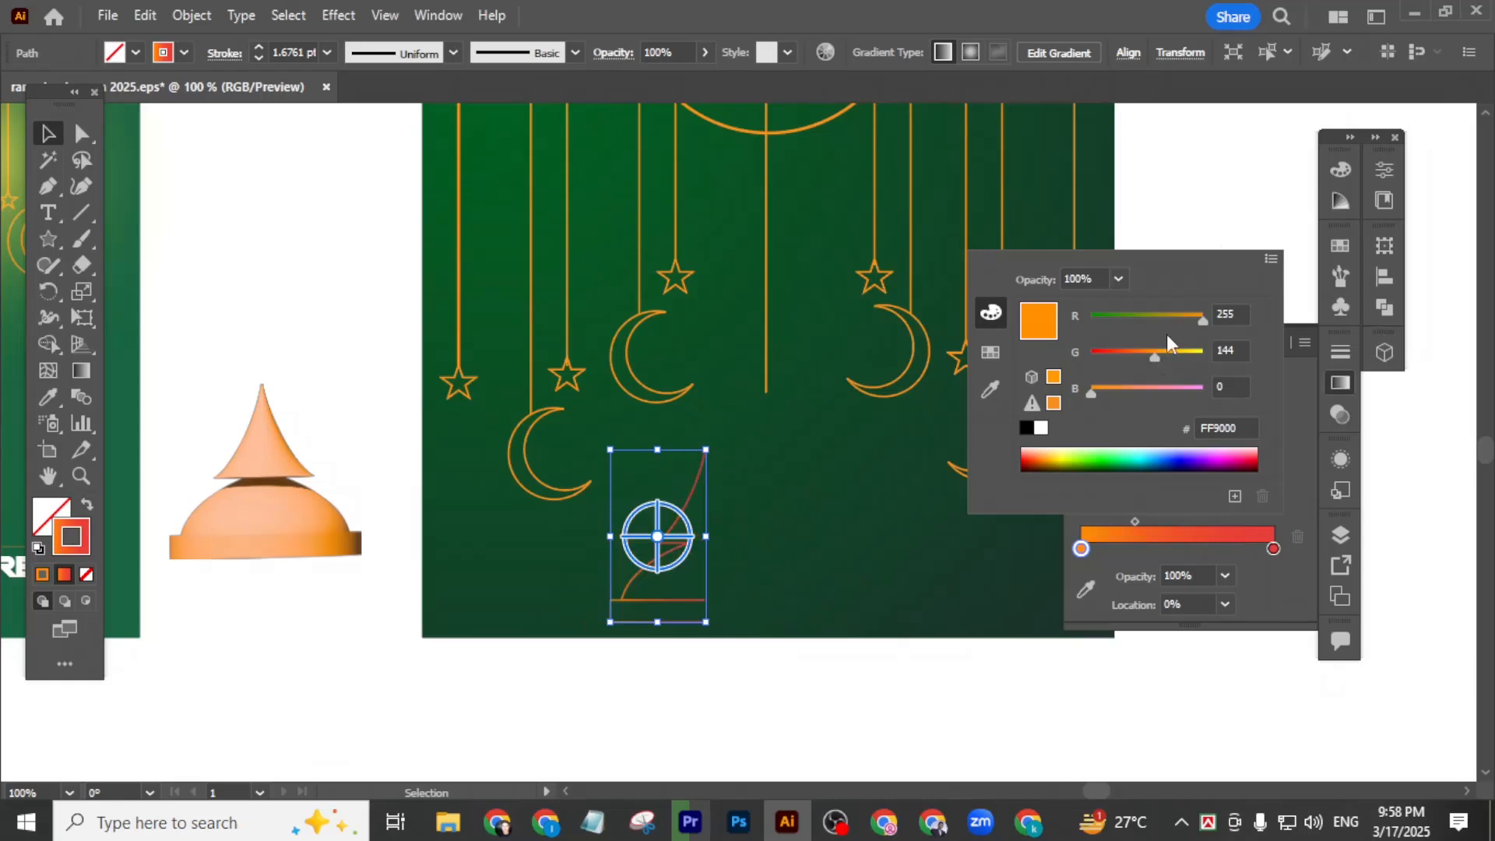
left_click(1214, 227)
left_click(1212, 225)
- Swap the dome's fill and stroke, reapply the orange-to-red gradient to the stroke, and set the fill to CMYK Yellow
left_click(673, 550)
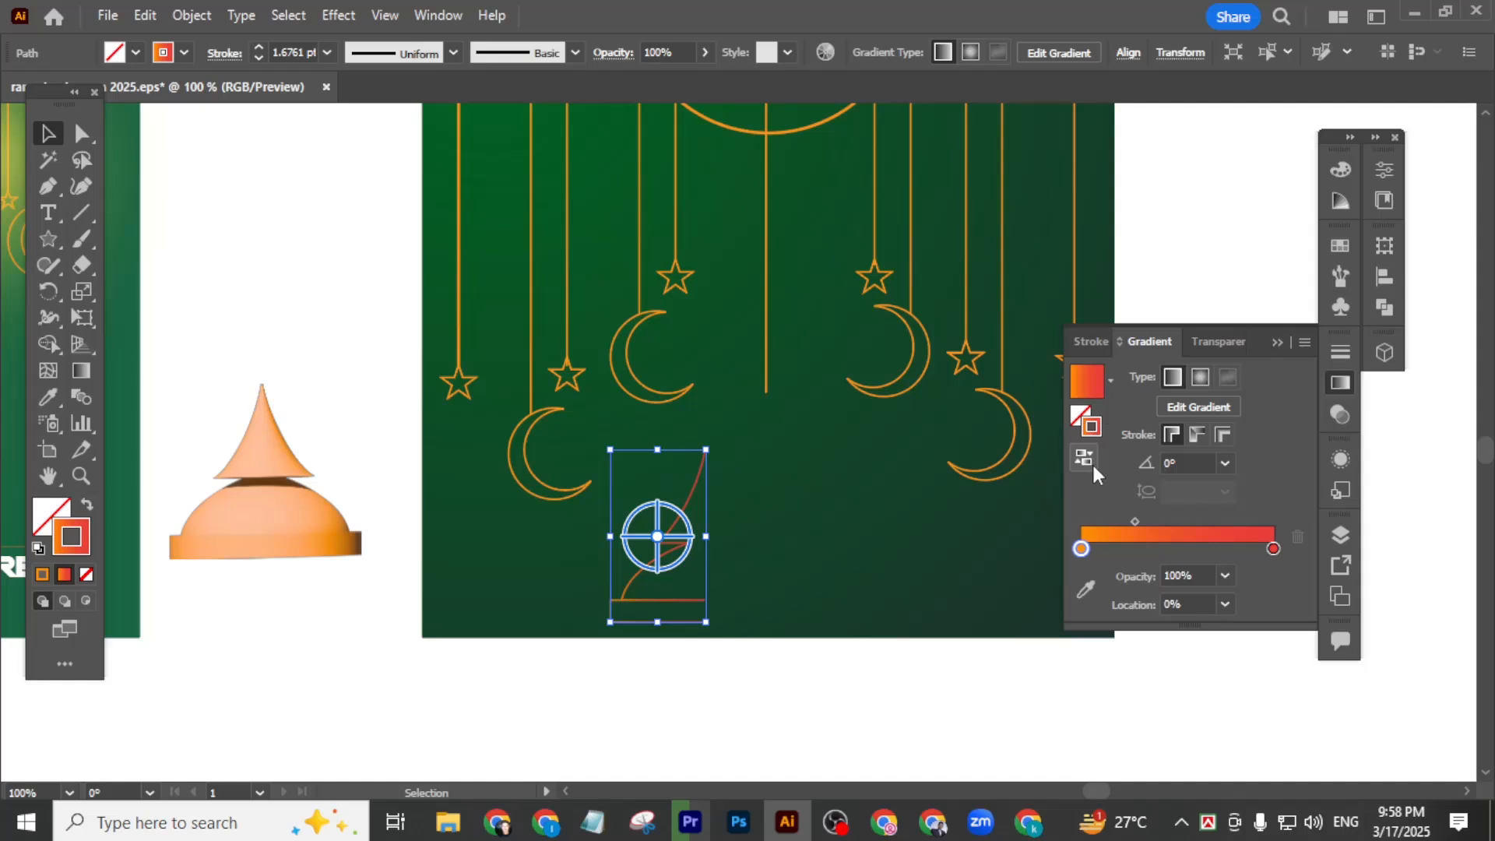
left_click(87, 508)
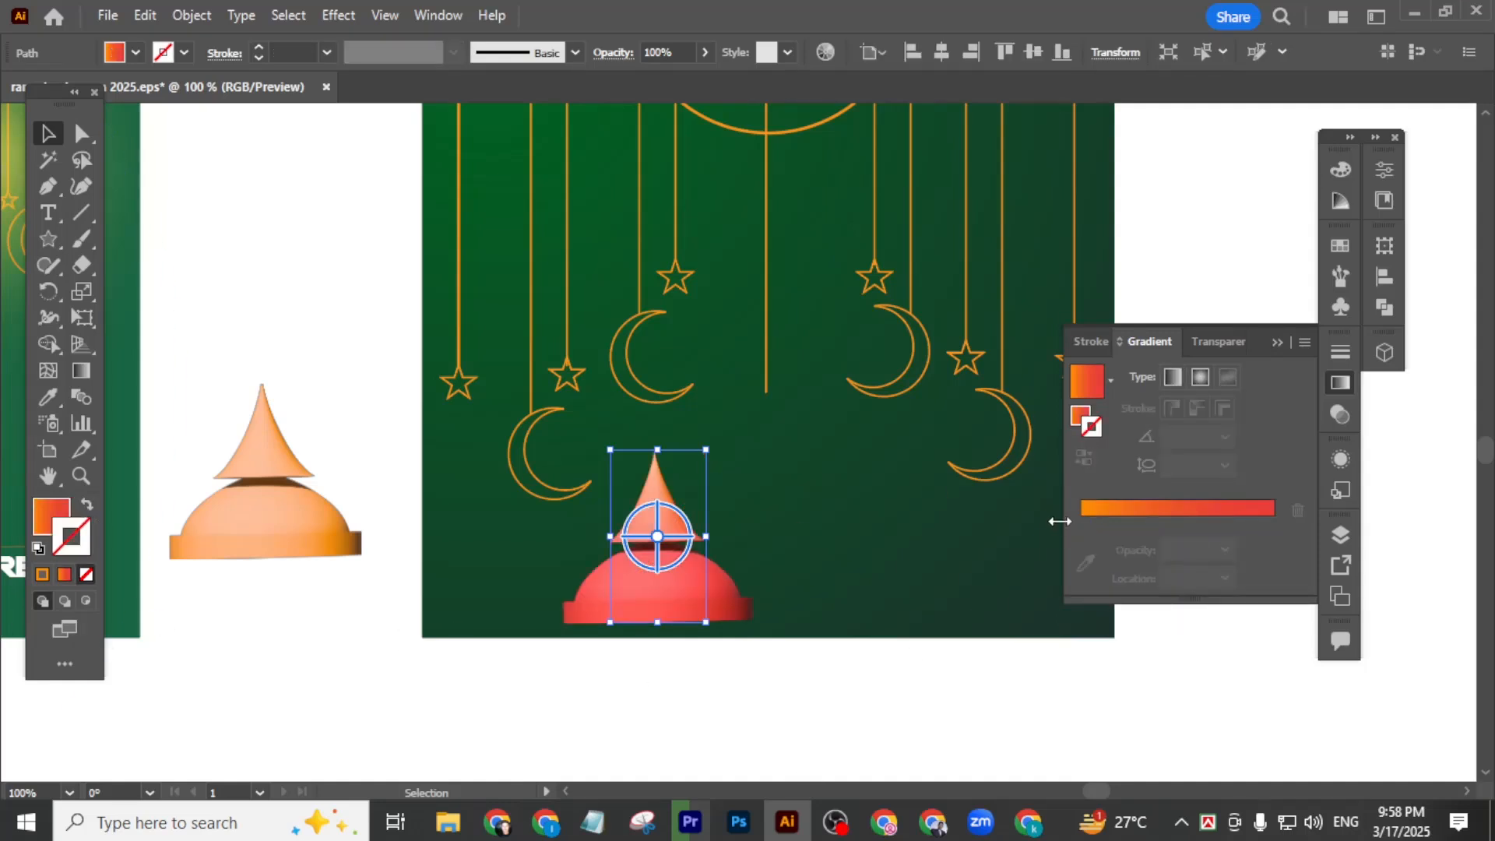
left_click(1094, 382)
left_click(135, 52)
left_click(91, 89)
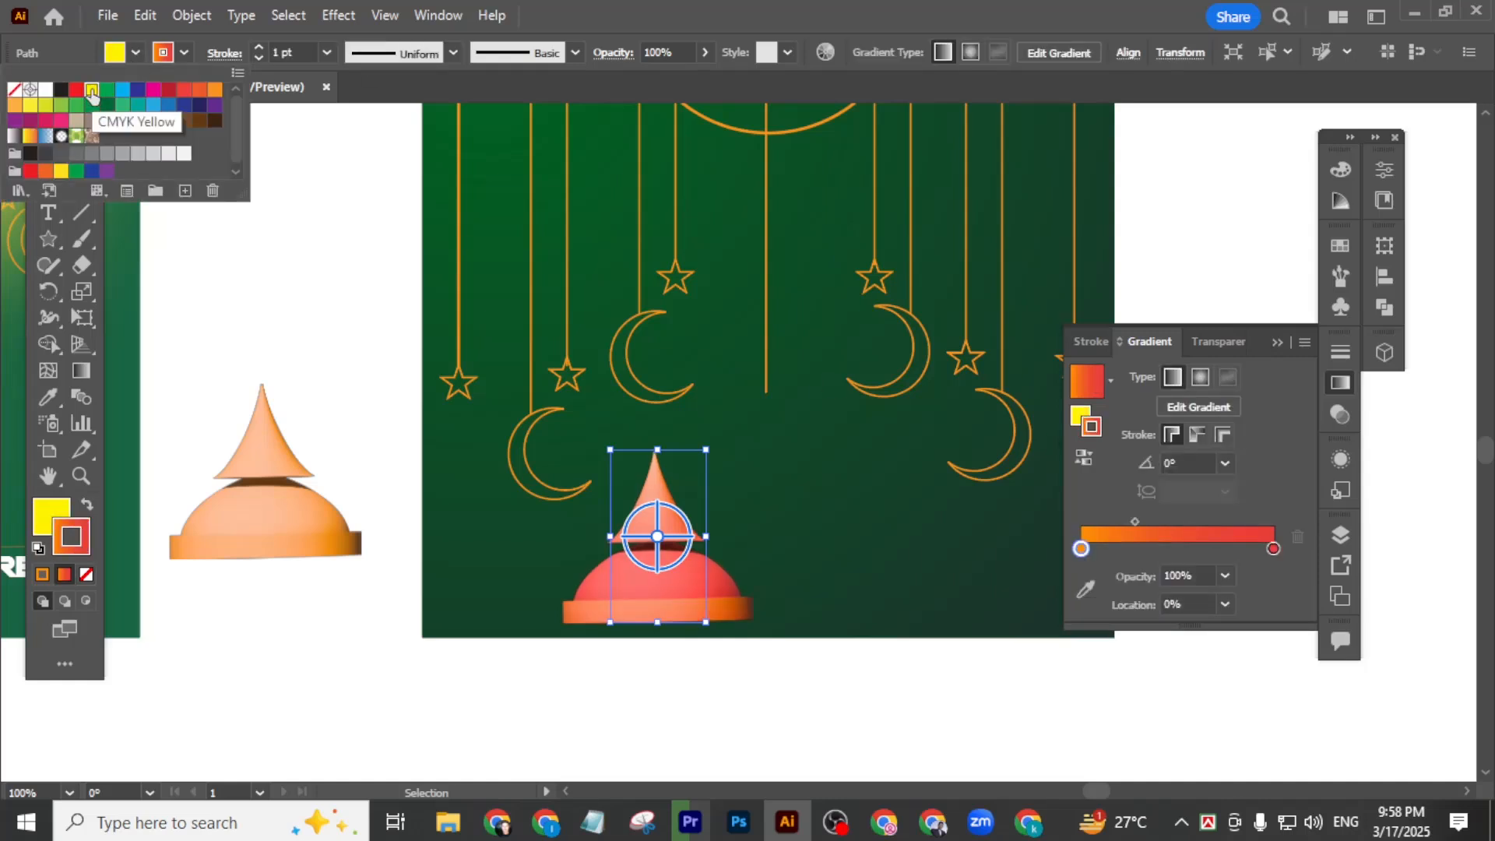
- Remove the dome's gradient stroke and set its fill to dark orange D15C00
left_click(1099, 426)
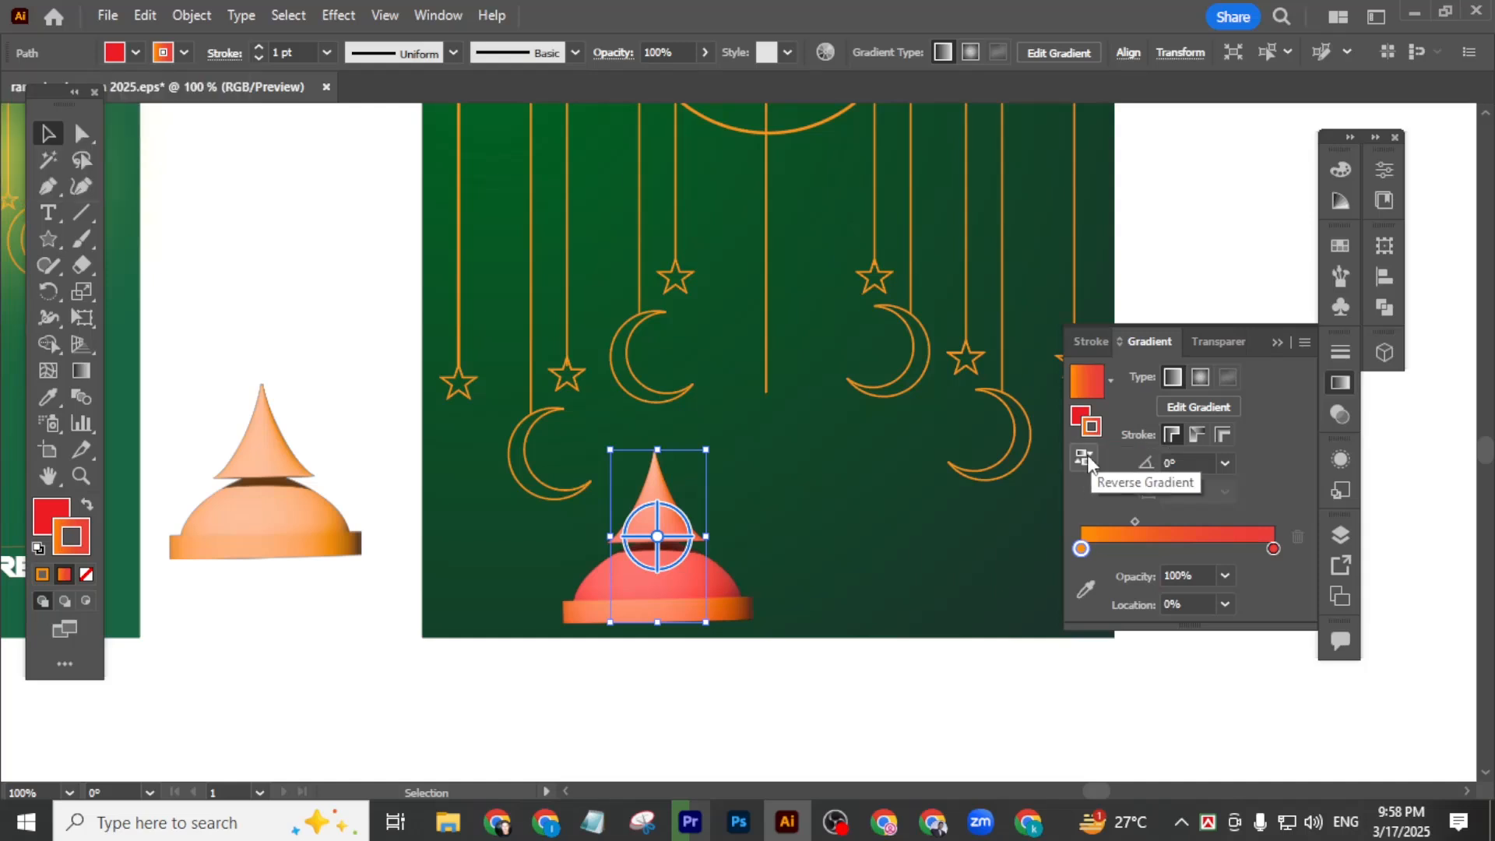
left_click(89, 574)
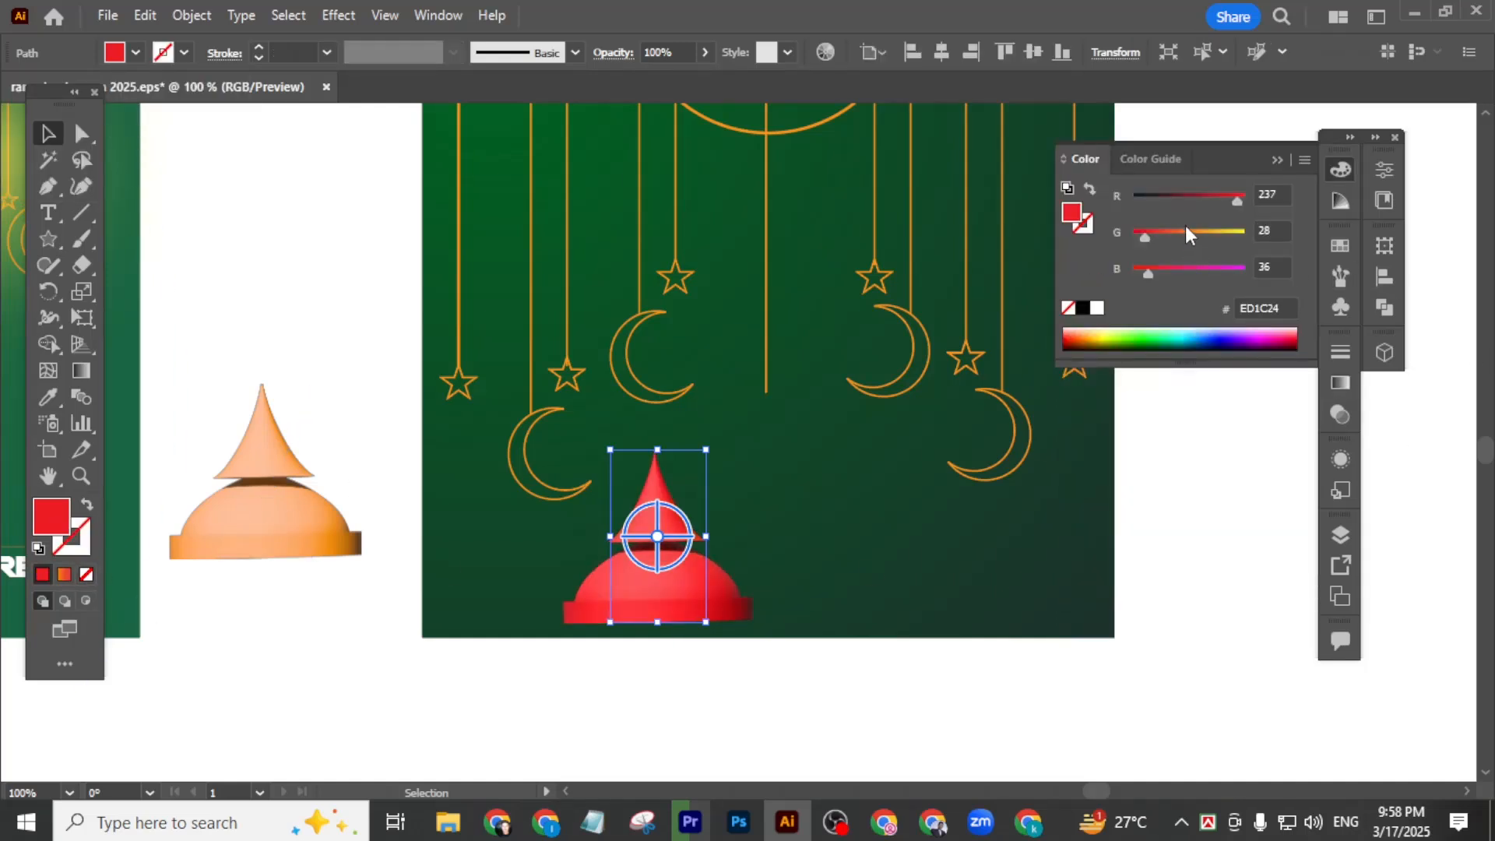
left_click_drag(1172, 237, 1262, 197)
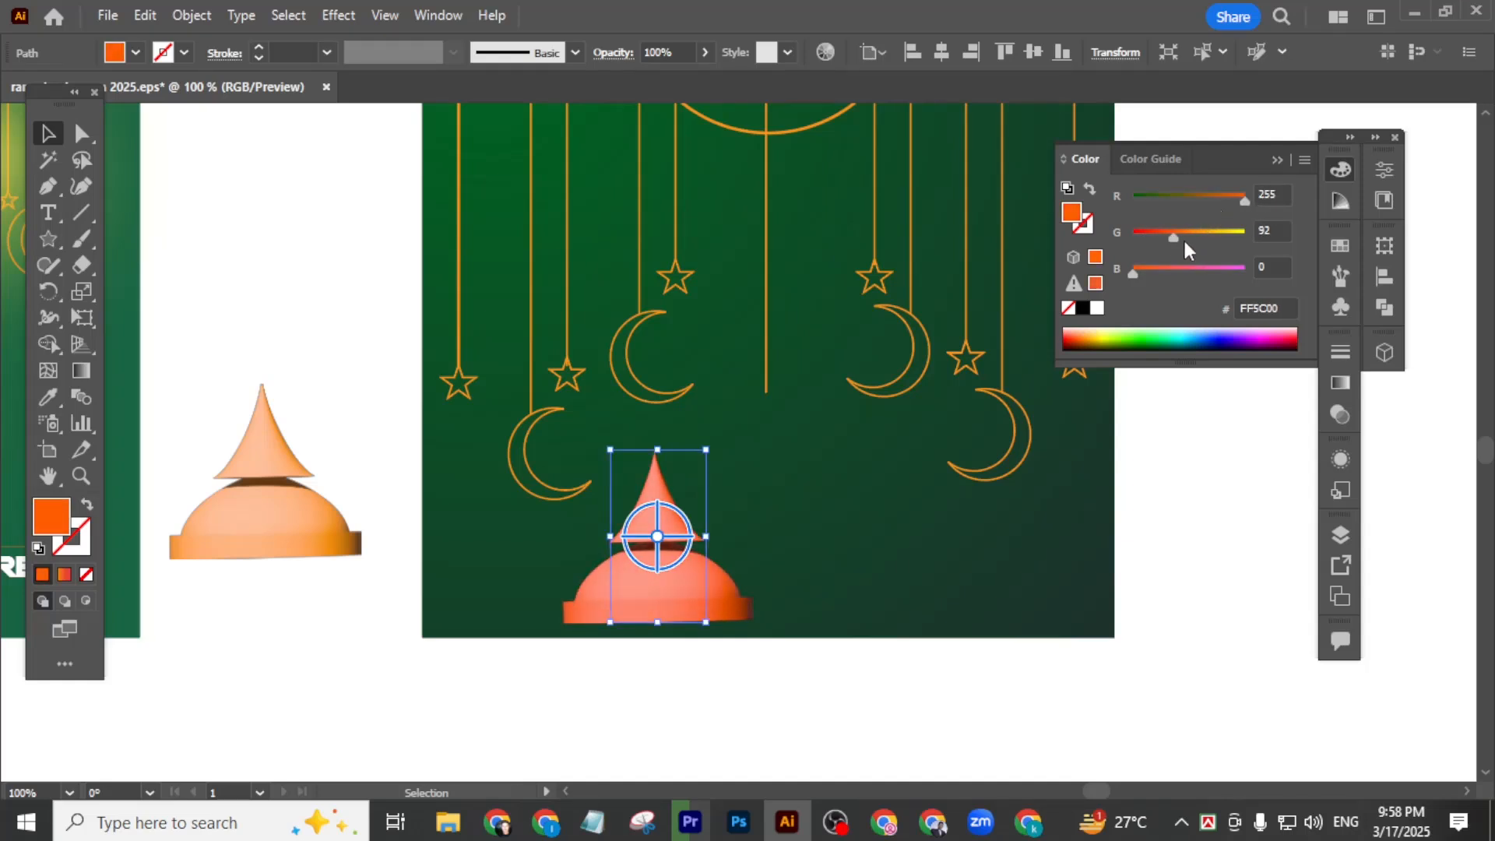
left_click_drag(1235, 199, 1225, 202)
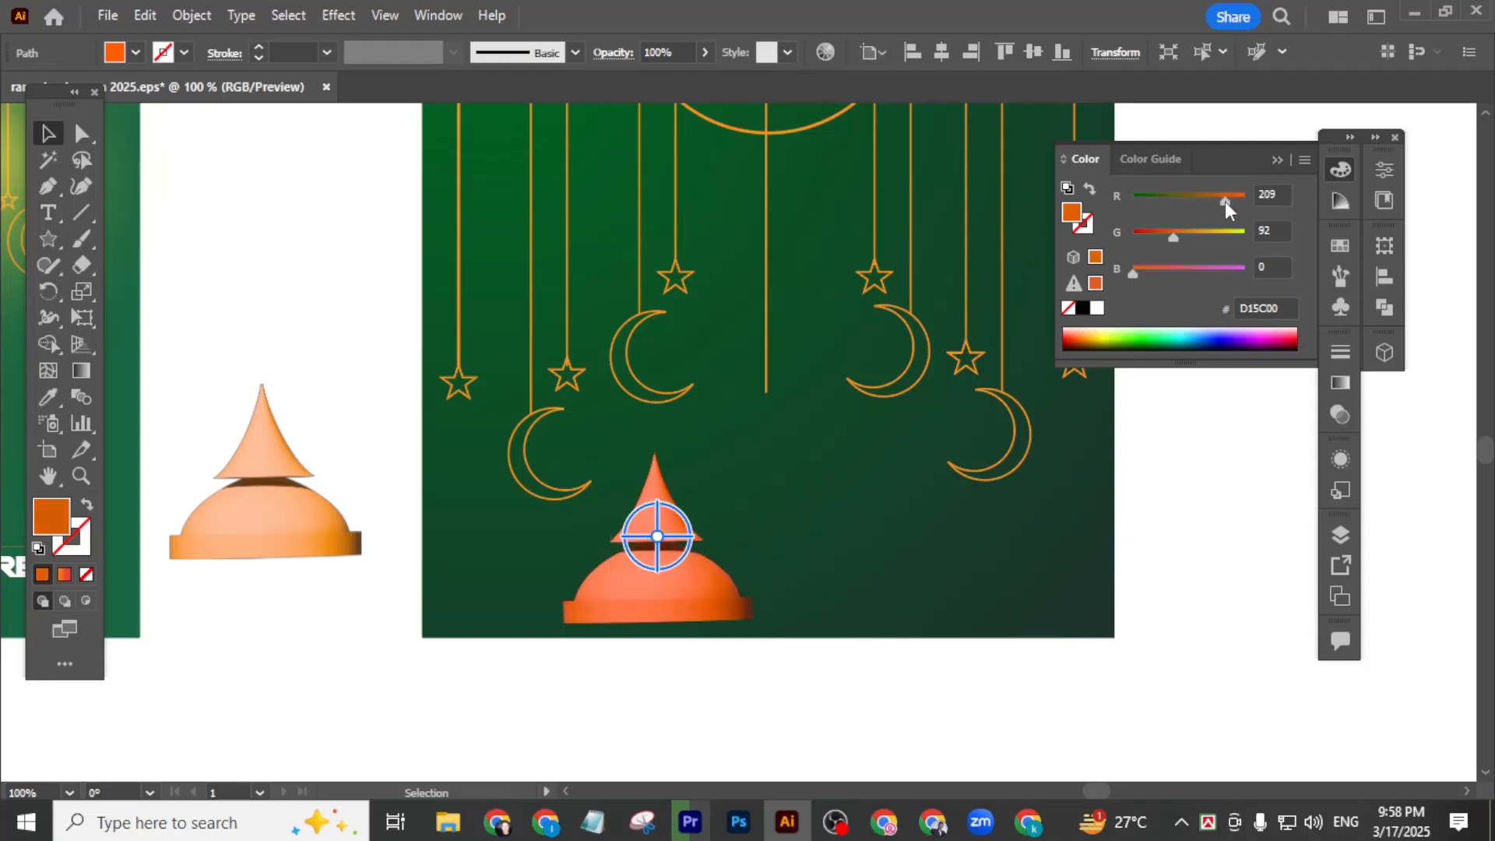
left_click(1151, 505)
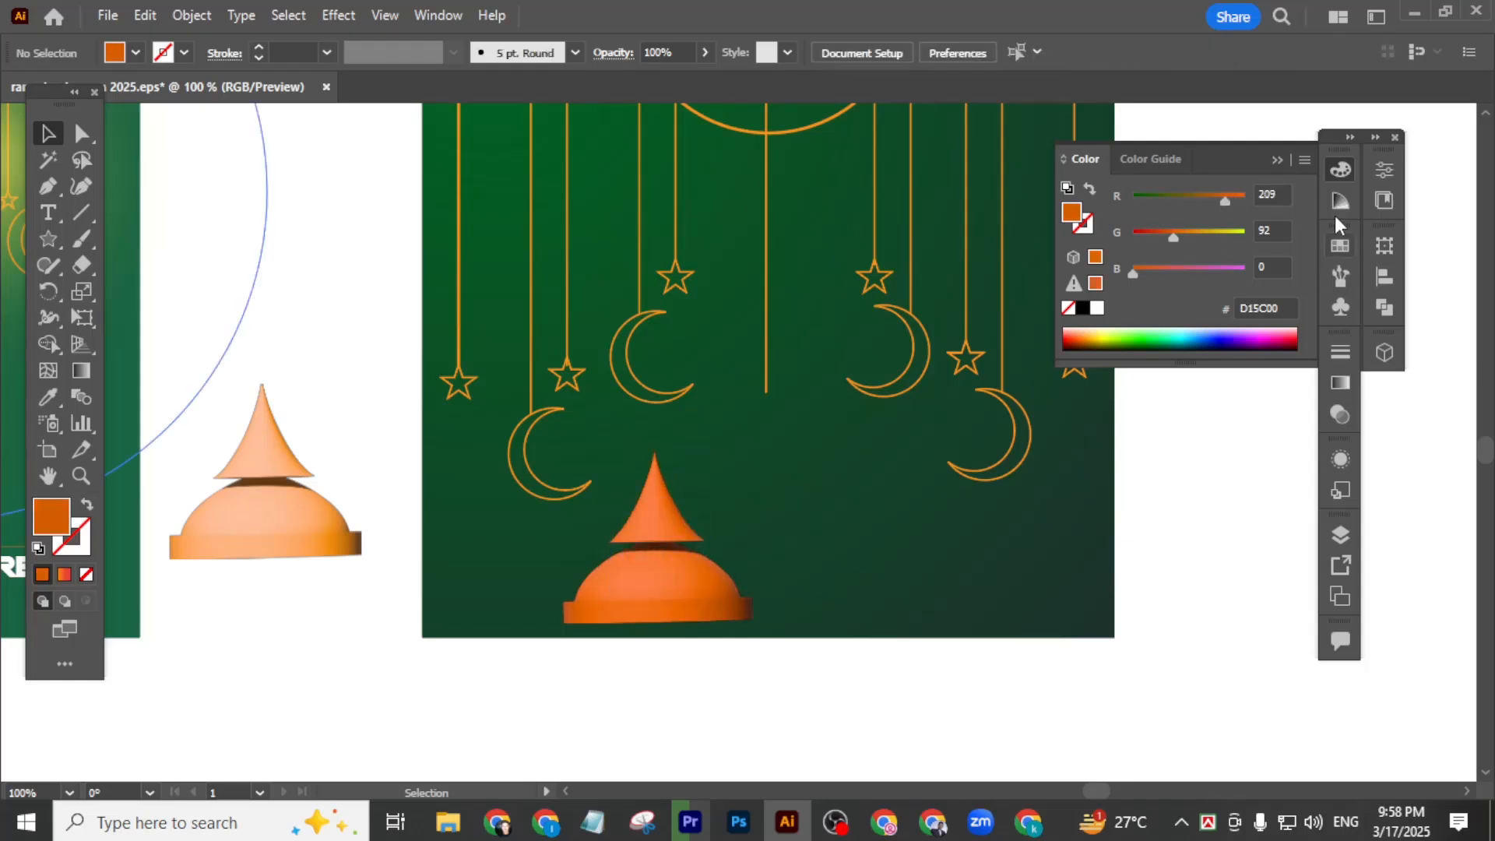
left_click(1340, 168)
- Rotate the dark orange dome's path slightly and reduce its width to make the dome narrower
scroll(1156, 473, "down", 3)
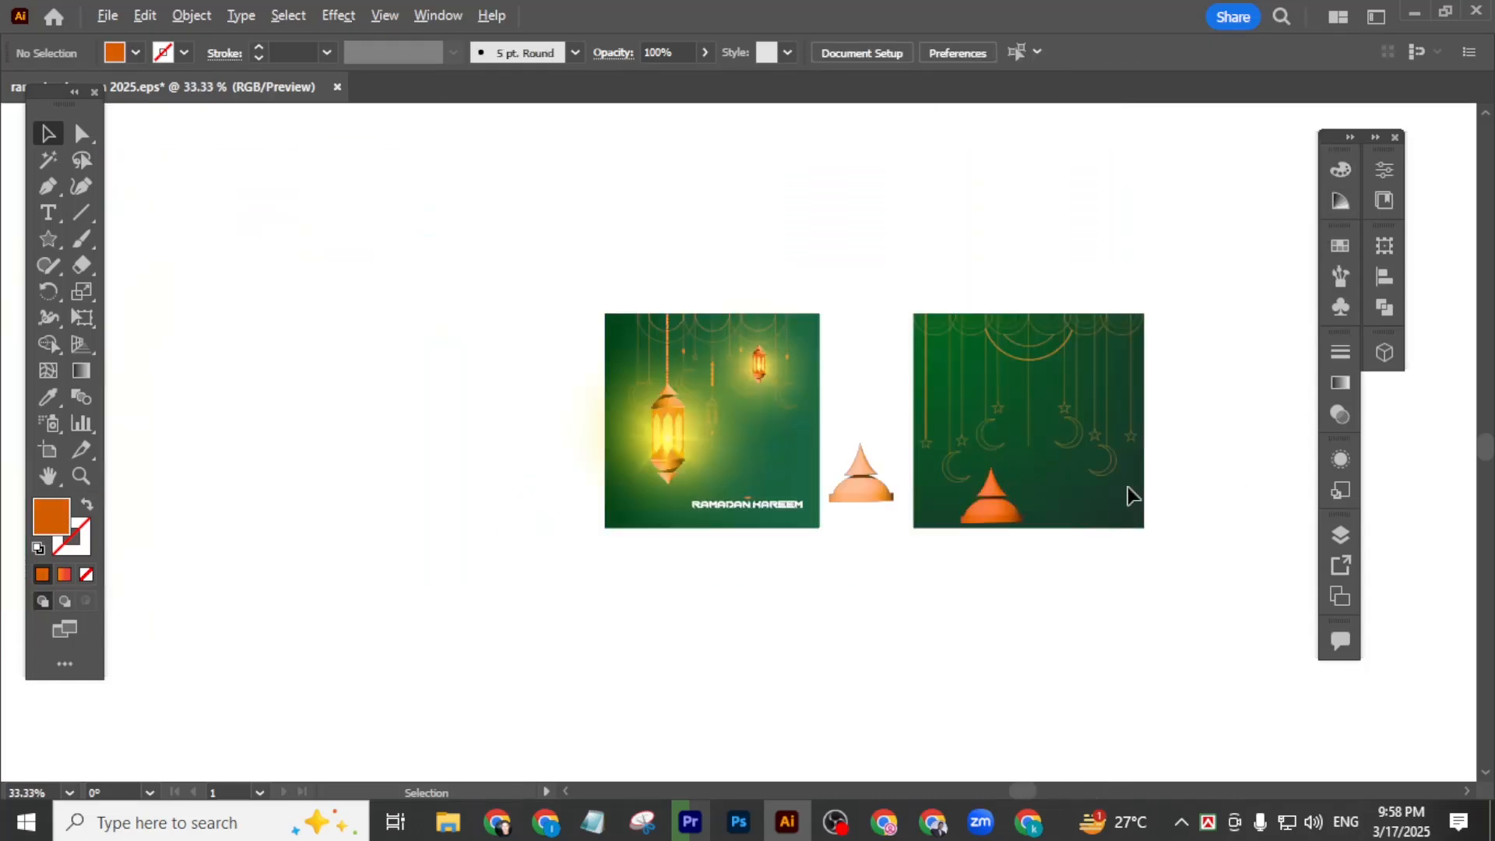
scroll(1102, 524, "up", 1)
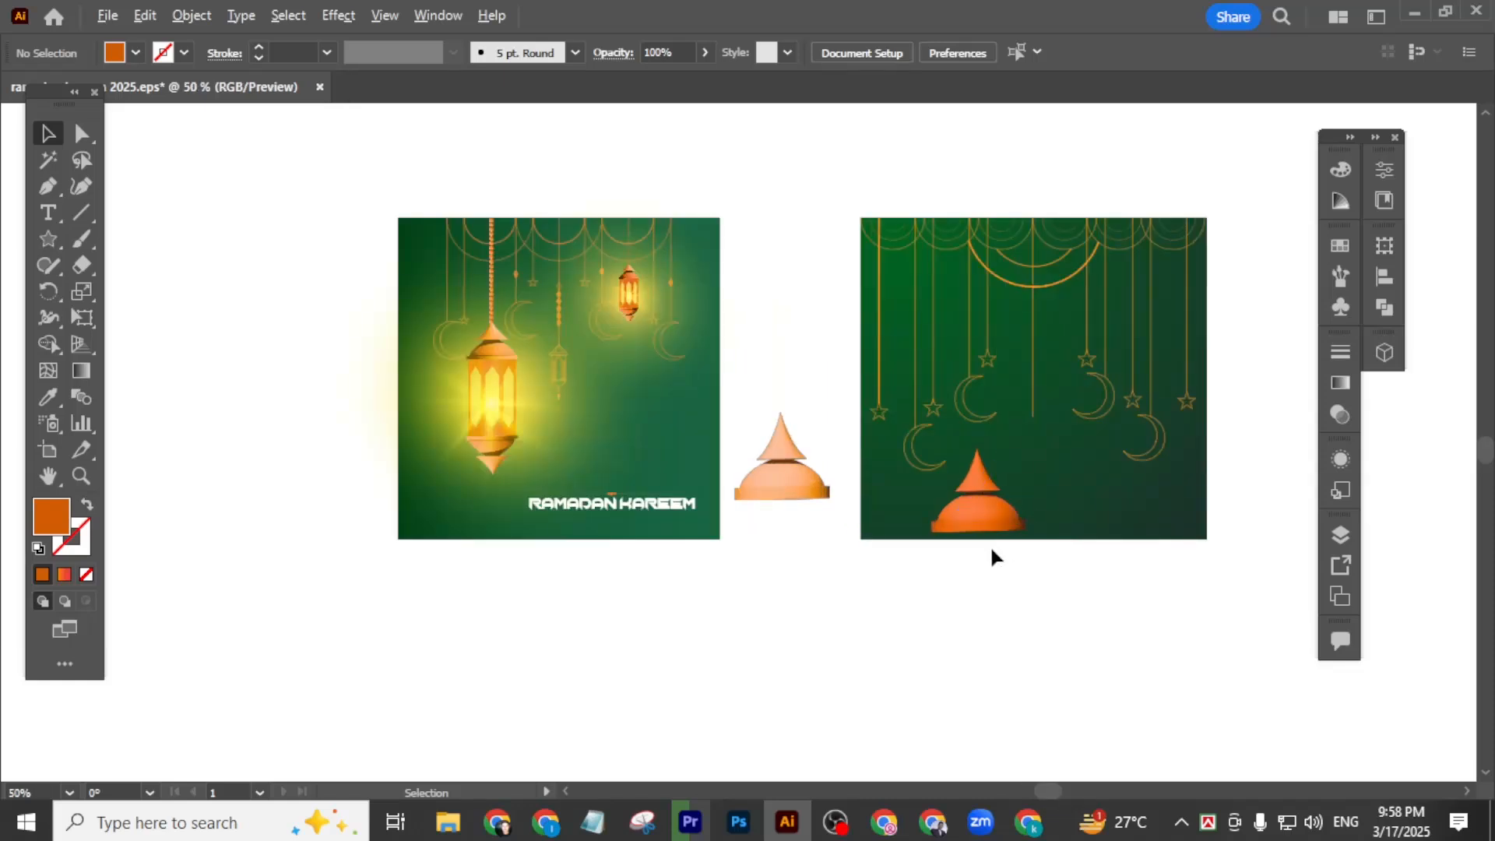
scroll(991, 544, "up", 2)
scroll(980, 543, "down", 2)
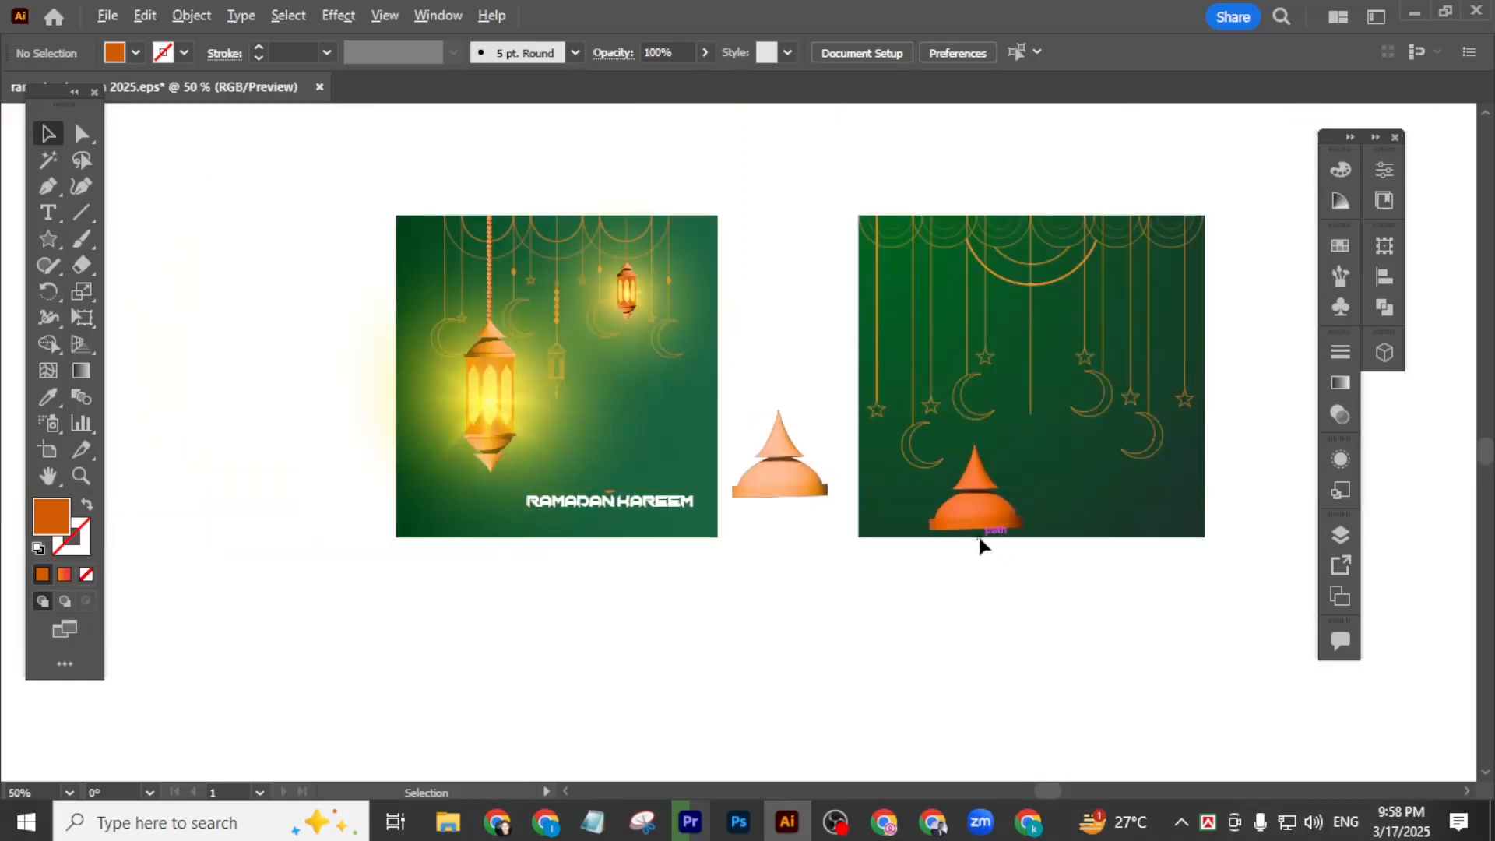
scroll(998, 538, "up", 1)
left_click(996, 522)
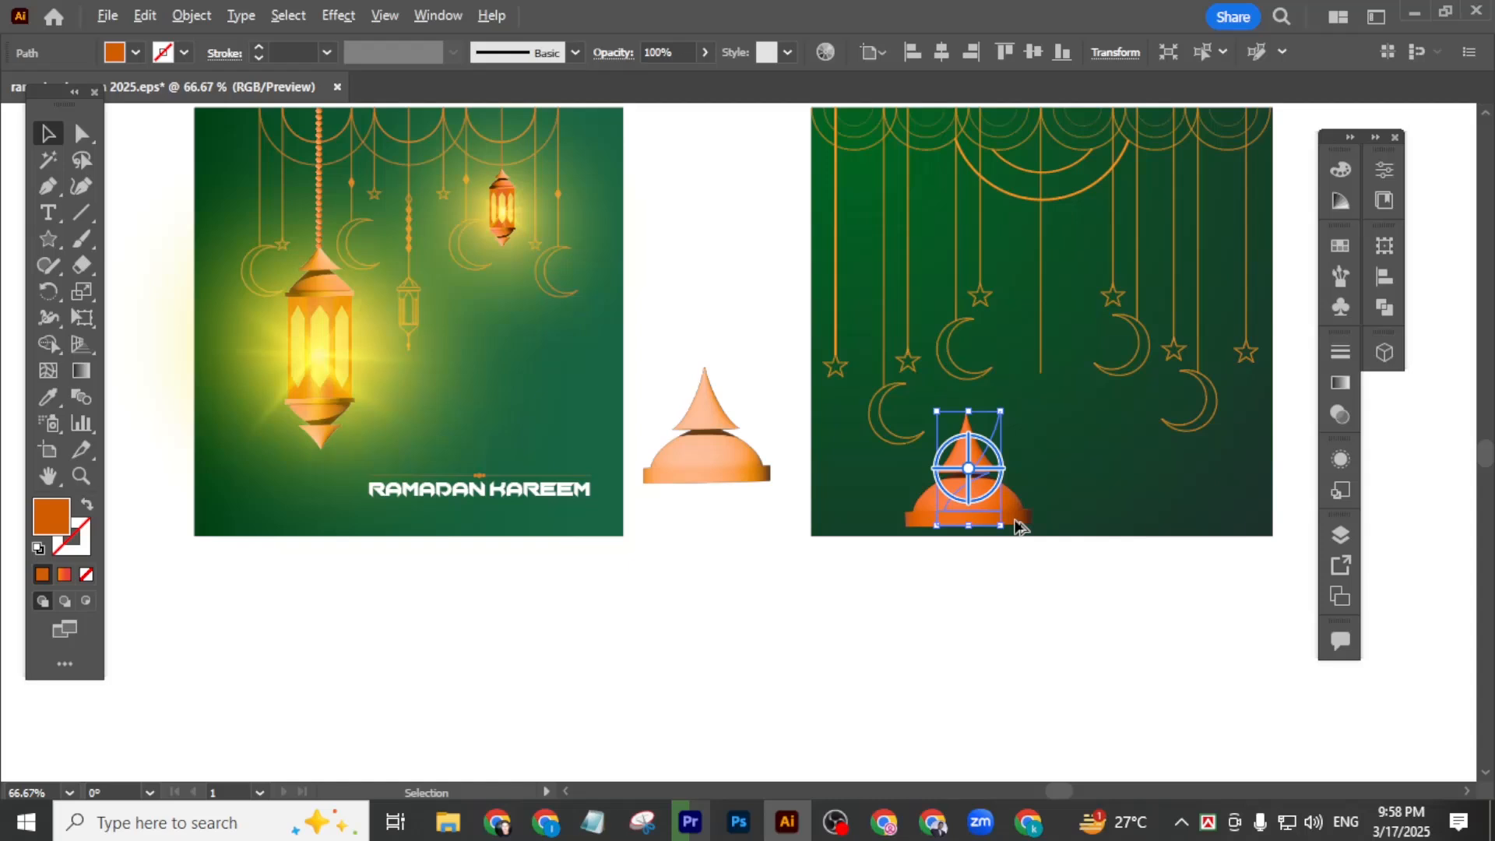
scroll(1012, 520, "up", 1)
left_click_drag(1000, 346, 1006, 348)
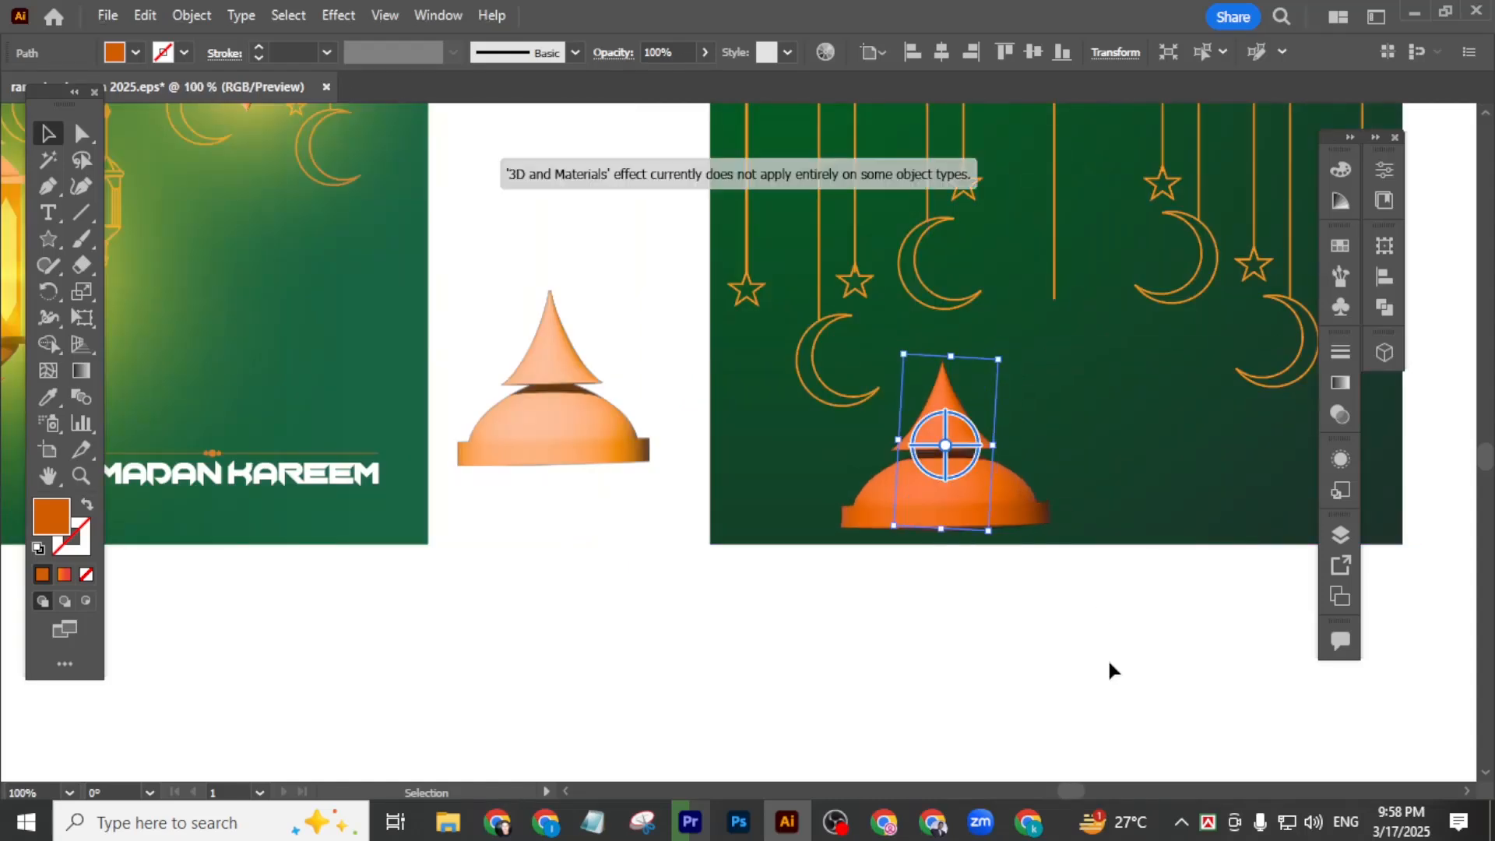
left_click(1107, 657)
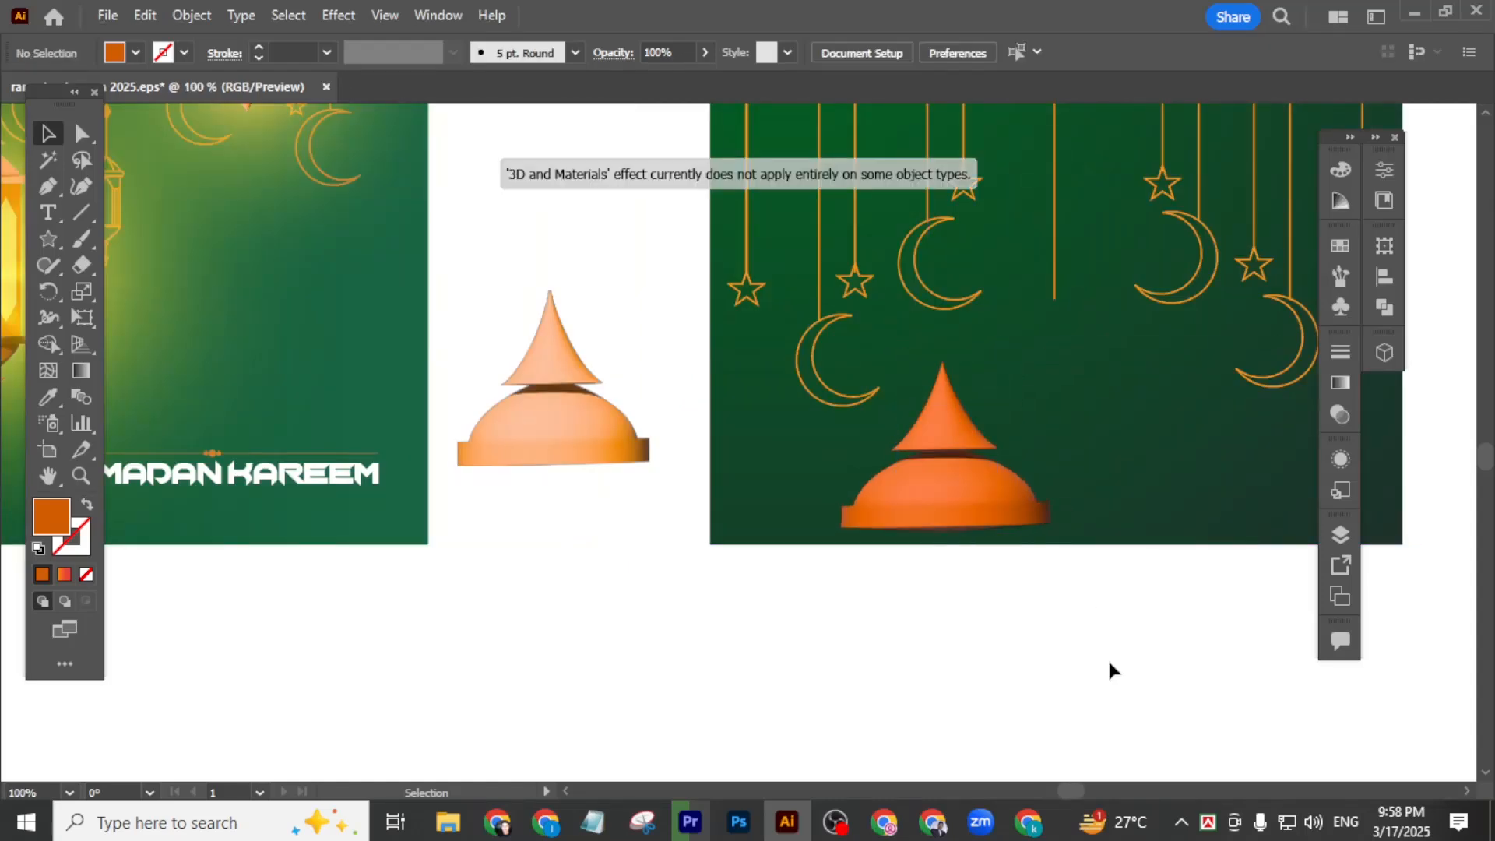
left_click(1003, 512)
left_click_drag(992, 446, 968, 446)
left_click(1024, 627)
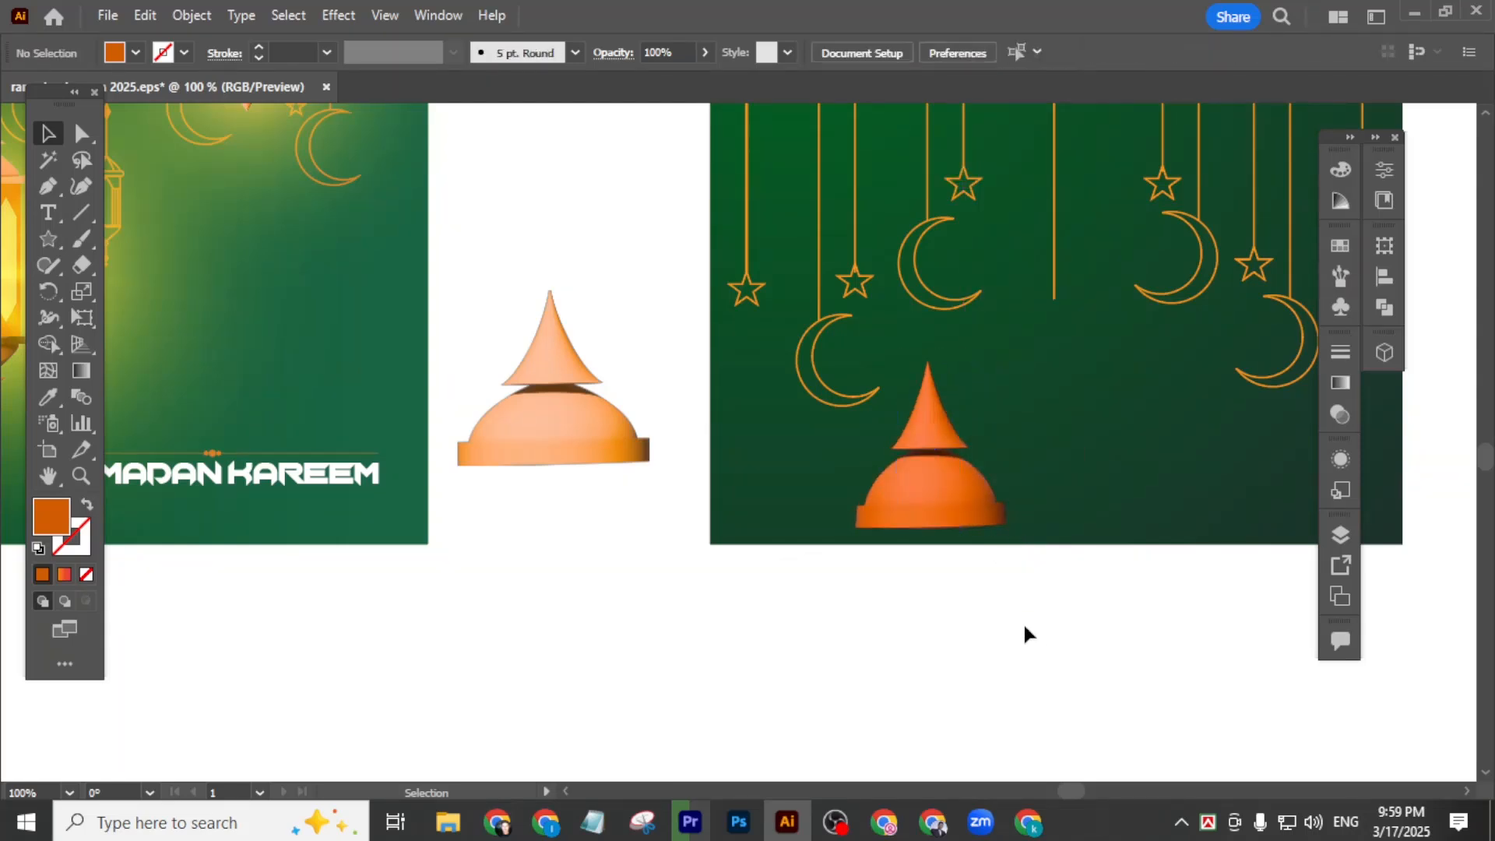
- Move the dark orange dome off the green poster and place the peach dome on the poster instead
scroll(992, 627, "down", 2)
scroll(991, 628, "up", 3)
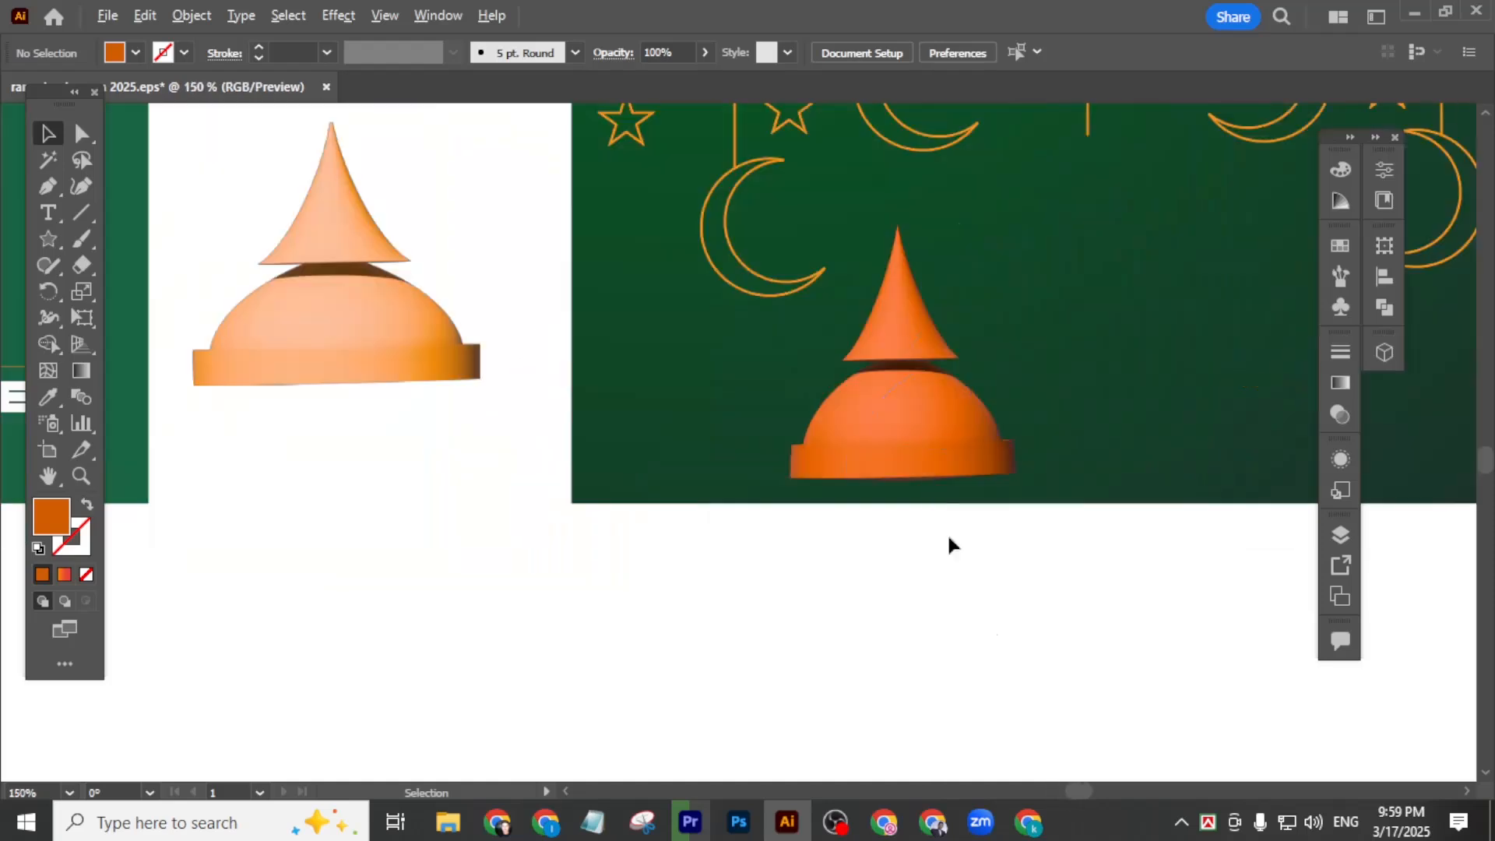
left_click(925, 440)
left_click(340, 323)
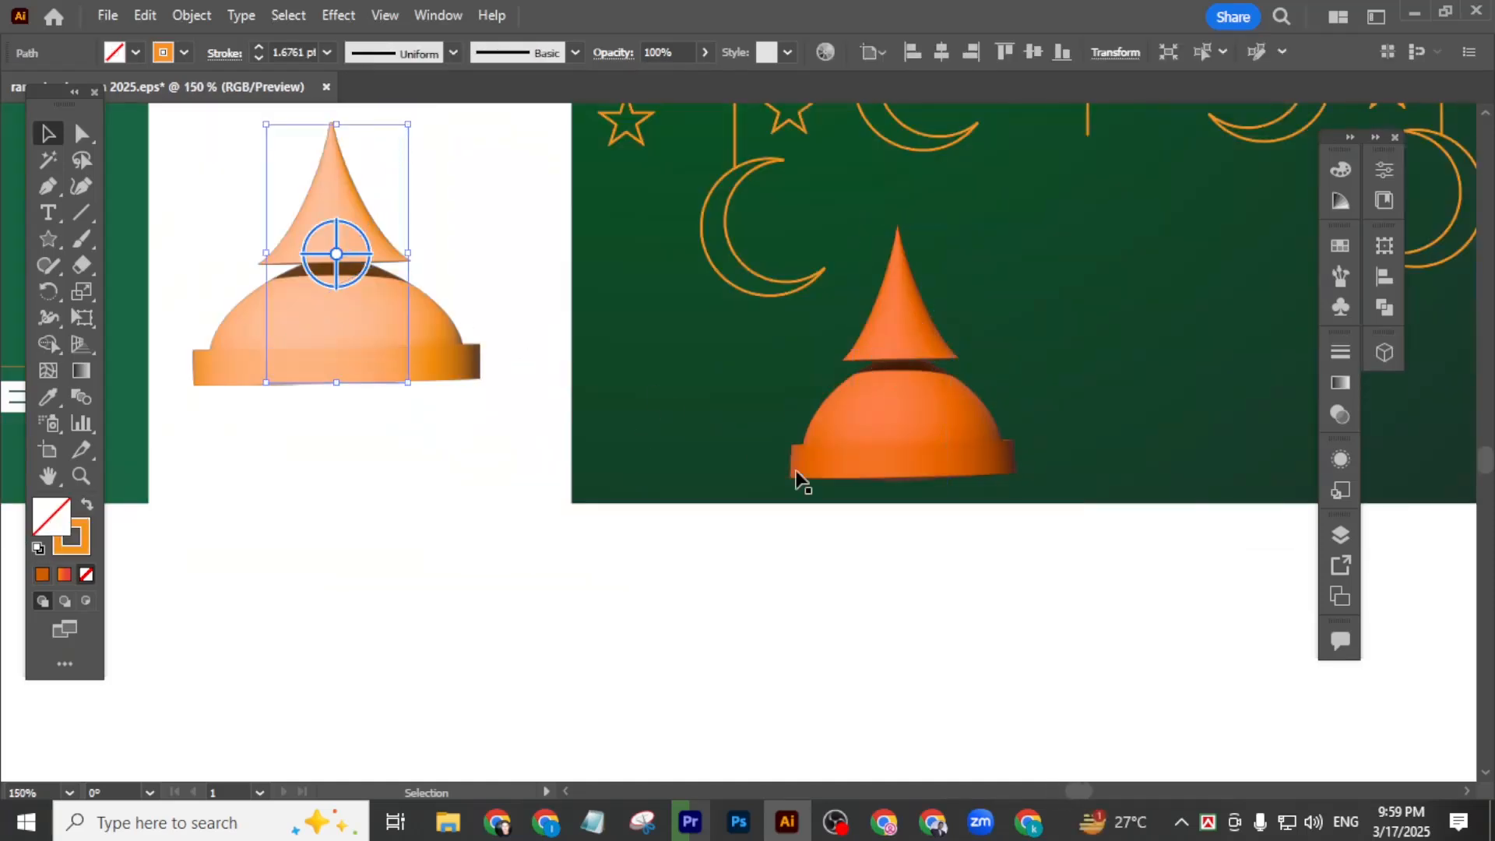
left_click_drag(867, 420, 272, 488)
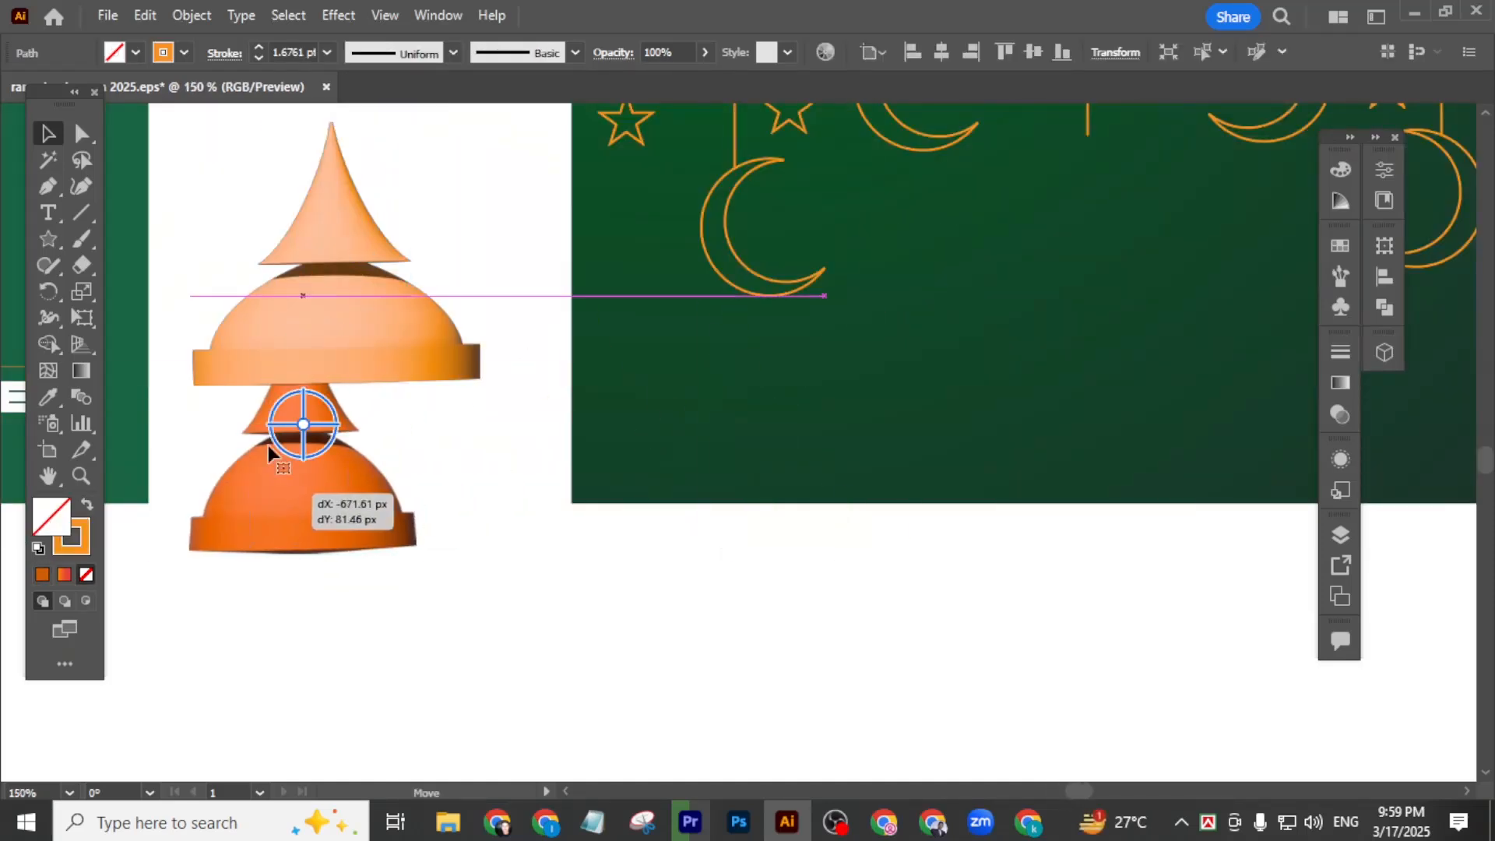
left_click_drag(324, 242, 1026, 321)
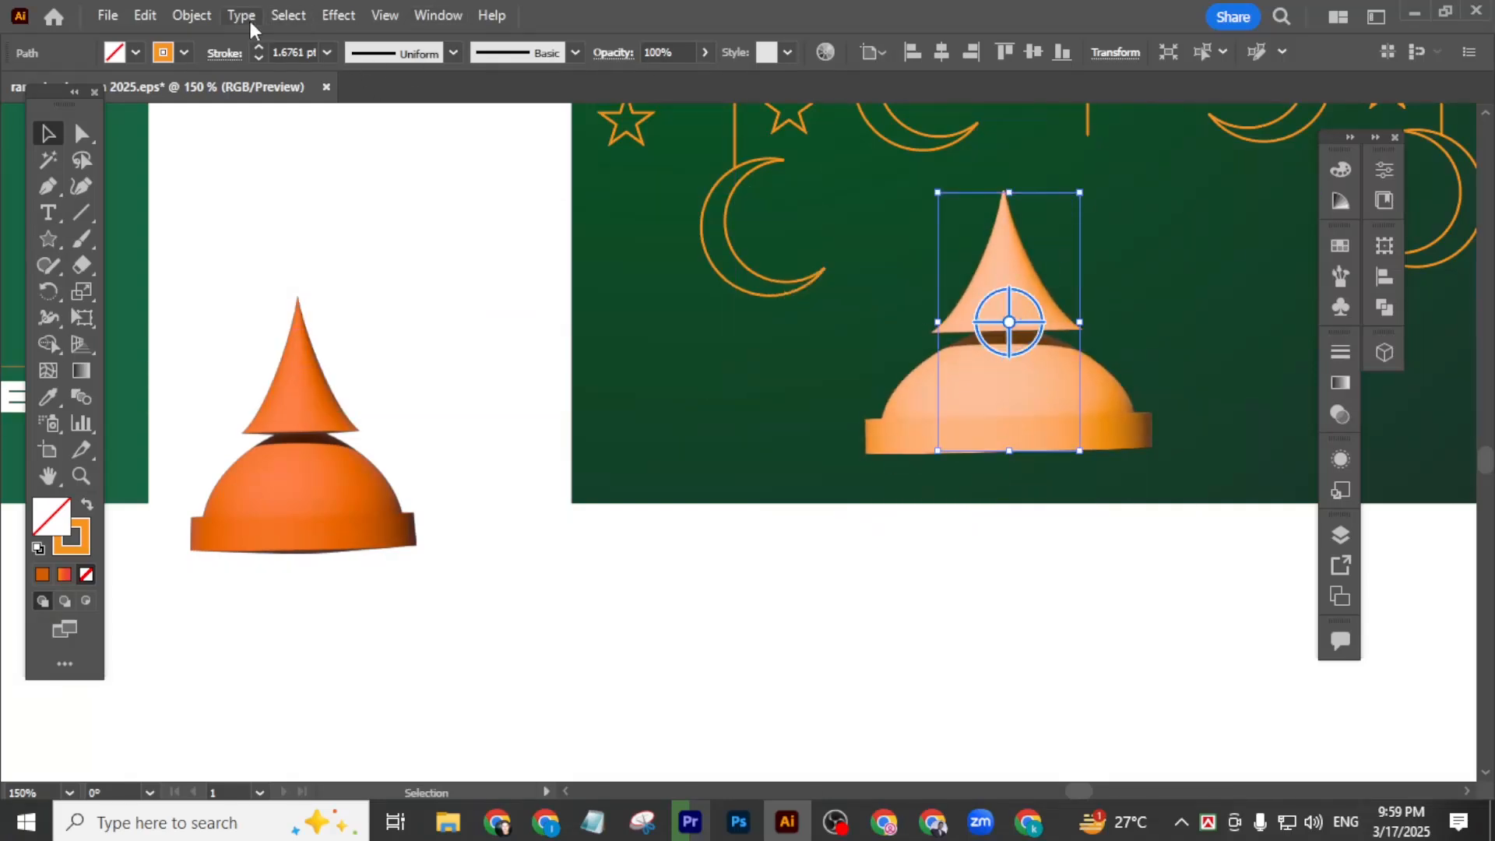
- Expand the appearance of the peach dome on the poster
left_click(192, 15)
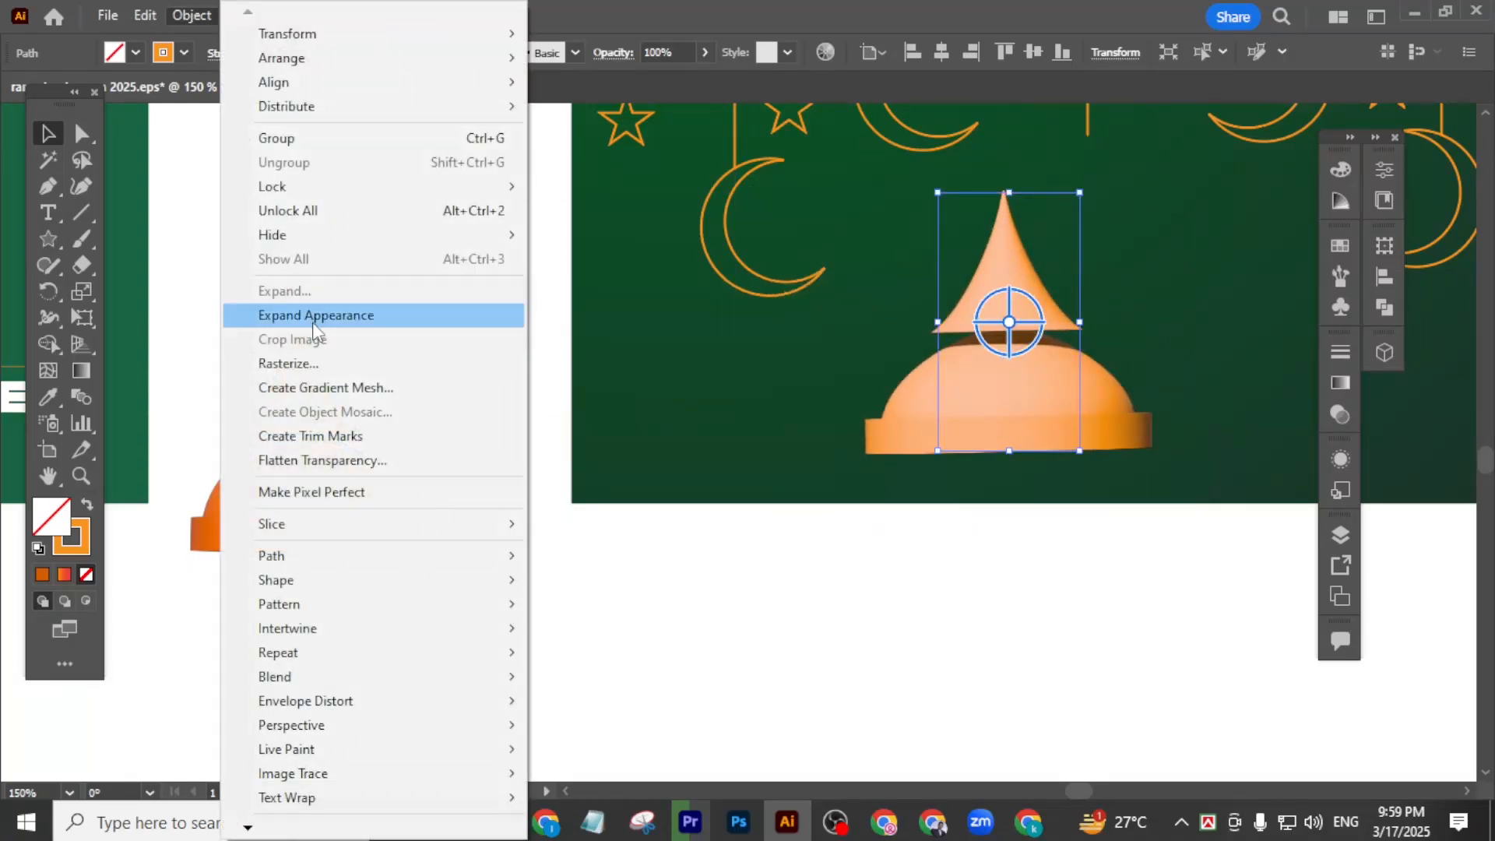
left_click(319, 312)
left_click(1114, 593)
- Reduce the expanded dome's width and height and move it up beneath the middle hanging string
scroll(987, 503, "down", 2)
scroll(1020, 524, "left", 3)
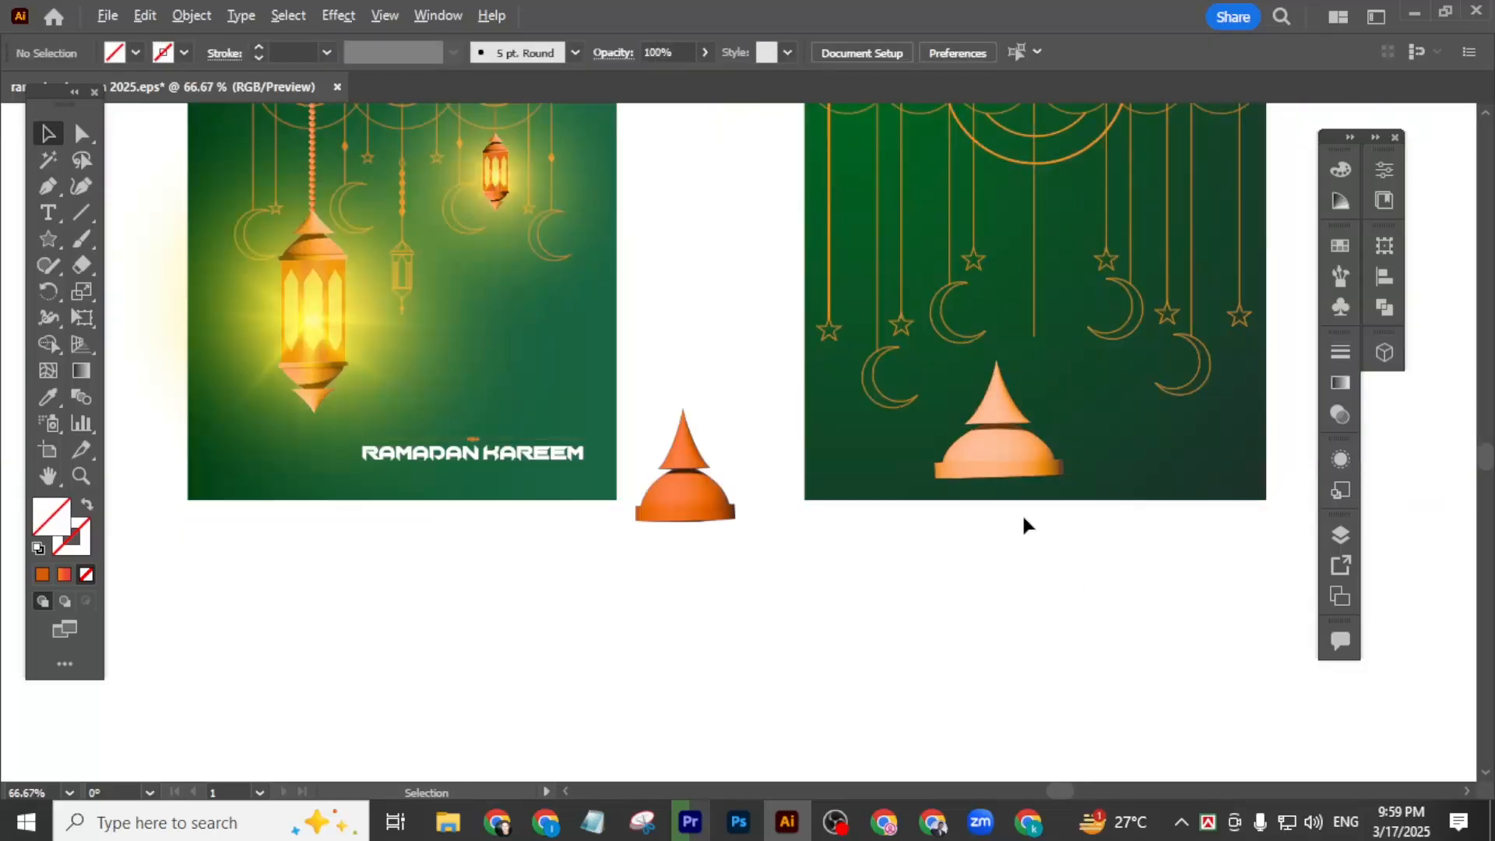
scroll(1107, 511, "right", 3)
scroll(881, 506, "up", 1)
scroll(887, 502, "down", 3)
left_click(922, 490)
scroll(924, 489, "up", 3)
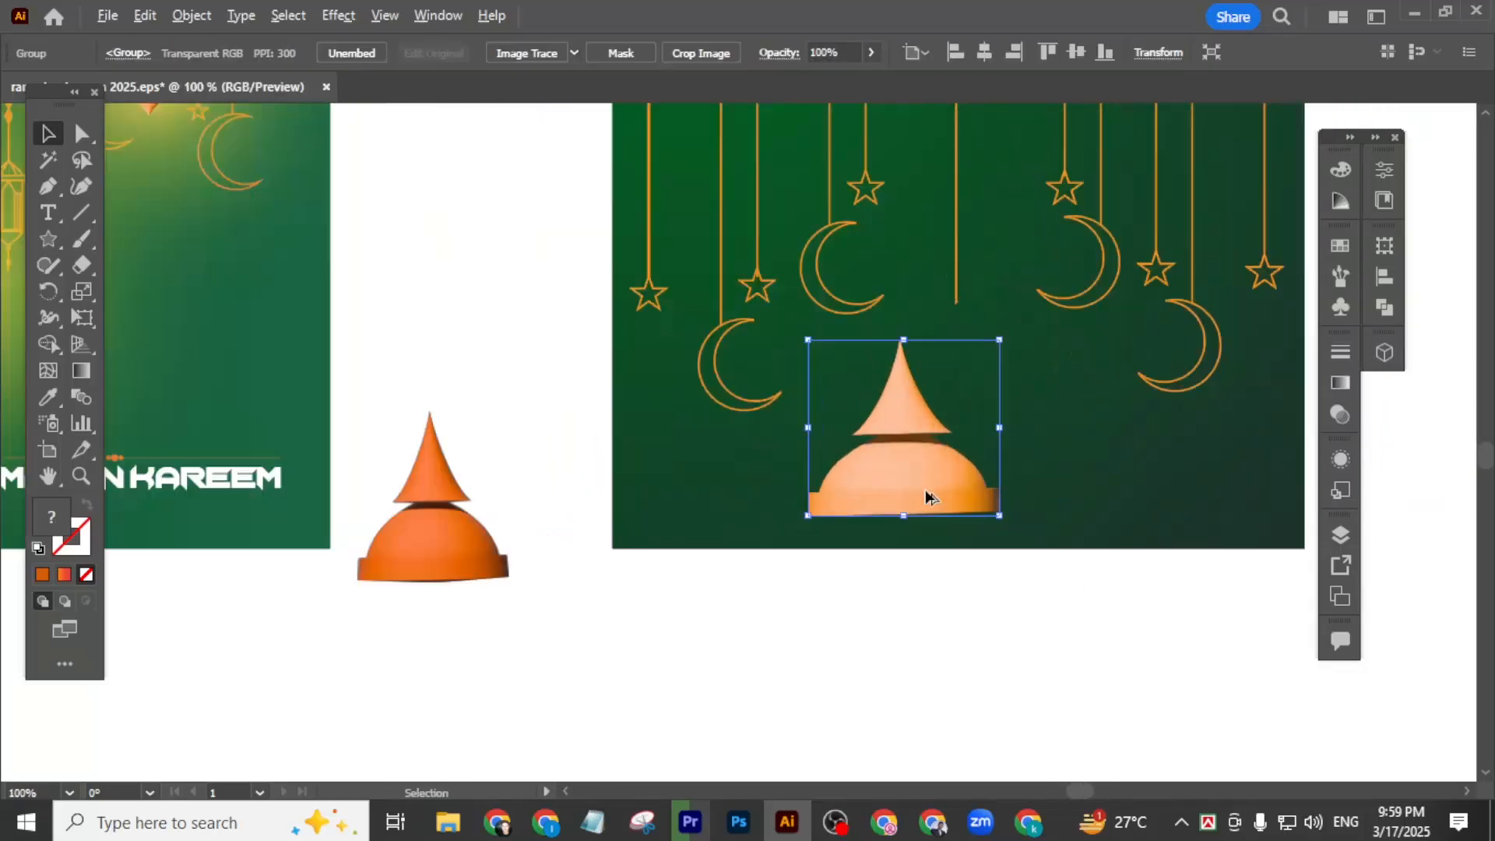
left_click_drag(999, 431, 959, 430)
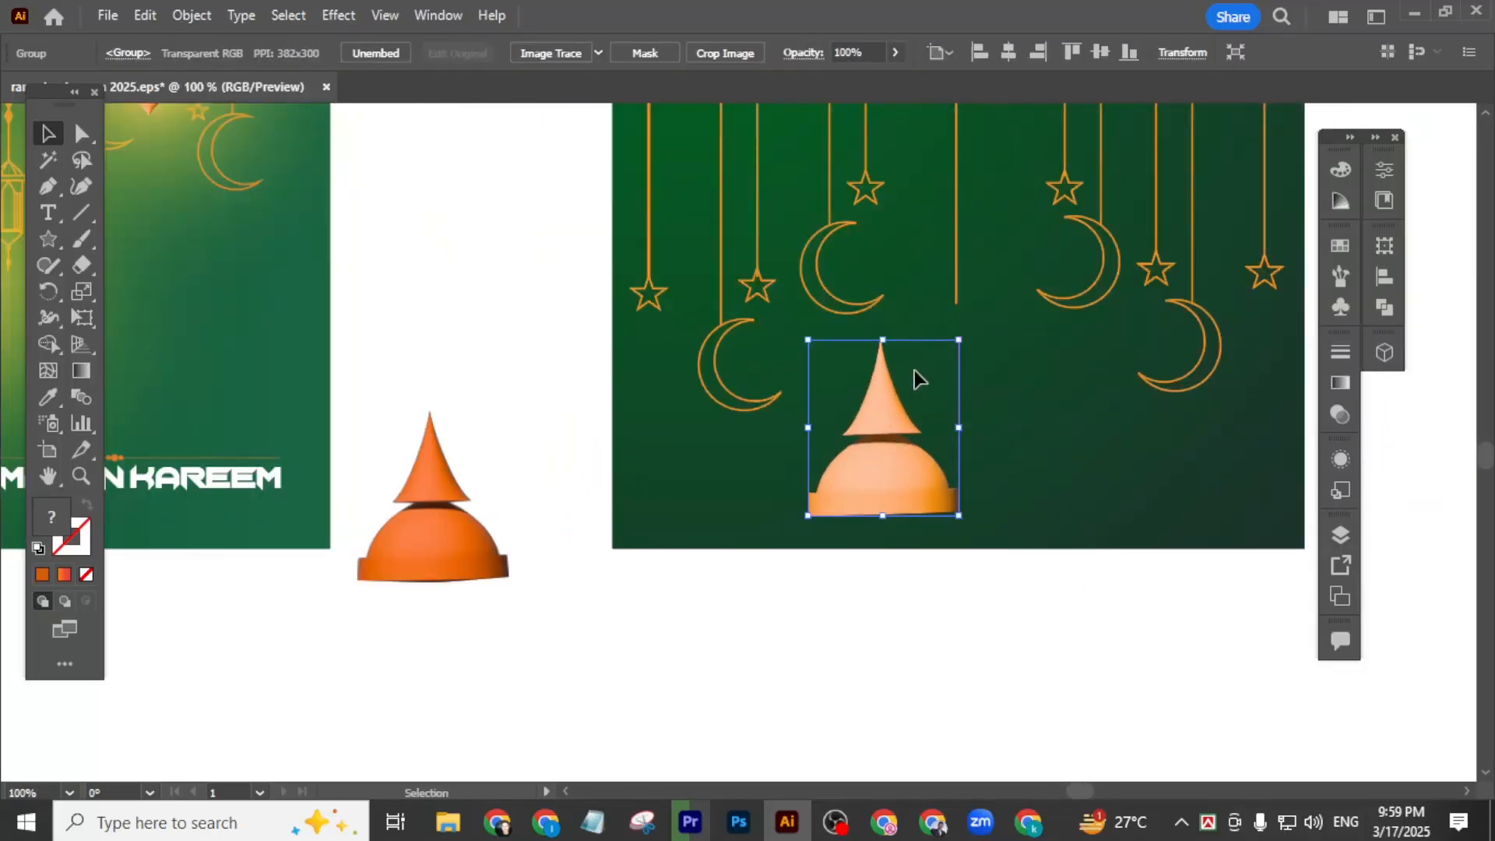
left_click_drag(883, 340, 888, 384)
left_click_drag(896, 467, 976, 389)
left_click(1063, 637)
- Scale the peach dome down further beneath the middle string
left_click(968, 429)
scroll(969, 428, "up", 1)
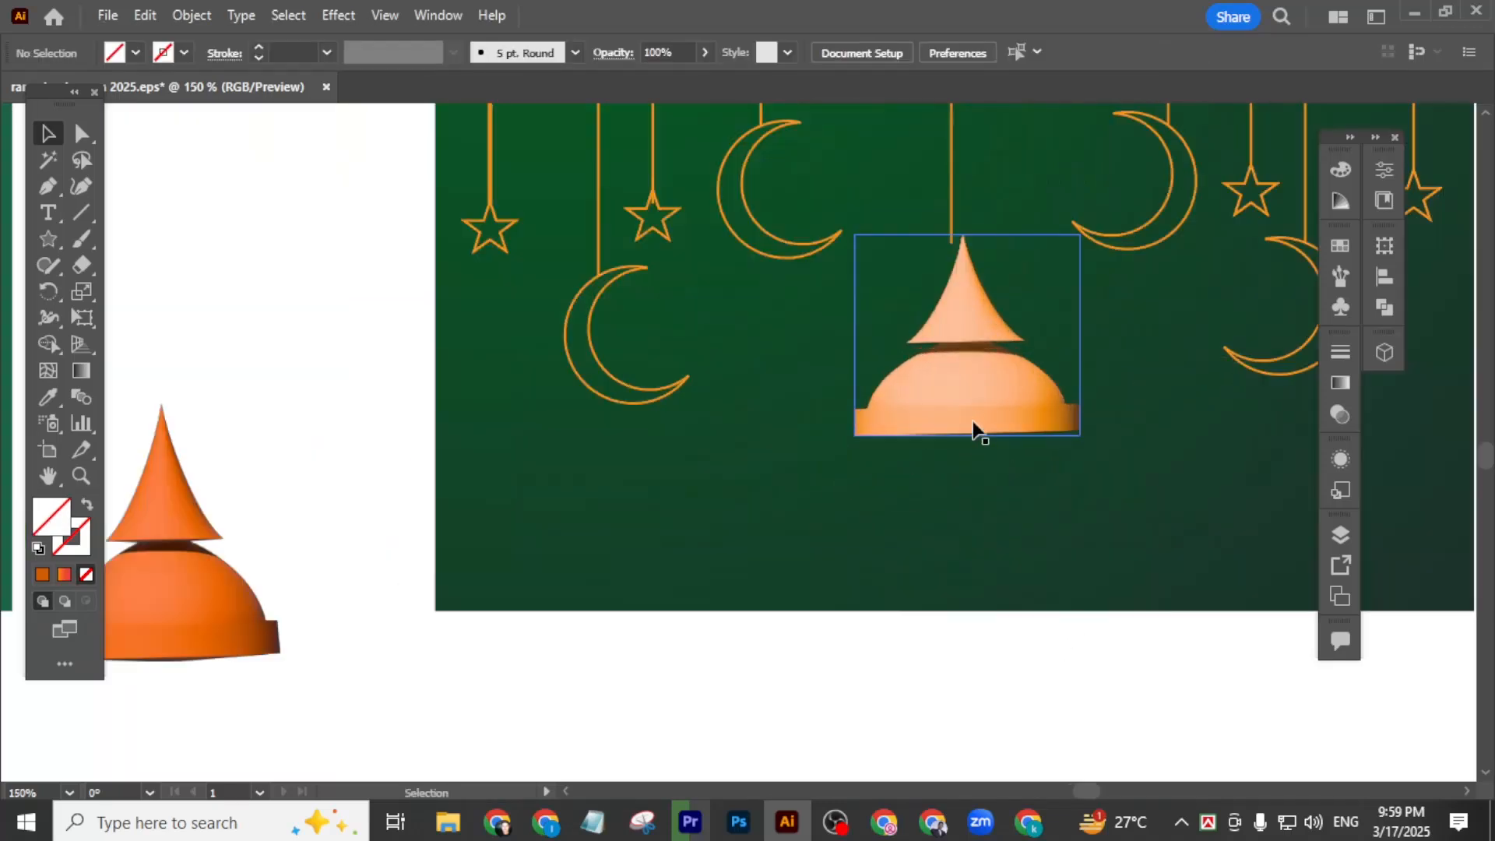
mouse_move(967, 434)
left_mouse_down()
mouse_move(964, 407)
mouse_move(991, 394)
mouse_move(978, 427)
left_mouse_up()
left_click(1004, 617)
- Shorten the middle hanging string by raising its lower anchor point to about Y 511 px
scroll(1041, 599, "down", 3)
scroll(1011, 498, "up", 1)
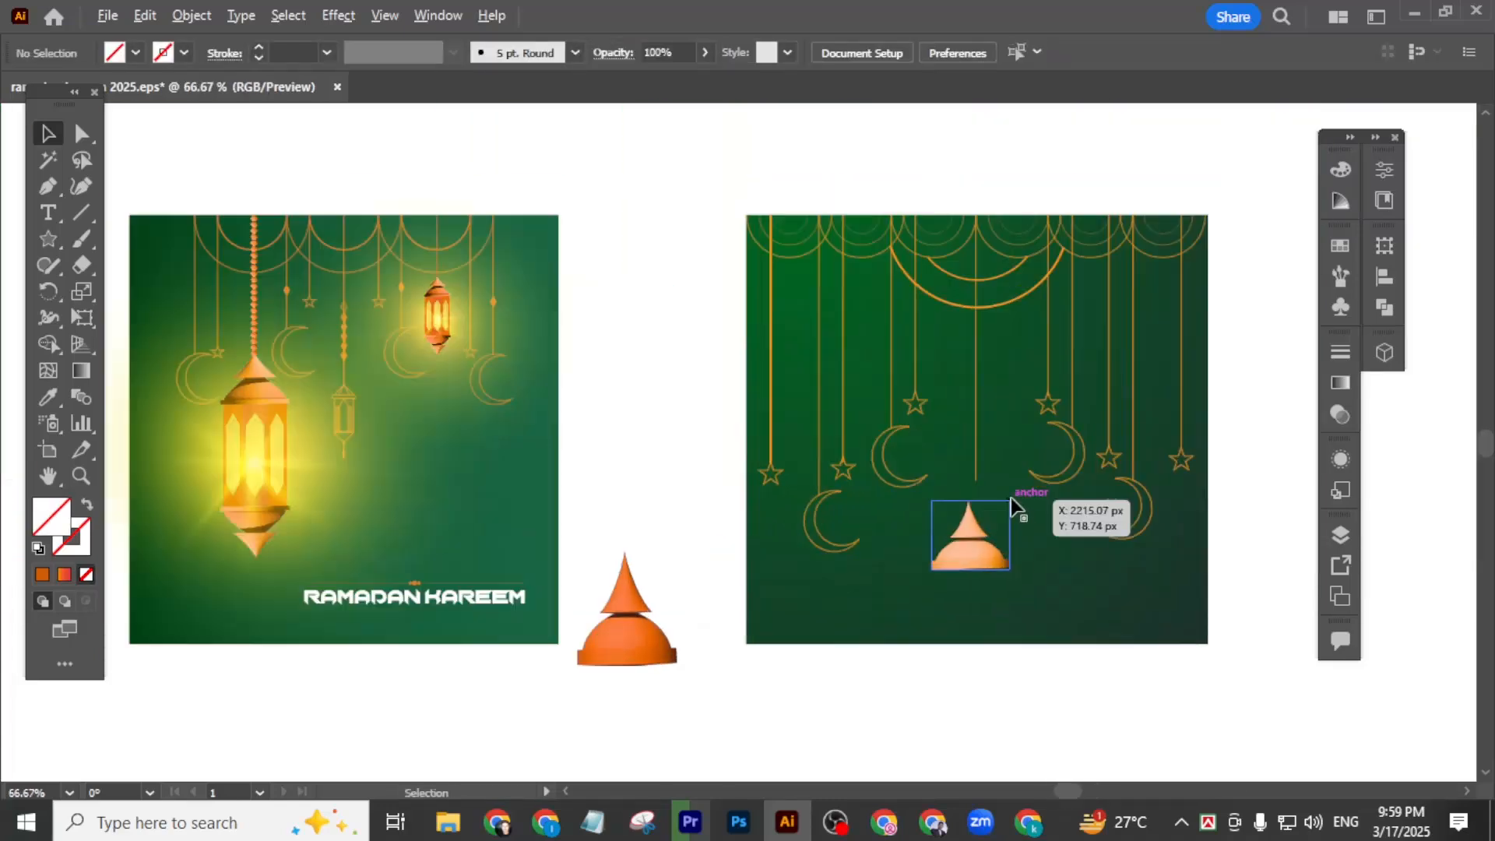
left_click(81, 133)
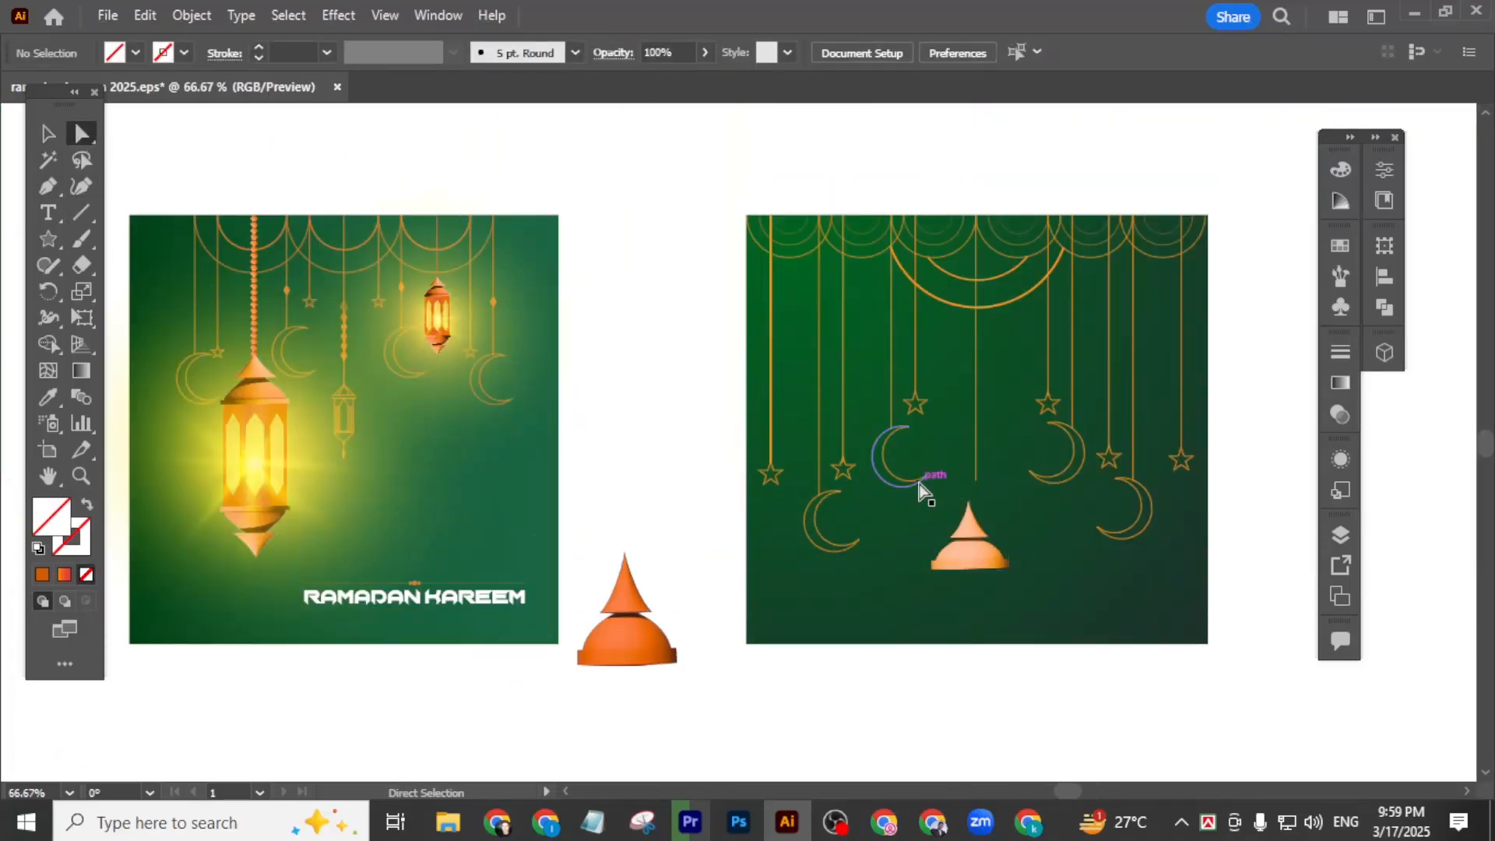
left_click(975, 480)
key("Up")
key("Up")
key("Up")
key("Up")
key("Up")
key("Up")
key("Up")
key("Up")
key("Up")
key("Up")
key("Up")
key("Up")
key("Up")
key("Up")
key("Up")
key("Up")
key("Up")
key("Up")
key("Up")
key("Up")
key("Up")
key("Up")
key("Up")
key("Up")
key("Up")
key("Up")
key("Up")
key("Up")
key("Up")
key("Up")
key("Up")
key("Up")
key("Up")
key("Up")
key("Up")
key("Up")
key("Up")
key("Up")
key("Up")
key("Up")
key("Up")
key("Up")
key("Up")
key("Up")
key("Up")
key("Up")
key("Up")
key("Up")
key("Up")
key("Up")
key("Up")
key("Up")
key("Up")
key("Up")
key("Up")
key("Up")
key("Up")
key("Up")
key("Up")
key("Up")
key("Up")
key("Up")
key("Up")
key("Up")
key("Up")
key("Up")
key("Up")
key("Up")
key("Up")
key("Up")
key("Up")
key("Up")
key("Up")
key("Up")
key("Up")
key("Up")
key("Up")
key("Up")
key("Up")
key("Up")
left_click(1066, 716)
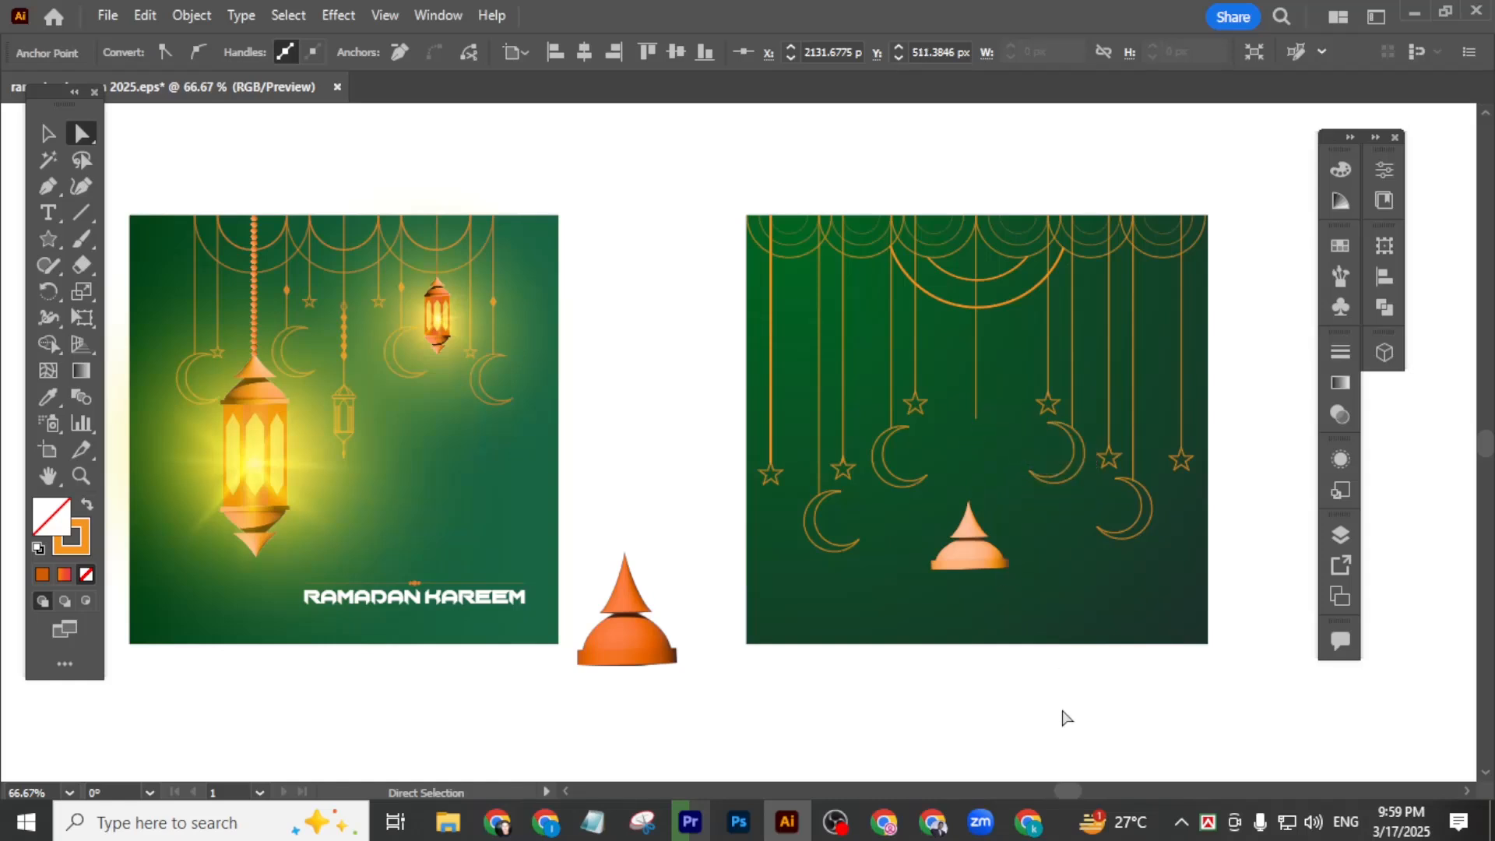
- Move the peach dome up so that it hangs from the end of the middle string
left_click_drag(978, 562, 986, 473)
left_click(1045, 701)
scroll(1002, 475, "up", 2)
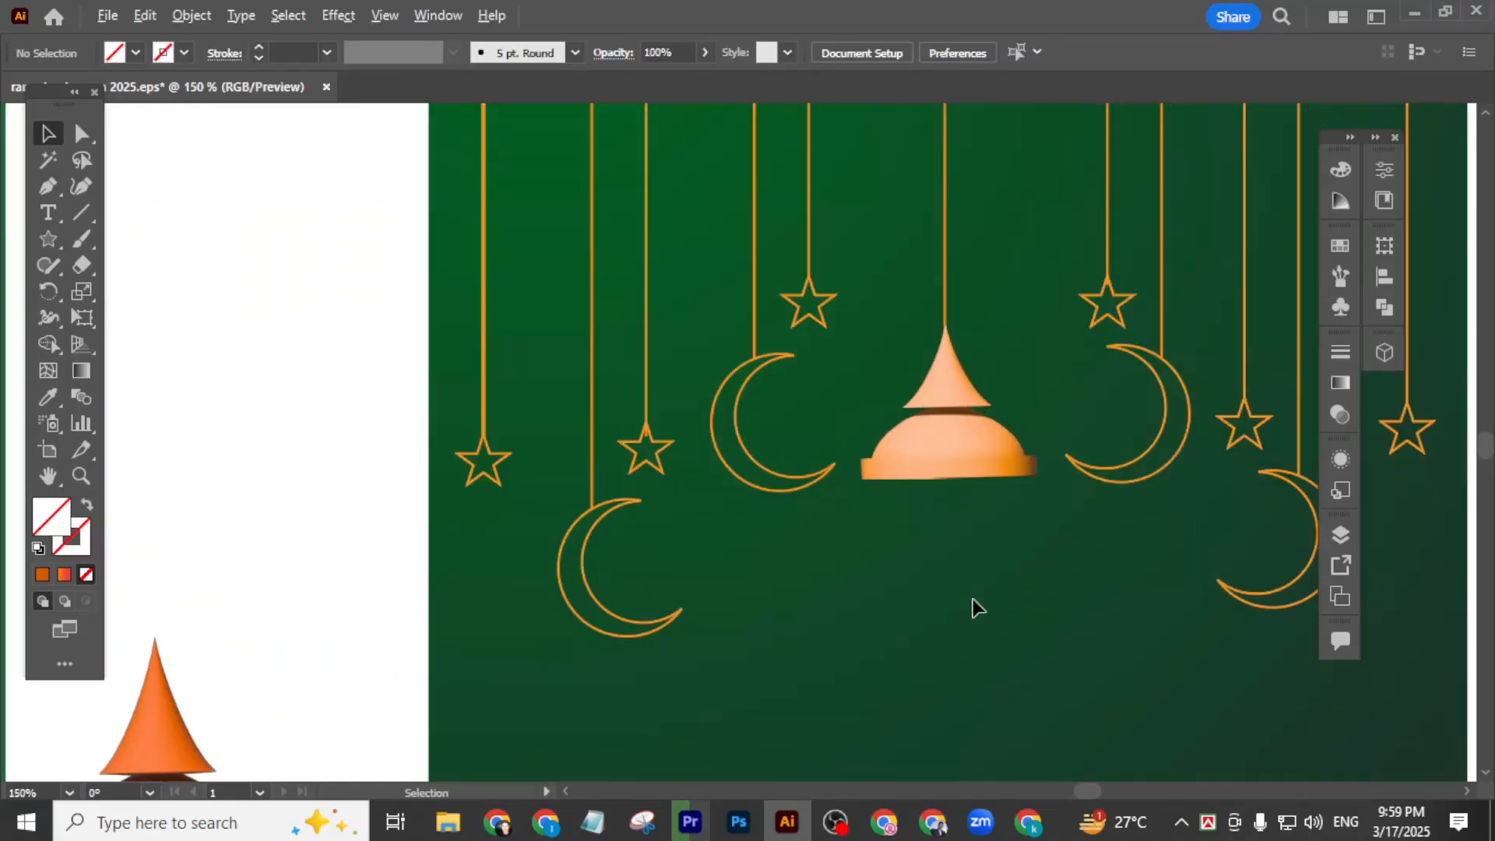
scroll(973, 600, "down", 2)
scroll(1045, 573, "right", 1)
scroll(995, 581, "up", 3)
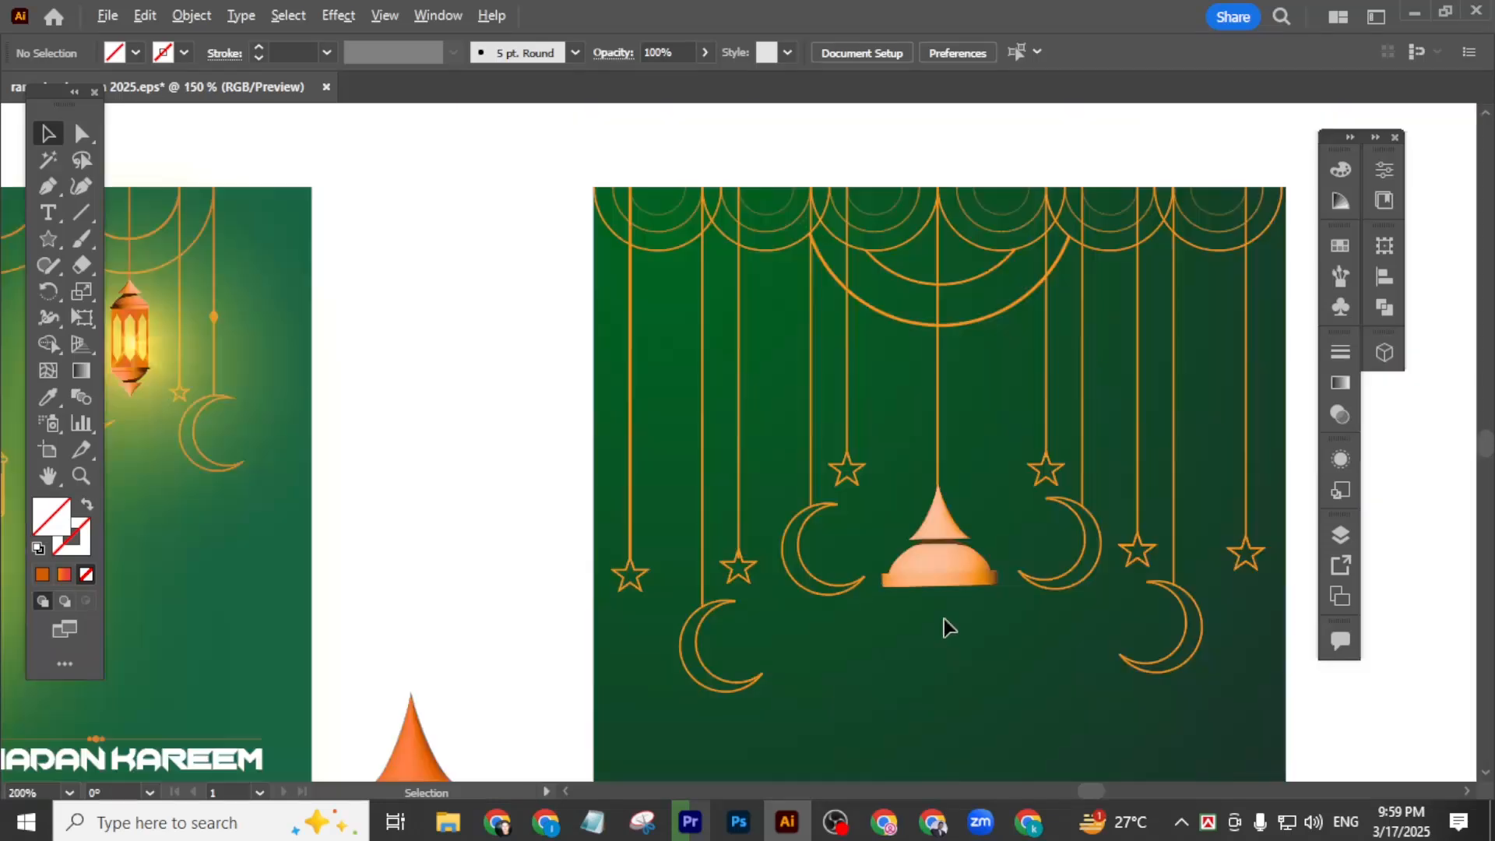
- Move the spare dark orange dome away from the space between the two posters
scroll(943, 618, "down", 3)
left_click_drag(685, 736, 471, 274)
left_click(714, 398)
- Narrow the peach dome slightly and realign its tip with the end of the middle string
scroll(901, 583, "up", 5)
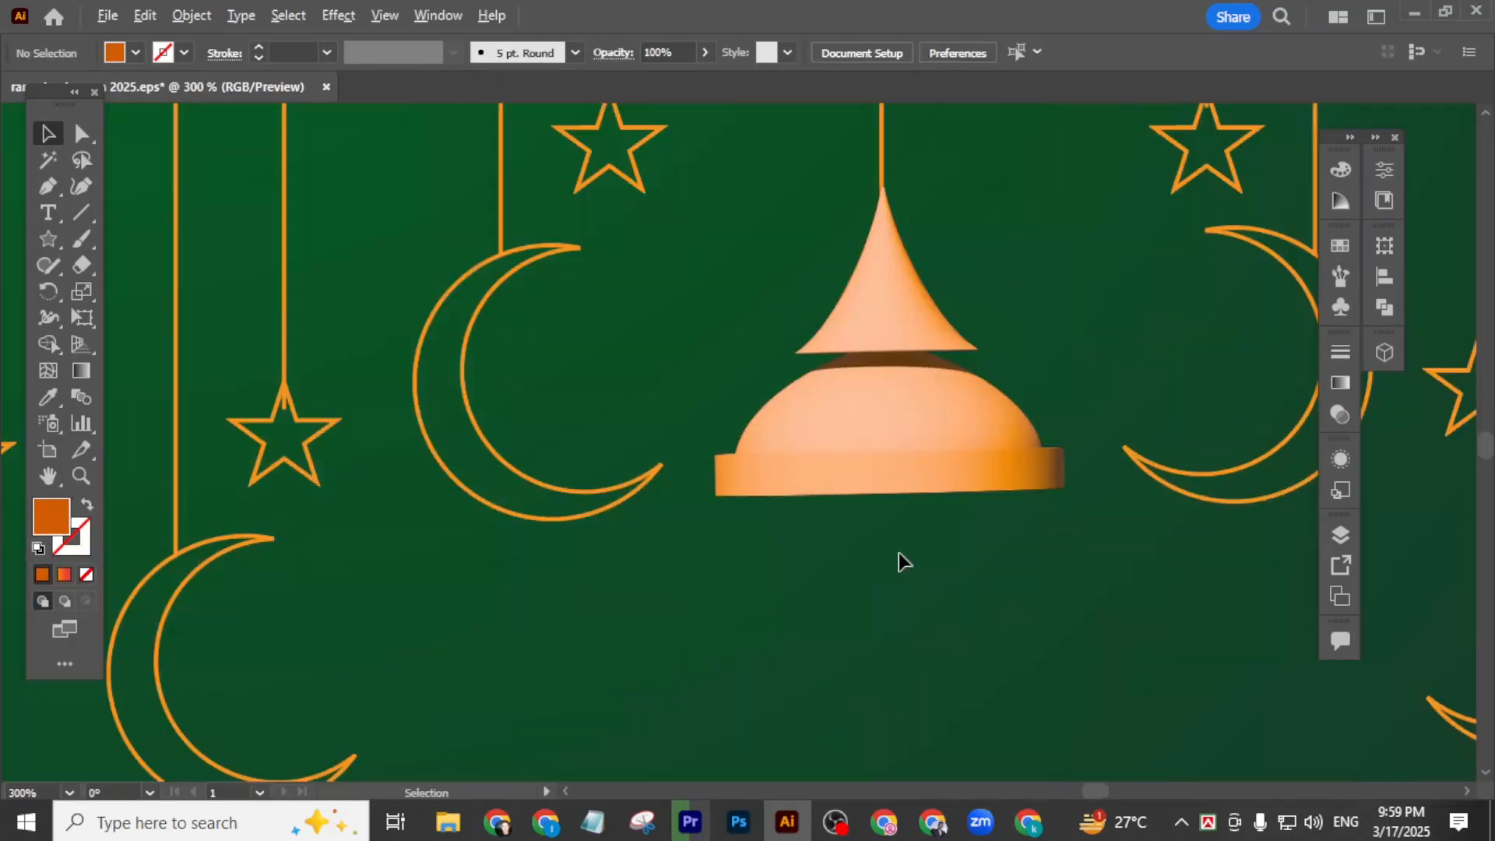
left_click(897, 495)
left_click_drag(1063, 340, 1056, 345)
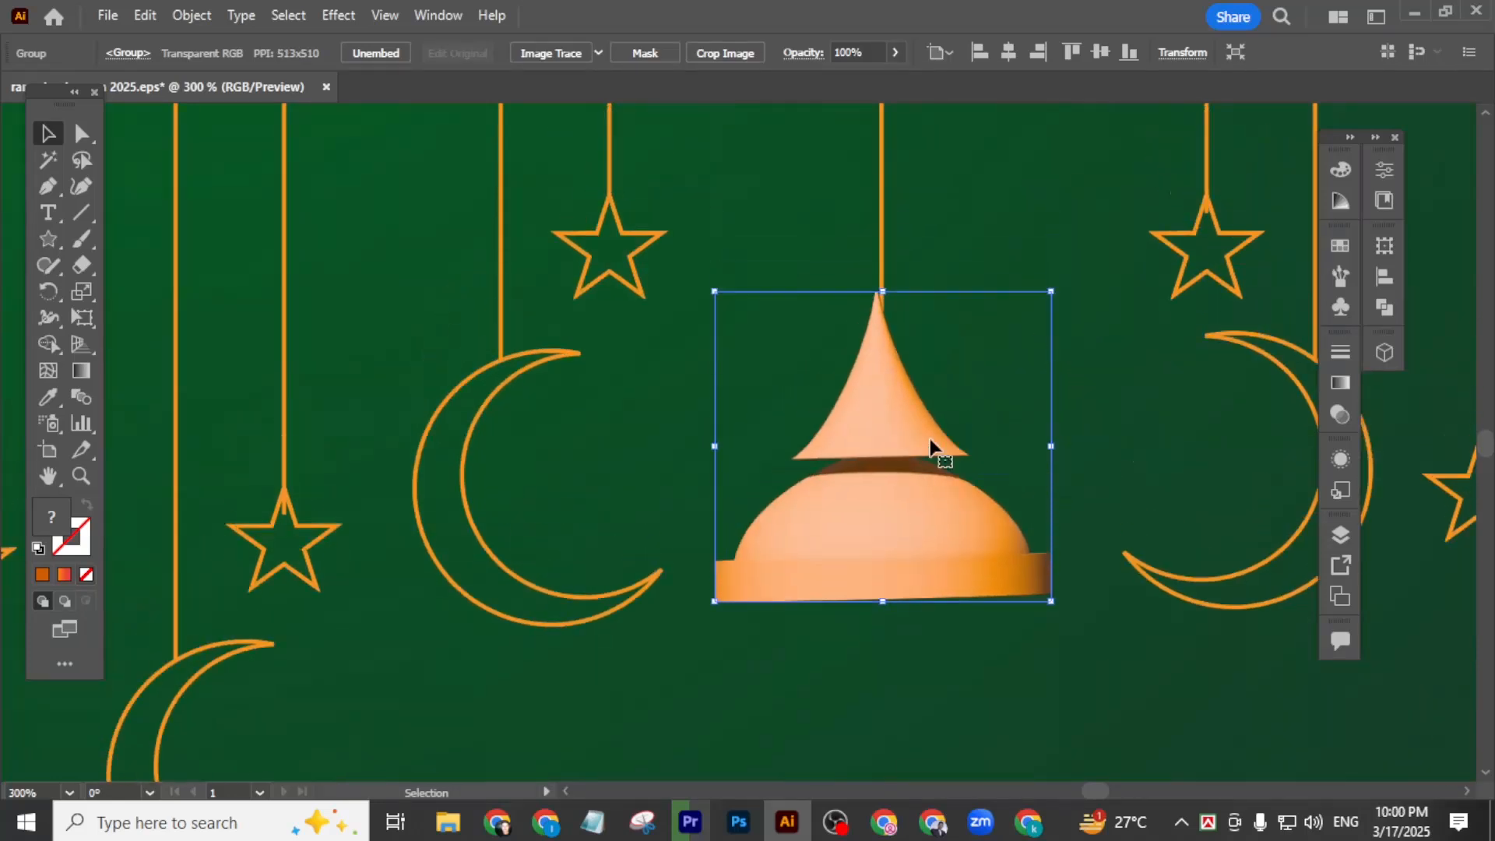
scroll(894, 379, "up", 2)
left_click_drag(897, 379, 907, 382)
left_click(1101, 363)
- Draw a tall dark orange rectangle without a stroke on the blank canvas above the green poster
scroll(1103, 420, "down", 4)
scroll(1090, 581, "up", 1)
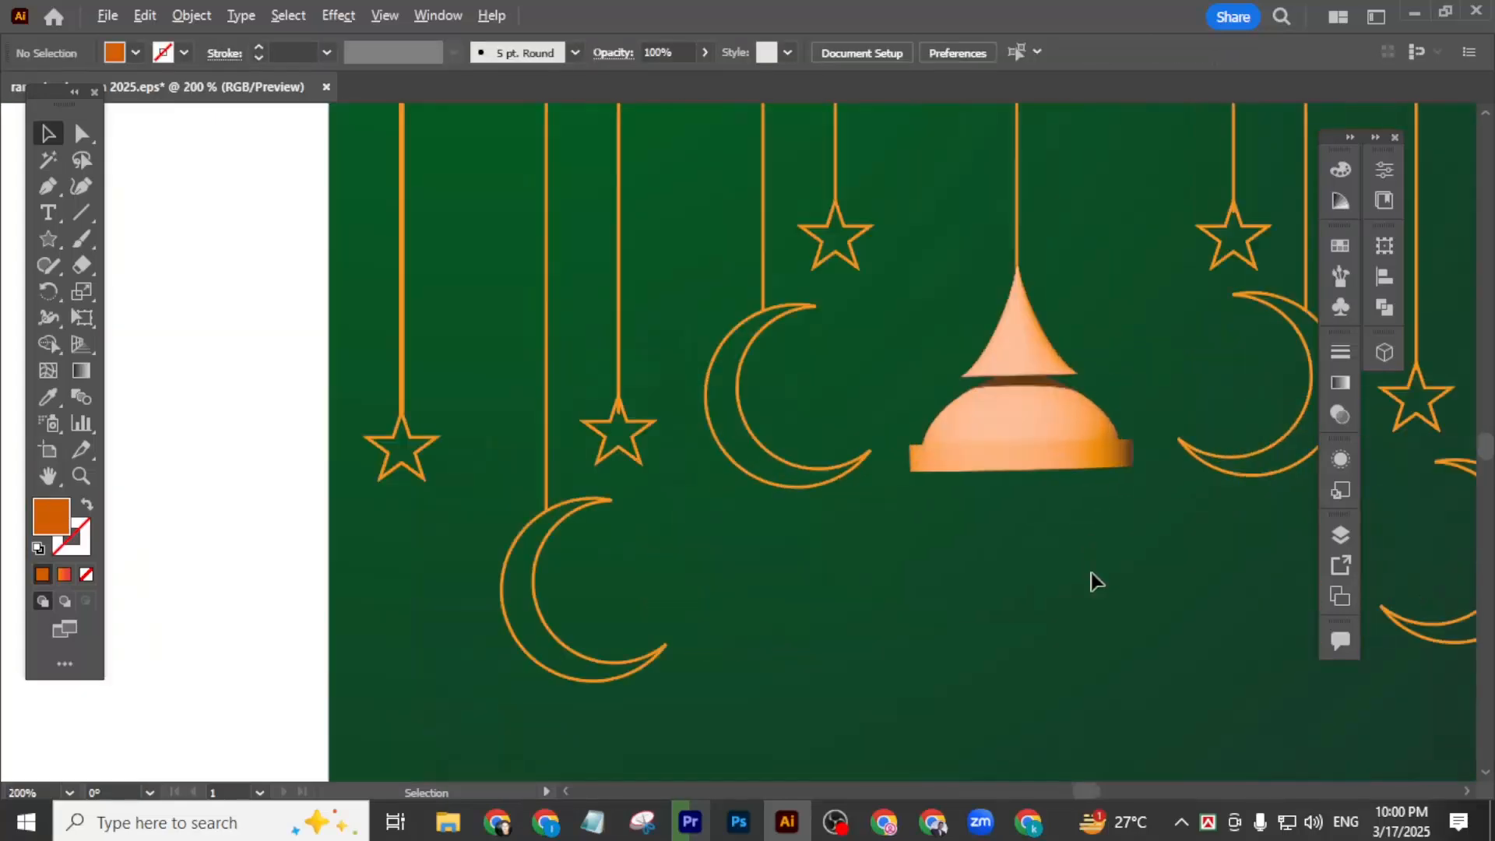
left_click_drag(1141, 490, 1051, 494)
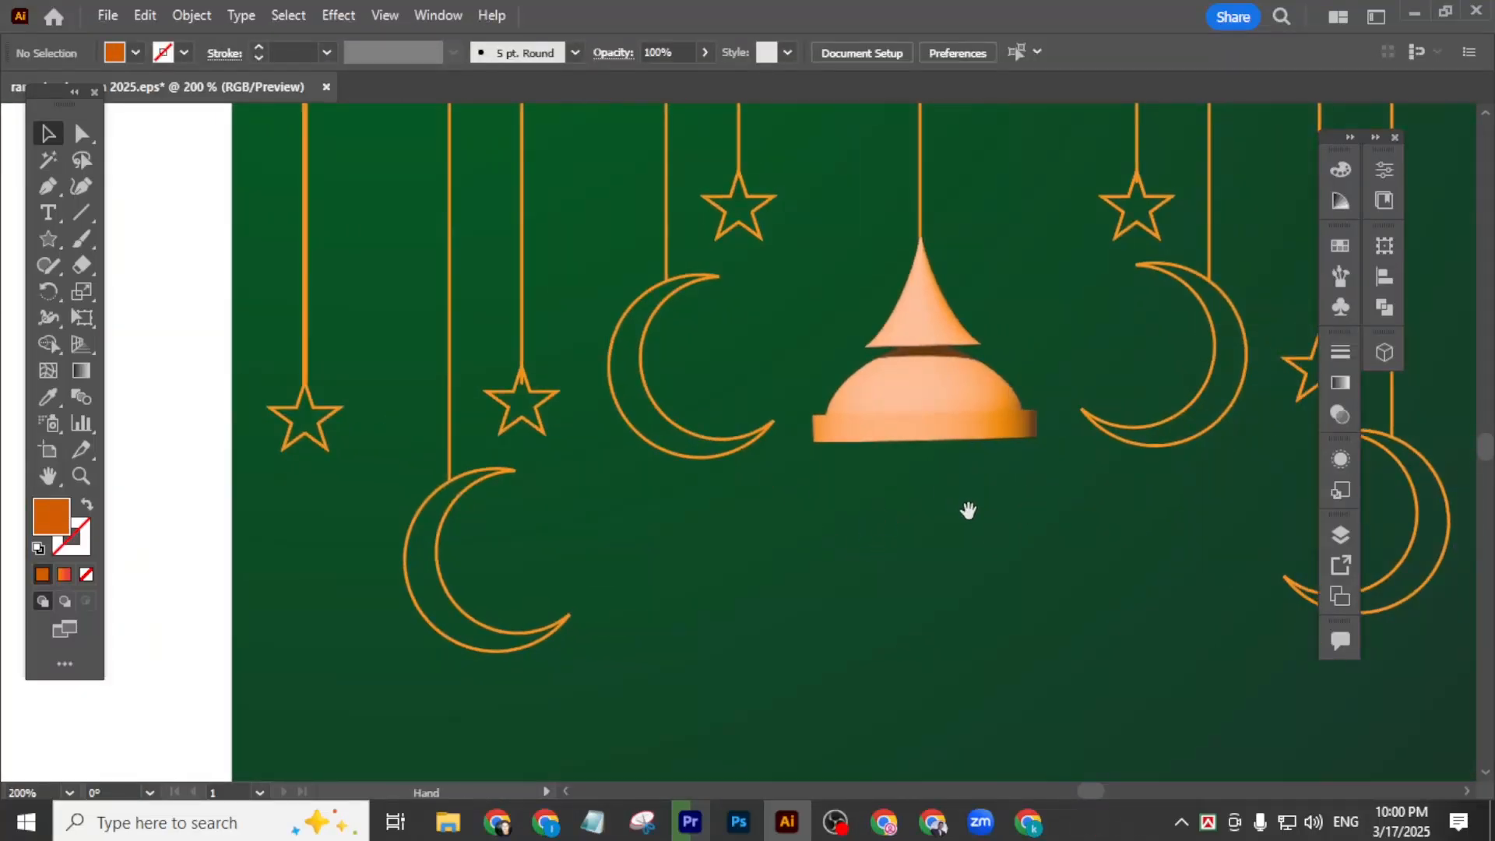
left_click_drag(965, 511, 930, 483)
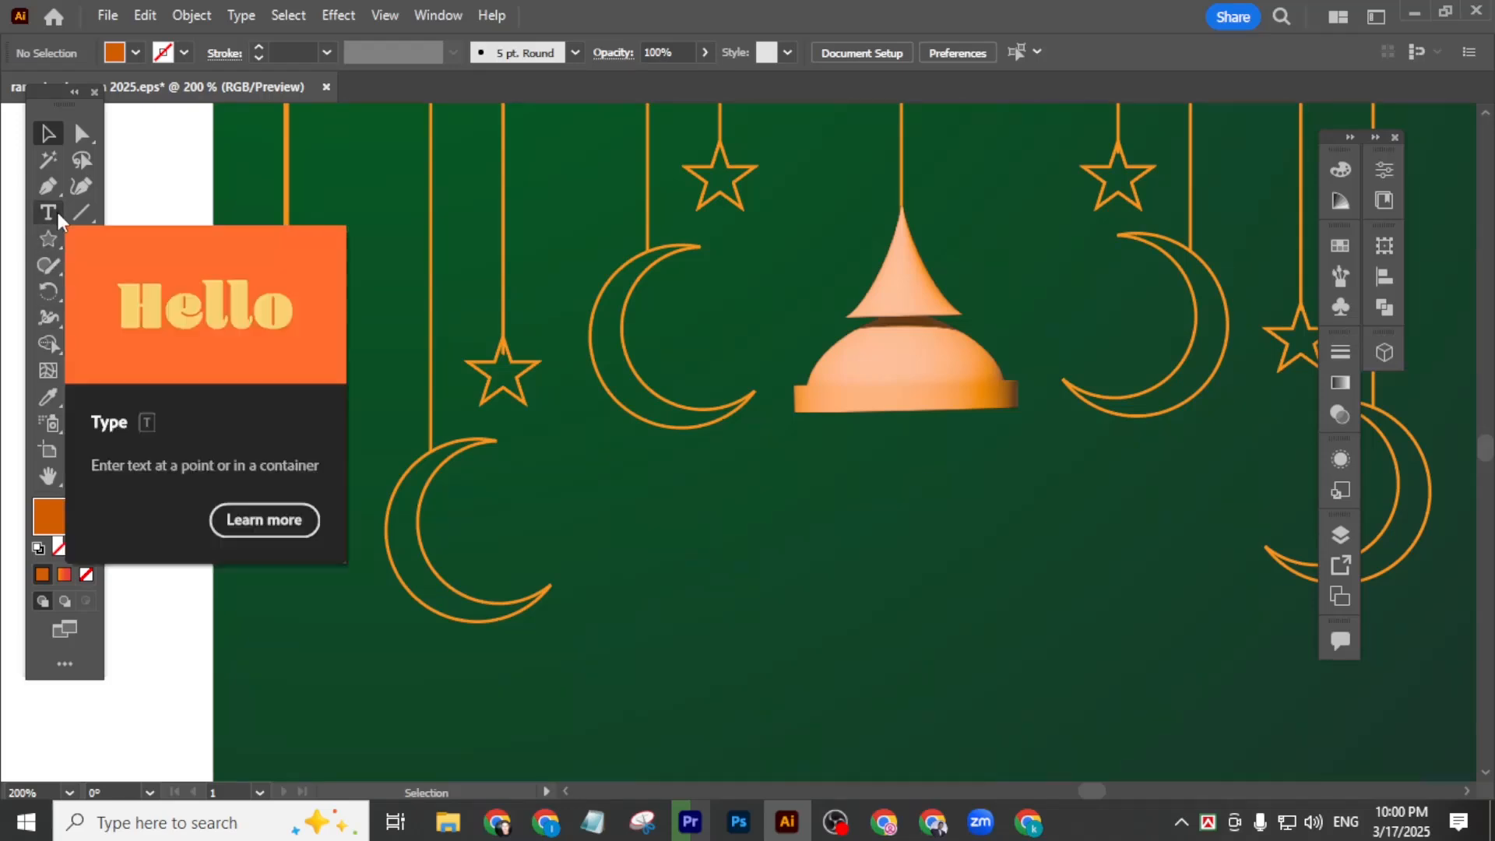
left_click(48, 239)
left_click_drag(46, 233, 128, 249)
left_click(128, 249)
key("ctrl+minus")
key("ctrl+minus")
key("ctrl+minus")
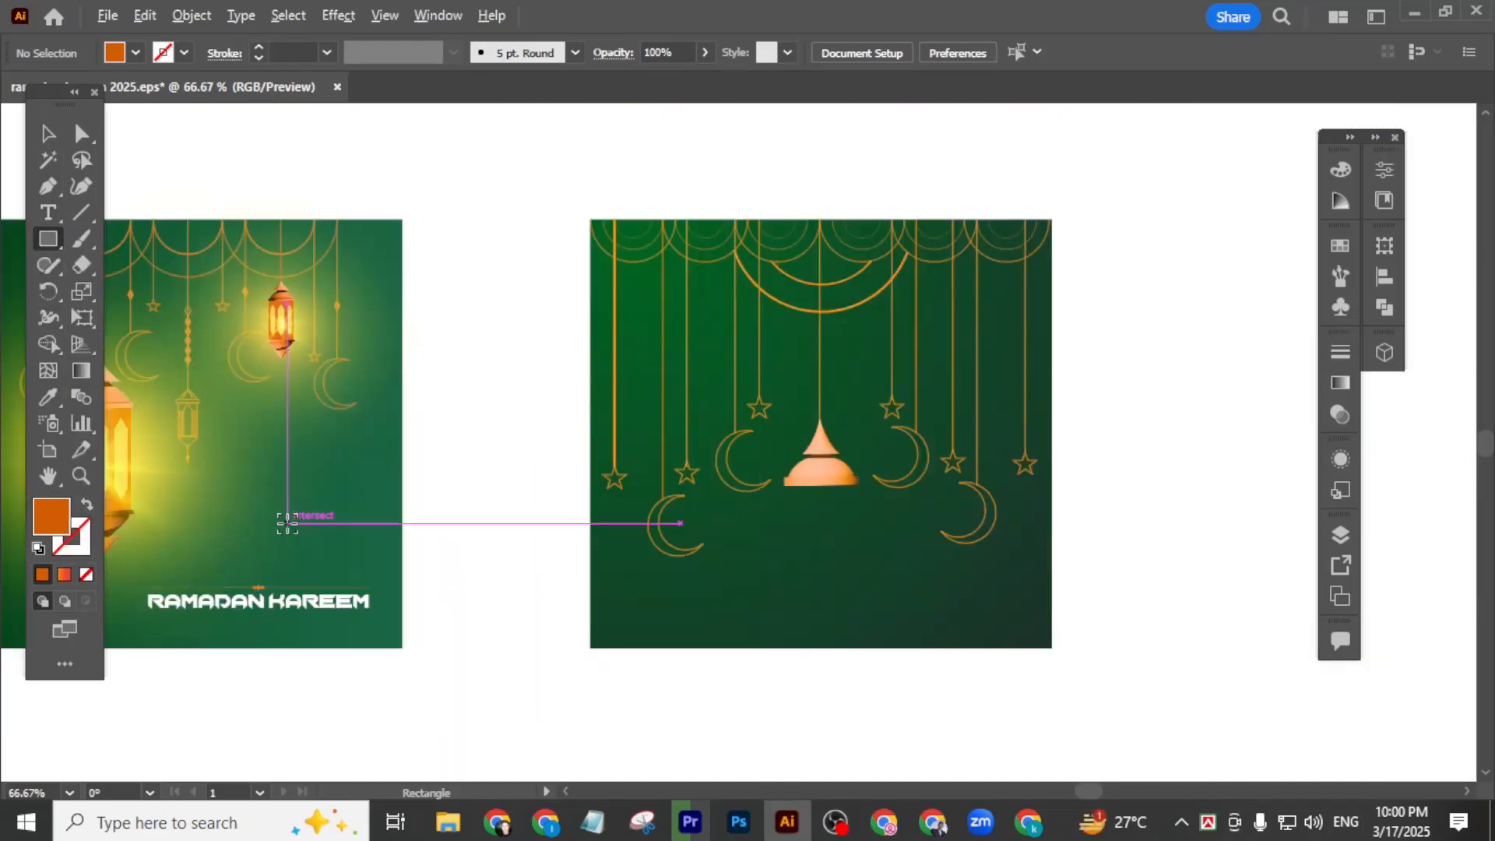
scroll(284, 517, "down", 1)
scroll(550, 474, "up", 2)
scroll(693, 266, "up", 3)
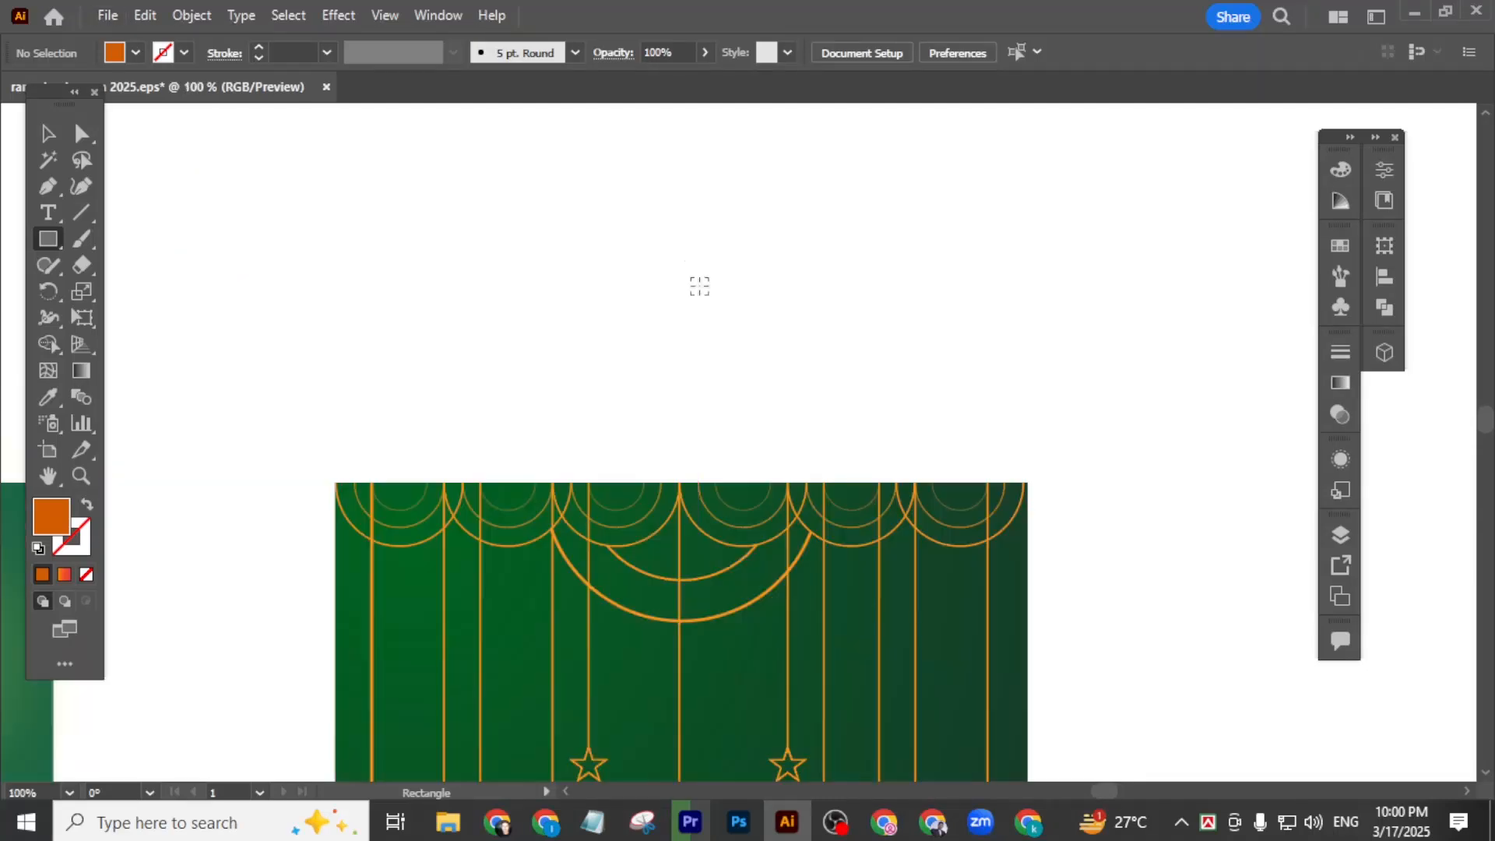
left_click_drag(661, 229, 788, 577)
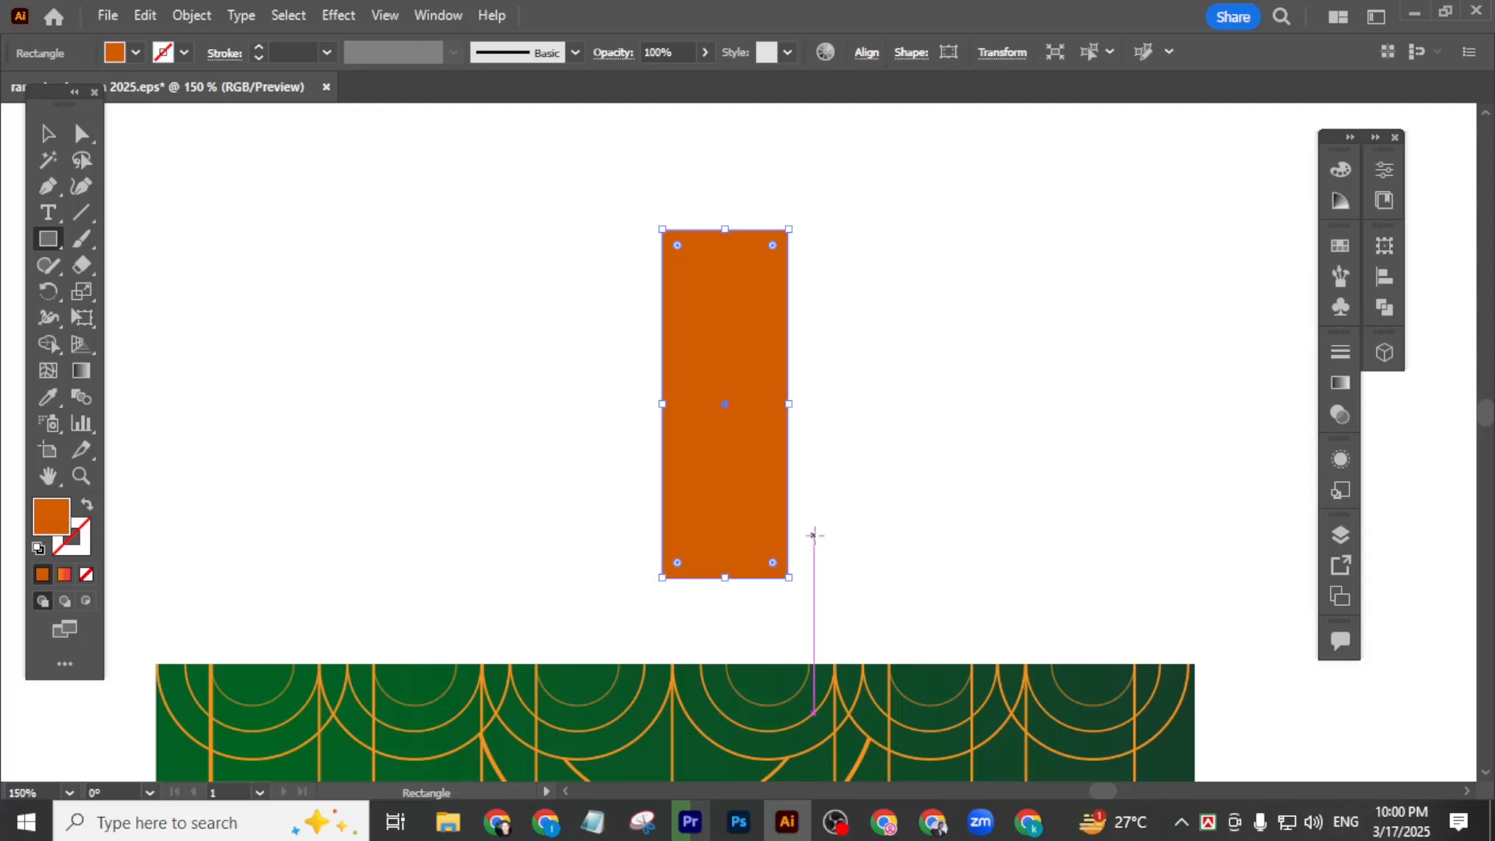
left_click(56, 143)
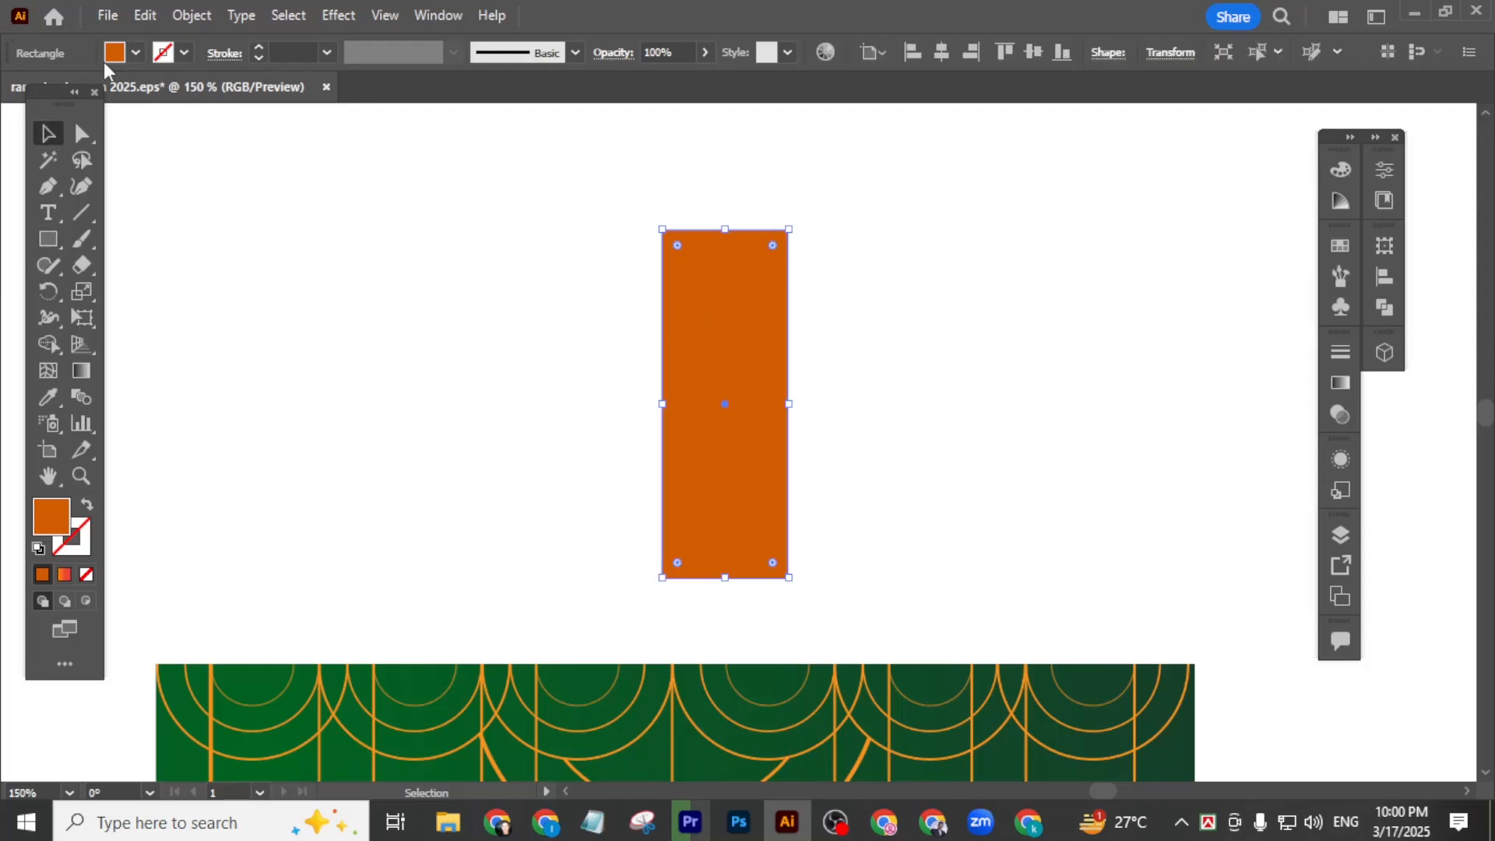
- Create an outward offset copy of the dark orange rectangle at 18 px with miter joins
left_click(184, 18)
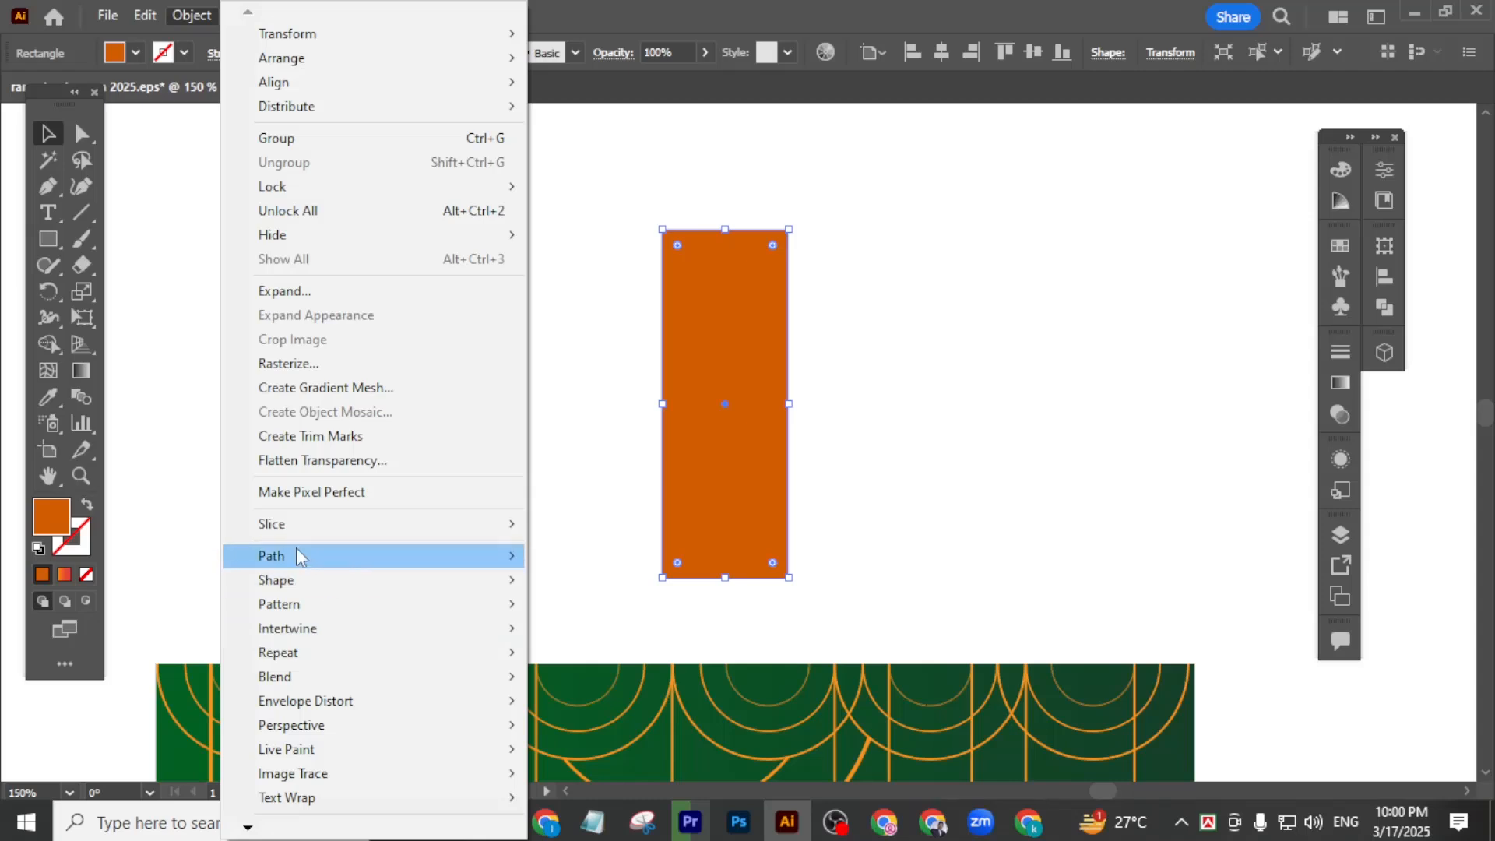
mouse_move(296, 553)
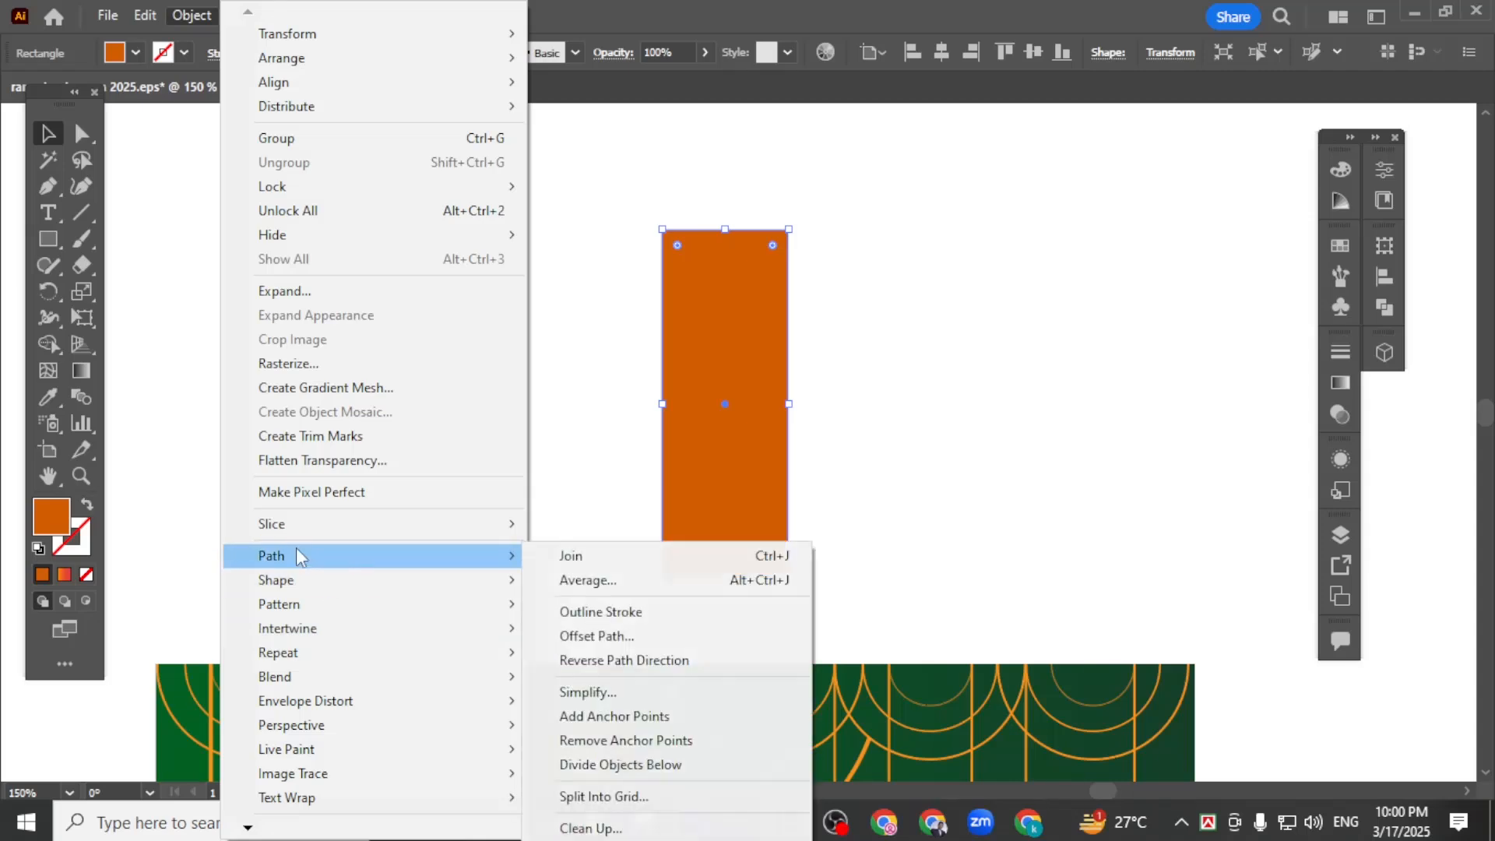
left_click(639, 646)
key("Up")
key("Up")
key("Up")
key("Up")
key("Up")
key("Up")
key("Up")
key("Up")
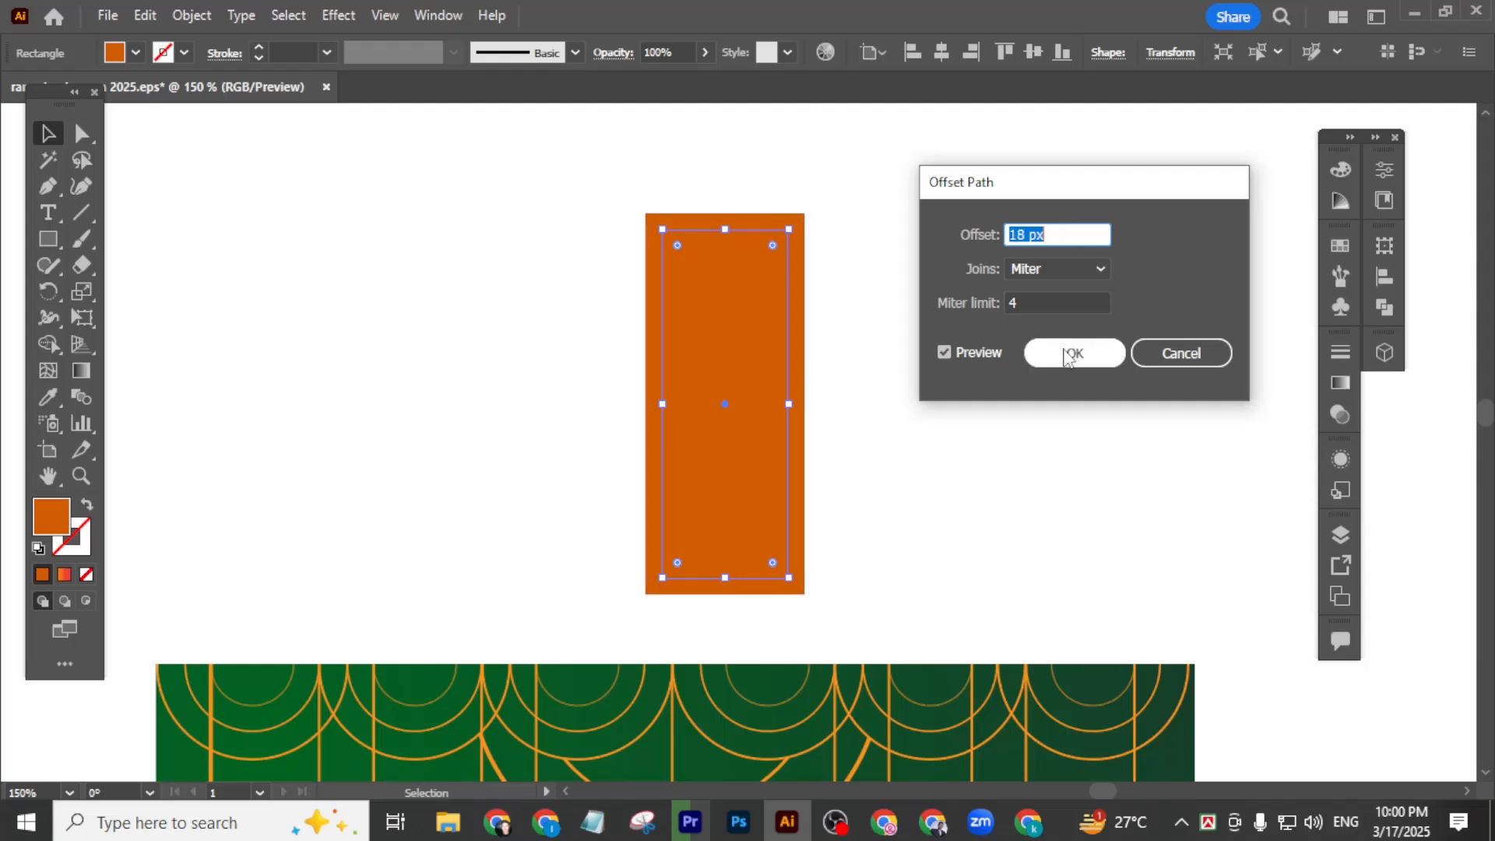
left_click(1077, 358)
left_click(1051, 474)
- Recolor the inner rectangle golden yellow, D19200
left_click(718, 294)
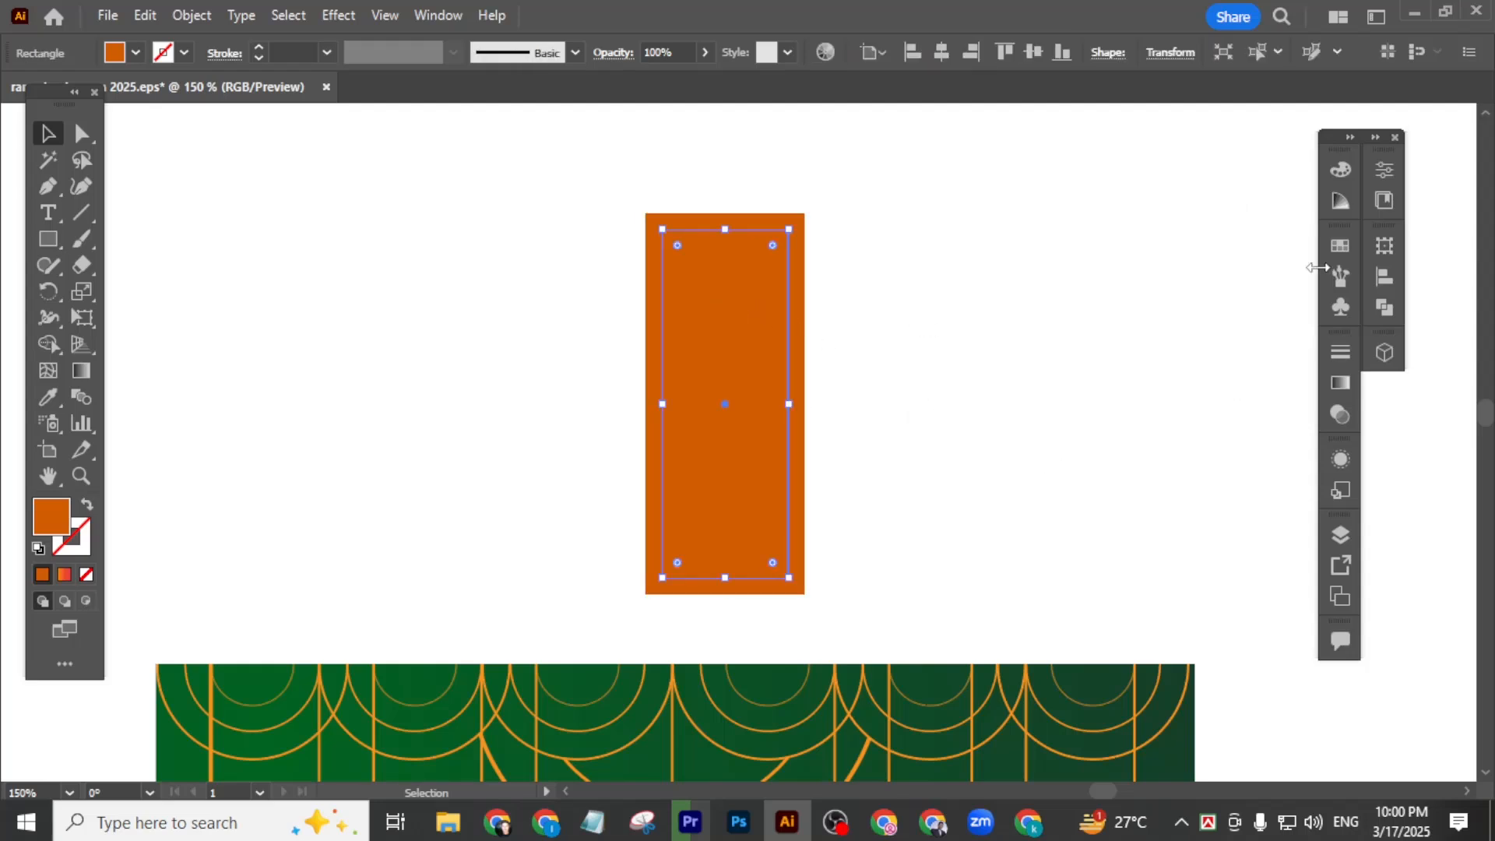
left_click(1349, 168)
left_click(1195, 233)
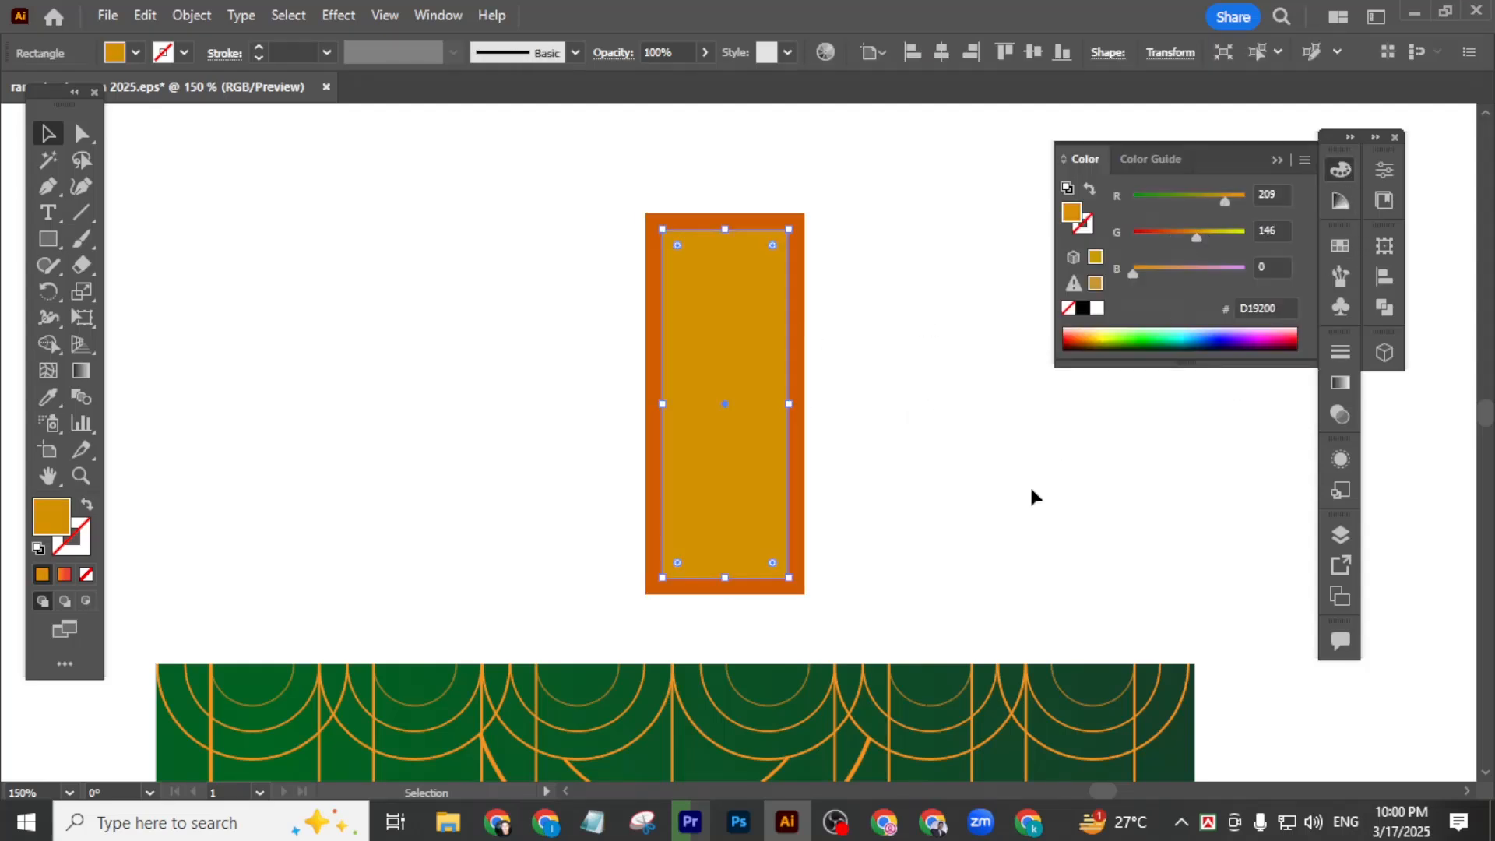
left_click(987, 545)
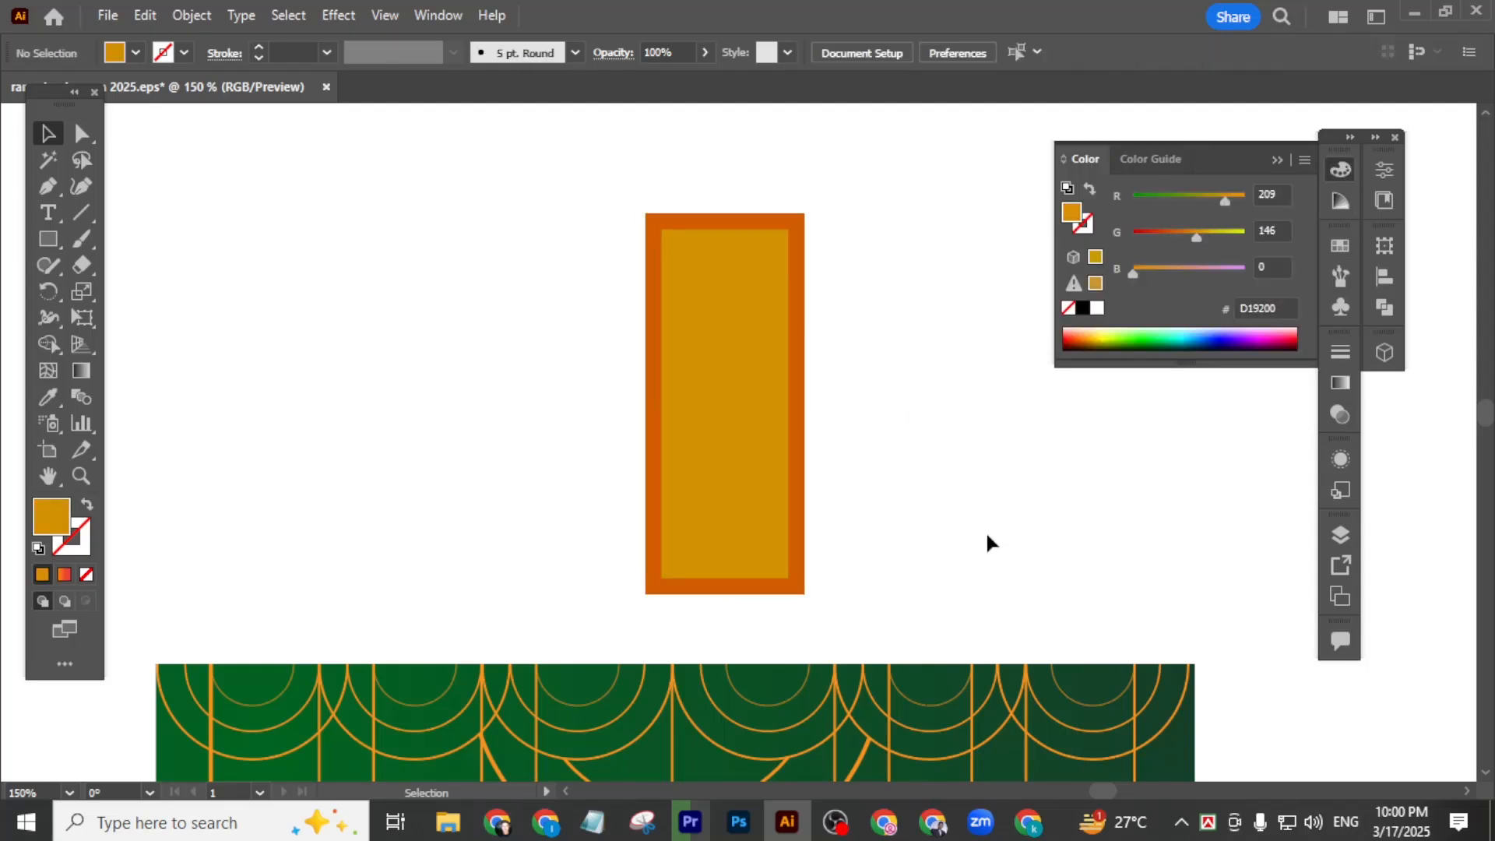
- Narrow the golden inner rectangle symmetrically so the orange borders at its sides become wider
left_click(724, 325)
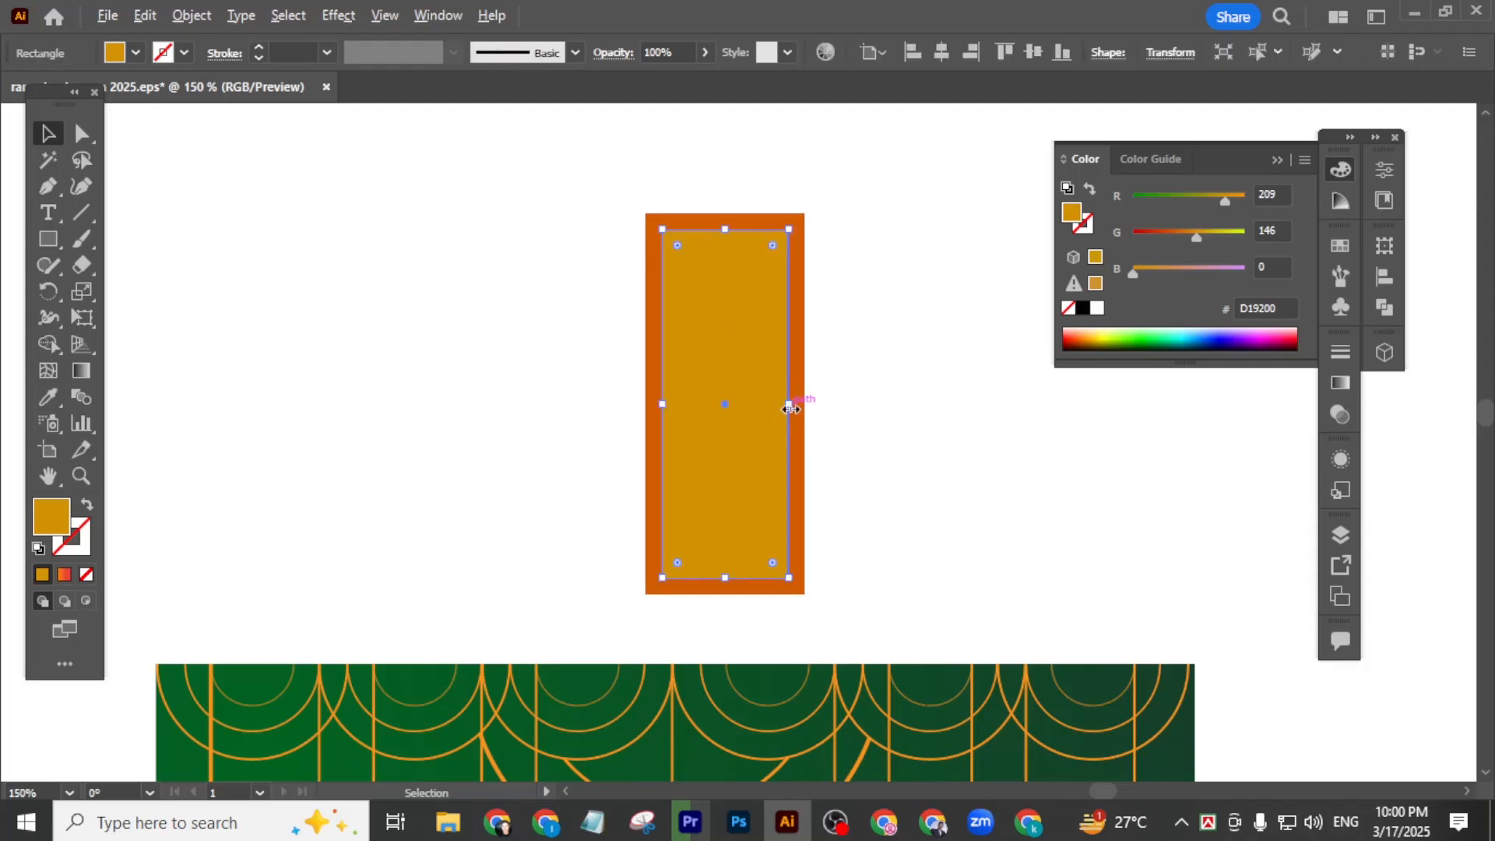
left_click_drag(790, 409, 779, 409)
left_click(956, 408)
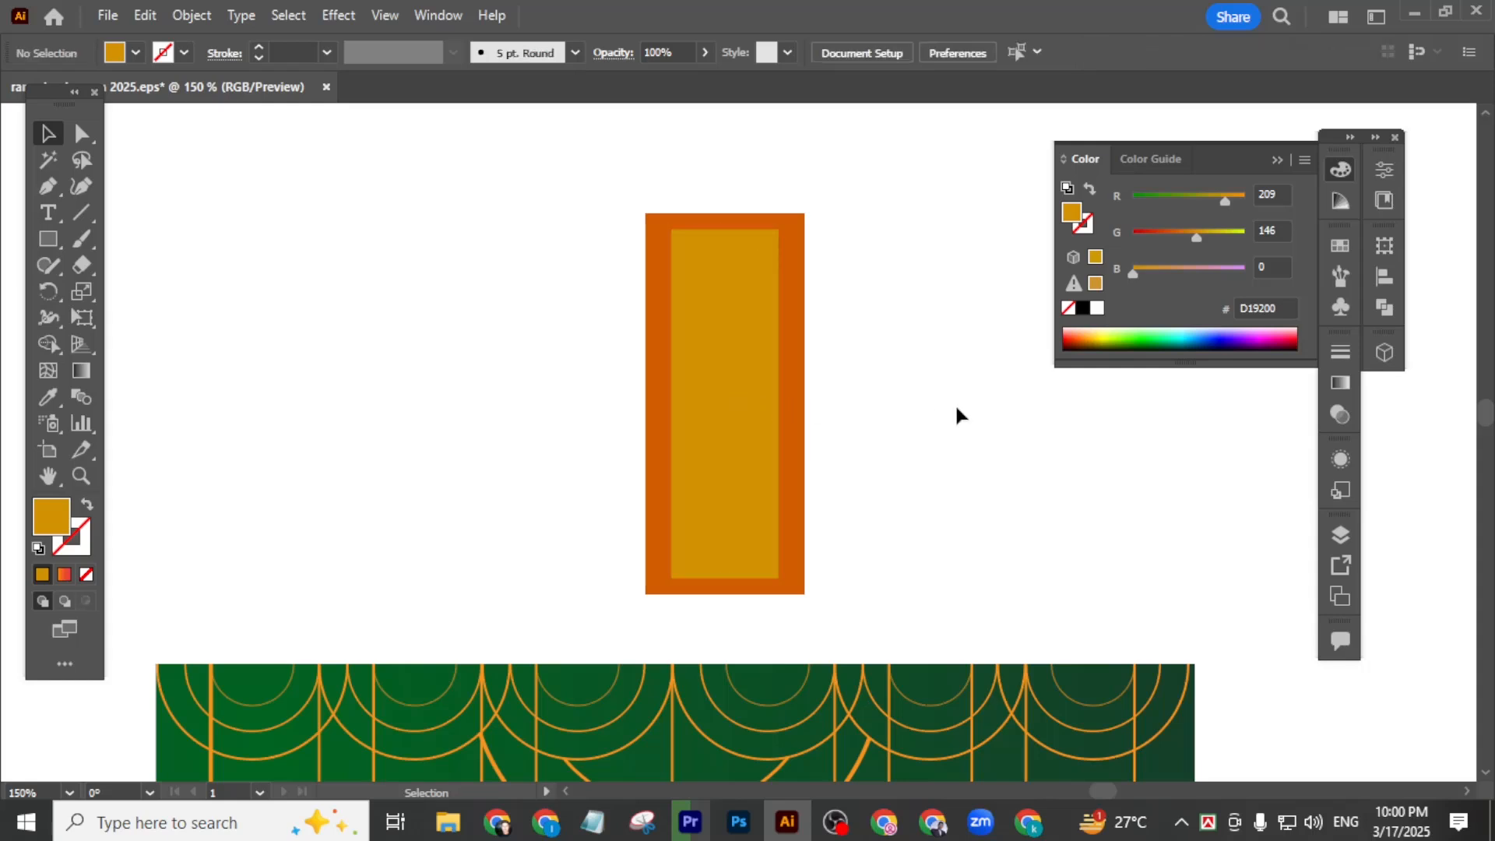
left_click(1340, 170)
- Draw a small square on the blank canvas beside the rectangles and fill it white
left_click(43, 237)
left_click_drag(397, 308, 439, 351)
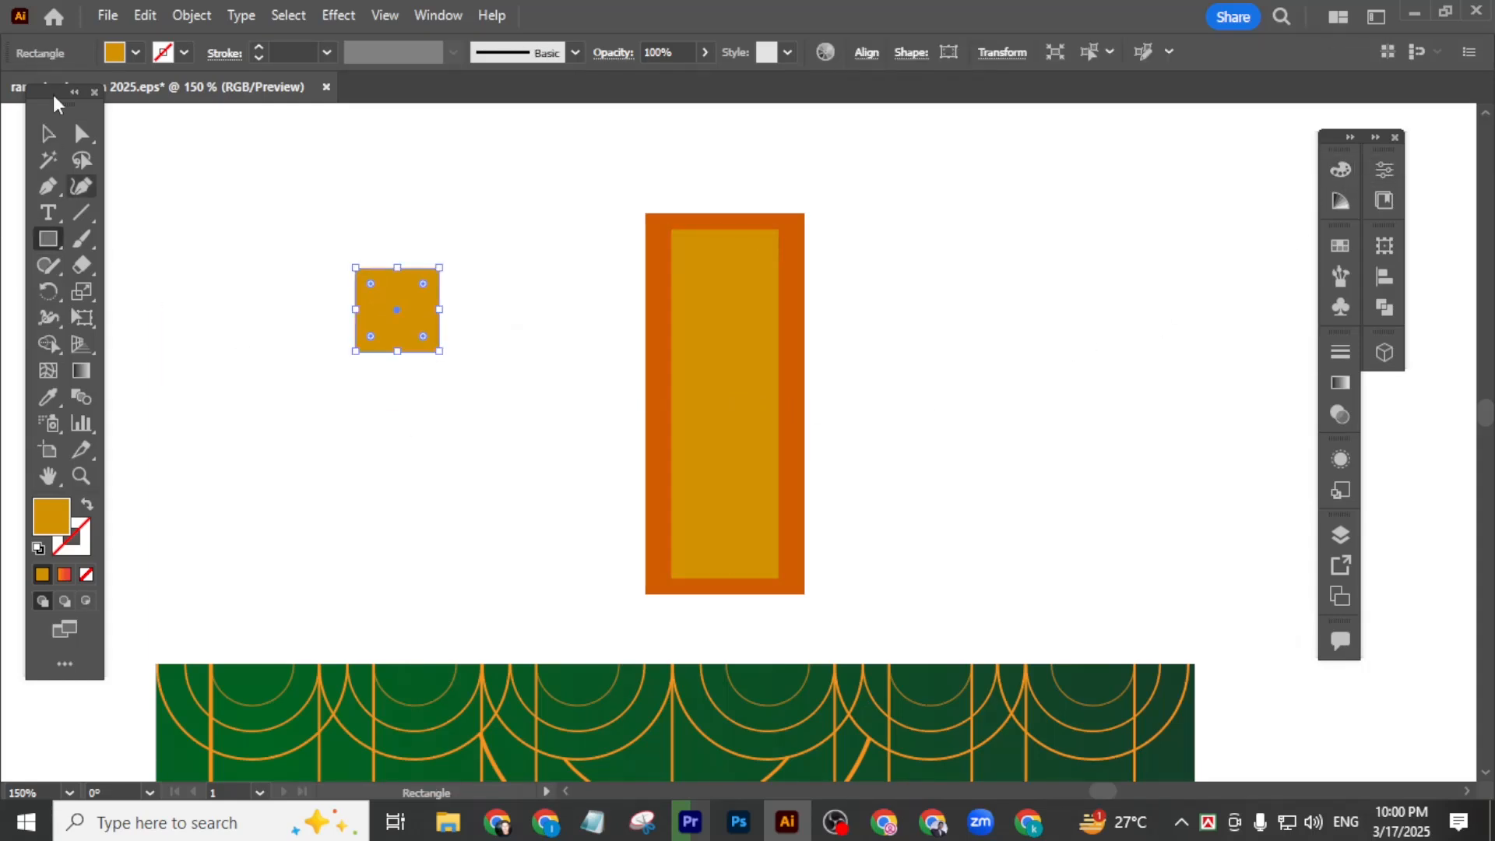
left_click(131, 52)
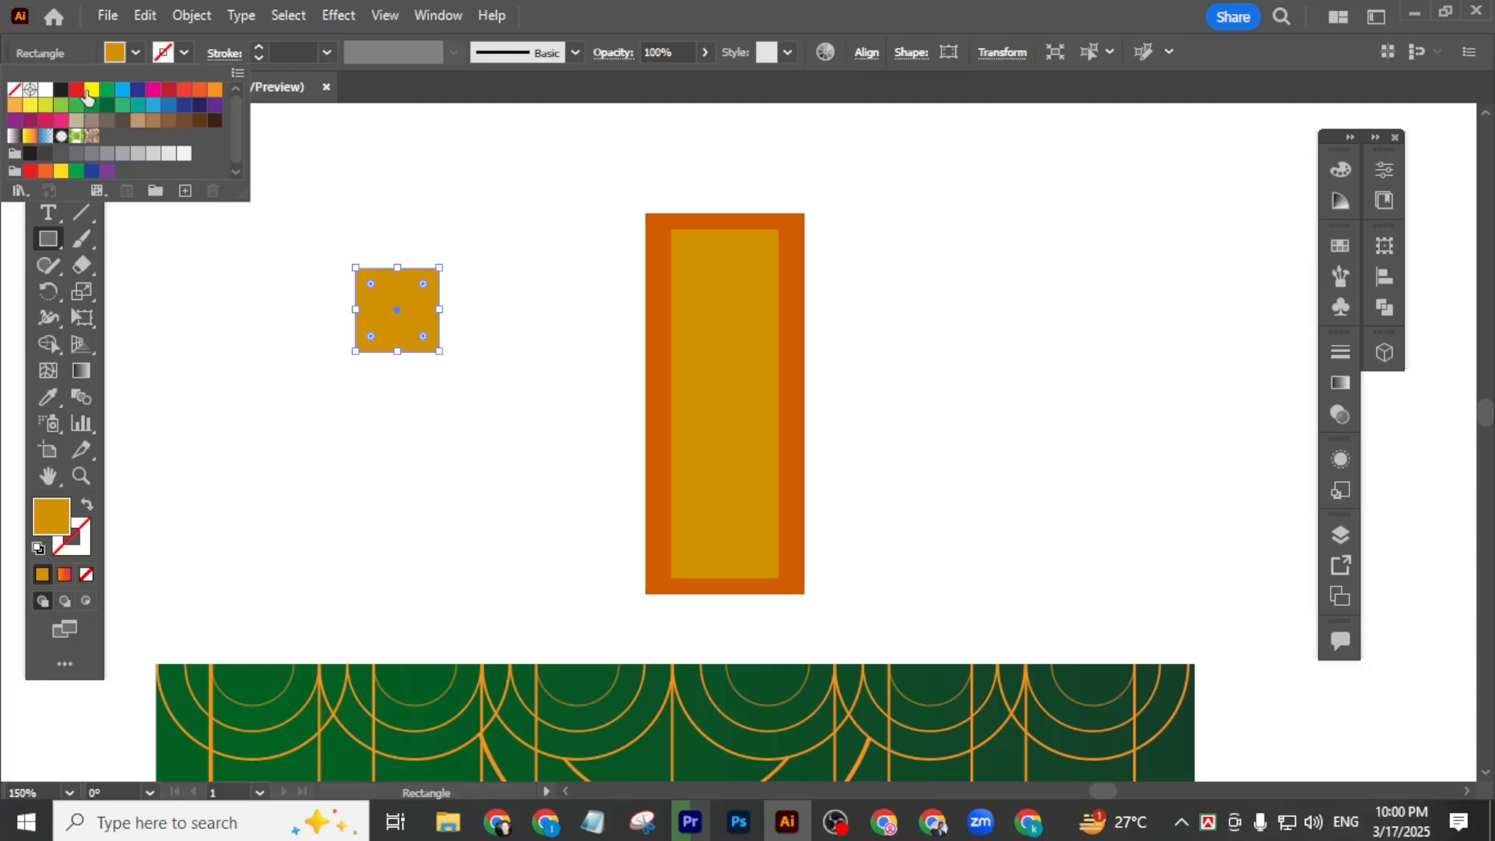
left_click(44, 90)
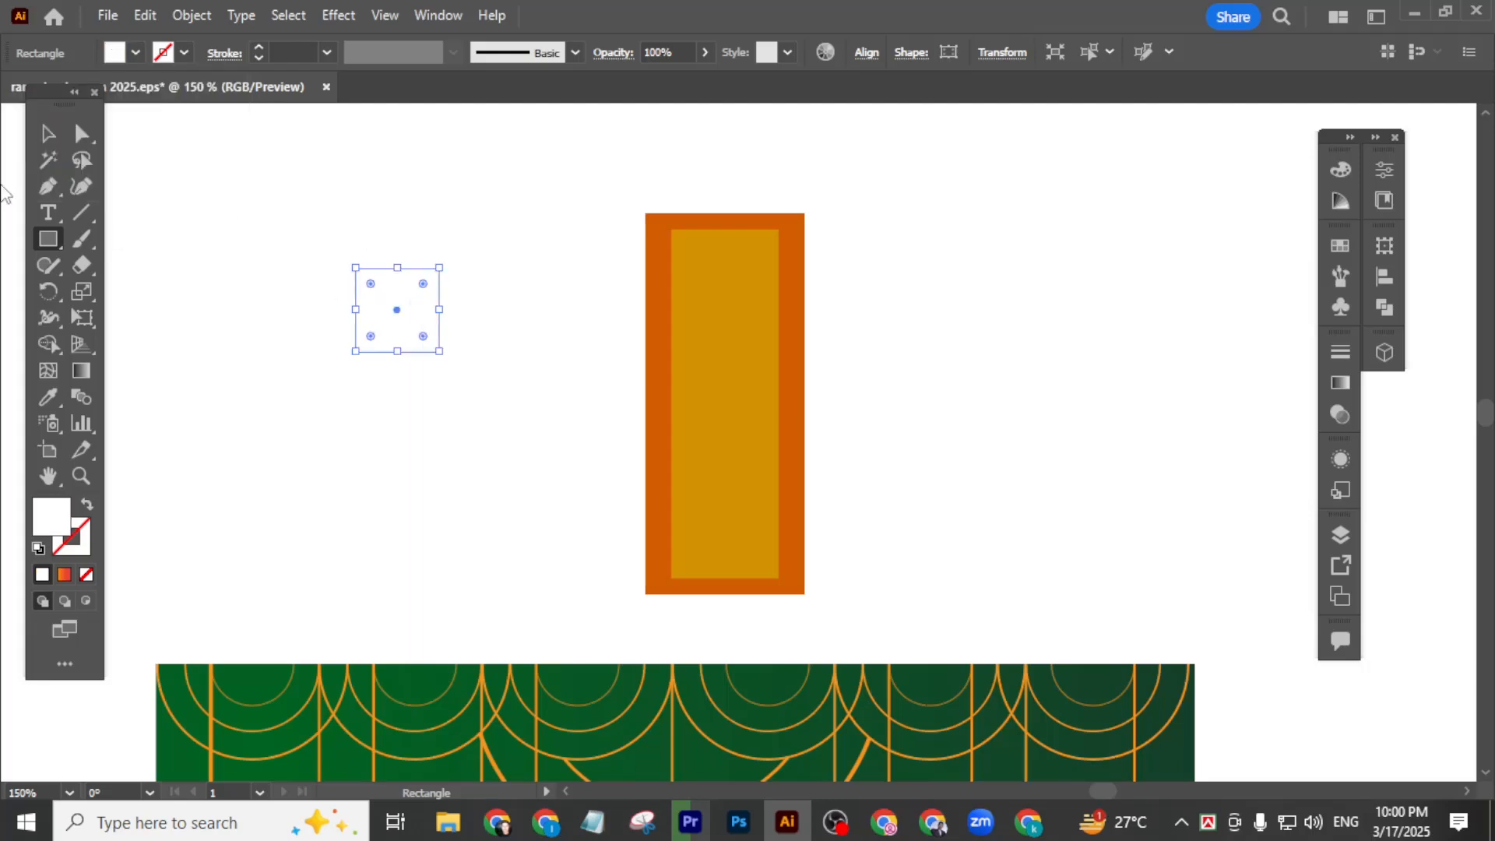
- Rotate the white square 45 degrees into a diamond and center it at the upper end of the golden rectangle
left_click(49, 134)
left_click_drag(446, 262, 746, 287)
scroll(760, 286, "up", 3)
scroll(760, 284, "down", 3)
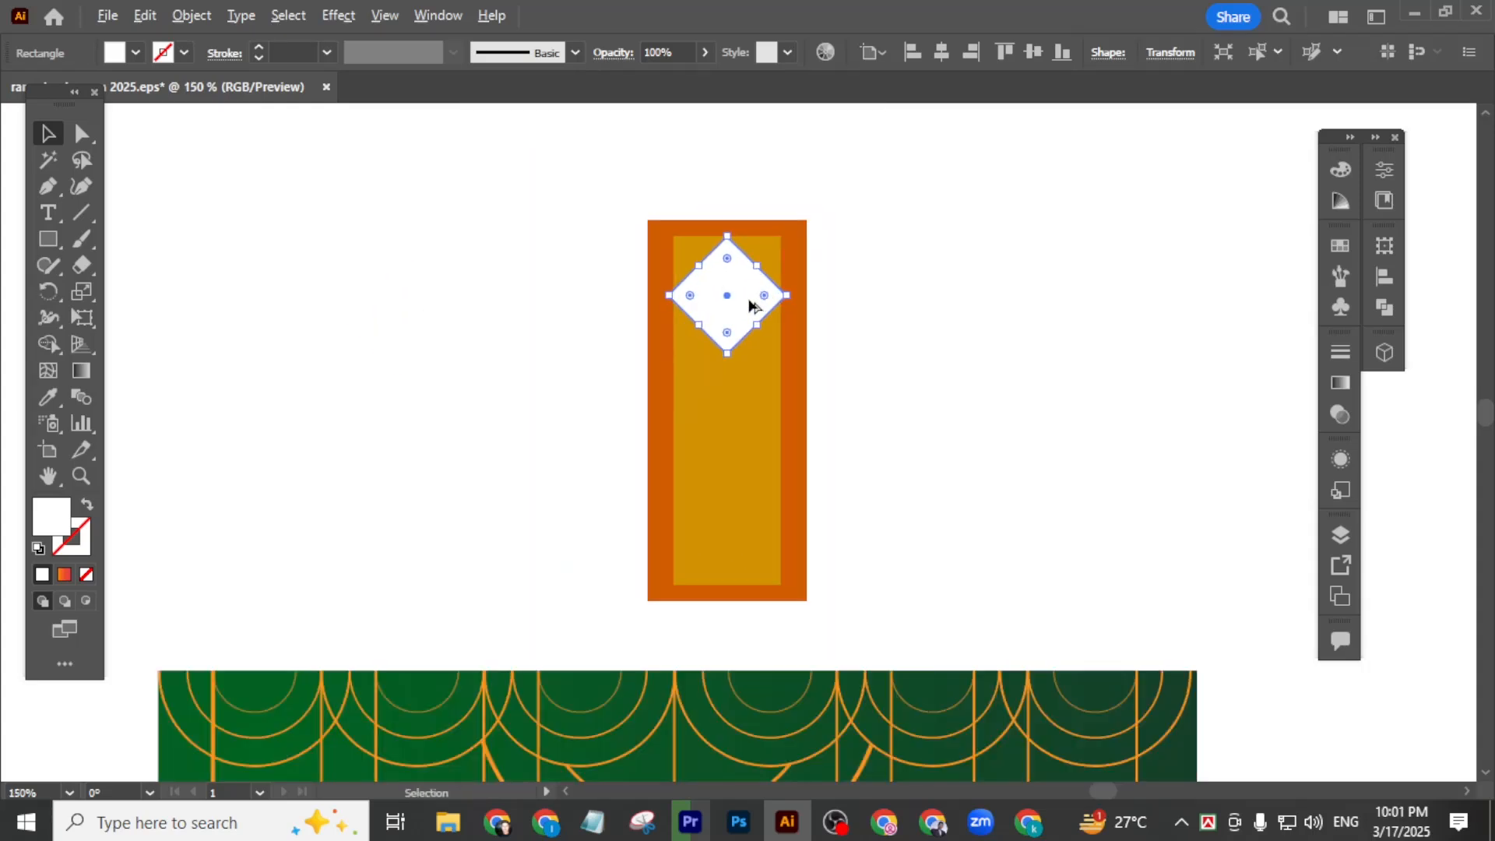
- Duplicate the white diamond straight down to the golden rectangle's lower end and select all four shapes for Shape Builder
left_click_drag(753, 305, 753, 535)
left_click(1008, 601)
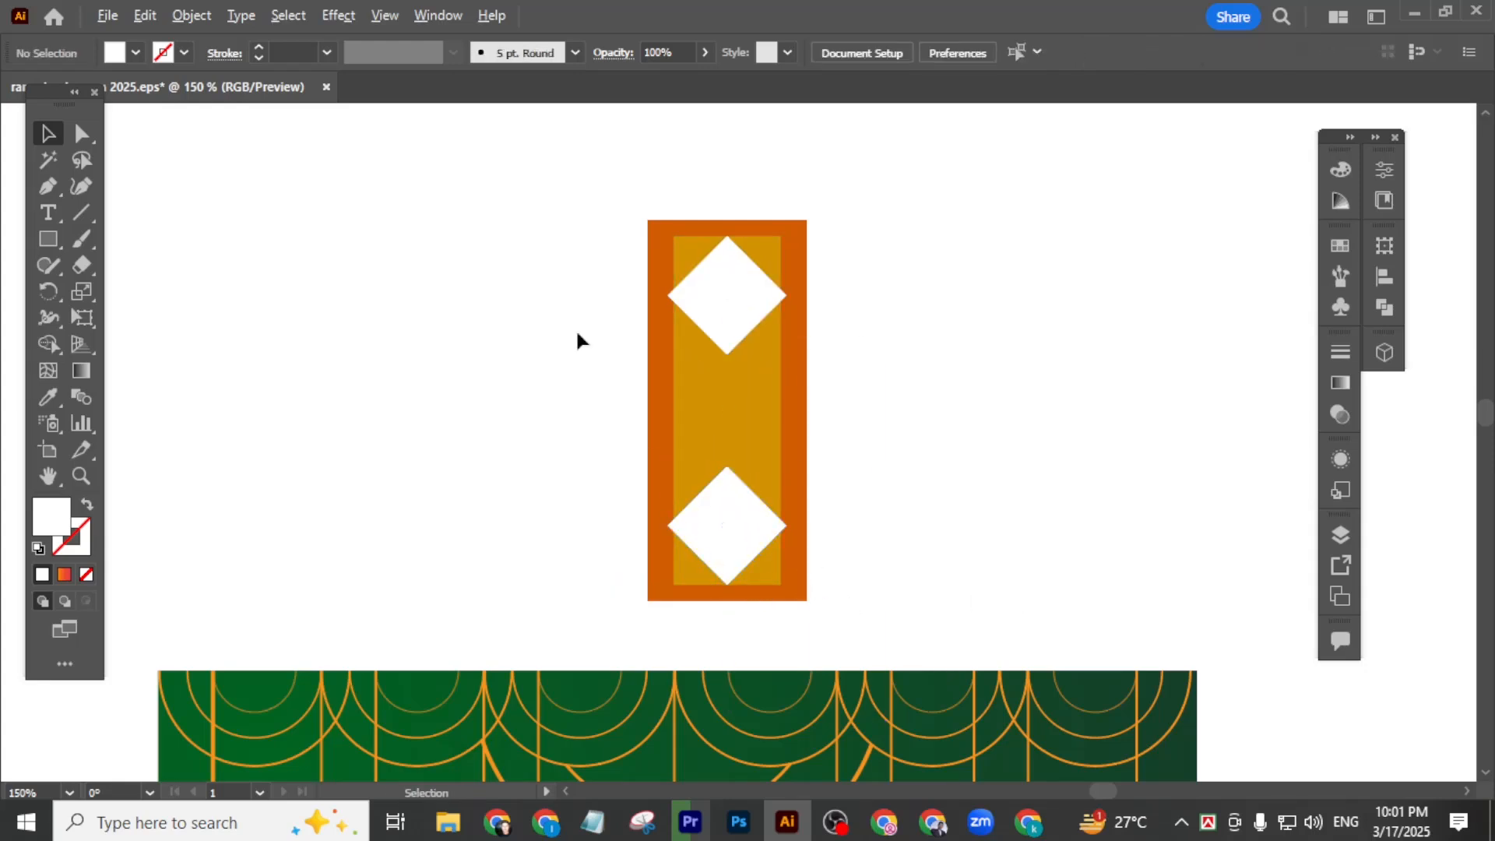
left_click_drag(877, 541, 876, 540)
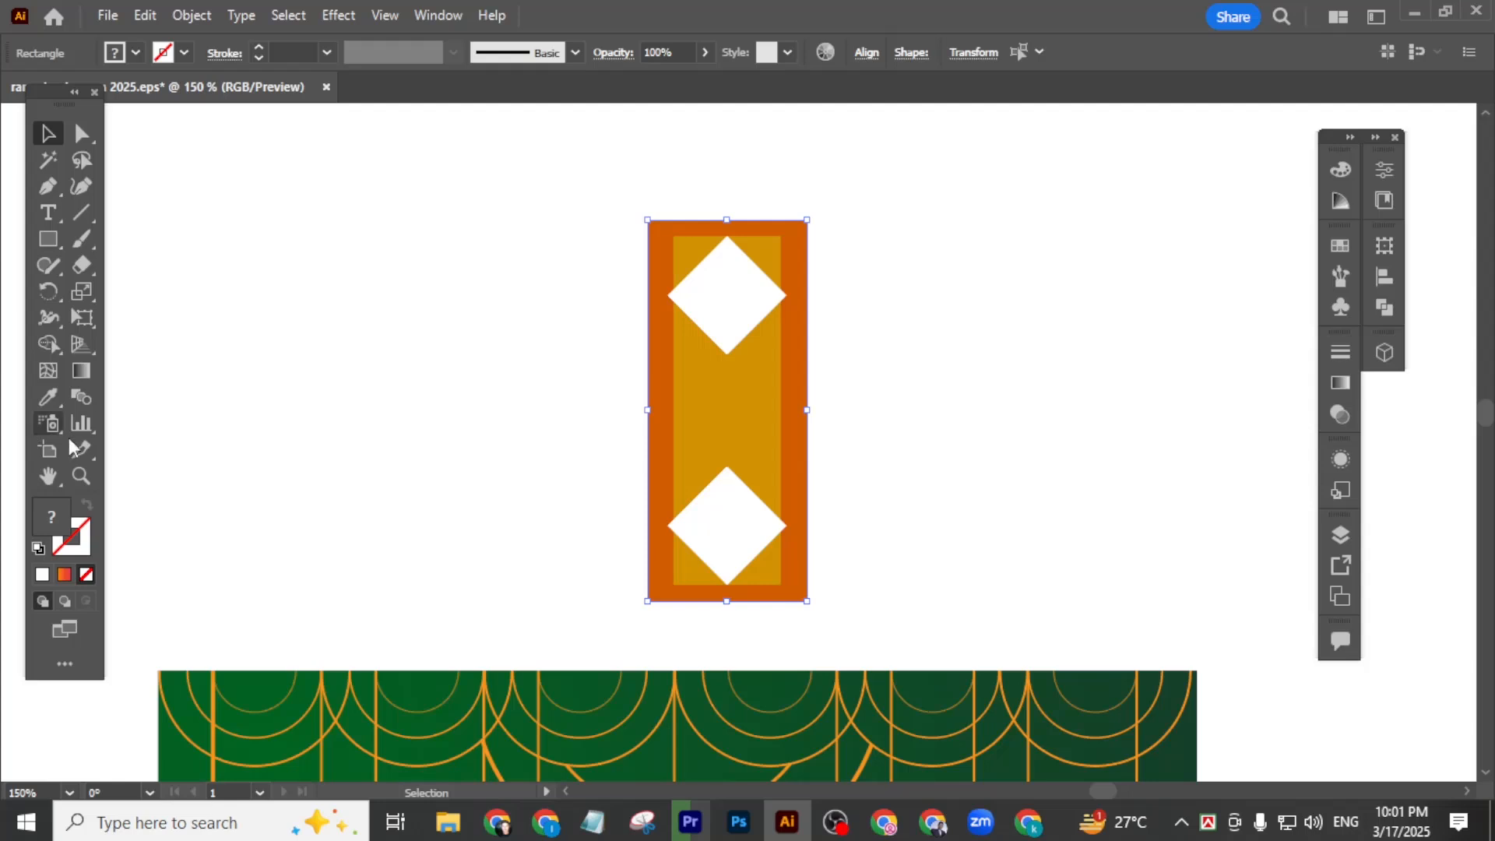
left_click(48, 349)
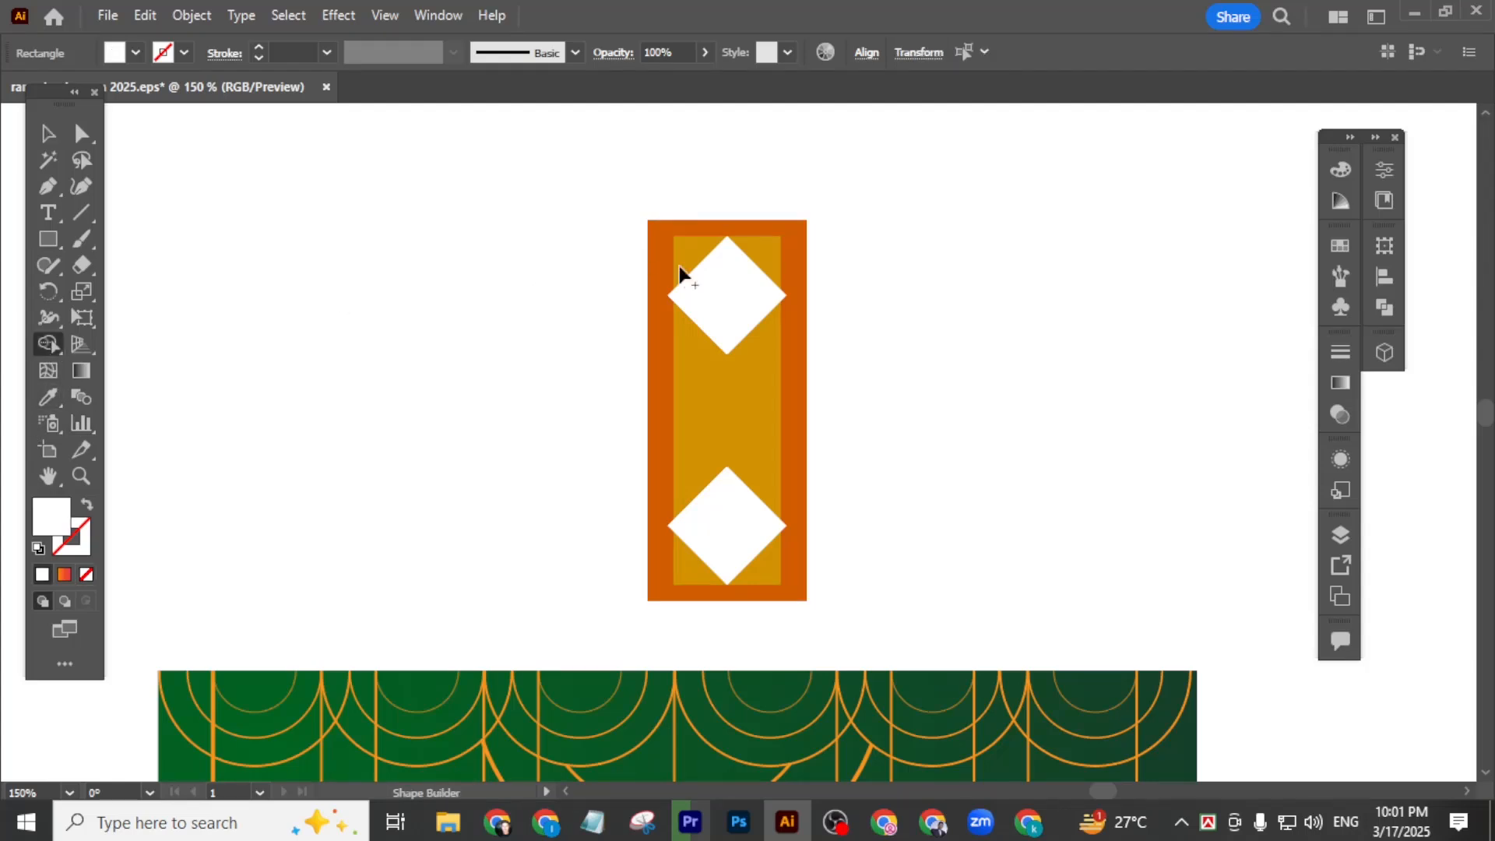
scroll(733, 263, "up", 2)
mouse_move(810, 234)
left_mouse_down()
mouse_move(813, 204)
mouse_move(809, 235)
left_mouse_up()
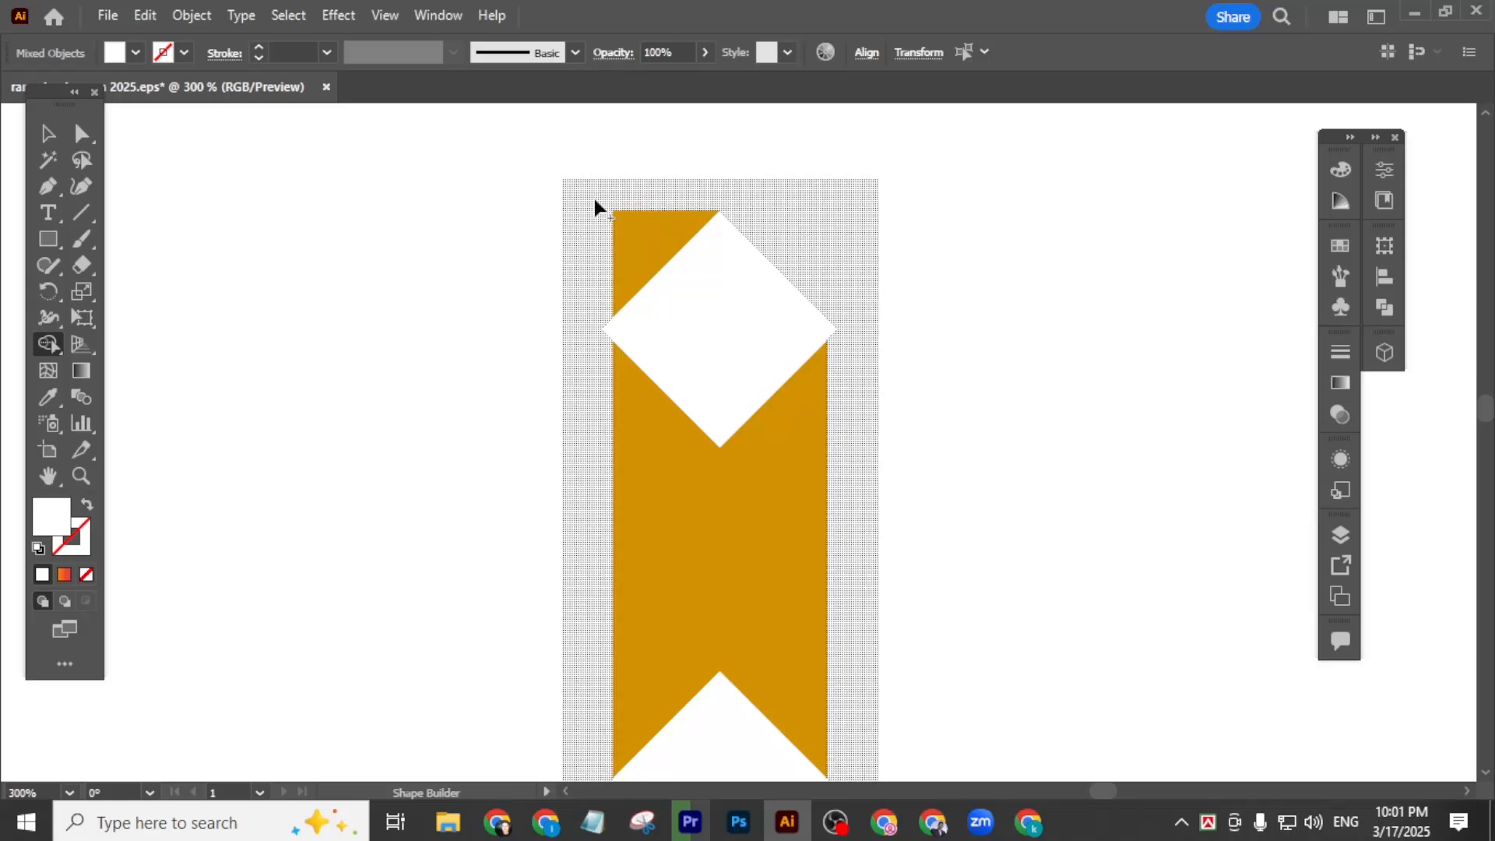
key("ctrl+z")
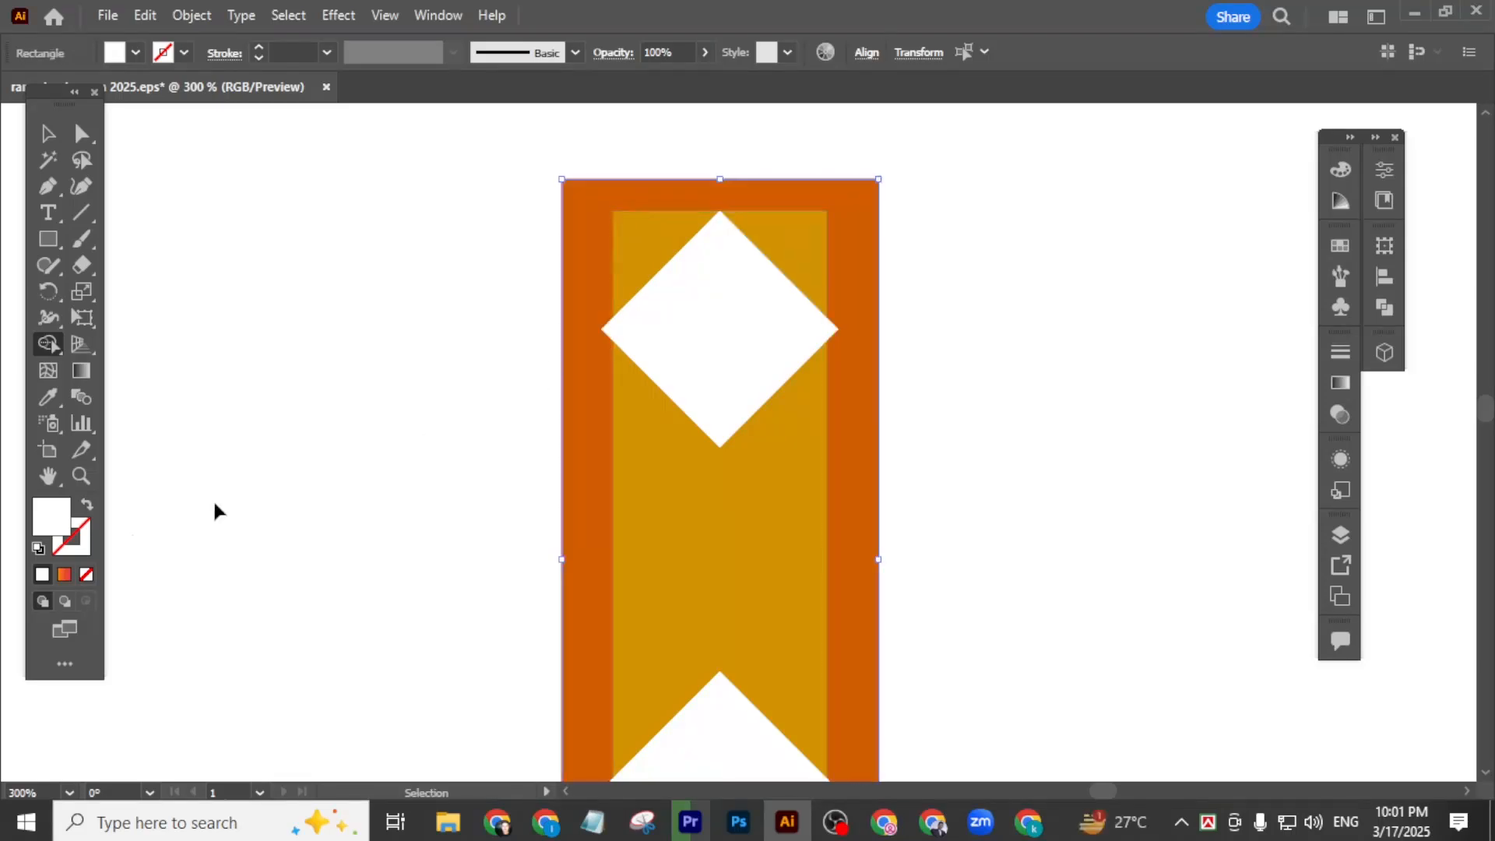
- Set the fill for the selected shapes' merged regions to muted red B24D4D
double_click(62, 523)
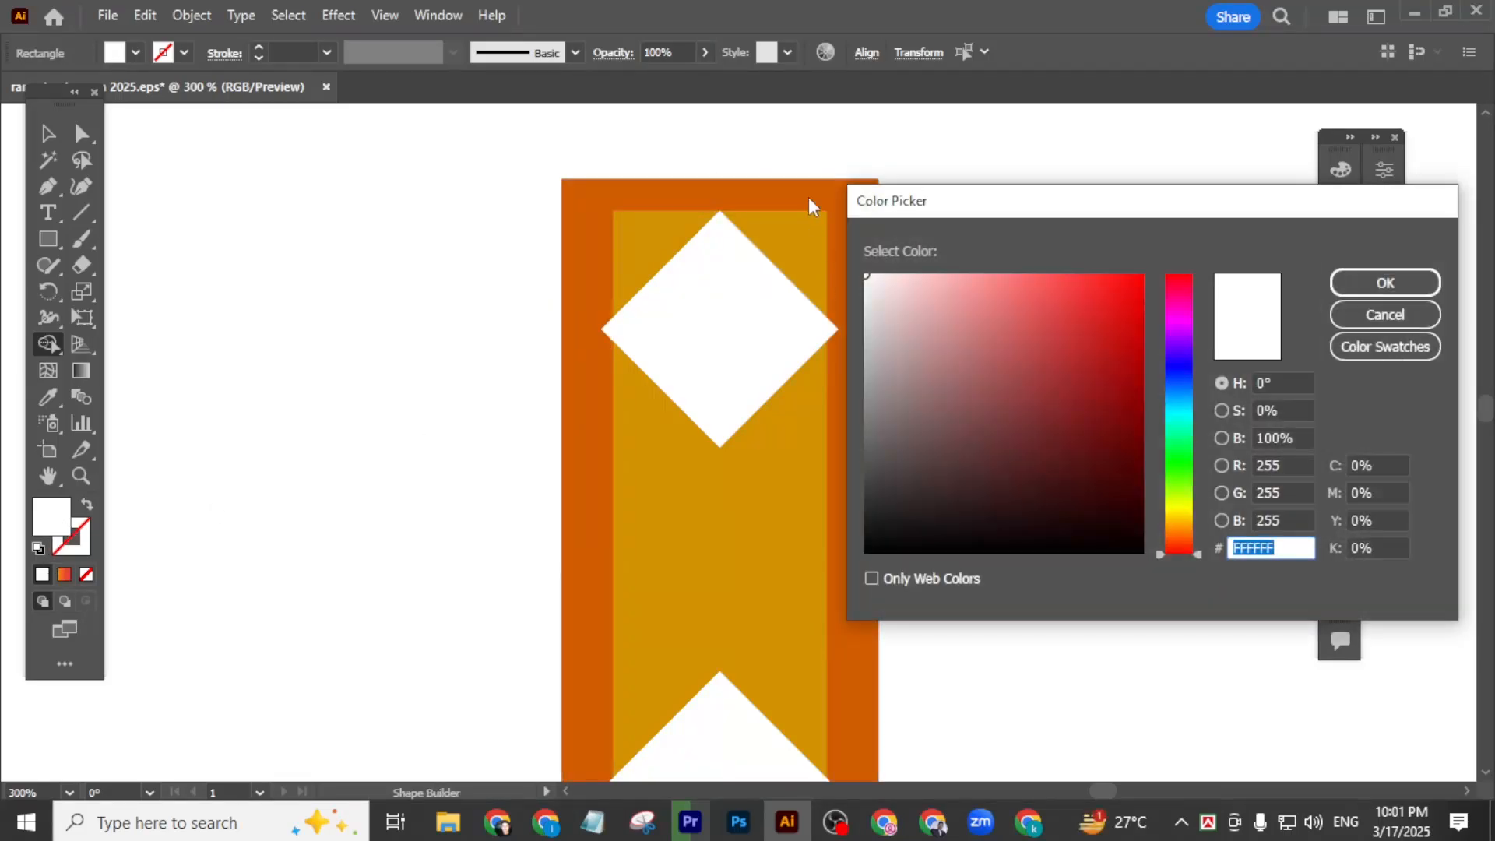
left_click(1024, 354)
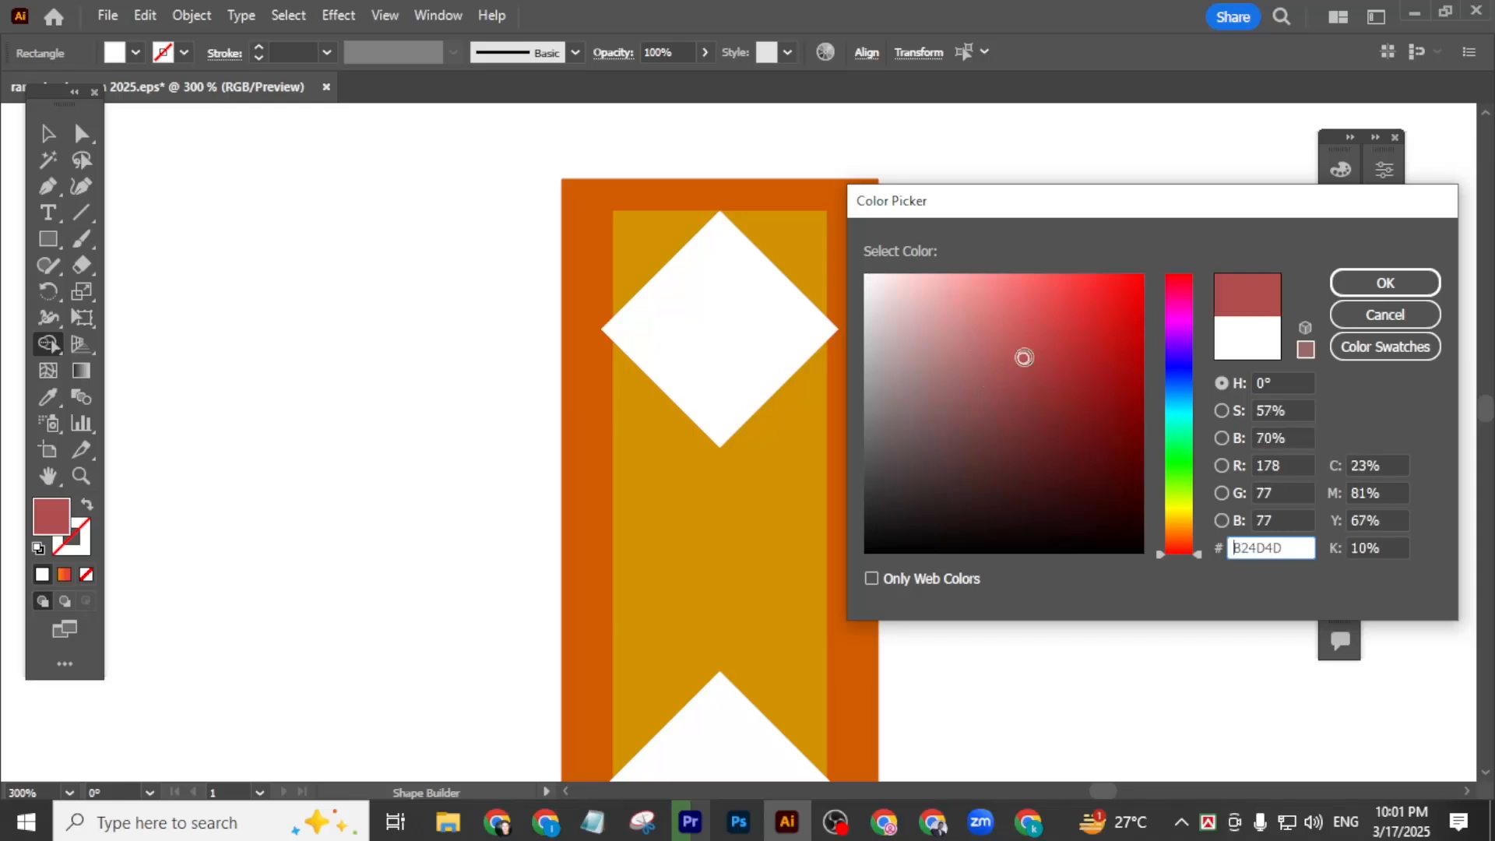
left_click(1401, 285)
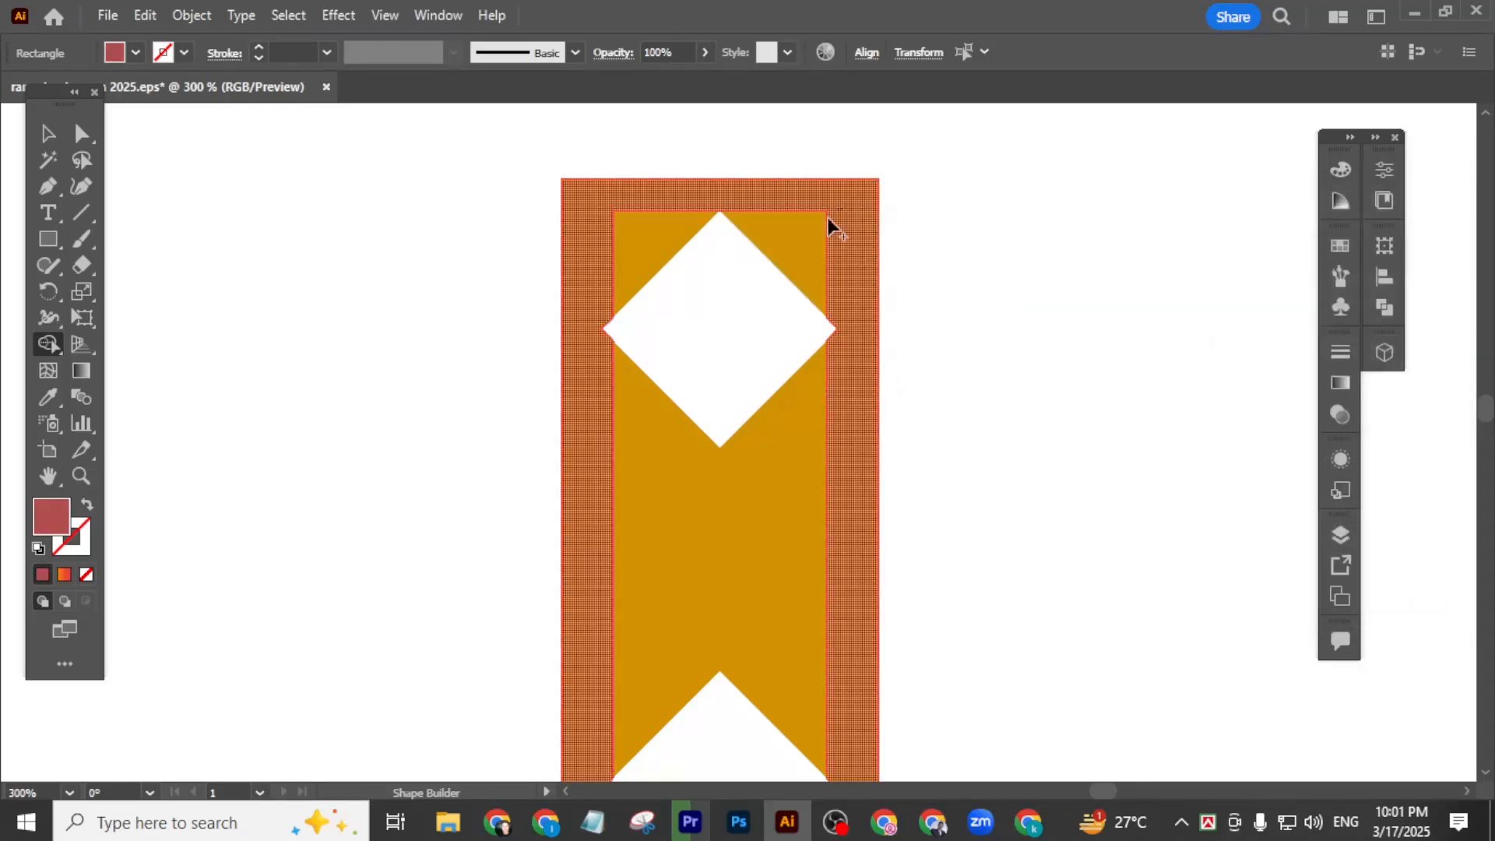
- Merge the golden corner triangles above the upper diamond into the outer frame with Shape Builder
left_click(823, 230)
left_click_drag(645, 210, 637, 242)
scroll(669, 491, "down", 3)
scroll(782, 549, "down", 2)
scroll(802, 556, "down", 2)
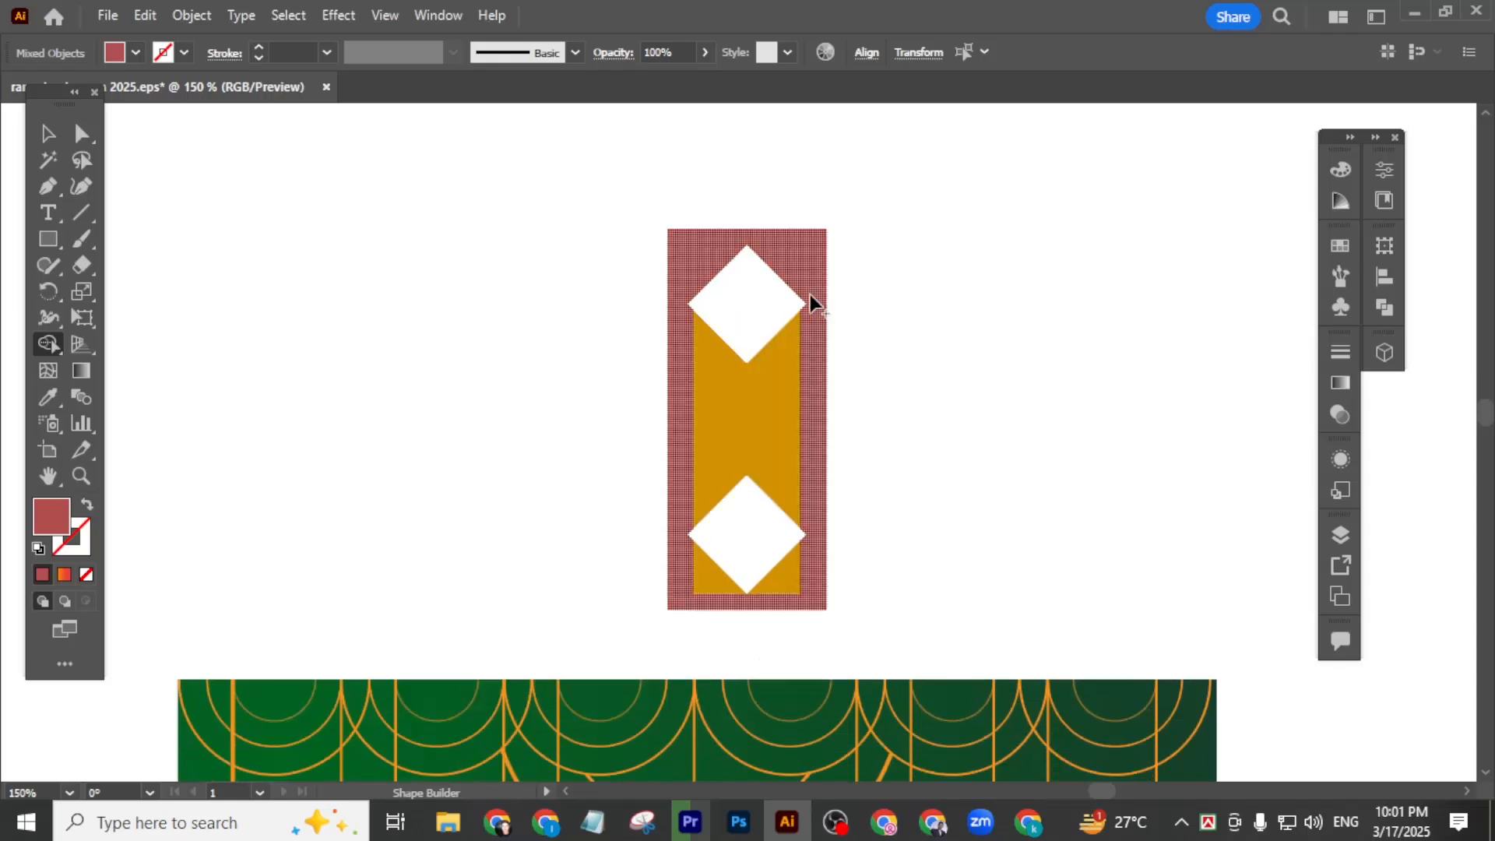
- Merge the upper diamond's two protruding side tips into the frame with Shape Builder
scroll(798, 313, "up", 1)
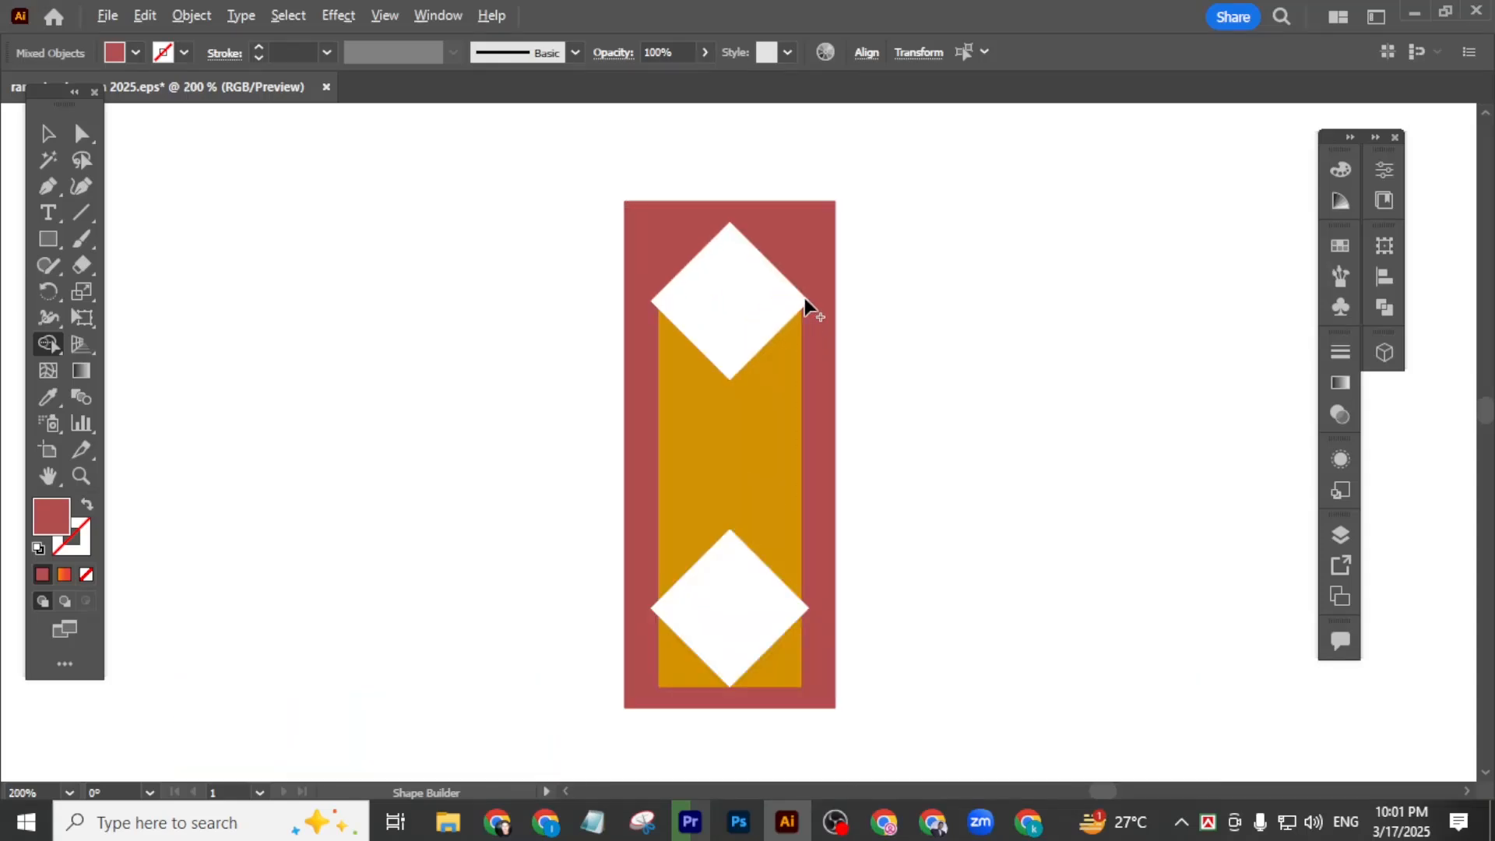
scroll(805, 302, "up", 3)
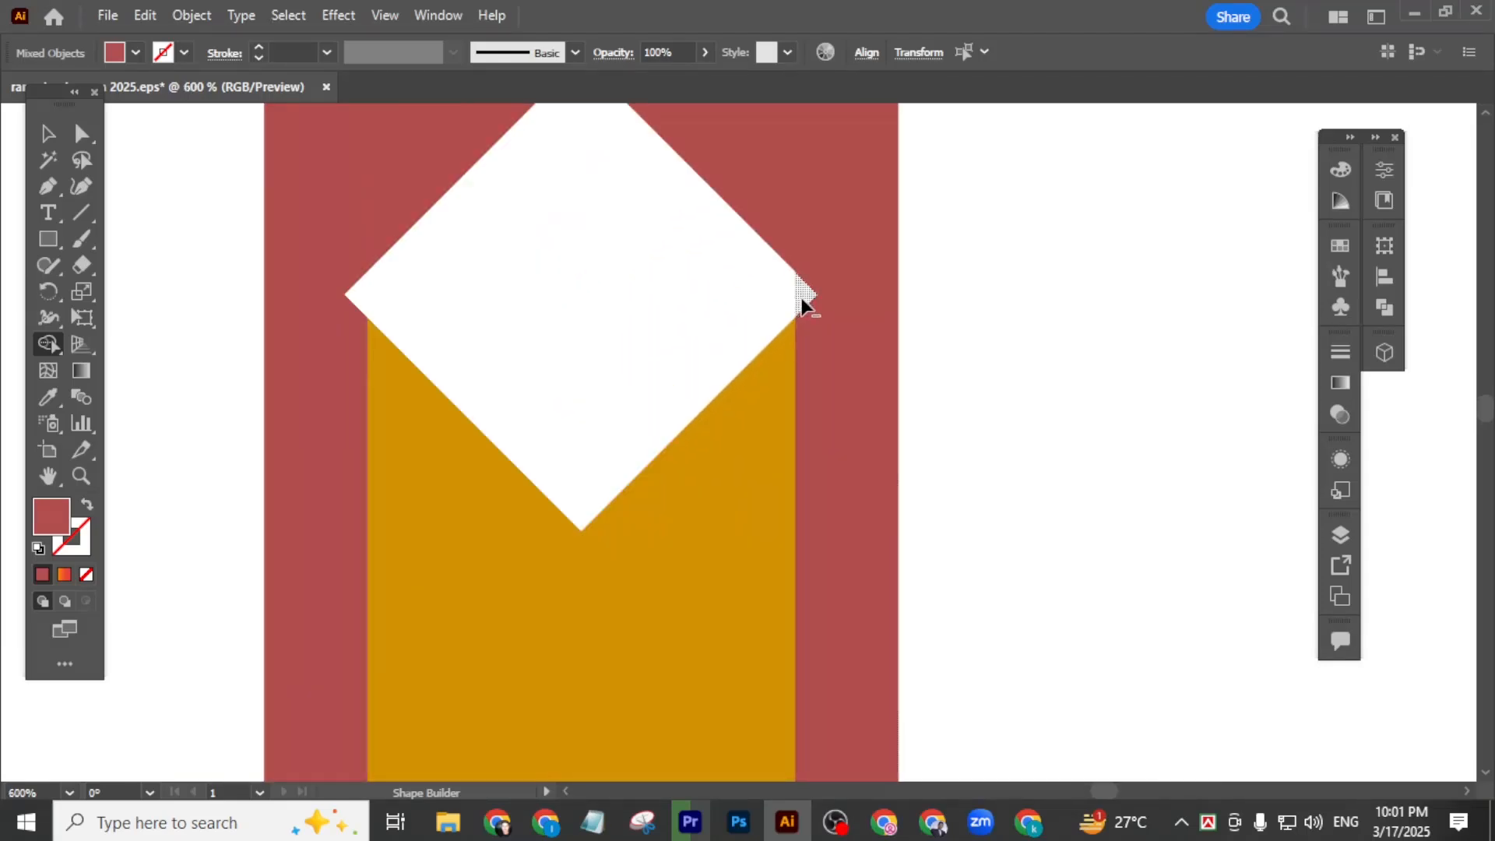
left_click(806, 290, "alt")
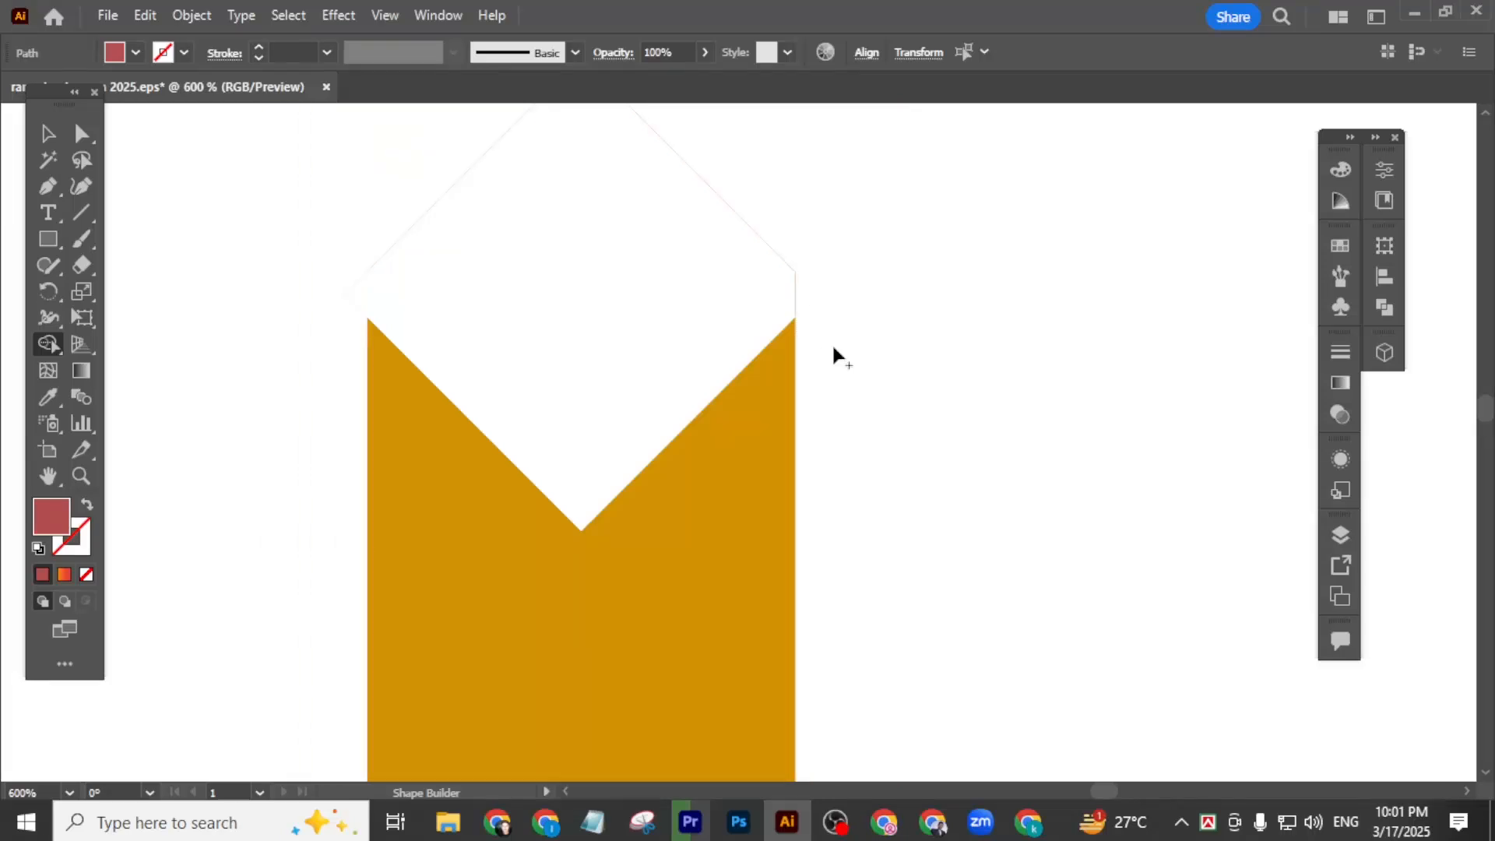
key("ctrl+z")
left_click(805, 307)
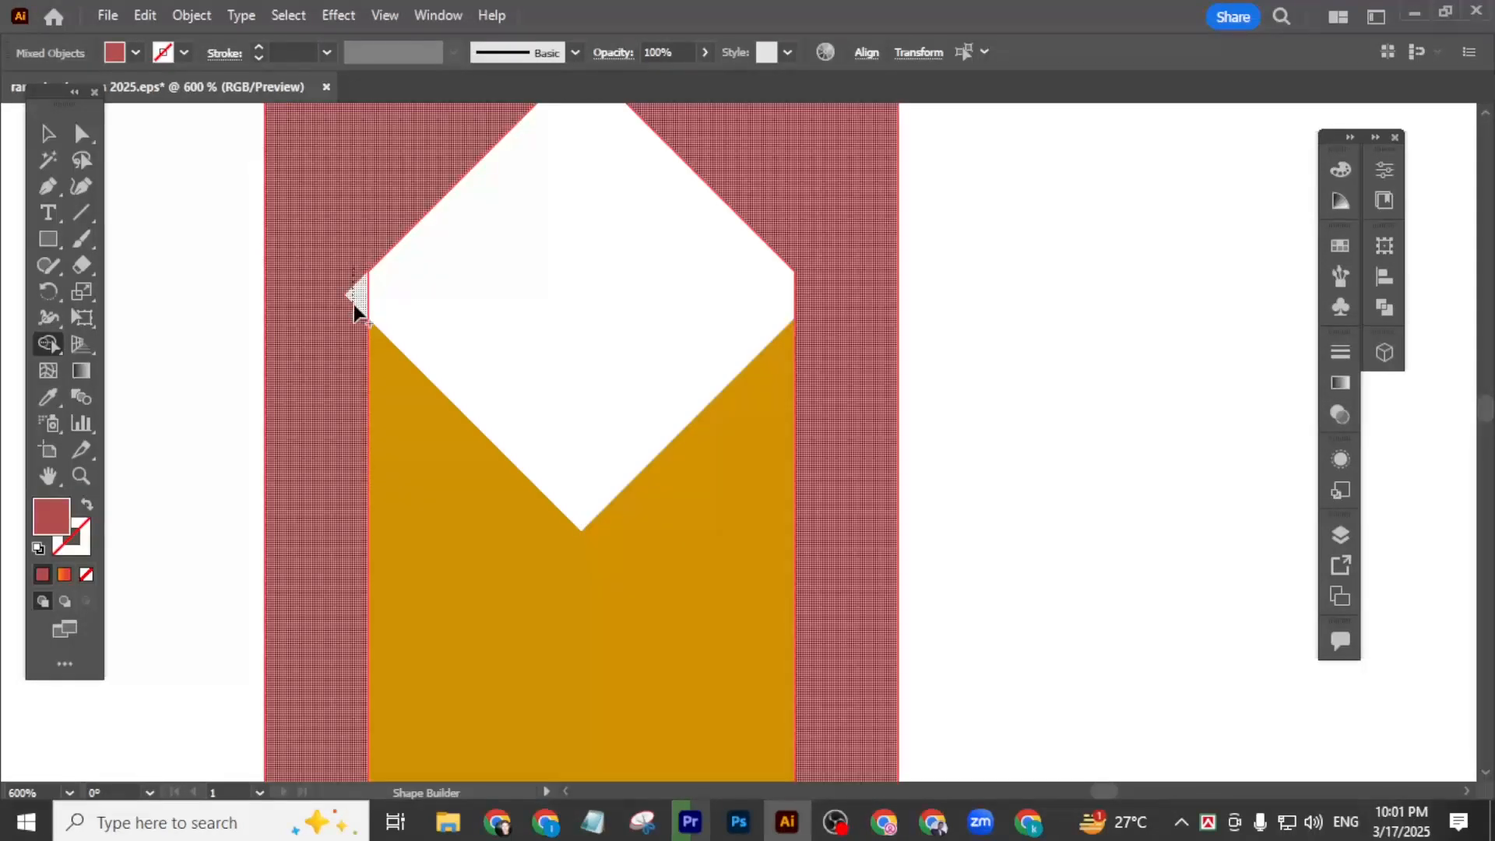
left_click(355, 304)
- Merge the lower diamond's side tips and the golden corners below it into the frame
scroll(576, 405, "down", 4)
scroll(573, 502, "up", 5)
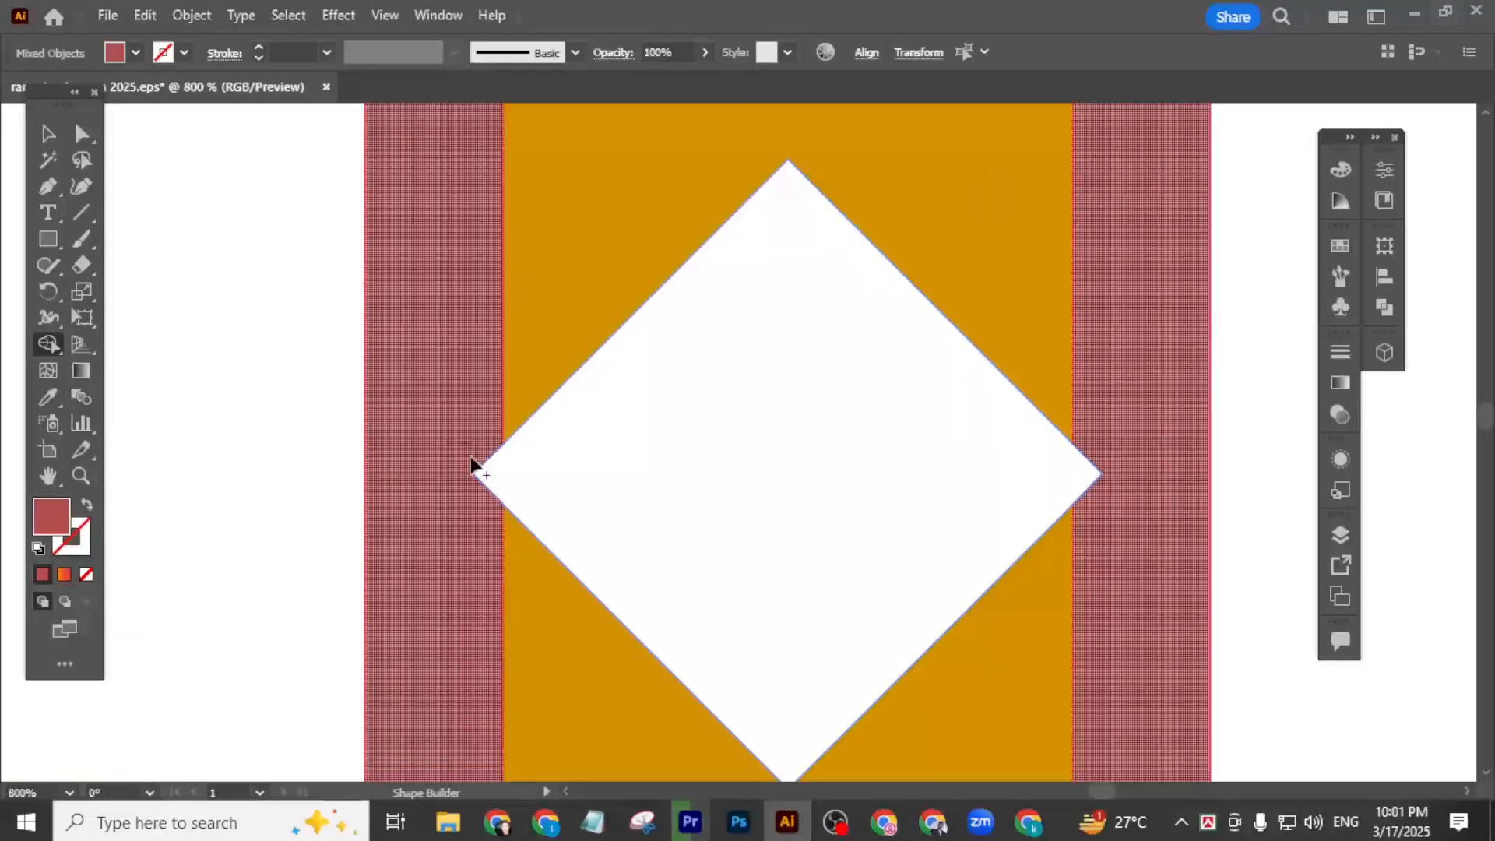
left_click(492, 483)
mouse_move(1085, 474)
left_mouse_down()
mouse_move(1111, 600)
mouse_move(1068, 680)
left_mouse_up()
left_click(512, 618)
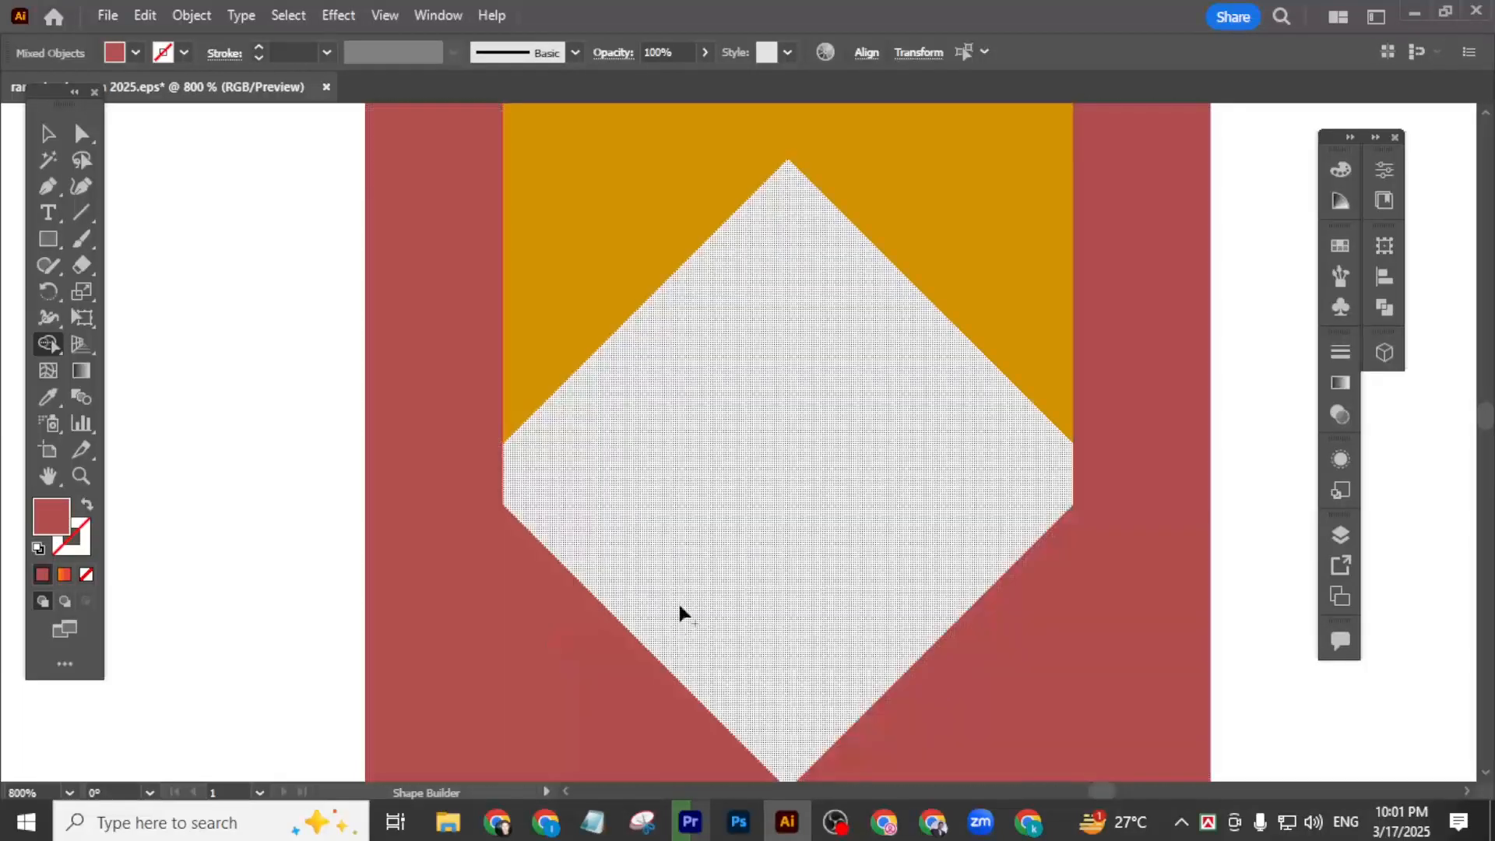
- Remove both white diamonds and the golden center between them with Shape Builder, leaving an elongated hexagonal opening
scroll(676, 591, "down", 5)
scroll(734, 269, "up", 1)
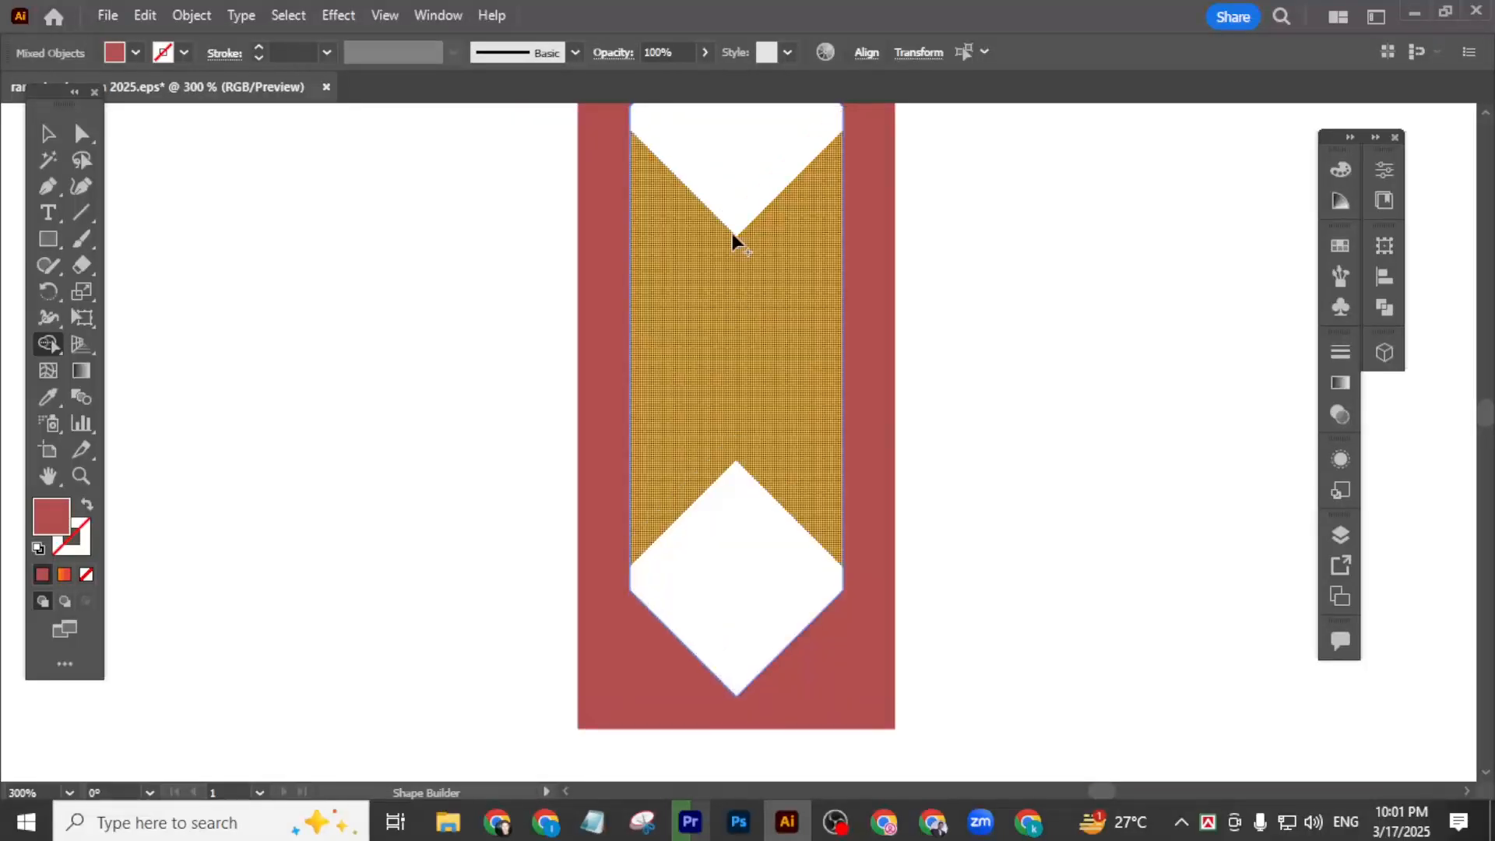
scroll(733, 243, "down", 1)
left_click_drag(727, 202, 738, 477)
left_click(46, 133)
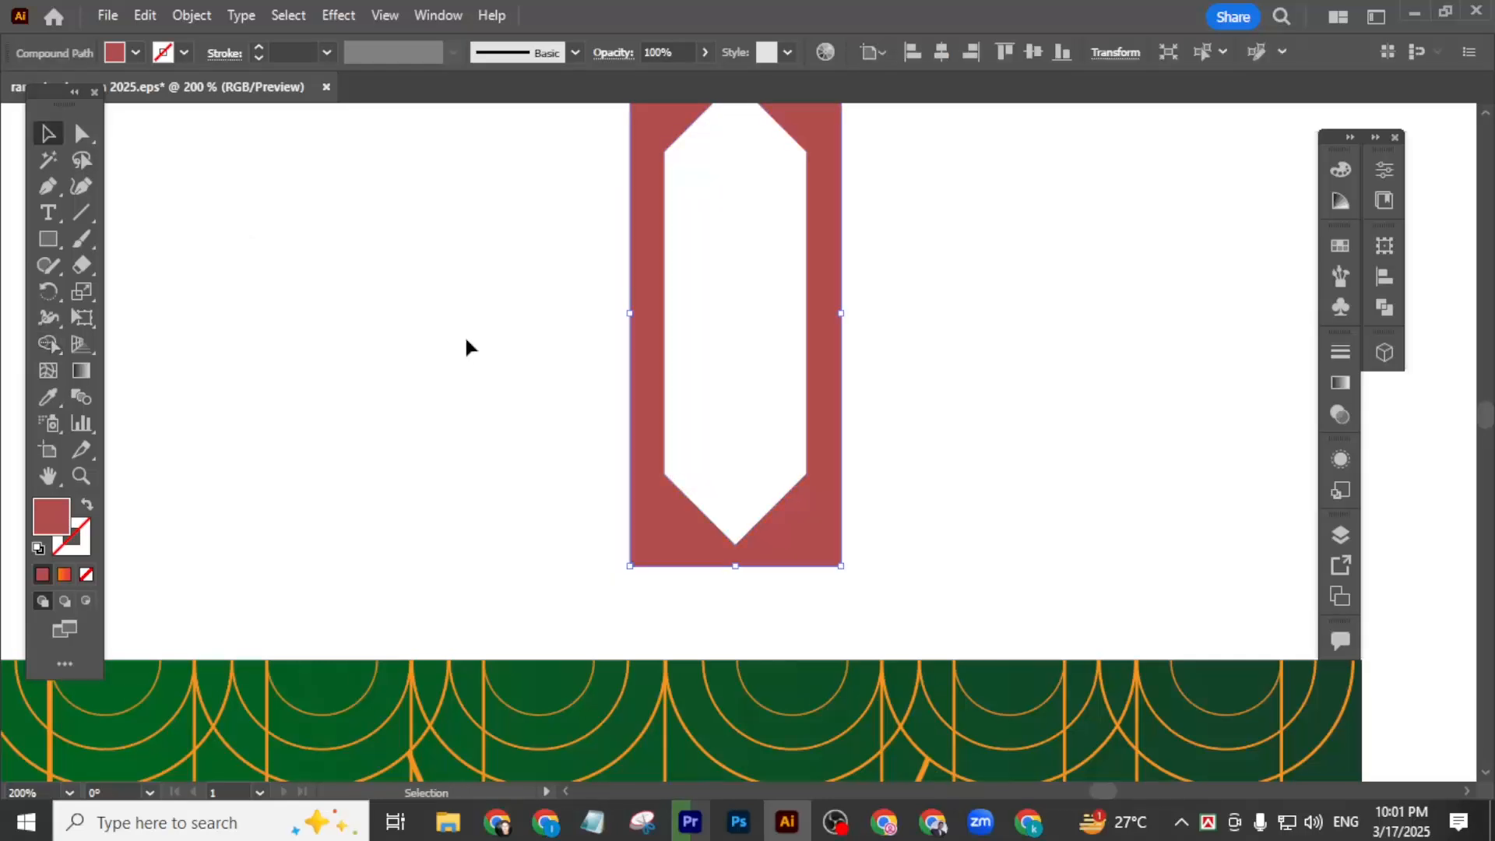
- Move the hollow red frame toward the right end of the blank canvas above the green poster
left_click(464, 335)
key("ctrl+minus")
scroll(812, 381, "down", 2)
left_click_drag(826, 309, 976, 282)
right_click(940, 313)
left_click(1090, 294)
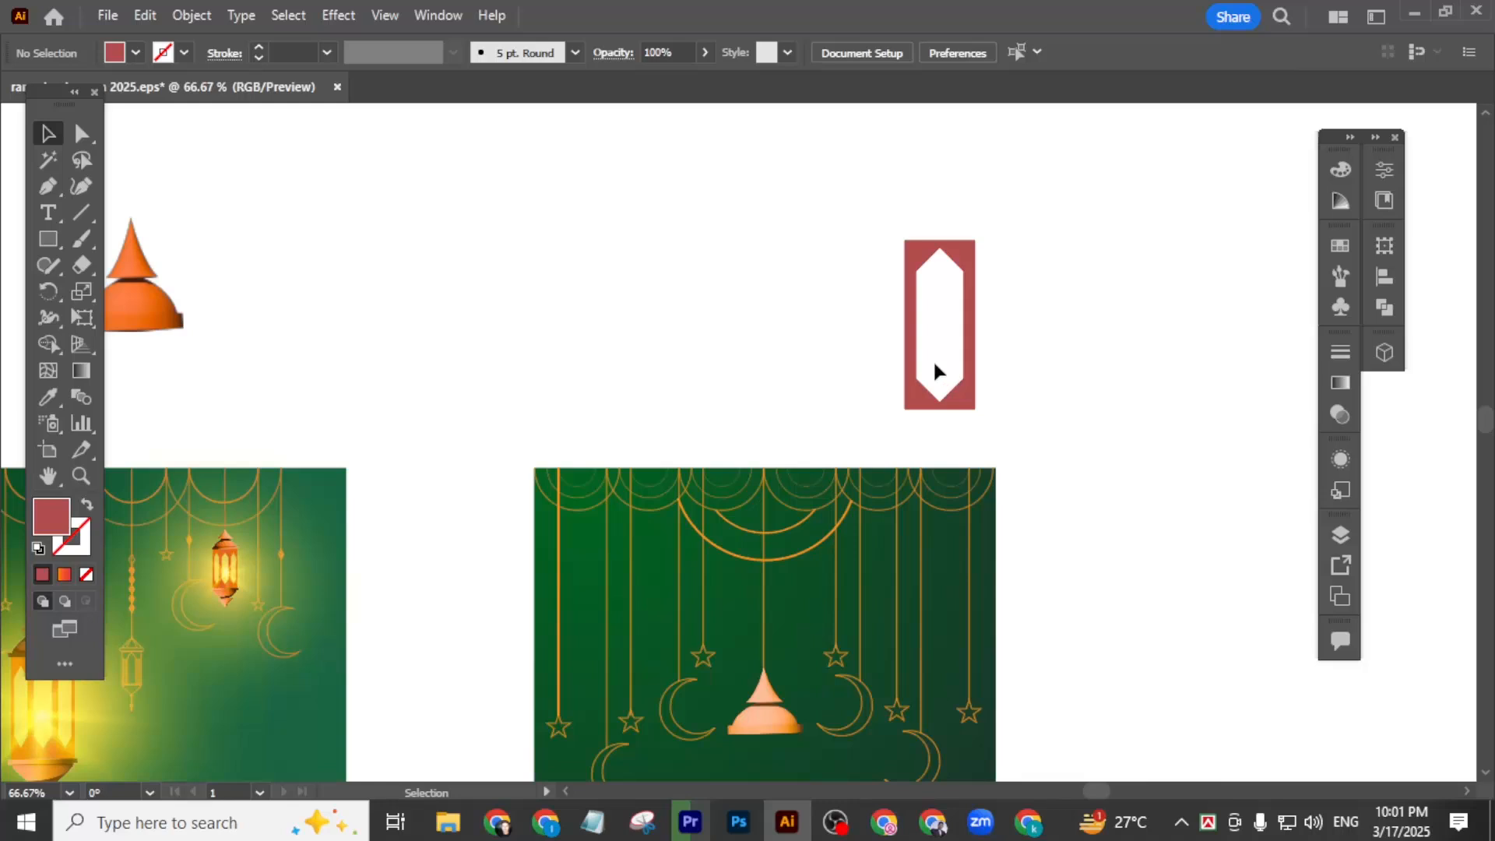
- Move the hollow red frame onto the green poster so its upper edge sits centered directly beneath the peach dome
scroll(776, 342, "up", 1)
scroll(854, 357, "down", 1)
scroll(1067, 407, "down", 1)
scroll(1067, 407, "right", 1)
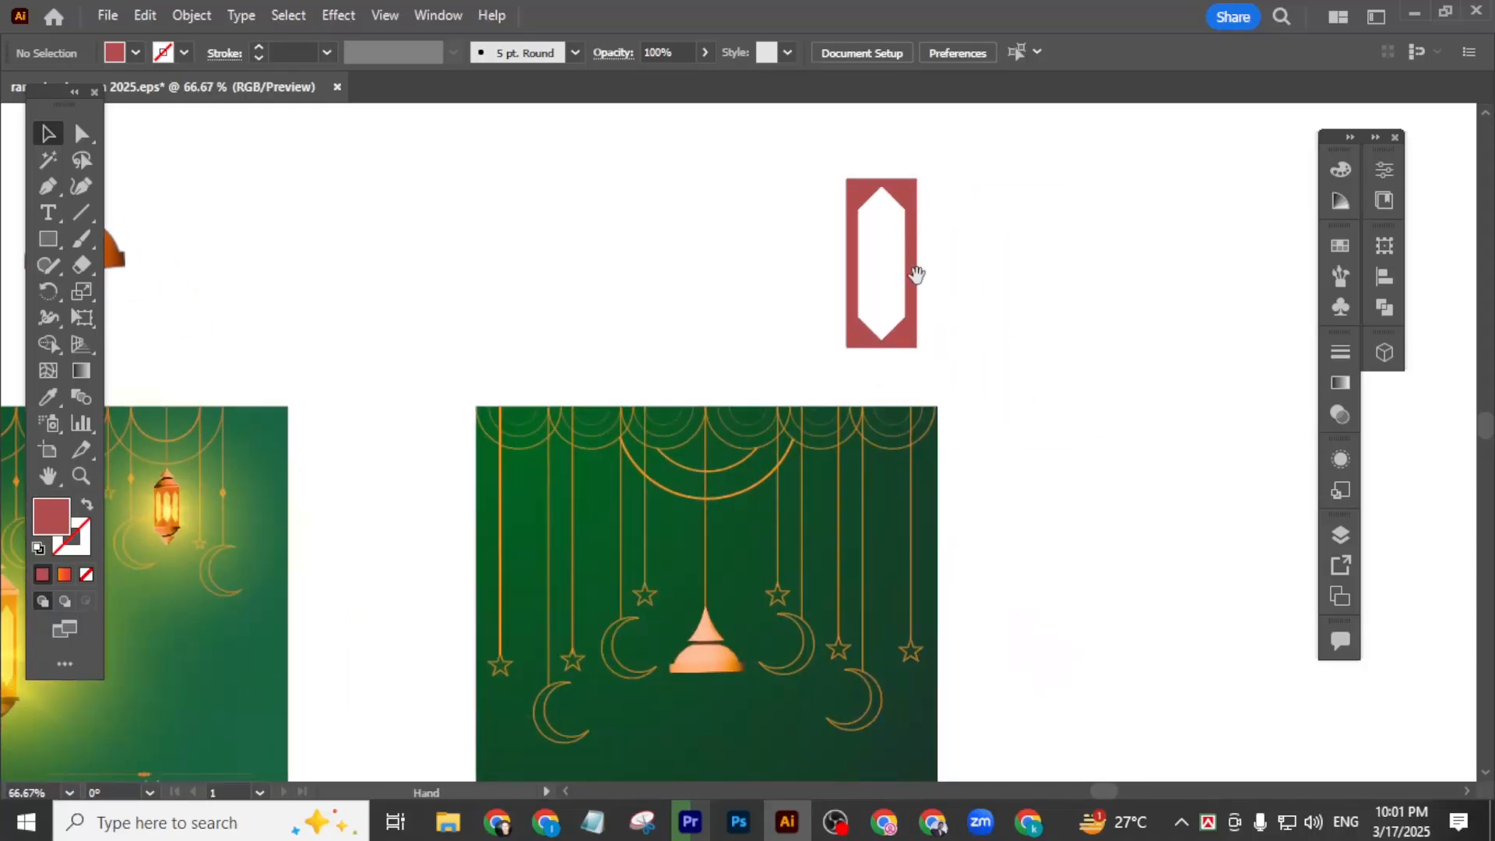
left_click_drag(914, 287, 755, 665)
scroll(833, 529, "down", 4)
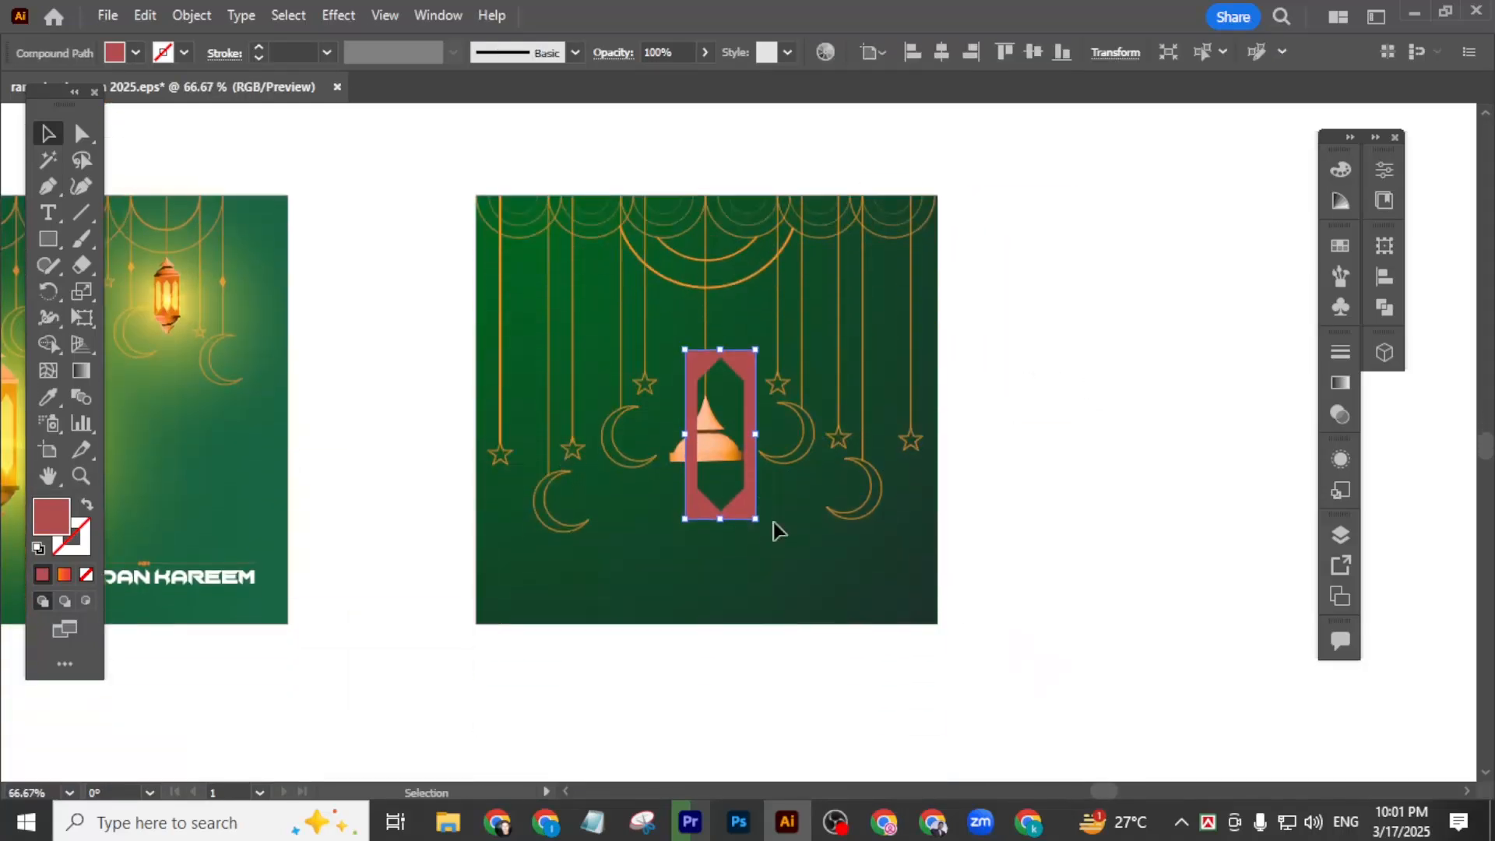
scroll(744, 497, "up", 1)
left_click_drag(760, 484, 735, 642)
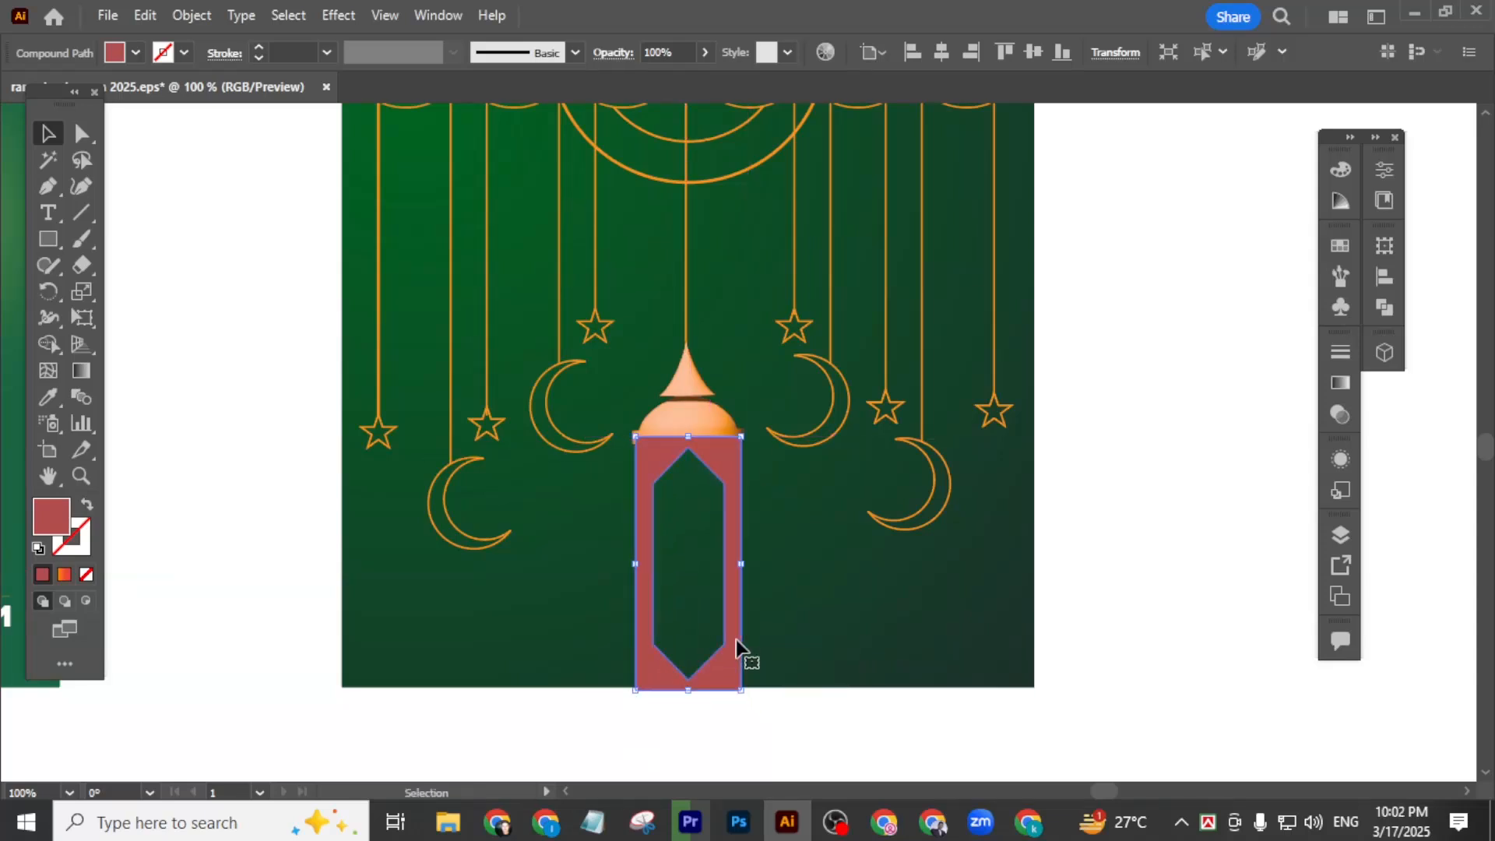
- Recolor the red lantern frame to orange FF6A00 with R 255, G 106 and B 0
scroll(721, 568, "up", 1)
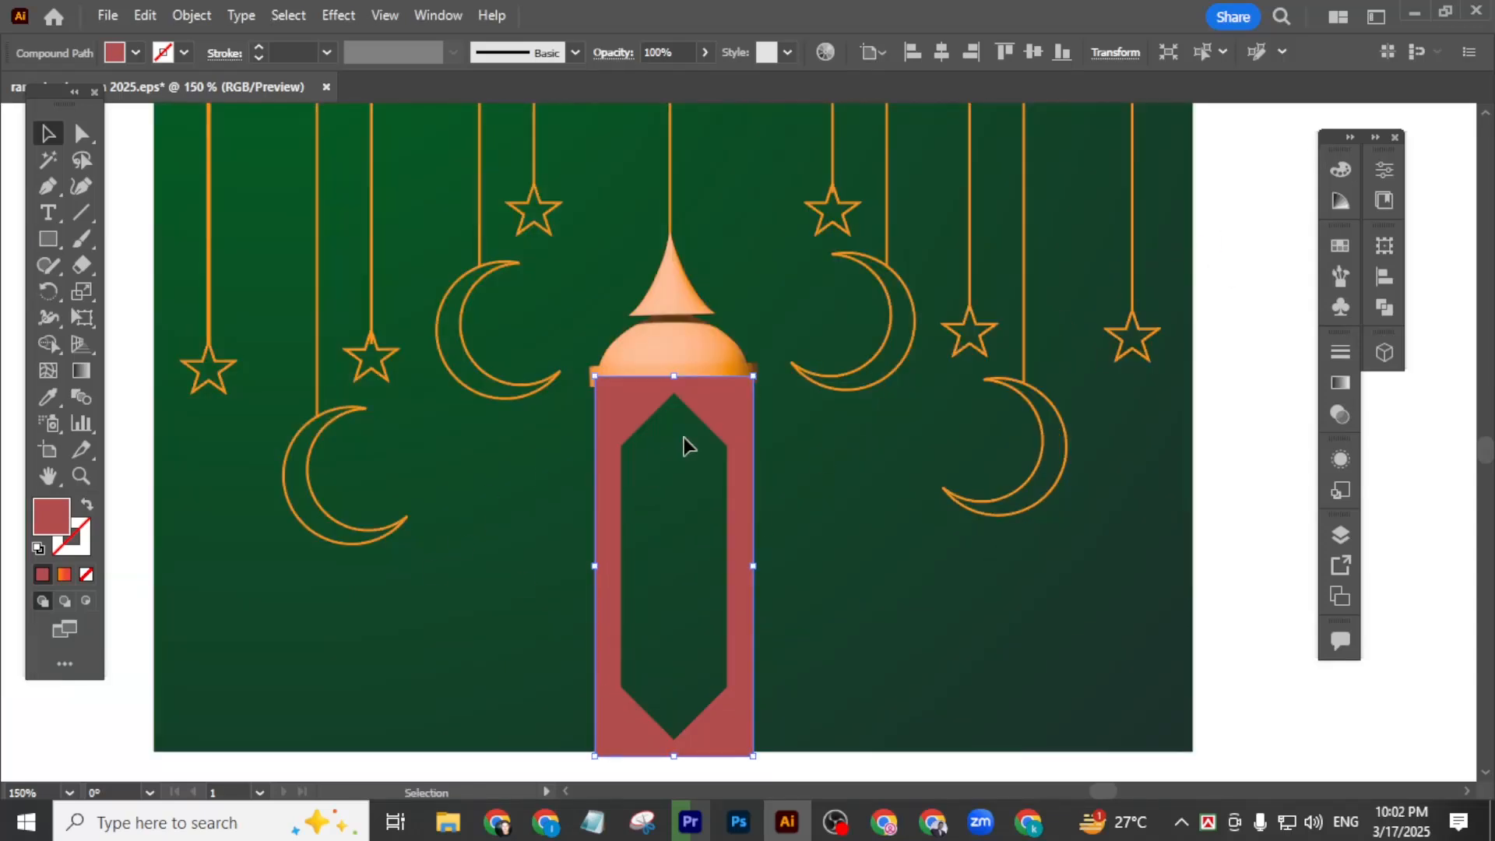
left_click(1335, 176)
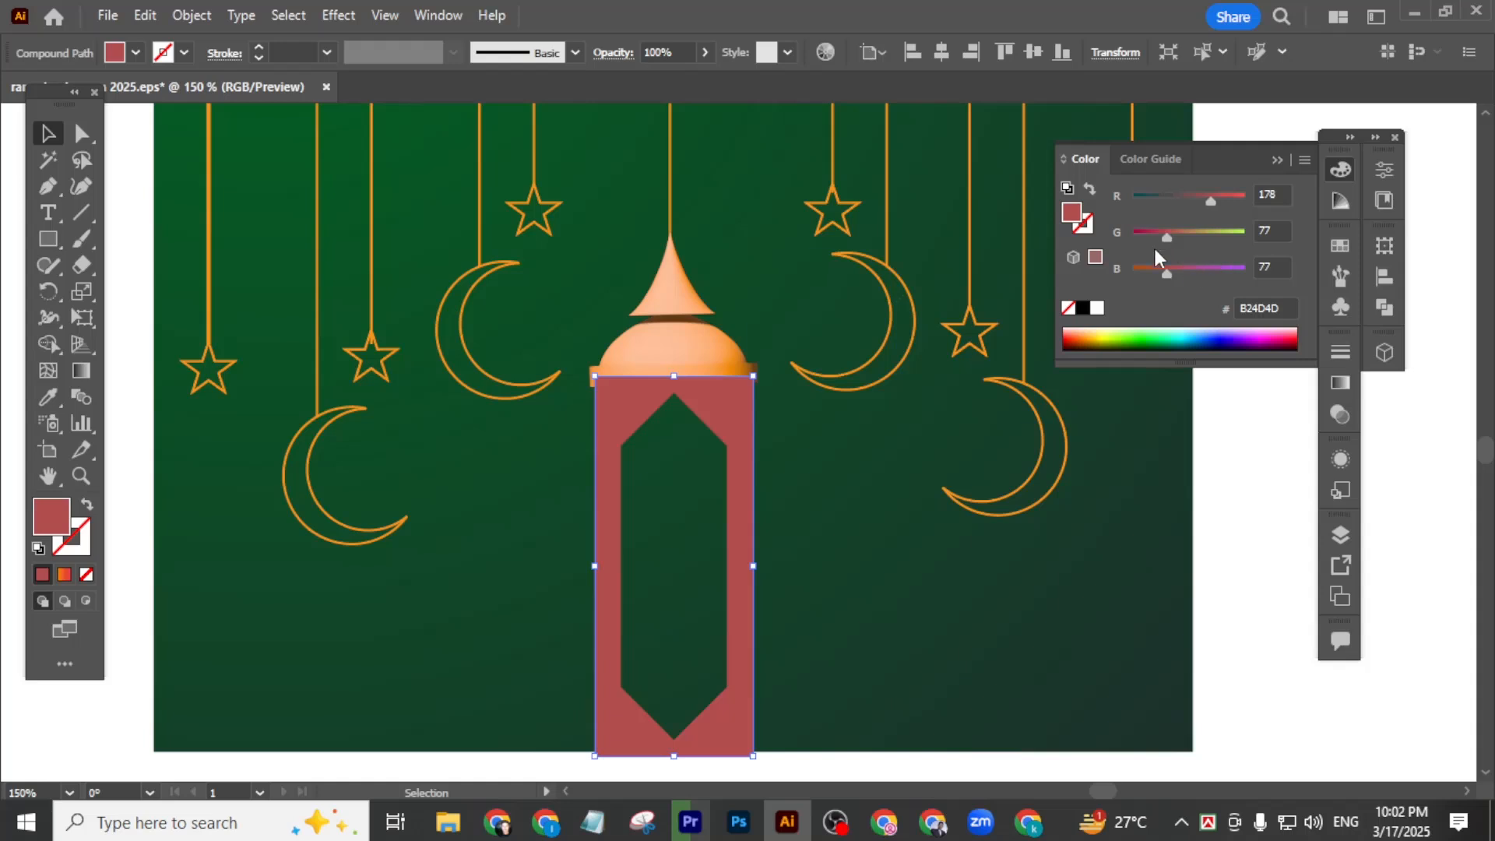
left_click_drag(1161, 273, 1254, 194)
left_click_drag(1160, 238, 1178, 238)
left_click(1219, 537)
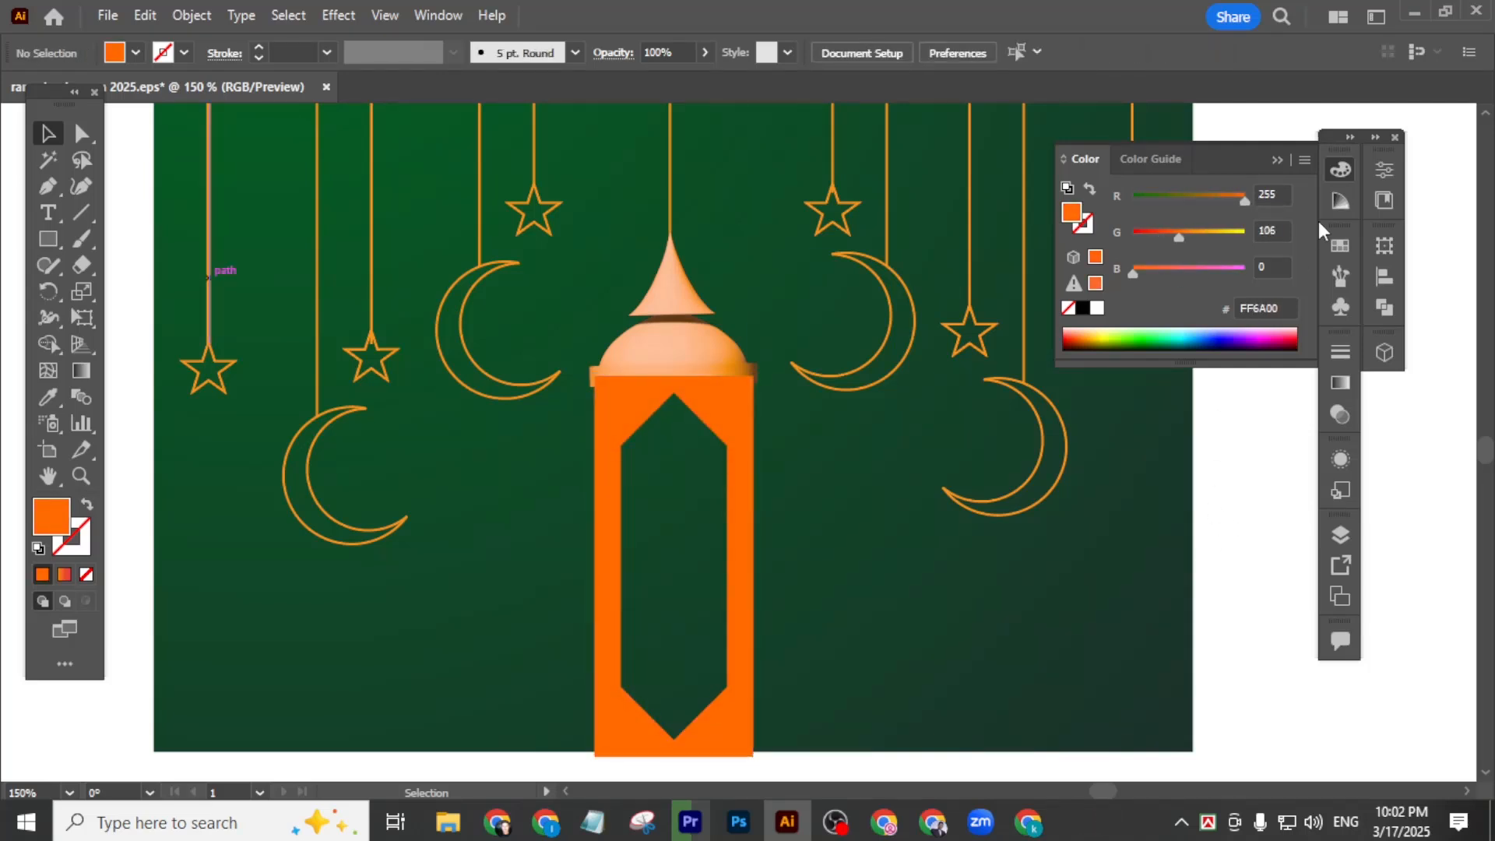
left_click(1340, 168)
- Scale the orange frame down proportionally and center it directly beneath the peach dome, narrower than the dome's base
scroll(912, 606, "down", 3)
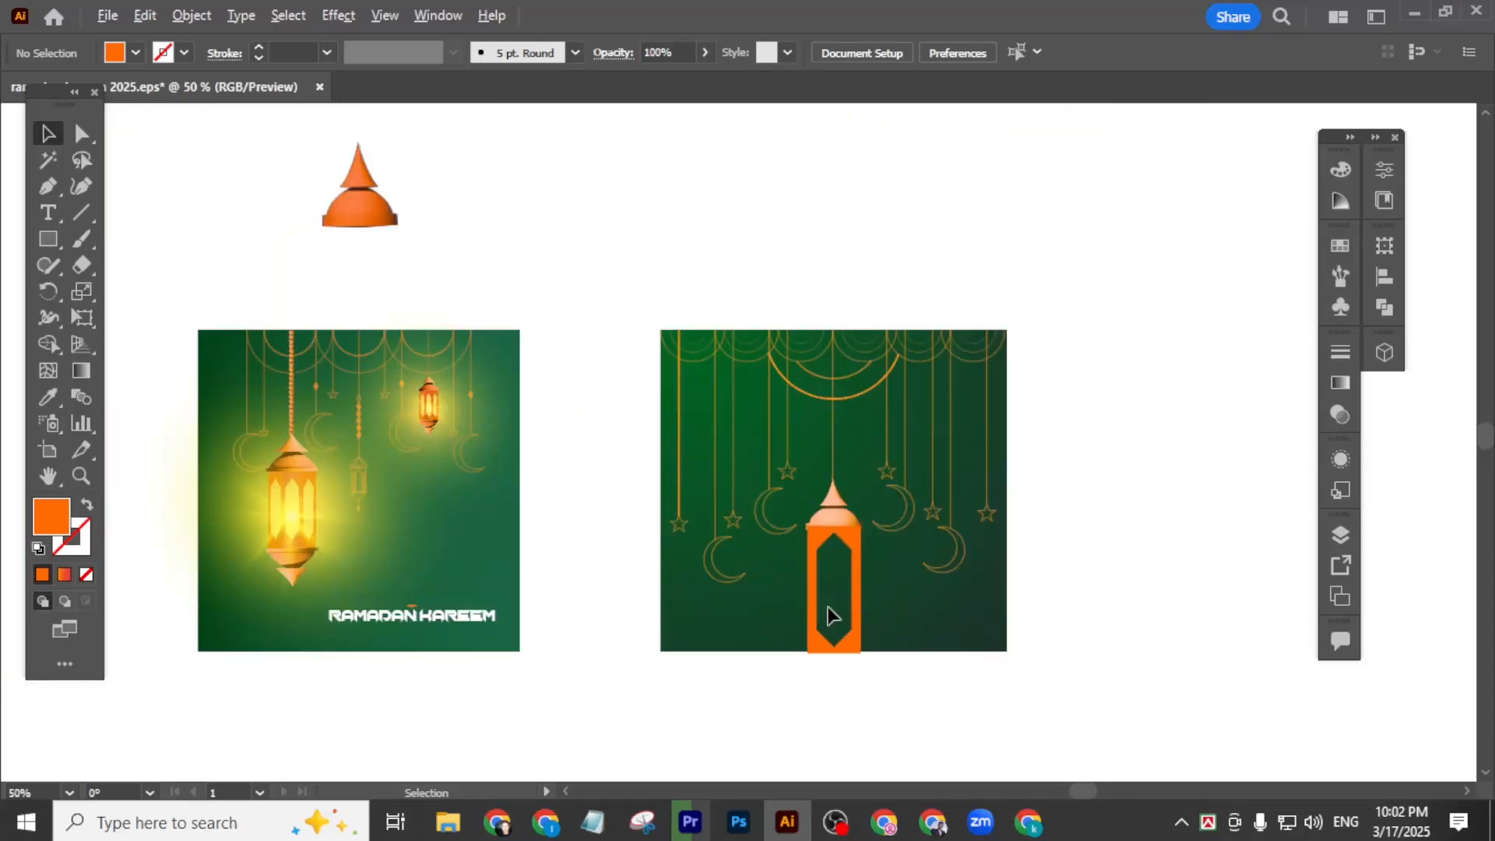
scroll(895, 622, "up", 2)
scroll(853, 536, "up", 1)
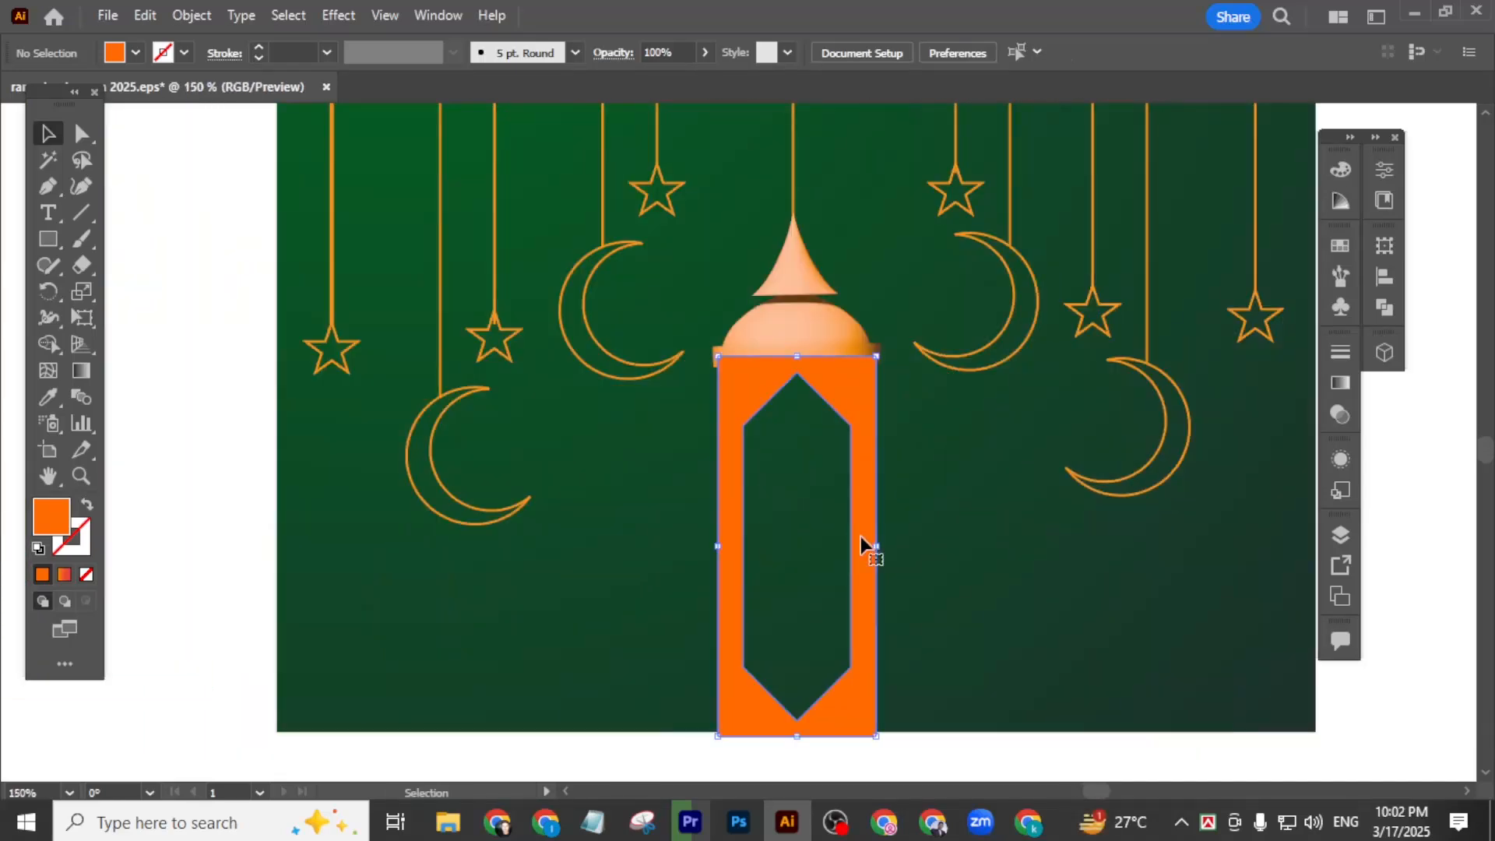
left_click(815, 352)
scroll(825, 681, "down", 1)
left_click_drag(795, 659, 791, 545)
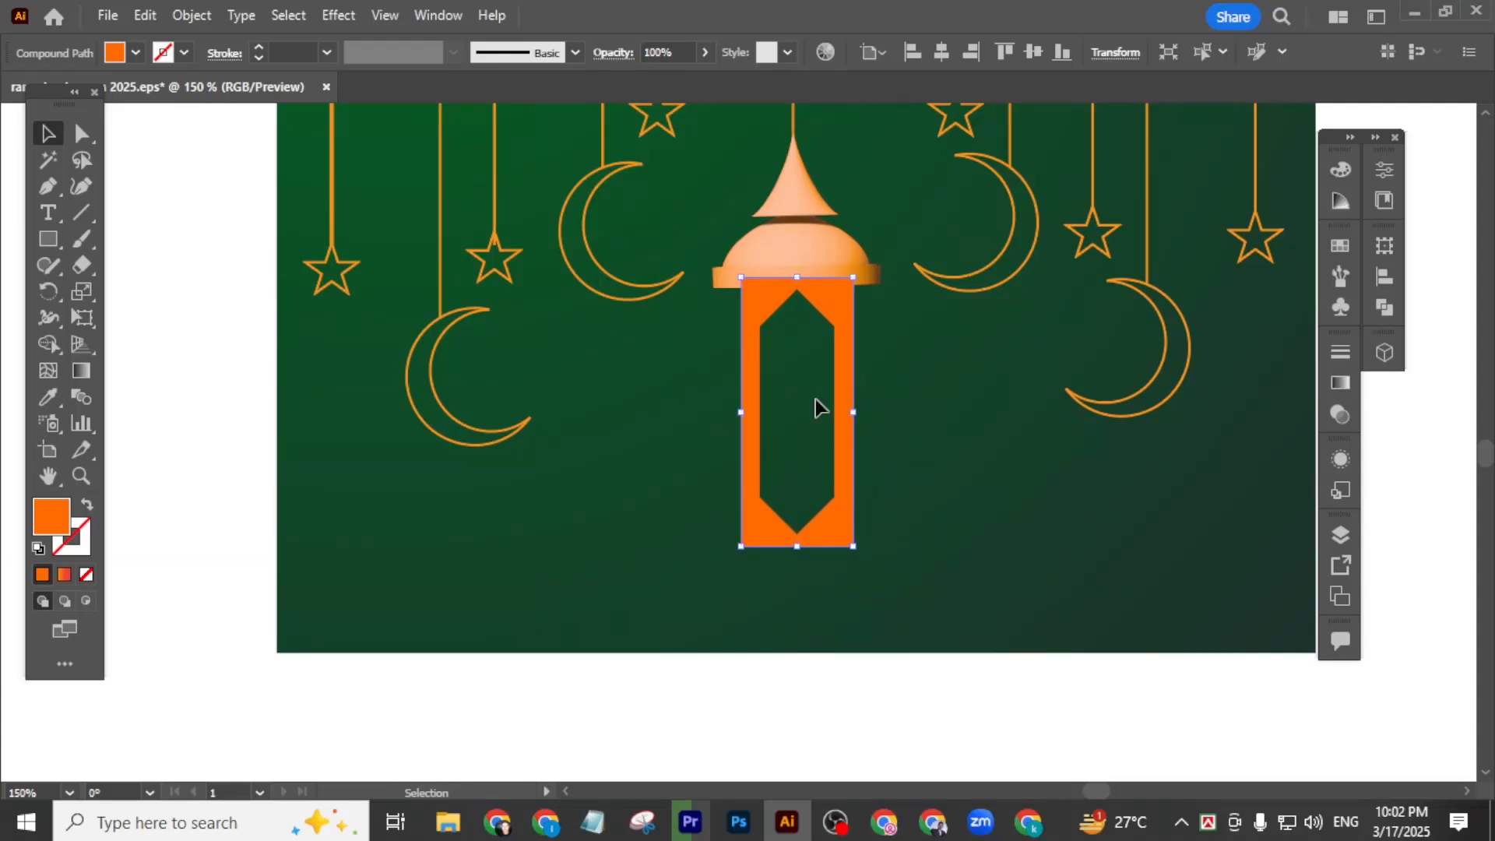
left_click_drag(817, 305, 817, 316)
left_click(937, 728)
- Move the orange frame down from the dome to just above the poster's lower edge, leaving a gap between them
scroll(809, 300, "up", 2)
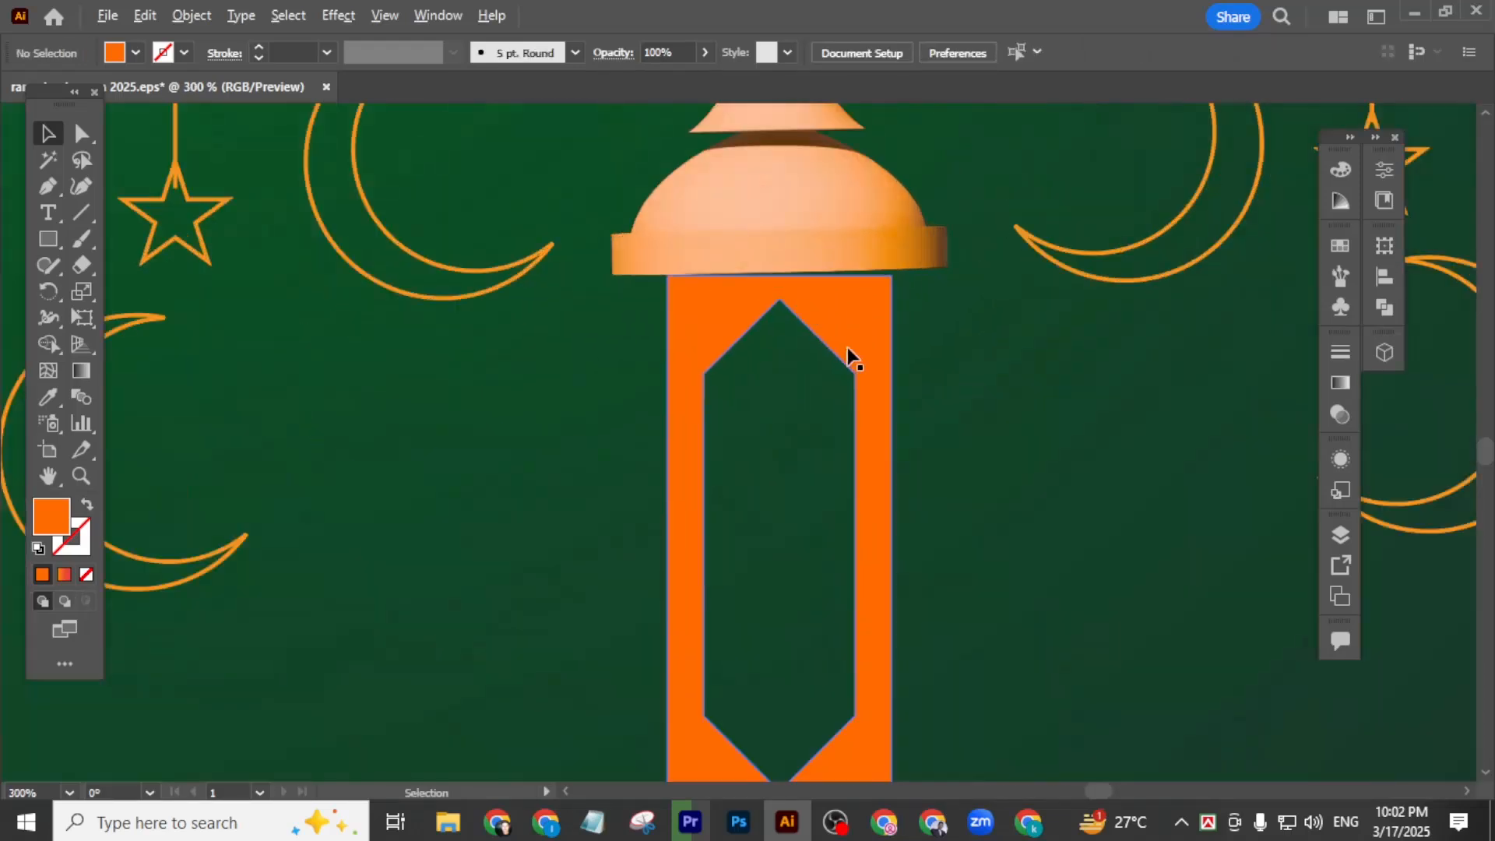
scroll(847, 347, "down", 4)
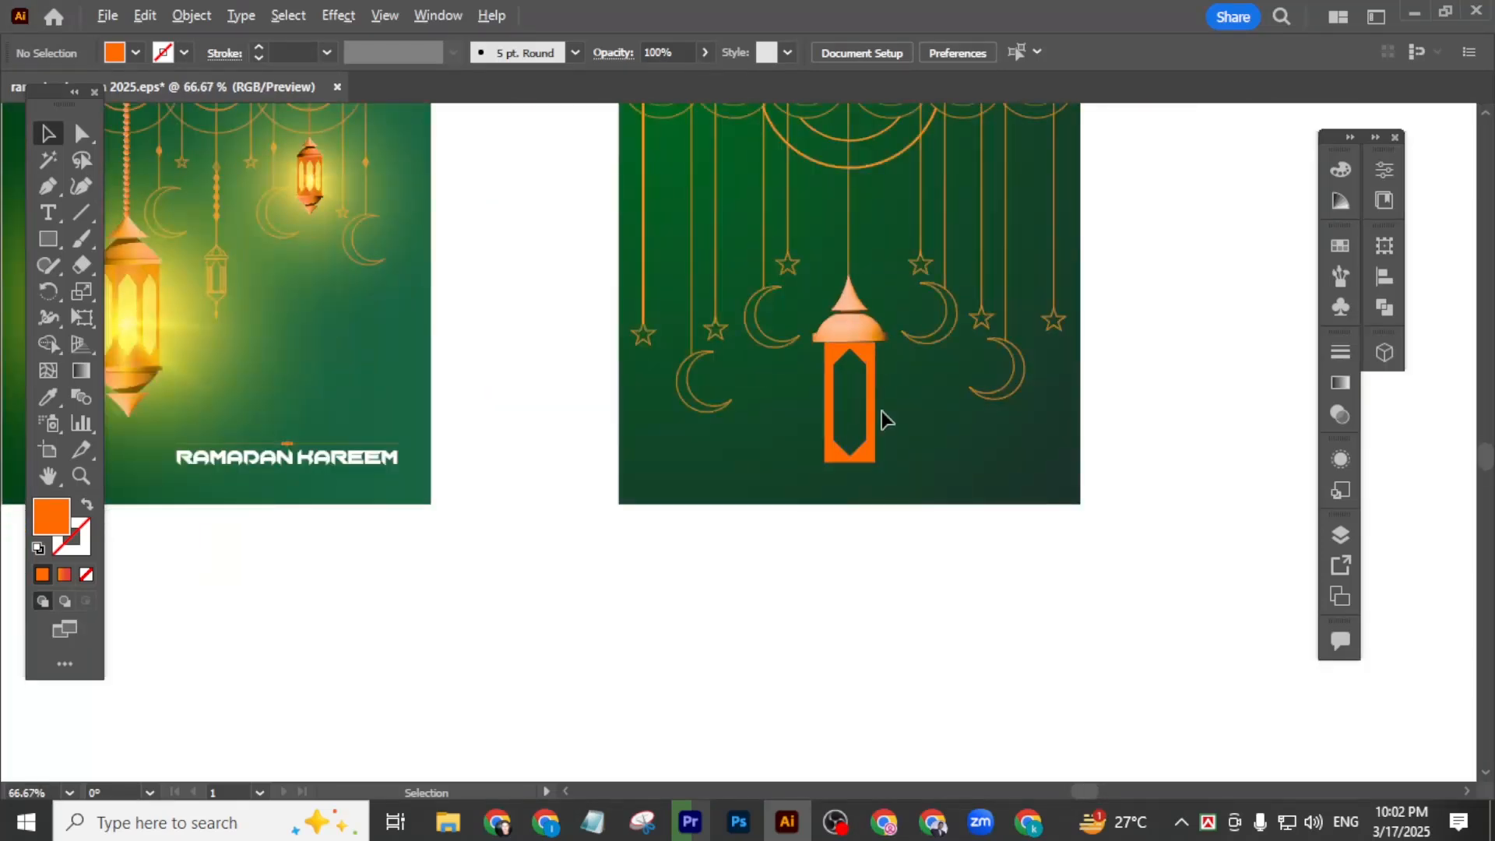
scroll(884, 413, "down", 2)
scroll(870, 410, "right", 1)
scroll(860, 397, "up", 2)
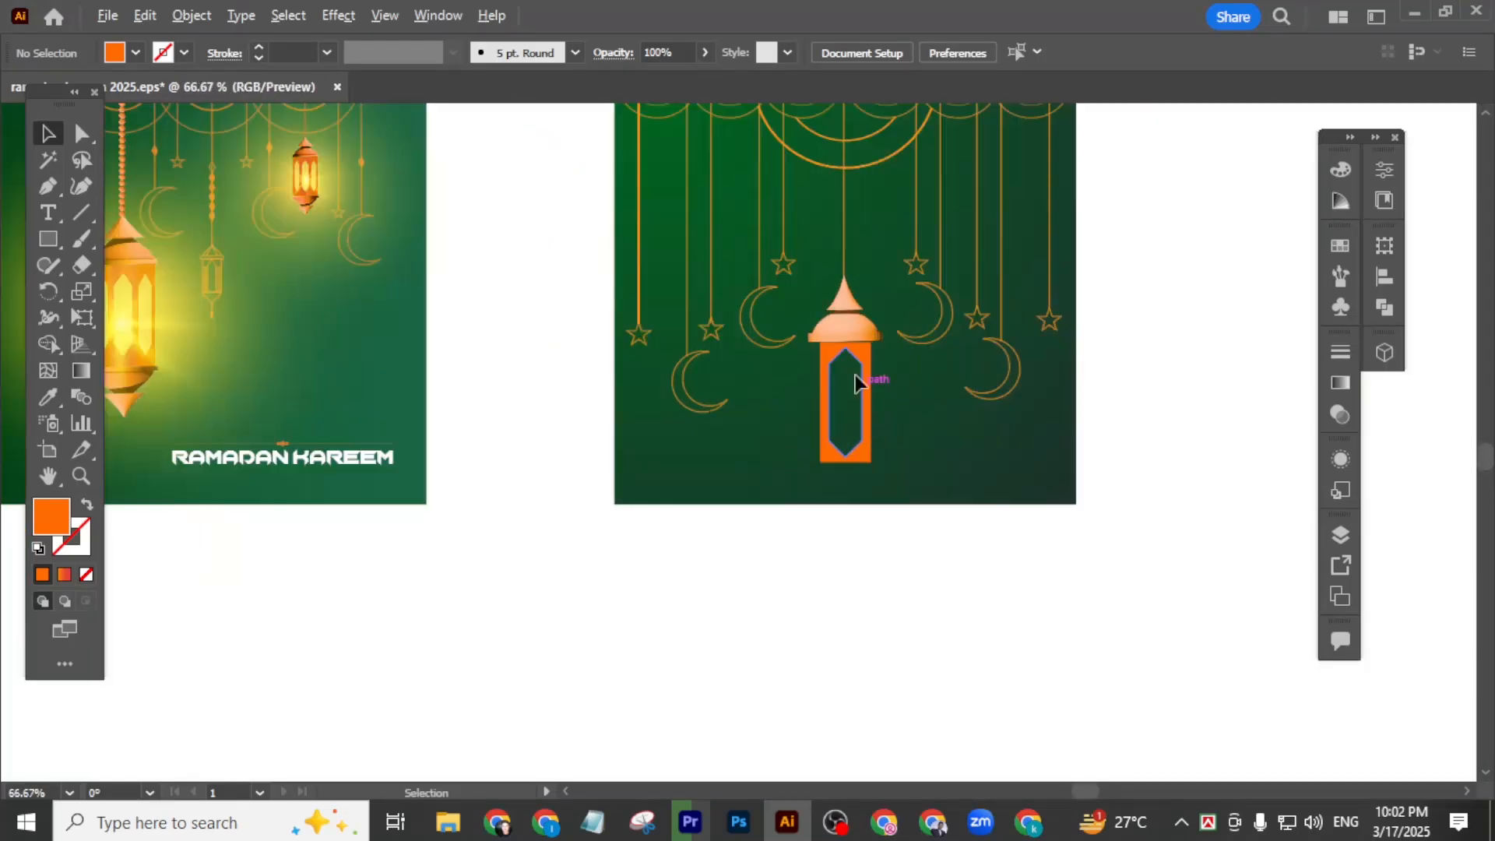
scroll(864, 389, "up", 1)
left_click_drag(864, 390, 870, 639)
scroll(877, 537, "down", 4)
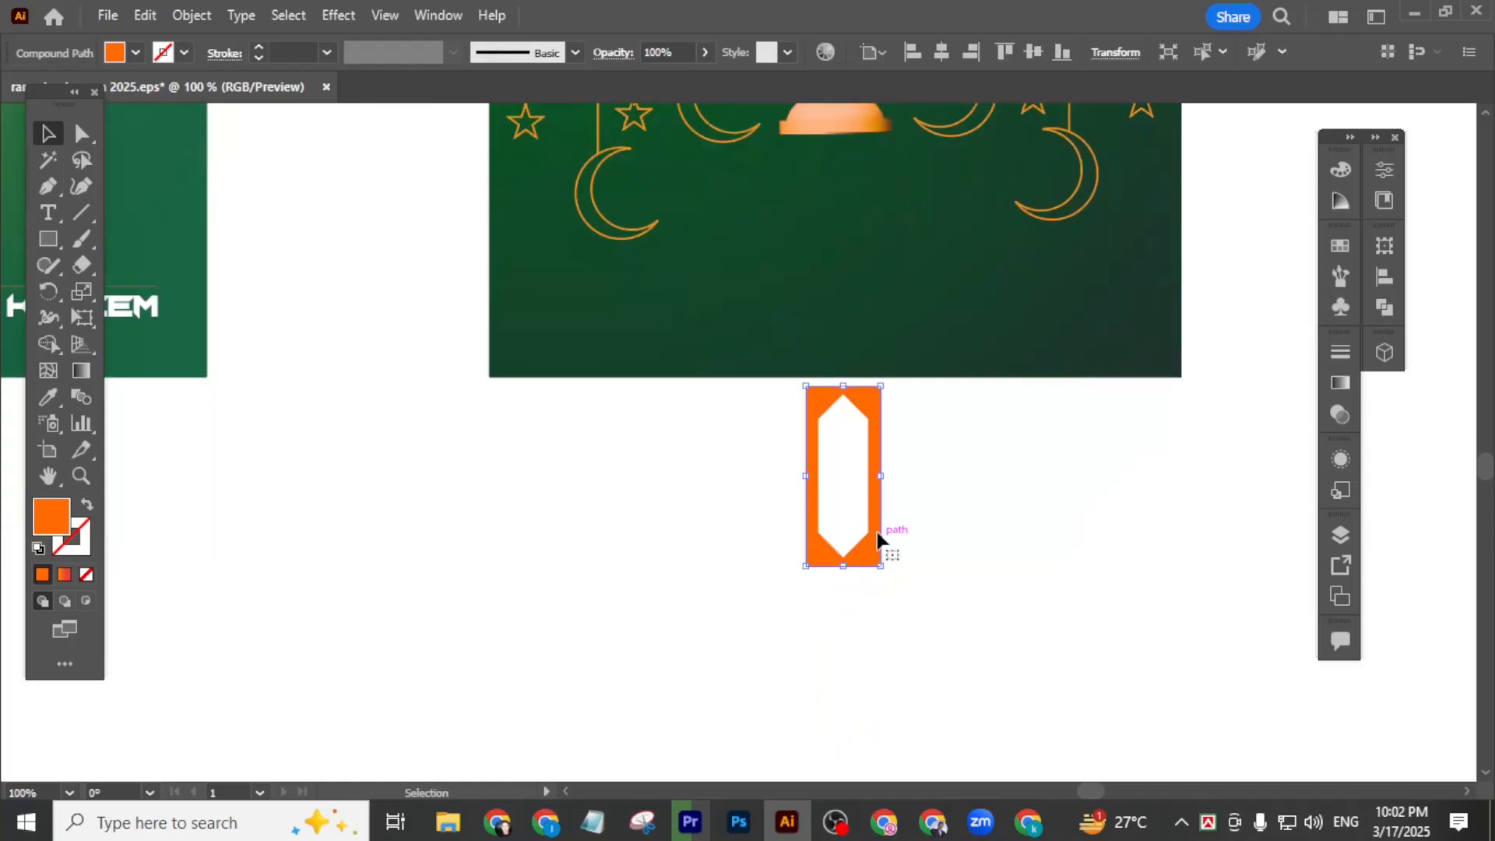
scroll(882, 498, "down", 1)
left_click_drag(856, 376, 864, 217)
left_click(1077, 319)
scroll(741, 598, "up", 2)
scroll(873, 576, "up", 2)
scroll(872, 576, "up", 1)
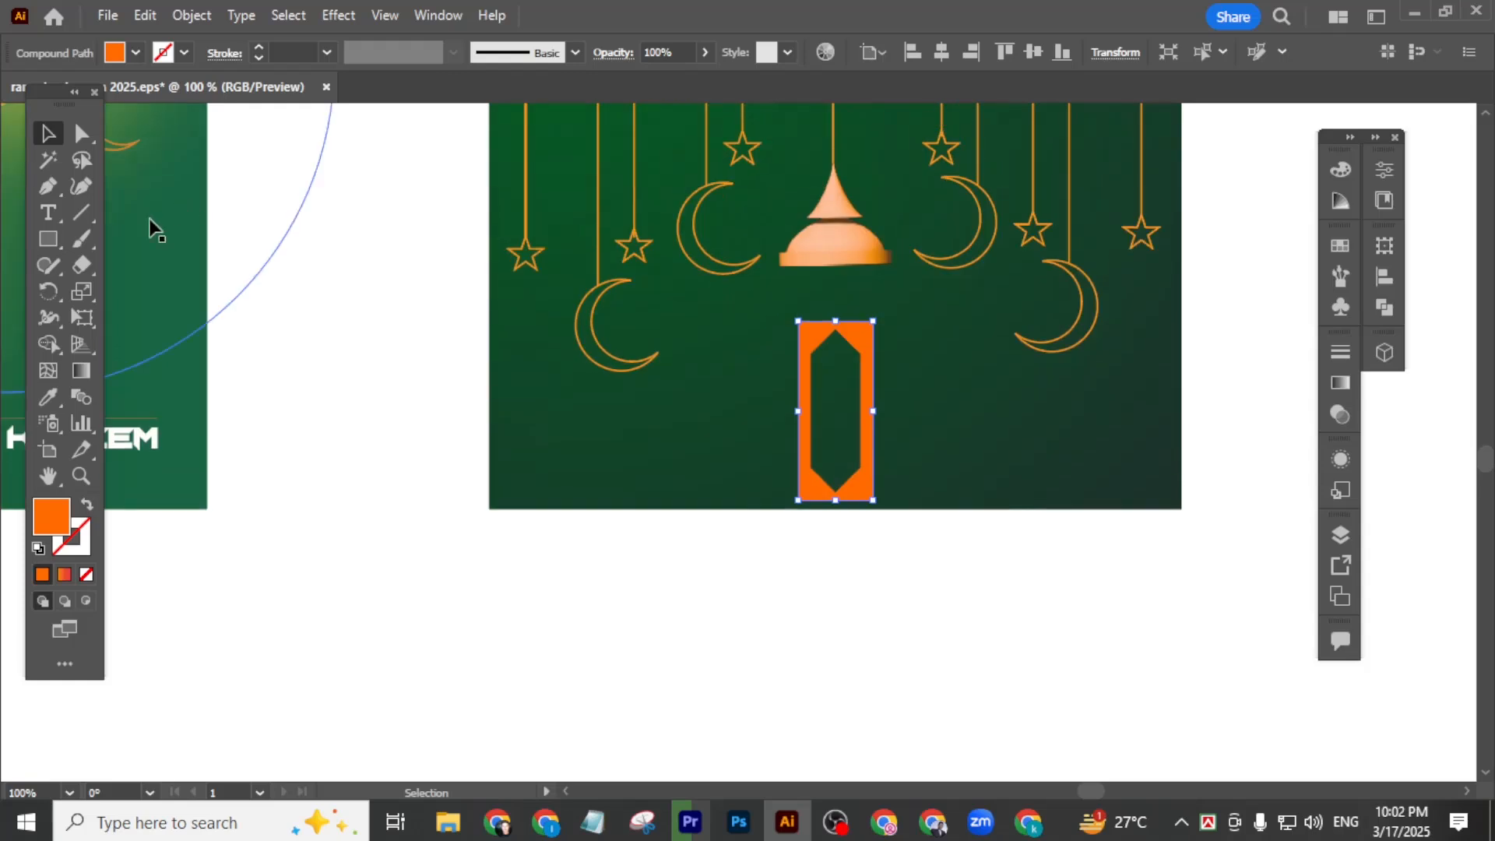
- Draw a straight 45-degree line descending rightward across the upper half of the orange frame, with a 0.5 pt stroke
left_click(83, 213)
scroll(888, 407, "up", 2, "alt")
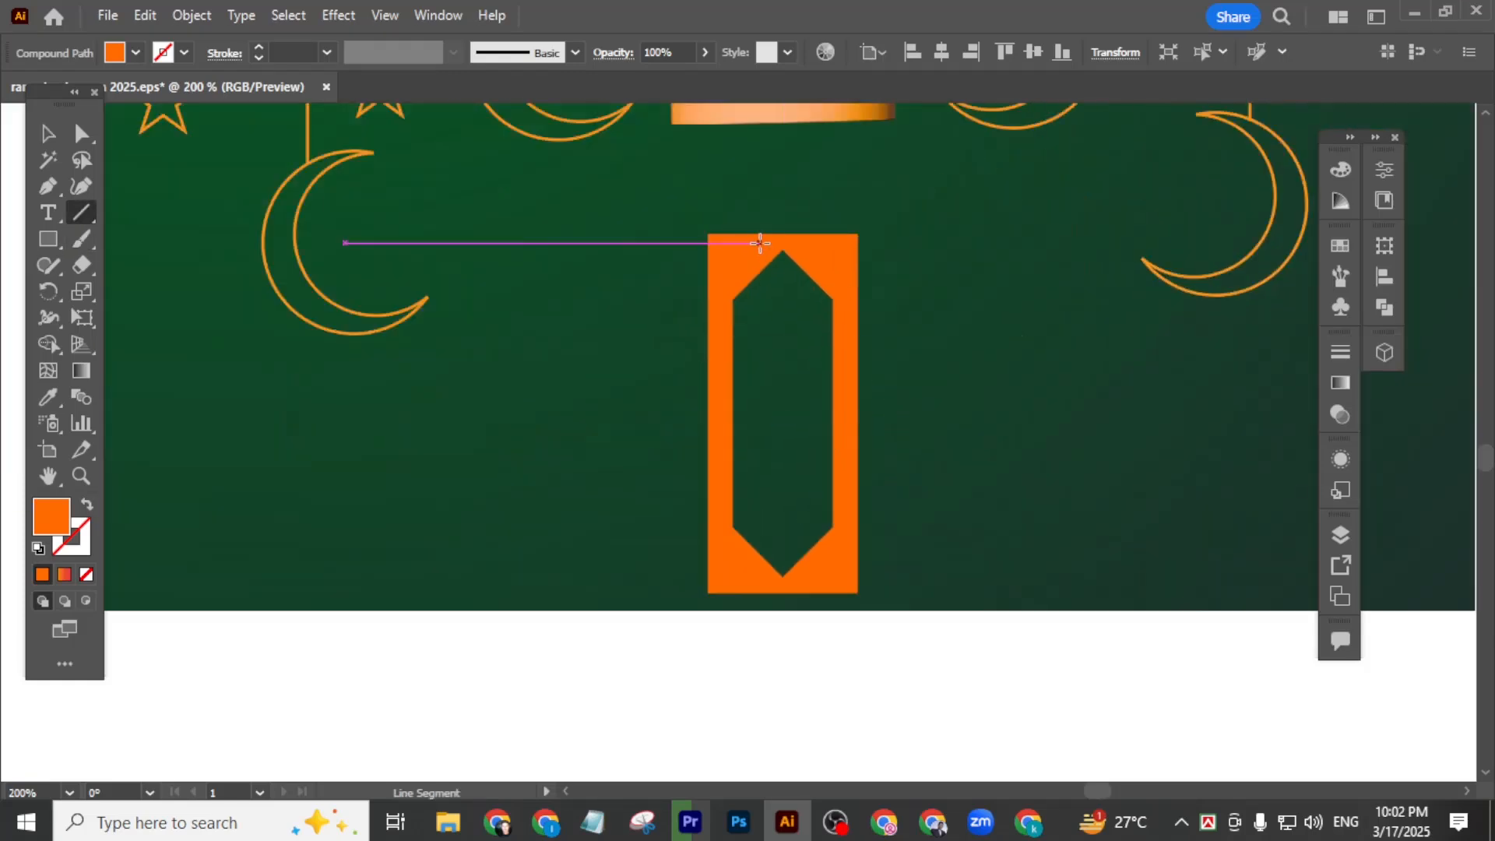
left_click_drag(744, 226, 929, 409)
left_click(282, 51)
type("0.5")
key("Return")
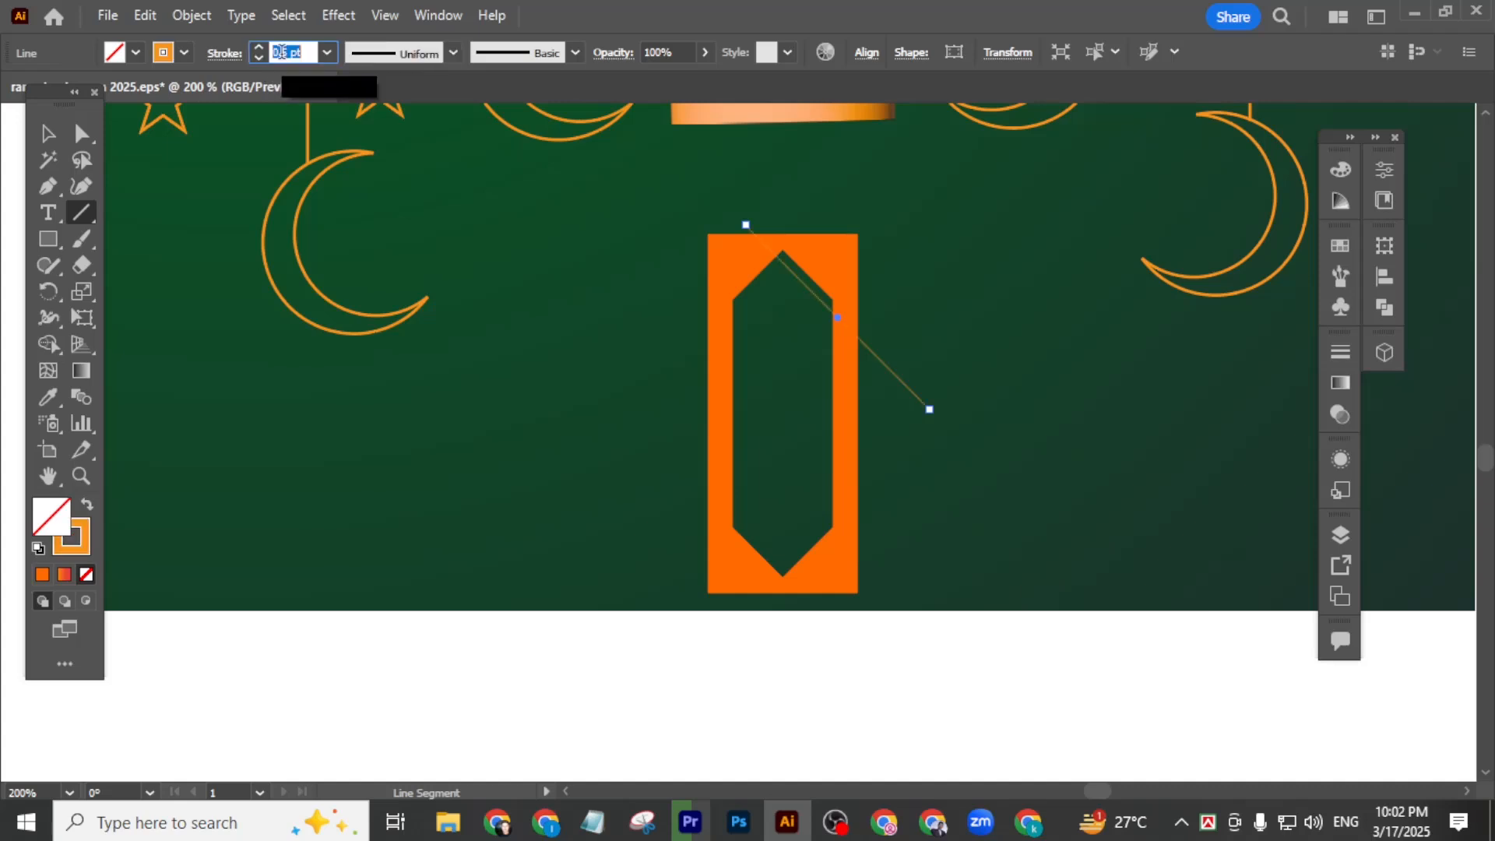
- Change the diagonal line's stroke to white and its weight to 1 pt
left_click(186, 51)
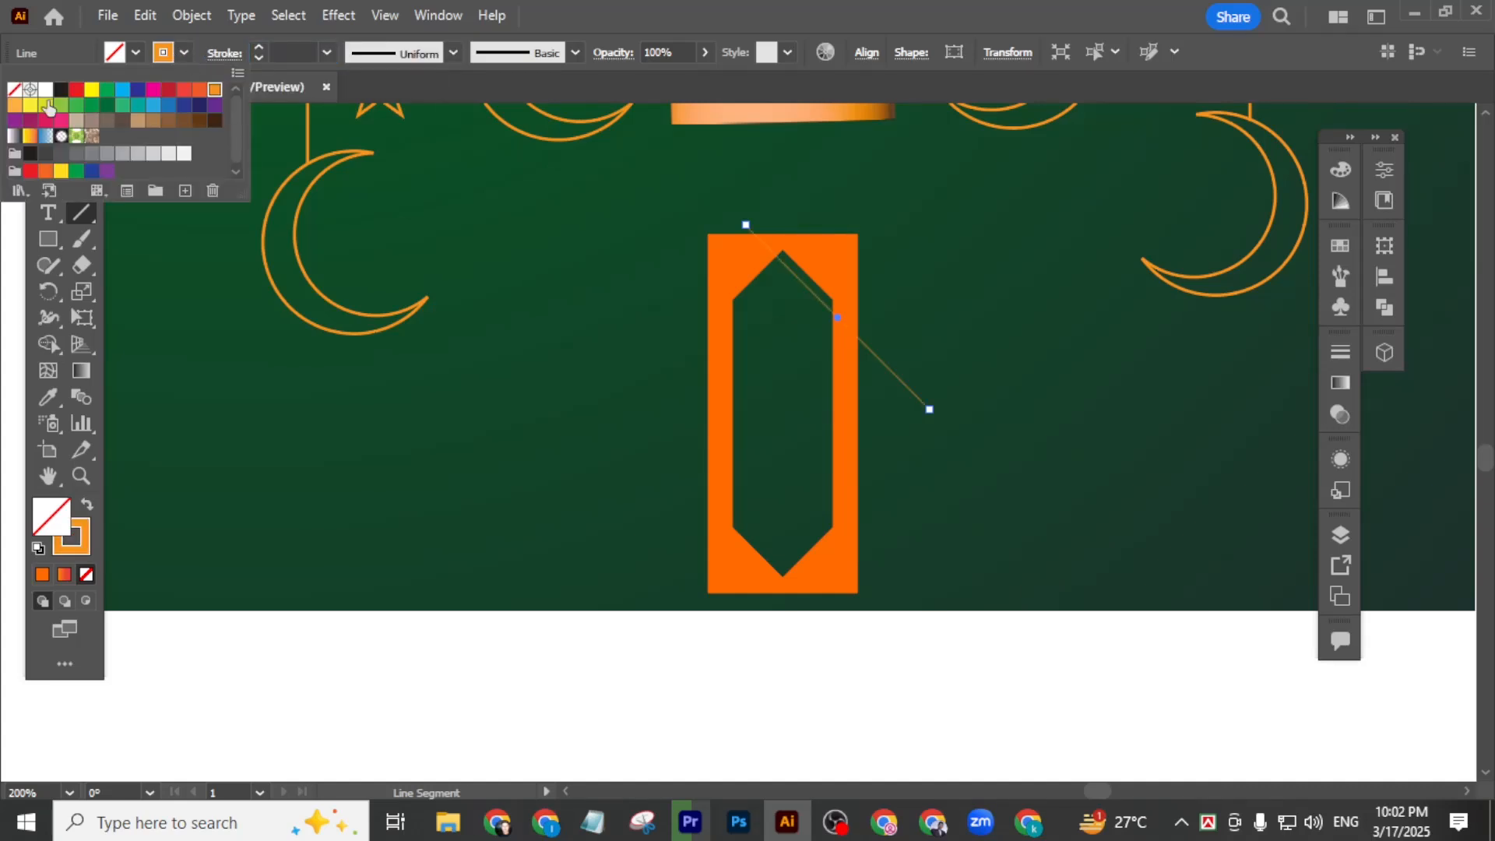
left_click(45, 89)
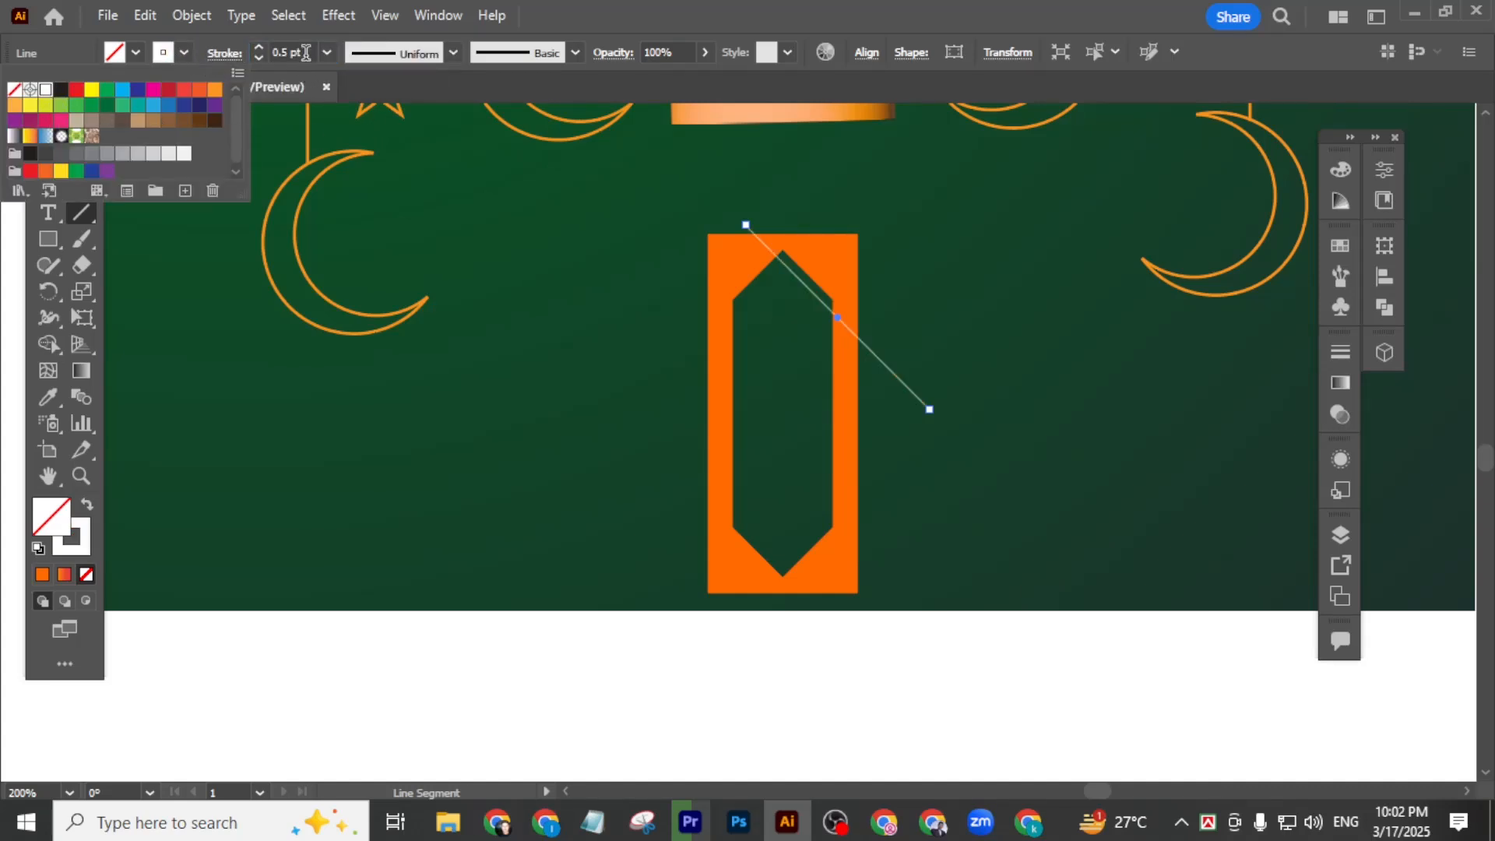
left_click(305, 54)
type("1")
key("Return")
left_click(48, 133)
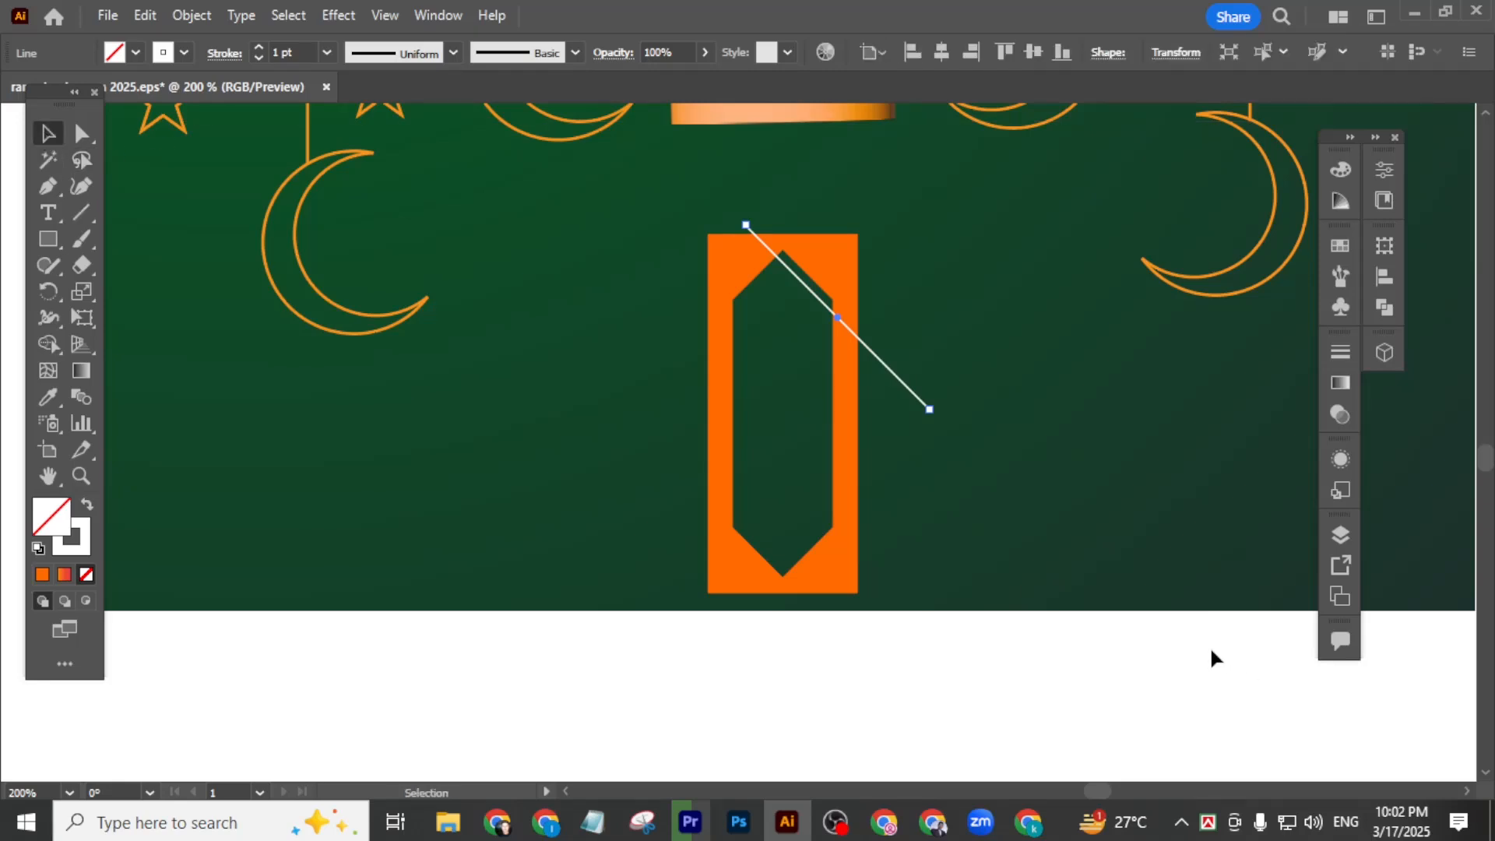
left_click(1075, 529)
- Create a reflected copy of the white diagonal line so the two lines cross in an X
right_click(883, 364)
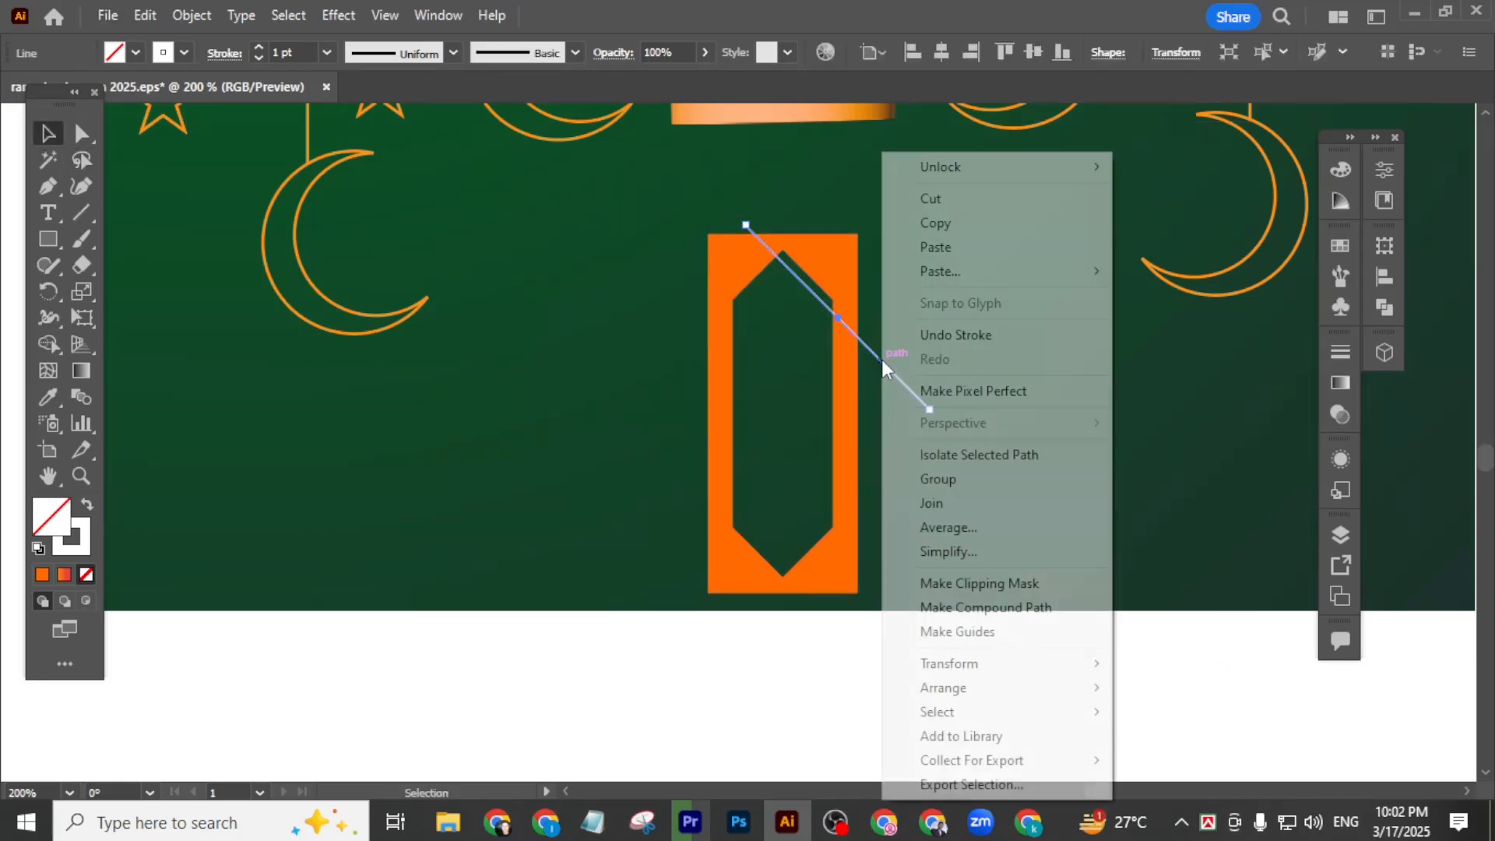
mouse_move(950, 666)
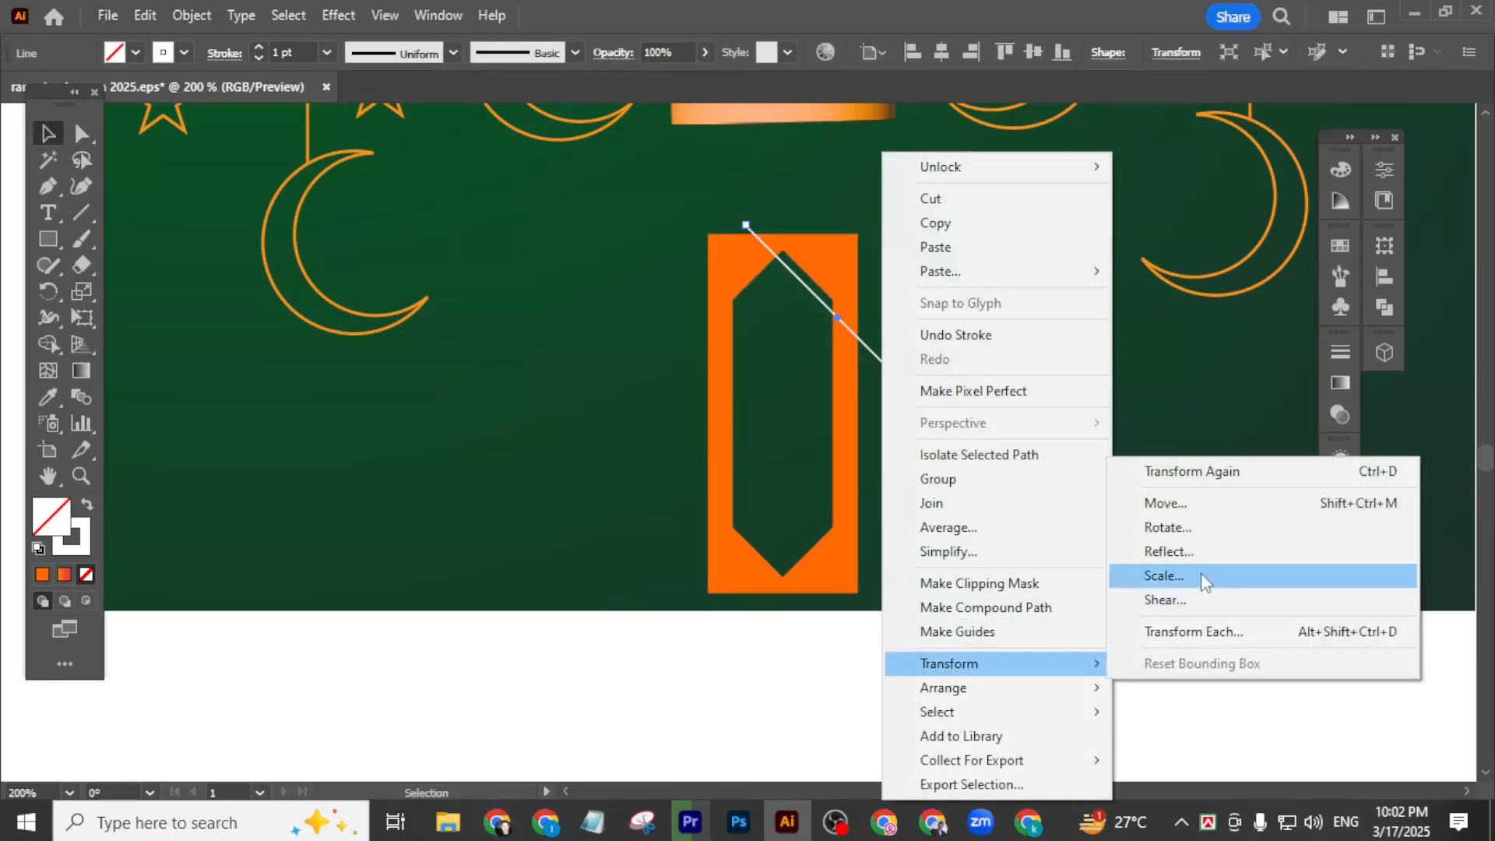
left_click(1182, 553)
left_click(743, 611)
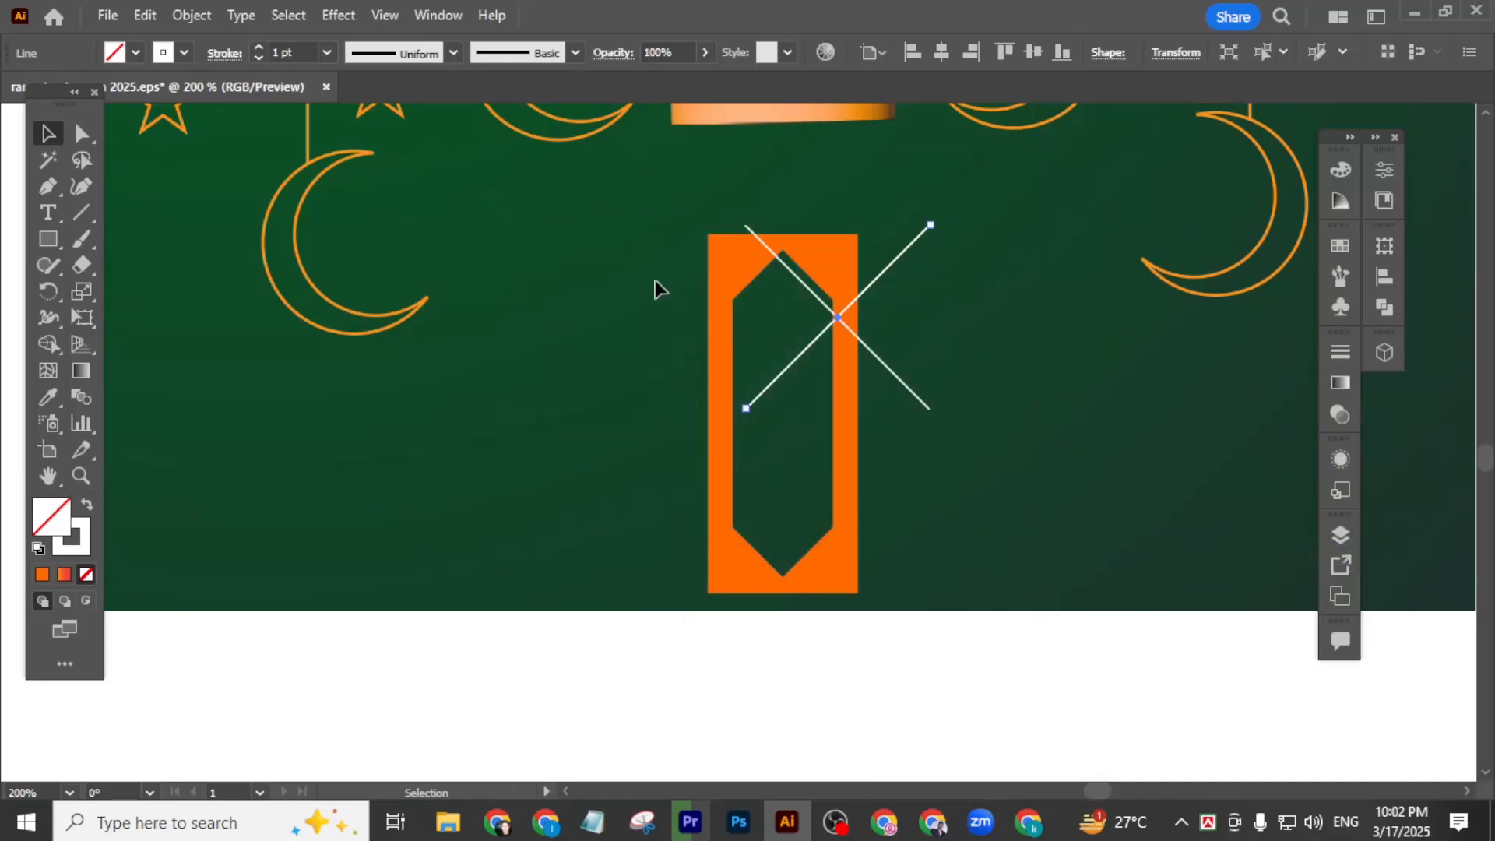
- Align the two crossed lines and the orange frame on their horizontal centers
left_click_drag(934, 426, 854, 475)
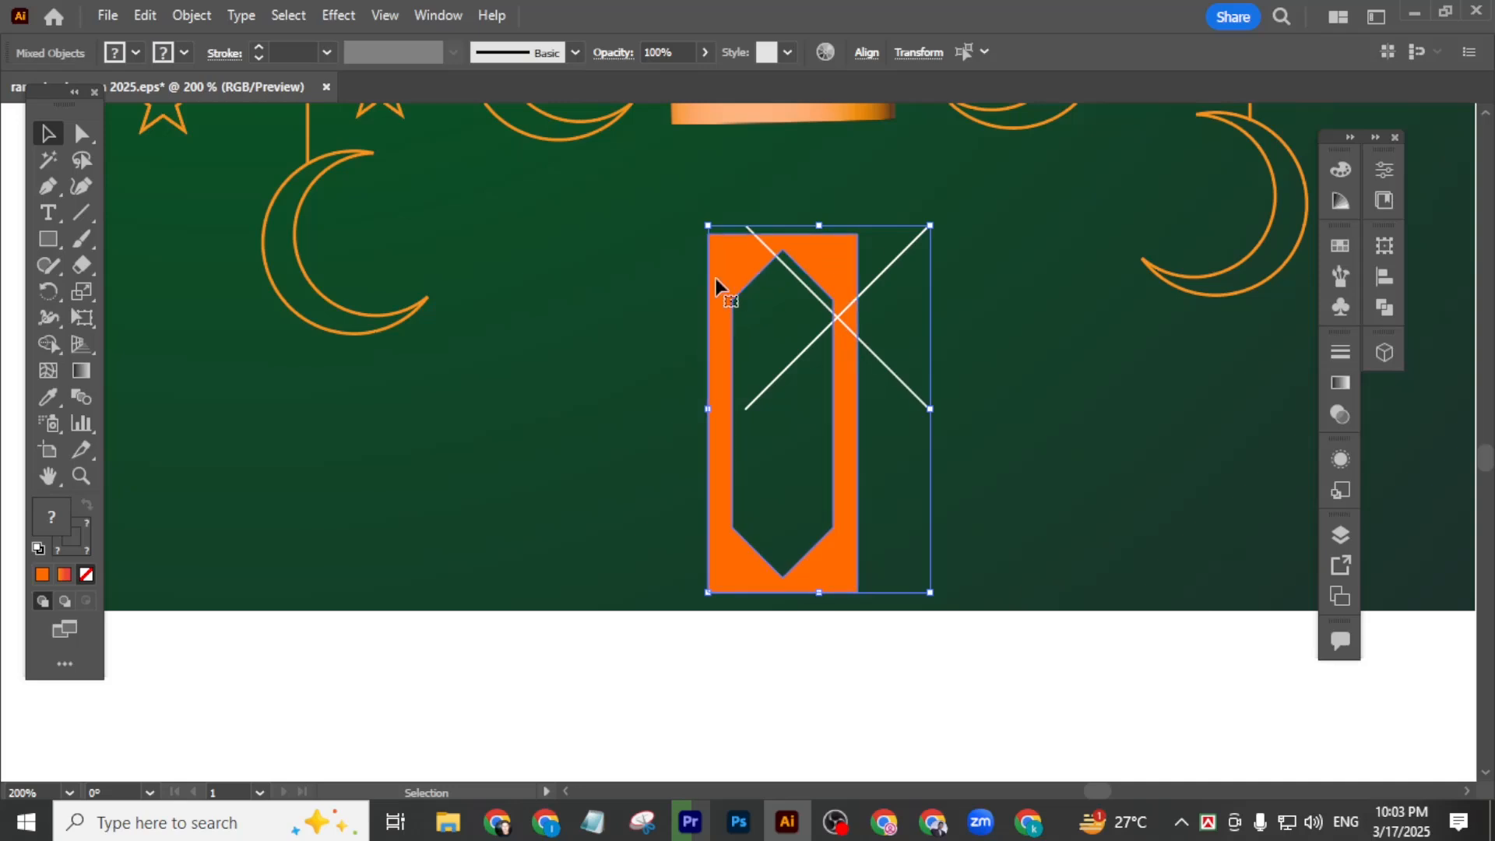
left_click(1383, 277)
left_click(1155, 296)
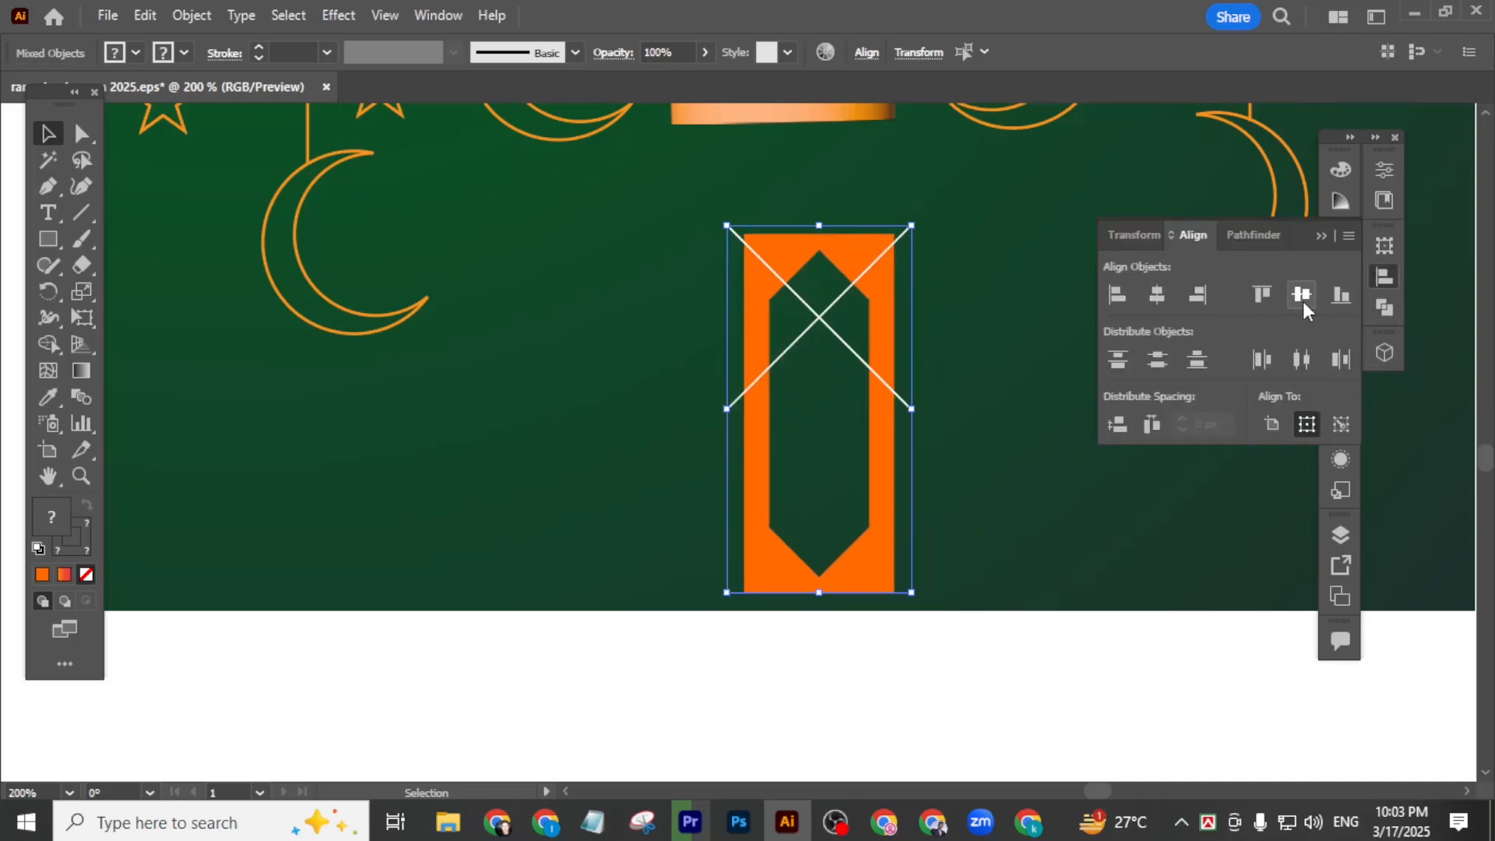
left_click(1004, 545)
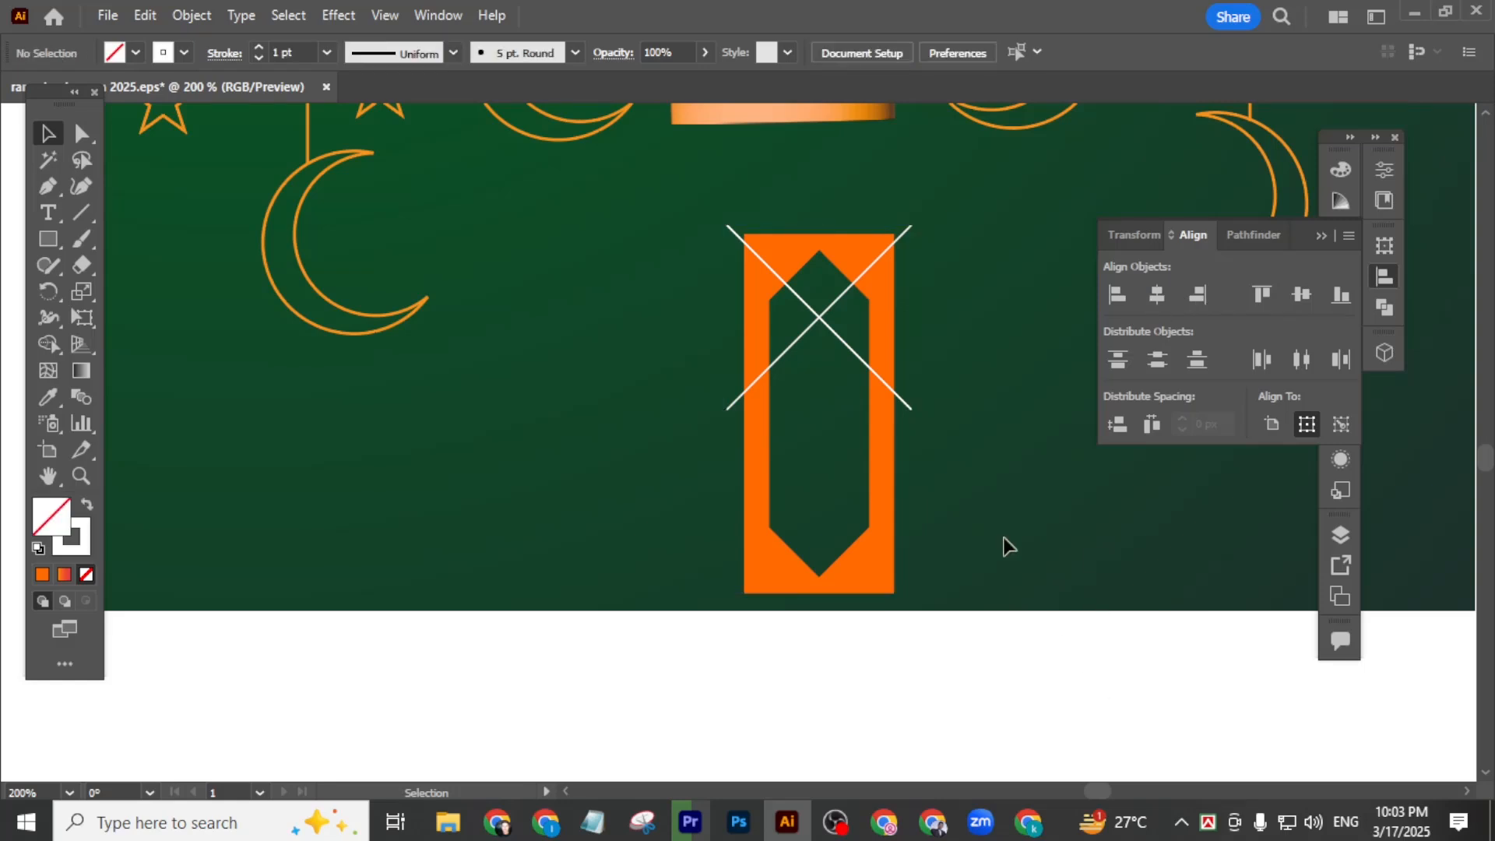
- Move the crossed lines up so they intersect just above the upper tip of the hexagonal opening
left_click(815, 317)
left_click_drag(817, 317, 822, 250)
scroll(885, 278, "up", 4)
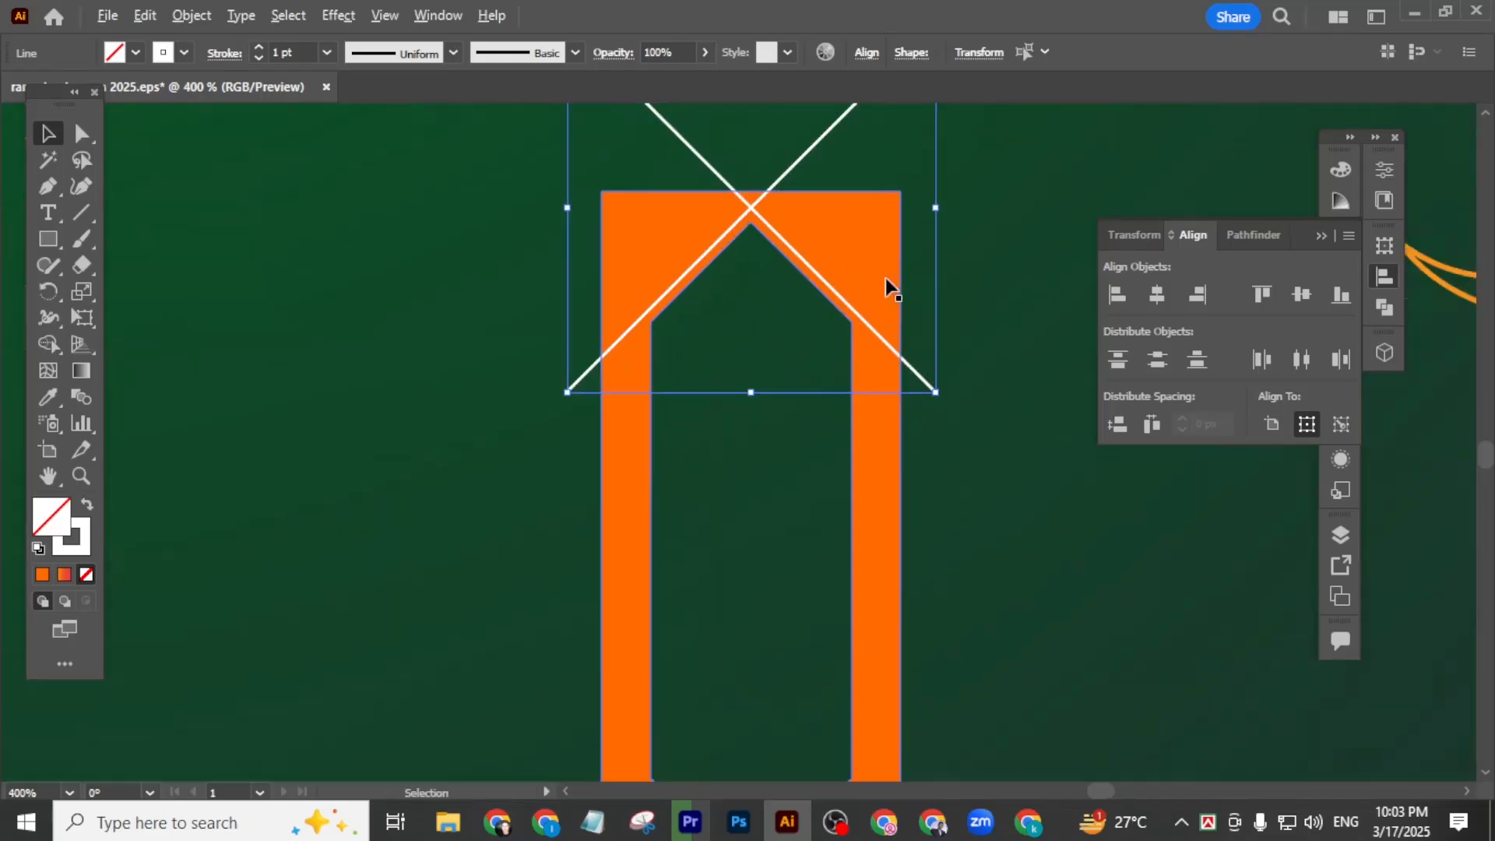
scroll(885, 278, "down", 6)
scroll(861, 274, "up", 3)
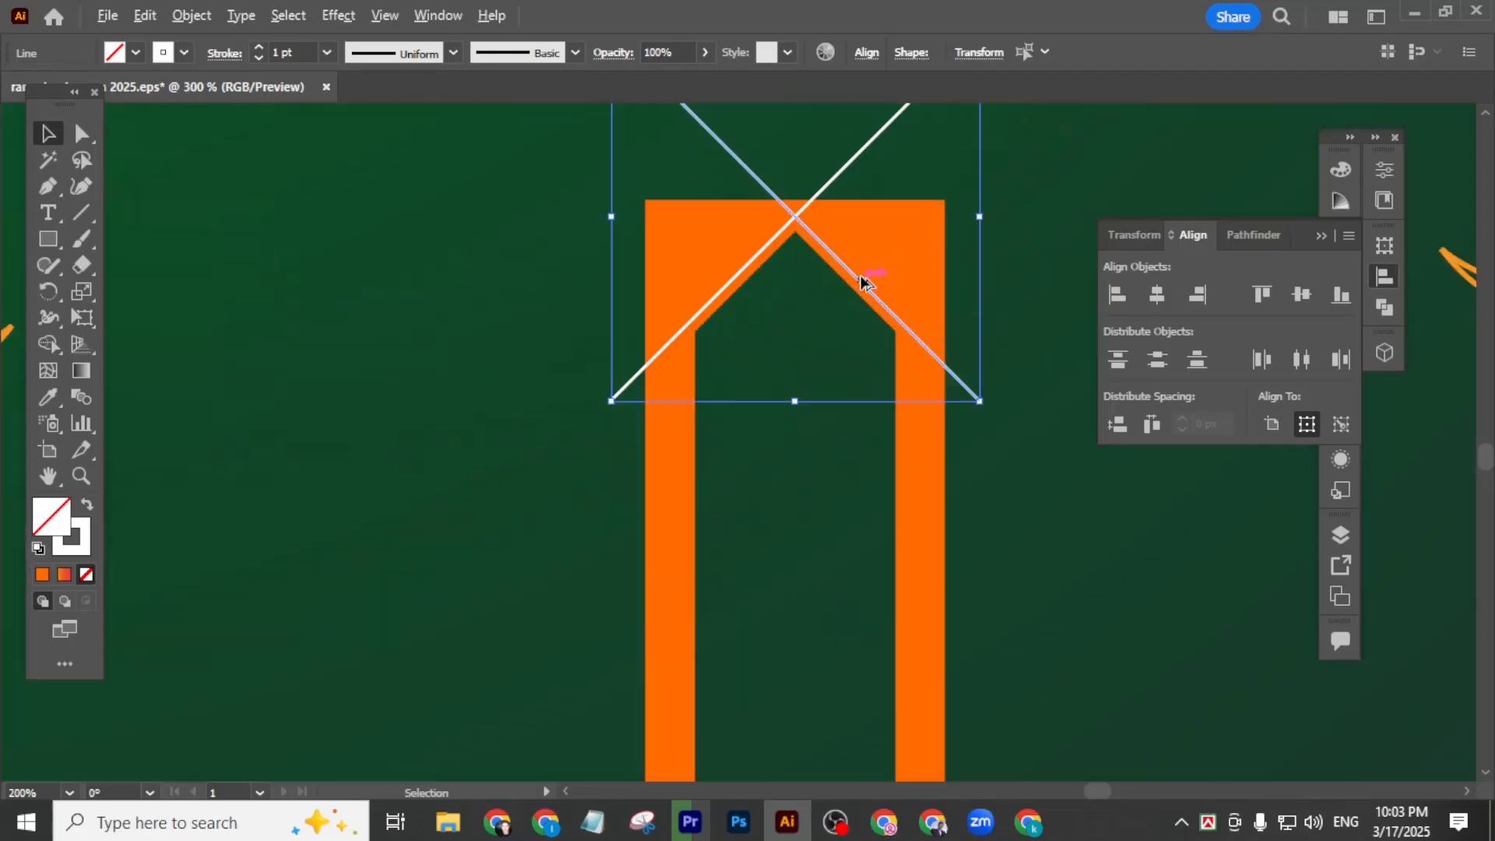
- Duplicate the crossed lines slightly downward and repeat the copy until a white lattice covers the entire hexagonal opening
left_click_drag(803, 227, 808, 250)
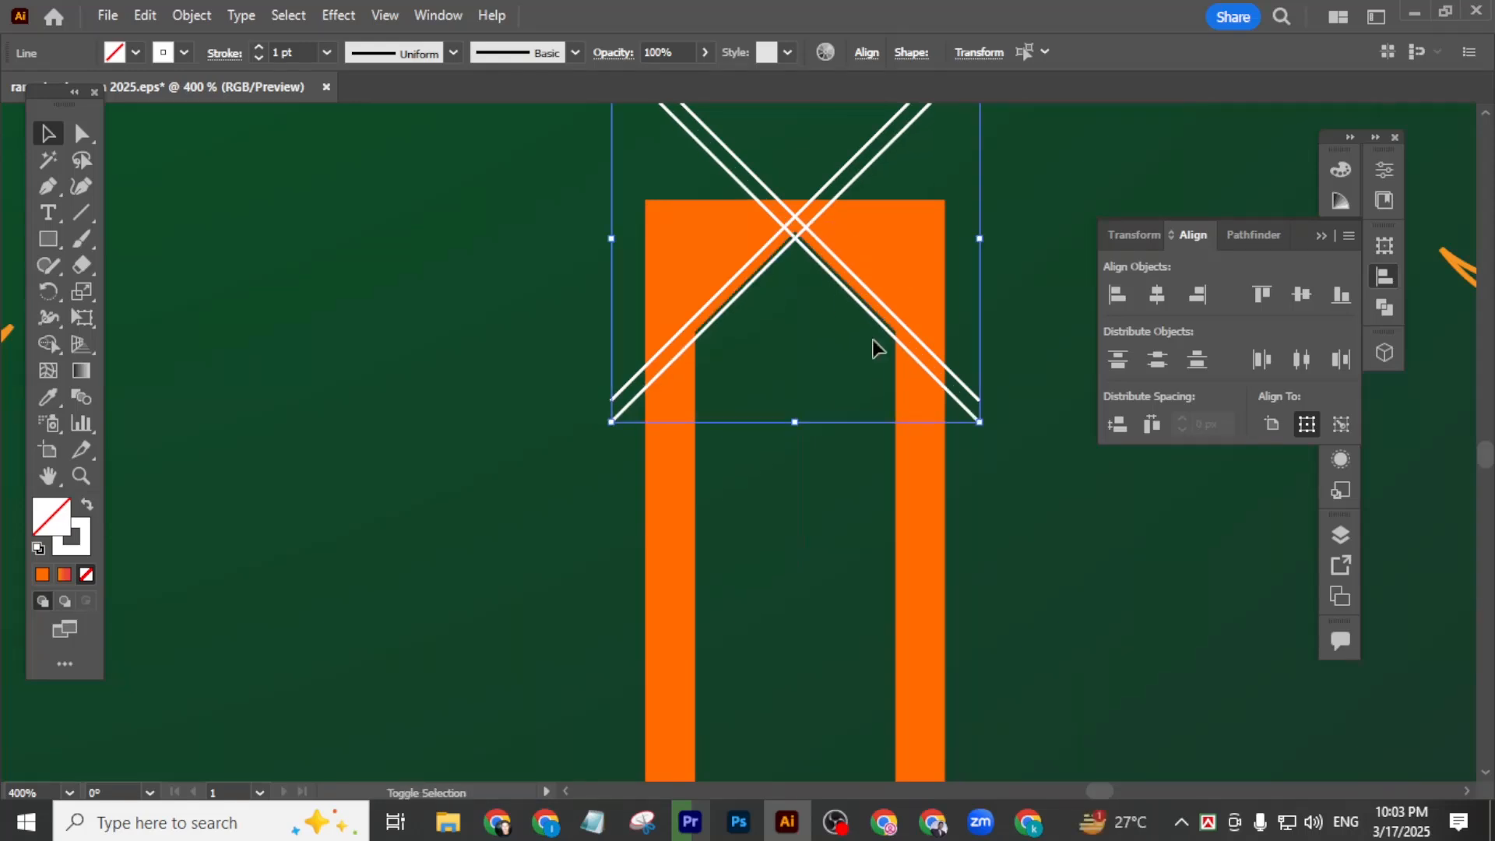
scroll(880, 374, "down", 1)
left_click_drag(1078, 537, 953, 502)
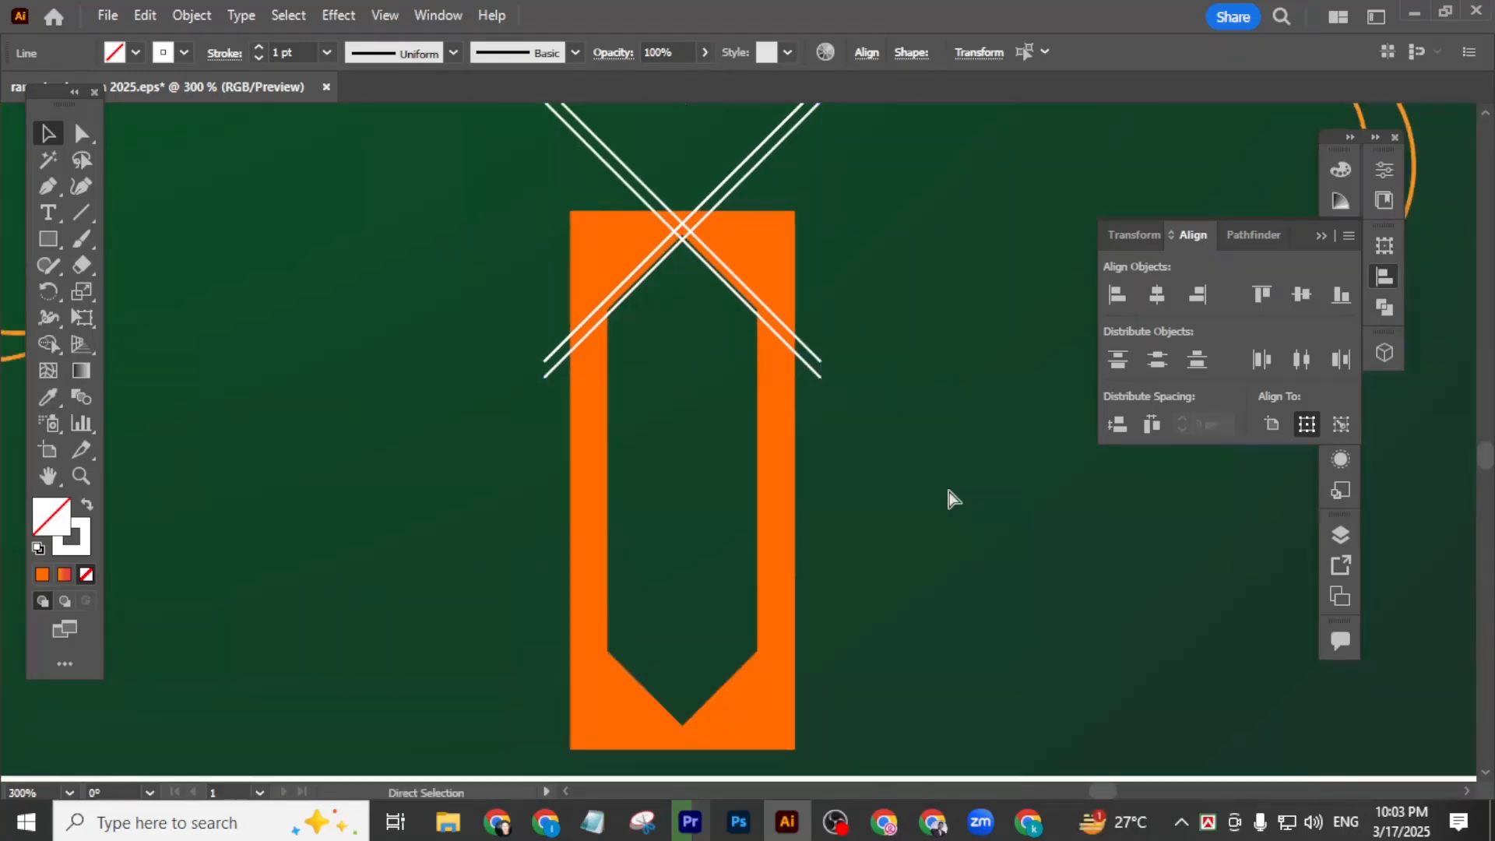
key("ctrl+d")
key("ctrl+d")
key("ctrl+d")
key("ctrl+d")
key("ctrl+d")
key("ctrl+d")
key("ctrl+d")
key("ctrl+d")
key("ctrl+d")
key("ctrl+d")
key("ctrl+d")
key("ctrl+d")
key("ctrl+d")
key("ctrl+d")
key("ctrl+d")
key("ctrl+d")
key("ctrl+d")
key("ctrl+d")
key("ctrl+d")
key("ctrl+d")
key("ctrl+d")
key("ctrl+d")
key("ctrl+d")
key("ctrl+d")
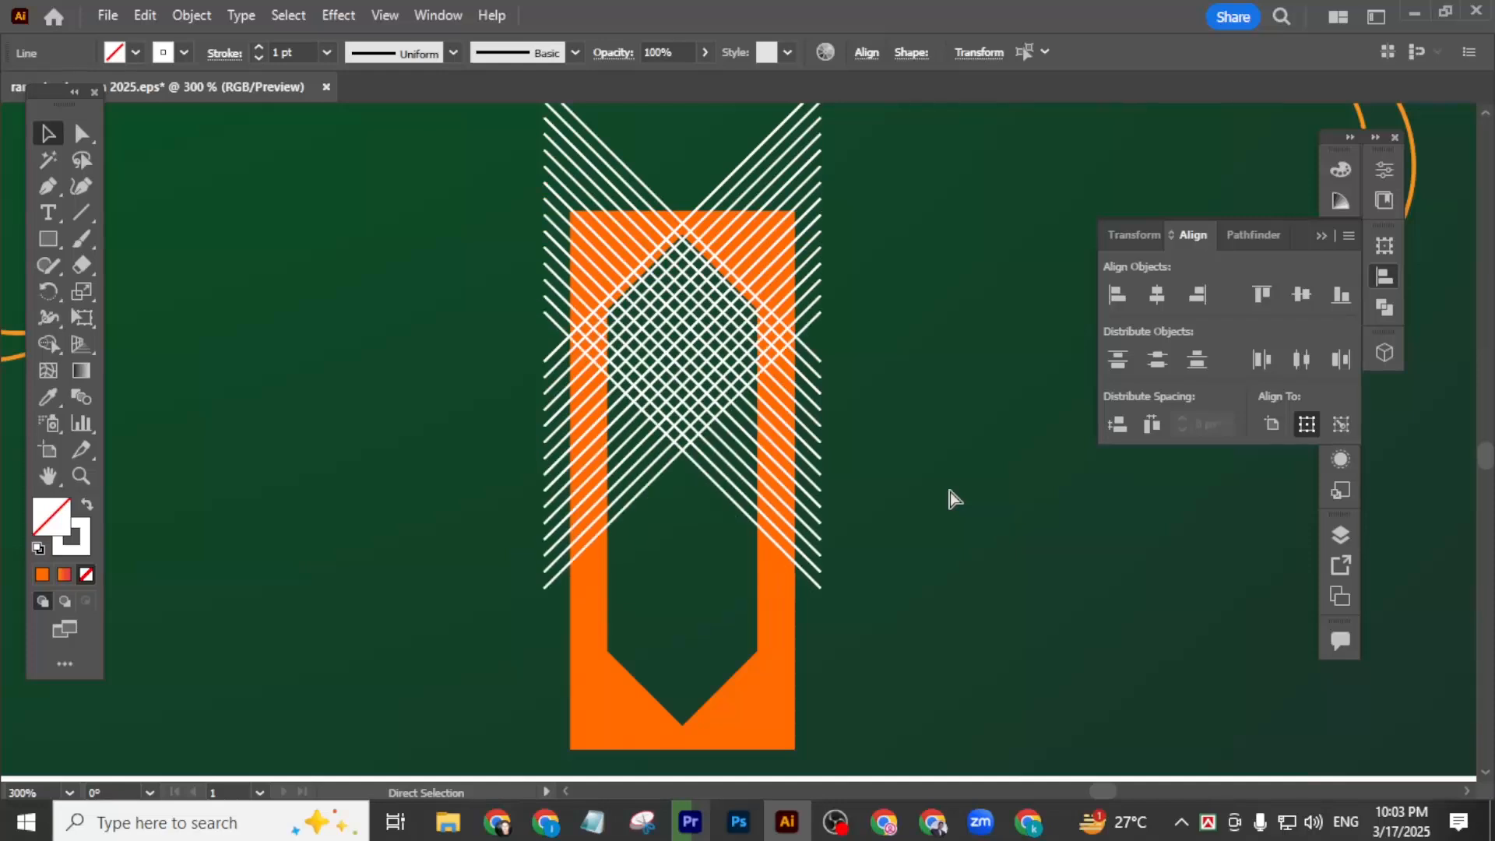
key("ctrl+d")
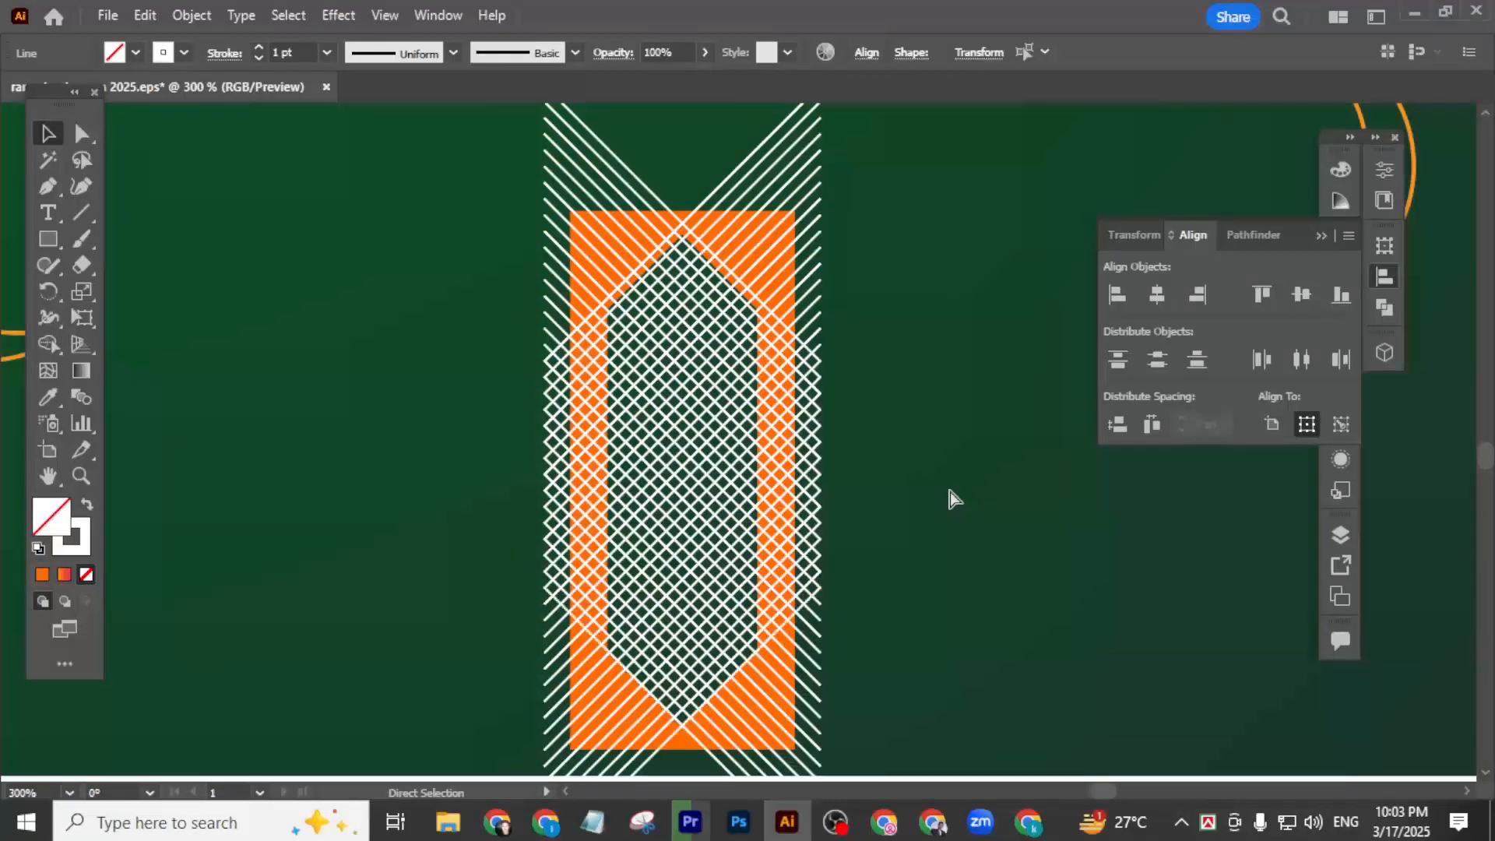
scroll(949, 492, "down", 3)
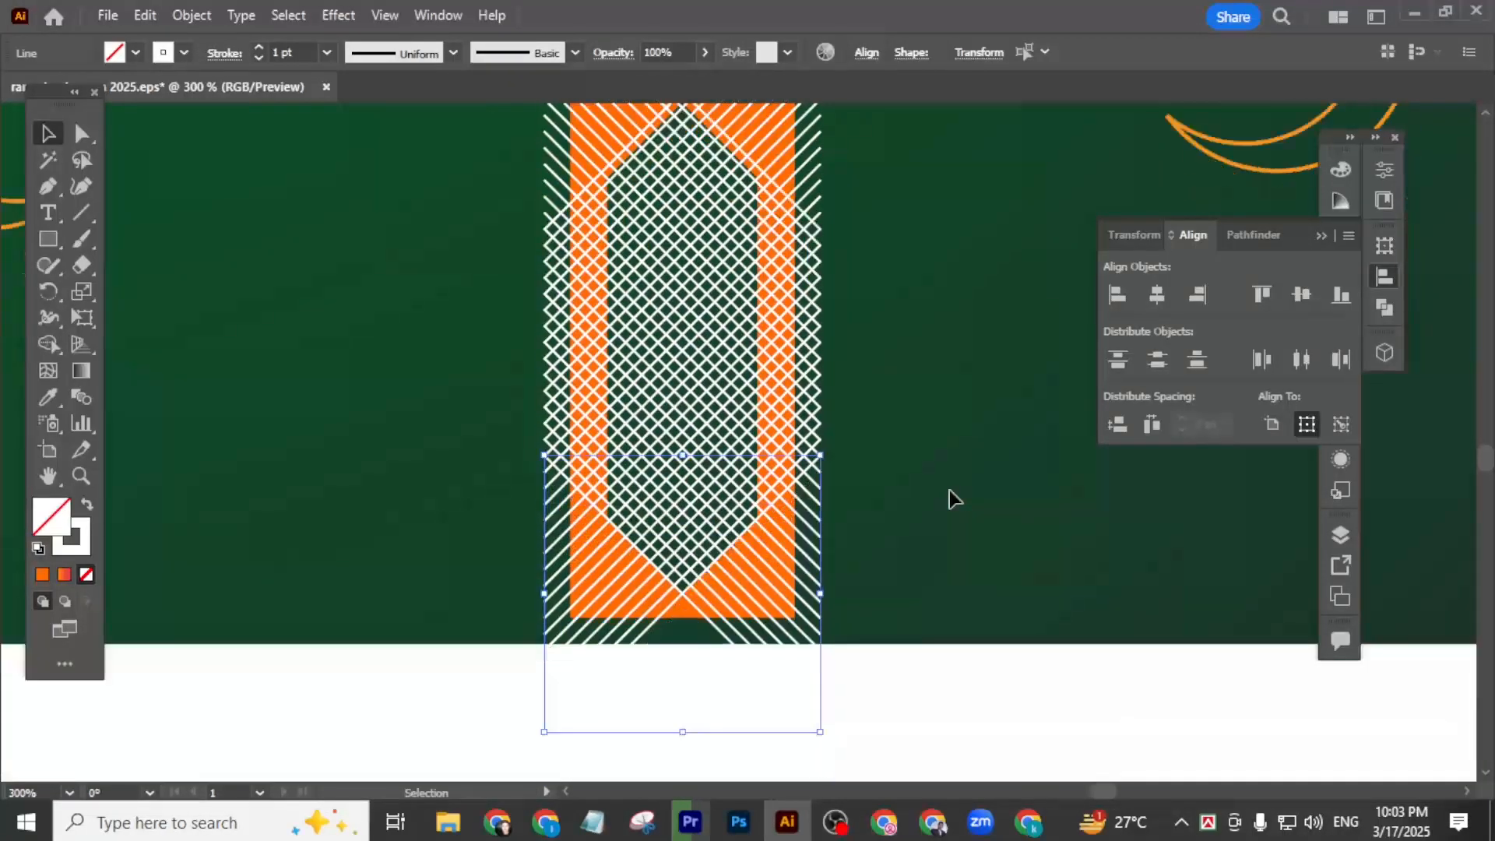
scroll(760, 594, "down", 1)
scroll(760, 594, "down", 1)
left_click(904, 474)
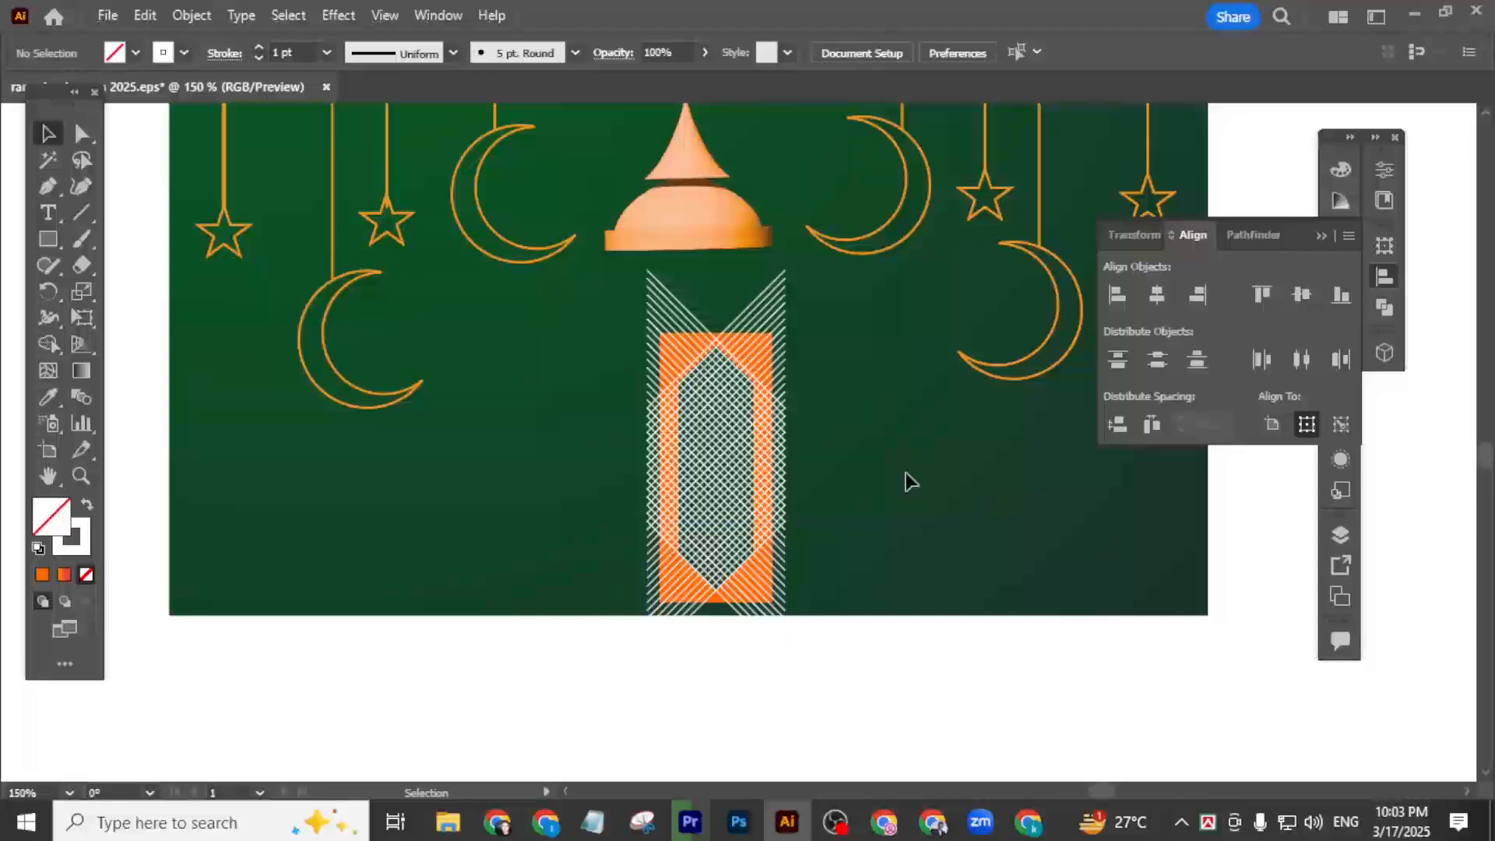
scroll(669, 426, "up", 2)
scroll(667, 424, "down", 2)
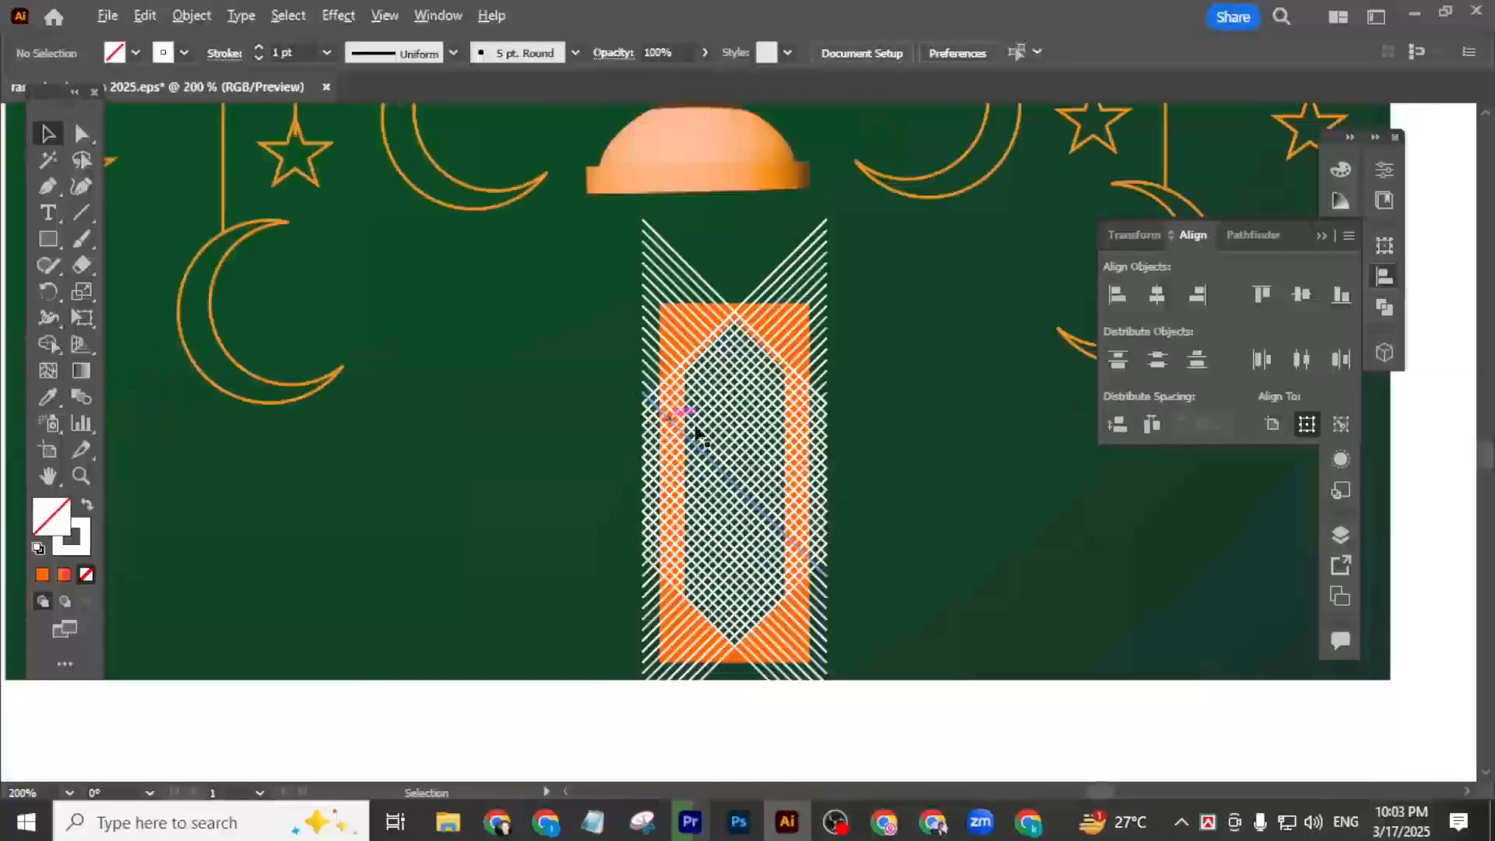
left_click_drag(631, 265, 662, 252)
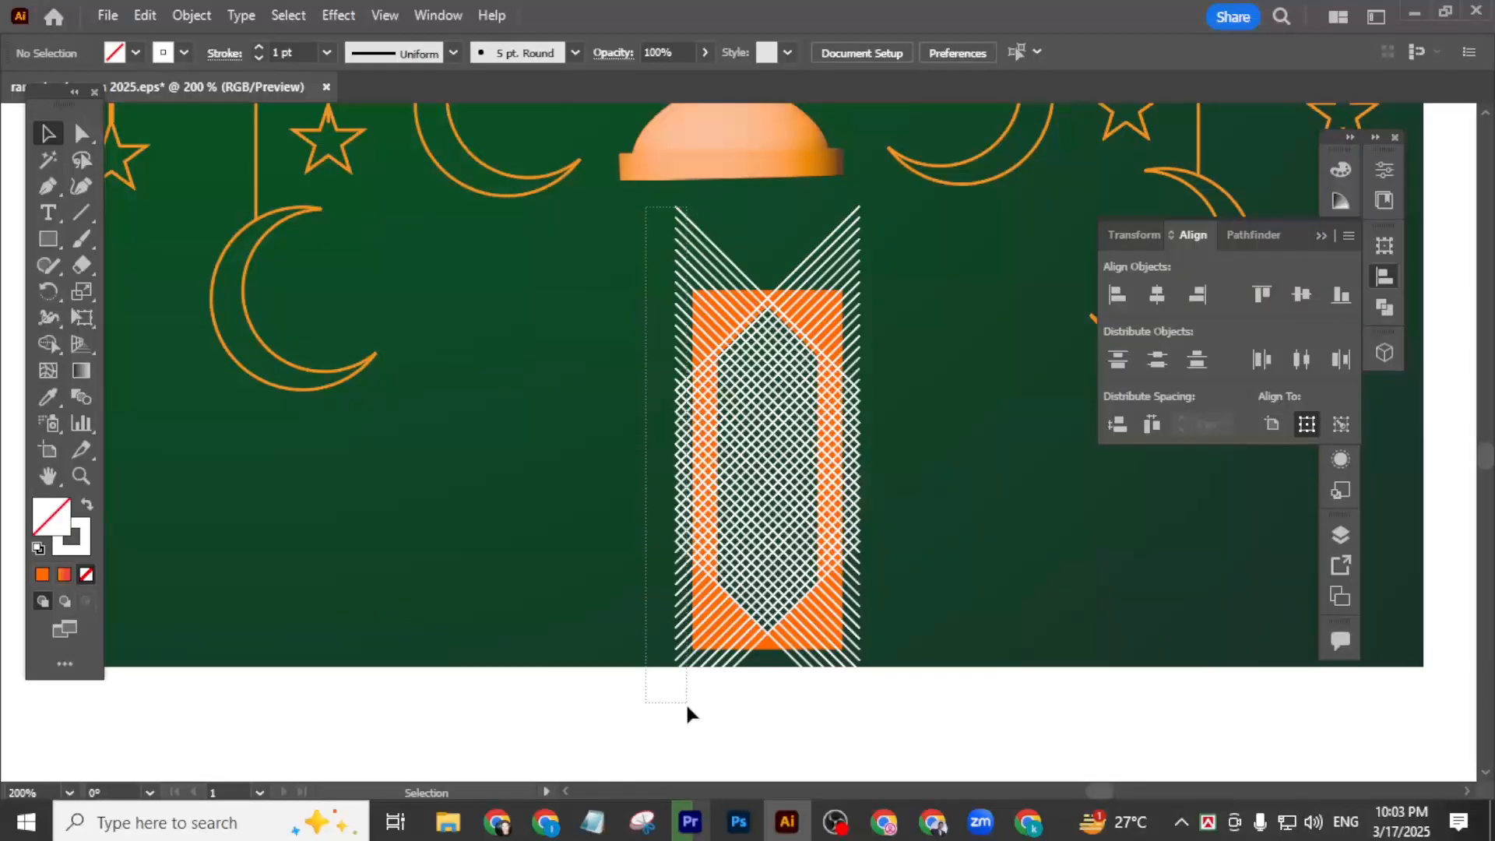
left_click_drag(687, 703, 686, 703)
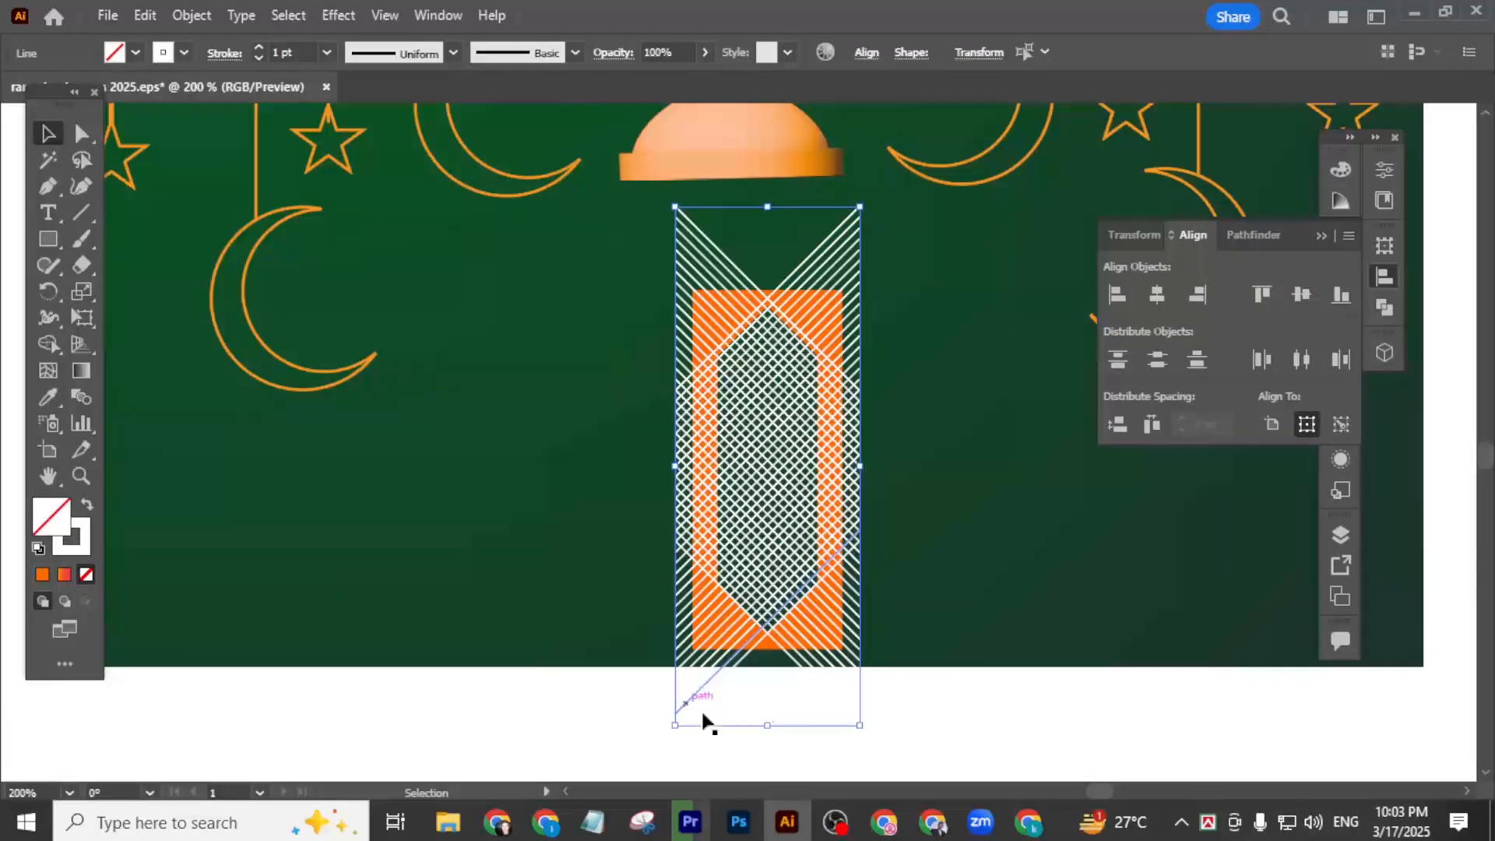
scroll(892, 662, "down", 3)
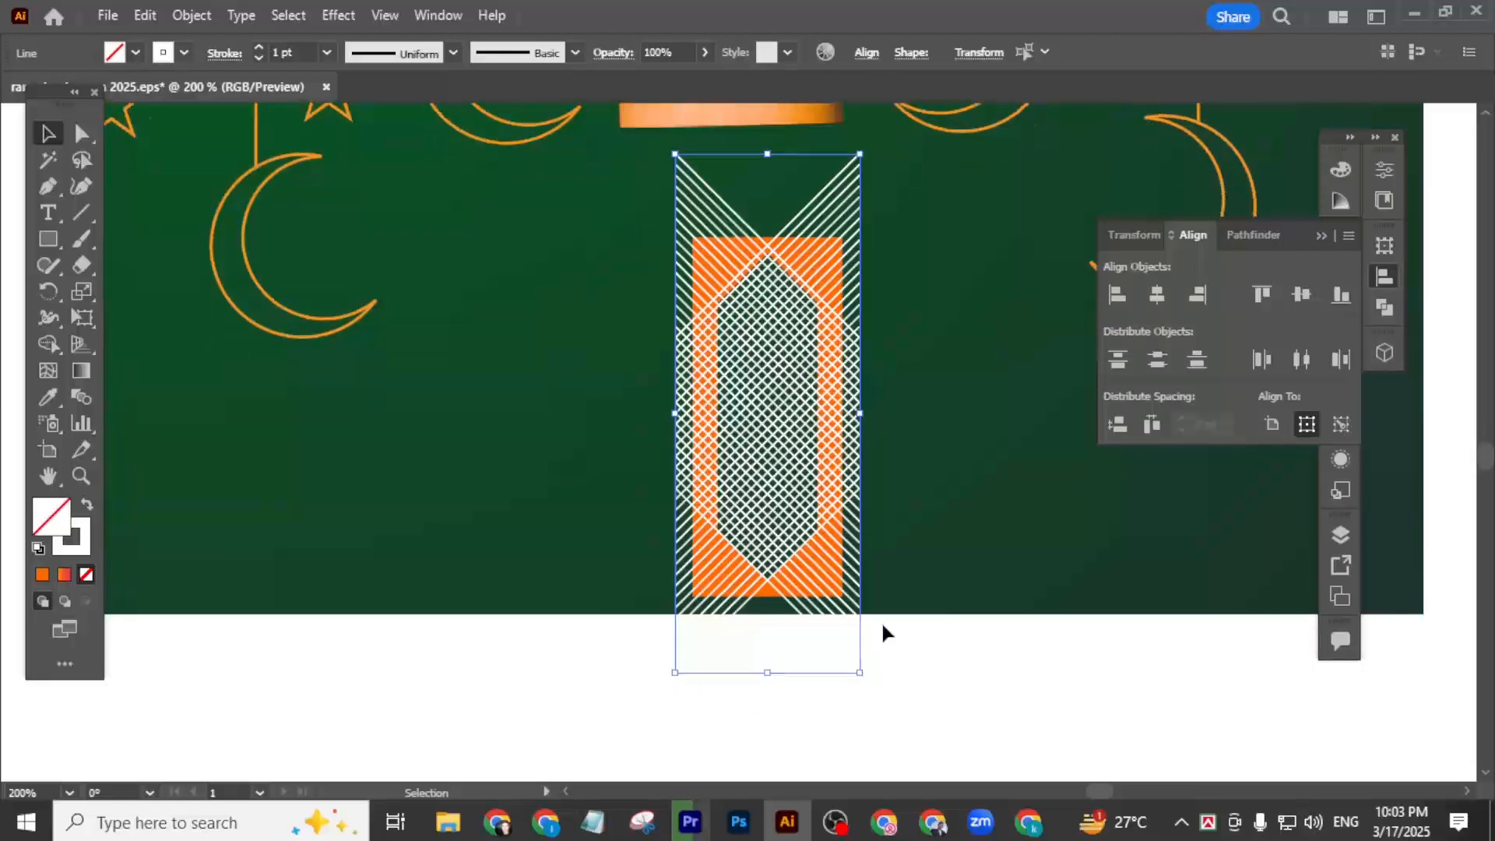
scroll(759, 591, "up", 1, "alt")
scroll(757, 590, "up", 1, "alt")
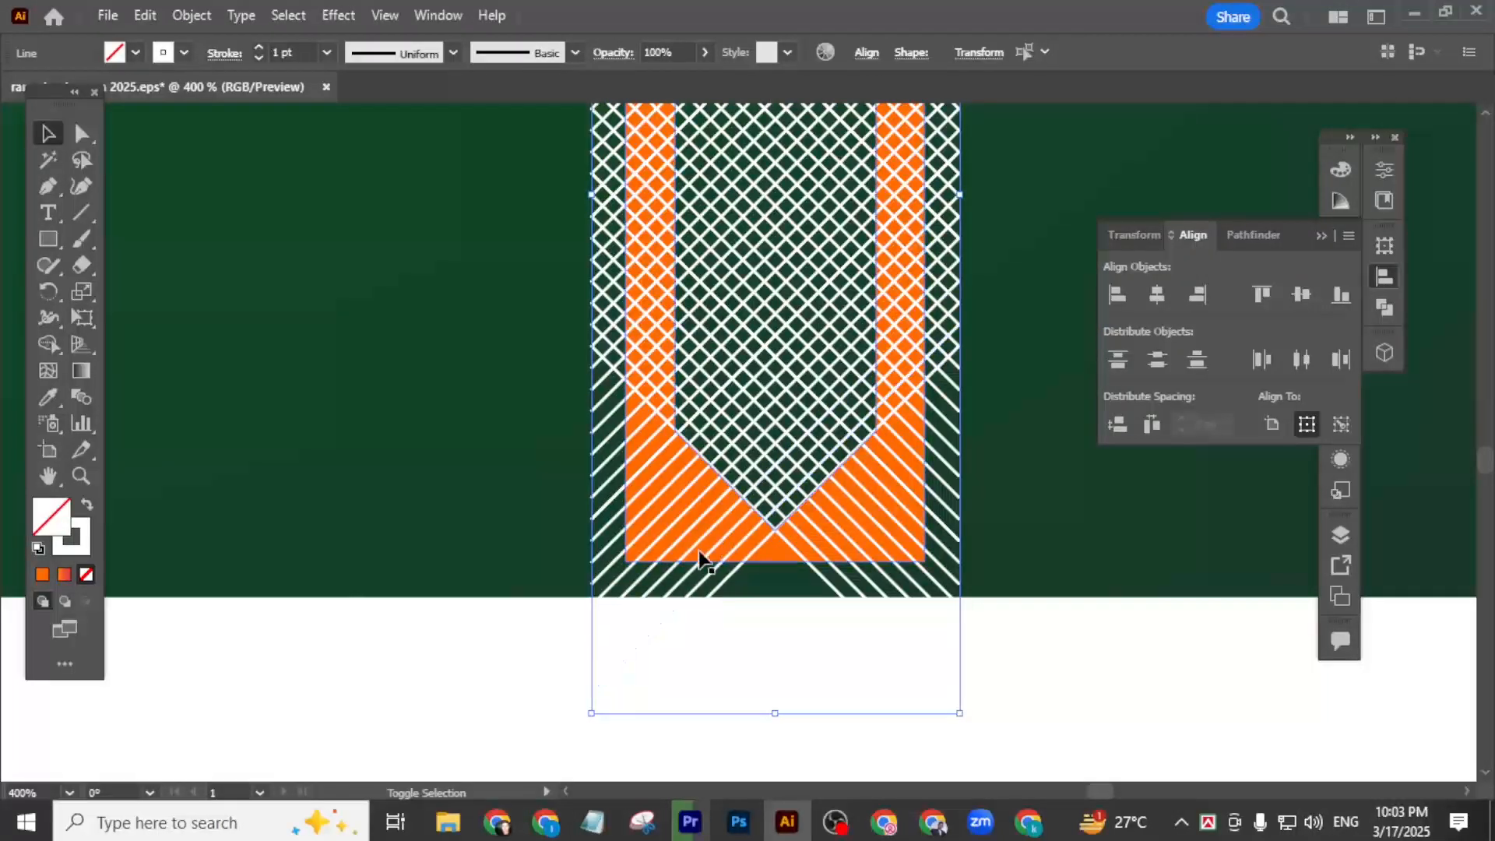
left_click(1058, 541)
scroll(894, 478, "down", 1, "alt")
scroll(894, 478, "down", 3, "alt")
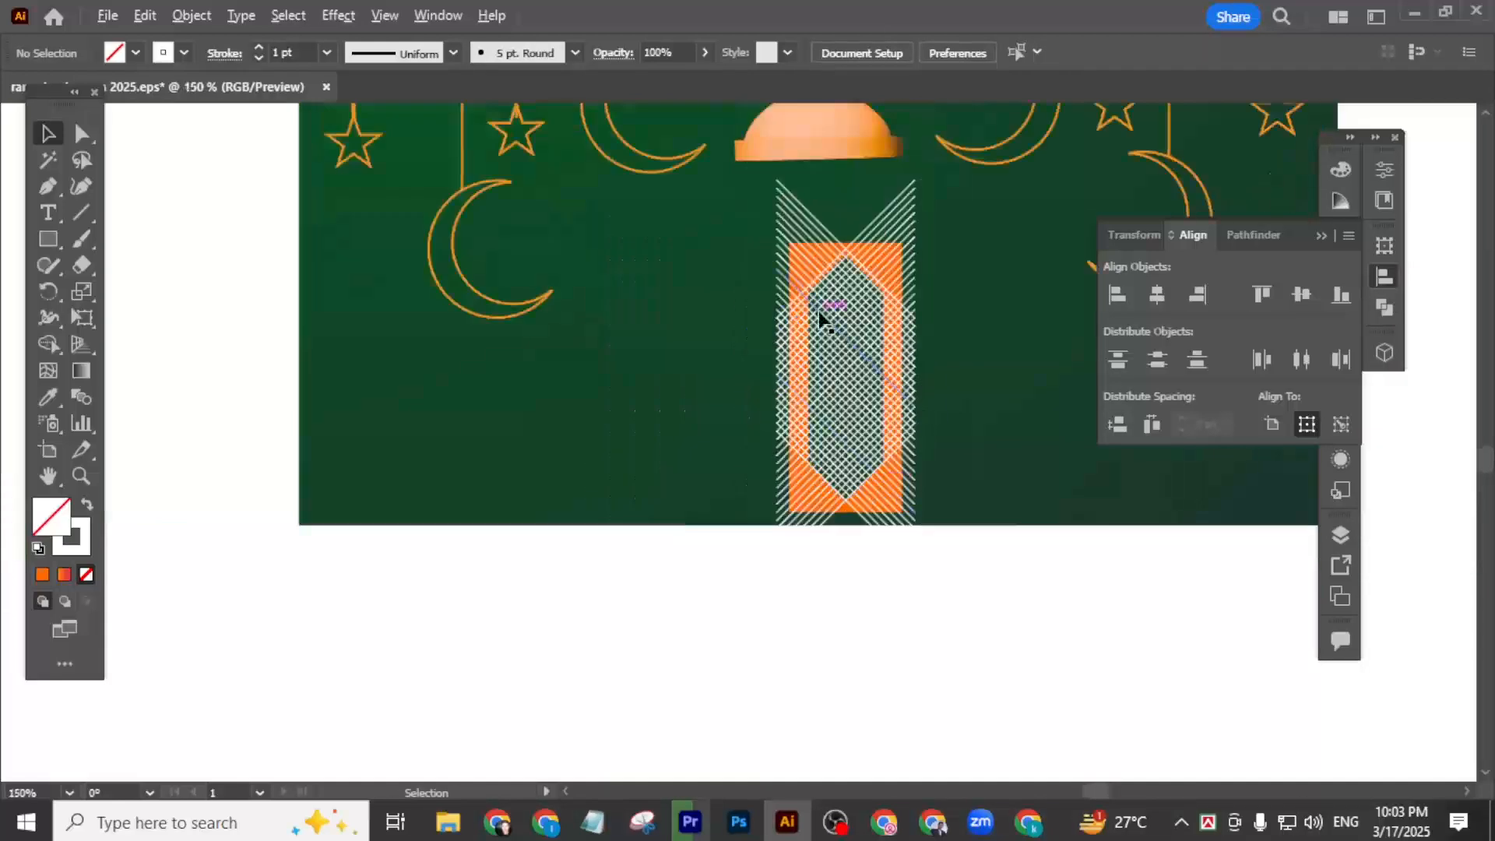
- Group all the white lattice lines, leaving the orange frame out of the group
left_click_drag(979, 513, 978, 567)
scroll(874, 553, "up", 1)
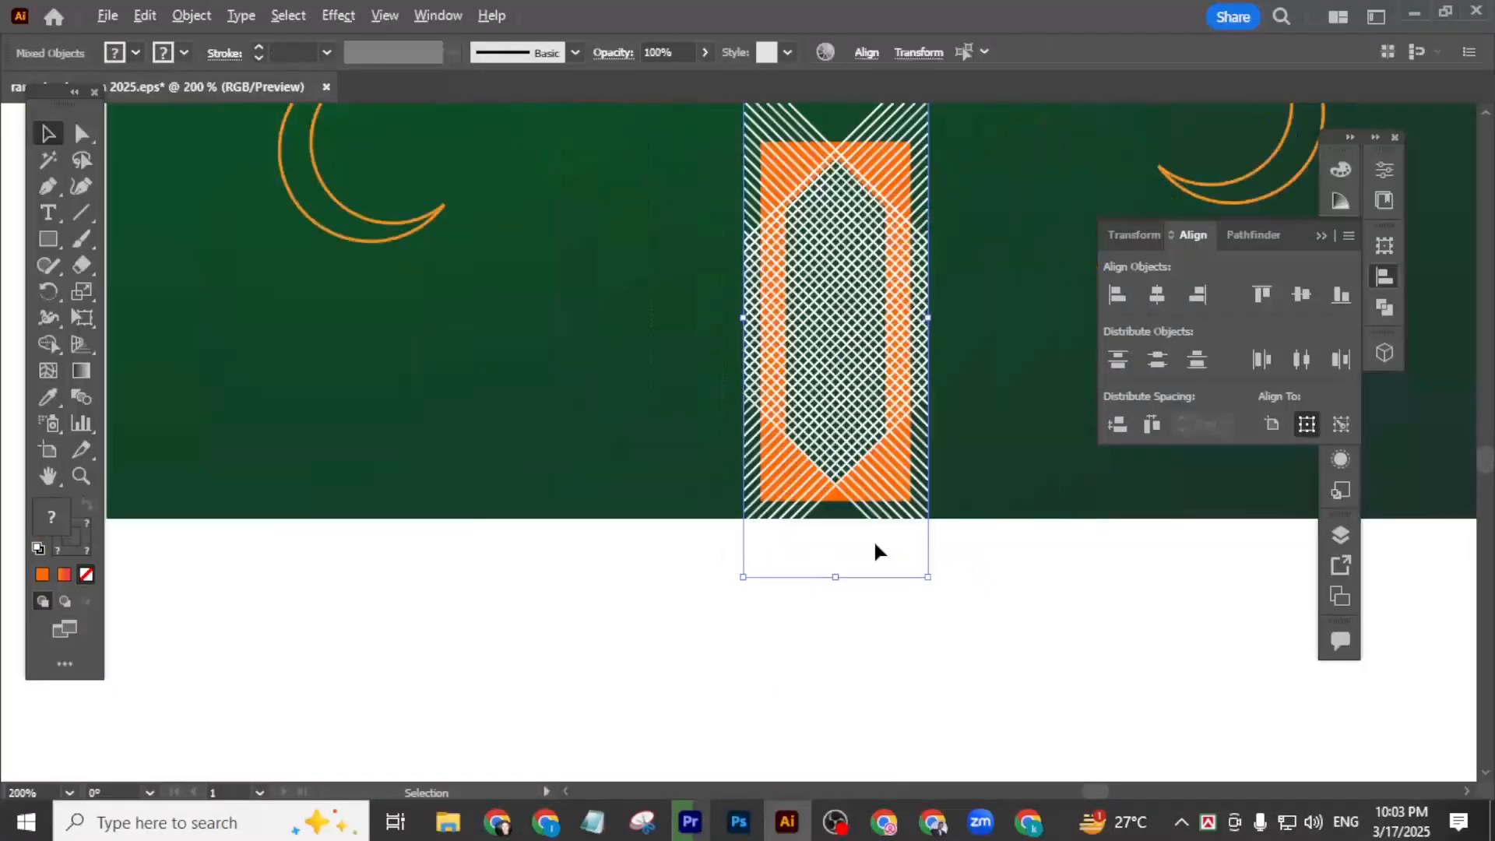
left_click(841, 507, "shift")
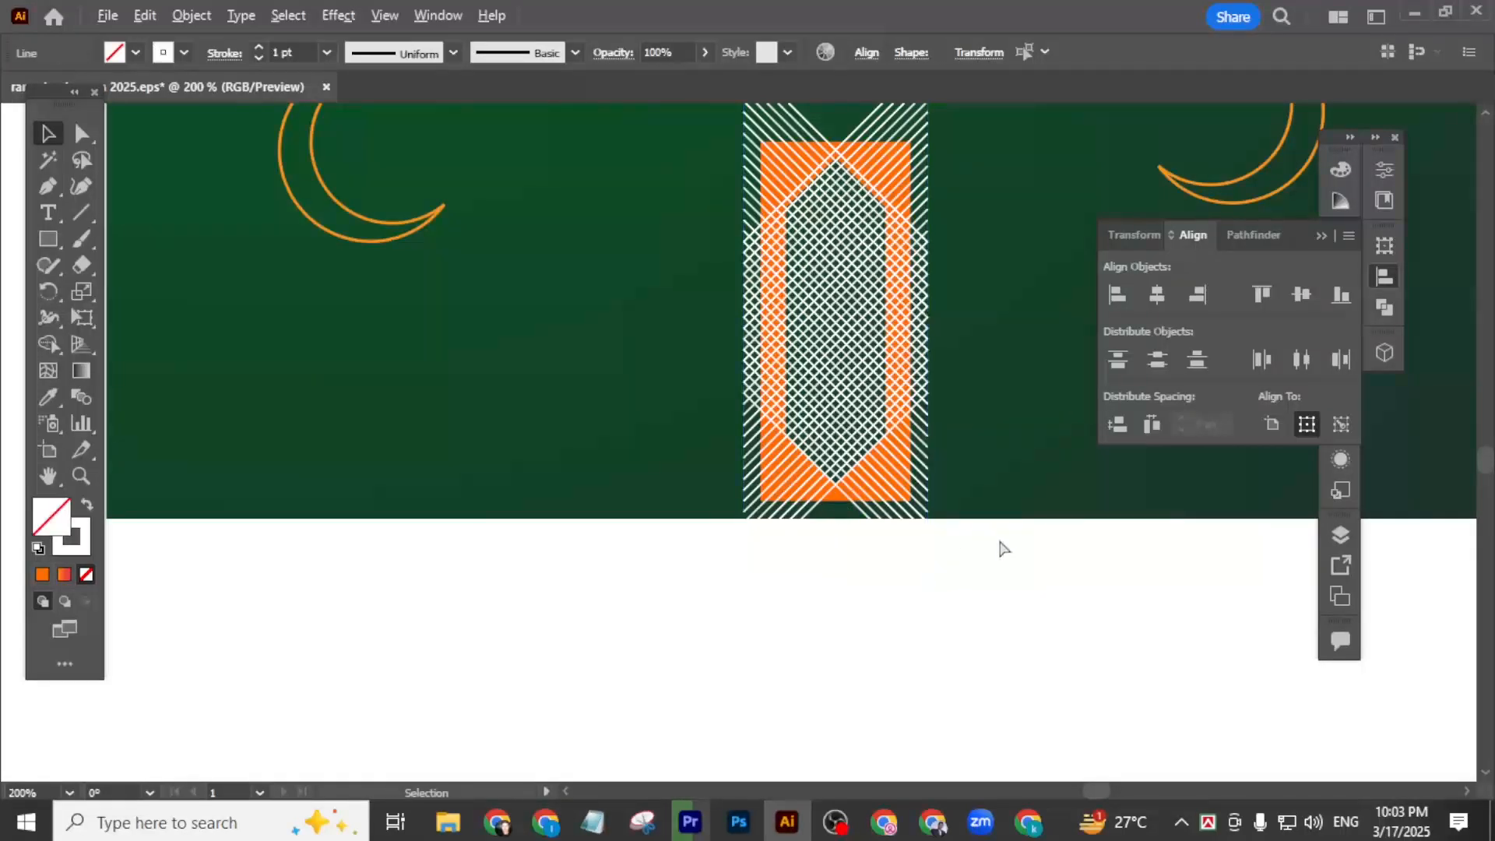
left_click_drag(998, 433, 932, 473)
right_click(818, 319)
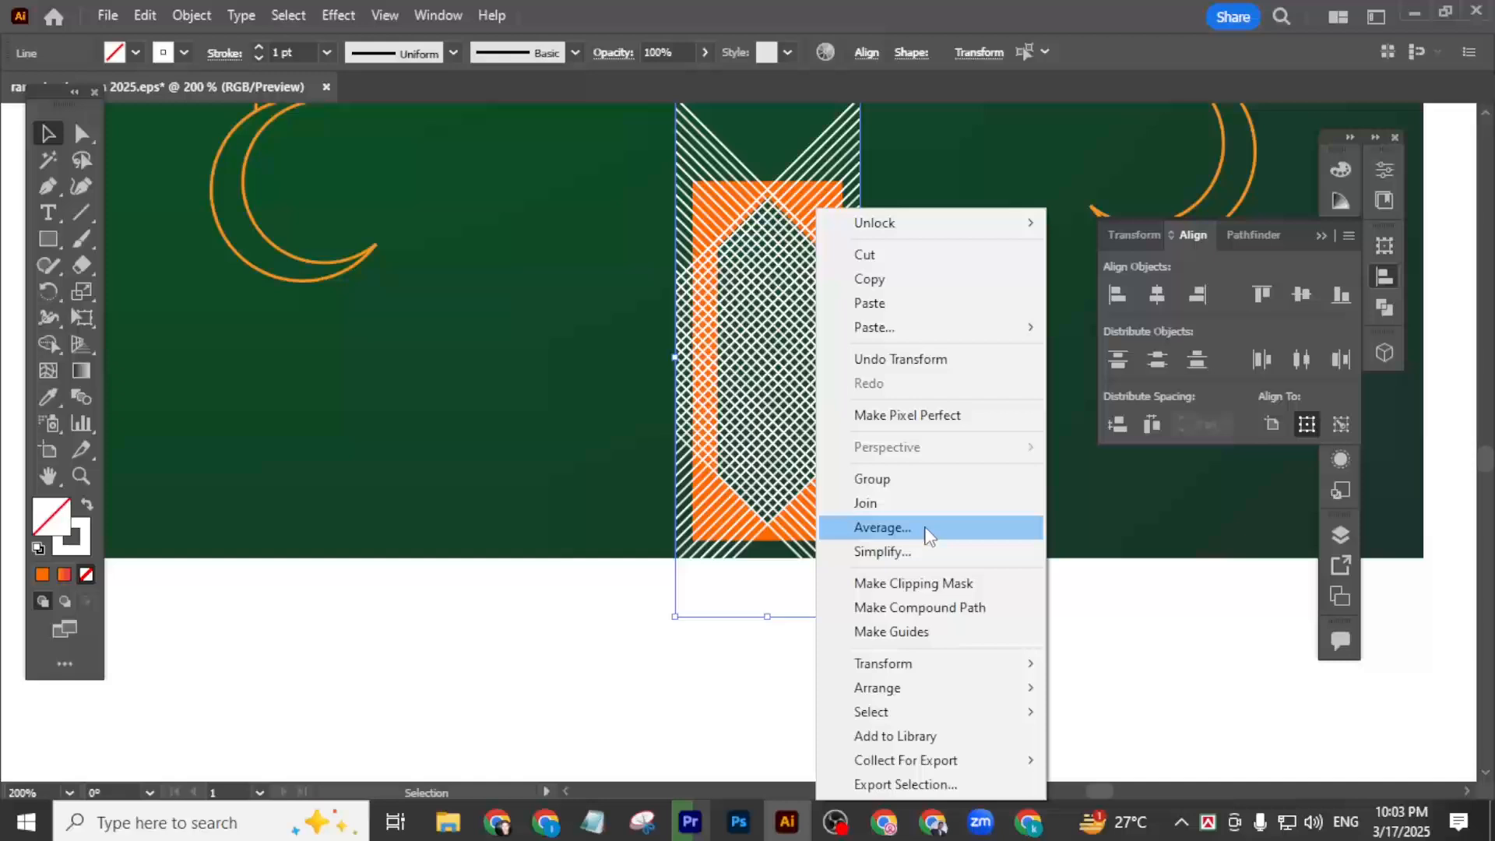
left_click(901, 480)
- Move the lattice group aside, undo that move, and place the lattice behind the orange frame
left_click(806, 467)
left_click_drag(806, 467, 634, 467)
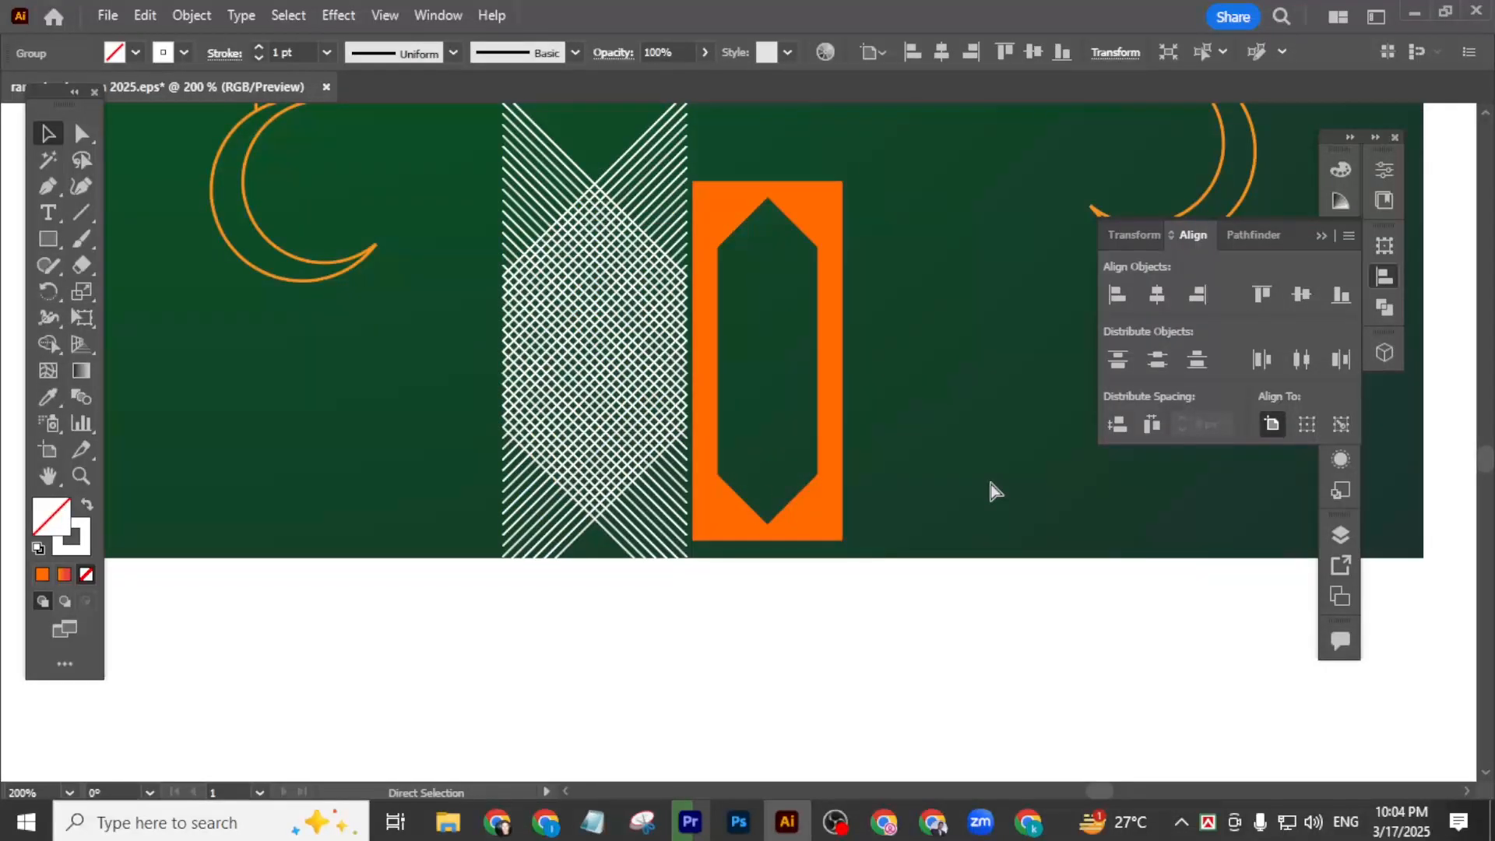
key("ctrl+z")
key("ctrl+z")
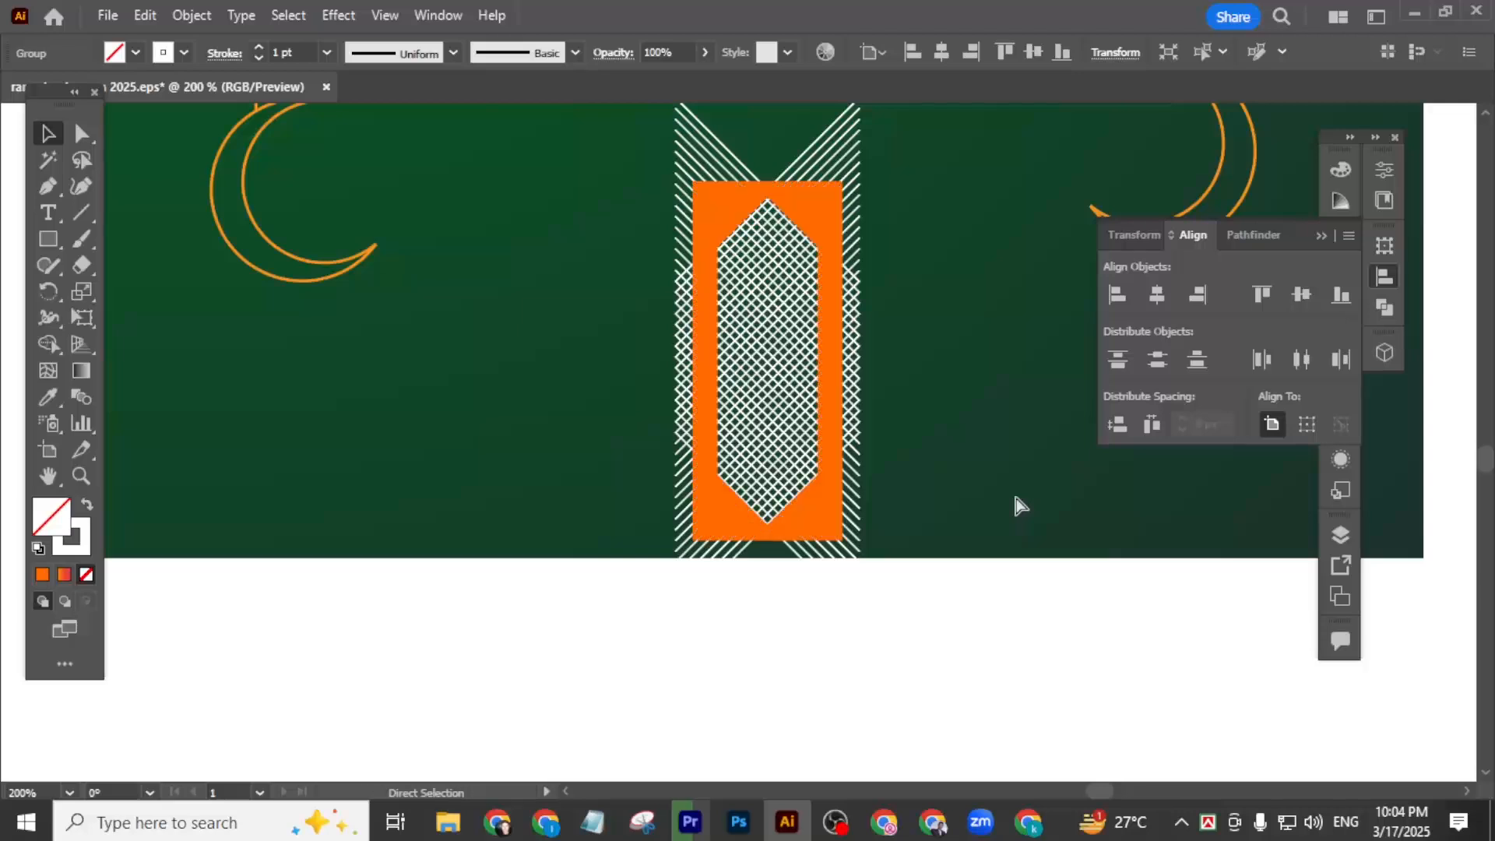
left_click(1017, 506)
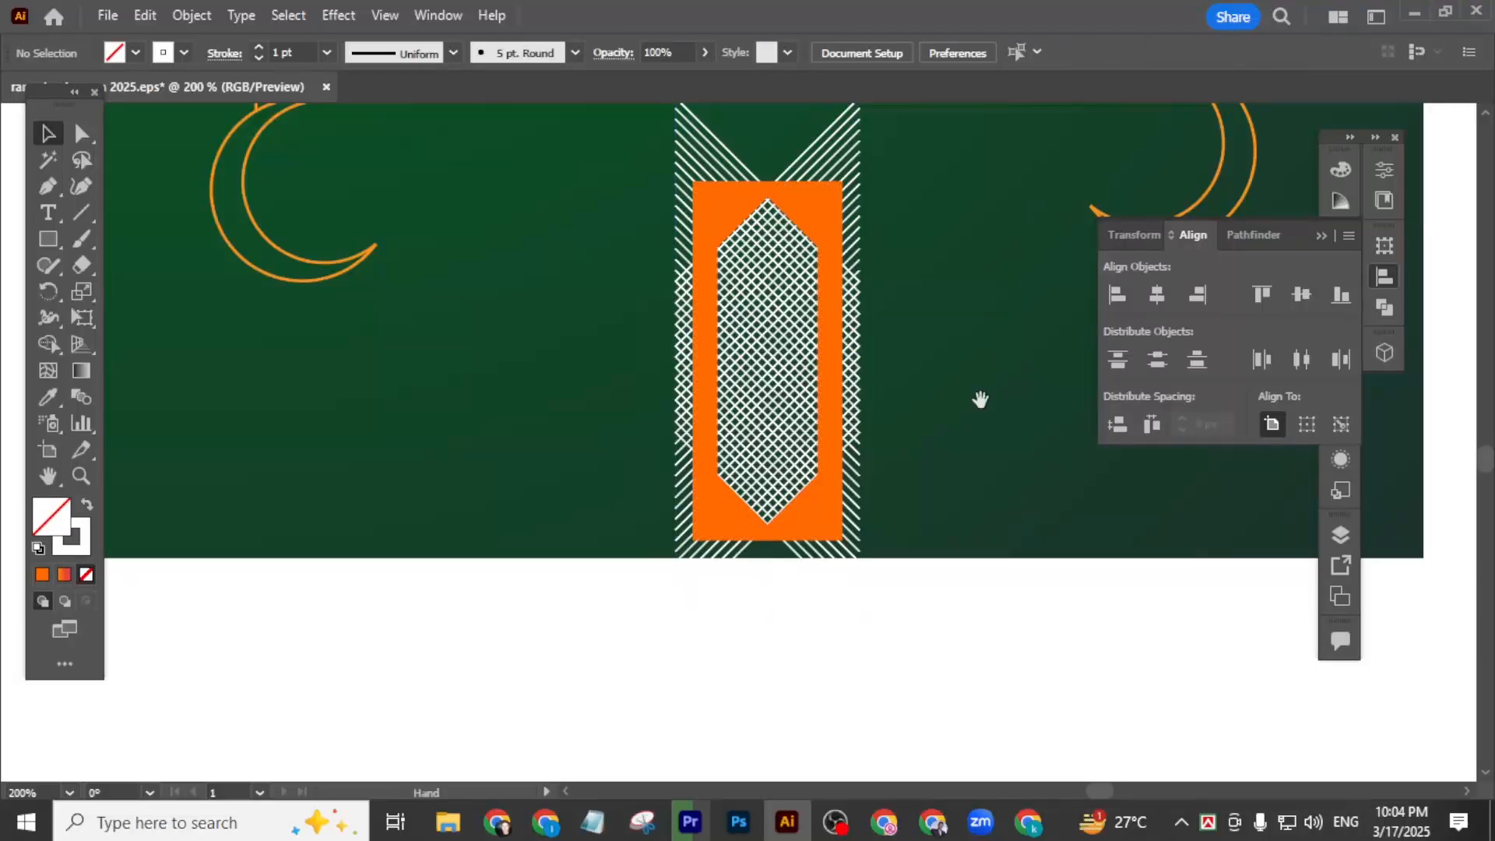
left_click_drag(980, 399, 961, 391)
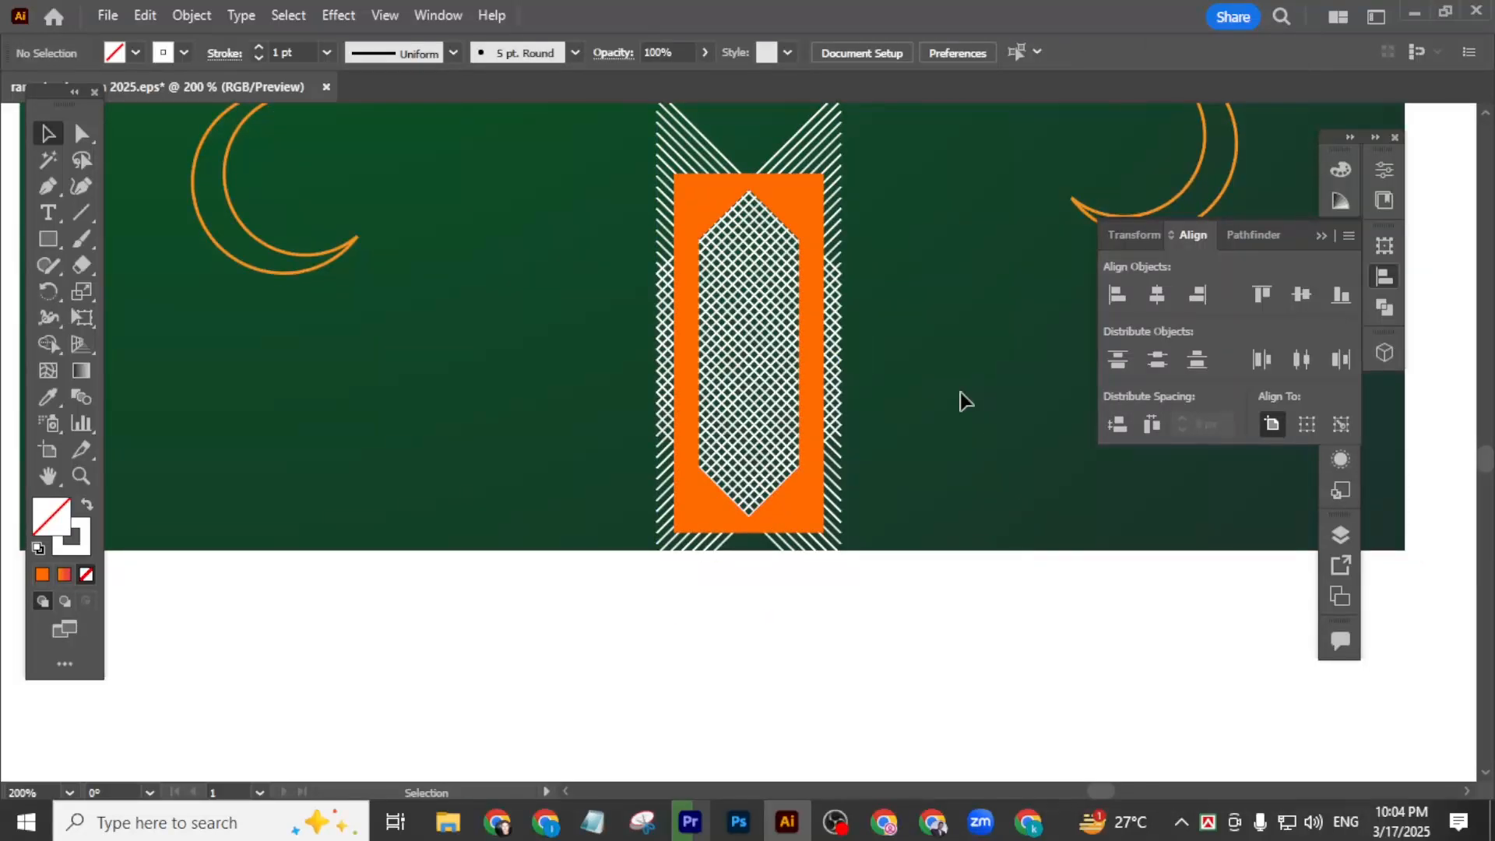
- Enlarge the grouped white lattice very slightly behind the orange frame
left_click(837, 138)
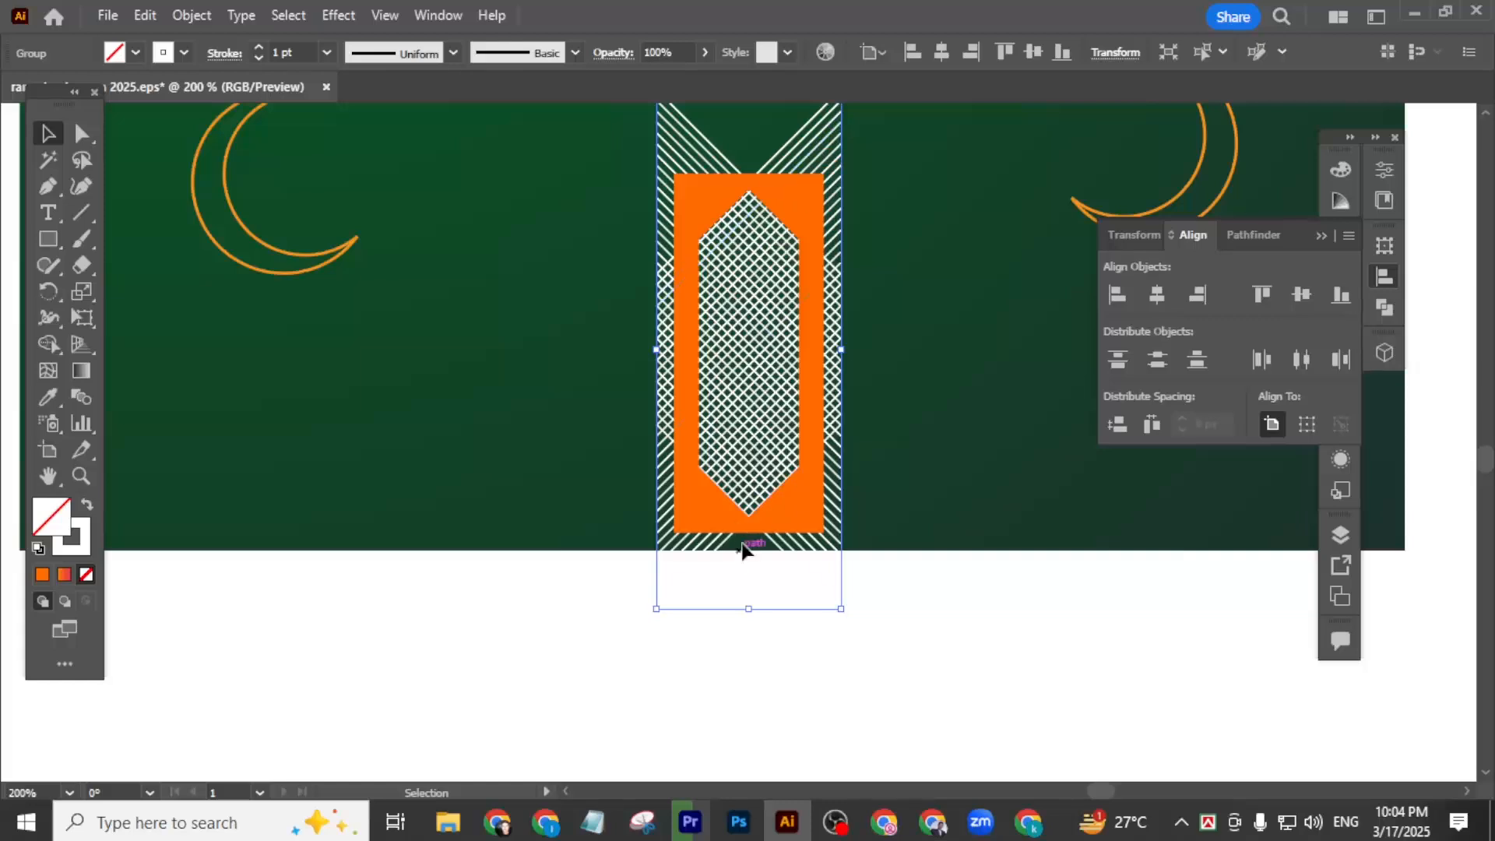
scroll(754, 549, "up", 3)
left_click_drag(748, 226, 749, 220)
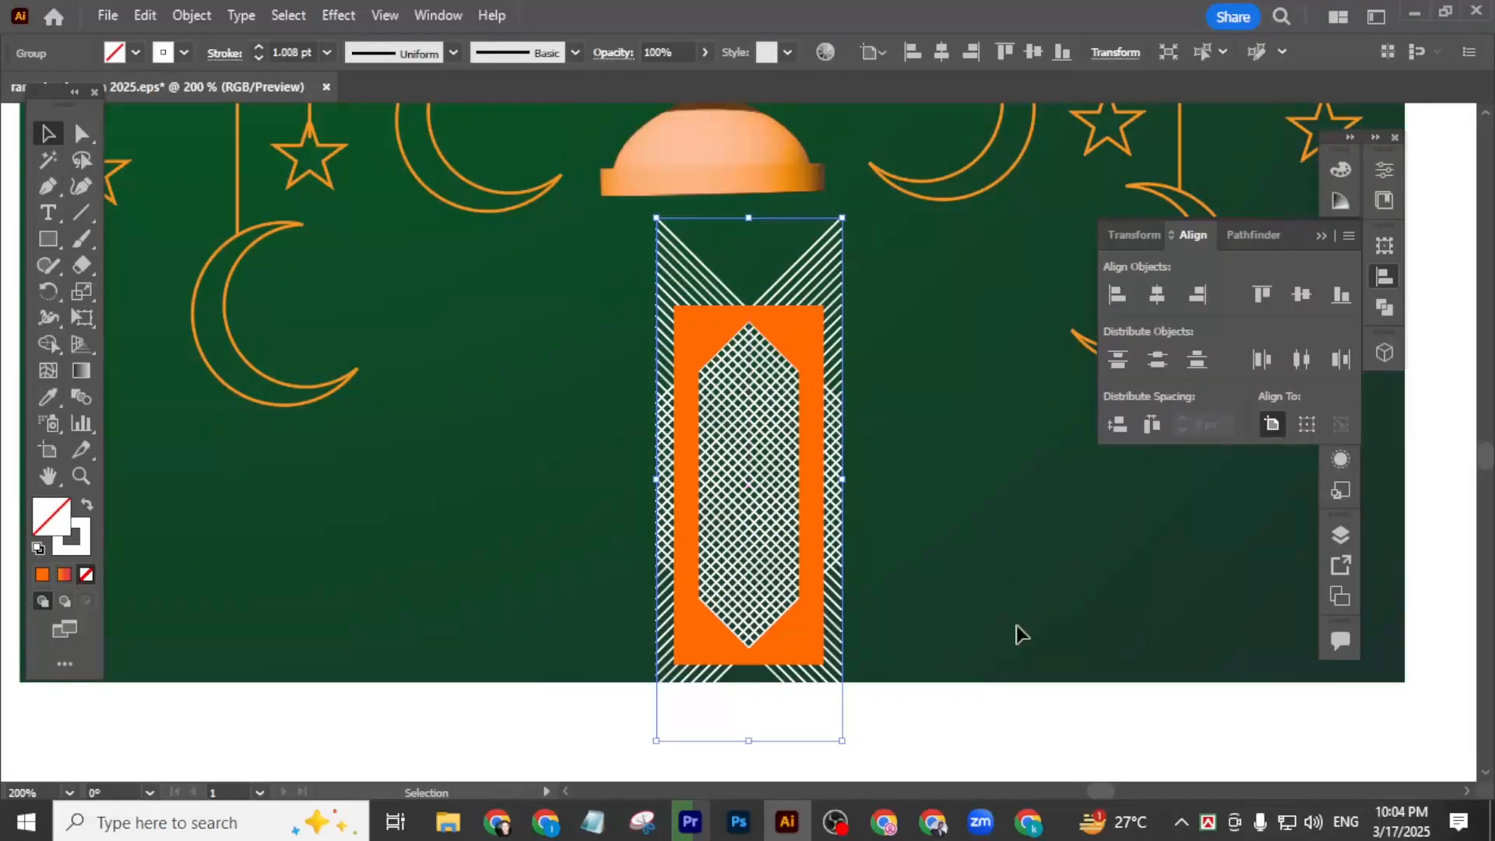
left_click(999, 622)
scroll(957, 615, "down", 1)
left_click_drag(973, 532, 916, 509)
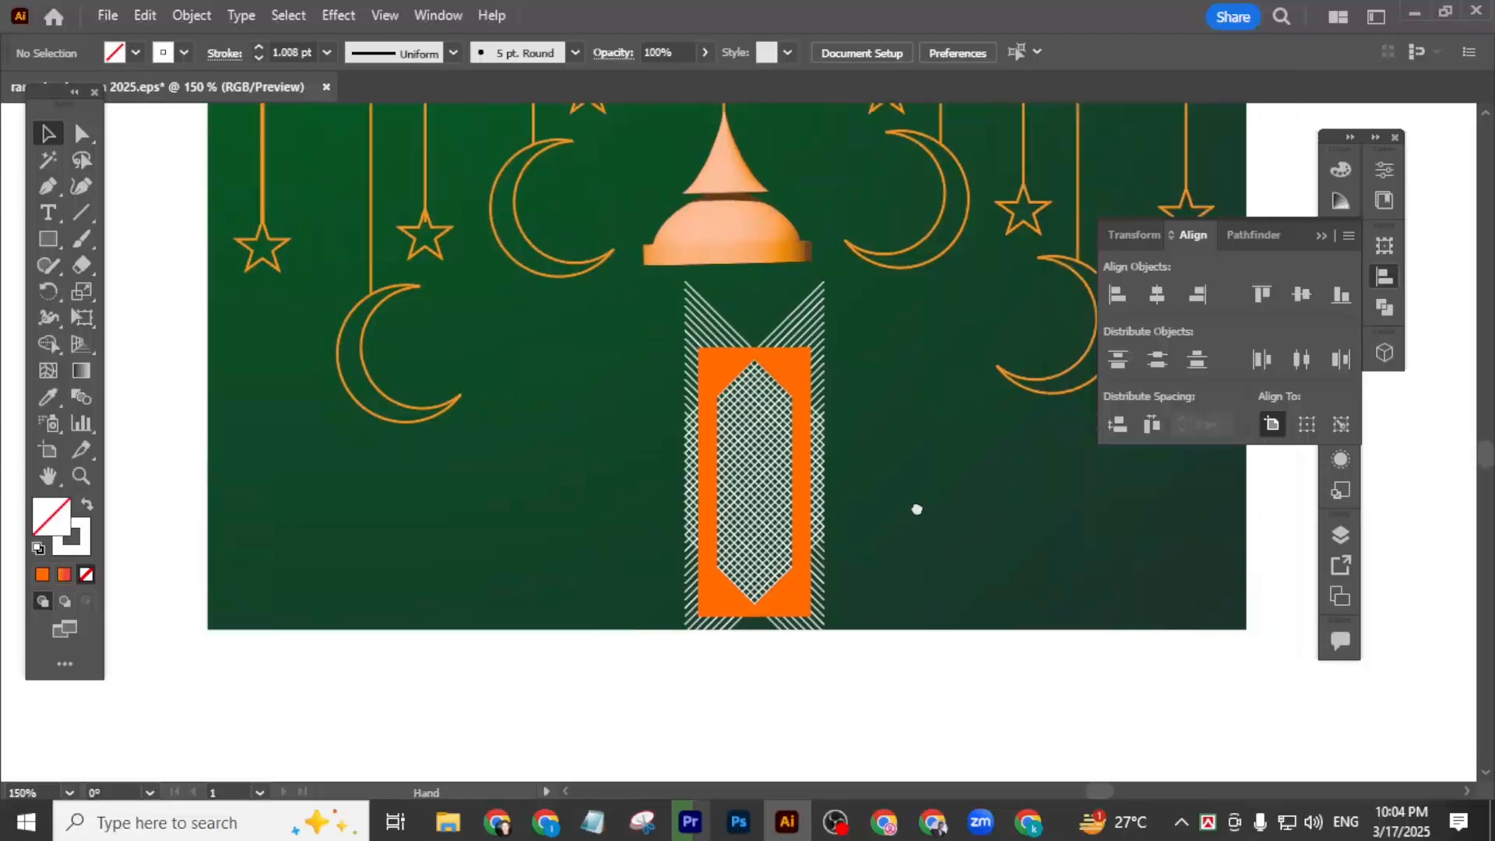
- Draw an unfilled white-outlined rectangle slightly smaller than the orange frame, enclosing the entire hexagonal opening
scroll(876, 515, "up", 1)
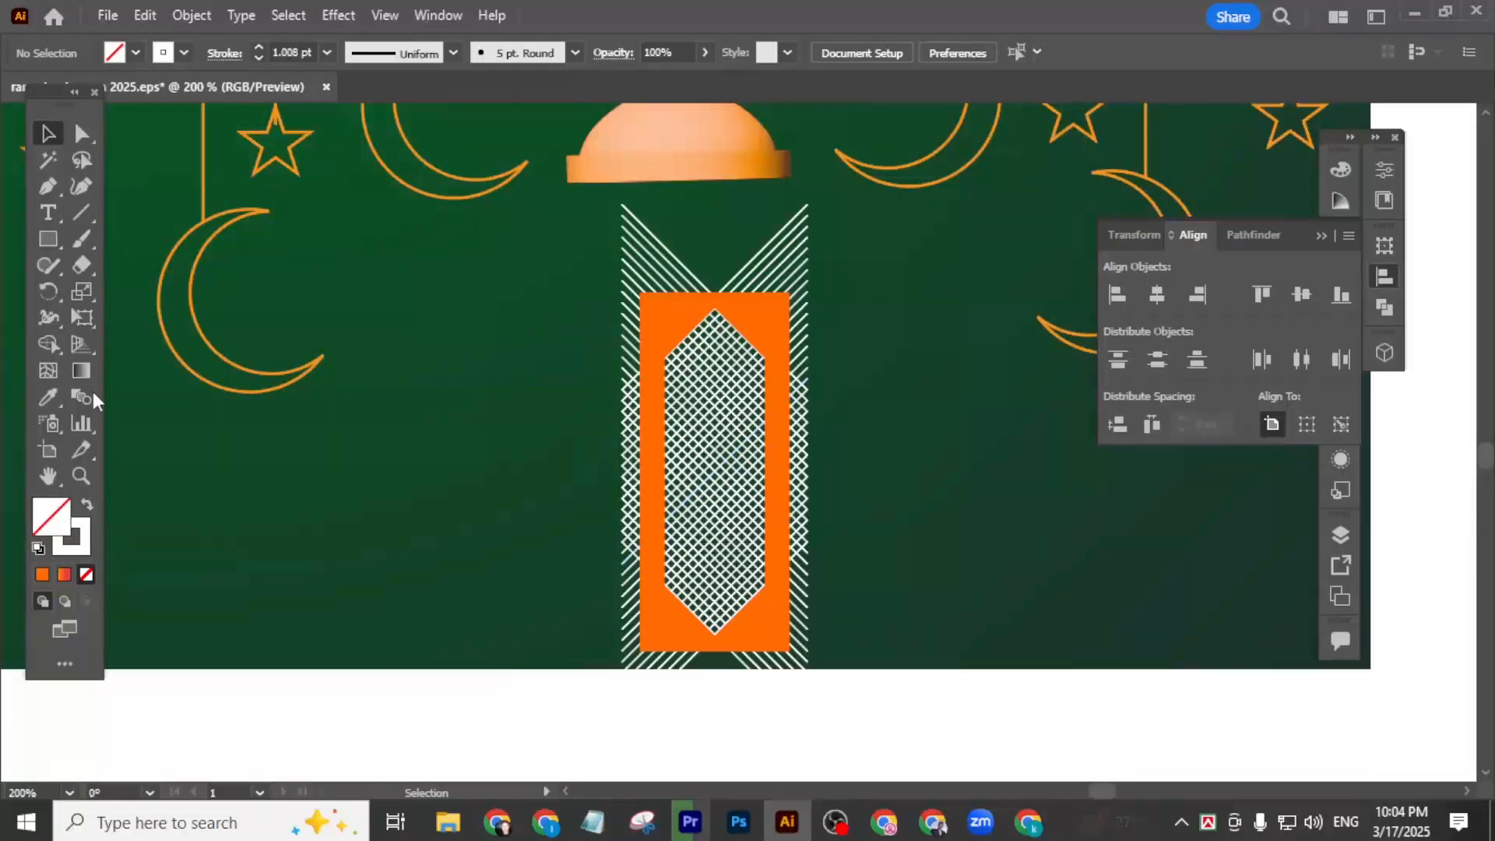
left_click(48, 238)
scroll(658, 312, "down", 1)
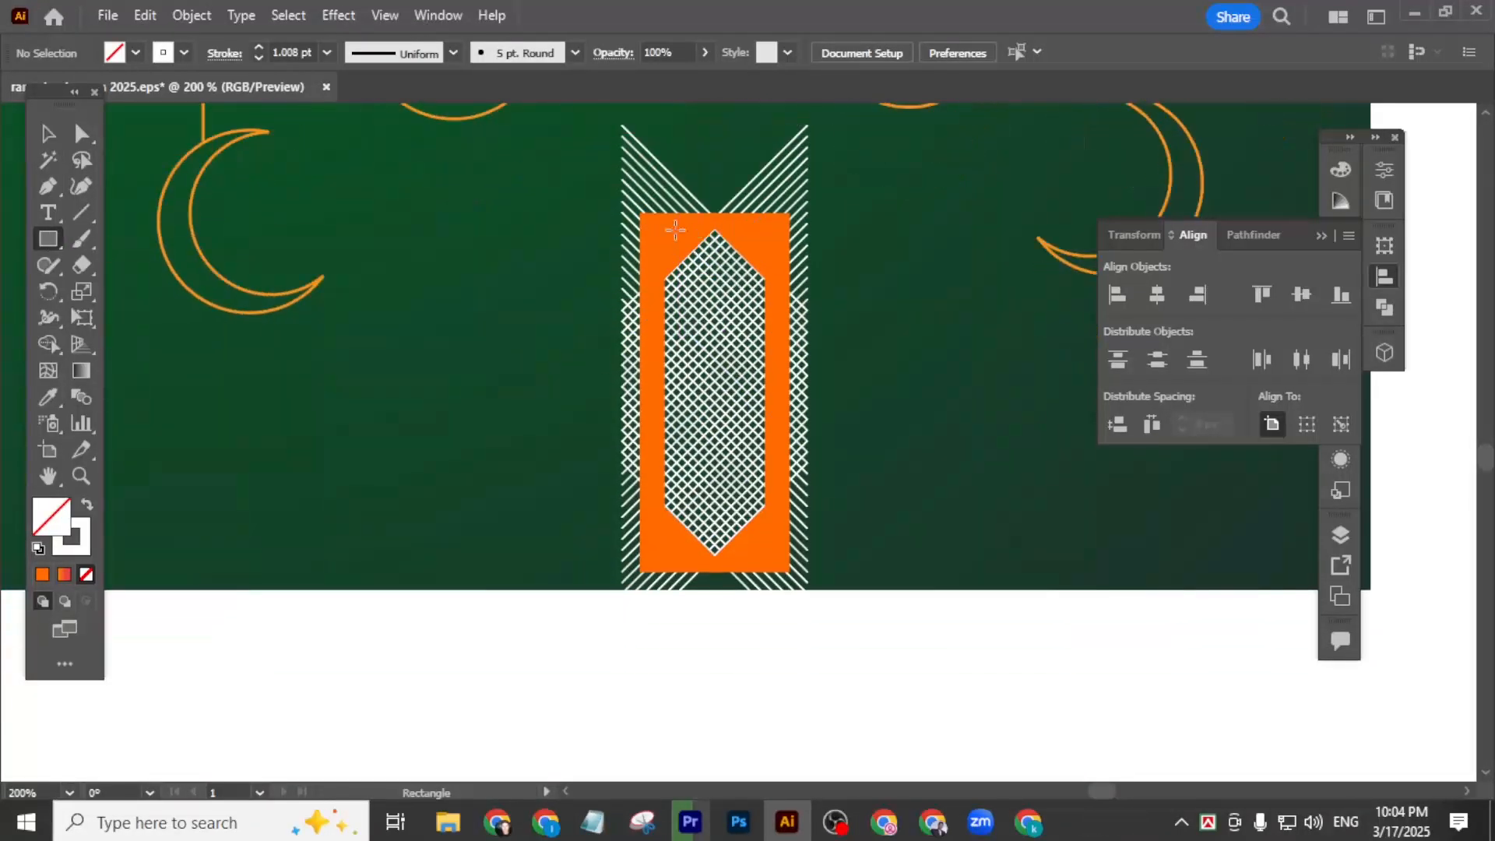
mouse_move(658, 222)
left_mouse_down()
mouse_move(775, 467)
mouse_move(785, 559)
mouse_move(771, 558)
left_mouse_up()
left_click(47, 133)
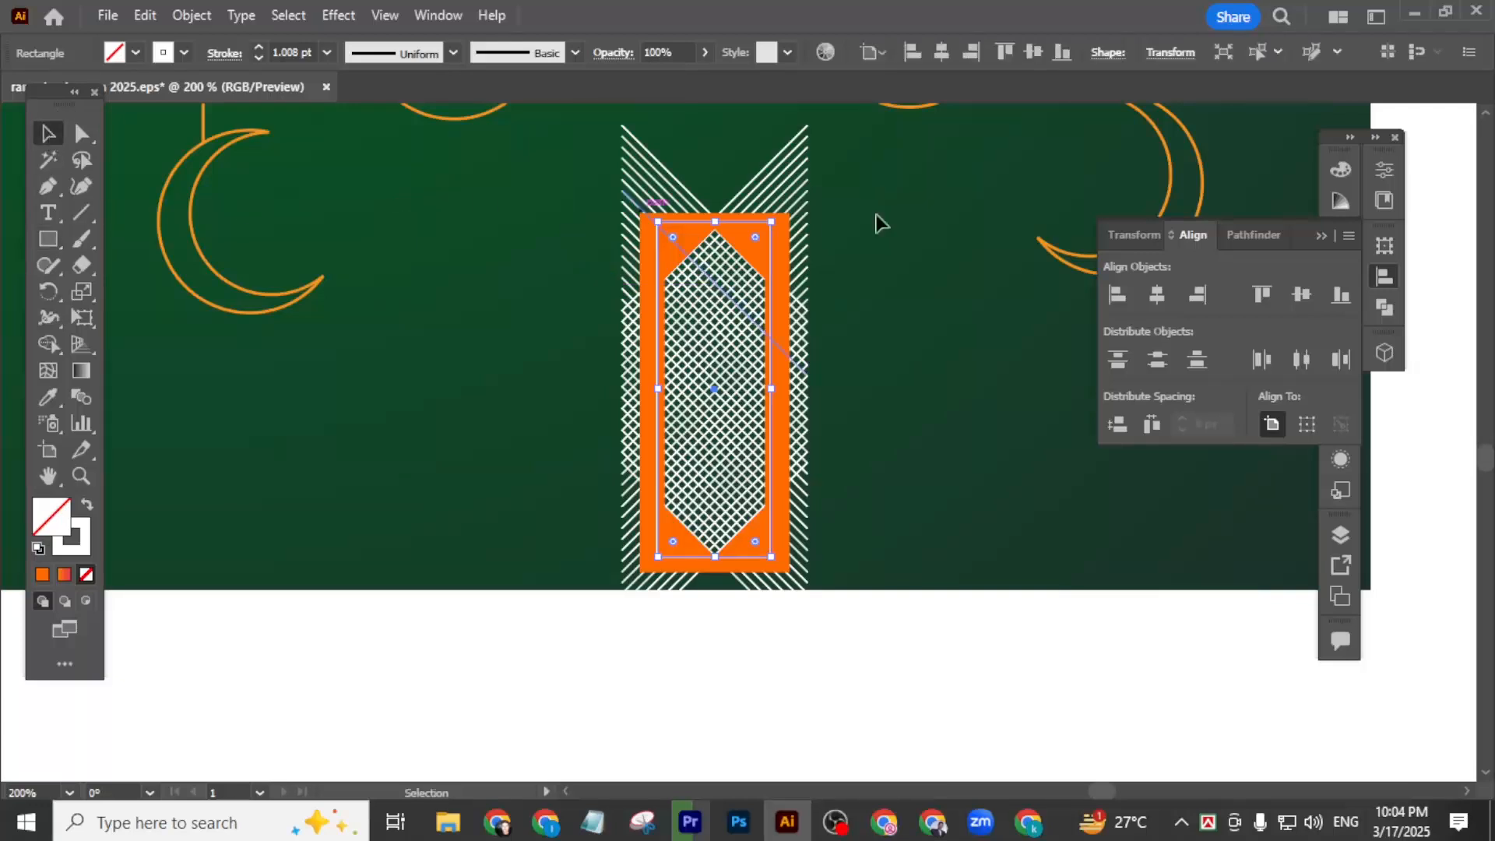
- Clip the lattice group to the new rectangle with a clipping mask
left_click(802, 160, "shift")
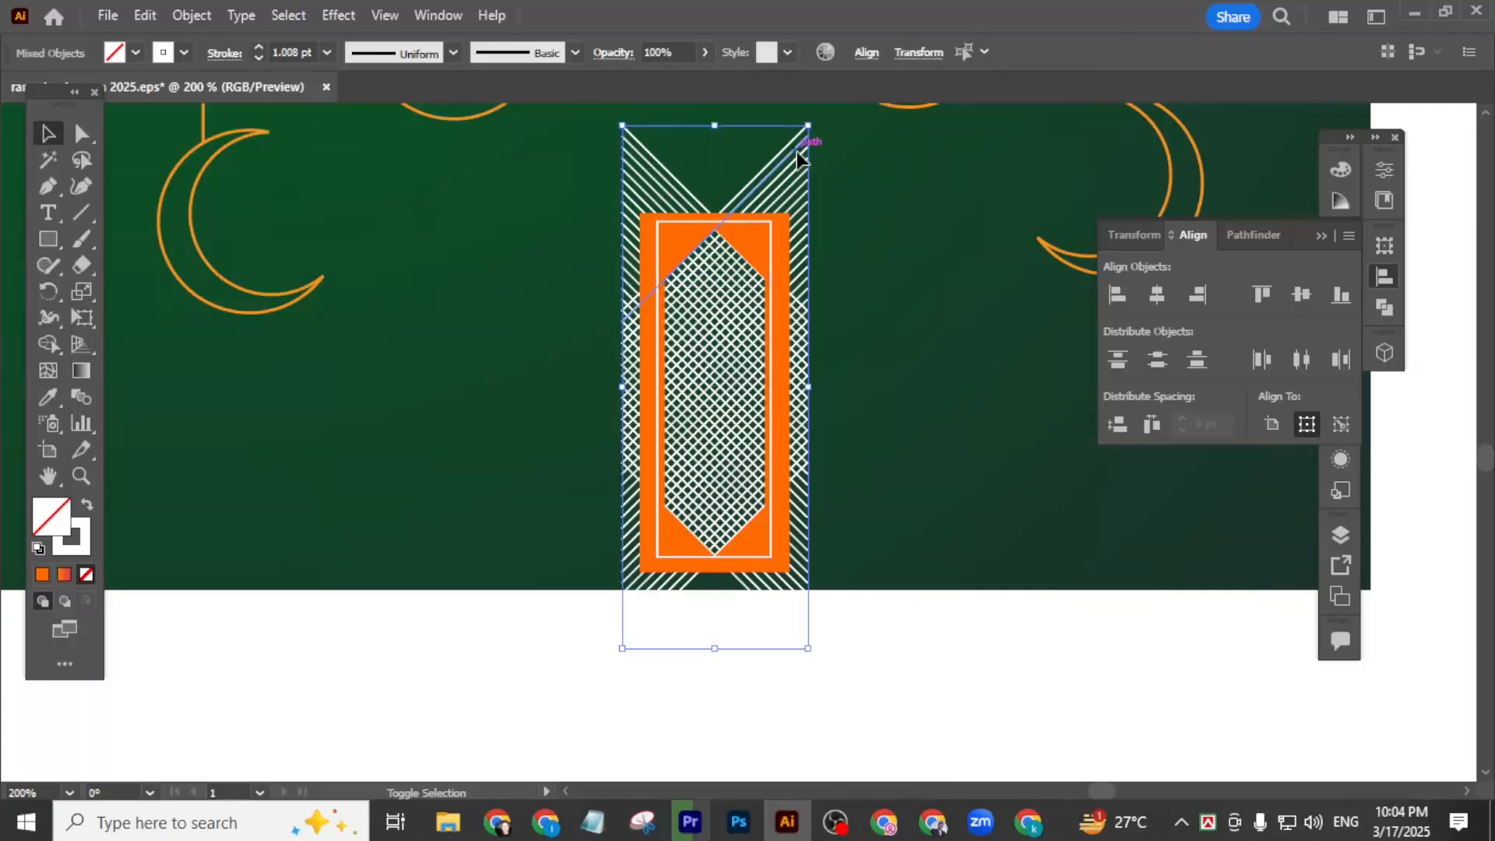
right_click(797, 154)
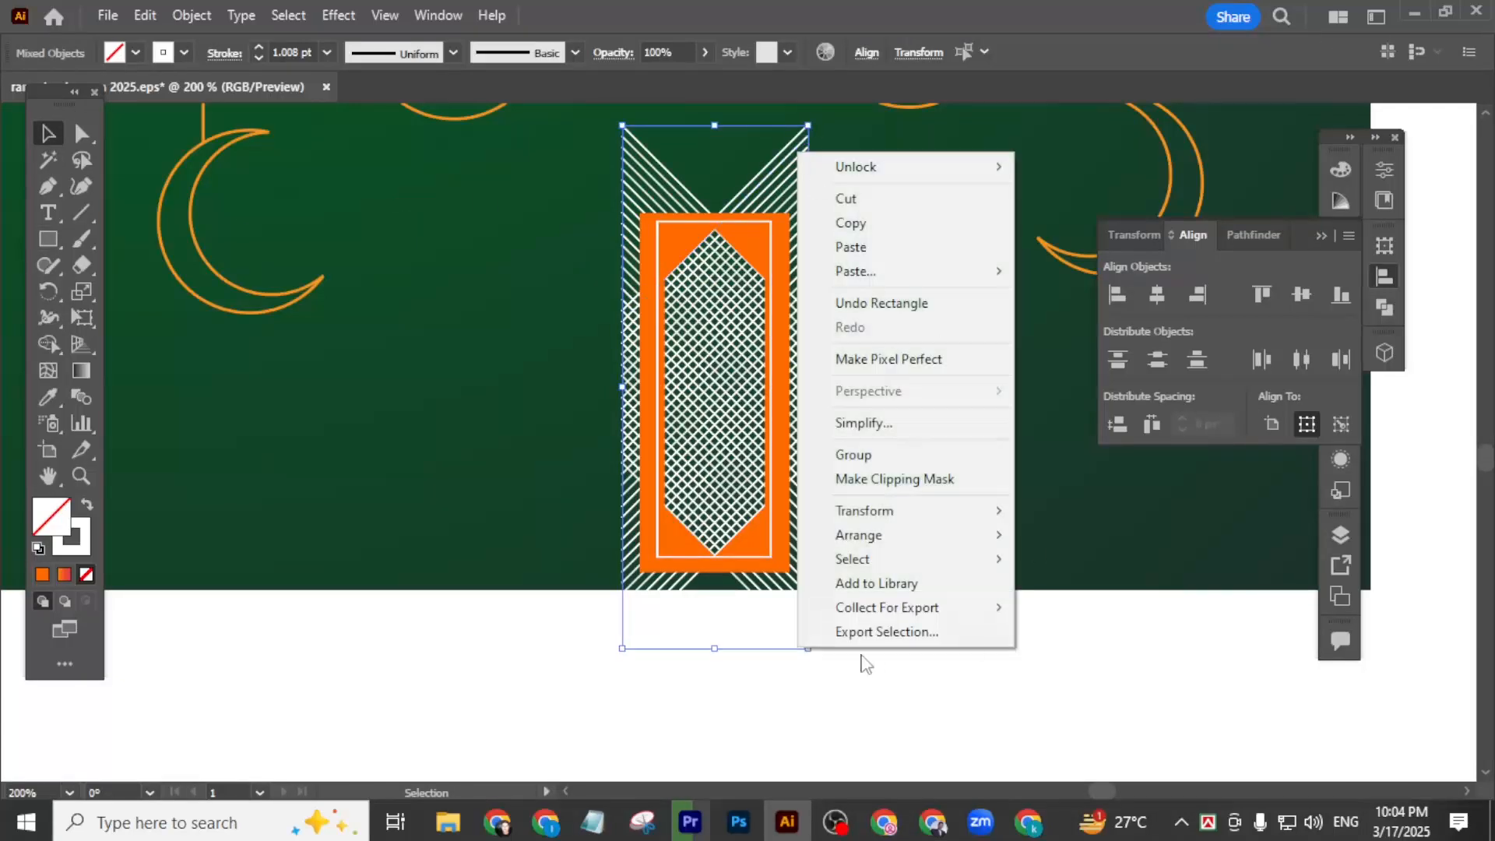
left_click(895, 477)
left_click(922, 646)
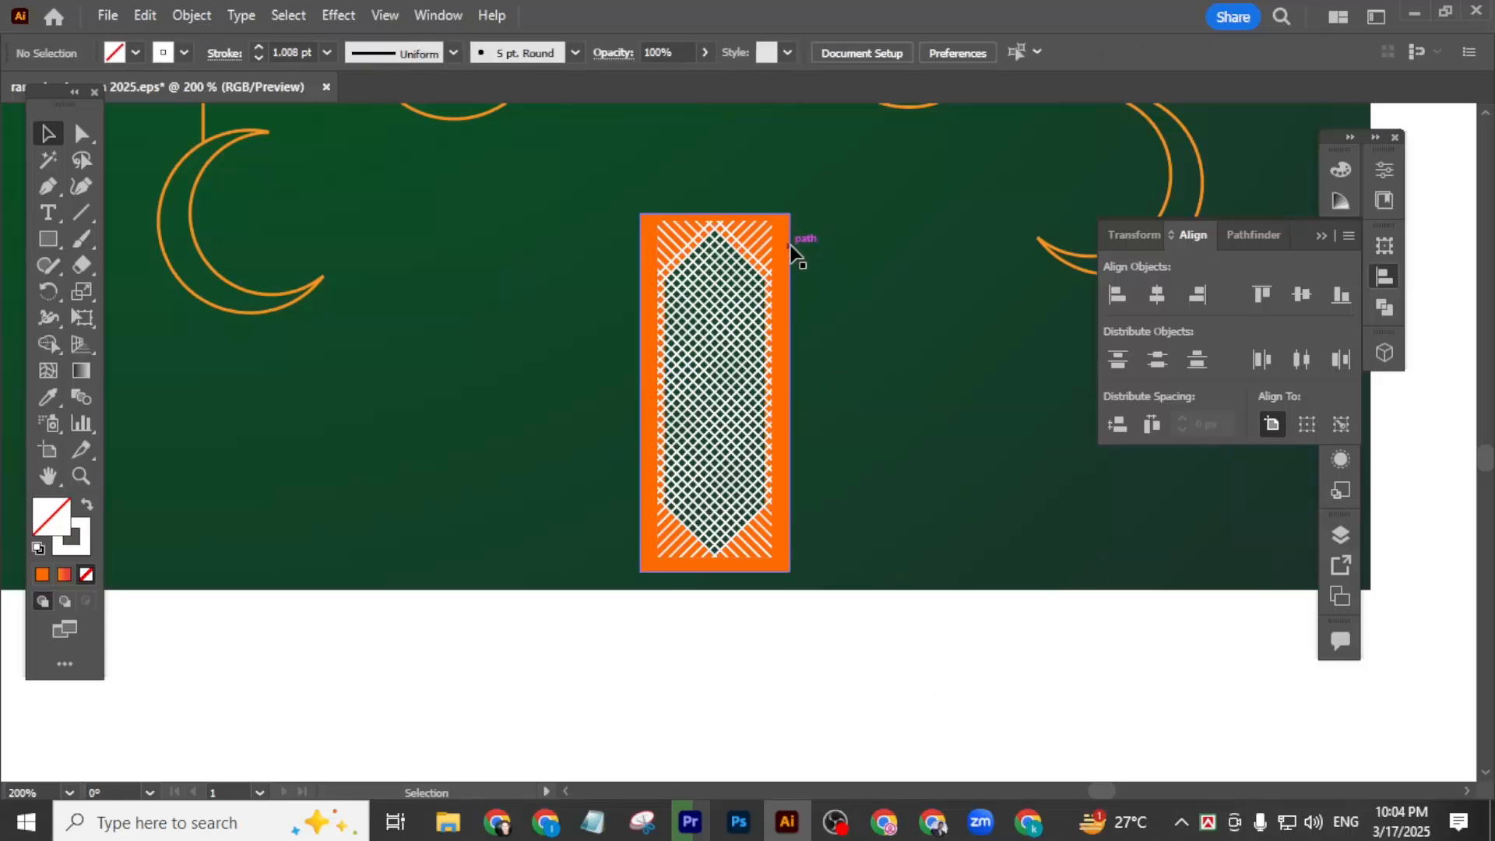
- Bring the orange frame to the front so it covers the edges of the clipped lattice
left_click(784, 234, "ctrl")
left_click(784, 233)
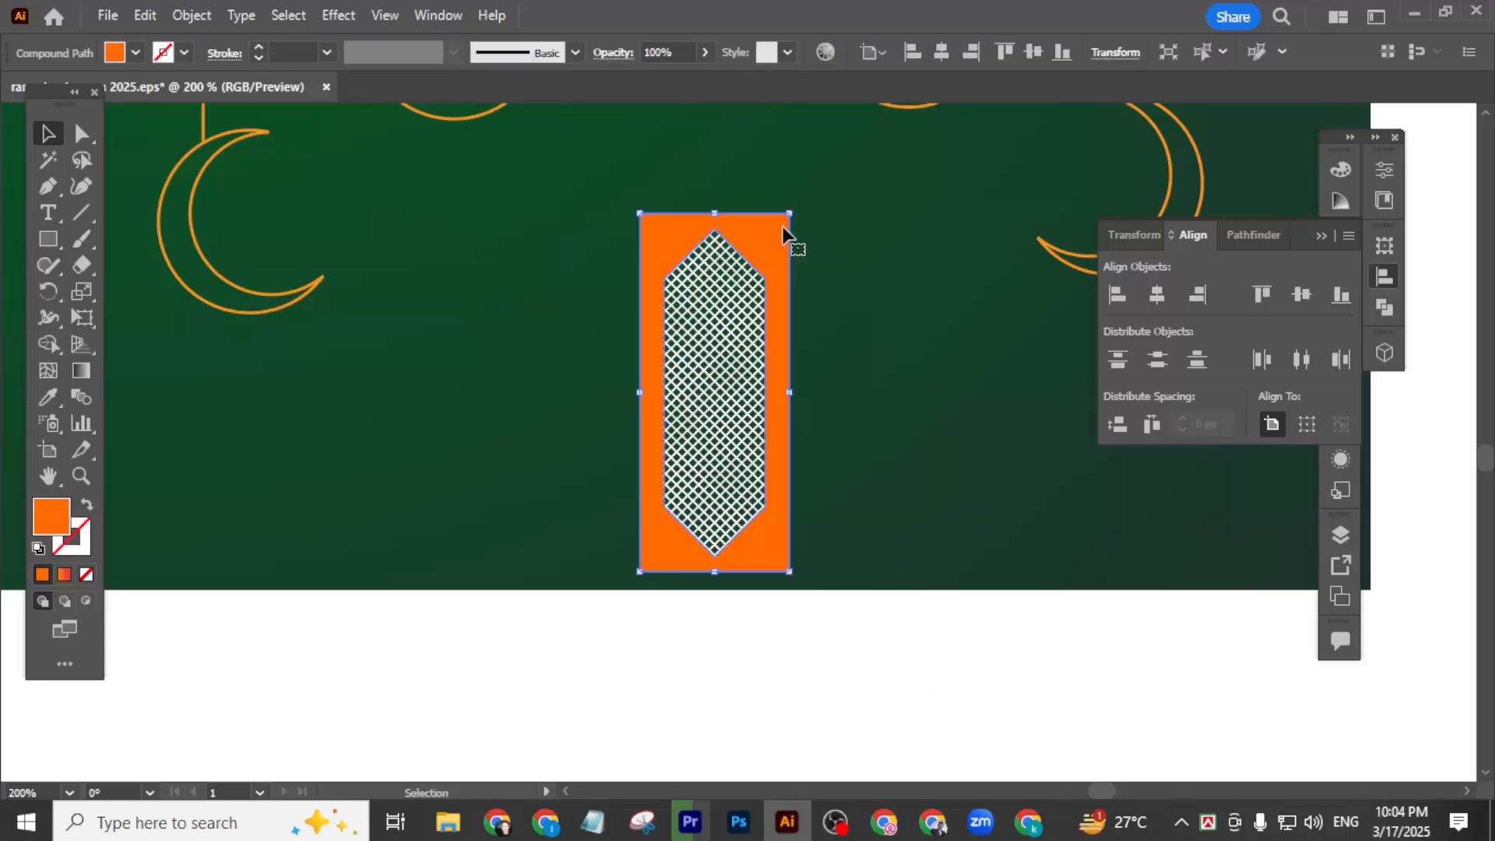
left_click(872, 591)
- Group the orange frame with the clipped lattice and ungroup them again
left_click_drag(542, 337, 691, 302)
right_click(692, 302)
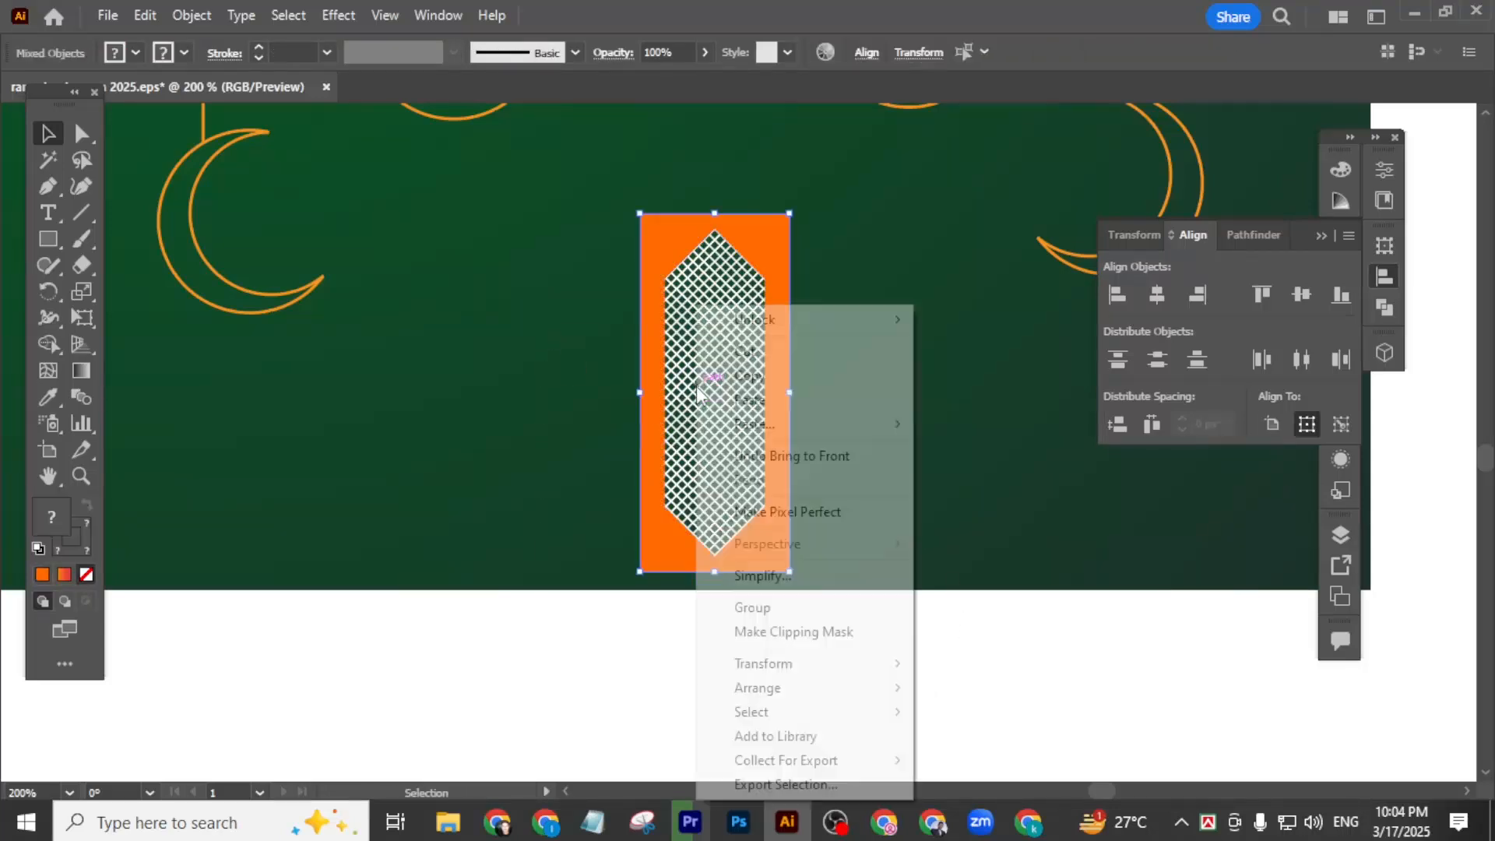
left_click(740, 604)
scroll(810, 613, "down", 2)
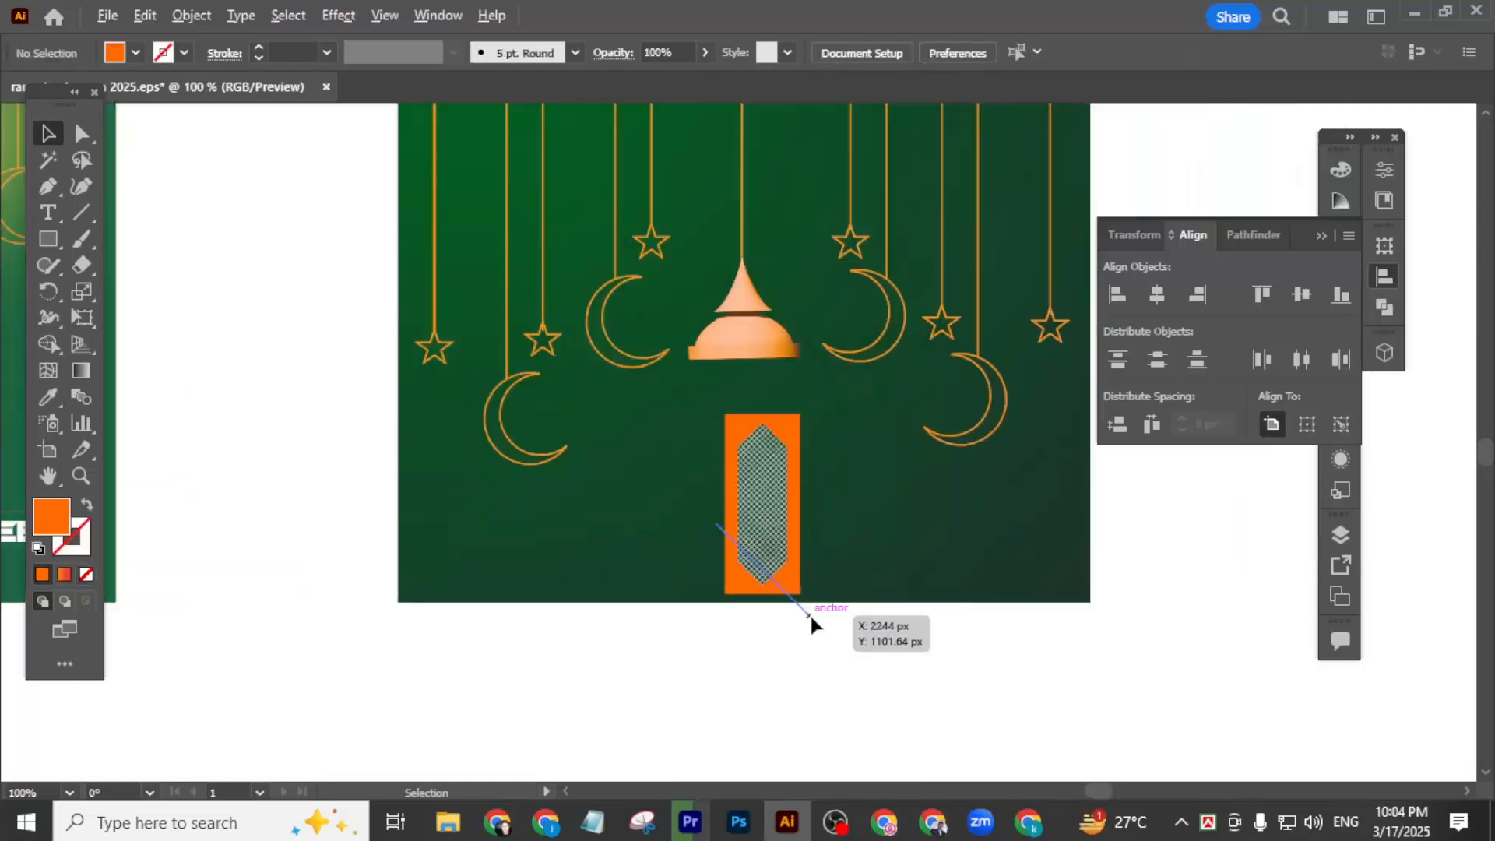
scroll(764, 524, "up", 1)
right_click(749, 486)
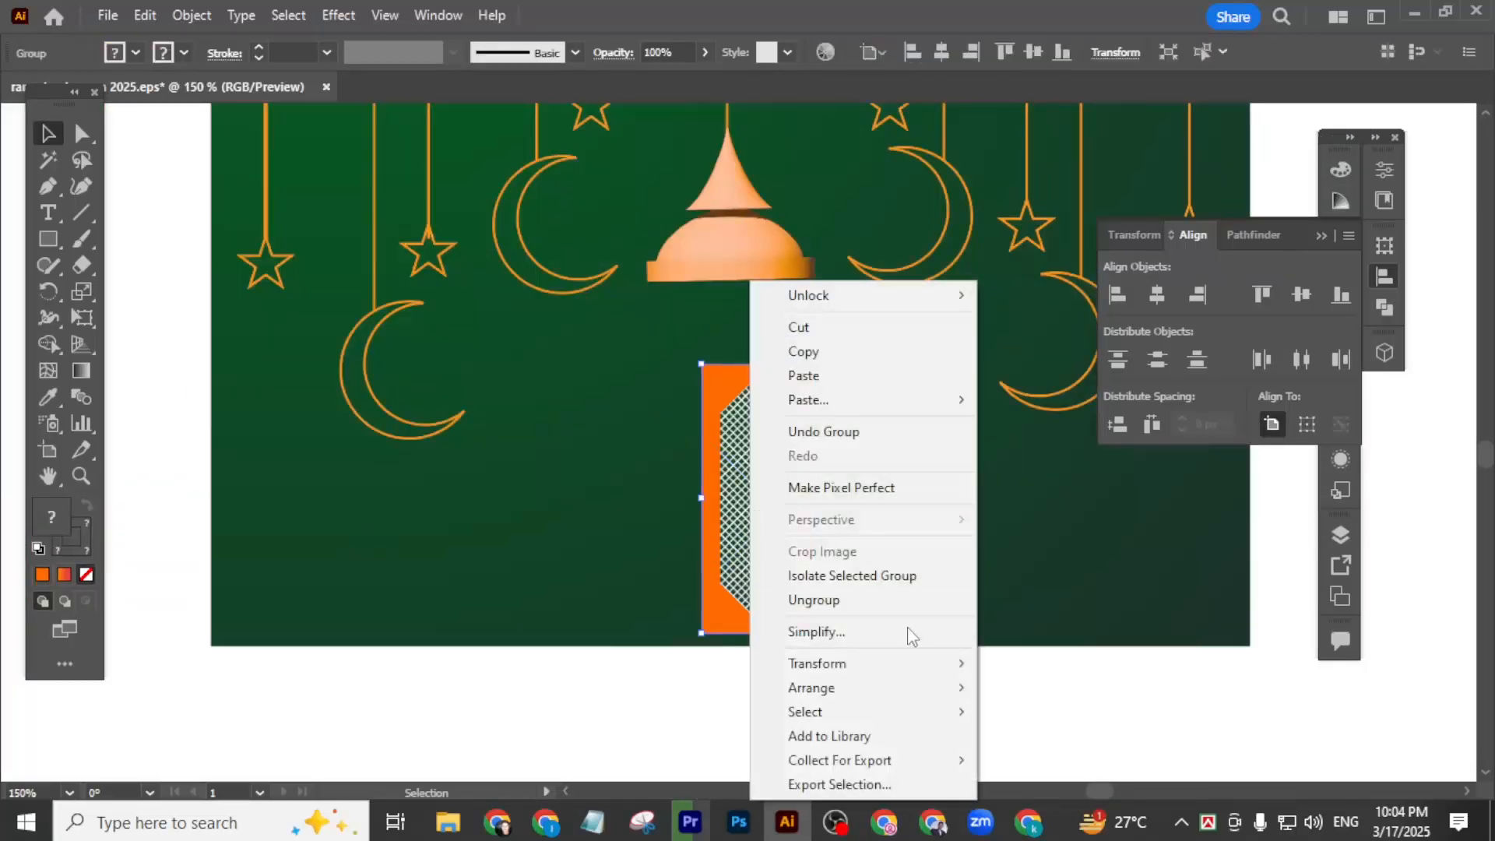
left_click(857, 600)
left_click(922, 671)
- Duplicate the orange frame and its lattice onto the empty canvas between the two posters
scroll(786, 518, "up", 1)
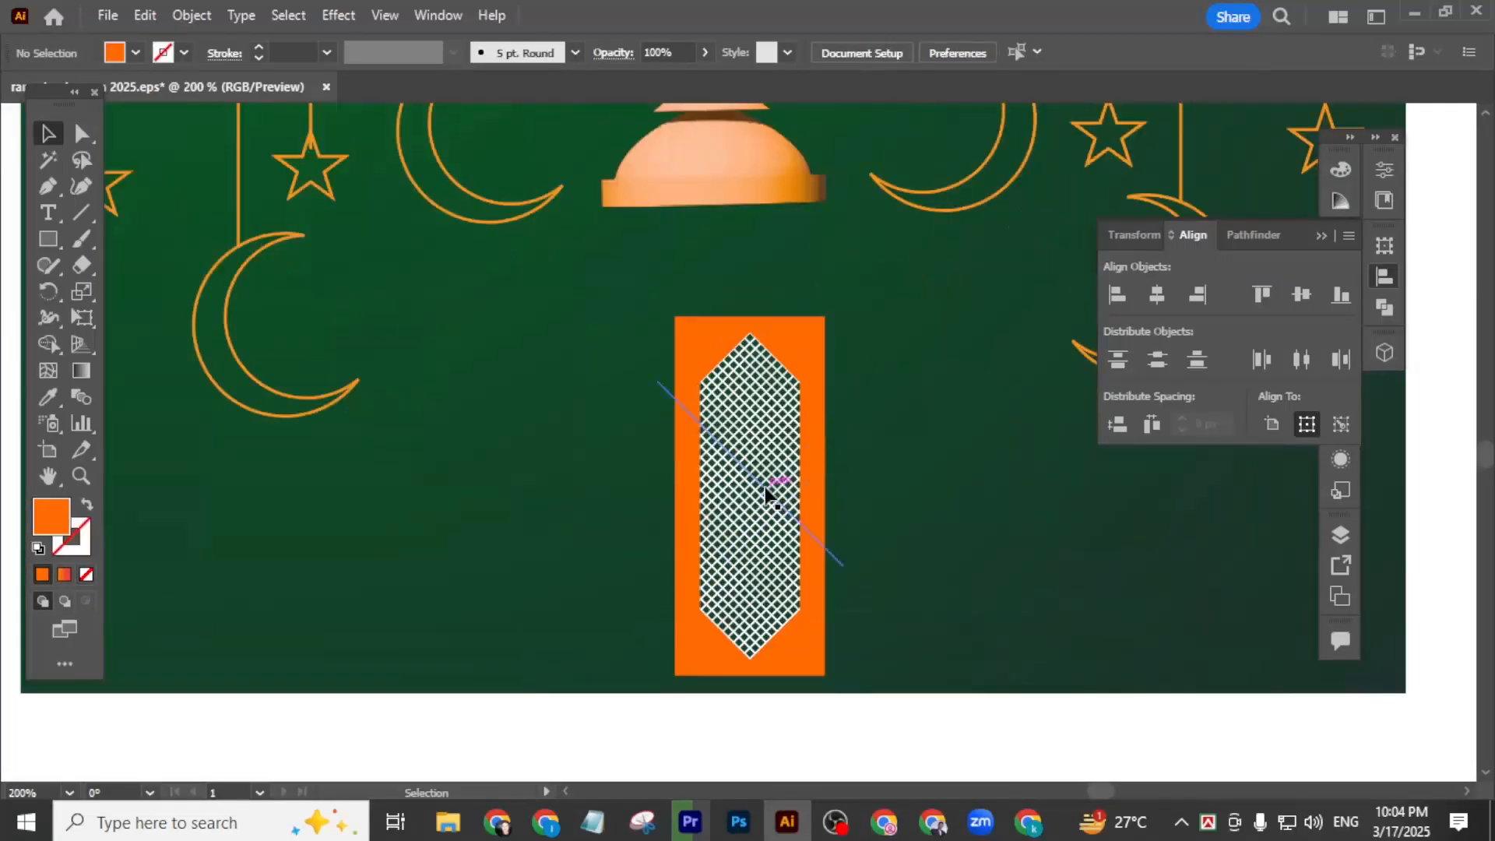
left_click(764, 490)
scroll(794, 488, "down", 2)
left_click_drag(896, 623, 267, 554)
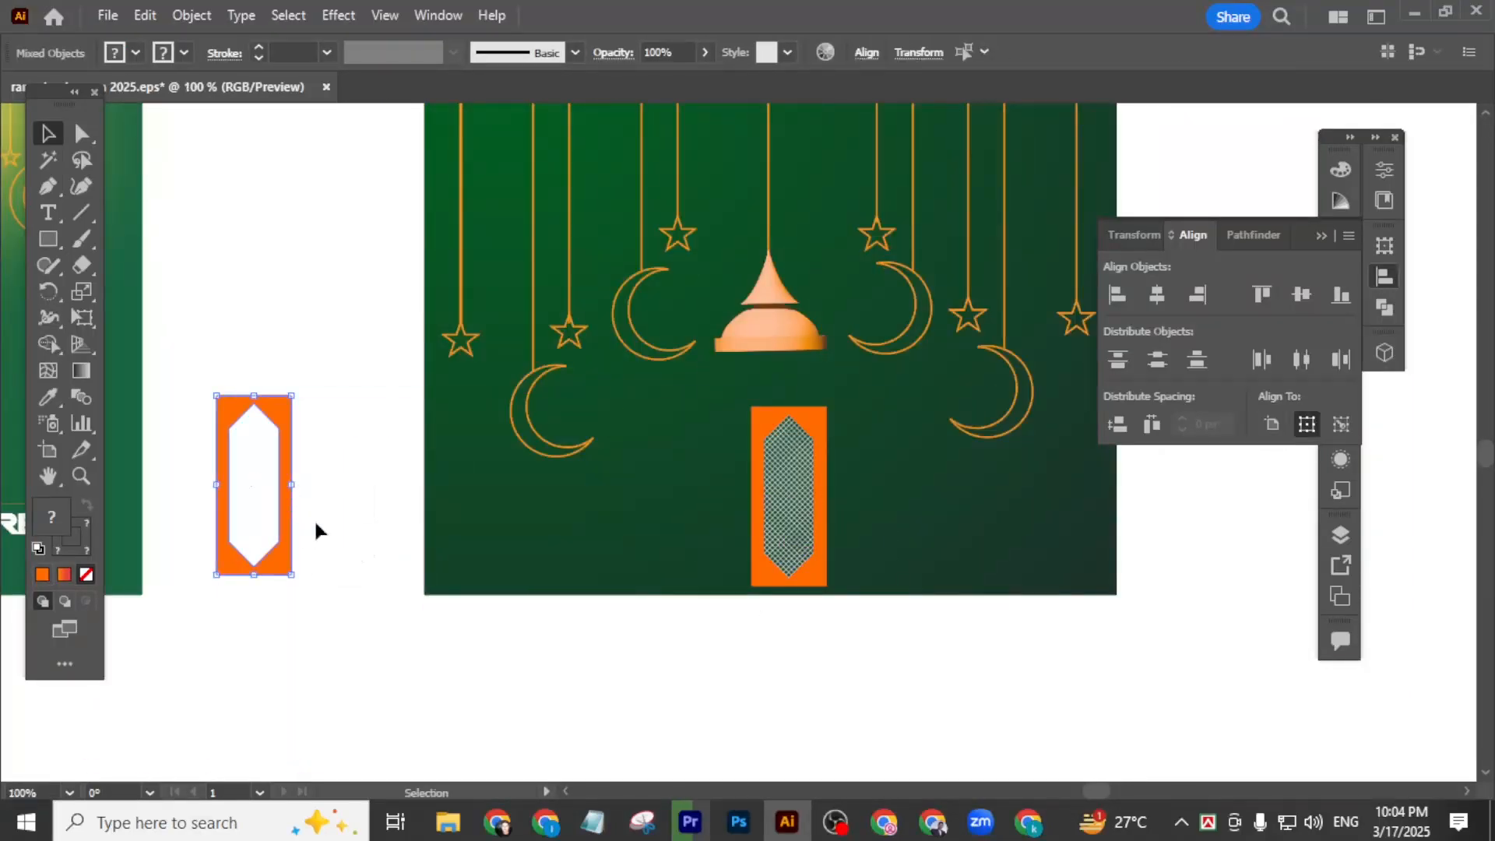
left_click(838, 532)
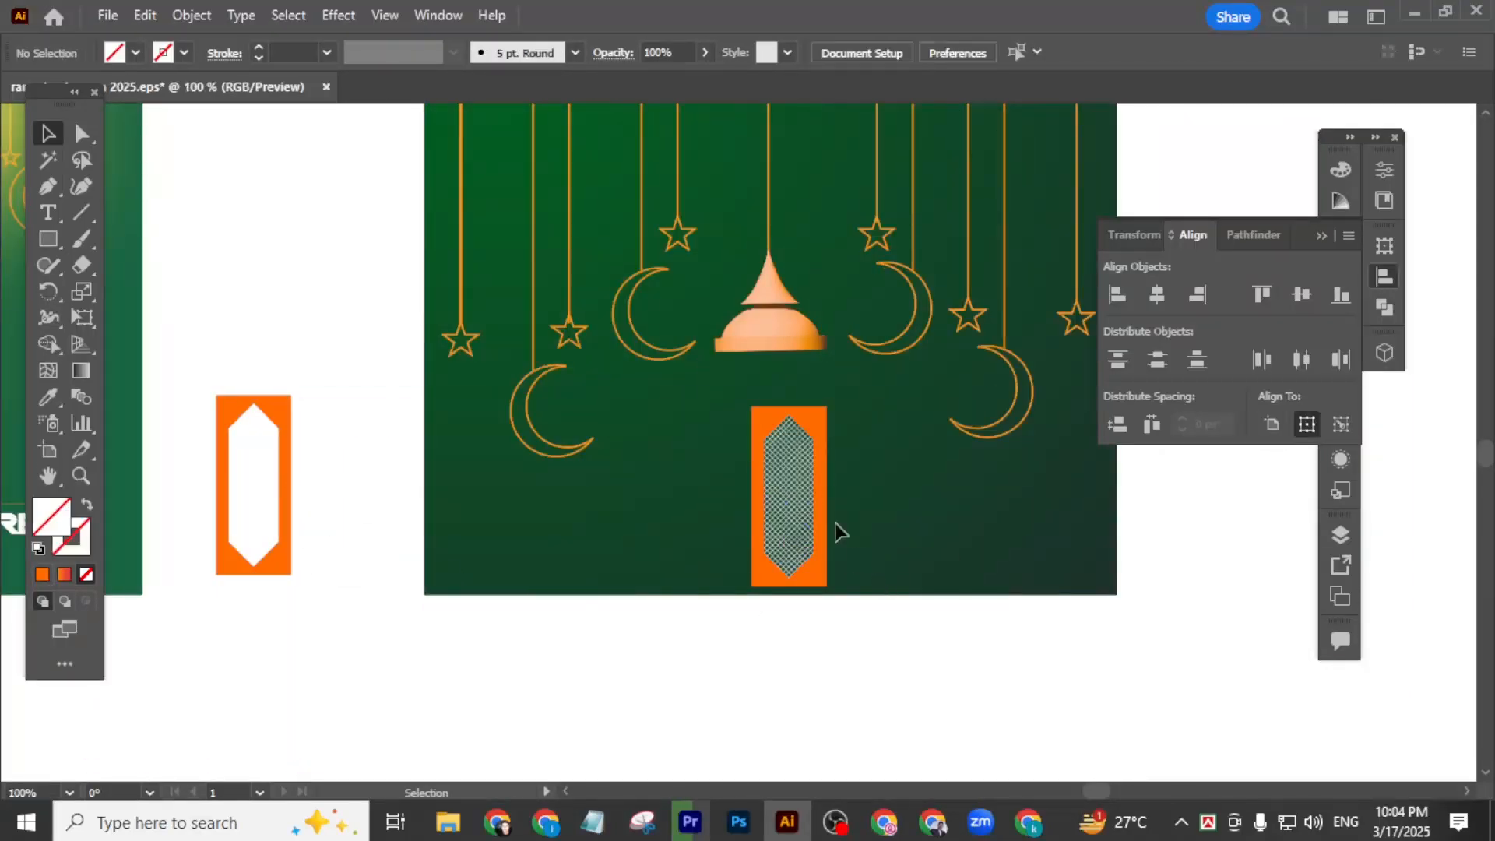
- Expand the clipped lattice inside the green poster's frame twice, converting its strokes into filled shapes
left_click(789, 495)
left_click(193, 16)
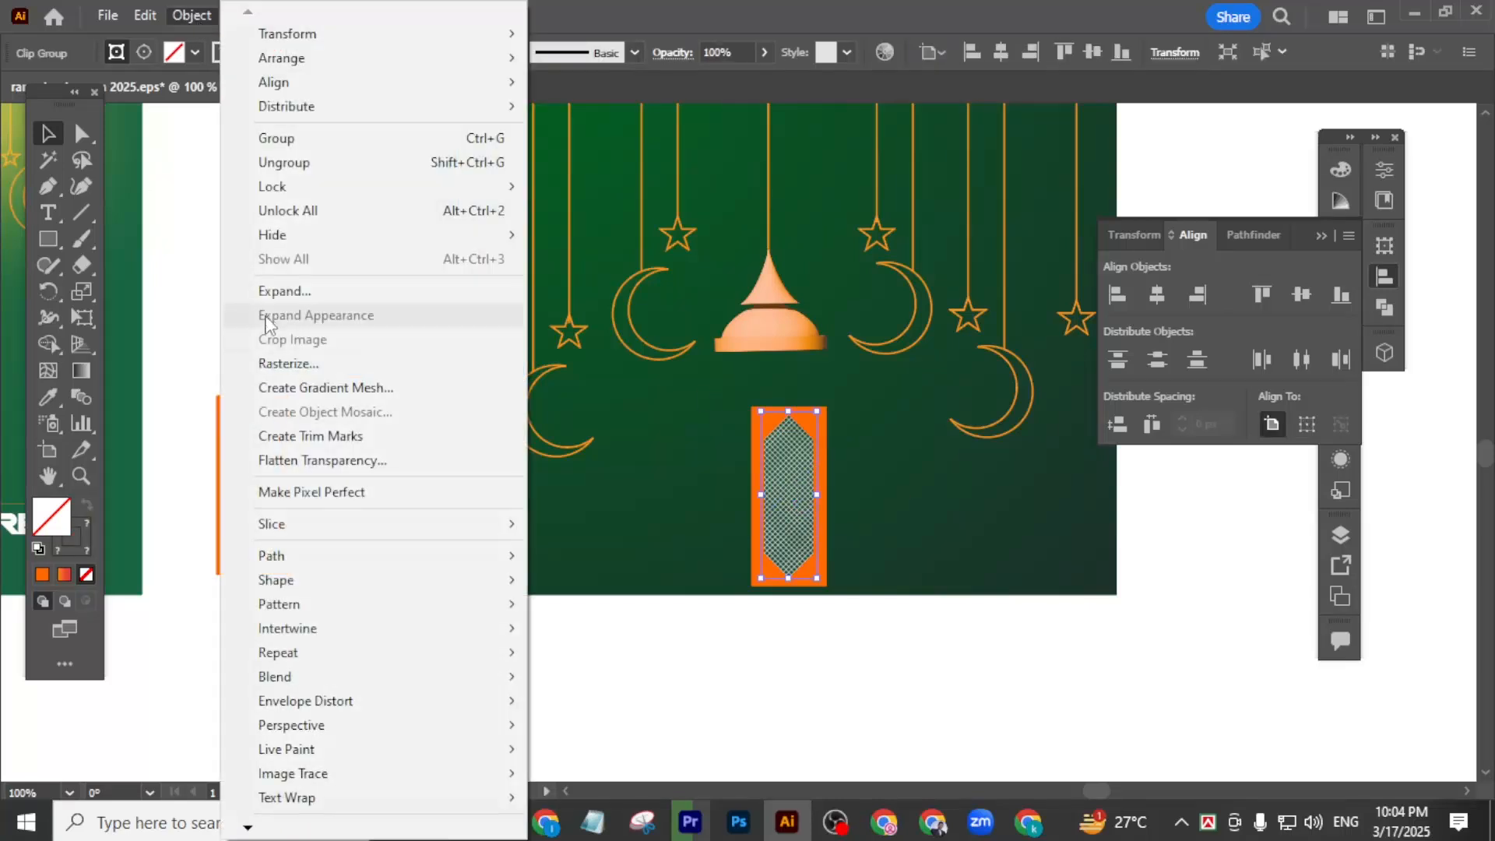
left_click(274, 295)
left_click(652, 676)
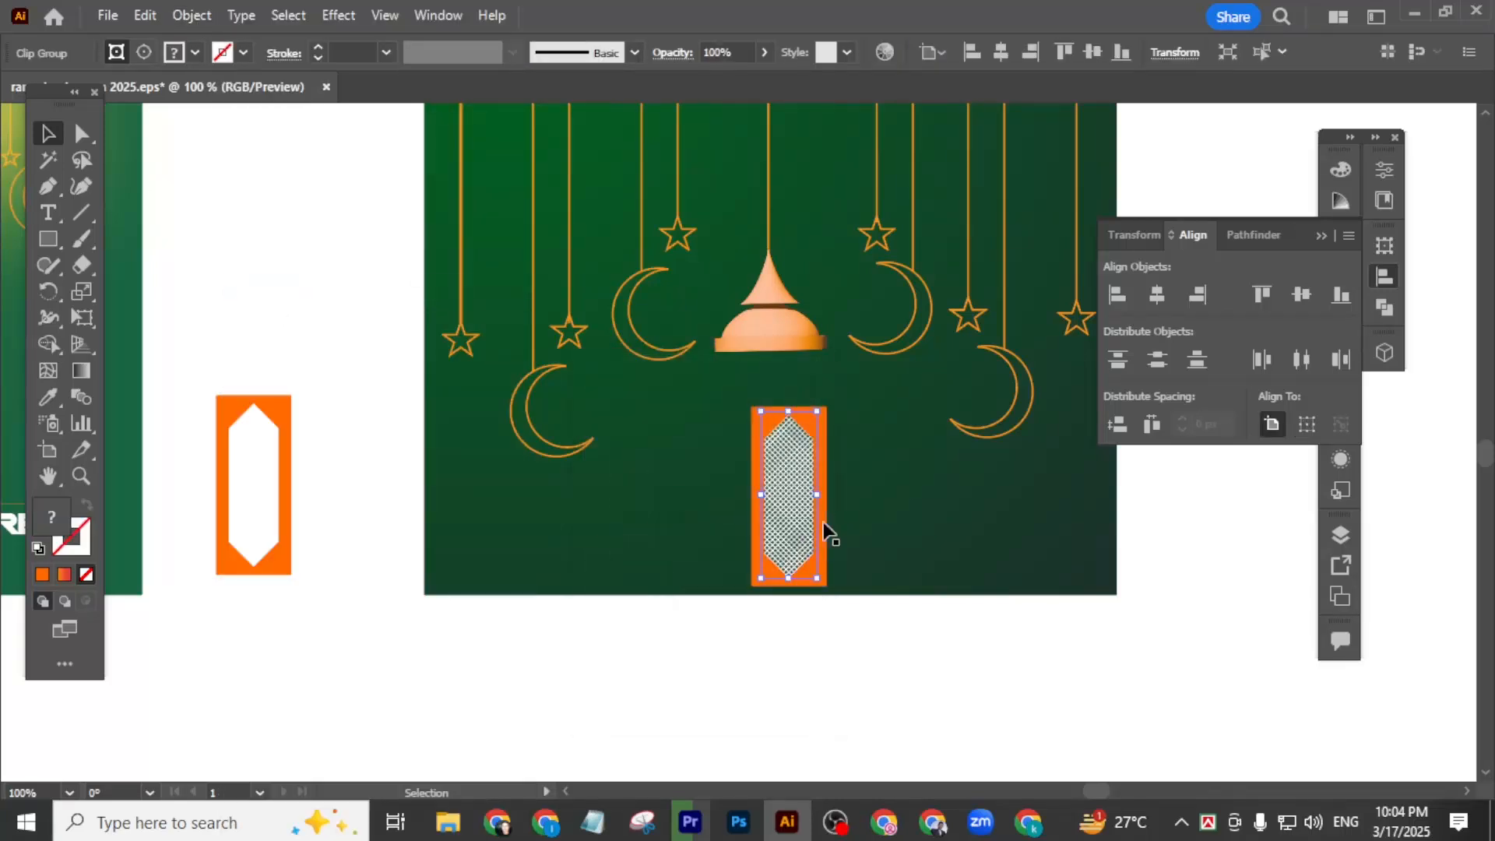
left_click(206, 16)
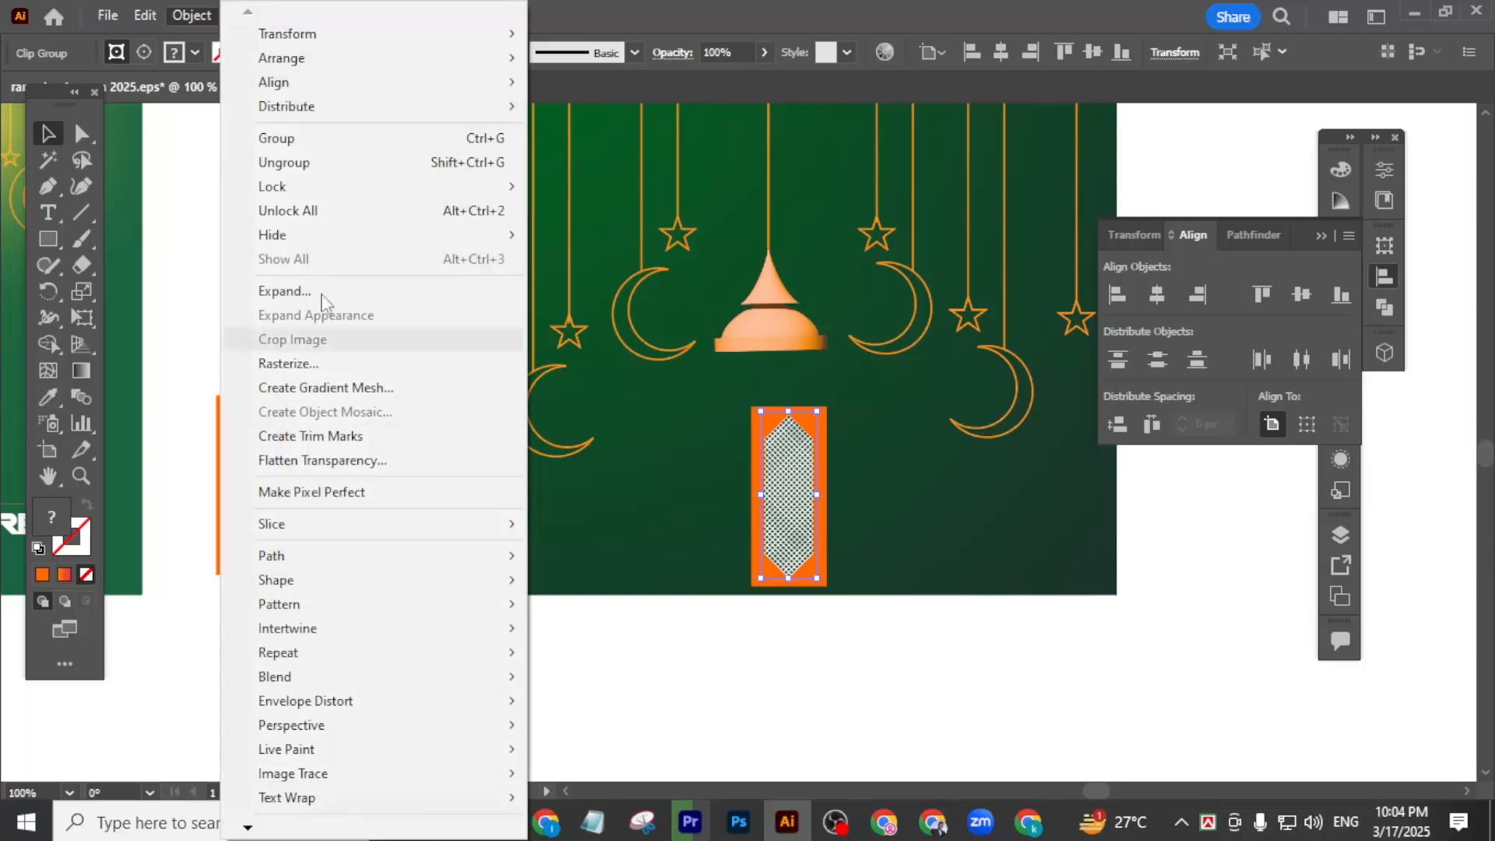
left_click(311, 290)
left_click(887, 684)
- Group the orange frame with the expanded lattice and move the group up against the base of the peach dome
left_click(767, 491)
right_click(769, 486)
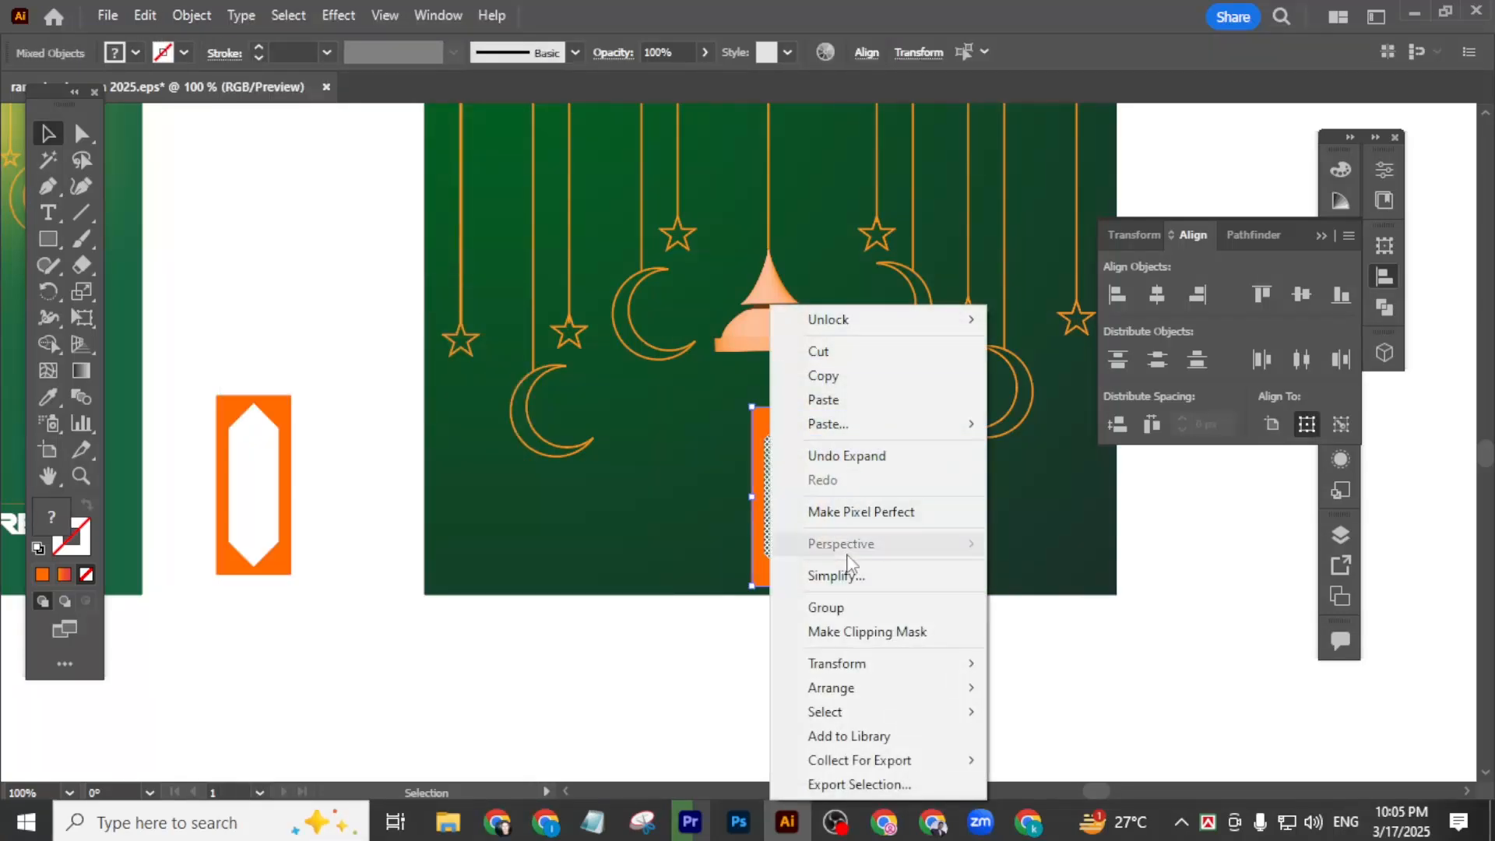
left_click(857, 607)
scroll(775, 530, "up", 1)
left_click_drag(851, 509, 800, 406)
- Bring the peach dome to the front so its base overlaps the upper edge of the orange frame
scroll(786, 335, "up", 3)
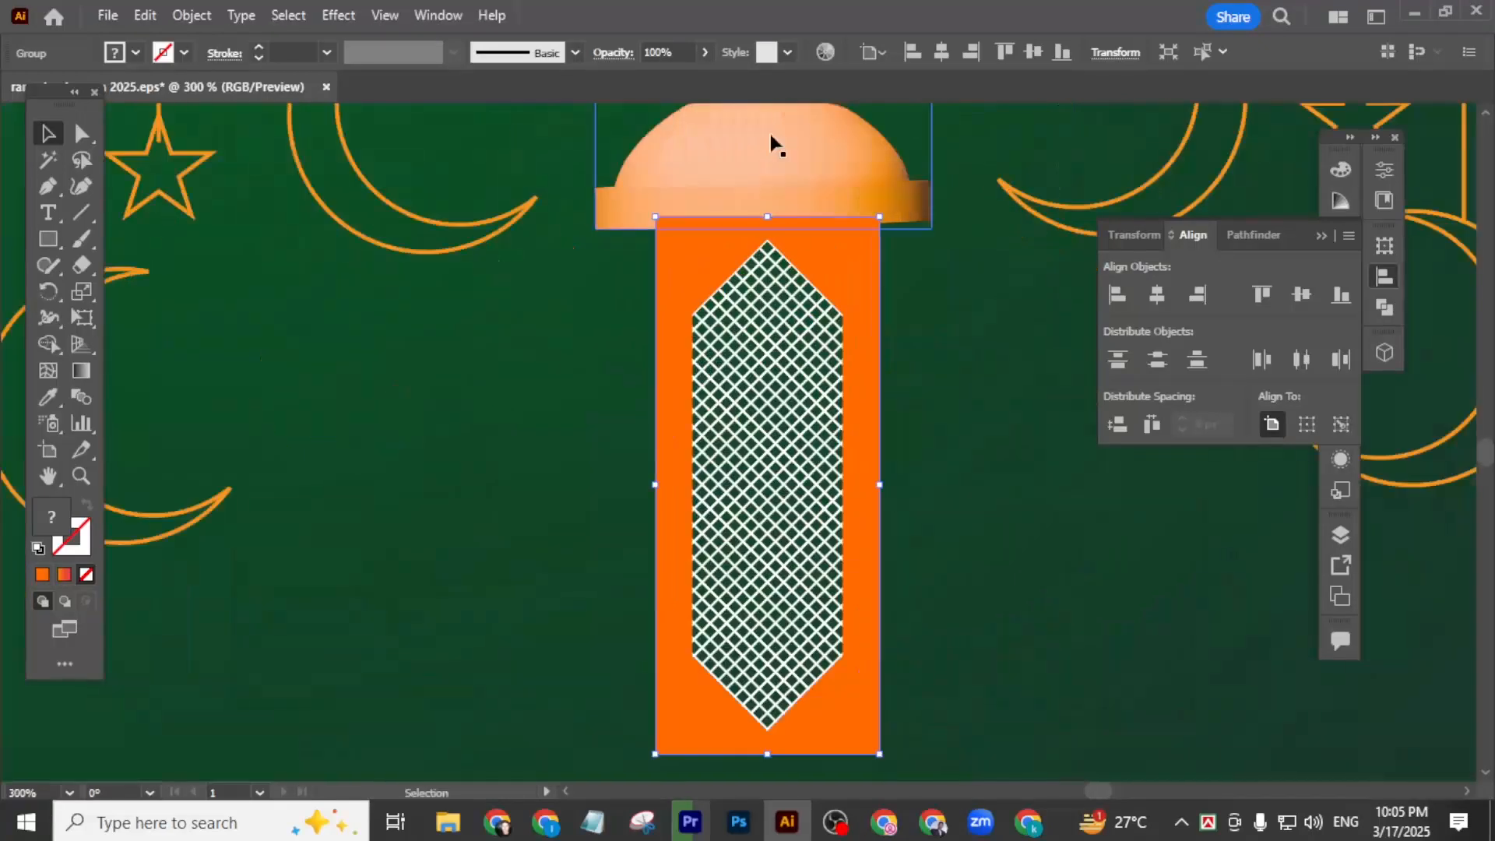
left_click(769, 137)
scroll(789, 178, "up", 3)
scroll(829, 377, "down", 3)
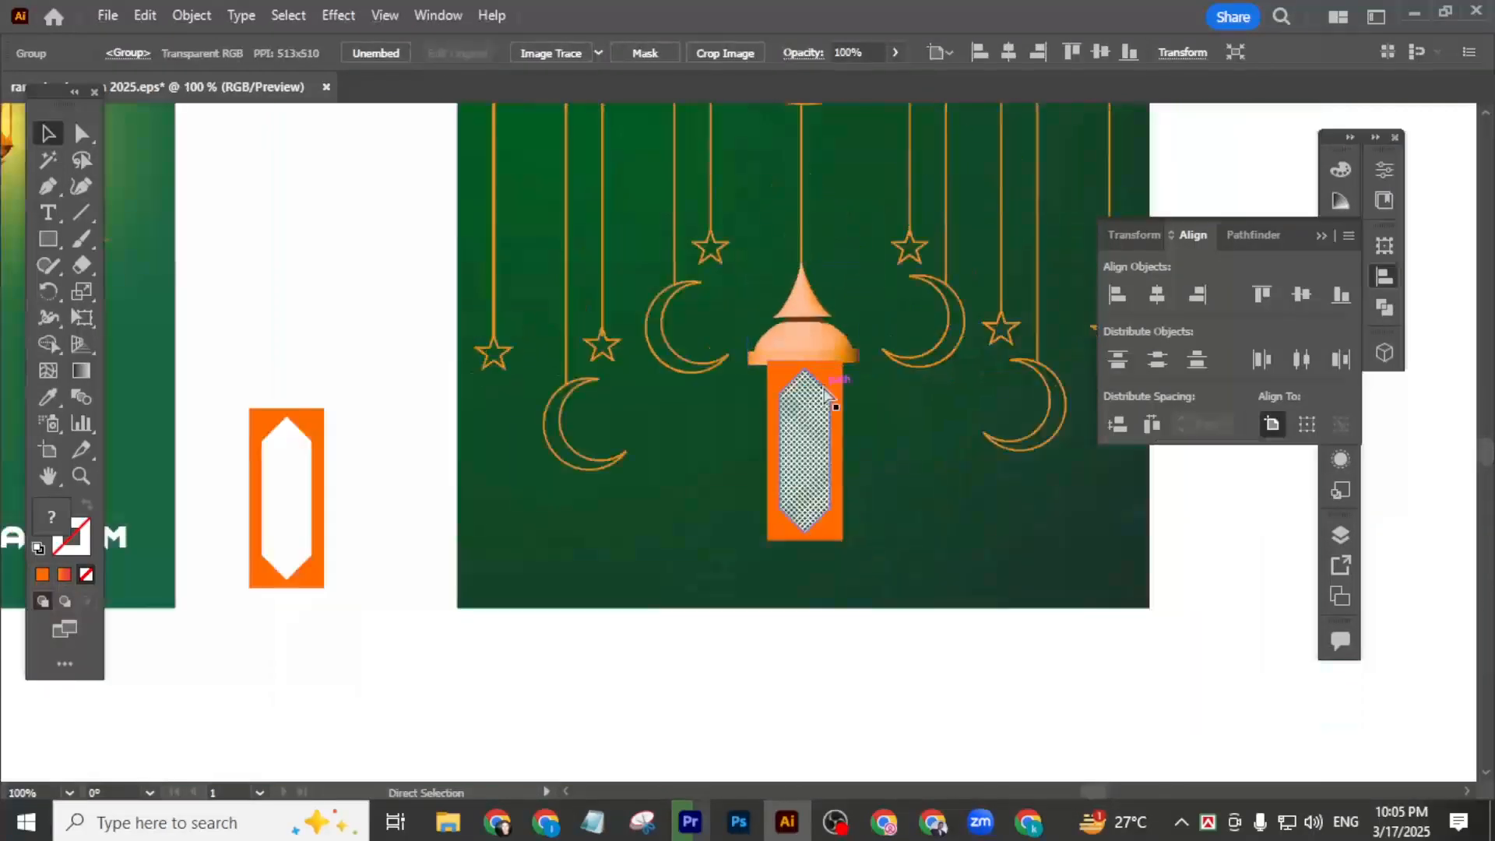
- Shift the lattice-filled orange frame slightly left to centre it beneath the peach dome
scroll(825, 393, "up", 4)
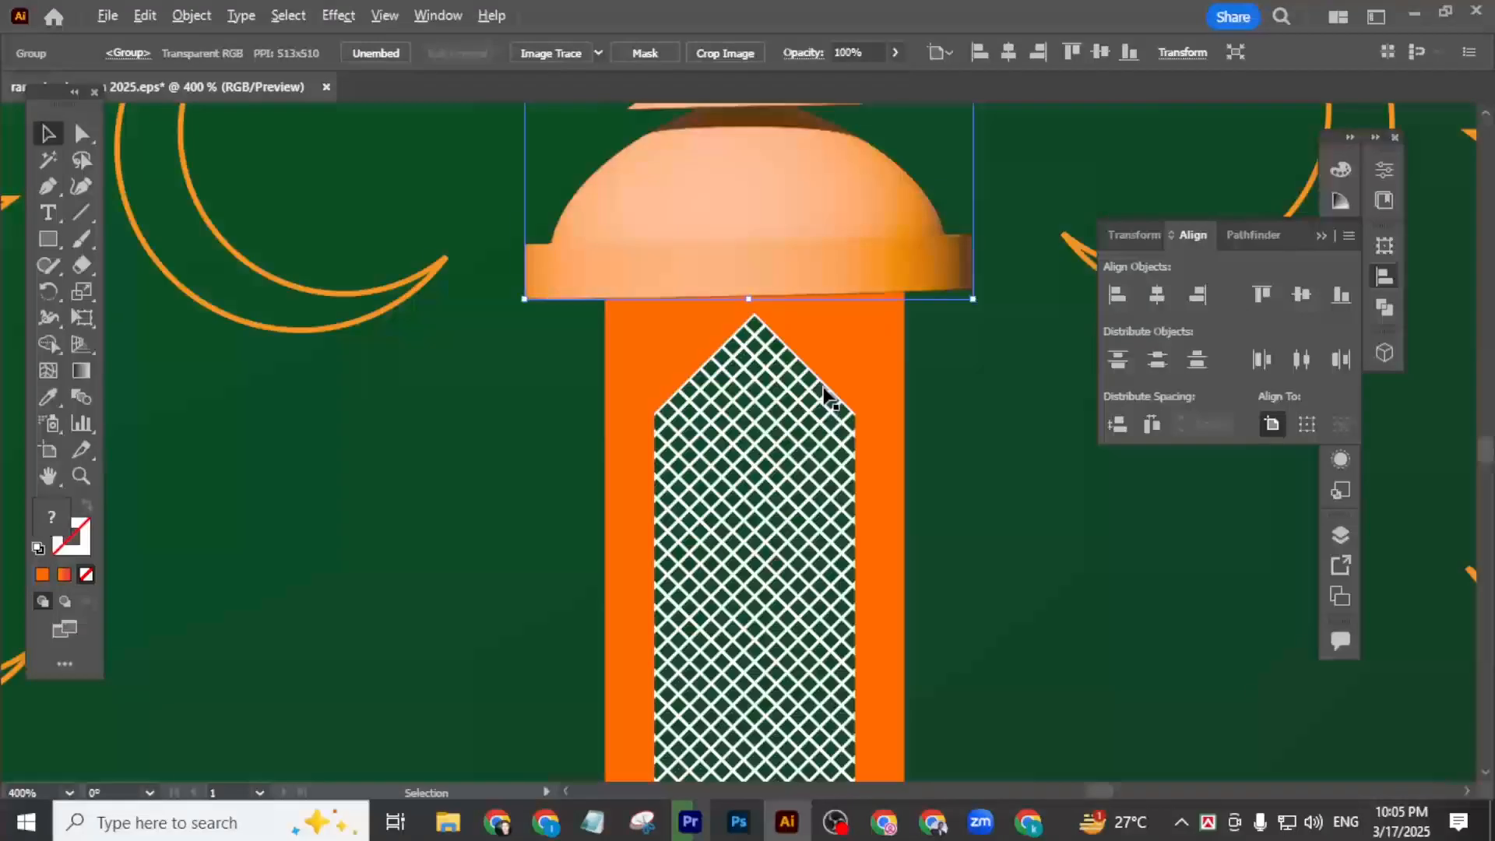
left_click_drag(876, 396, 863, 394)
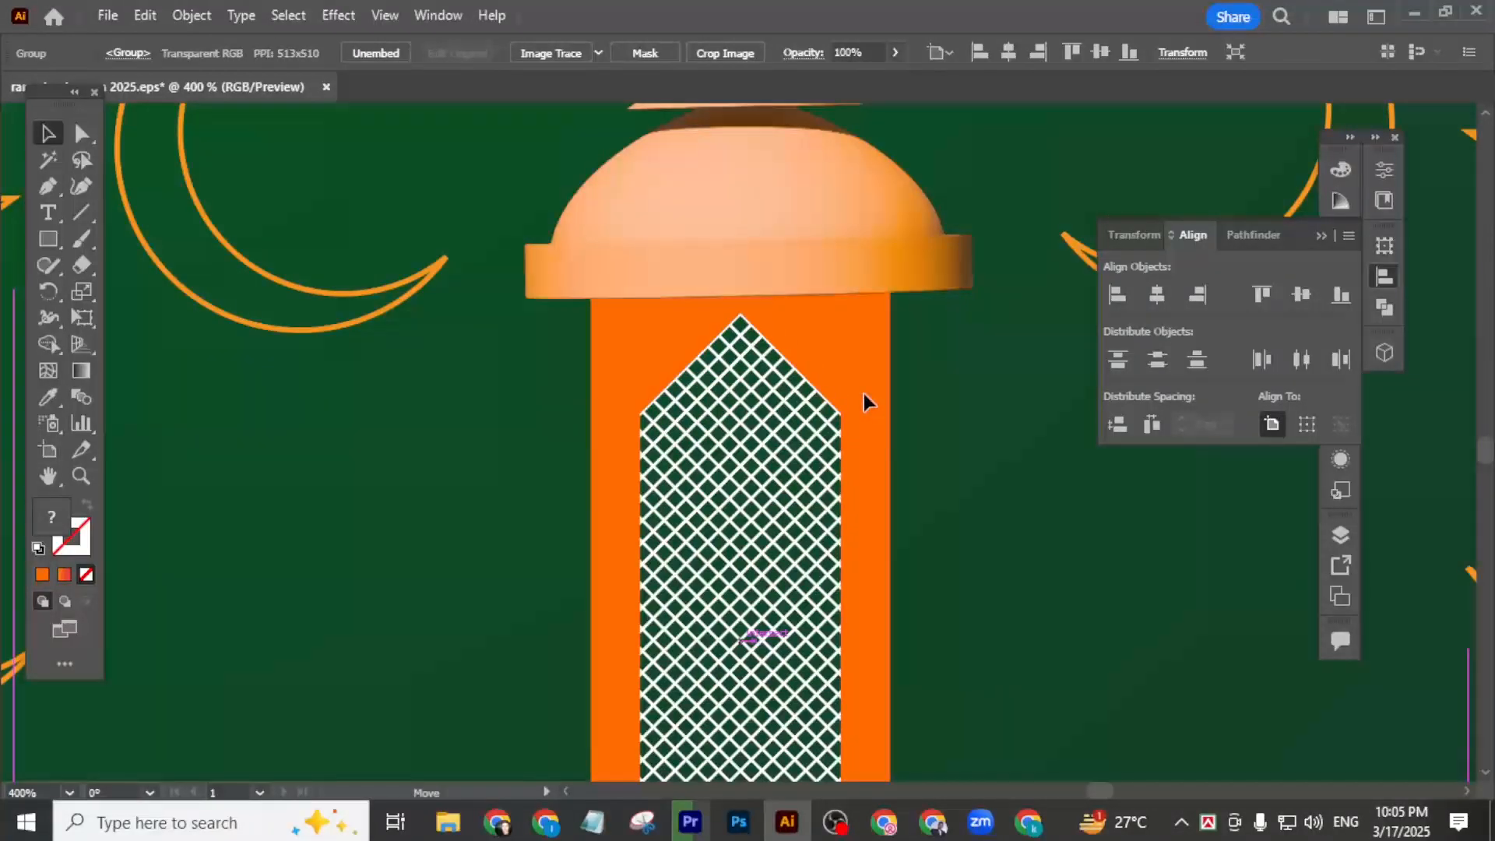
scroll(845, 412, "down", 3)
scroll(840, 418, "down", 3)
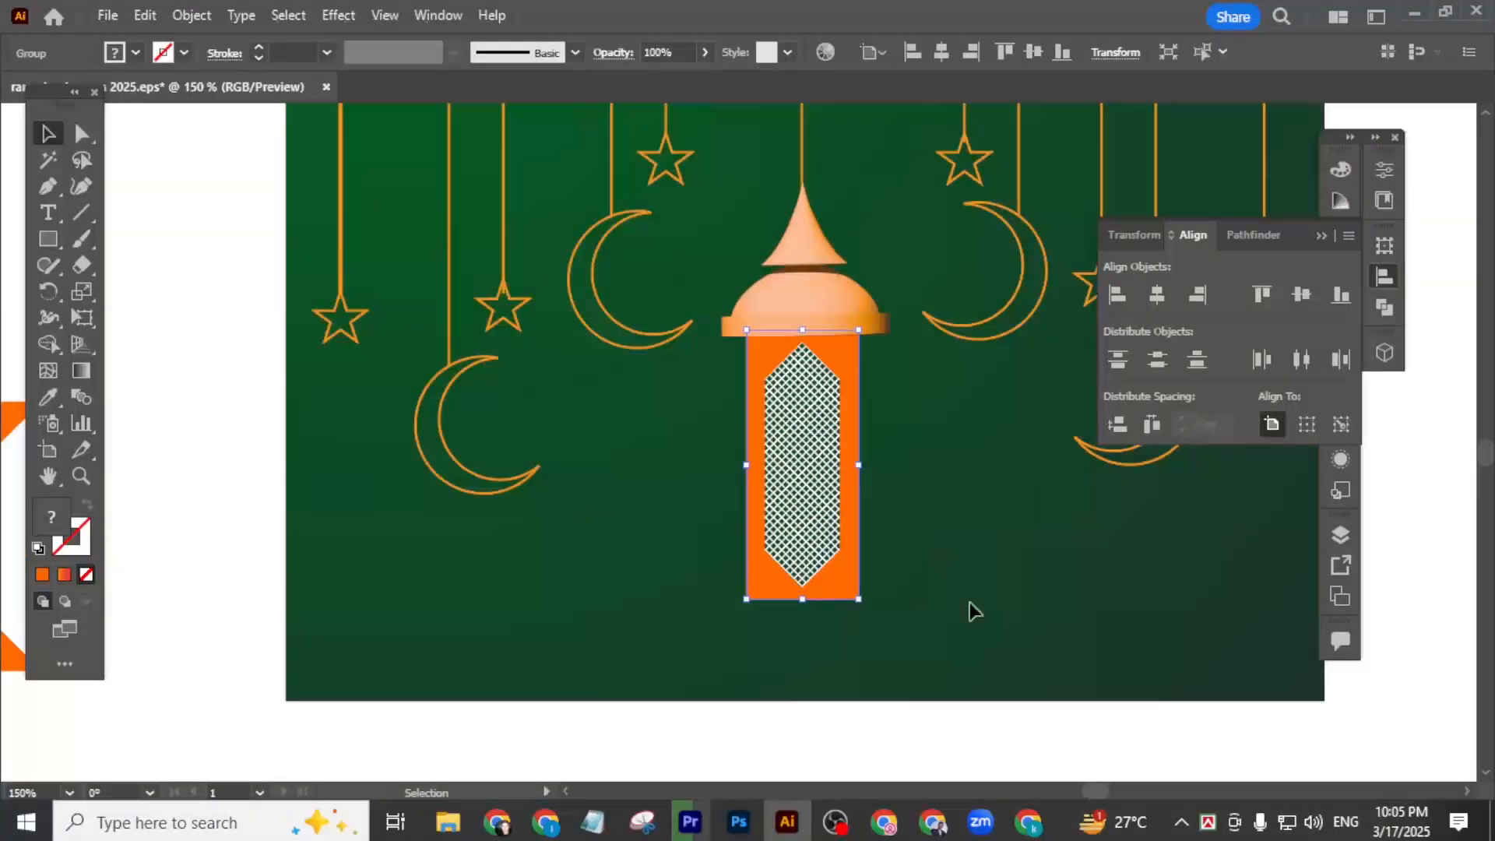
left_click(968, 604)
scroll(891, 514, "down", 1)
- Shorten the lattice-filled orange frame from its lower edge and duplicate it against its right side
left_click(863, 532)
scroll(847, 517, "up", 1)
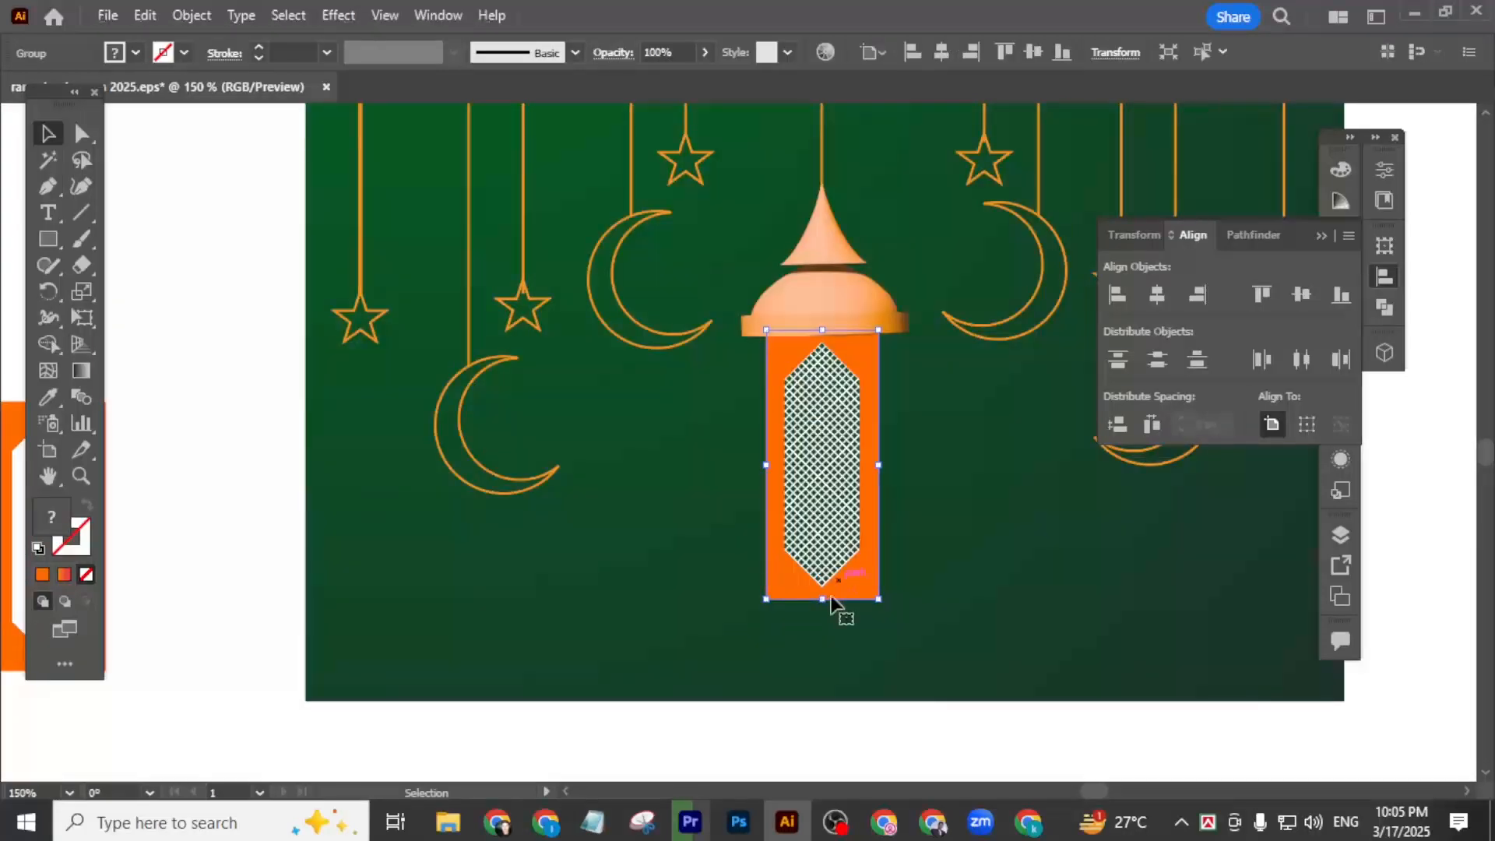
left_click_drag(825, 604, 822, 572)
left_click_drag(820, 498, 935, 488)
- Narrow the right copy into a side panel and place a matching copy against the centre panel's left side
scroll(912, 502, "up", 3)
scroll(969, 488, "down", 3)
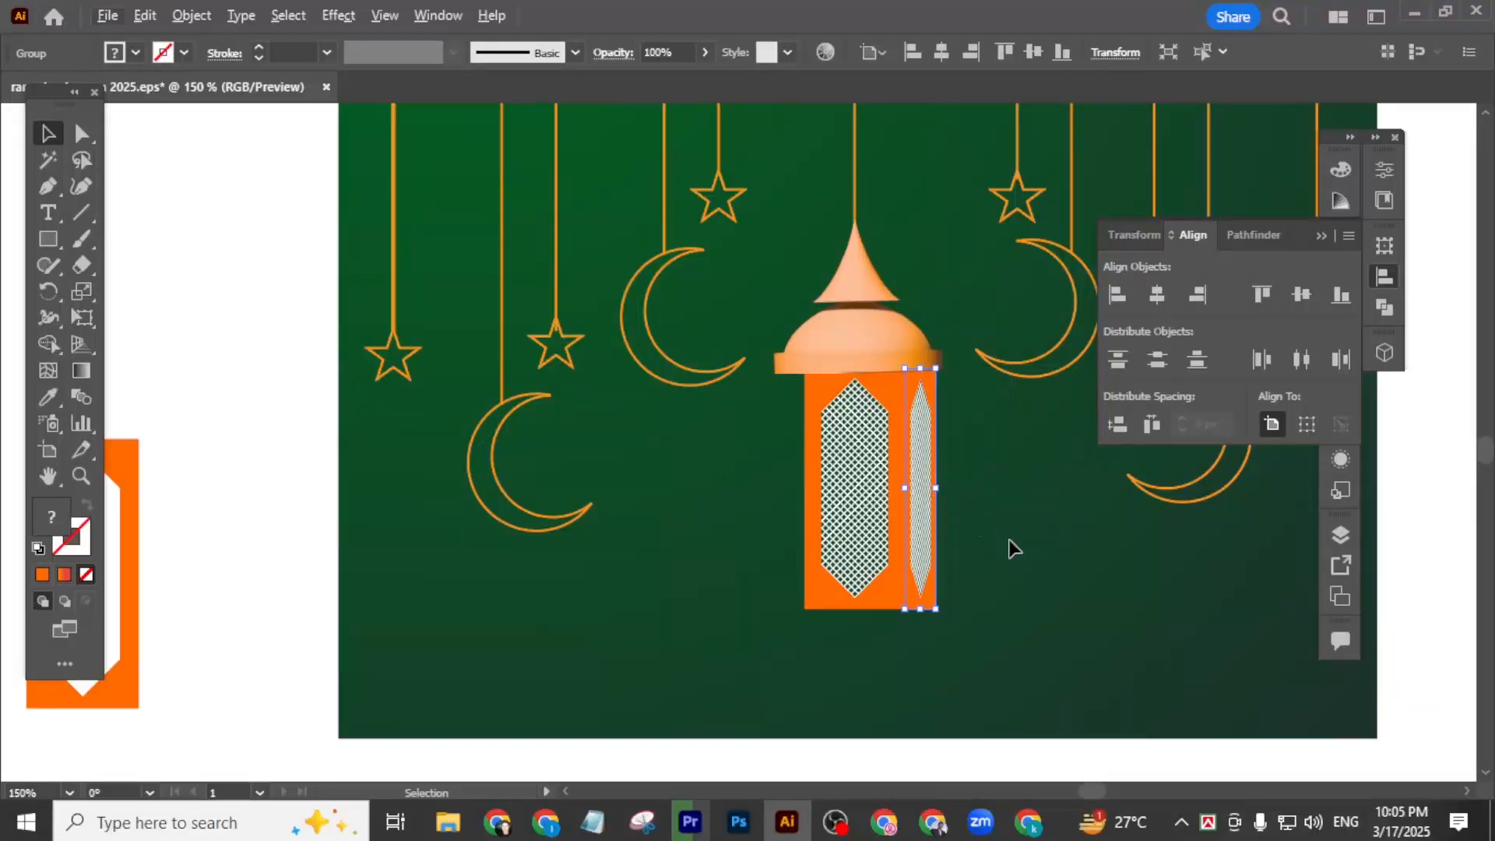
key("ctrl+z")
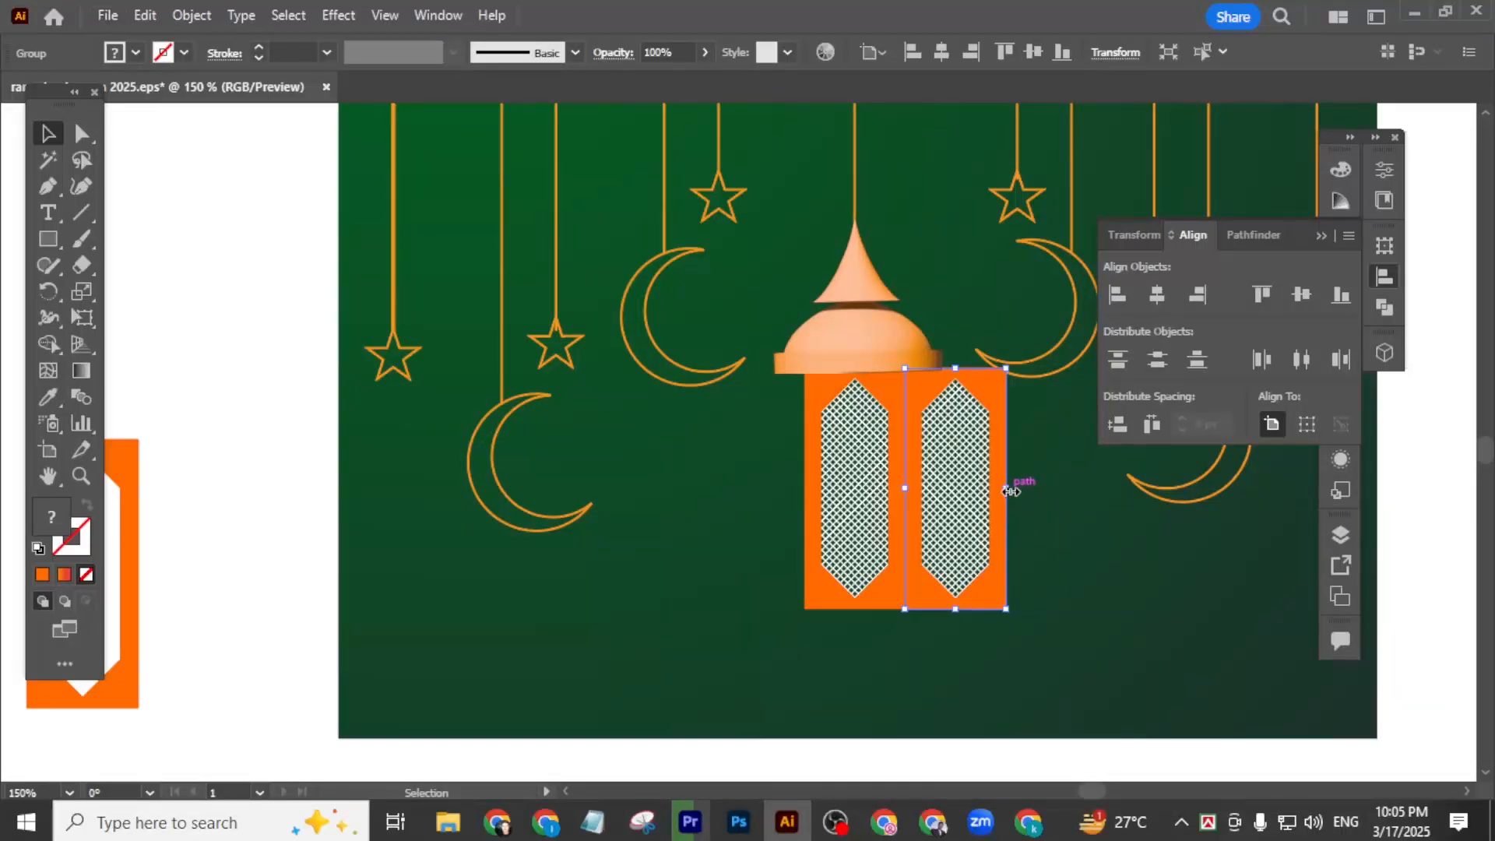
left_click_drag(1010, 491, 786, 526)
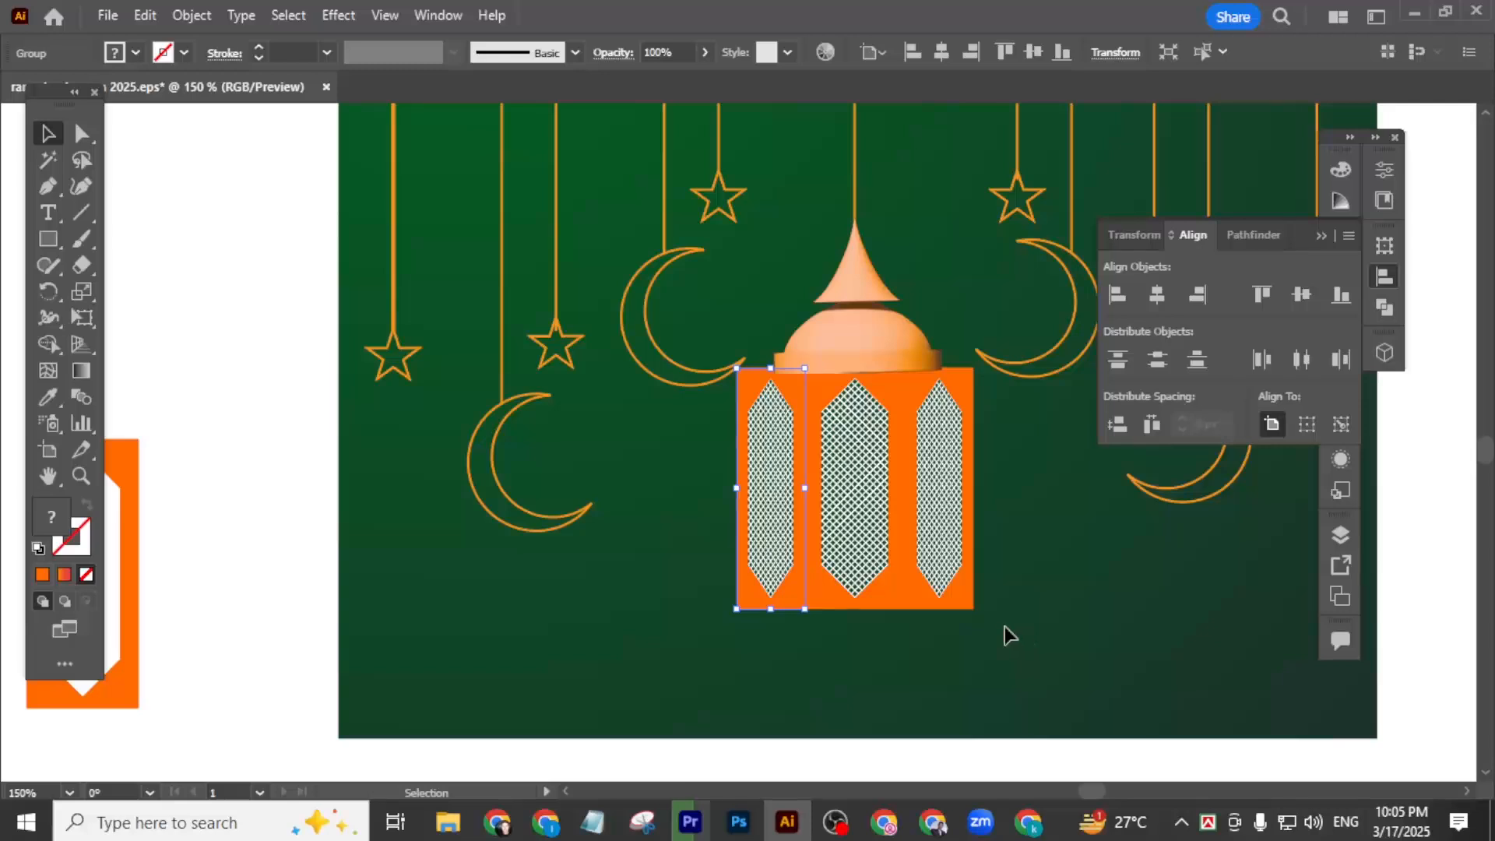
- Compress the three lattice panels together to about the dome's base width and group them as the lantern body
left_click(806, 562, "shift")
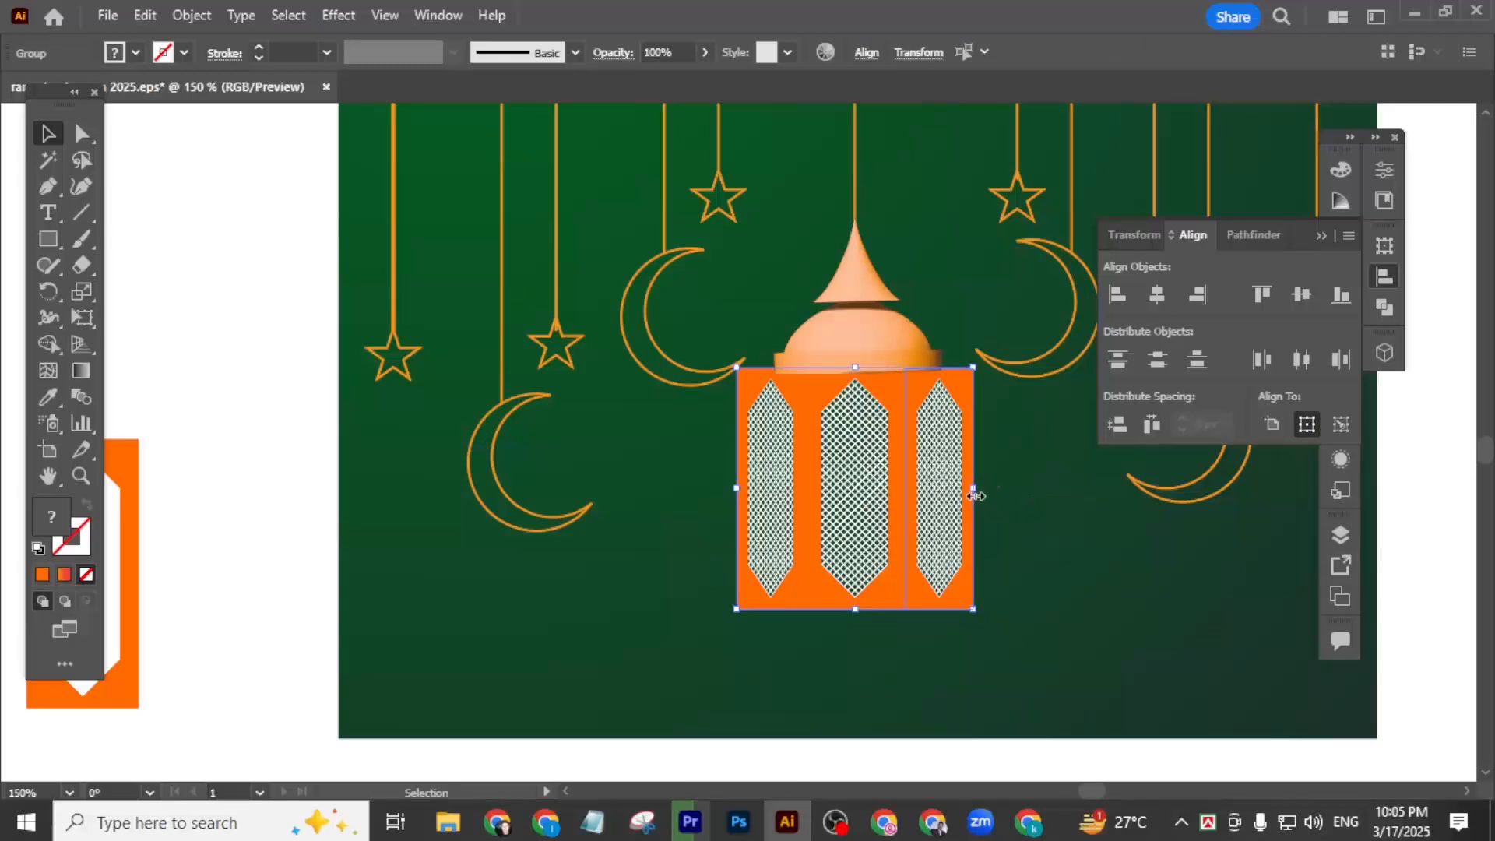
left_click_drag(974, 491, 941, 493)
right_click(849, 489)
left_click(931, 611)
left_click(1011, 563)
scroll(944, 437, "up", 1)
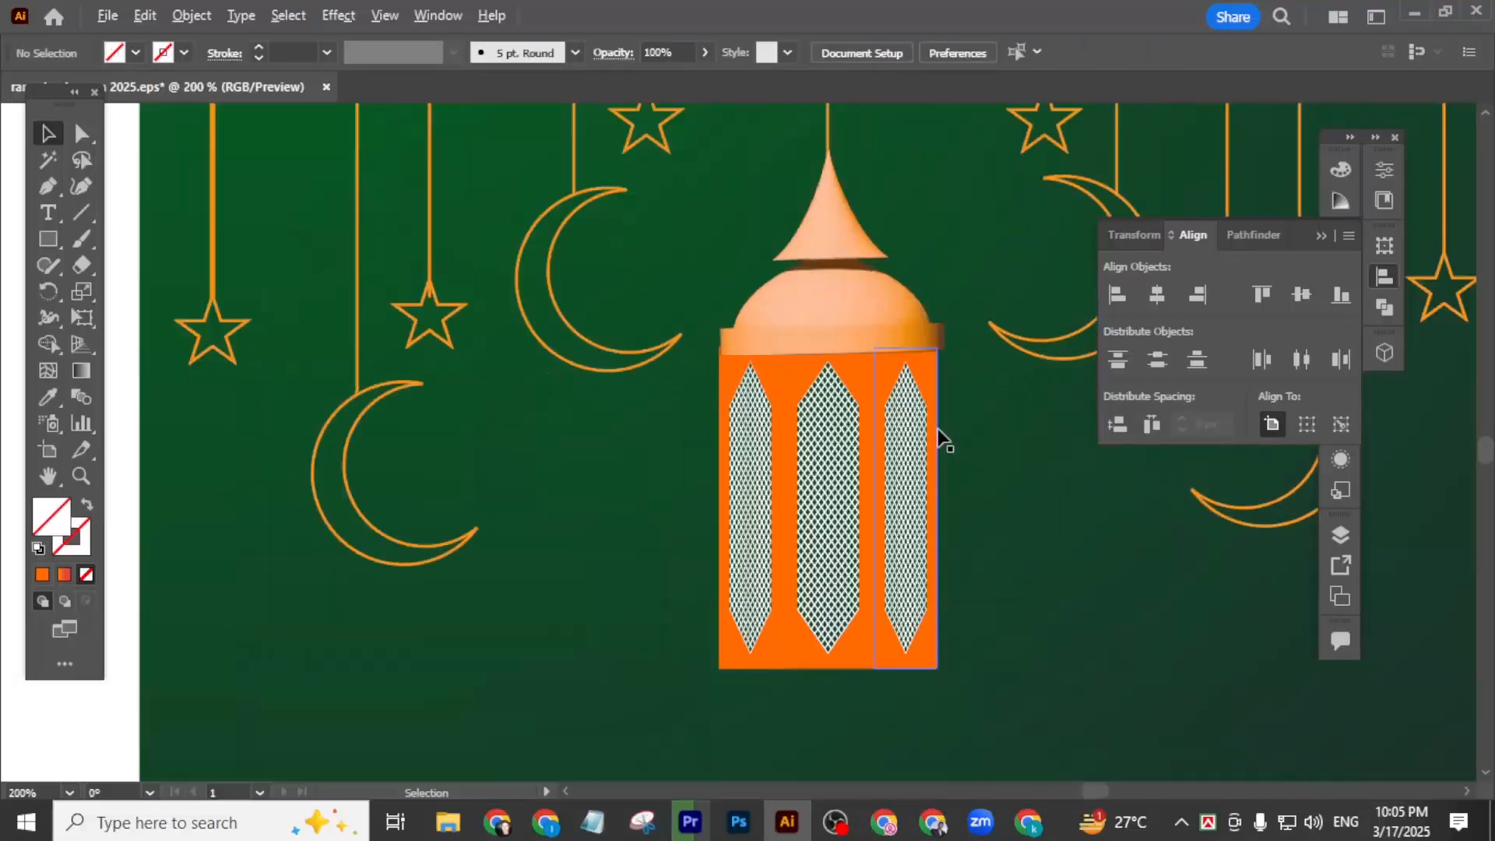
- Centre the lantern body horizontally on the peach dome, using the dome as the key object
left_click(854, 337)
left_click(869, 496, "shift")
left_click(843, 294)
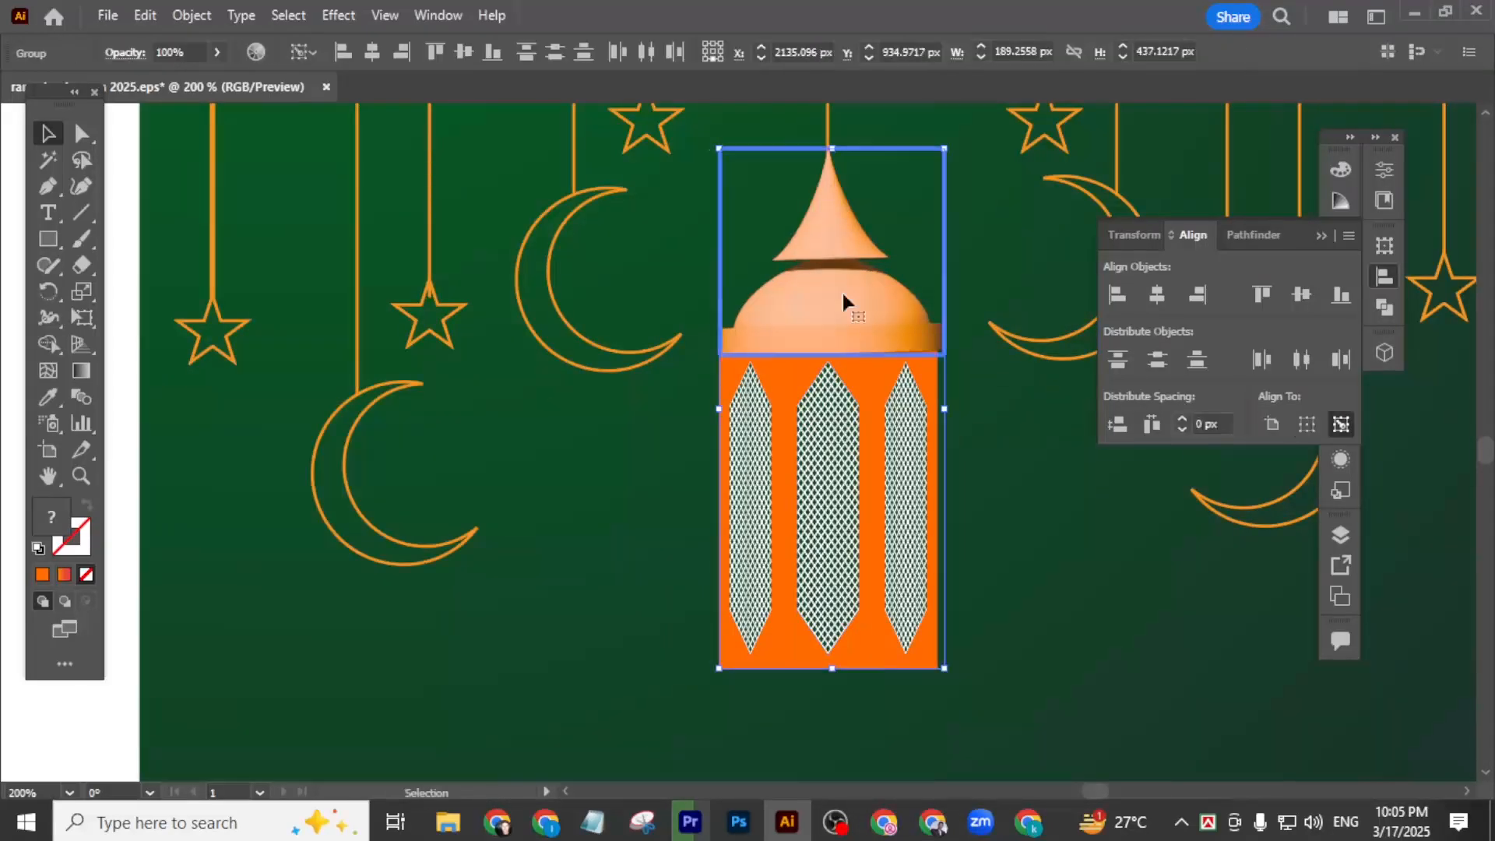
left_click(372, 53)
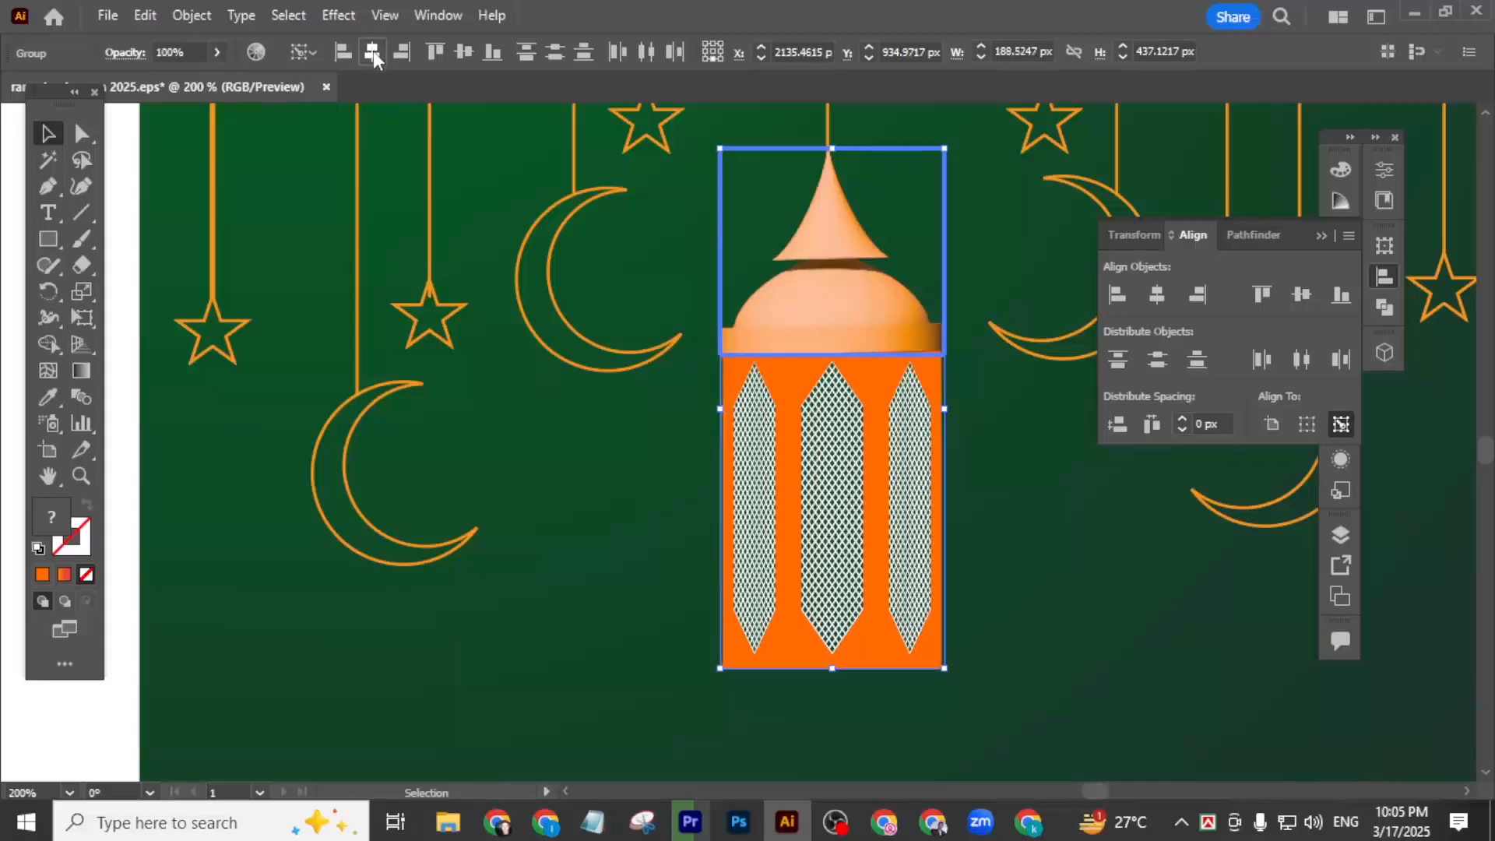
left_click(1043, 528)
scroll(1043, 531, "down", 2)
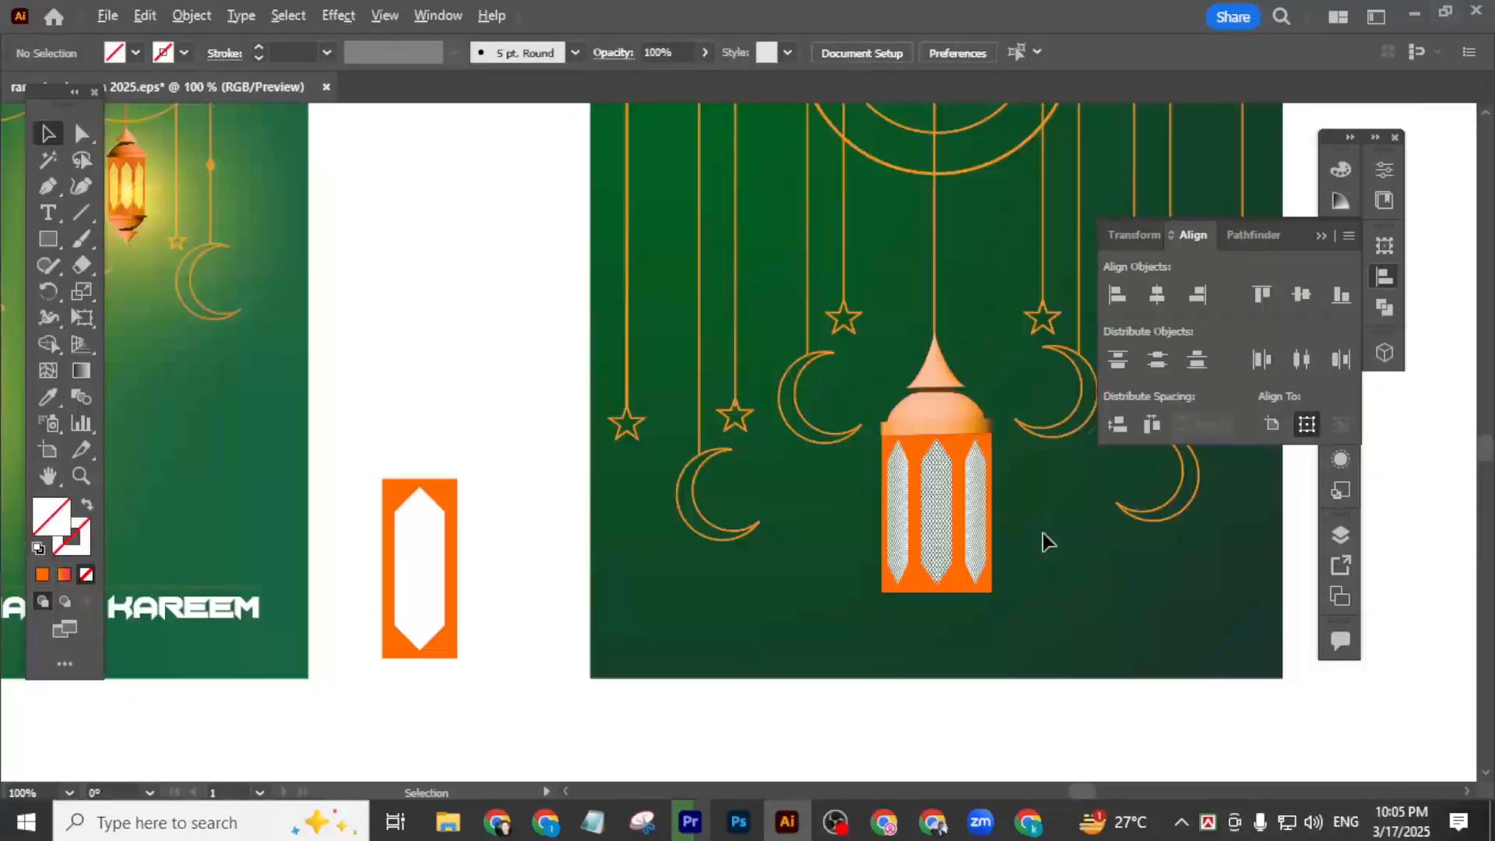
- Nudge the peach dome down slightly so its base overlaps the upper edge of the lantern body
scroll(1010, 529, "up", 3)
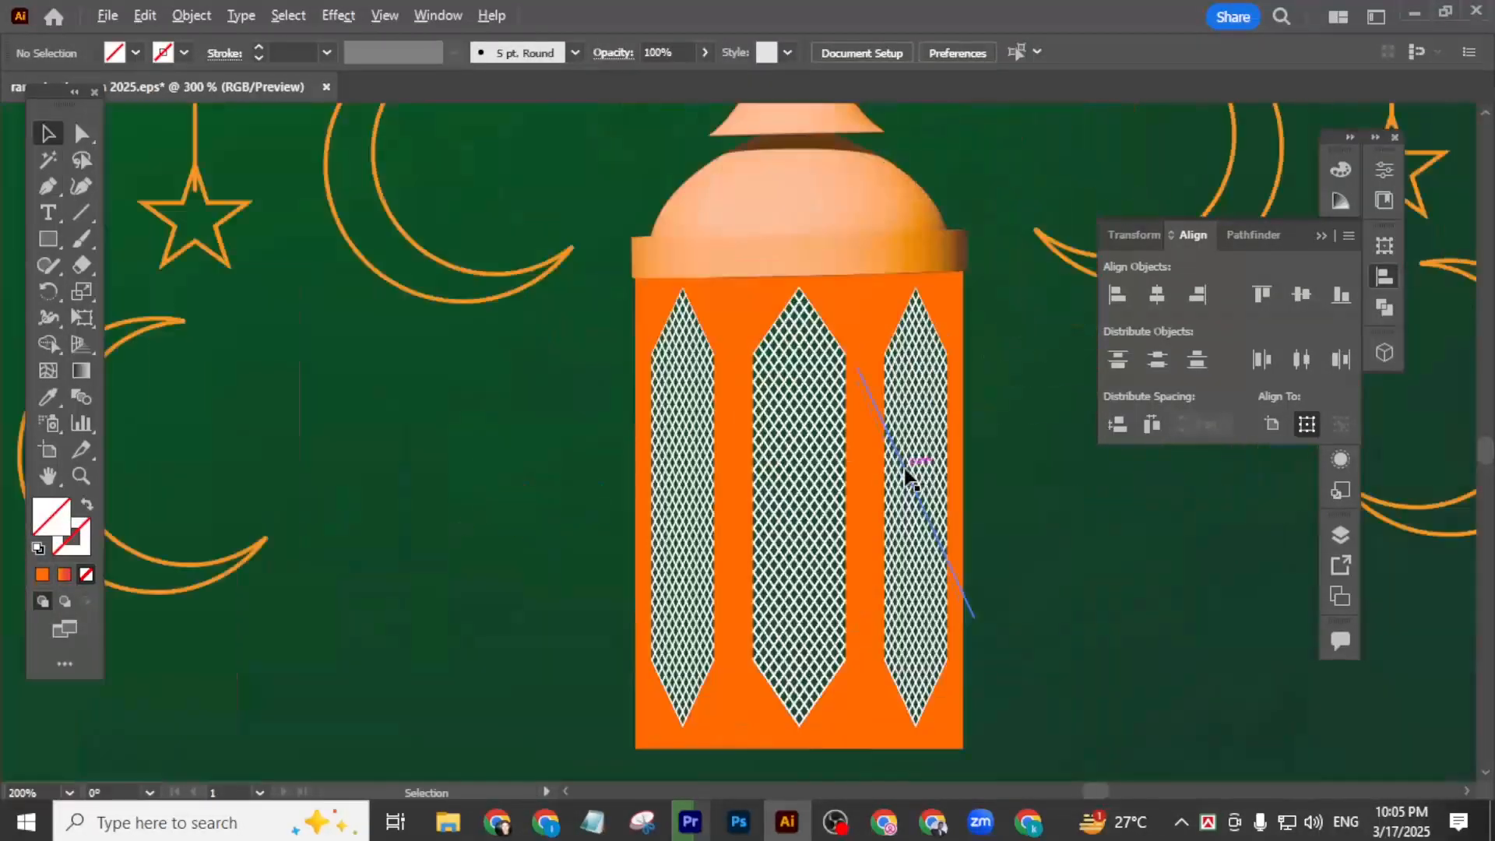
left_click(827, 440)
left_click(846, 201)
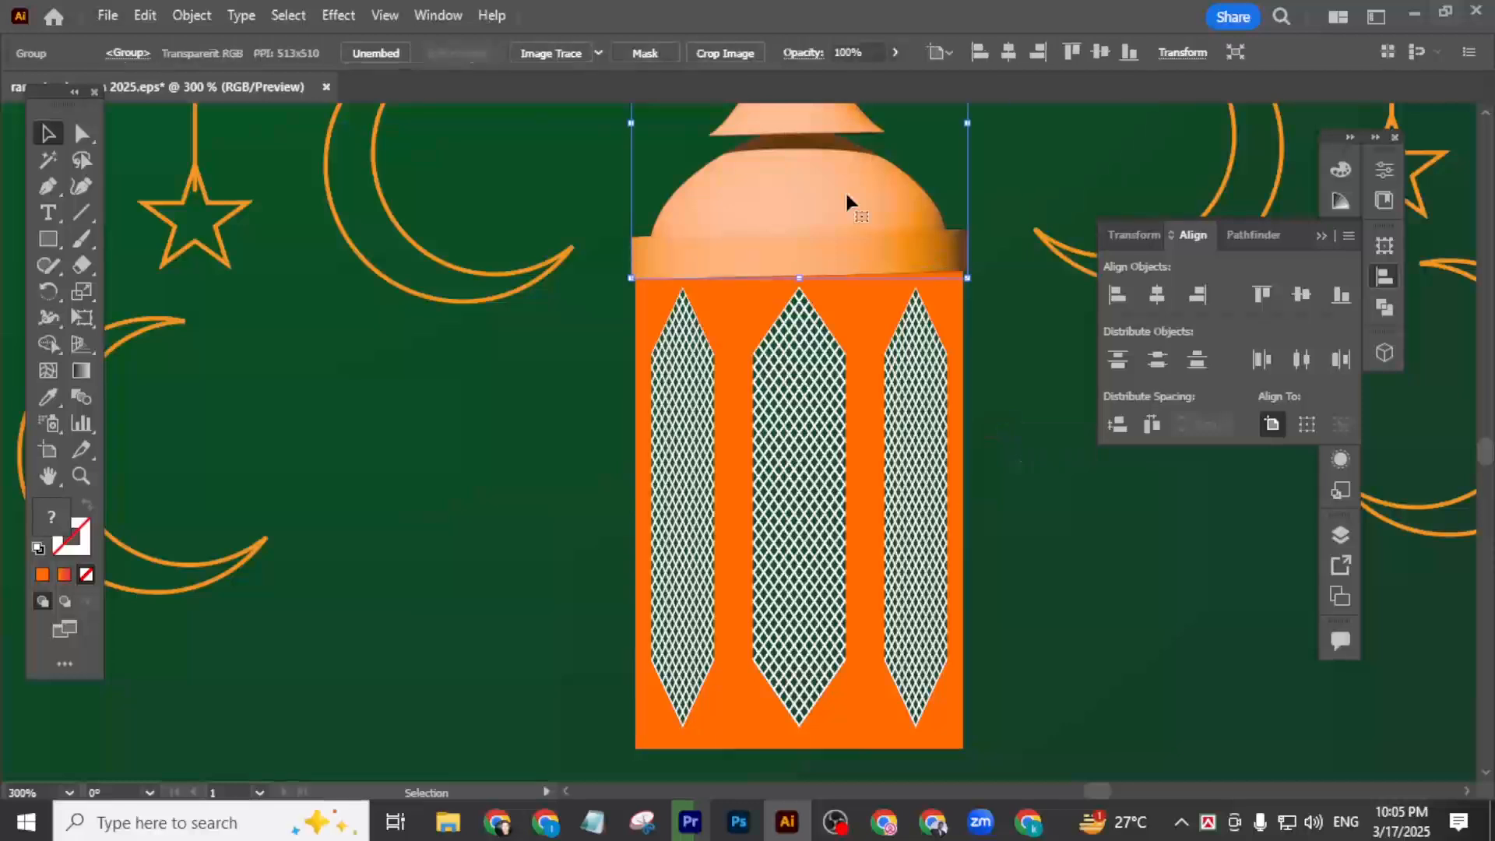
key("Down")
key("Down")
key("Down")
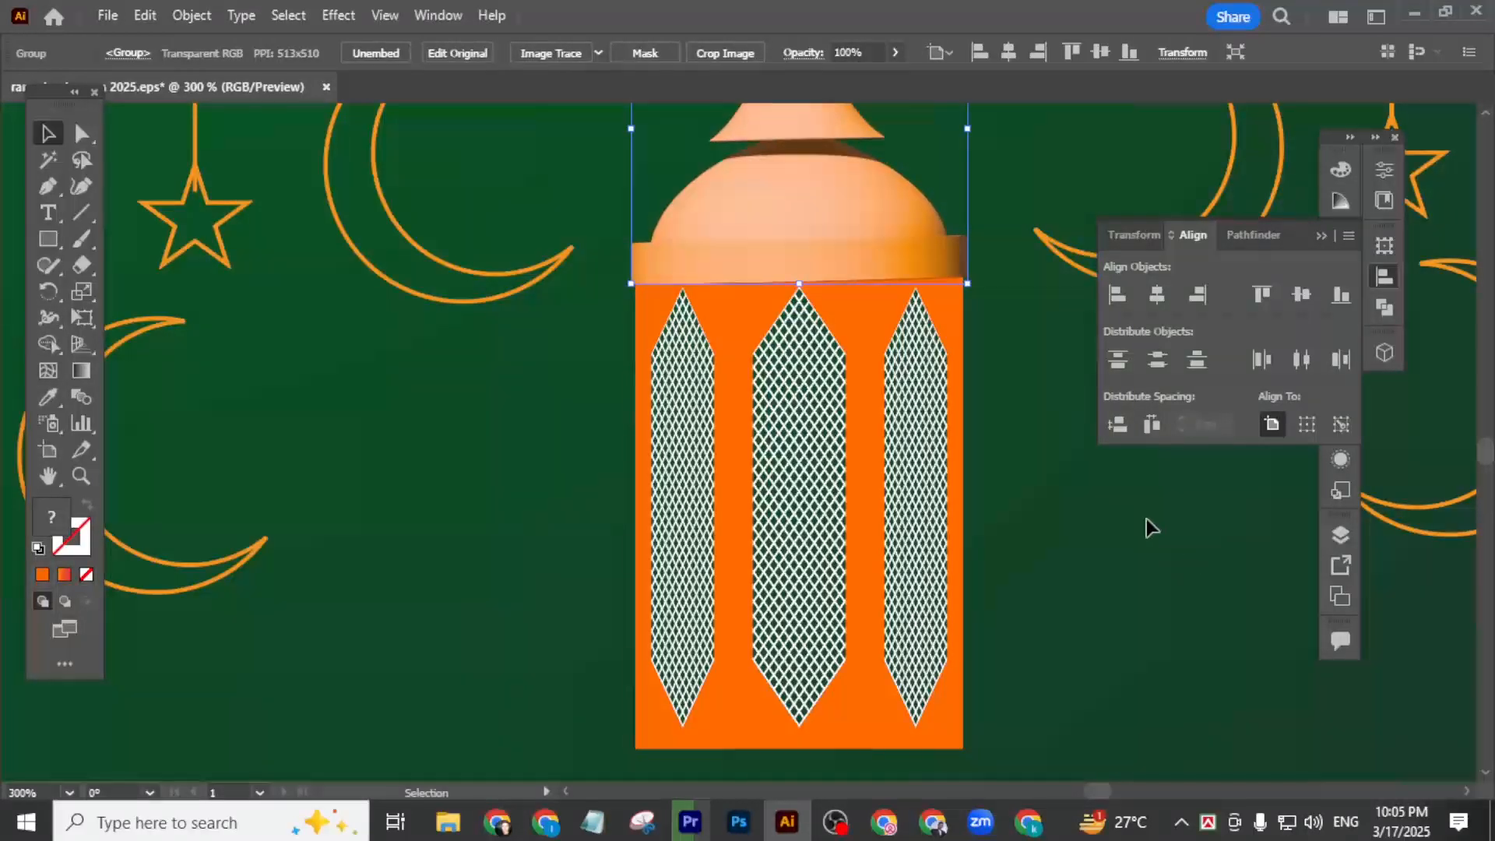
left_click(1117, 560)
- Duplicate the peach dome, turn the copy upside down, and place it against the lower edge of the lantern body
scroll(872, 479, "down", 3, "alt")
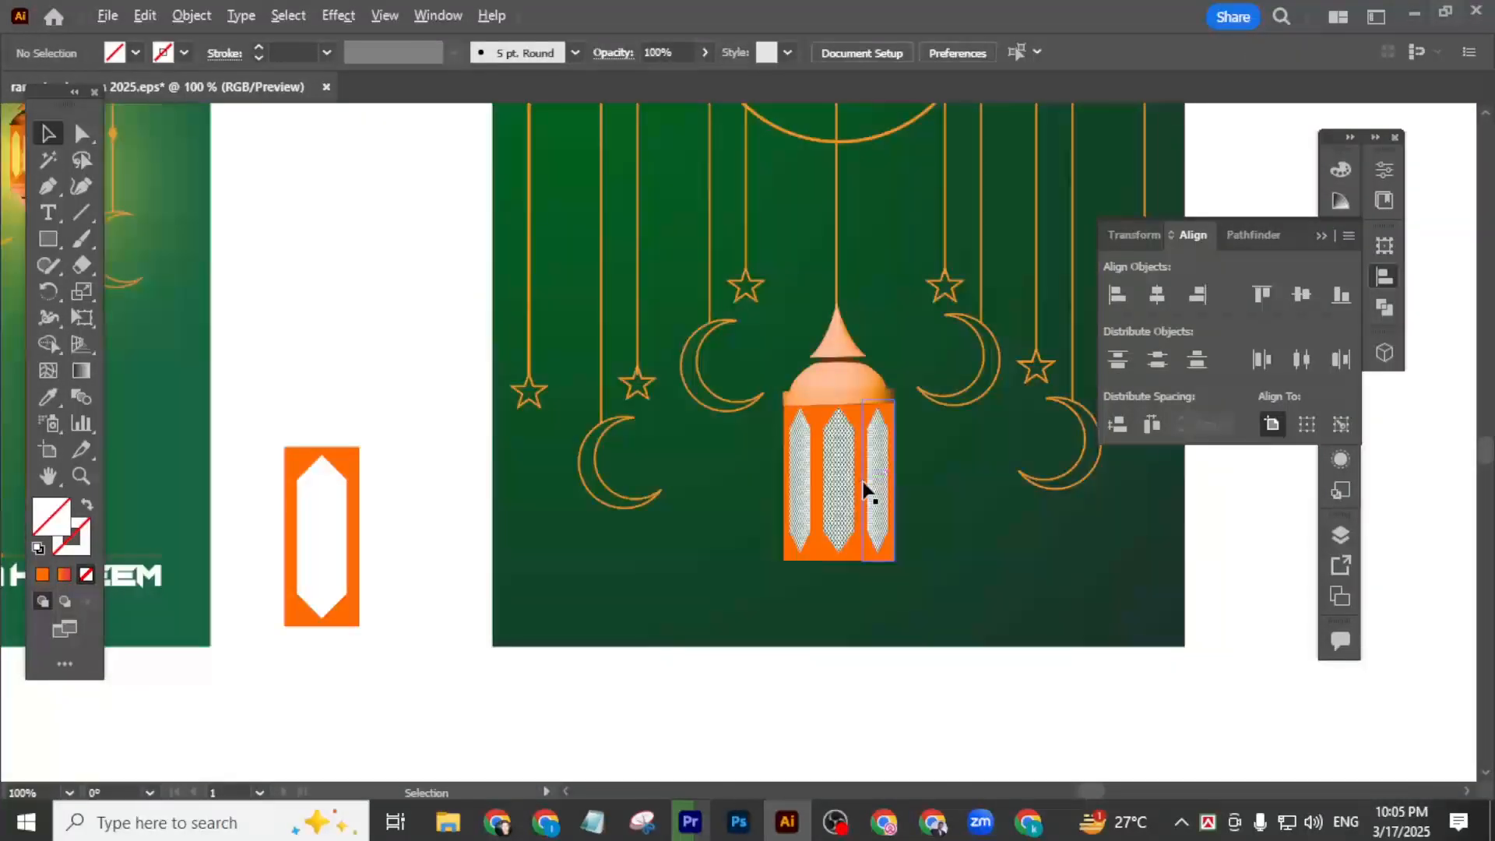
scroll(885, 518, "down", 1, "alt")
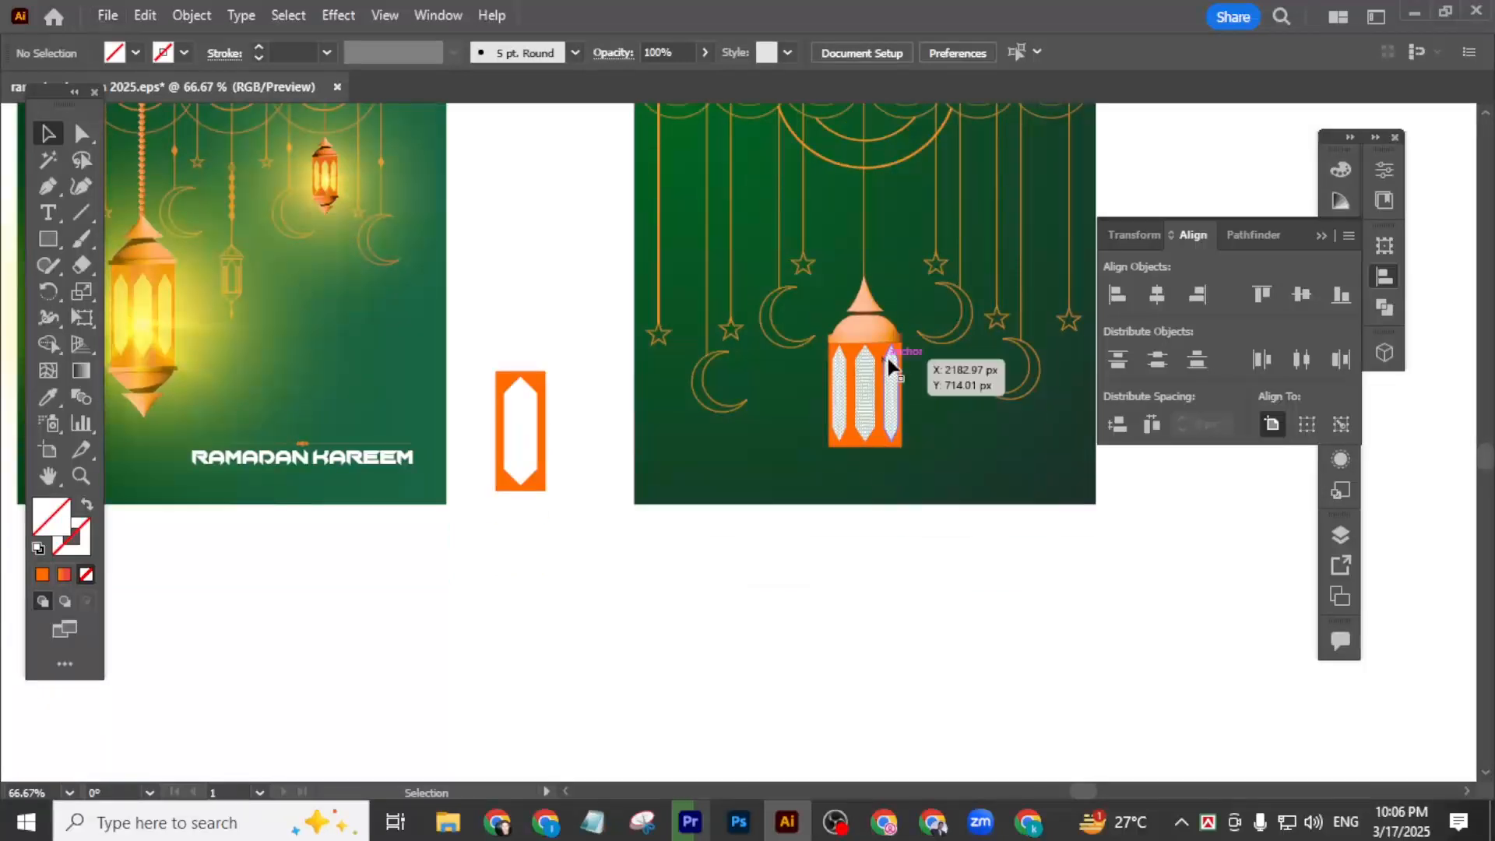
scroll(895, 374, "up", 2, "alt")
scroll(908, 392, "up", 1, "alt")
left_click(882, 401)
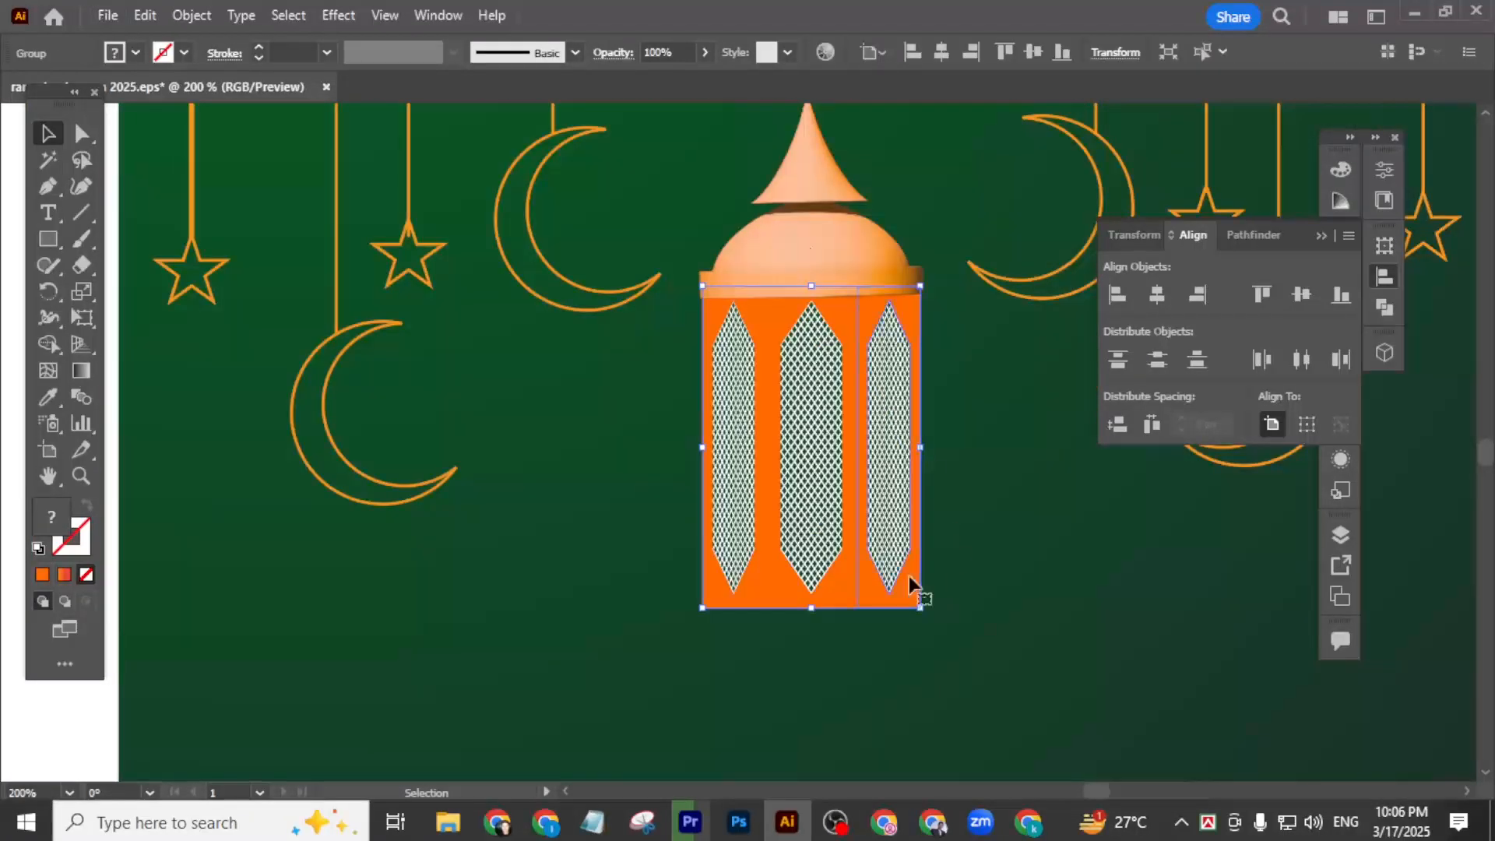
left_click(832, 244)
scroll(833, 246, "down", 2, "alt")
left_click_drag(834, 207, 828, 437)
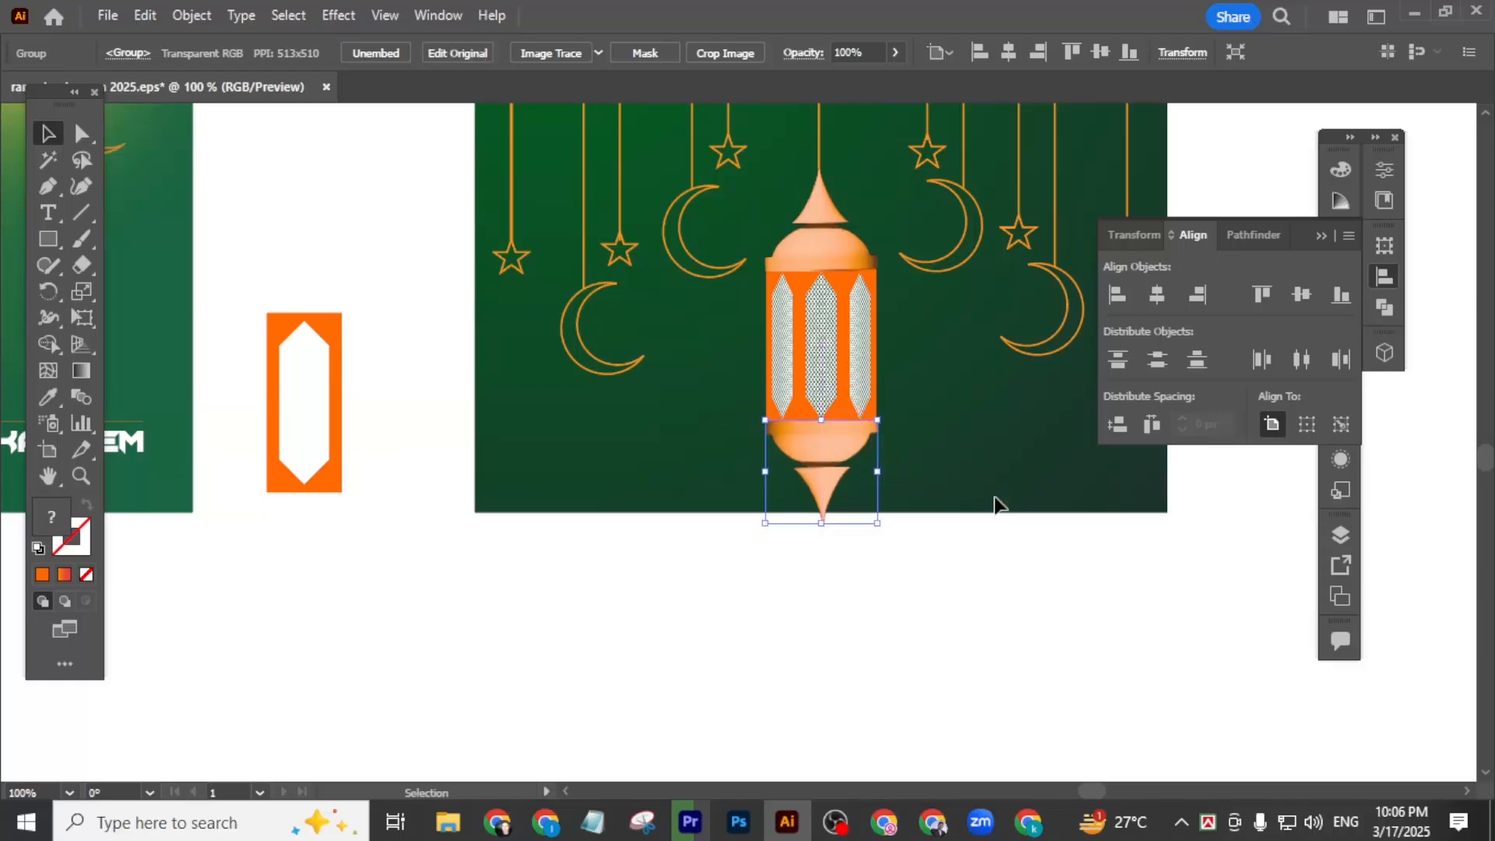
left_click(988, 525)
scroll(978, 529, "down", 1)
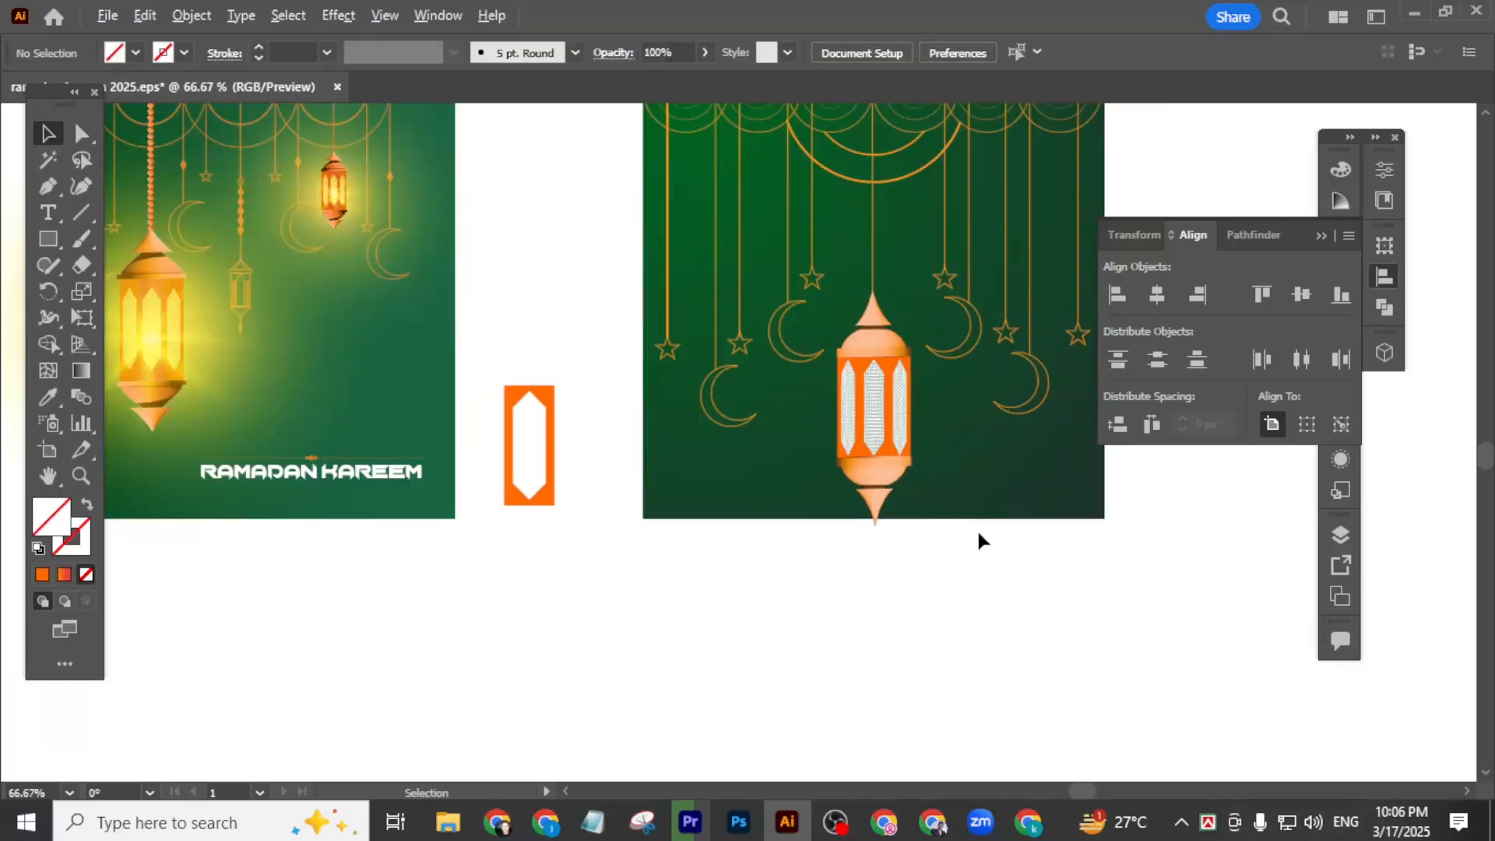
scroll(956, 523, "up", 2)
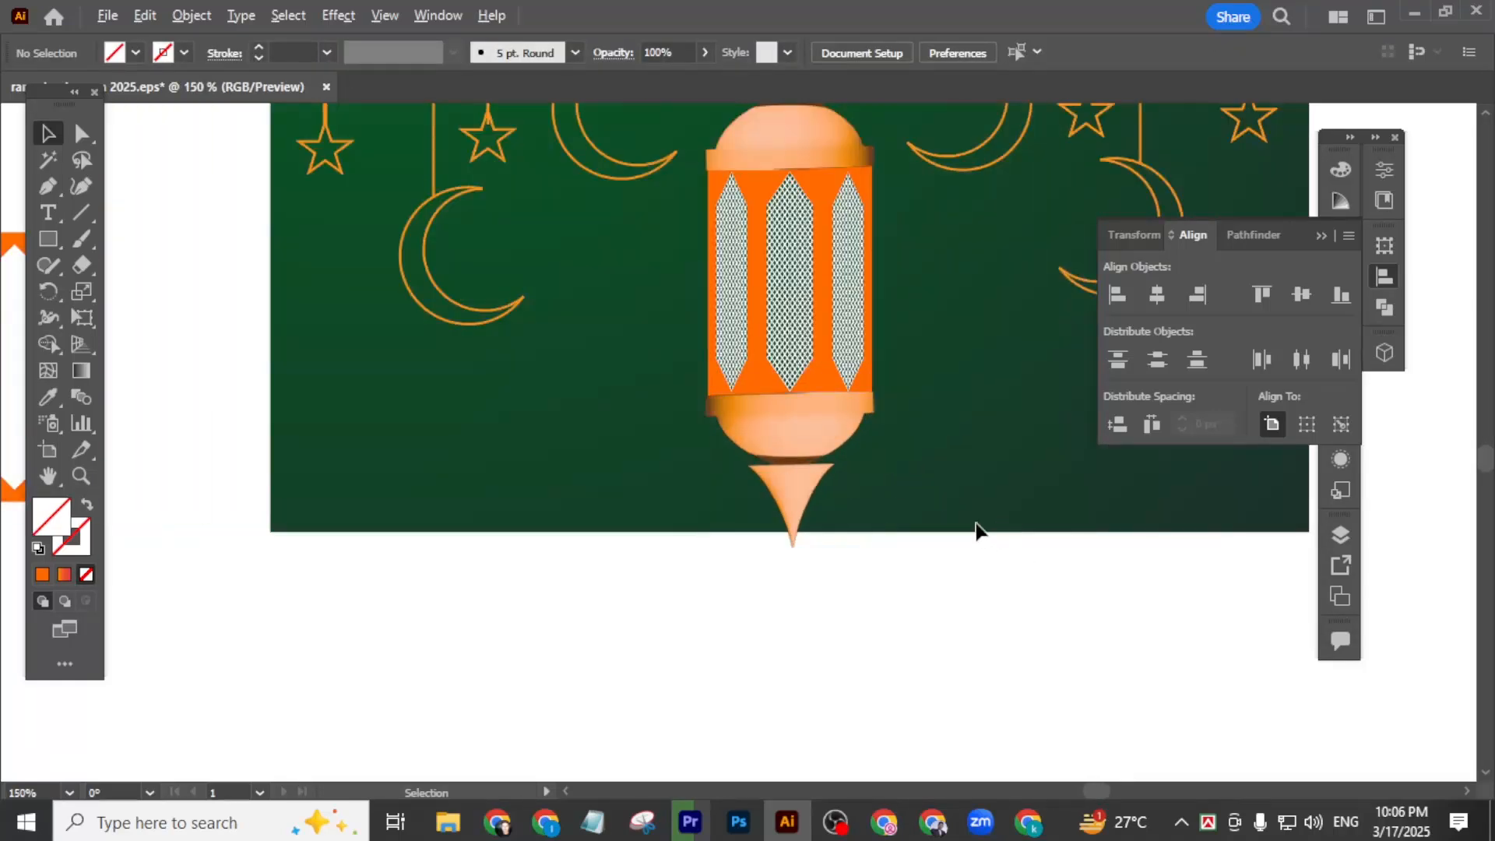
scroll(976, 529, "down", 1)
left_click_drag(950, 344, 947, 436)
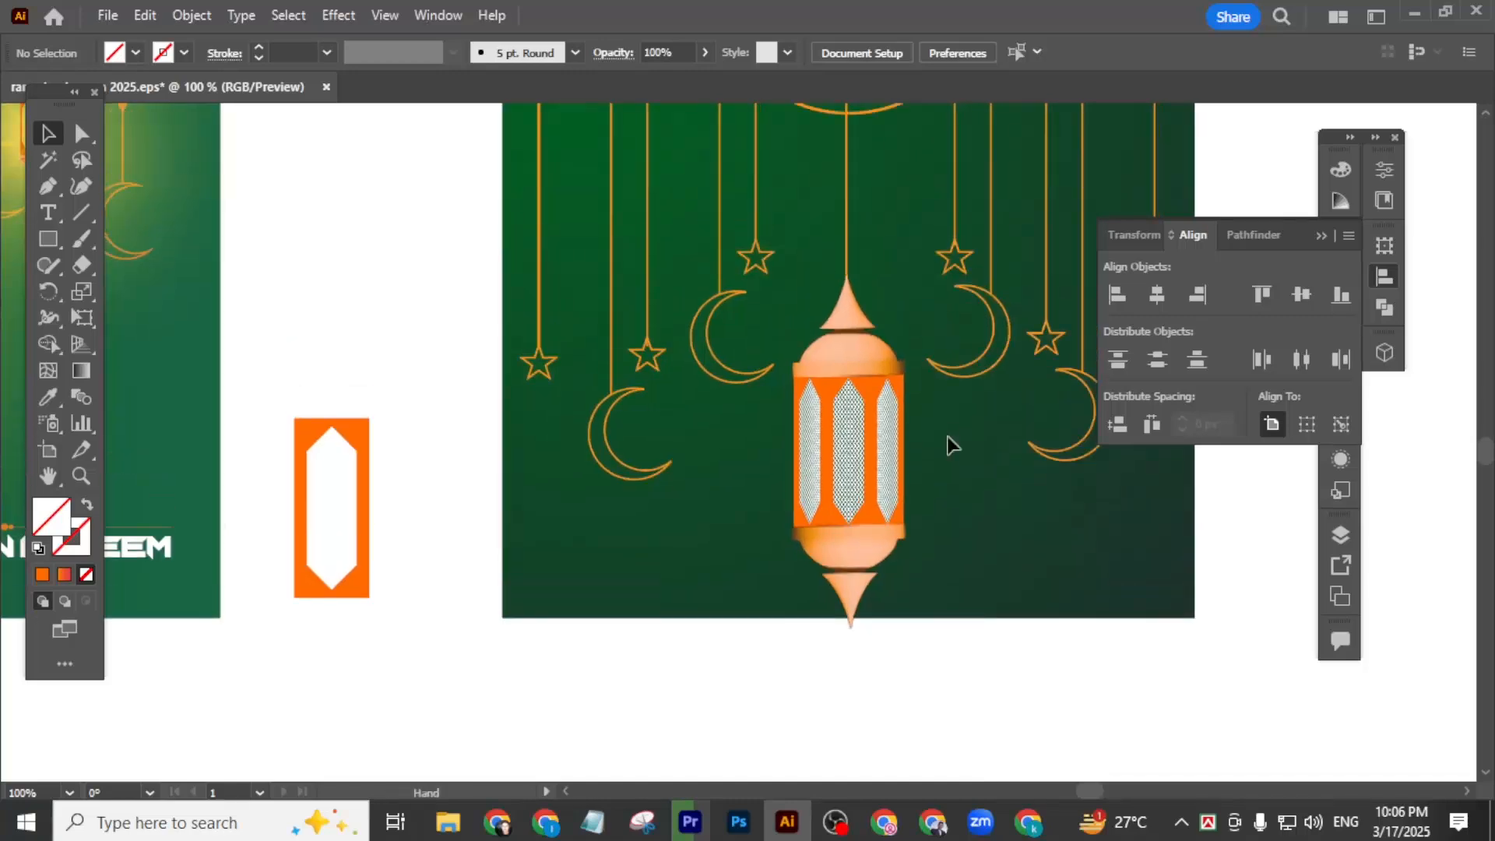
scroll(947, 467, "down", 2)
scroll(904, 527, "up", 1)
left_click(904, 525)
key("ctrl")
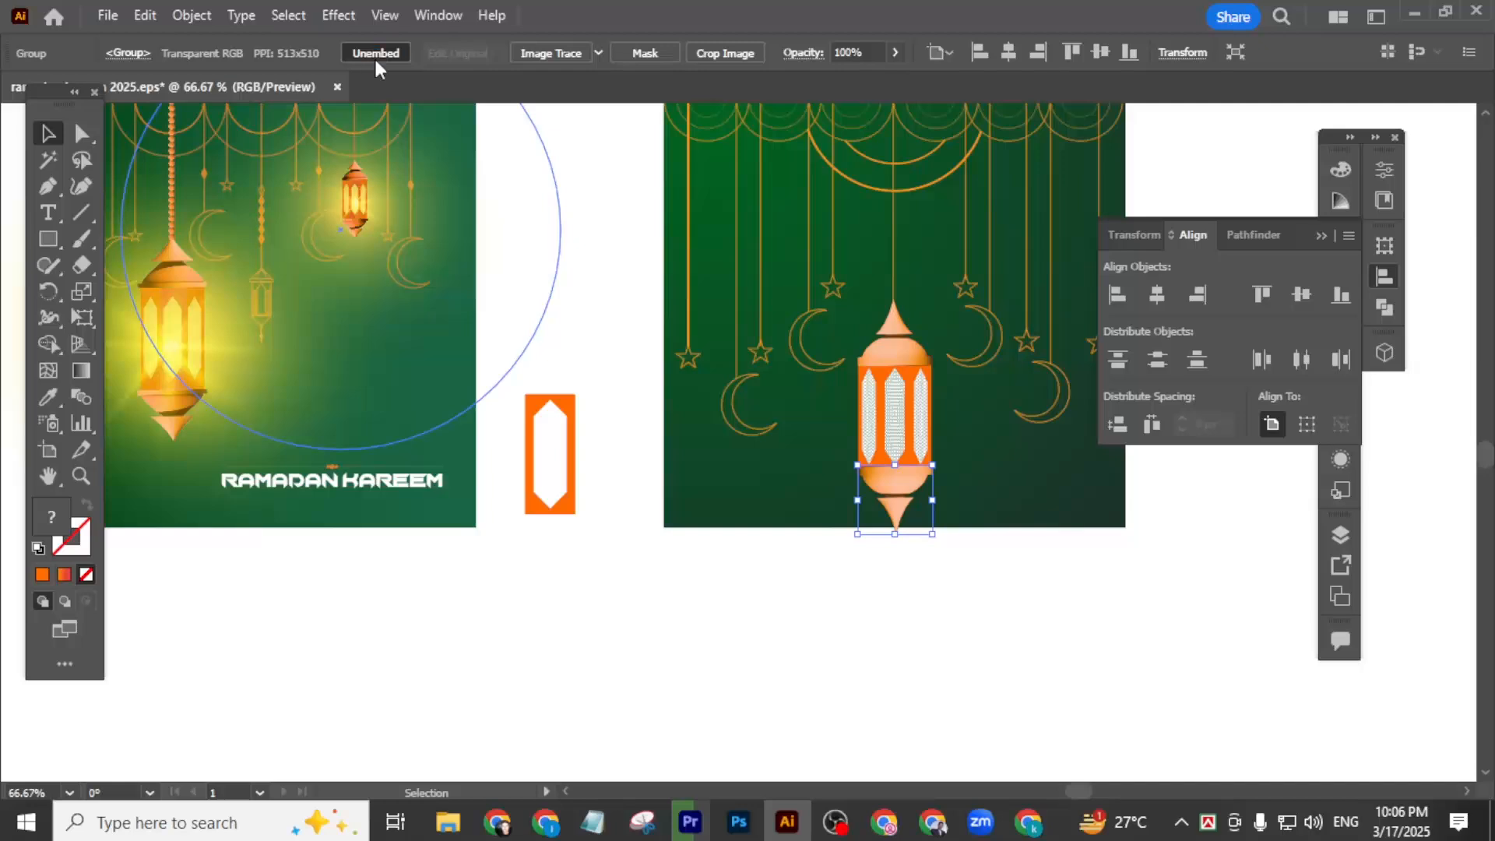
left_click(375, 53)
left_click(620, 527)
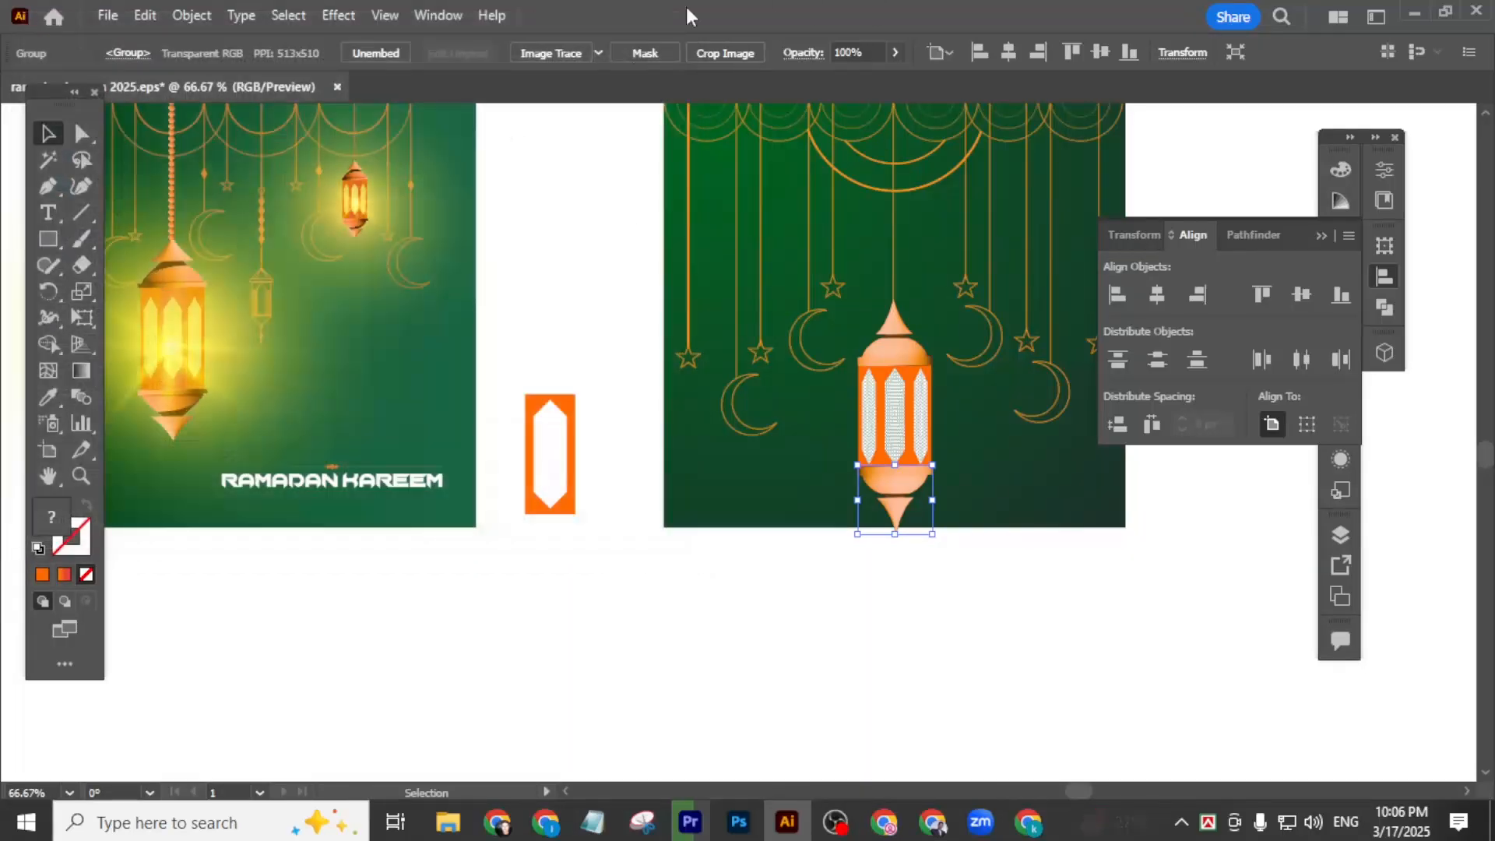
left_click(1087, 607)
key("ctrl+z")
key("ctrl+z")
- Narrow the lantern body symmetrically so the rims of both domes extend slightly beyond its sides
left_click(989, 551)
scroll(907, 516, "up", 2)
left_click(895, 520)
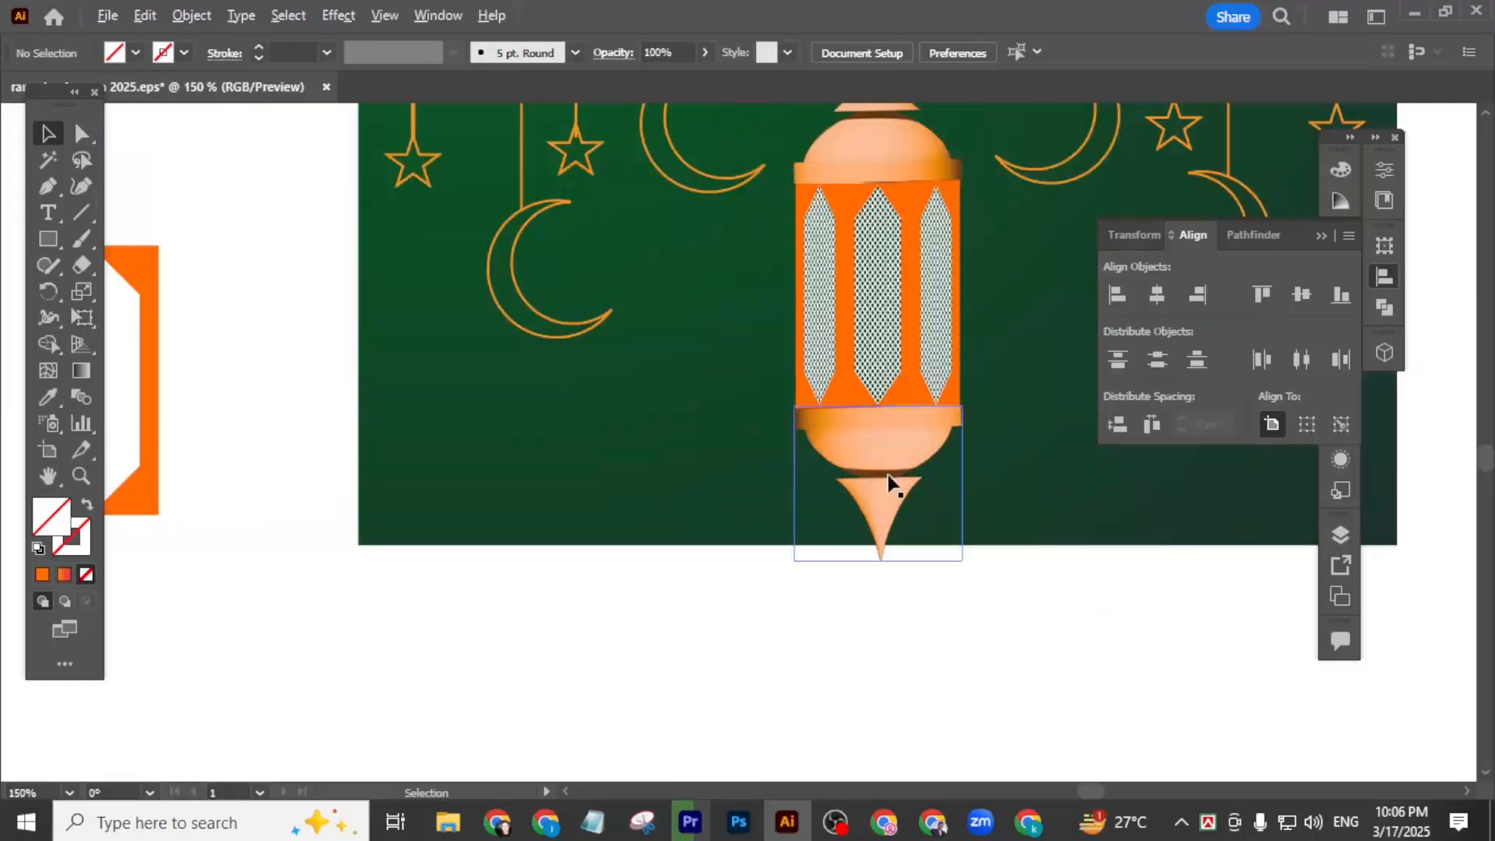
scroll(872, 482, "up", 1)
left_click(813, 319)
scroll(833, 374, "up", 2)
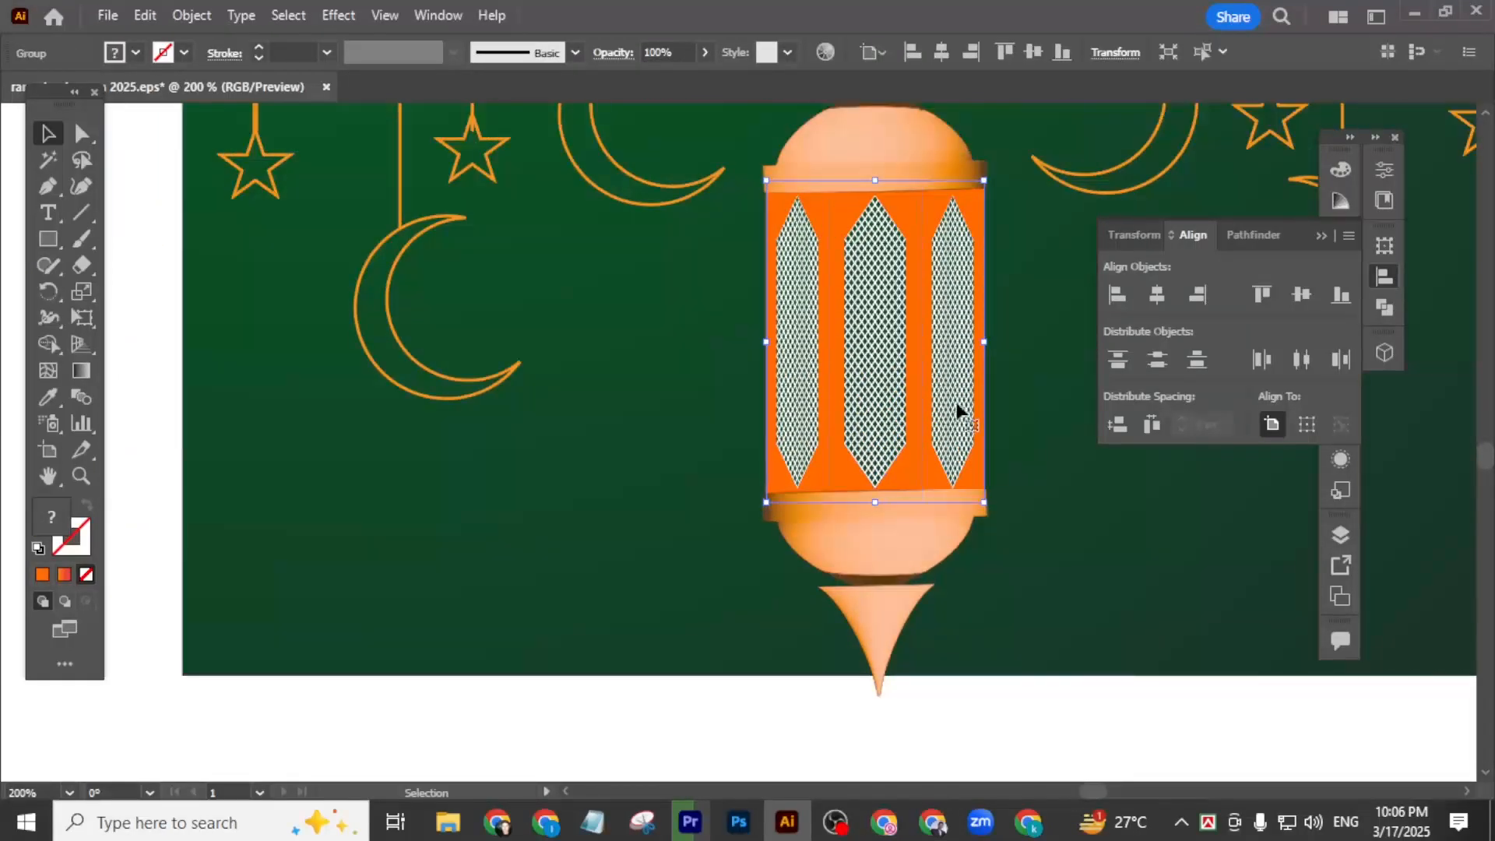
left_click_drag(984, 341, 979, 348)
left_click(1030, 692)
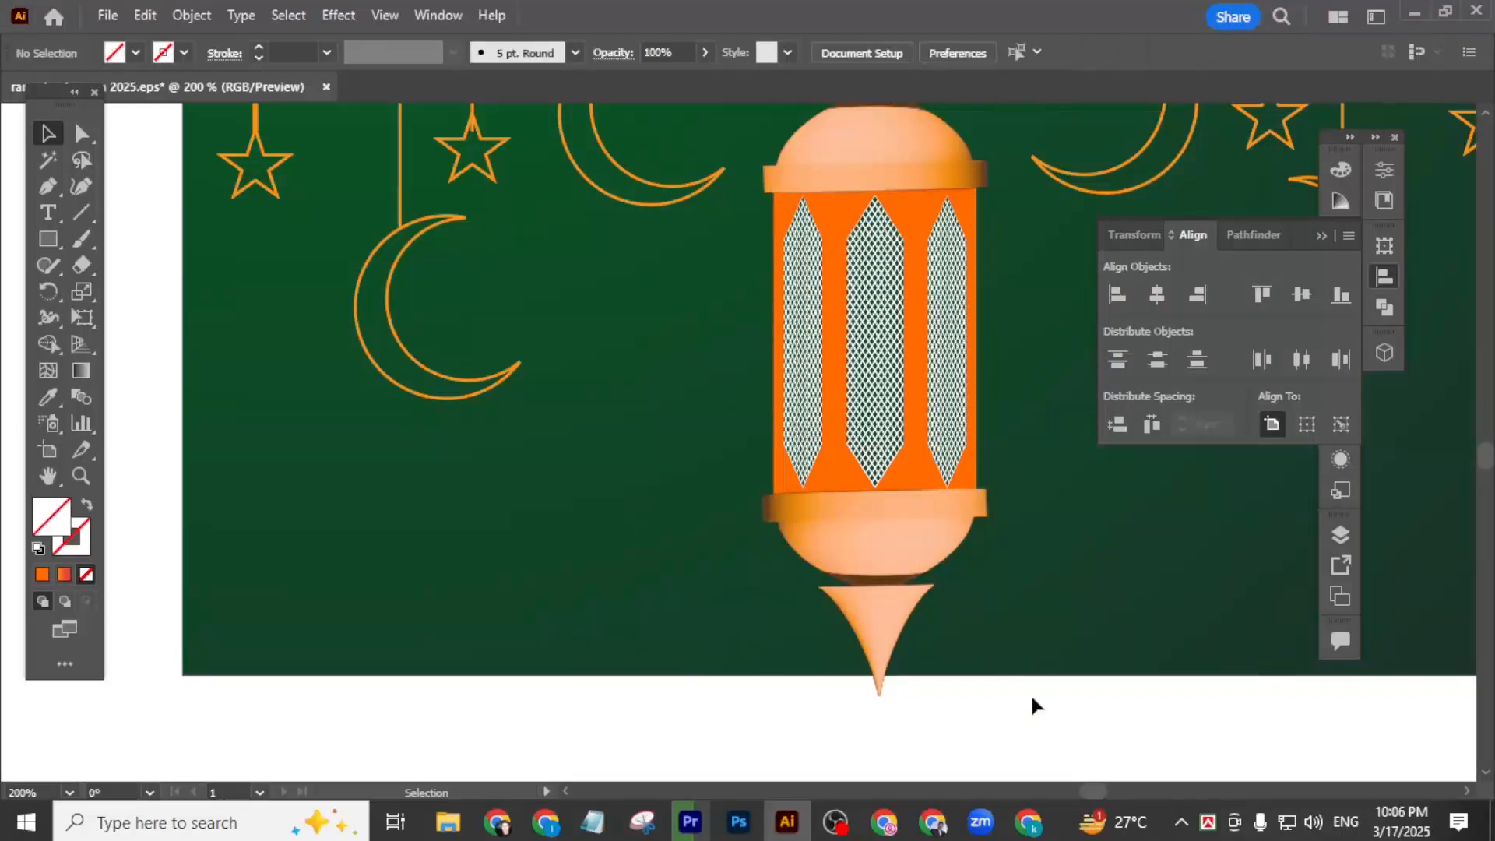
- Set the fill of the lantern's centre panel frame to the redder orange FF5400
scroll(921, 667, "down", 1)
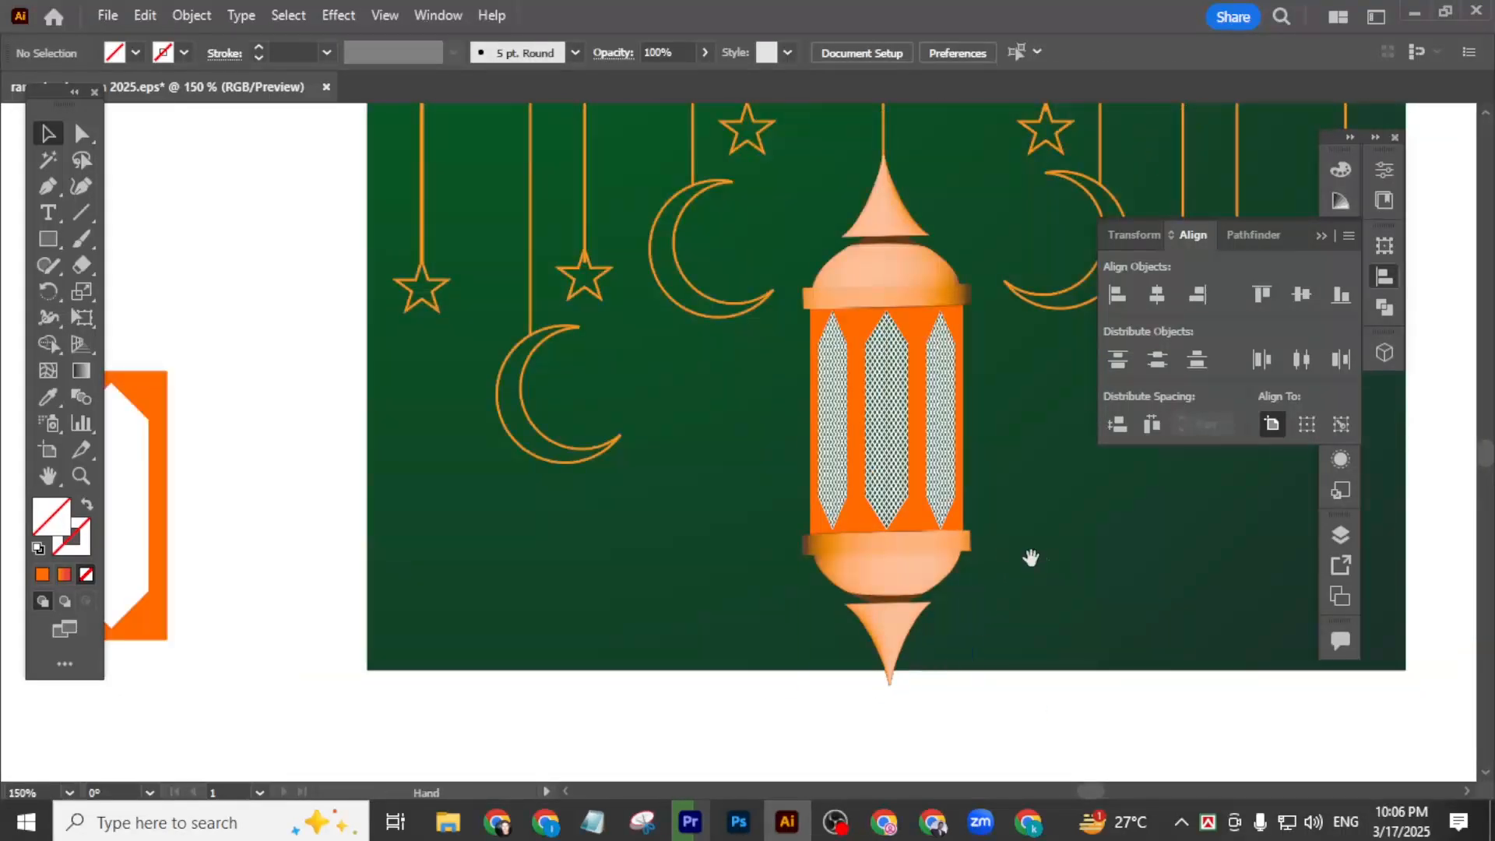
scroll(987, 550, "down", 1)
scroll(996, 541, "up", 2)
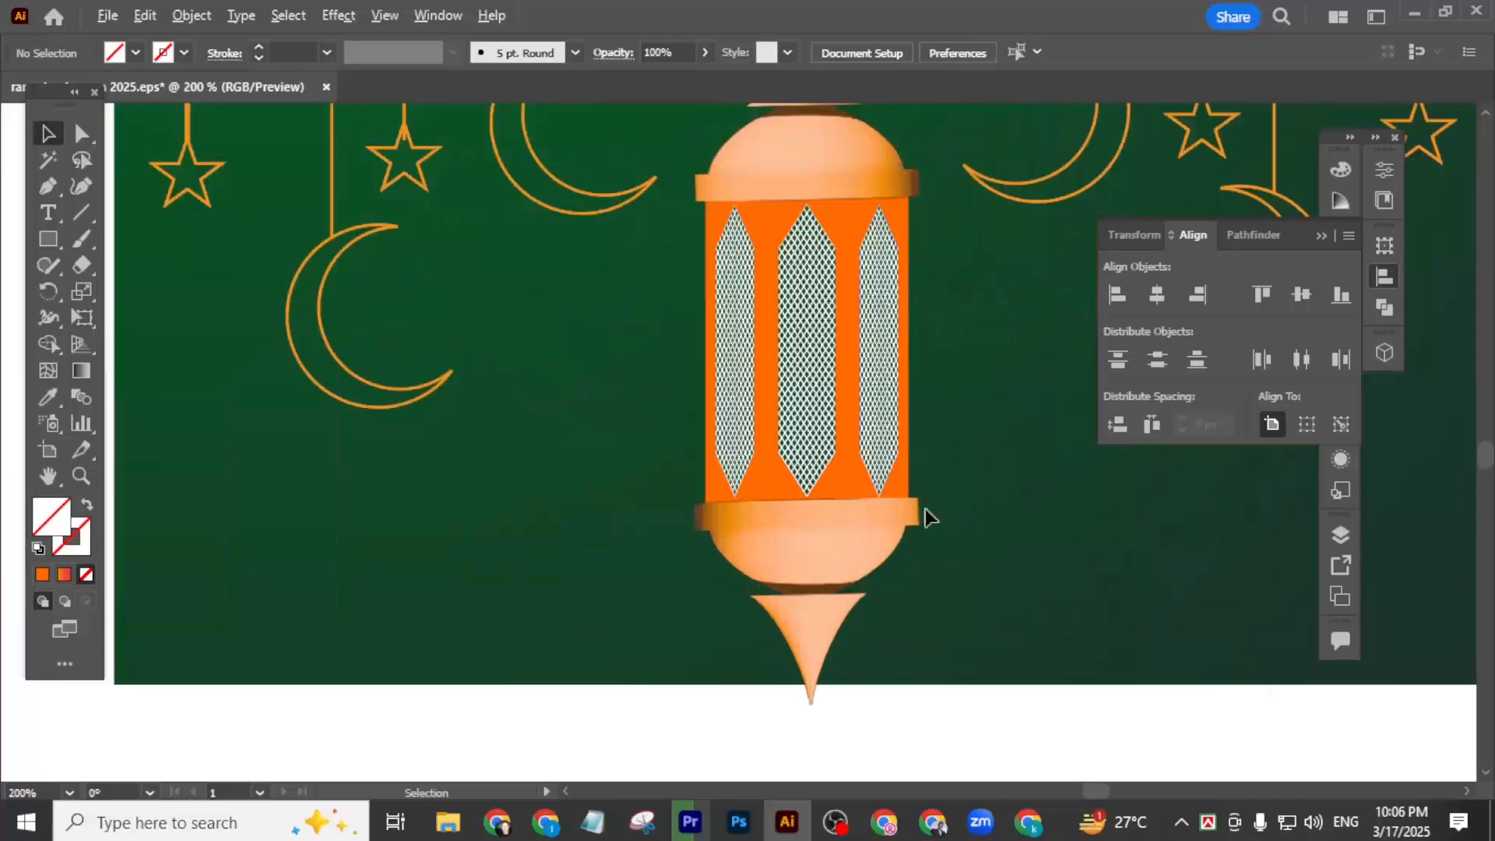
left_click(81, 133)
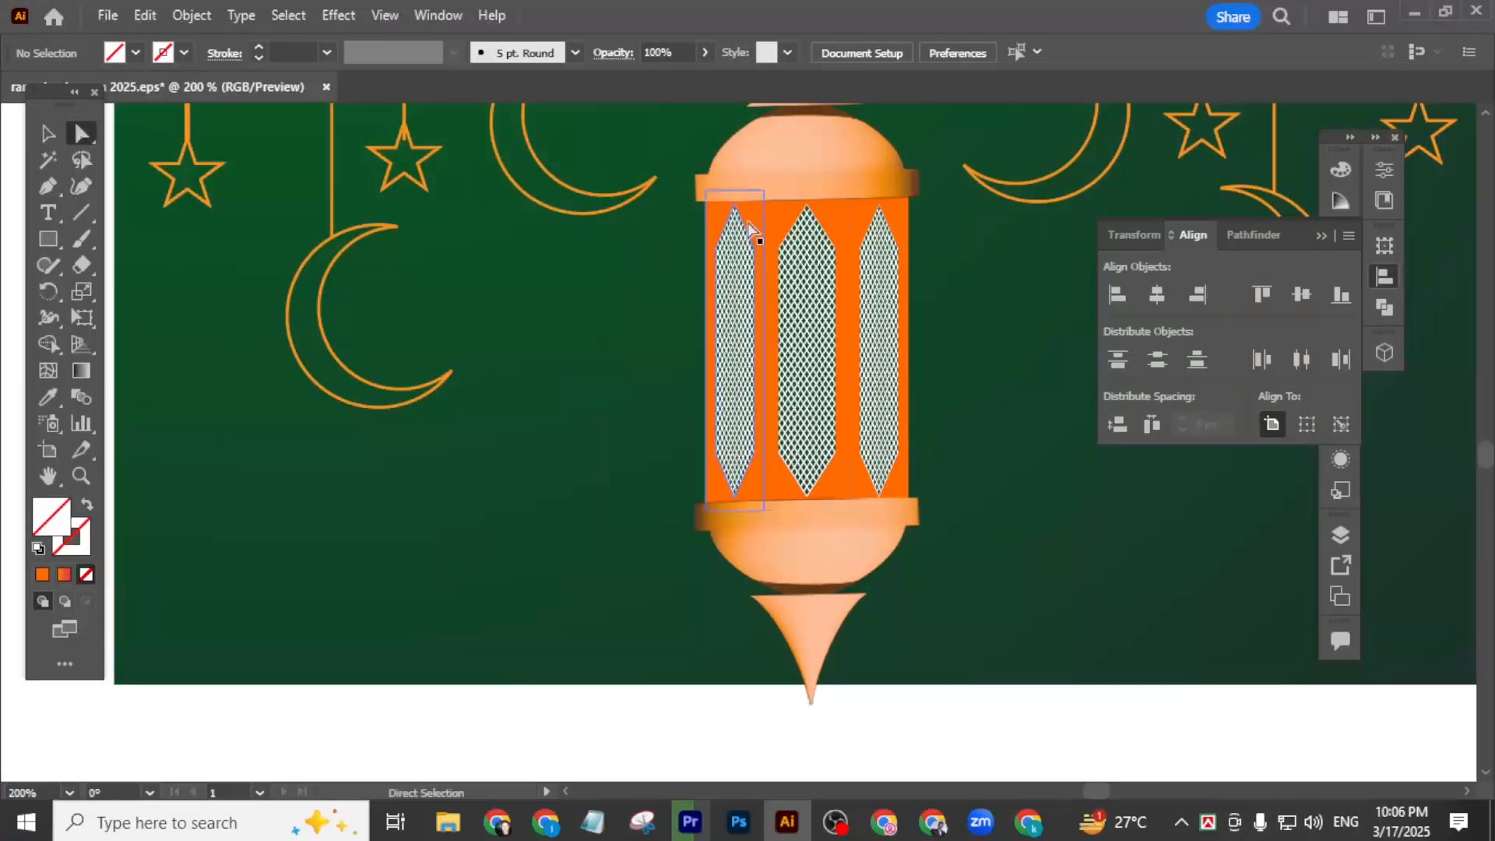
left_click(831, 222)
left_click(1342, 168)
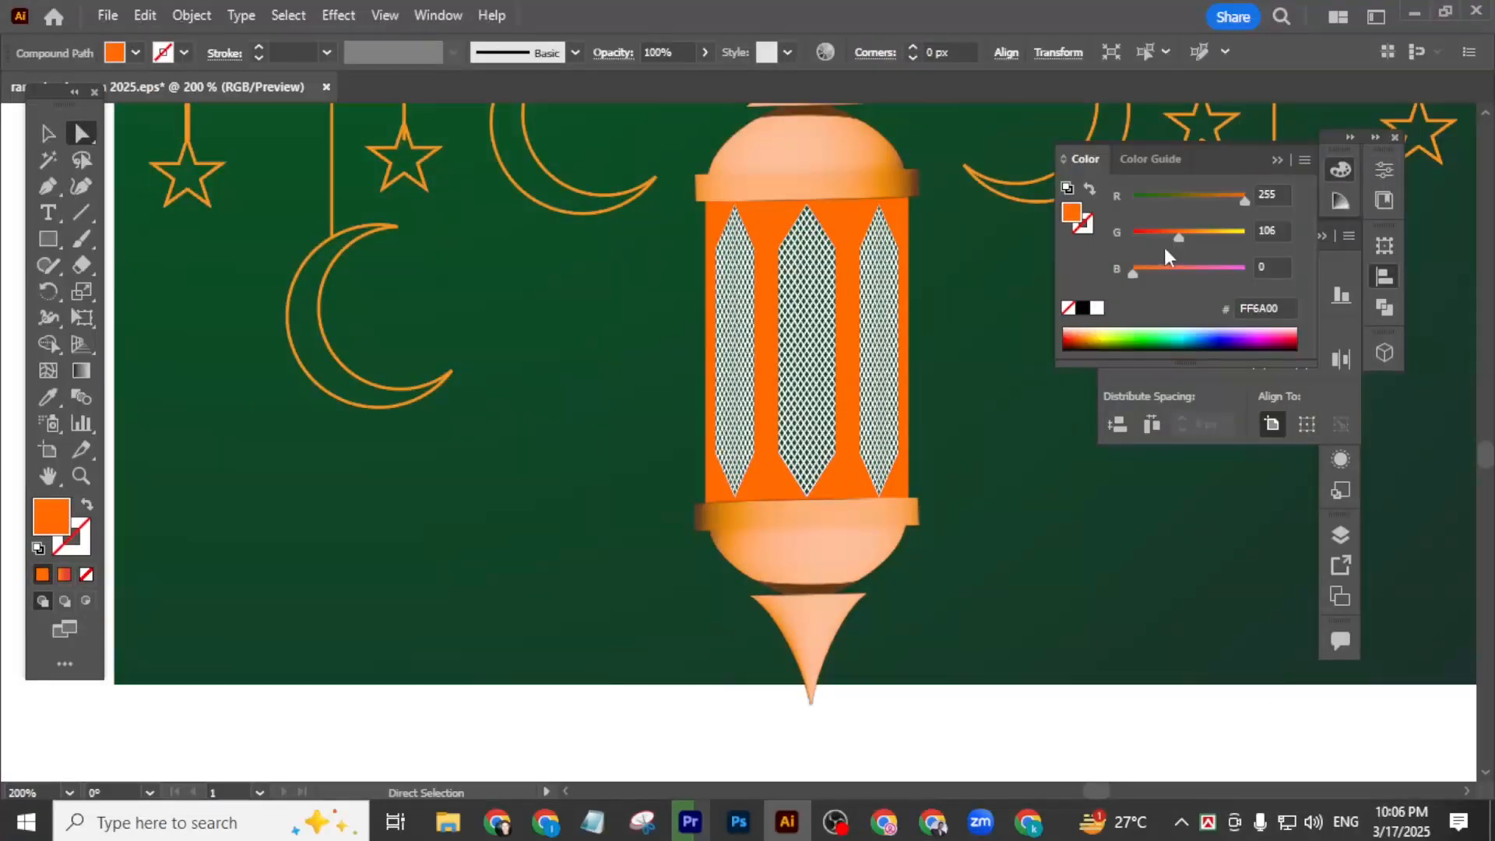
left_click(1171, 235)
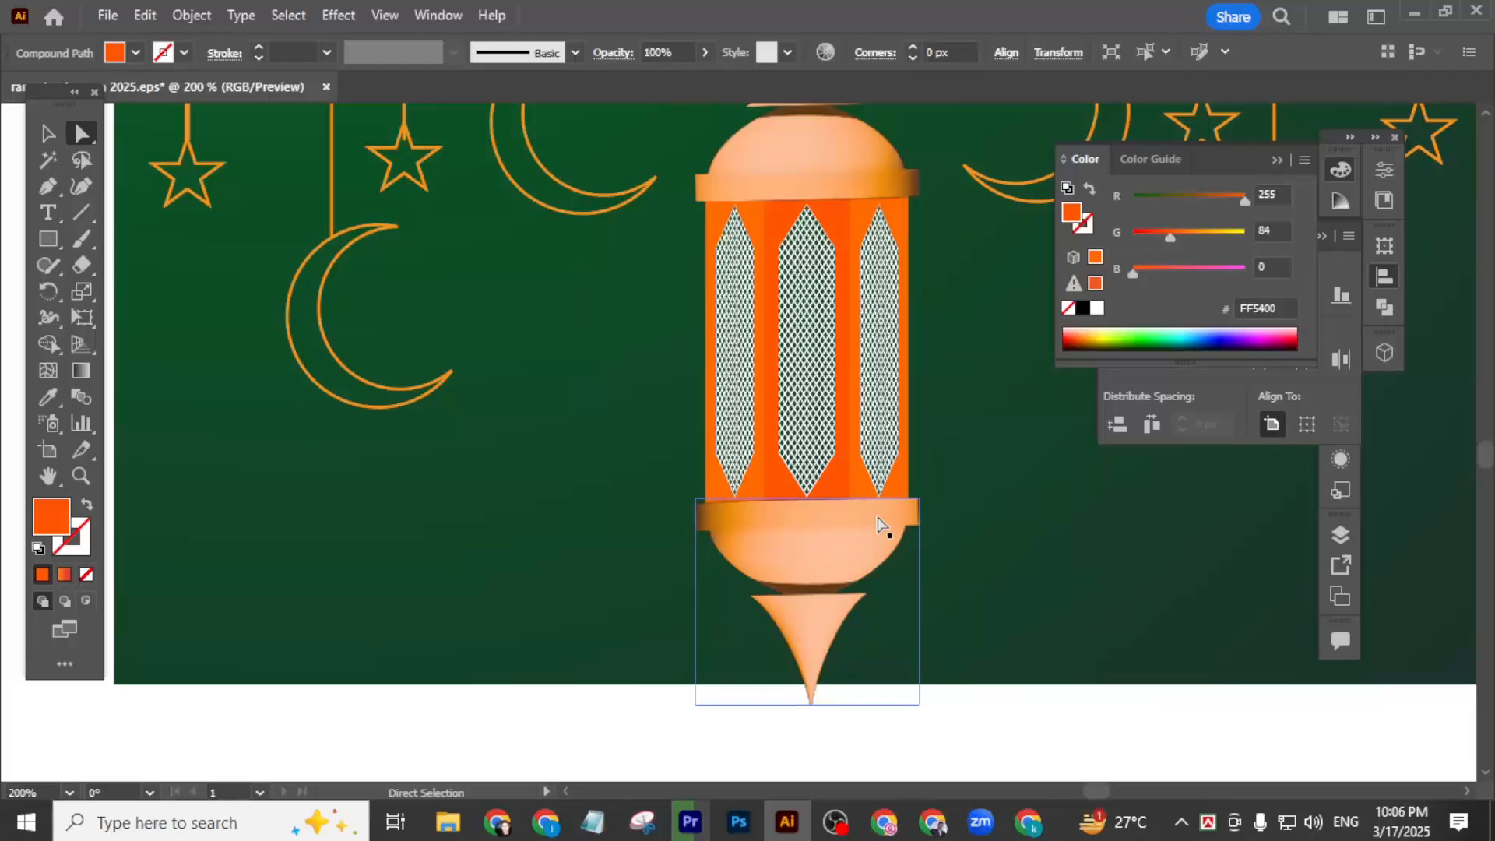
- Fill the lantern's right panel frame with the brown C1700D sampled from the shaded rim of the upper dome
left_click(888, 350)
left_click(49, 397)
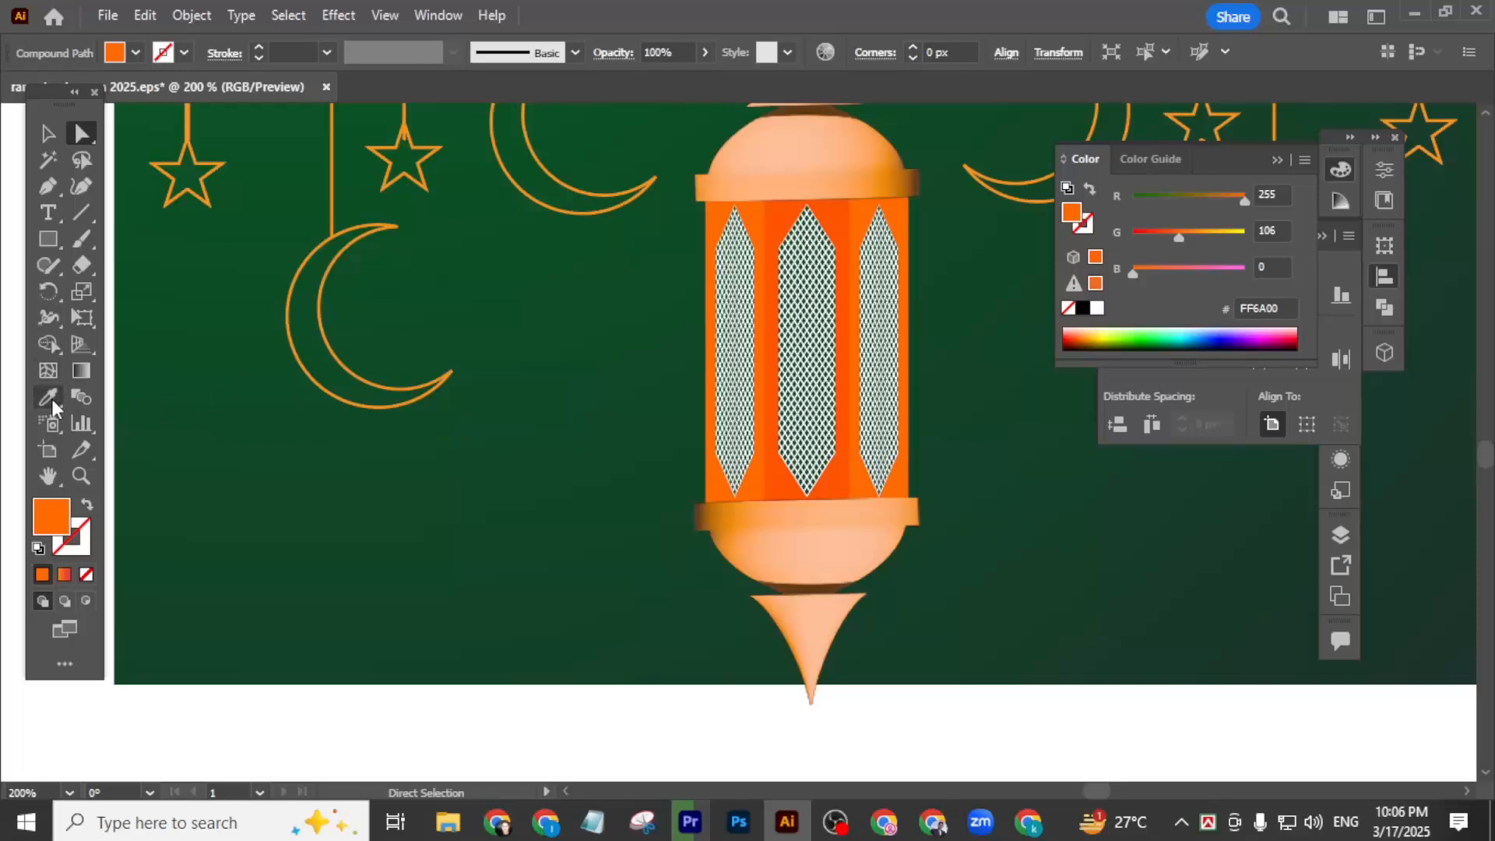
left_click(907, 171)
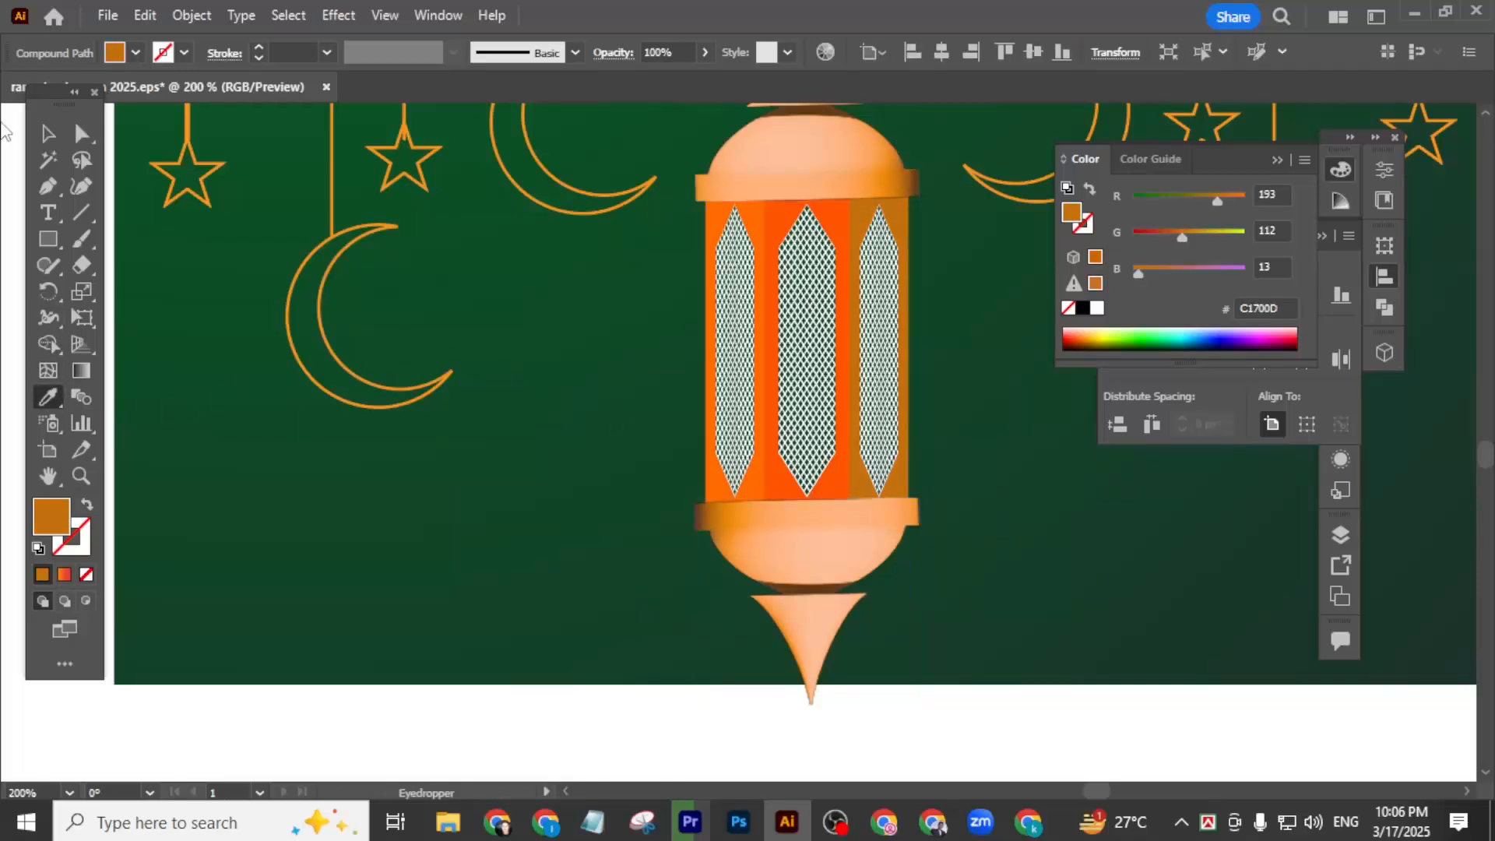
left_click(82, 133)
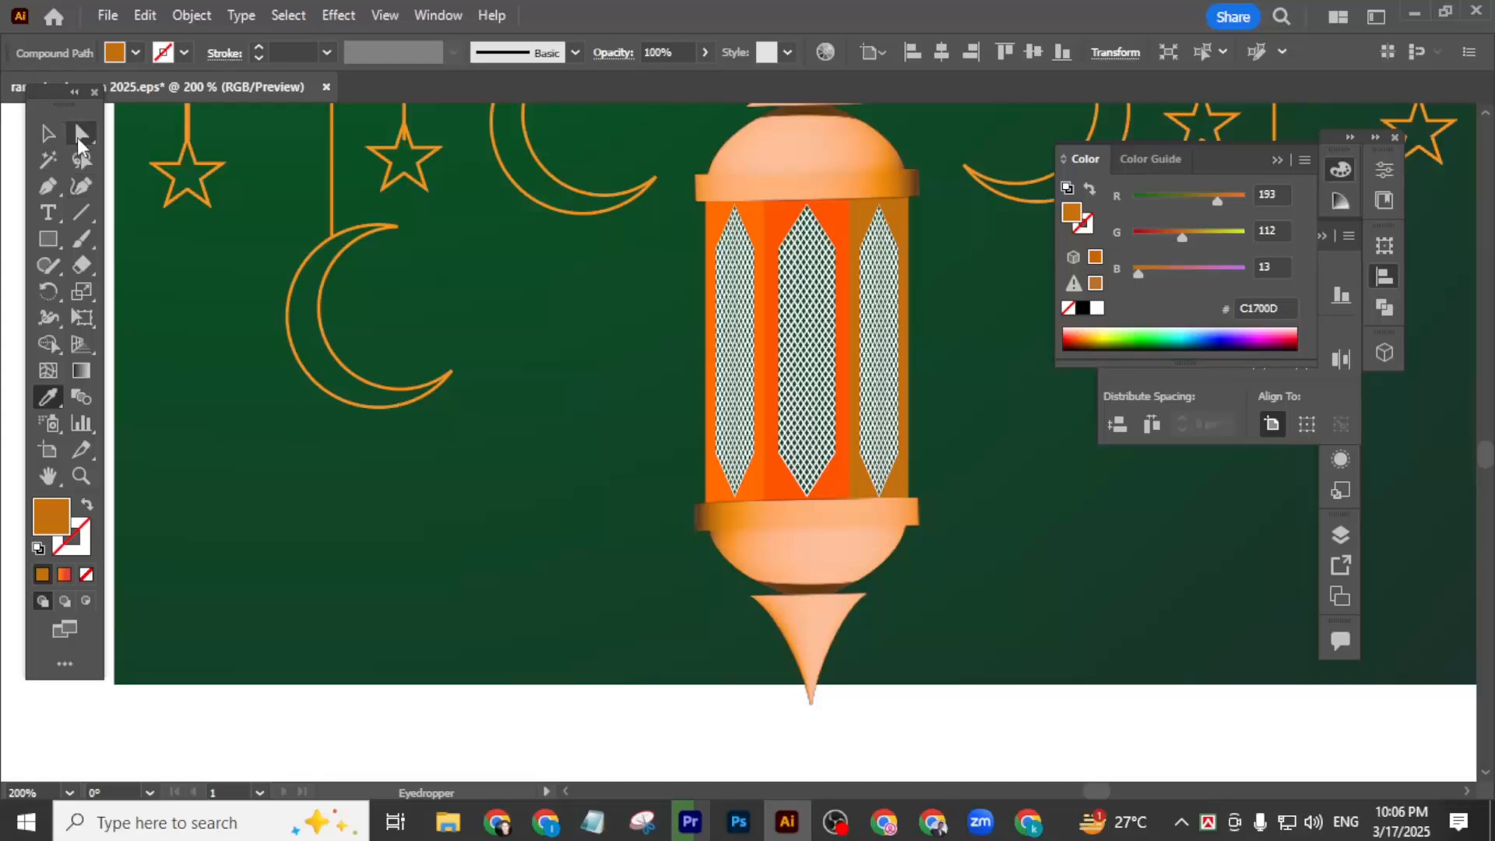
- Fill the lantern's left panel frame with the brown C1700D sampled from the right panel frame
left_click(754, 225)
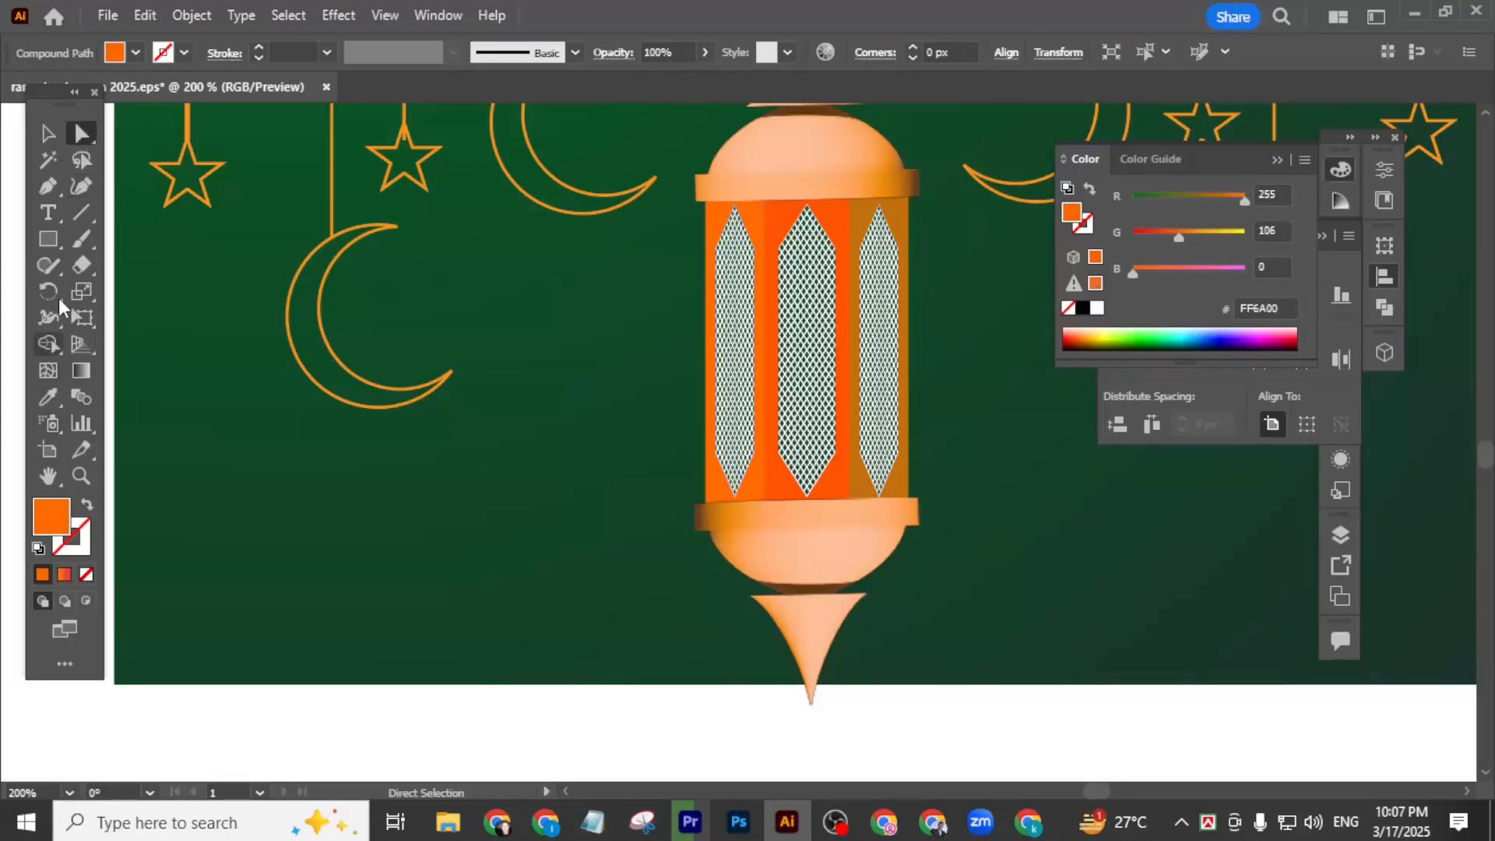
left_click(50, 399)
left_click(912, 201)
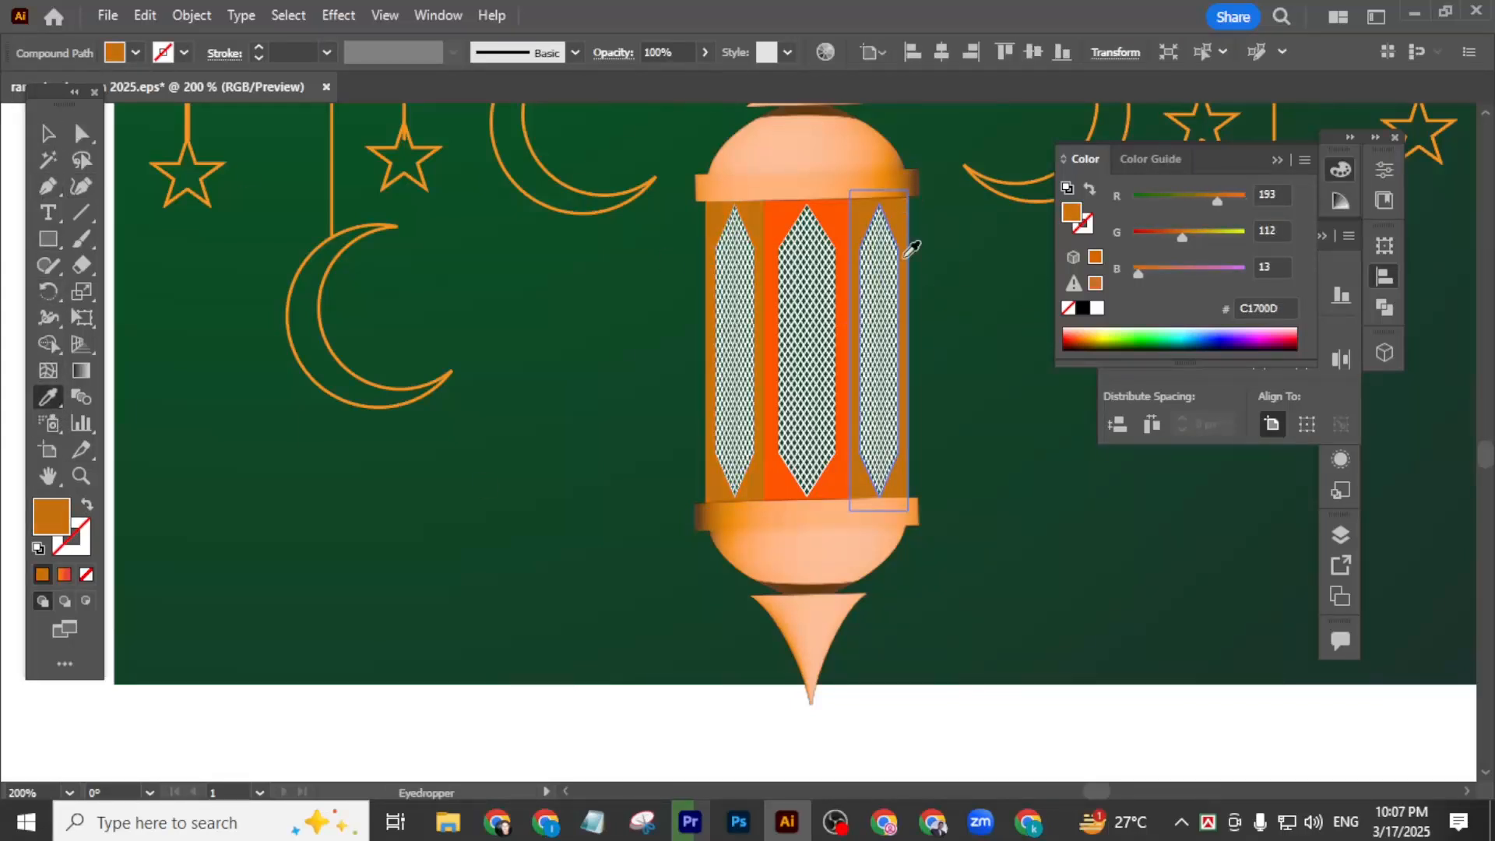
left_click(47, 133)
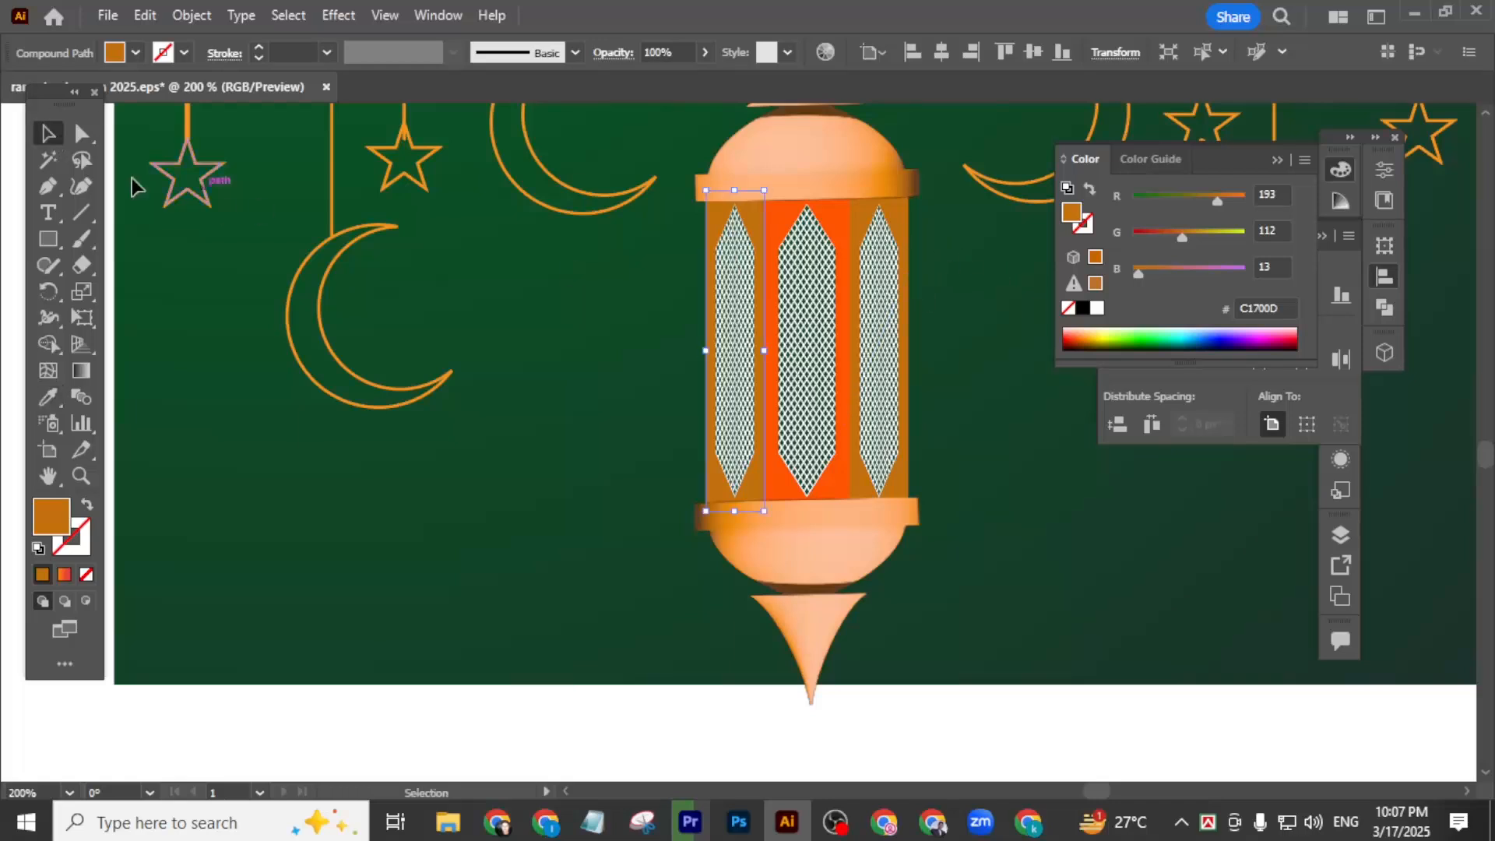
- Recolour the lantern's centre panel frame with a tone from the upper dome's shaded rim, adjusted to the orange DE6500
left_click(82, 134)
left_click(832, 218)
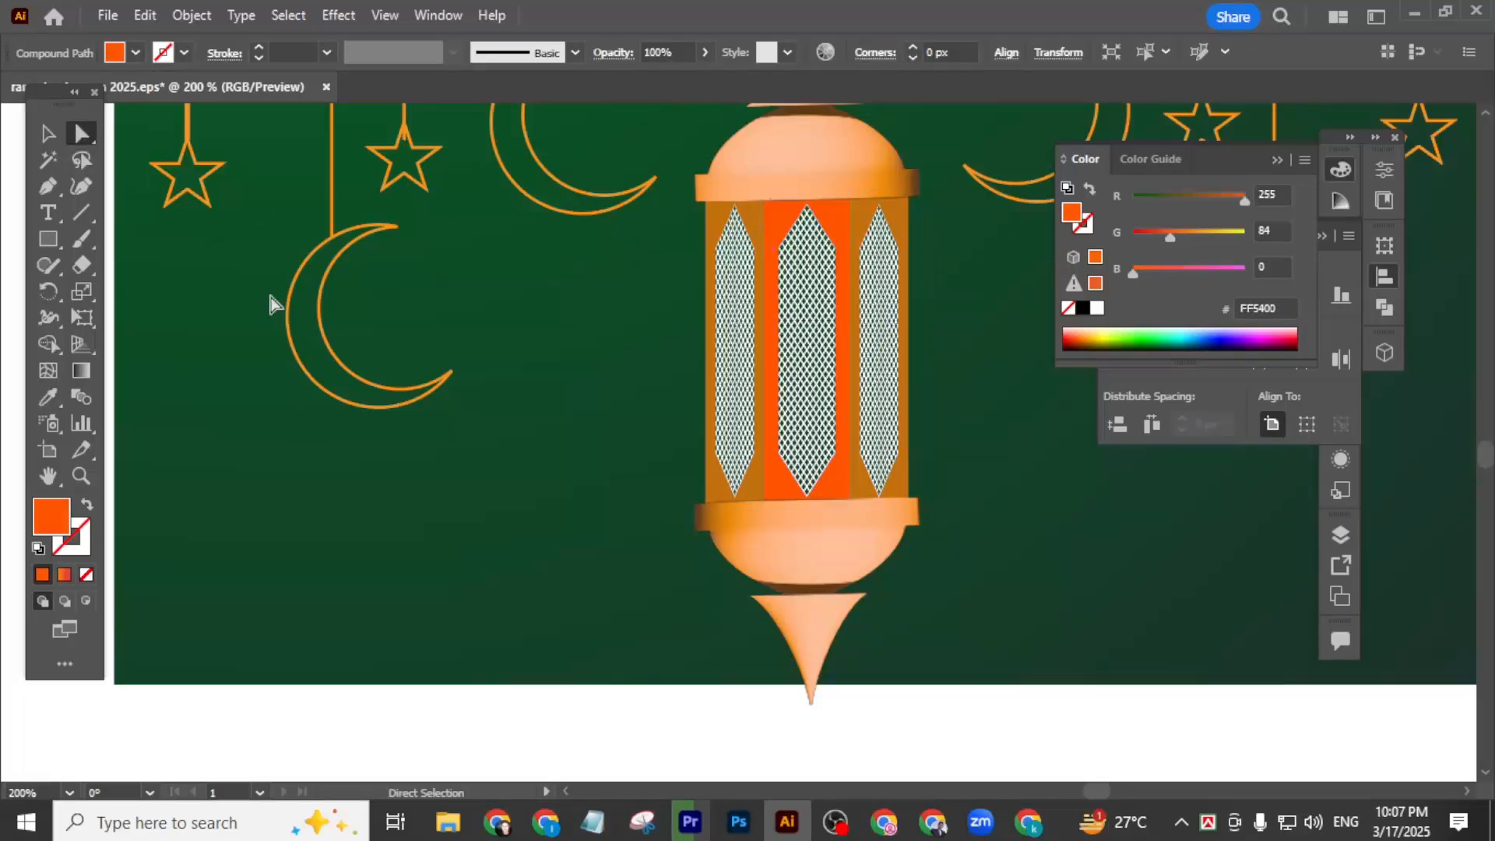
left_click(47, 400)
left_click(921, 177)
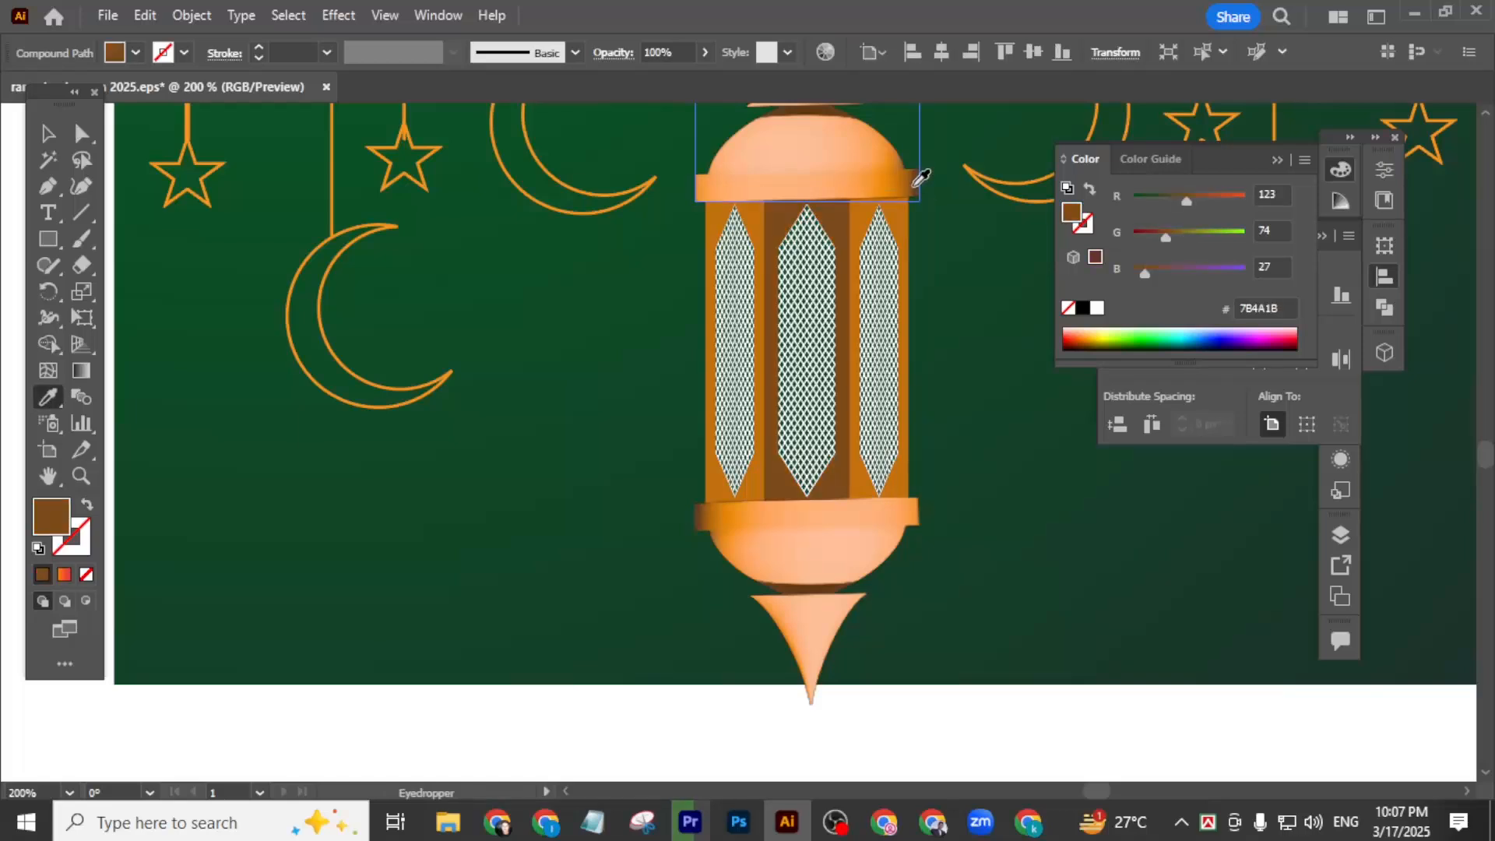
left_click(910, 179)
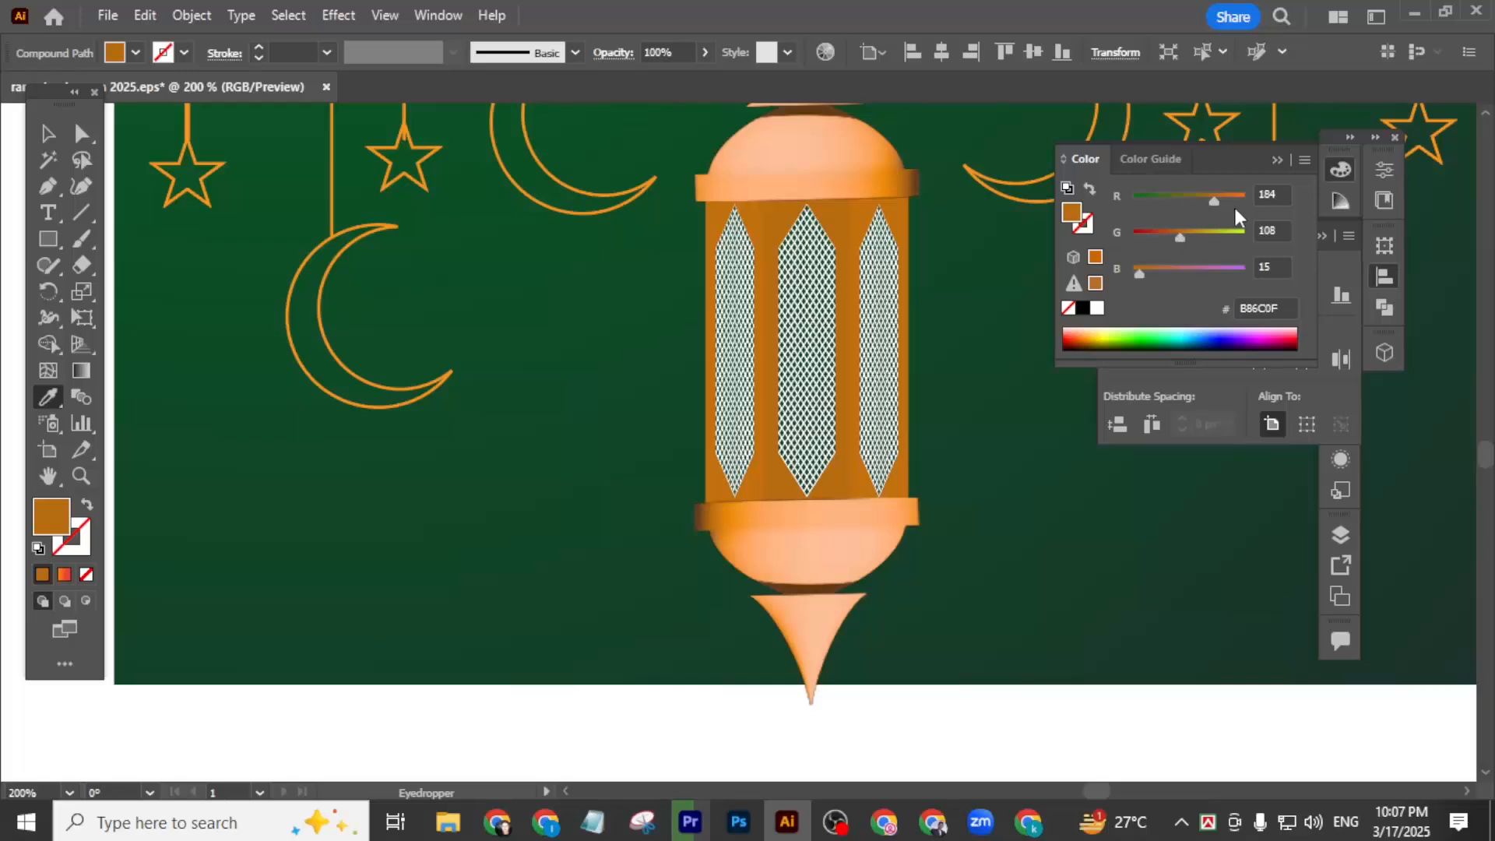
left_click_drag(1214, 204, 1113, 280)
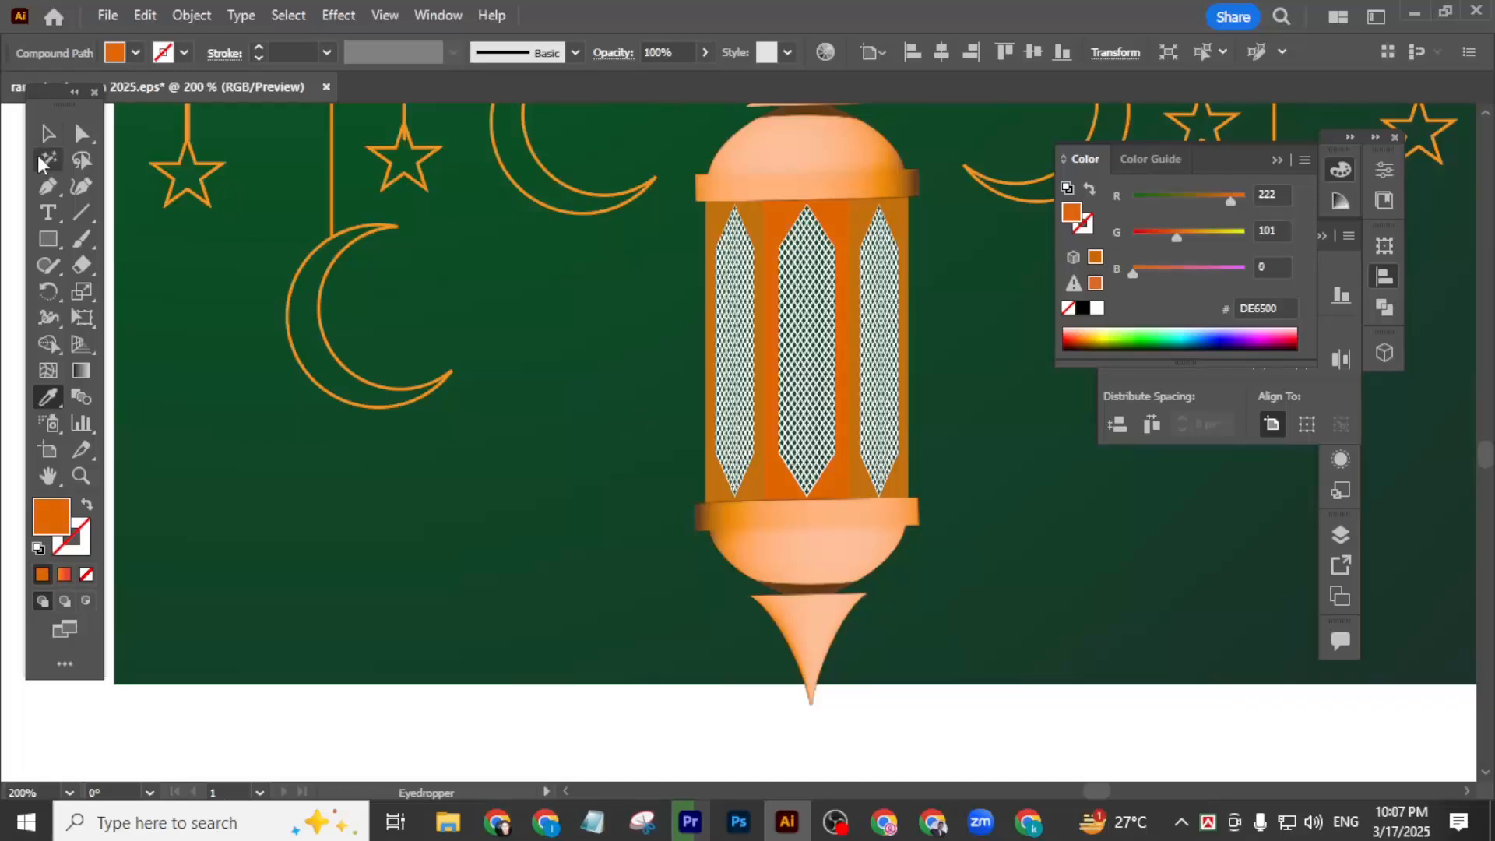
left_click(47, 134)
left_click(1052, 576)
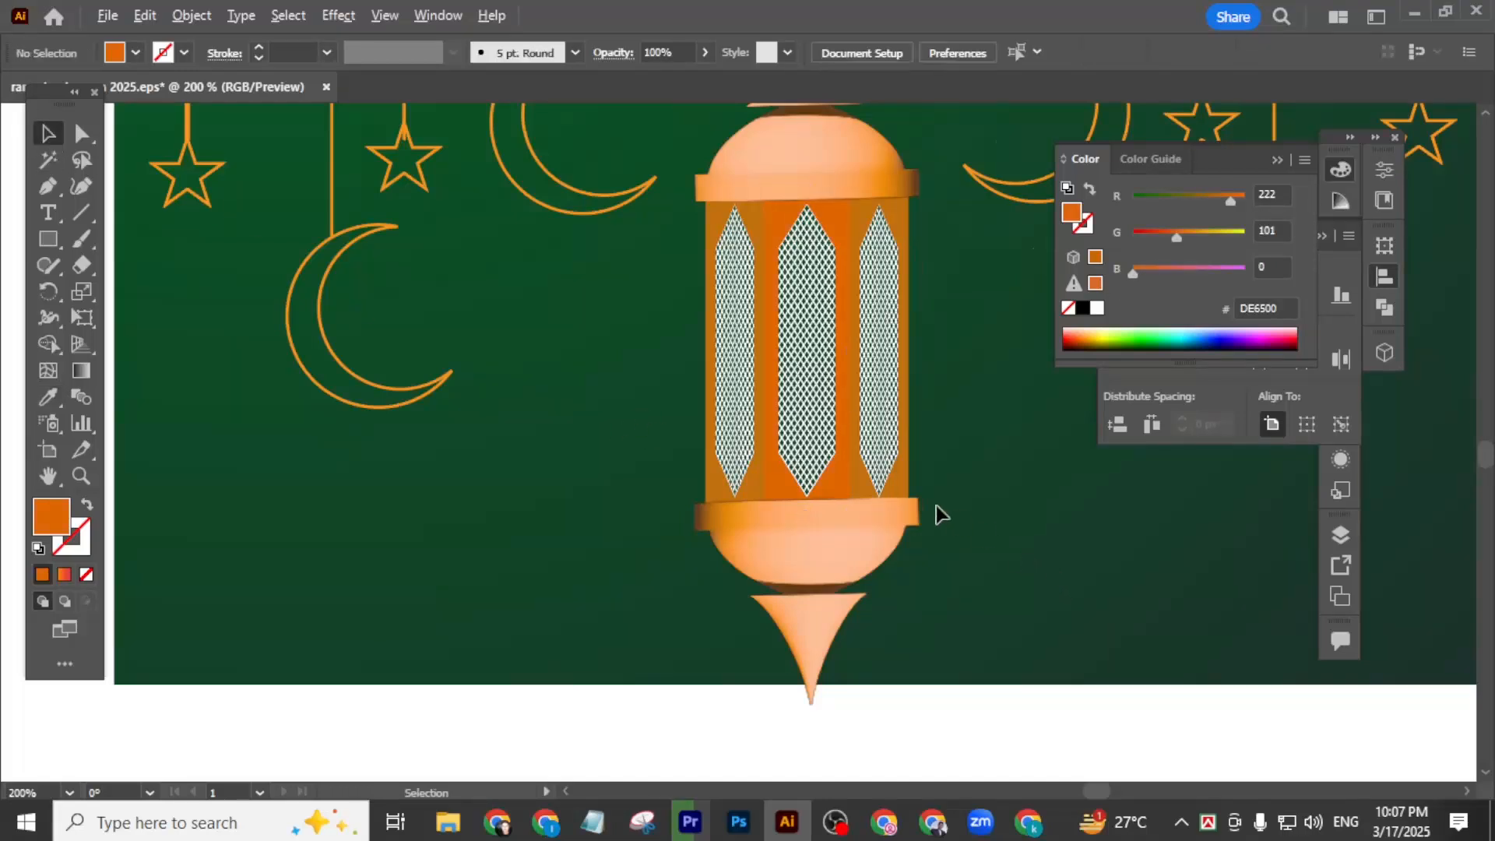
- Shorten the upside-down lower dome and its spike vertically, keeping them attached to the lantern body
scroll(937, 510, "down", 2)
left_click_drag(987, 512, 988, 503)
left_click(843, 550)
scroll(889, 600, "up", 1)
scroll(867, 594, "down", 1)
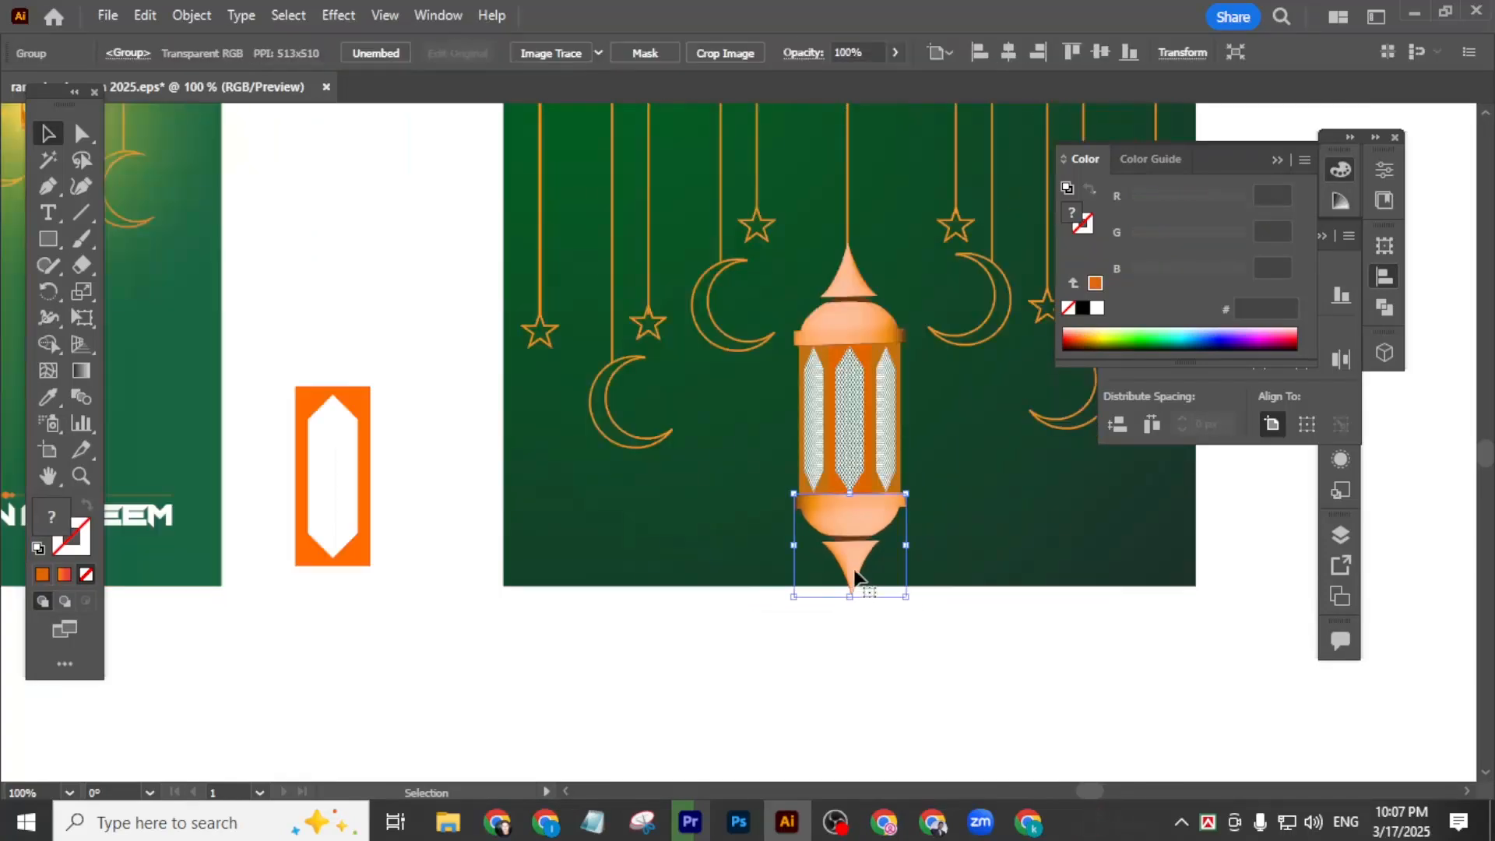
scroll(851, 560, "down", 3)
left_click_drag(851, 492, 851, 460)
left_click(888, 556)
scroll(888, 550, "down", 2)
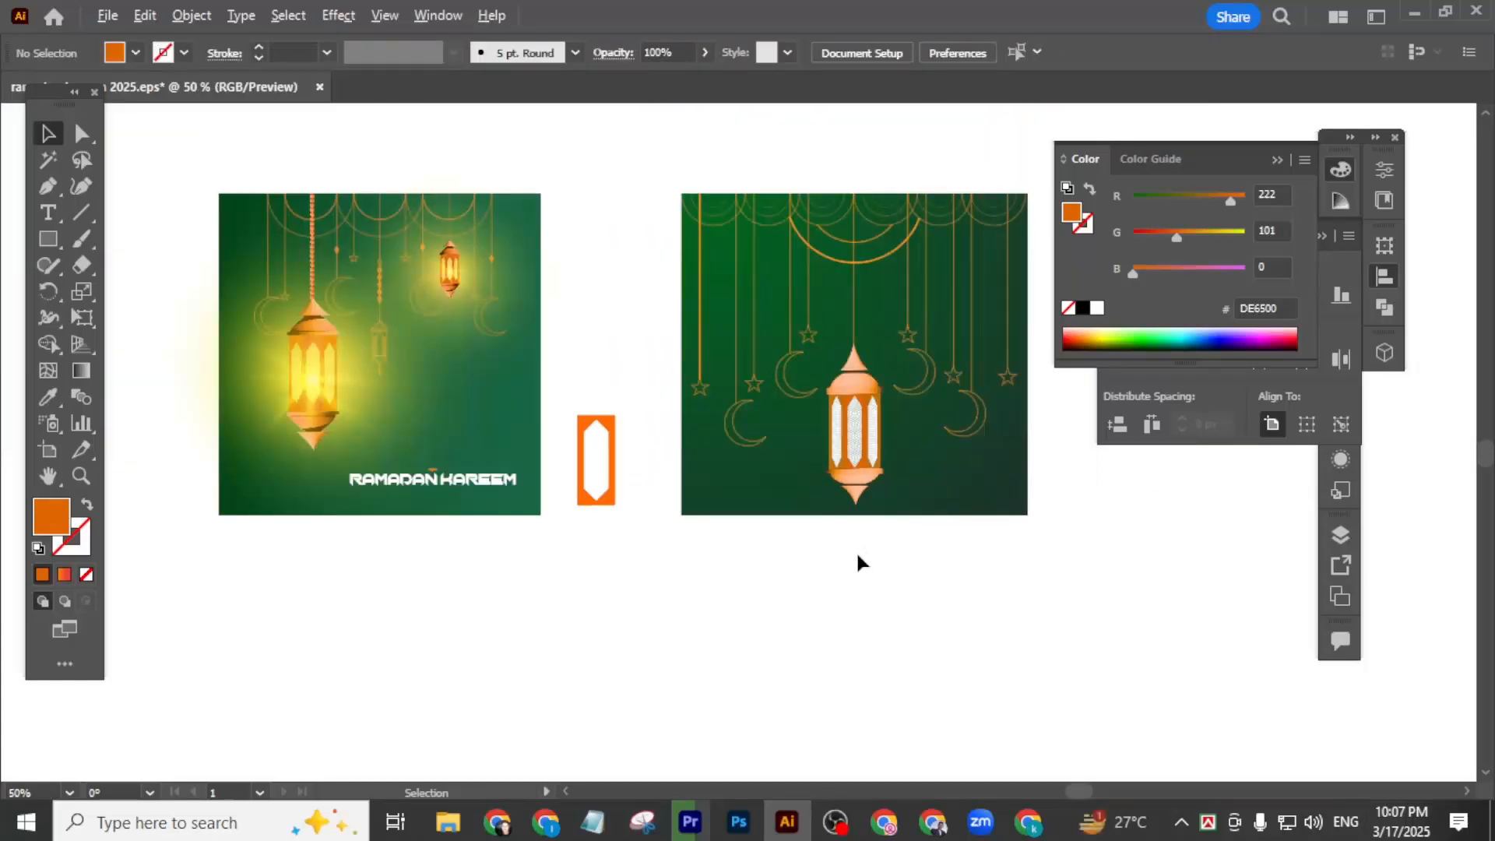
- Group all the parts of the lantern into one object
left_click(834, 397)
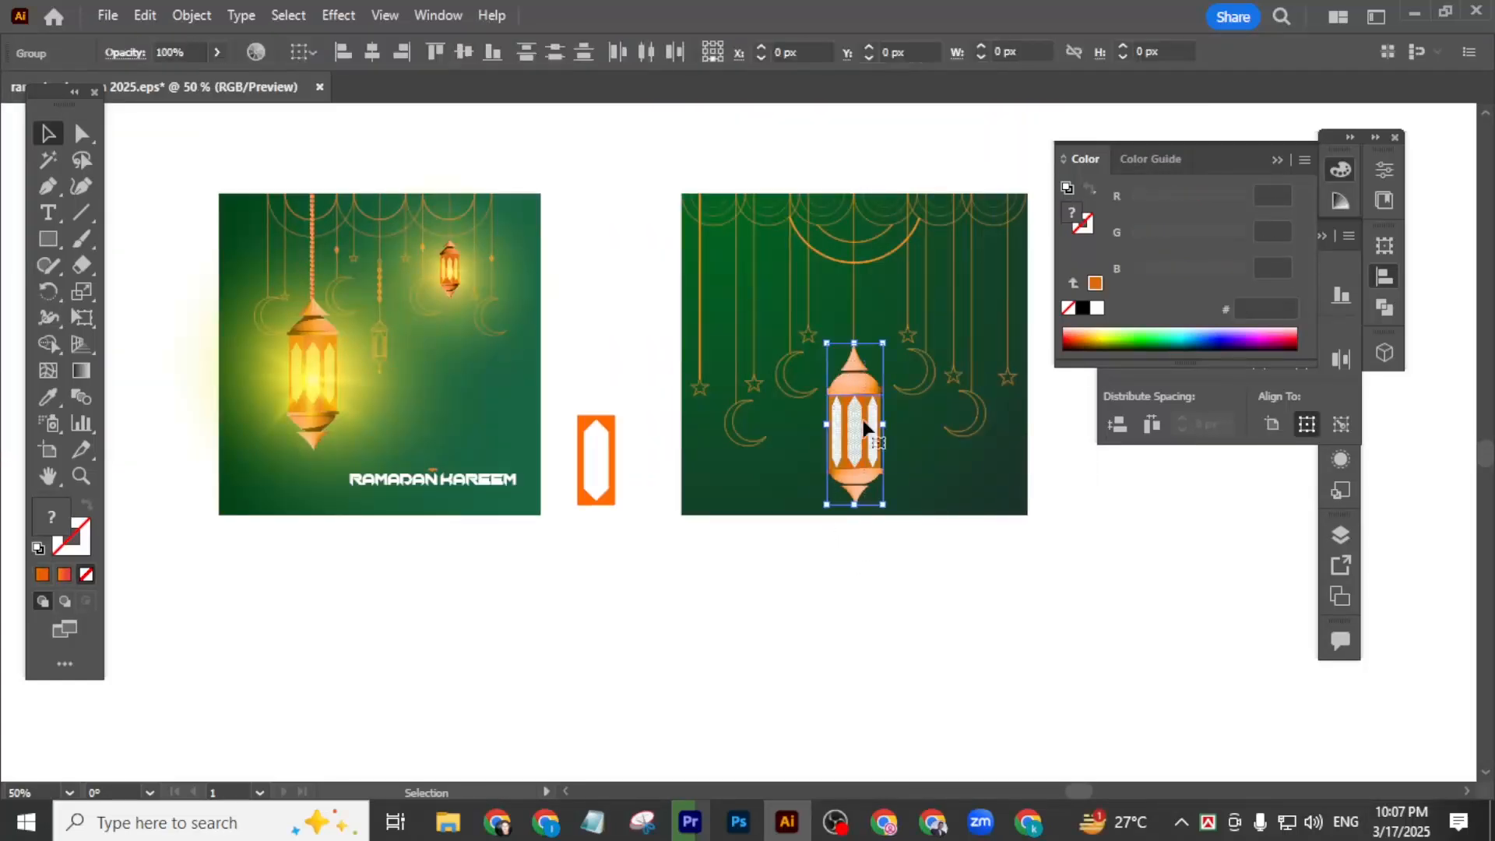
right_click(861, 405)
left_click(933, 619)
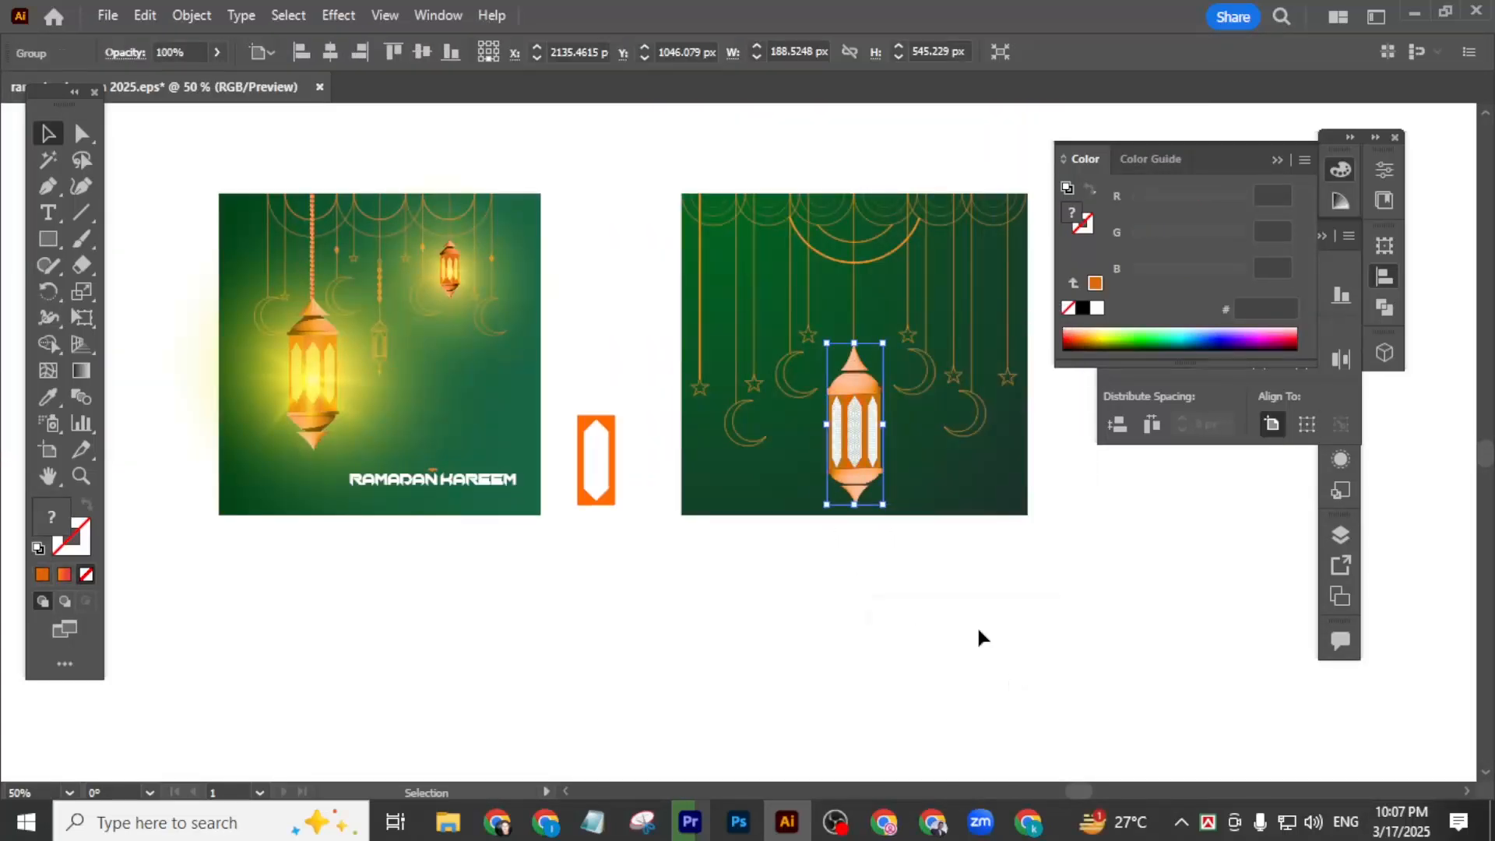
left_click(1011, 683)
- Hide the Color and Align panels to free the canvas around the poster
scroll(850, 392, "up", 3)
scroll(924, 532, "down", 2)
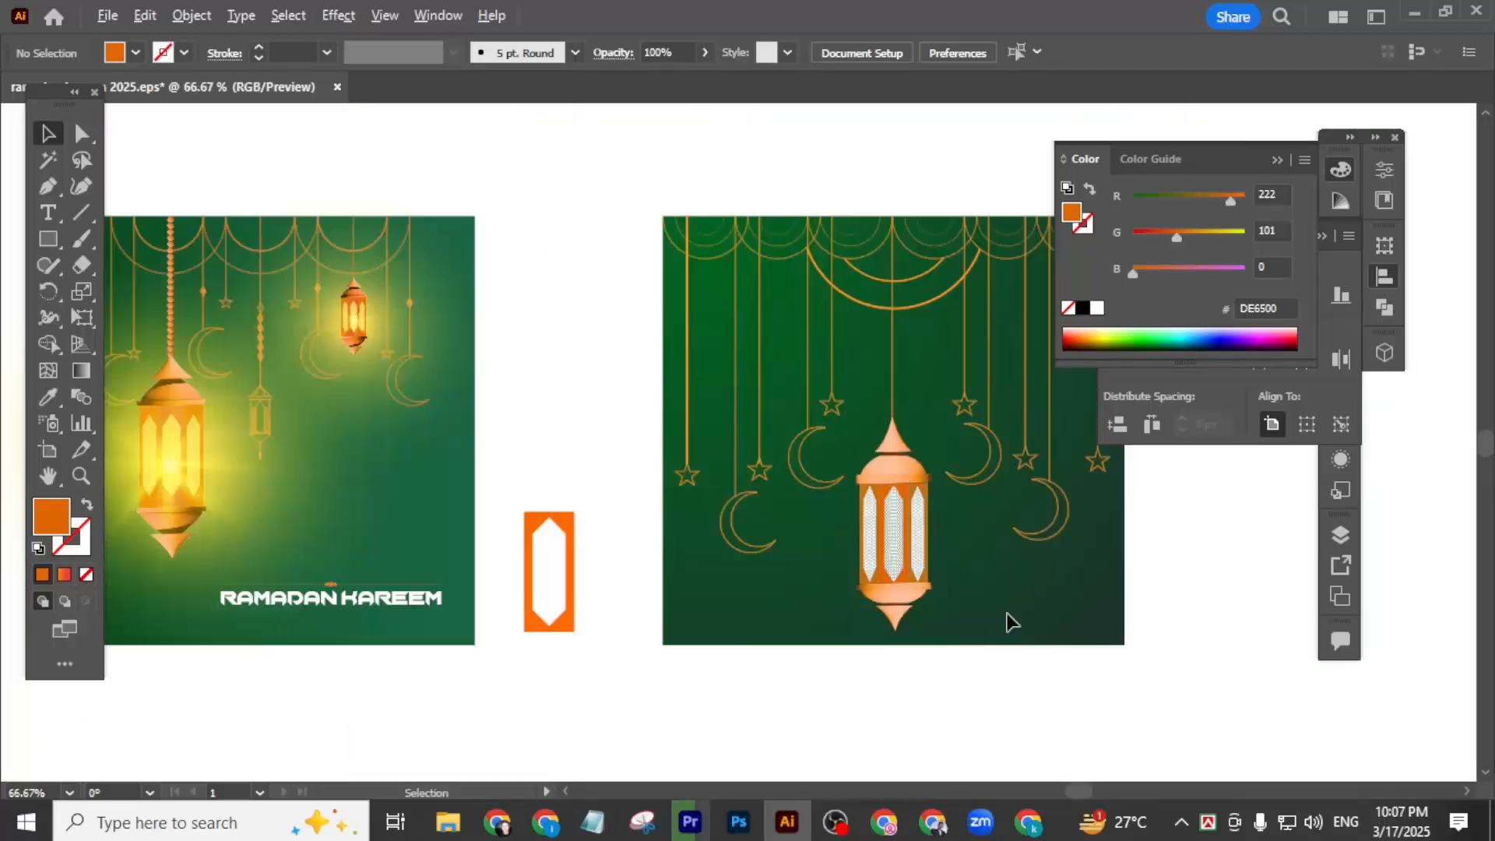
left_click_drag(1015, 588, 951, 576)
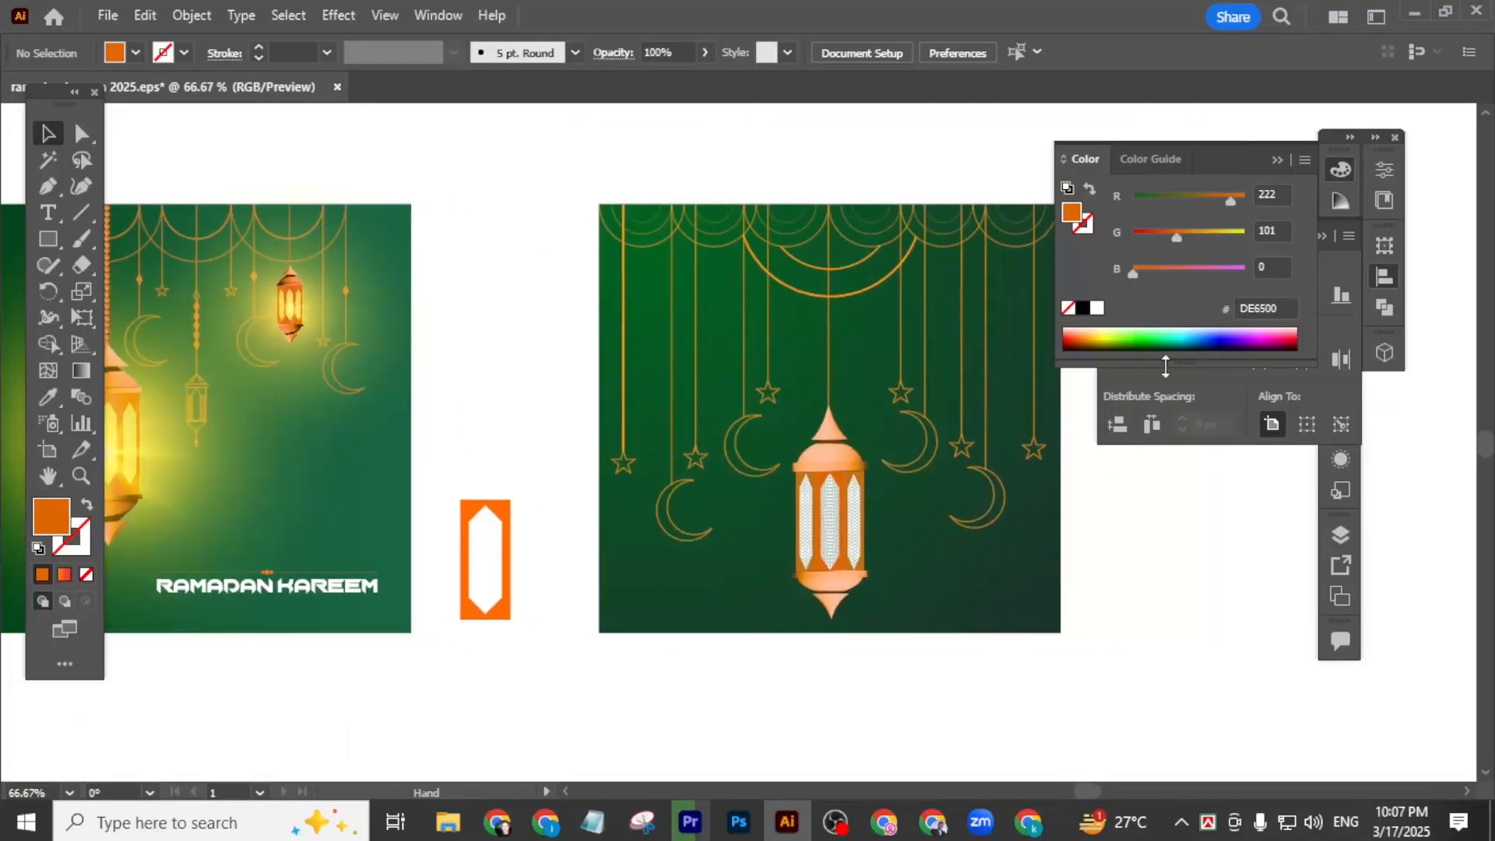
left_click(1340, 172)
left_click(1381, 280)
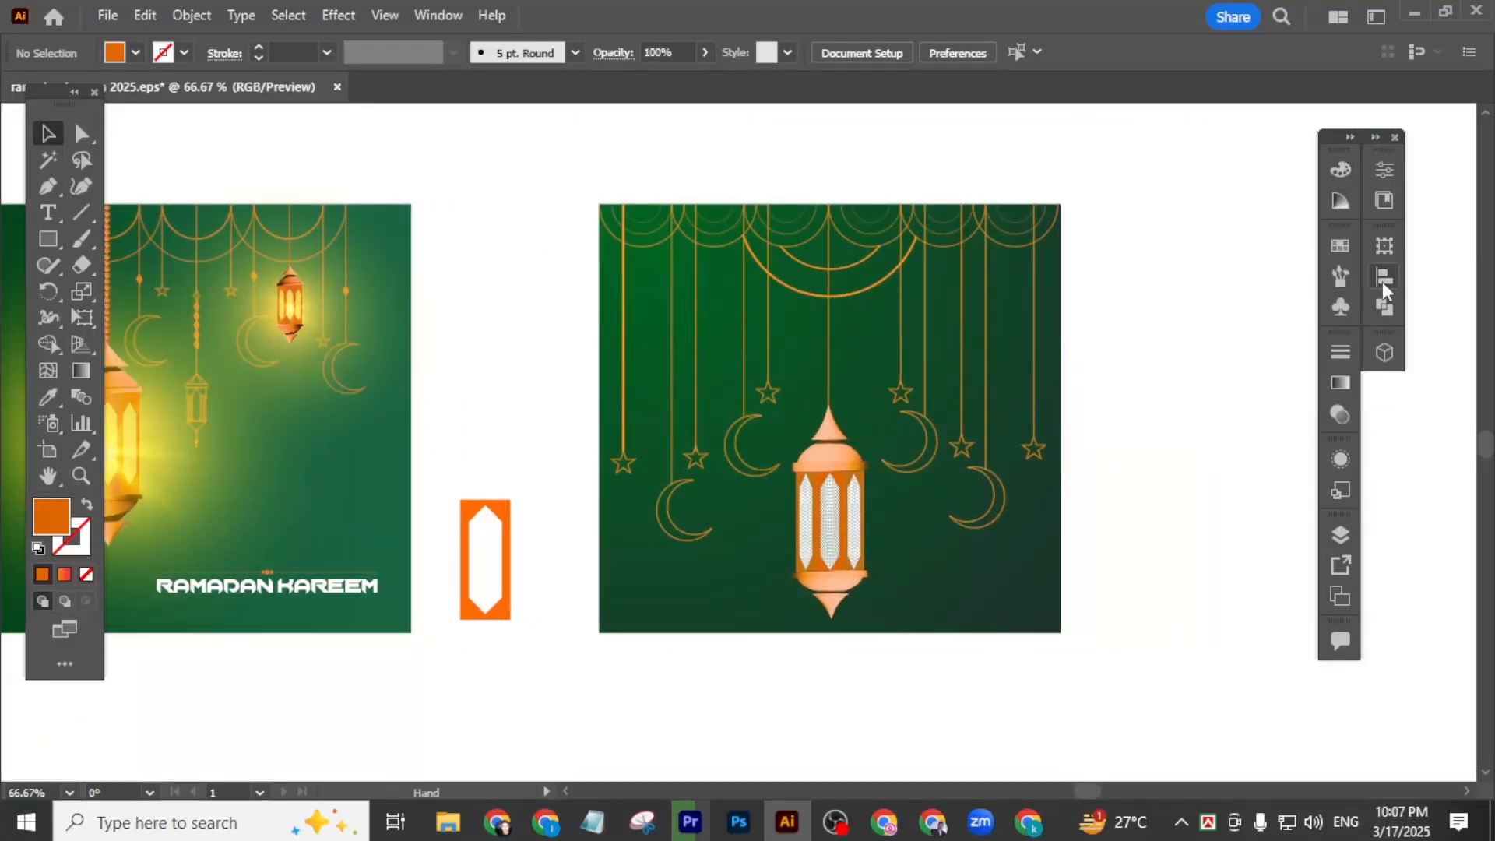
- Scale the lantern group down proportionally to a bit over half its size, keeping its tip on the centre cord
scroll(826, 551, "up", 1)
left_click(852, 551)
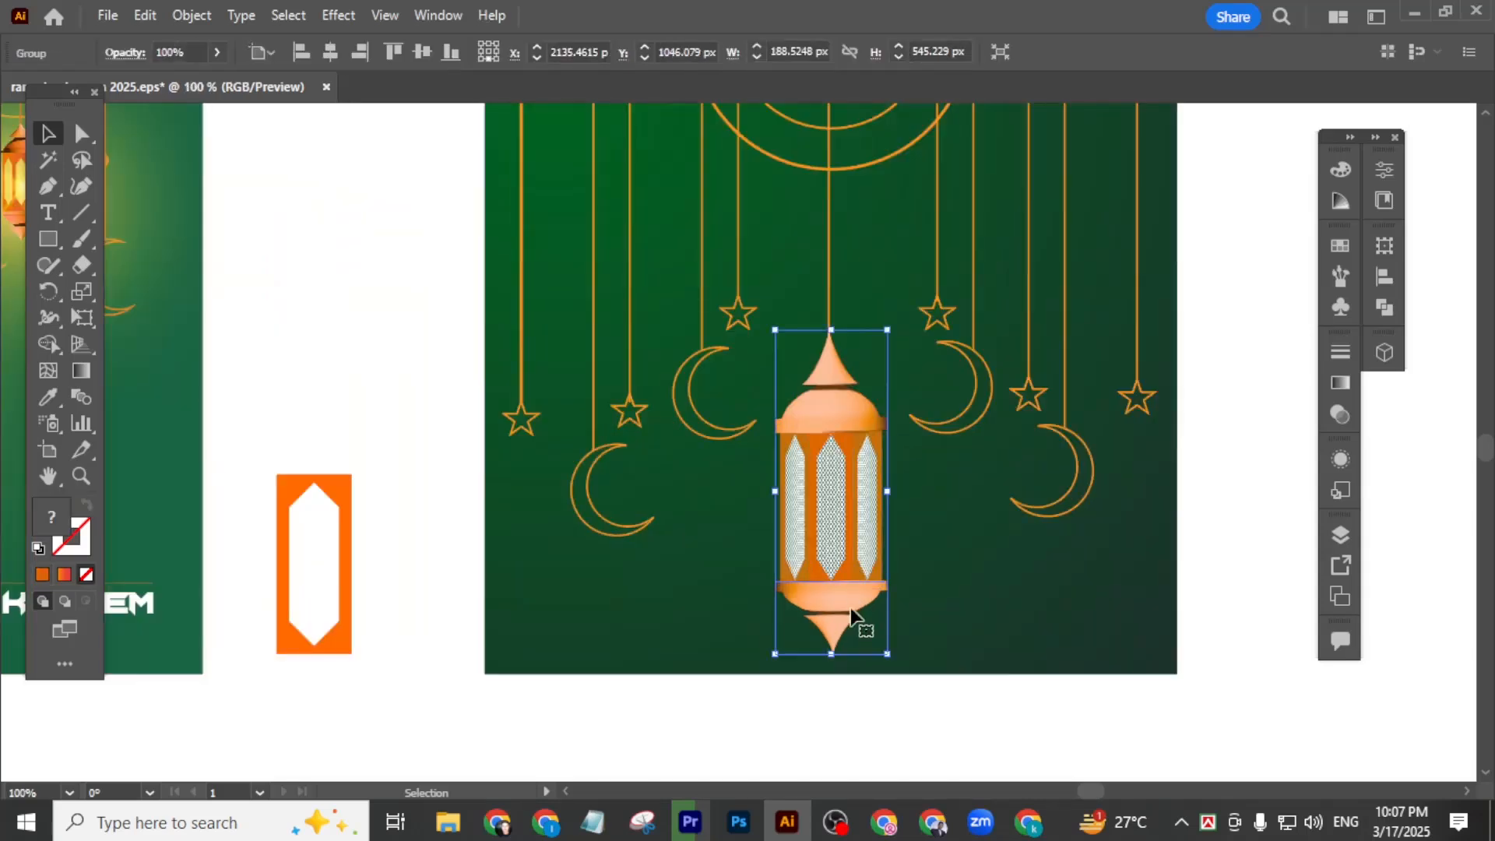
left_click_drag(833, 654, 830, 516)
left_click(998, 759)
- Turn the vertical cord above the lantern into a dashed line with a 12 pt dash and a 9 pt gap
scroll(861, 391, "up", 4)
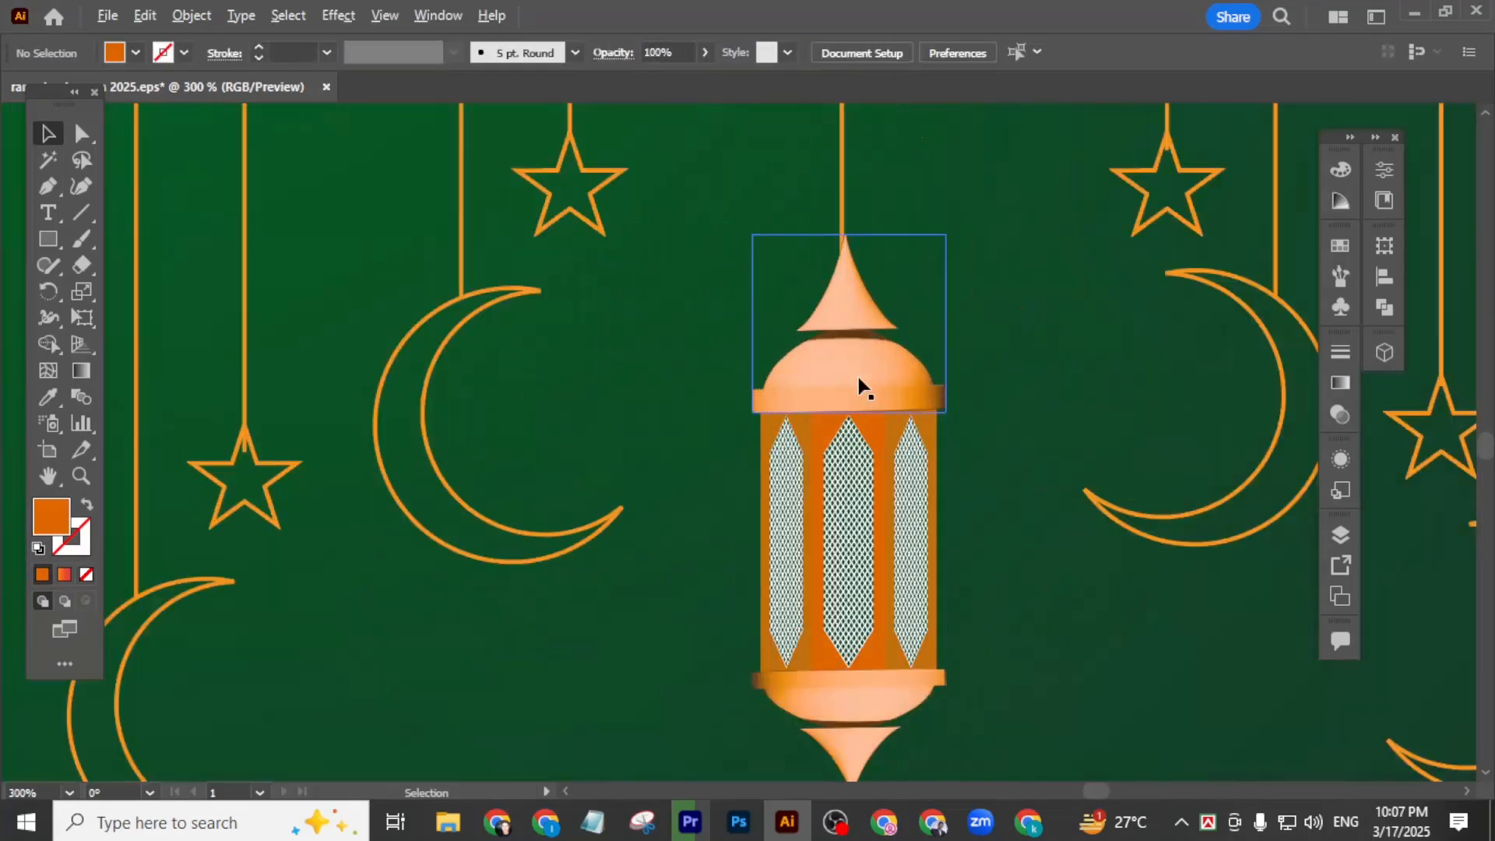
scroll(869, 487, "up", 1)
left_click_drag(876, 458, 867, 468)
left_click(1165, 483)
scroll(927, 467, "down", 4)
scroll(913, 506, "down", 3)
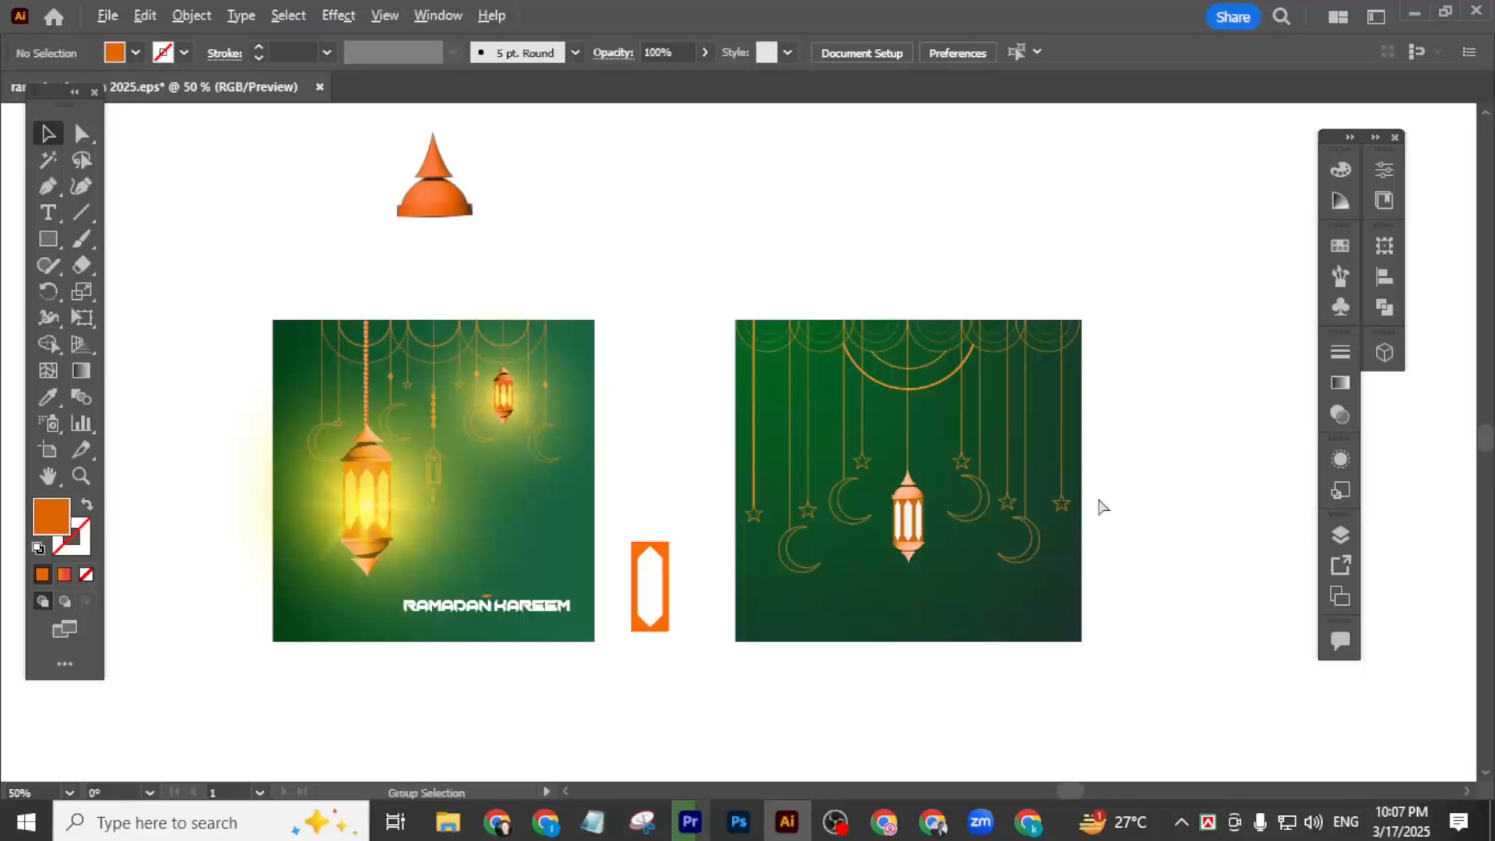
scroll(900, 464, "up", 3)
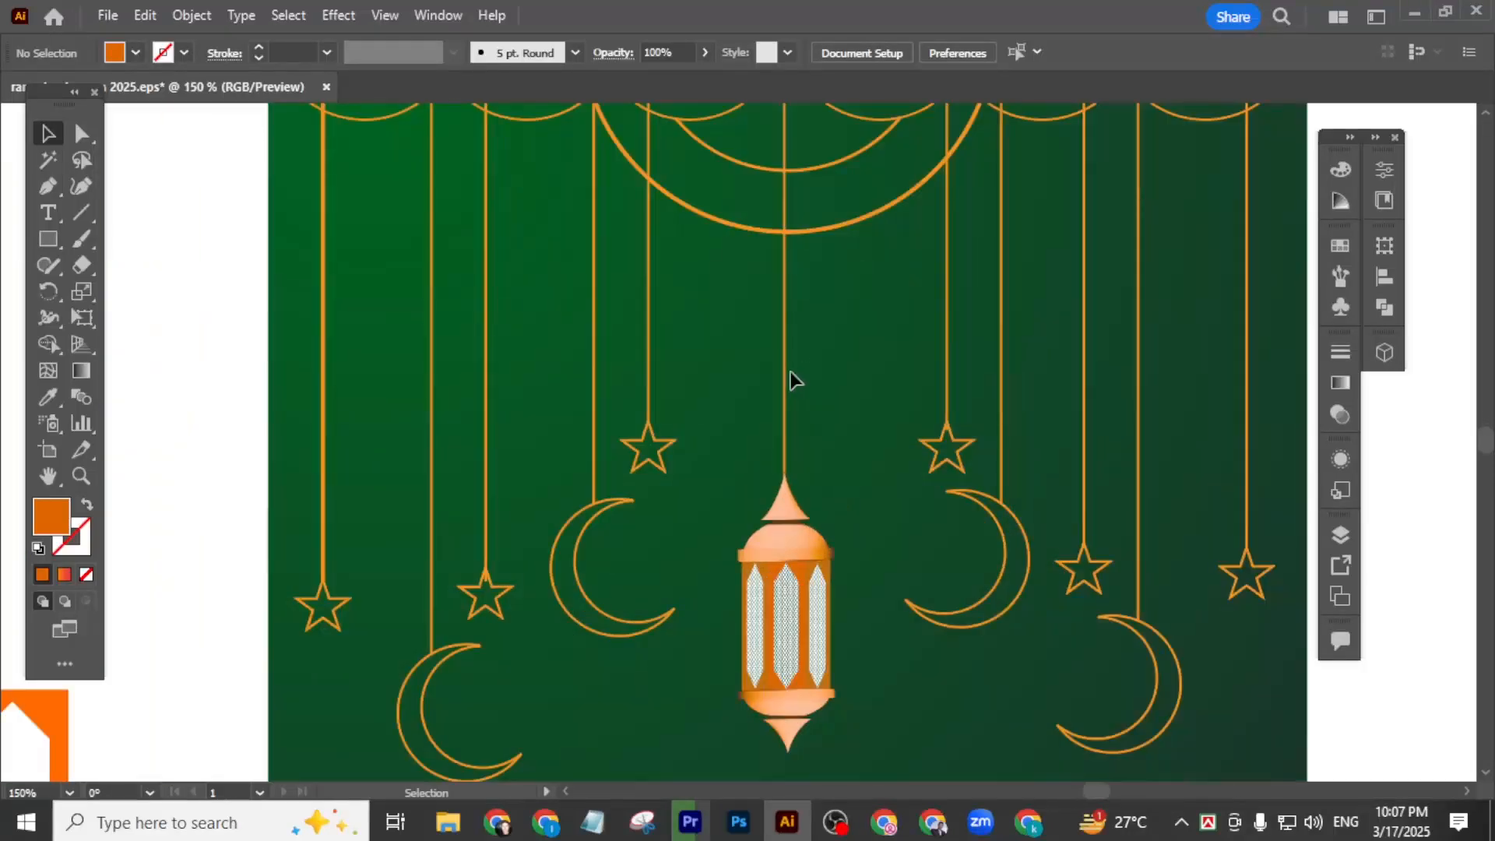
left_click(788, 380)
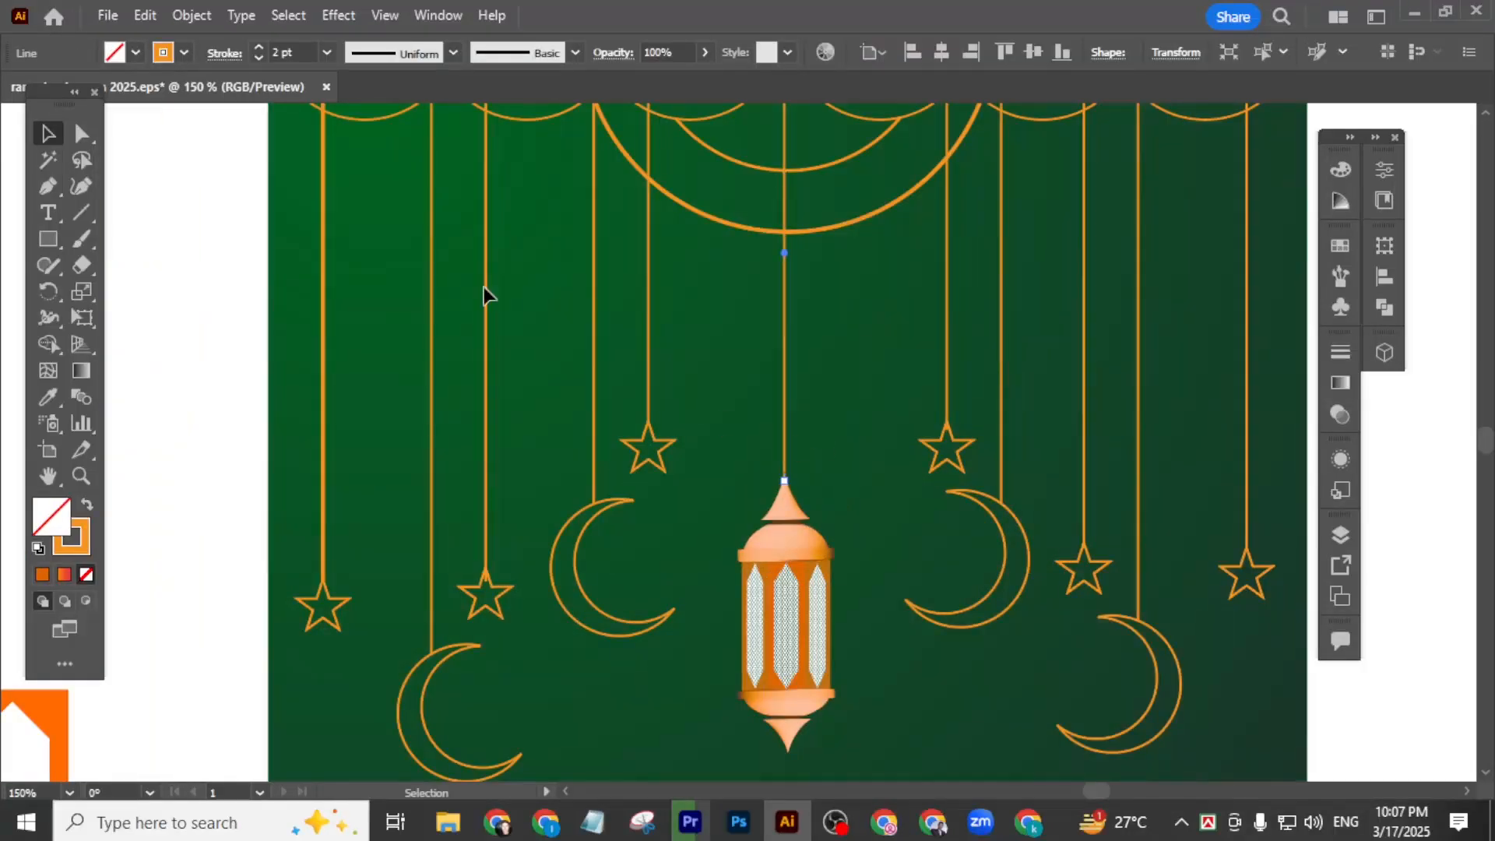
left_click(223, 54)
left_click(15, 204)
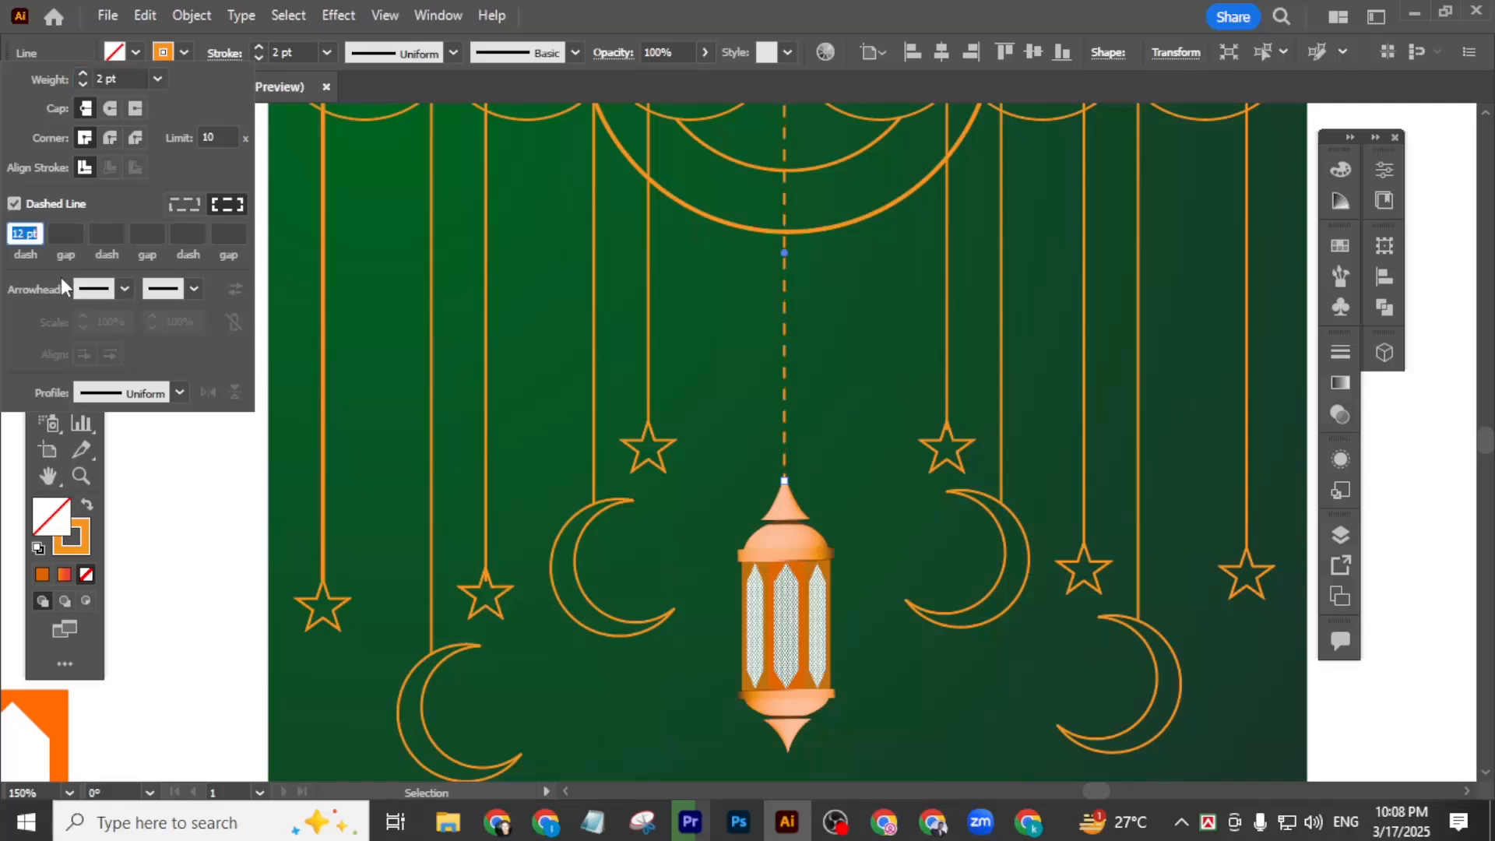
left_click(70, 231)
type("3")
key("Return")
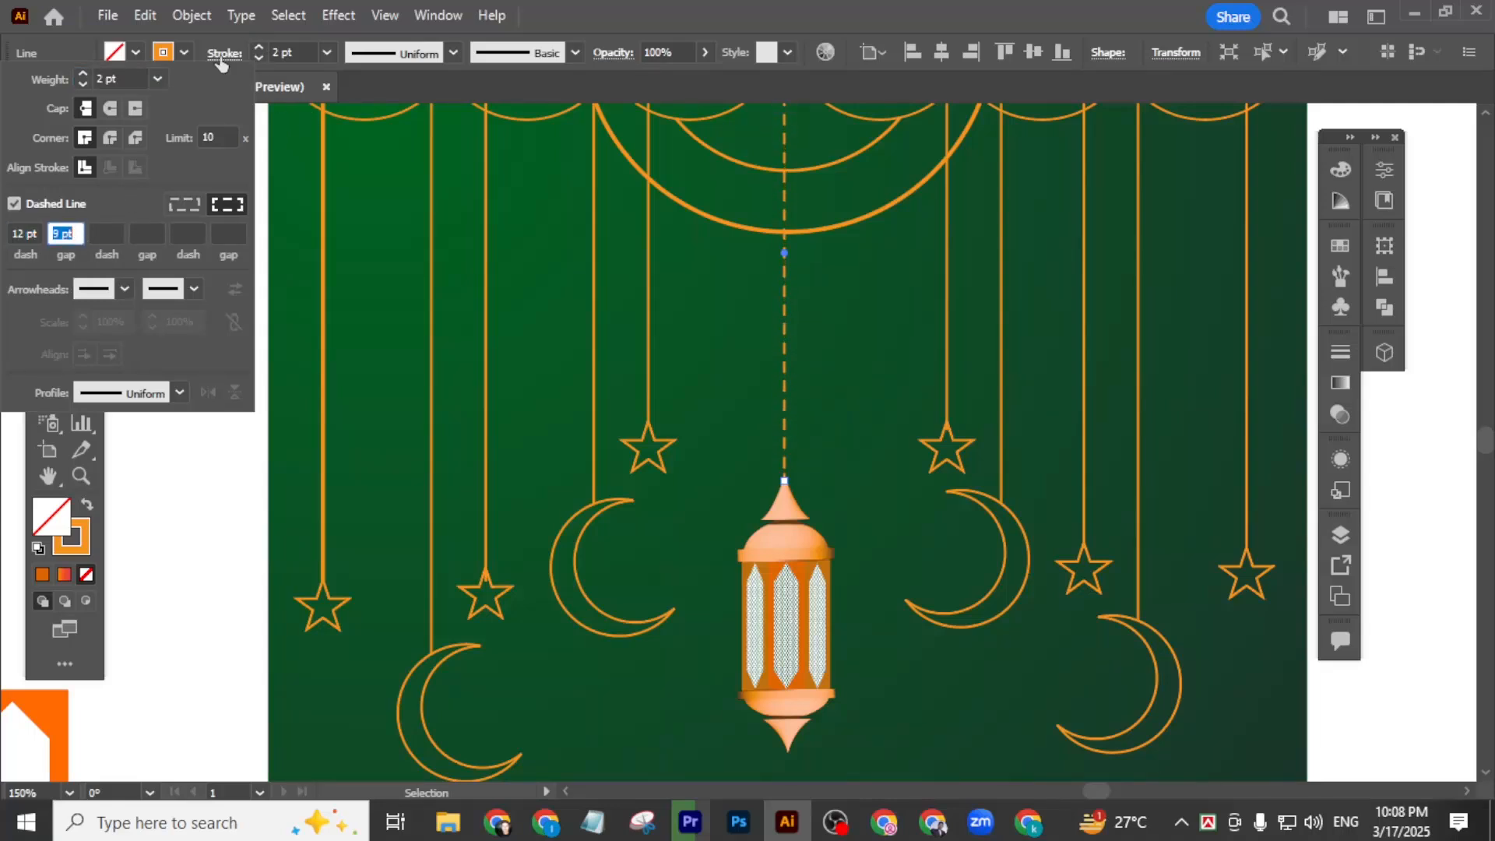
- Give the lantern cord's dashed stroke round caps and round joins, with a 13 pt gap
left_click(112, 109)
left_click(112, 139)
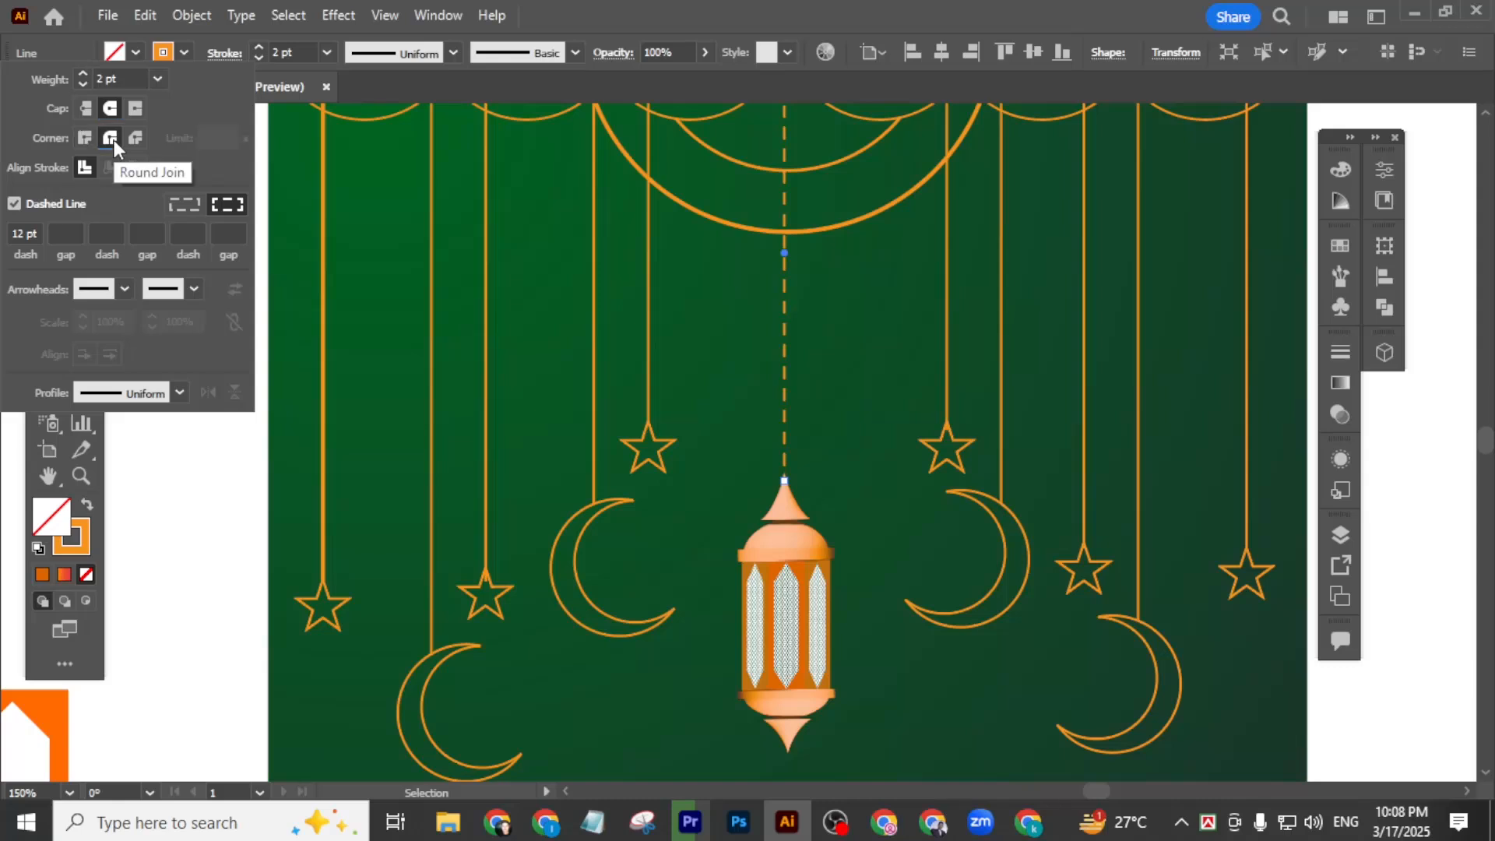
left_click(71, 231)
type("13")
key("Return")
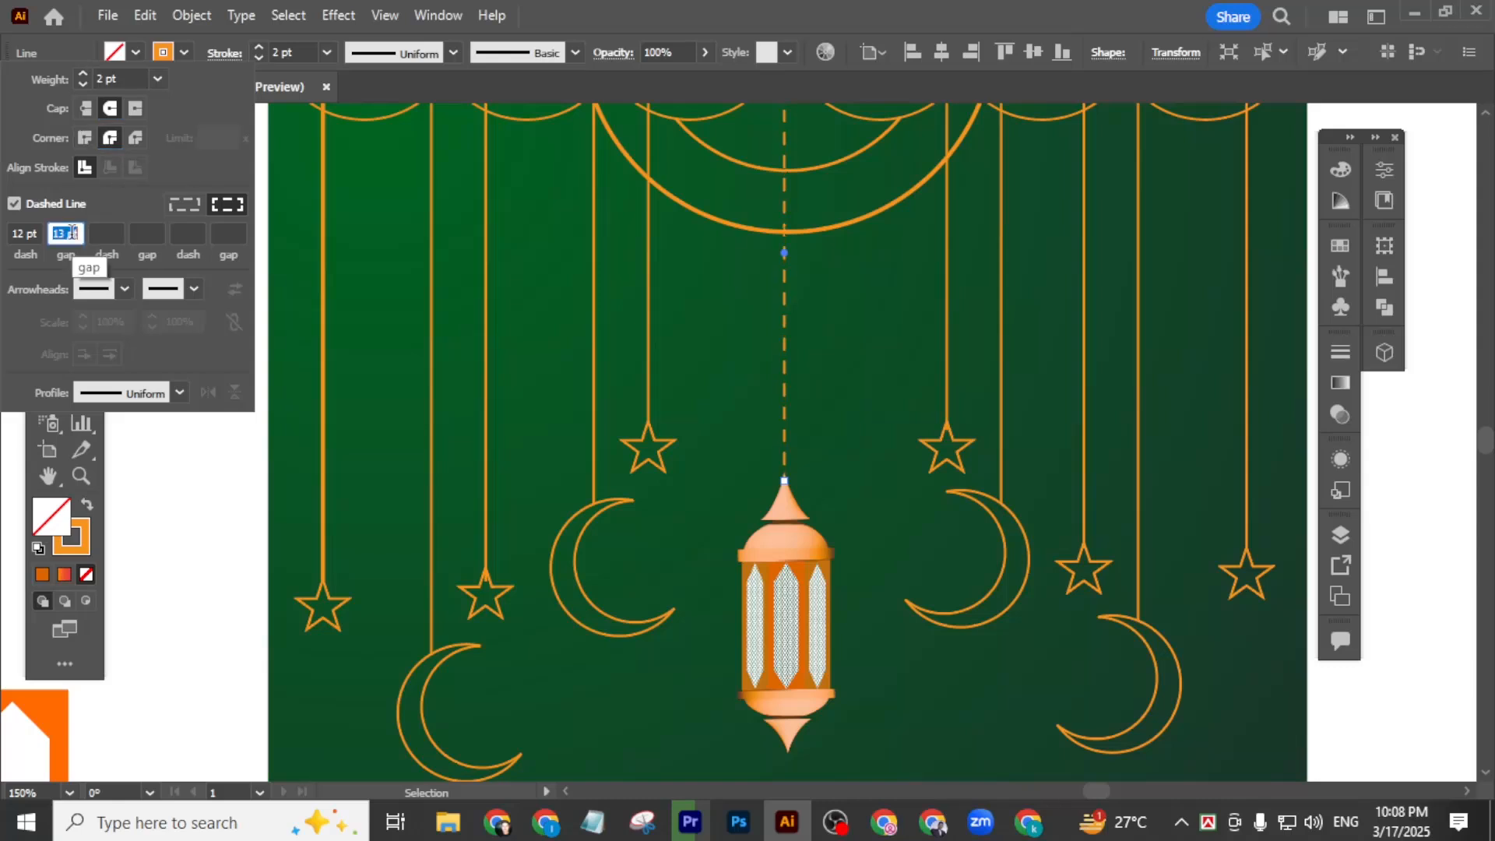
- Add a second dash of 1 pt to the cord's pattern and try an 11 pt second gap
left_click(108, 233)
type("5")
key("Return")
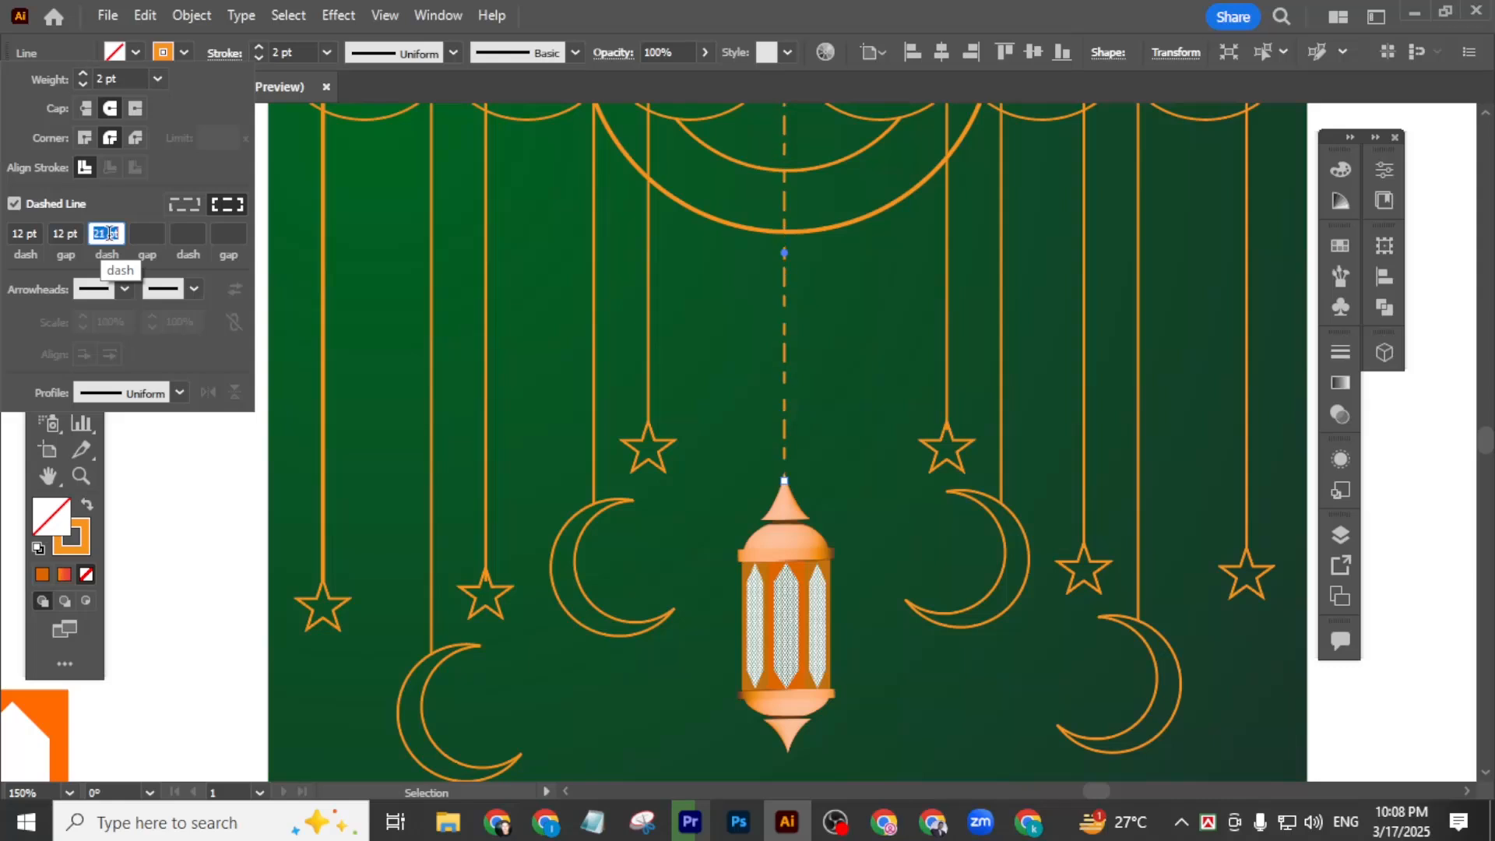
type("1")
left_click(148, 234)
type("11")
key("Return")
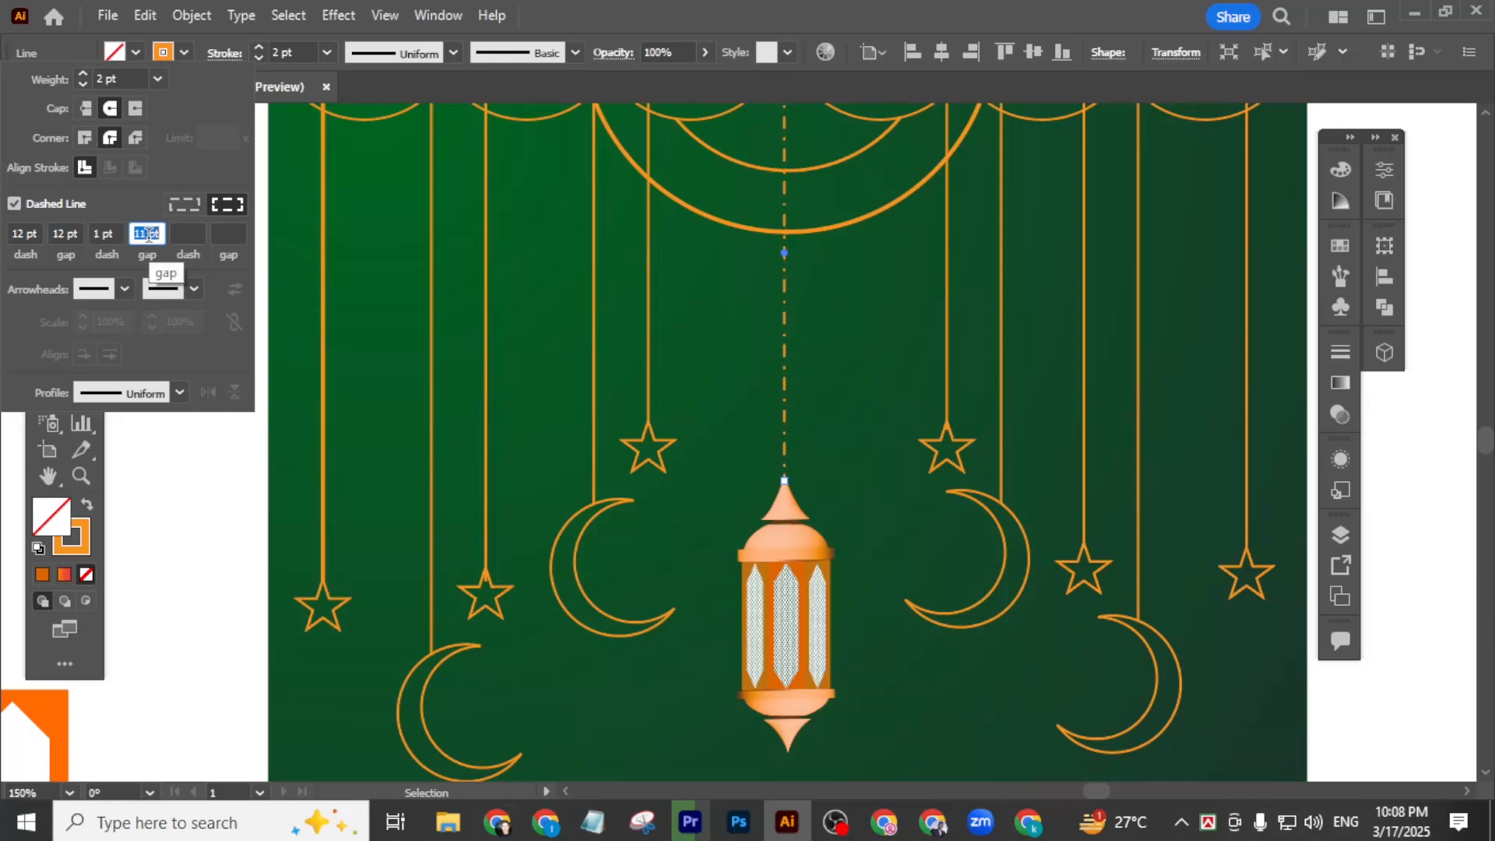
key("BackSpace")
- Try lengthening the first dash of the lantern's cord to 37 pt
left_click(25, 234)
type("20")
key("Return")
type("32")
key("Return")
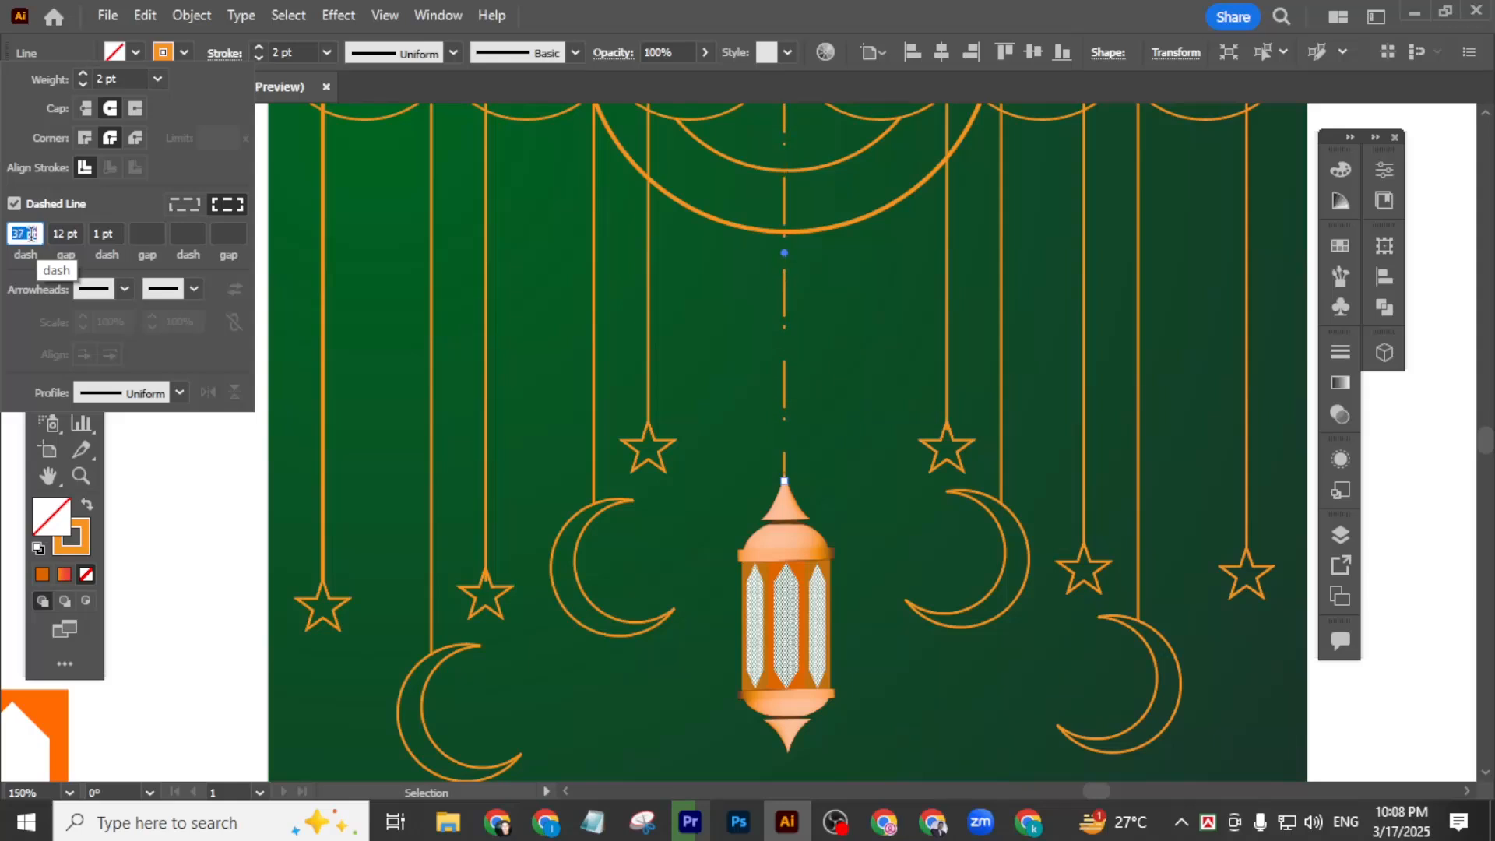
- Set the cord's first dash to 0 pt and its first gap to 6 pt
type("0")
key("Return")
left_click(69, 233)
type("6")
key("Return")
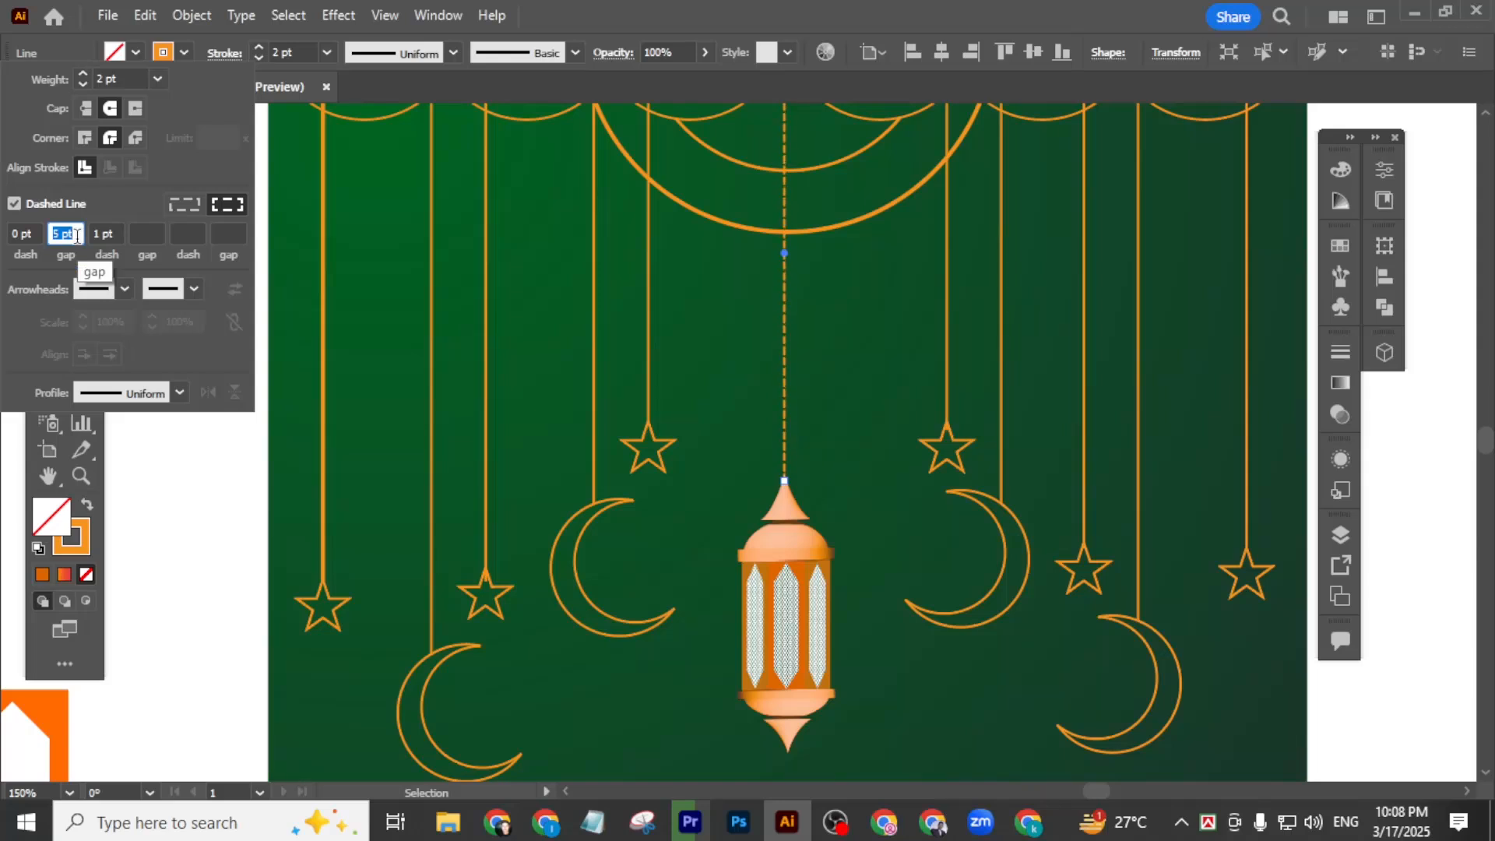
- Set the cord's second dash to 0 pt and try out a second gap
left_click(107, 235)
type("0")
key("Return")
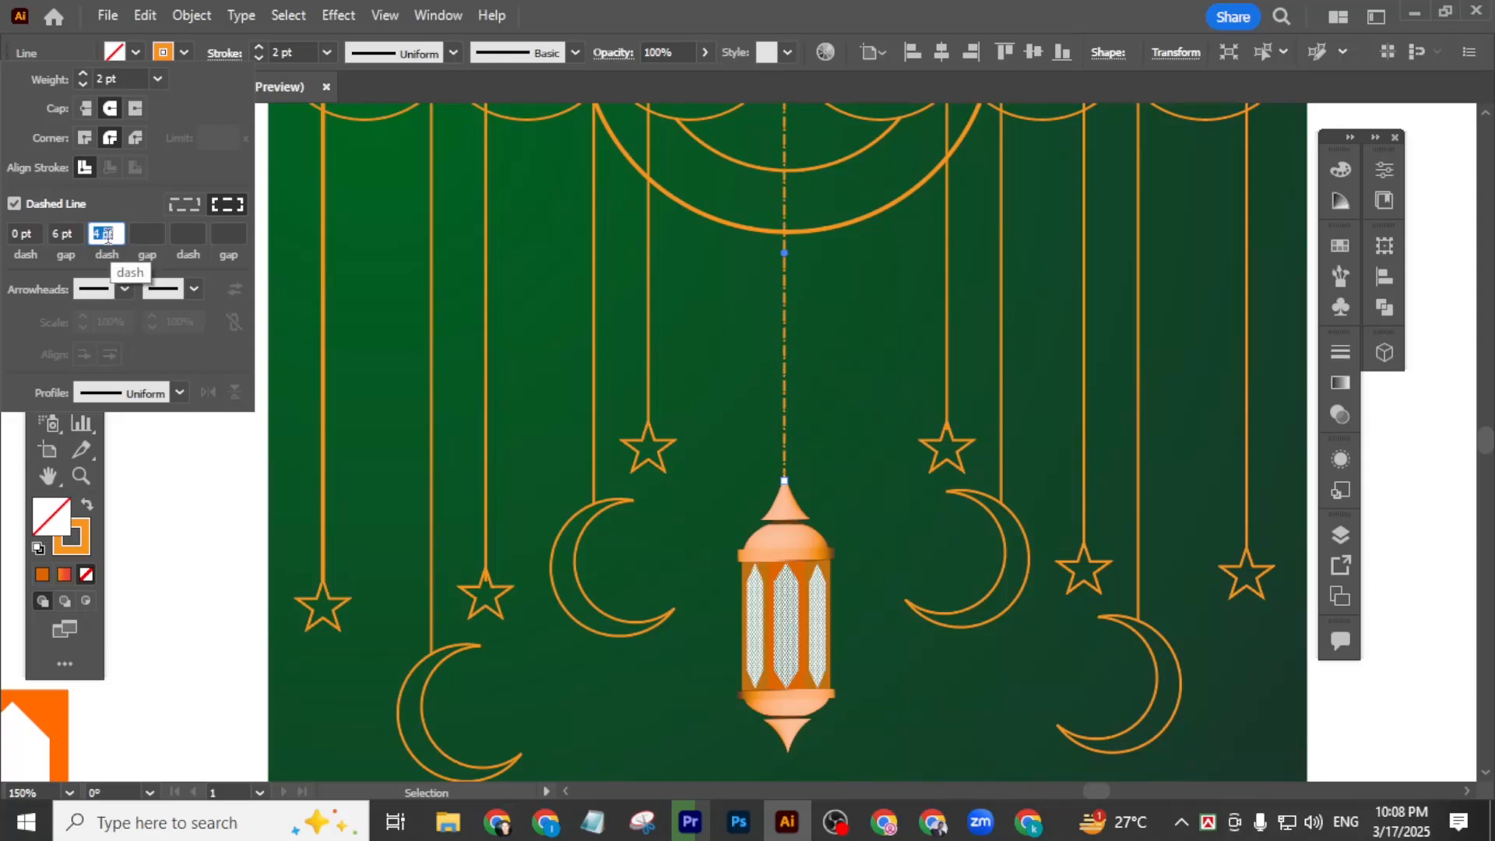
left_click(141, 234)
type("0")
key("Return")
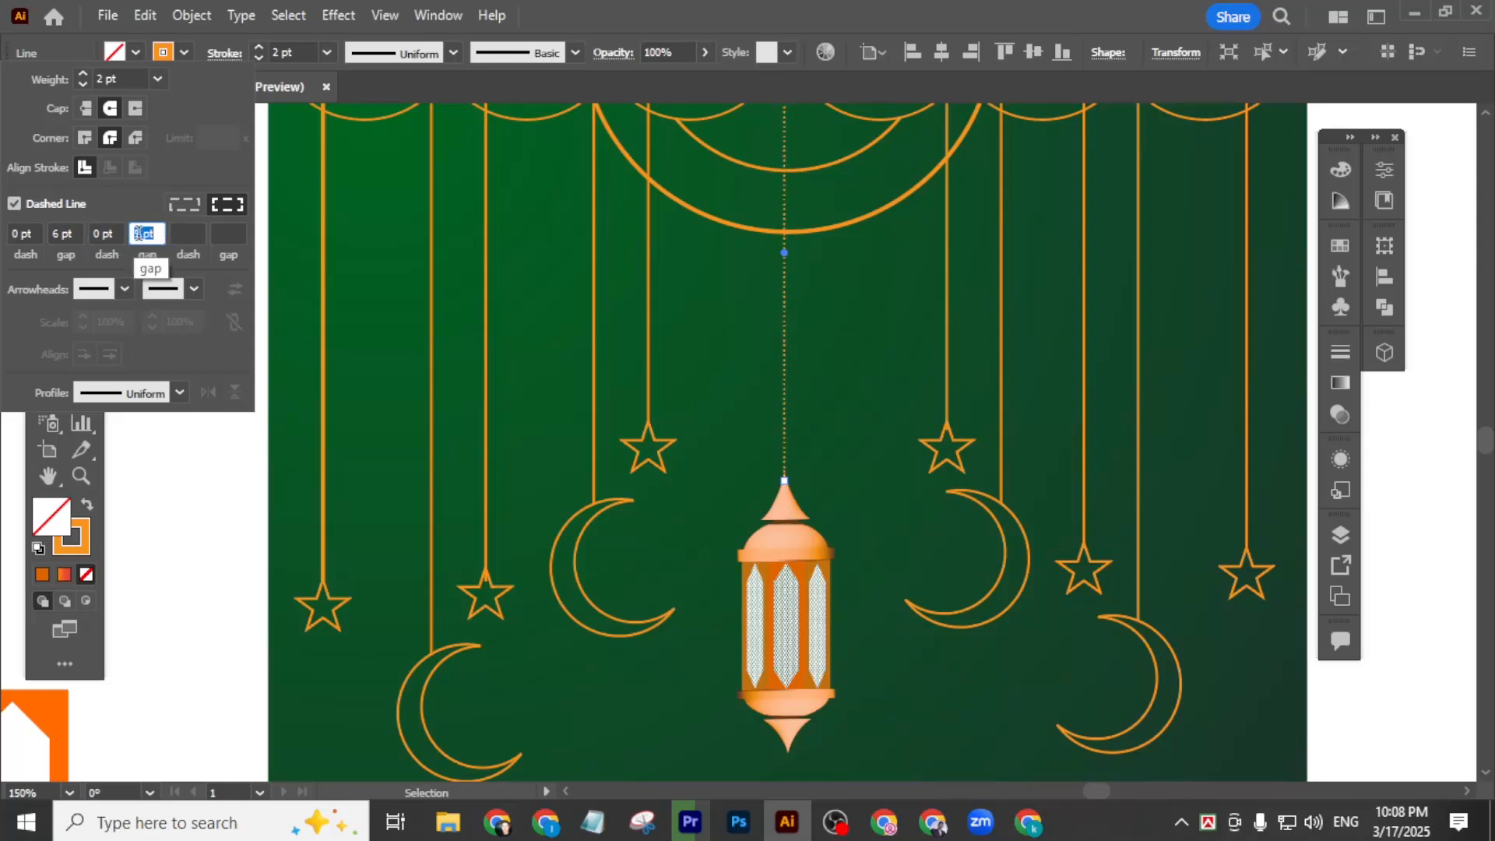
- Thicken the stroke of the lantern's cord to 10 pt
left_click(288, 52)
type("3")
key("Return")
type("10")
key("Return")
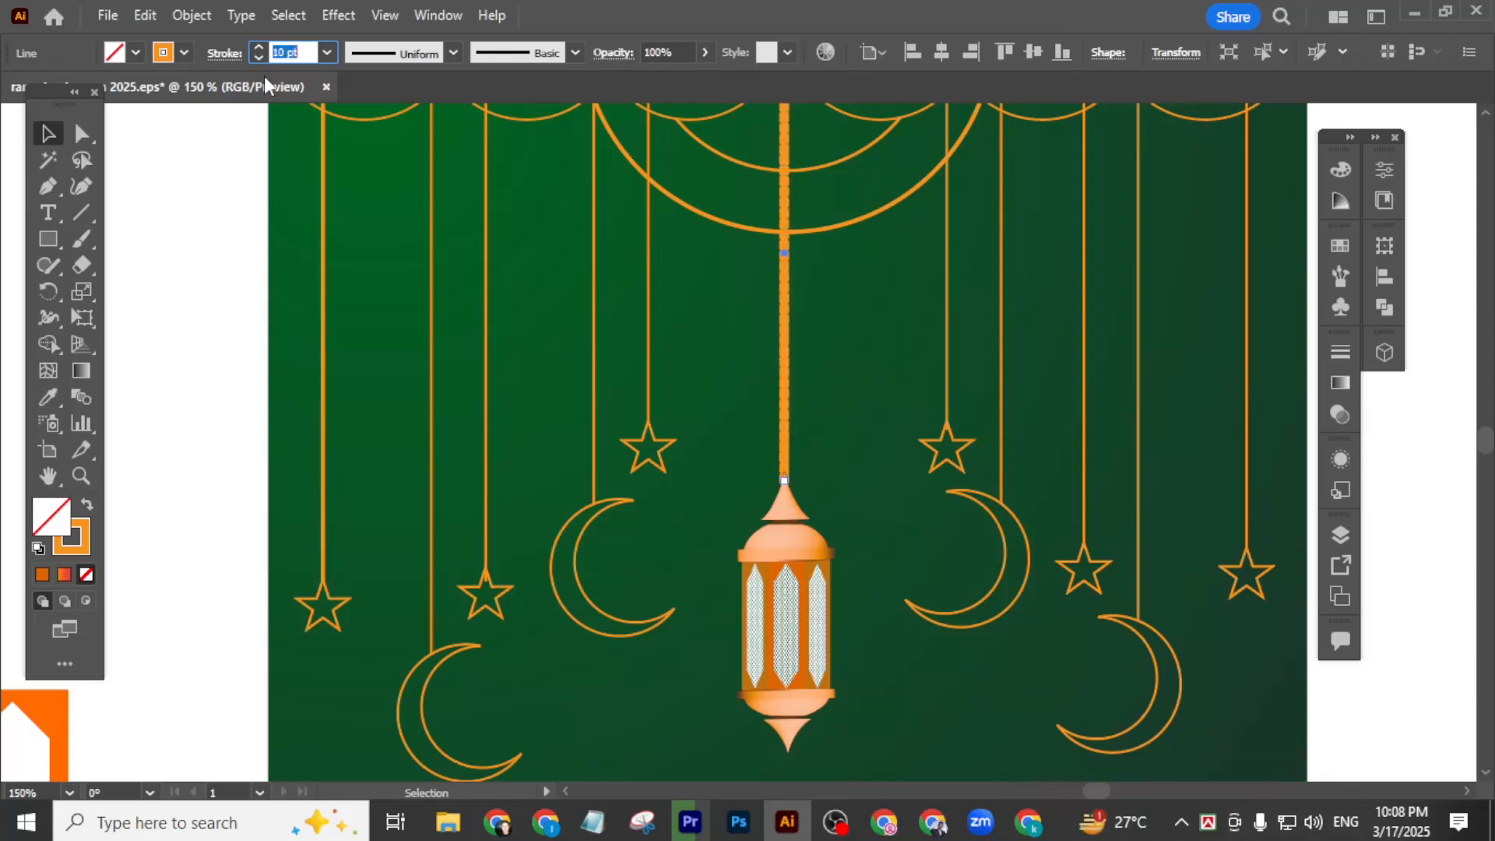
- Widen the first gap in the cord's dash pattern to 21 pt
left_click(223, 61)
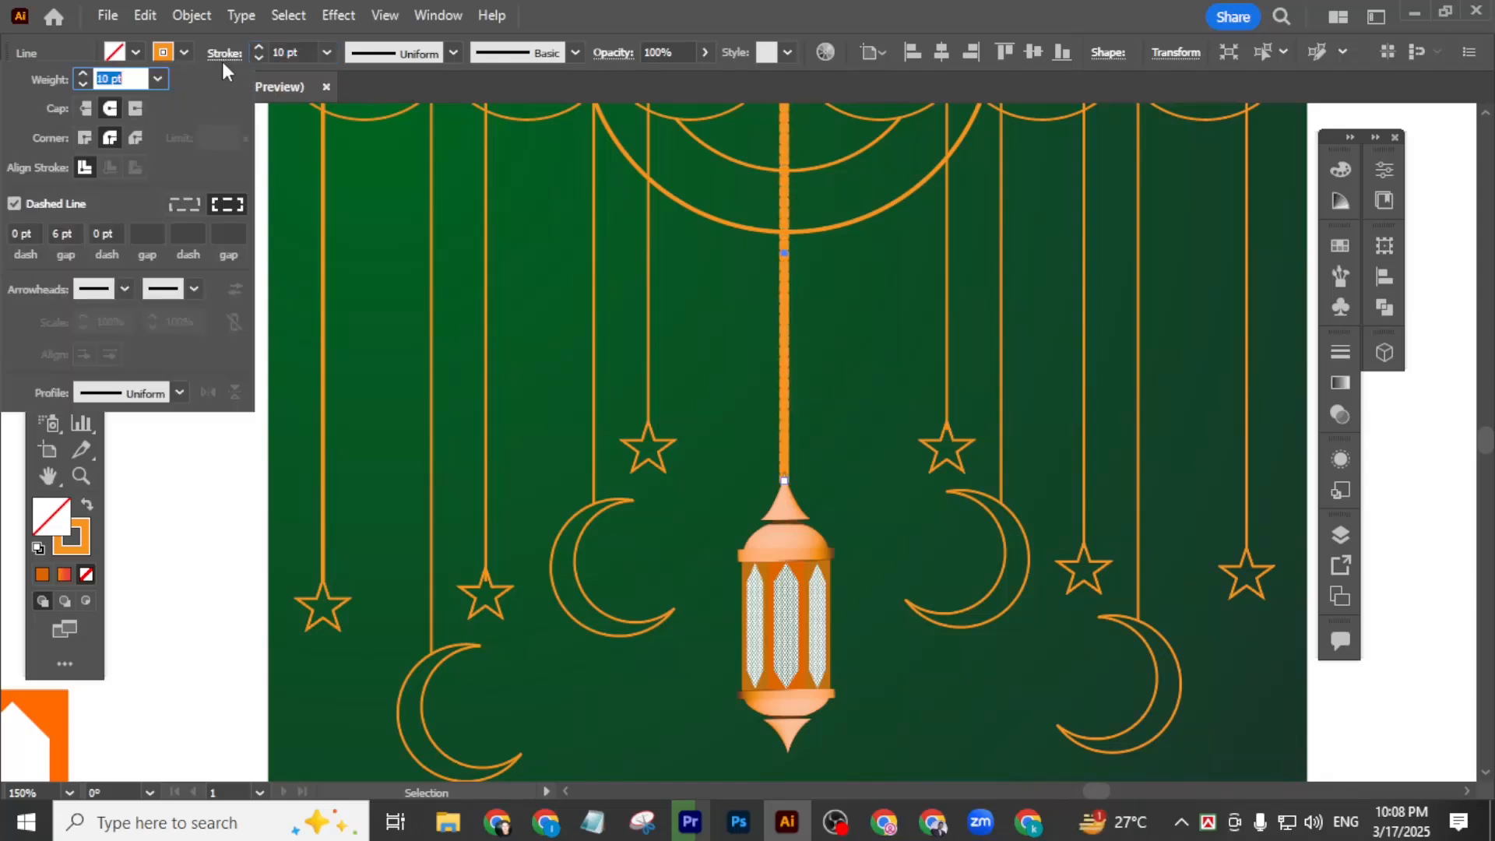
left_click(66, 232)
type("20")
key("Return")
key("Up")
- Keep the cord's first dash at 0 pt and reduce its first gap to 15 pt
left_click(29, 233)
type("4")
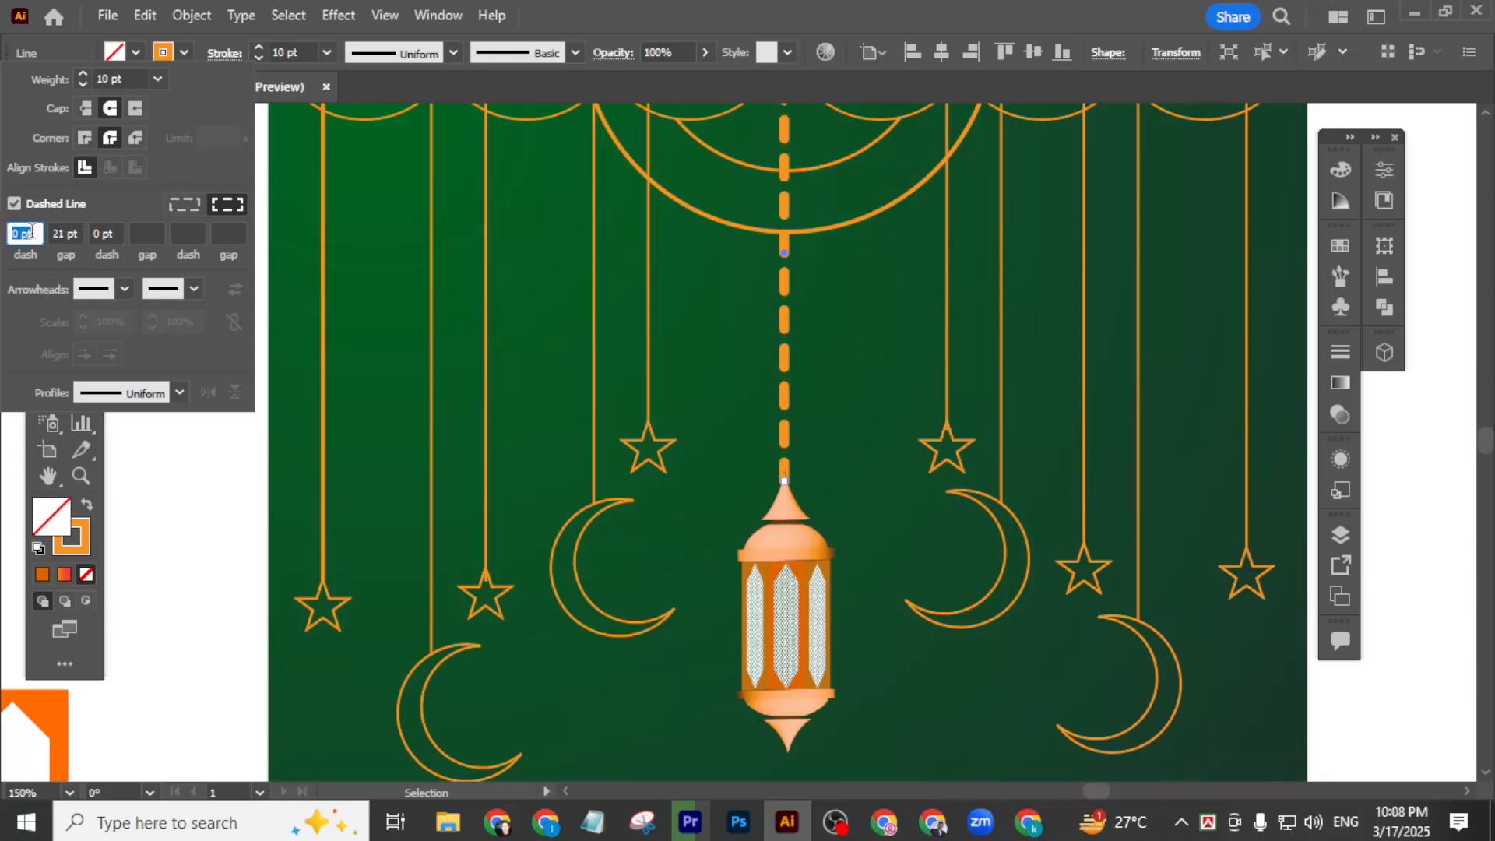
key("Return")
key("Down")
key("Down")
key("Tab")
key("Down")
key("Down")
key("Down")
key("Down")
key("Down")
key("Down")
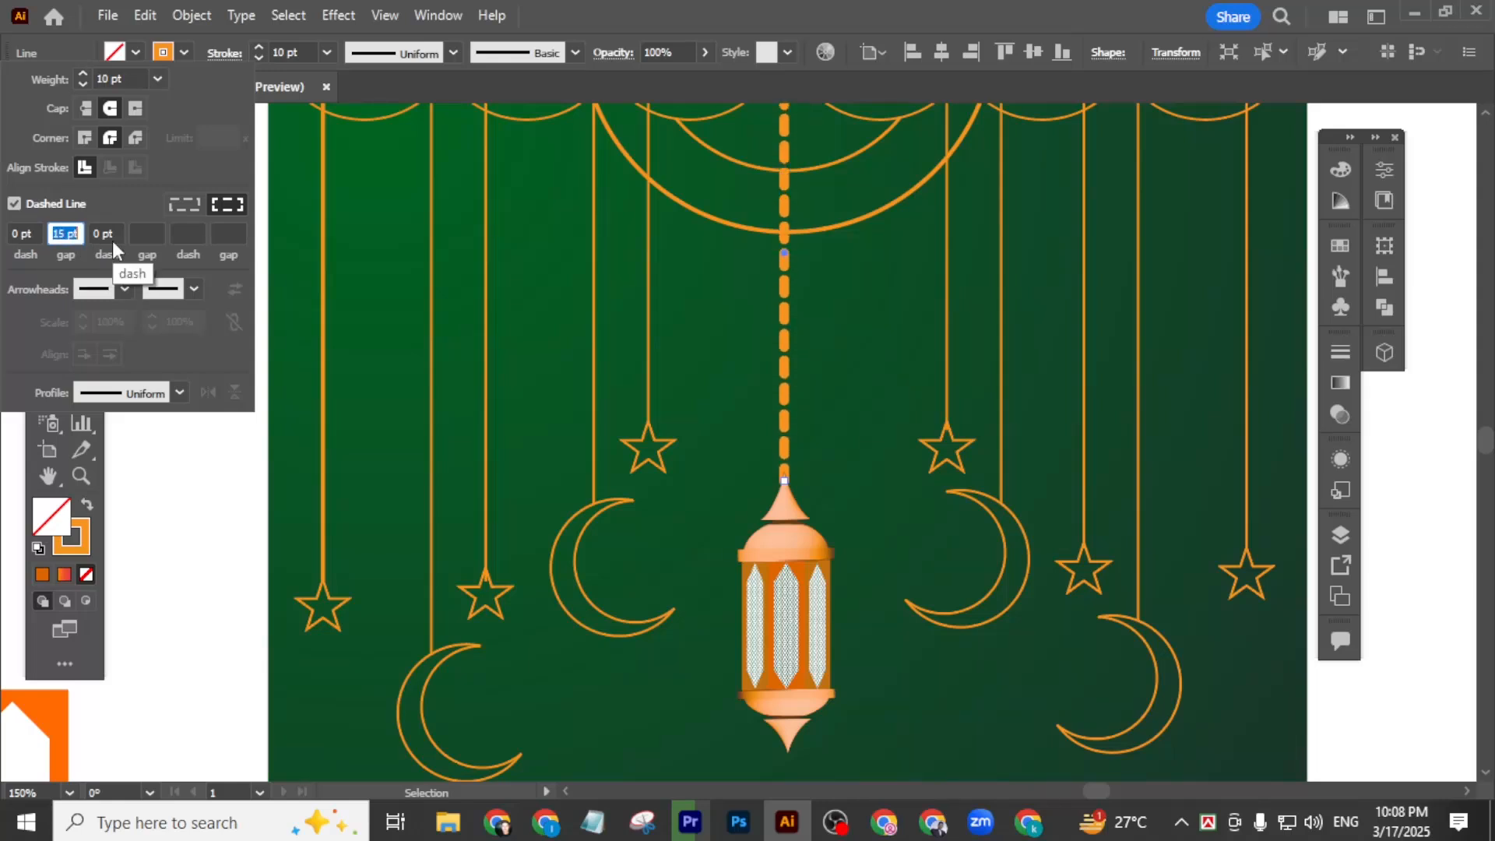
- Set the cord's second gap to 1 pt
left_click(135, 232)
key("Up")
key("Down")
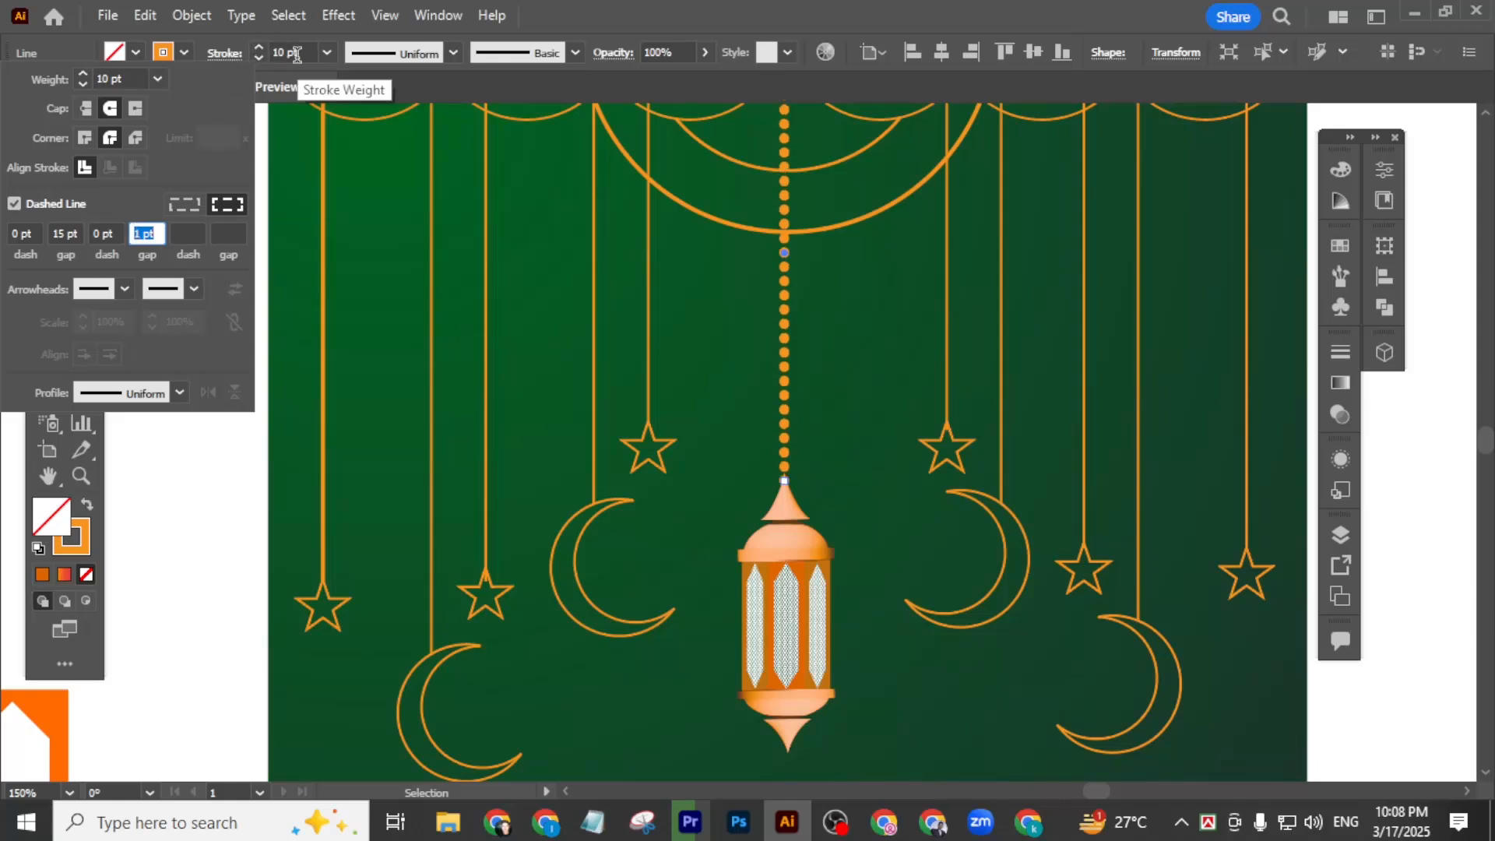
- Raise the stroke weight of the lantern's cord to 16 pt
left_click(117, 81)
key("Up")
key("Up")
key("Up")
key("Up")
key("Up")
key("Up")
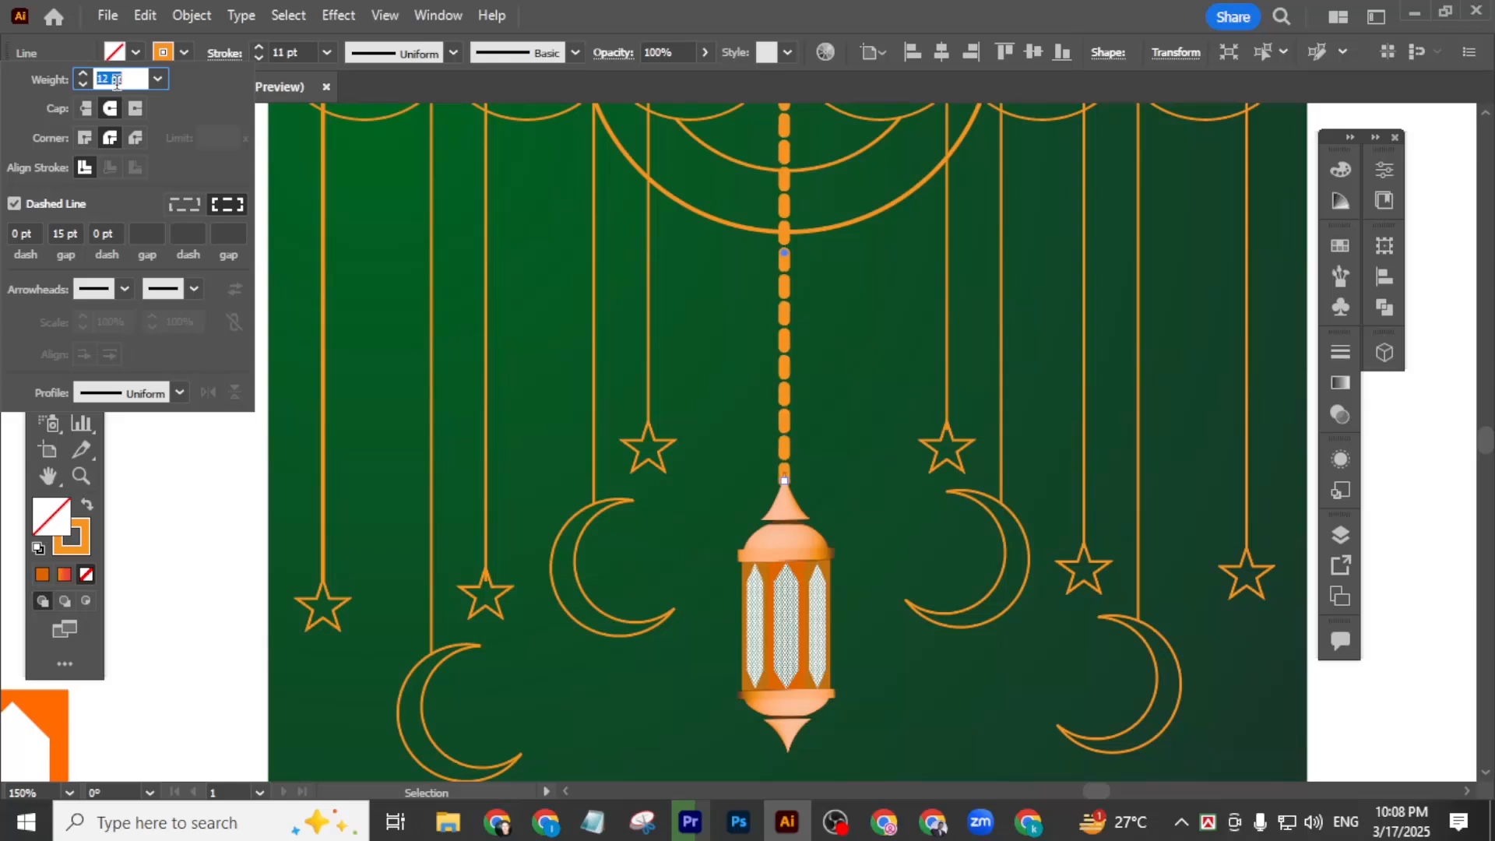
- Widen the first gap in the cord's dash pattern to 19 pt
left_click(68, 234)
key("Up")
key("Up")
key("Up")
key("Up")
- Try a second gap of 0 pt in the cord's dash pattern, and undo it
left_click(155, 232)
type("0")
key("Return")
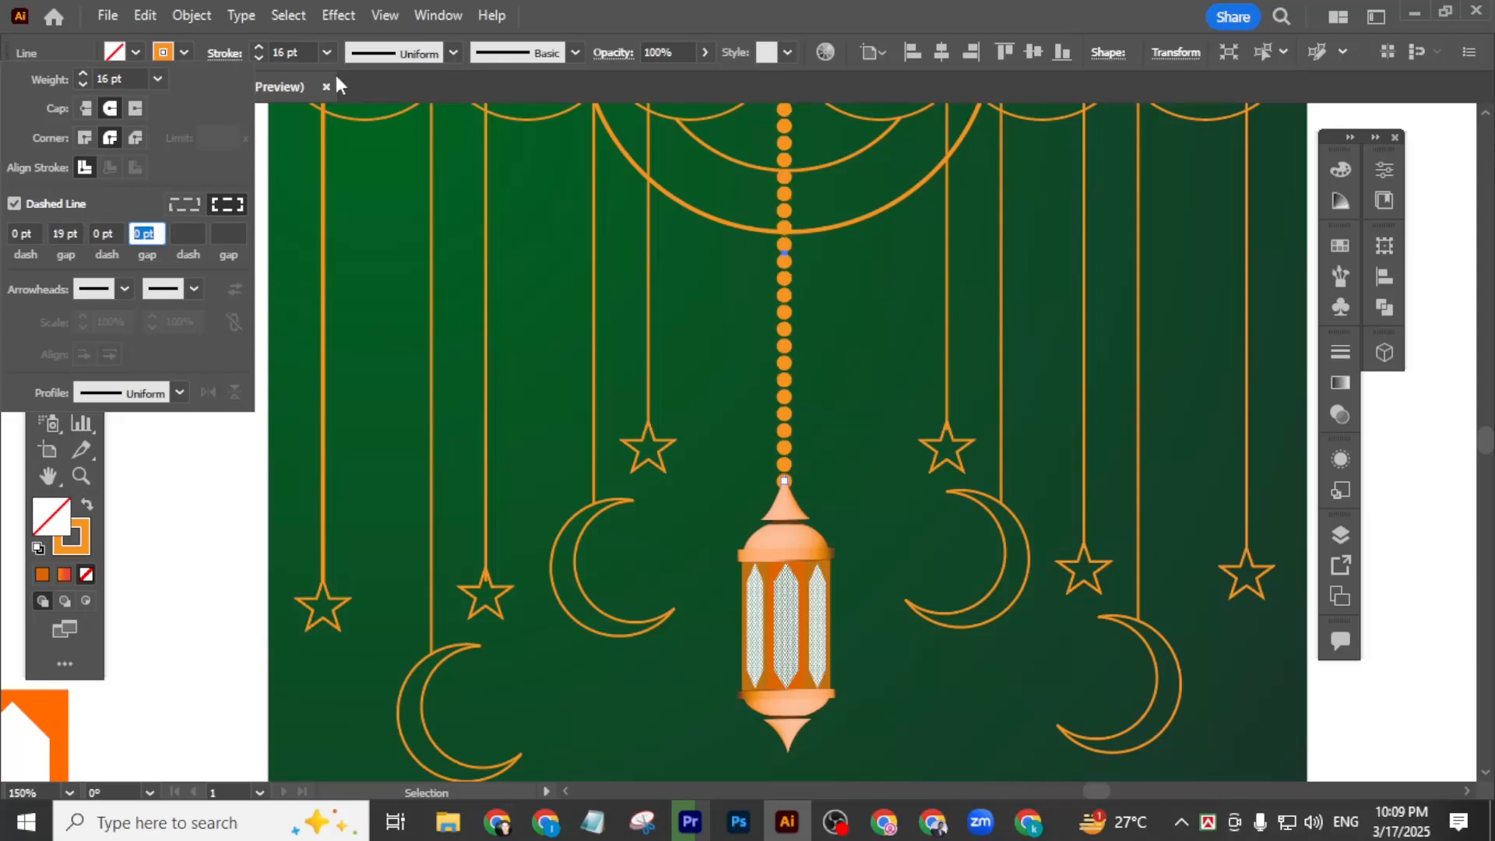
key("ctrl+z")
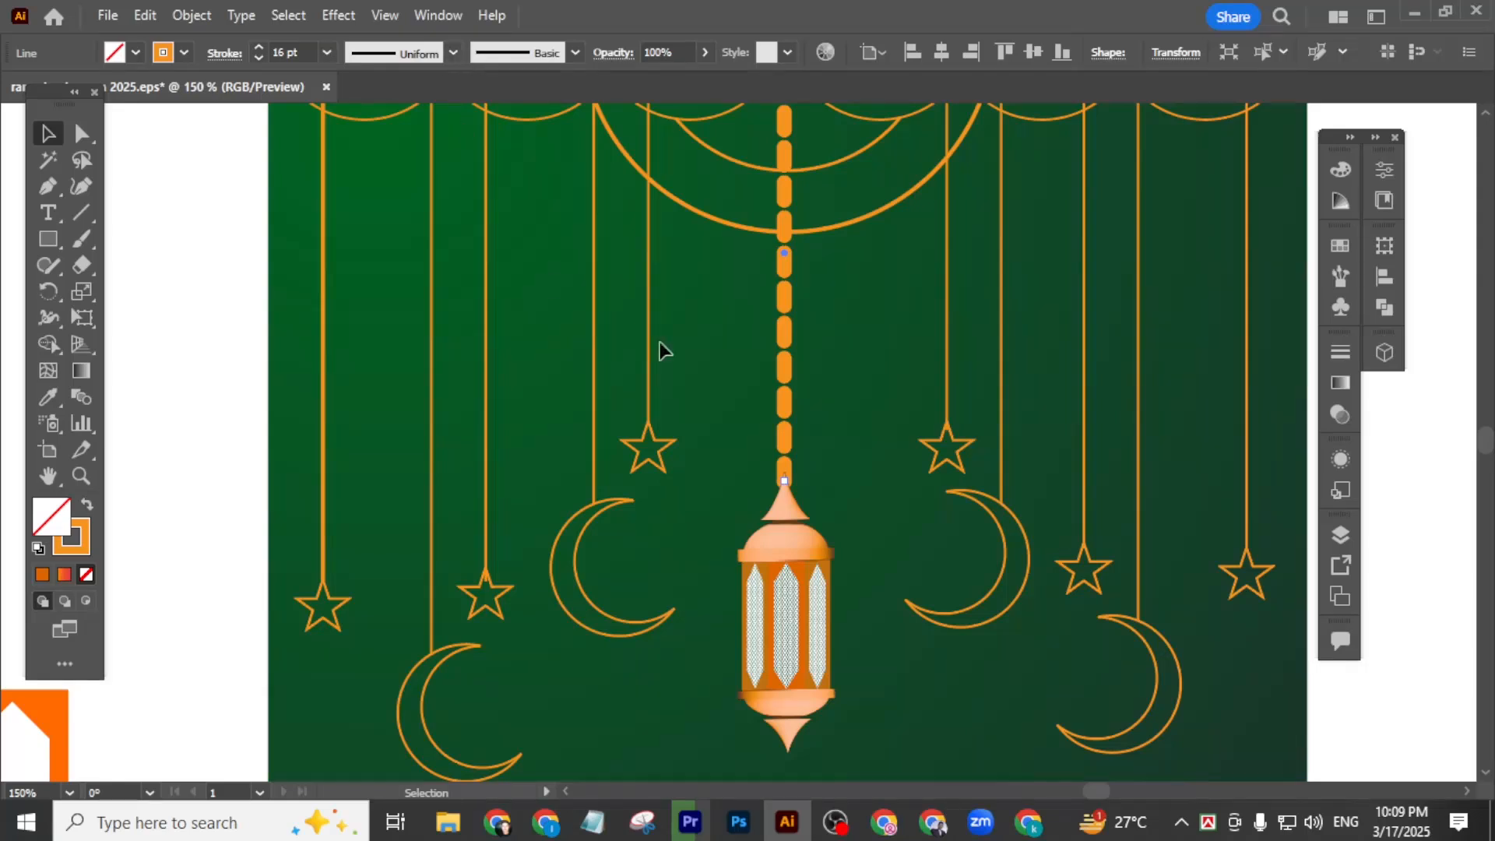
- Reduce the stroke weight of the lantern's dashed cord to 8 pt
left_click(1361, 708)
key("ctrl+minus")
key("ctrl+minus")
key("ctrl+minus")
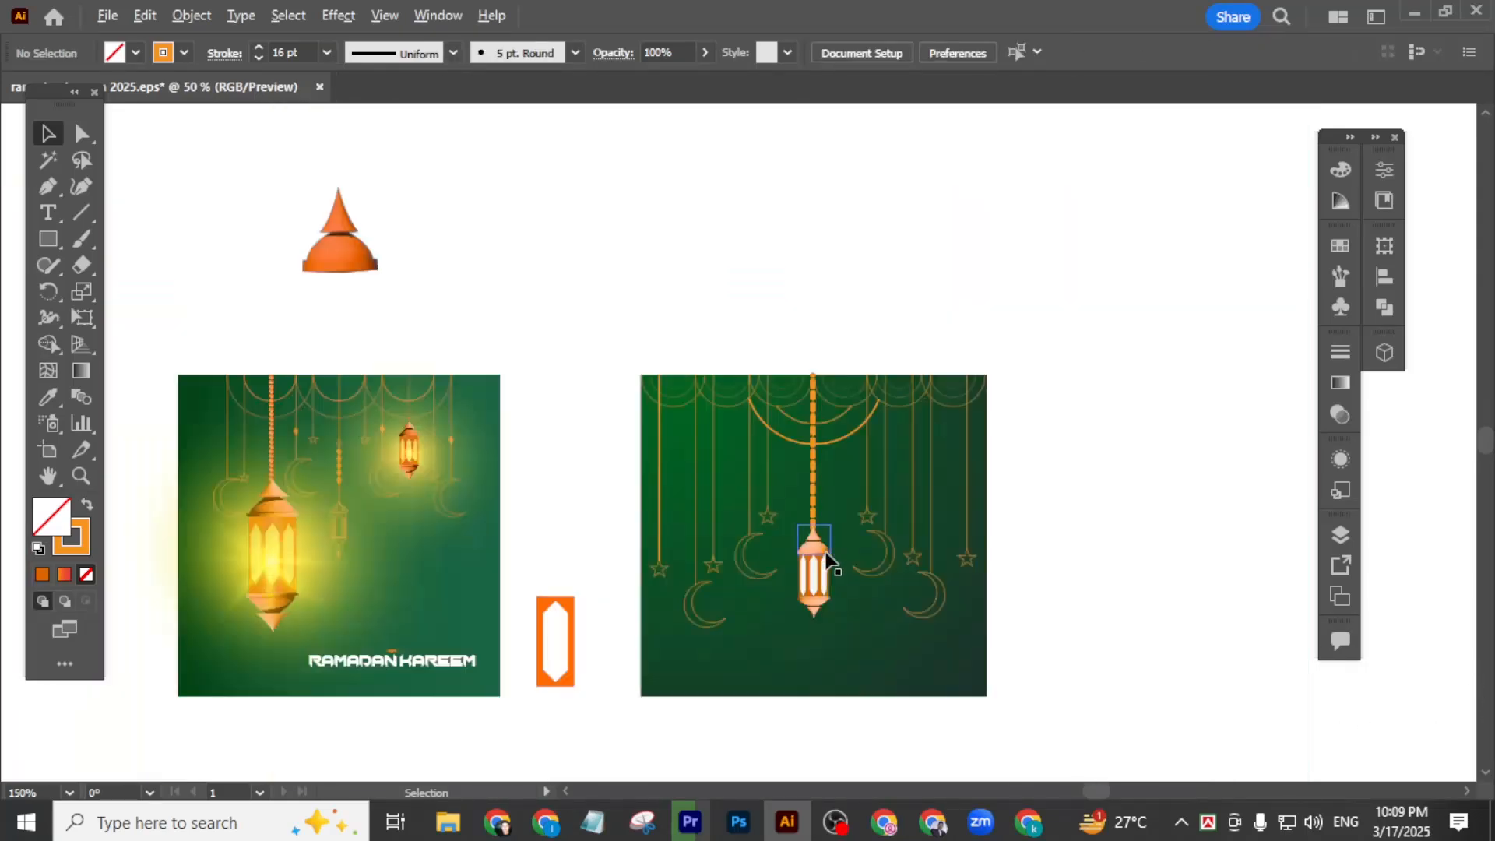
scroll(819, 578, "up", 2, "alt")
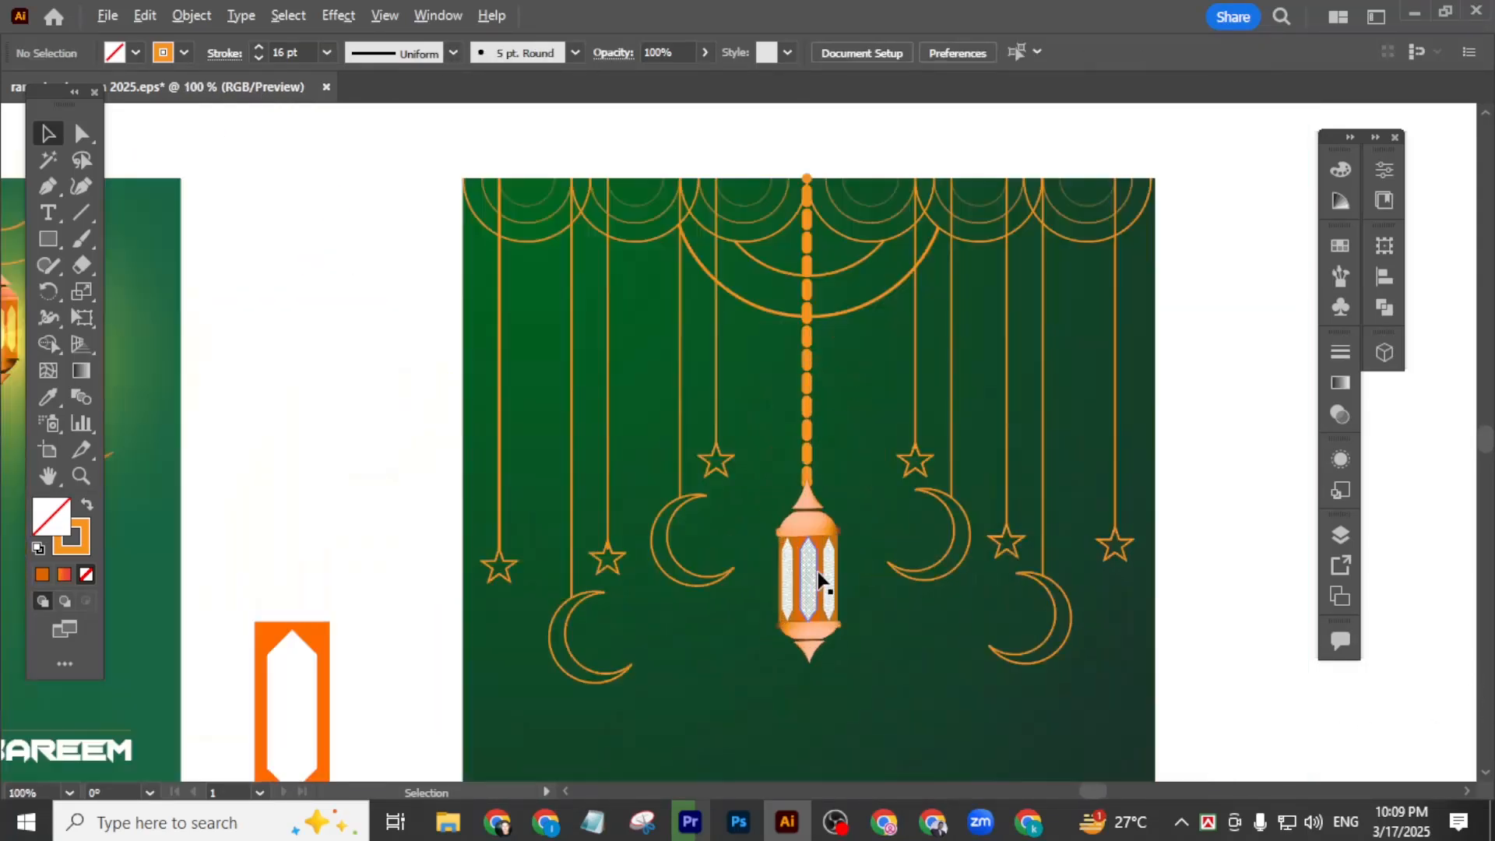
left_click(813, 390)
left_click(294, 53)
type("12")
key("Return")
type("8")
key("Return")
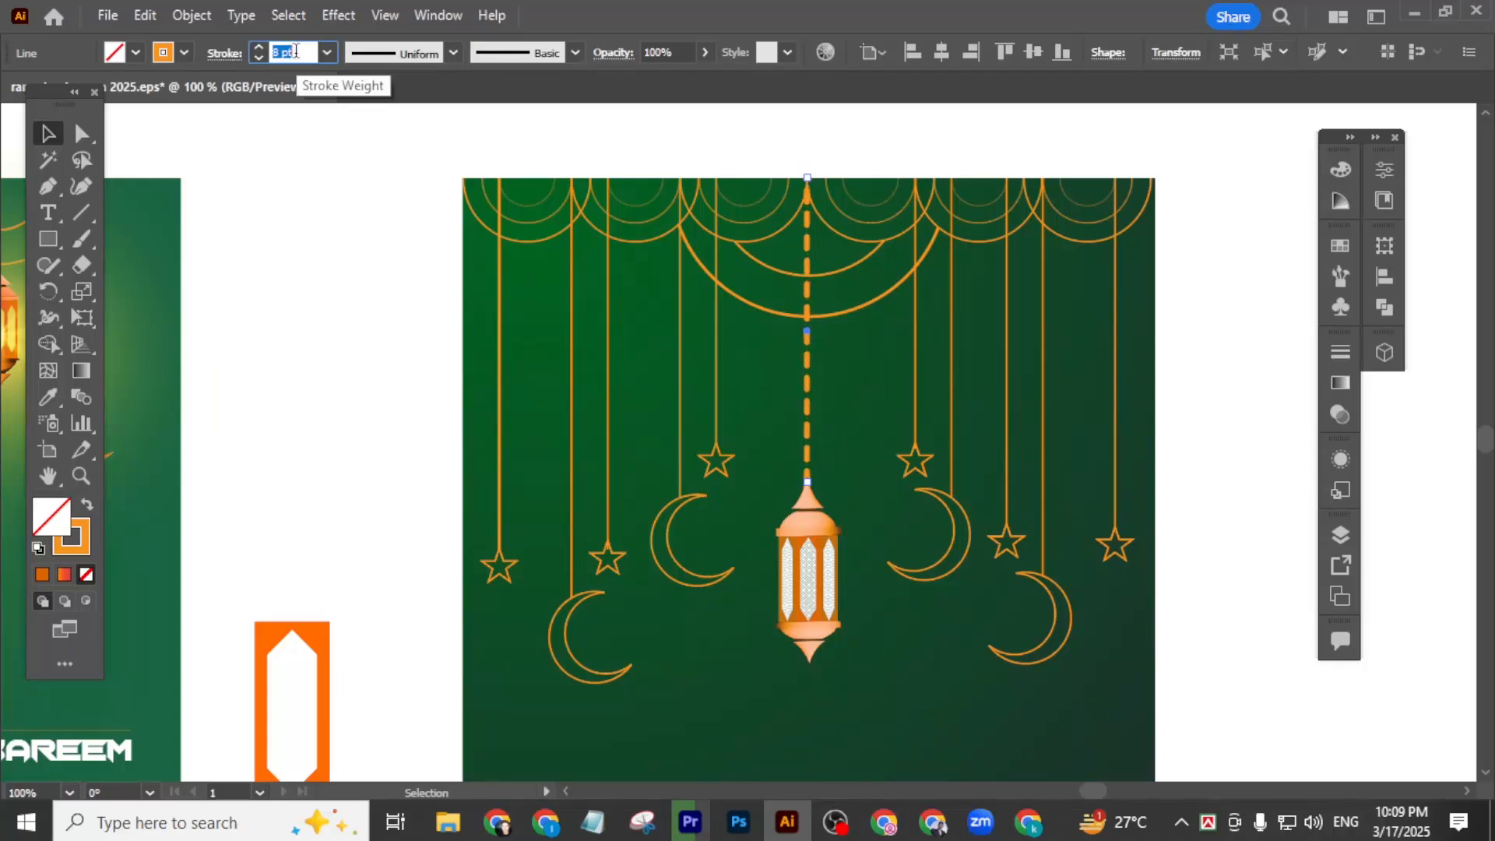
left_click(1186, 551)
scroll(970, 534, "down", 3, "alt")
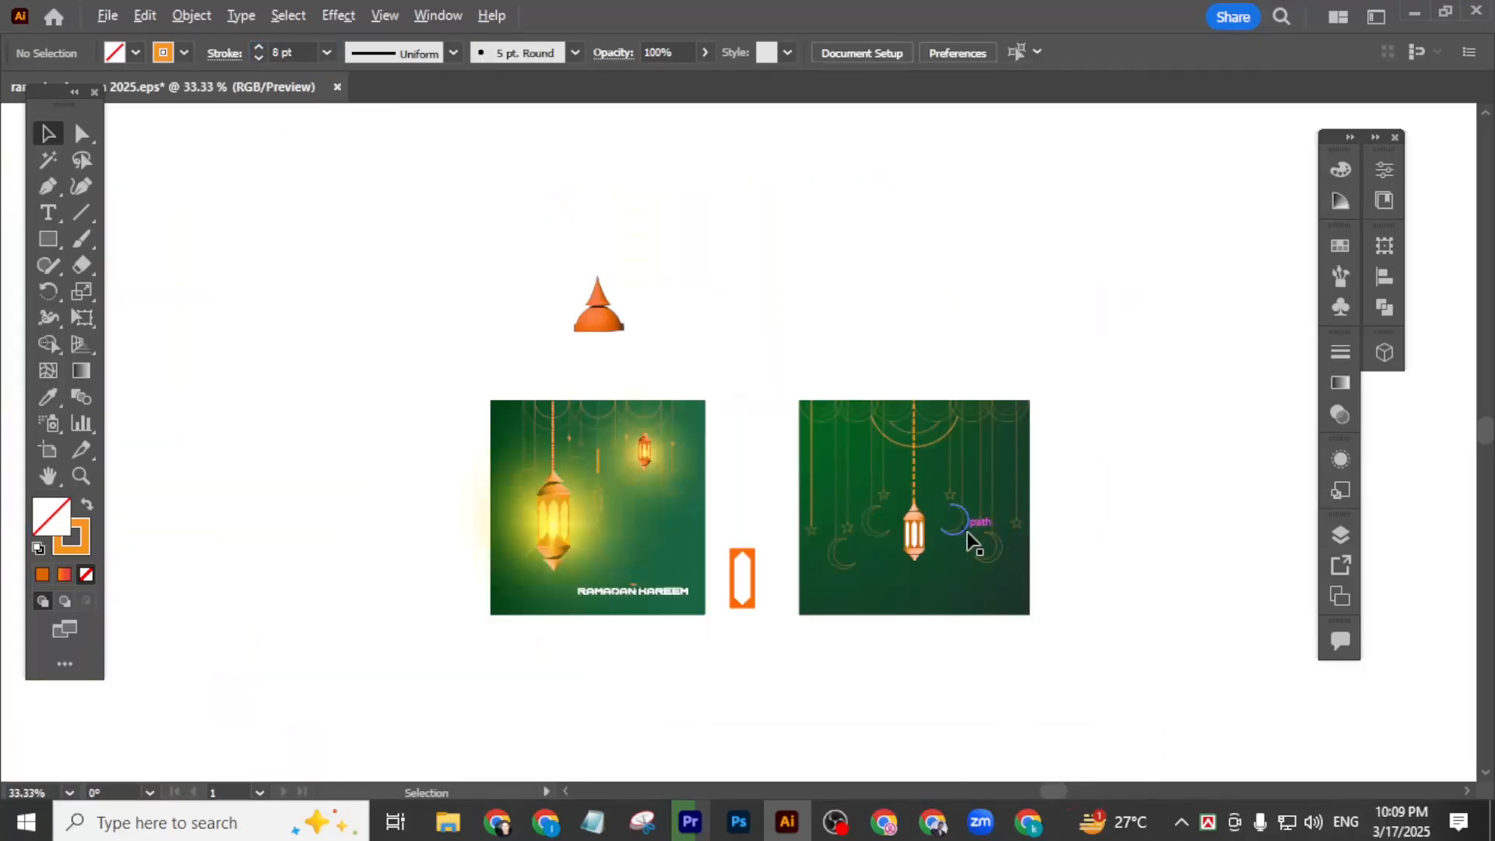
- Try to recolour the dashed cord by sampling the lantern's peach cap with the Eyedropper, and undo the sampling
scroll(951, 527, "up", 2, "alt")
scroll(951, 526, "up", 1, "alt")
scroll(900, 487, "up", 1, "alt")
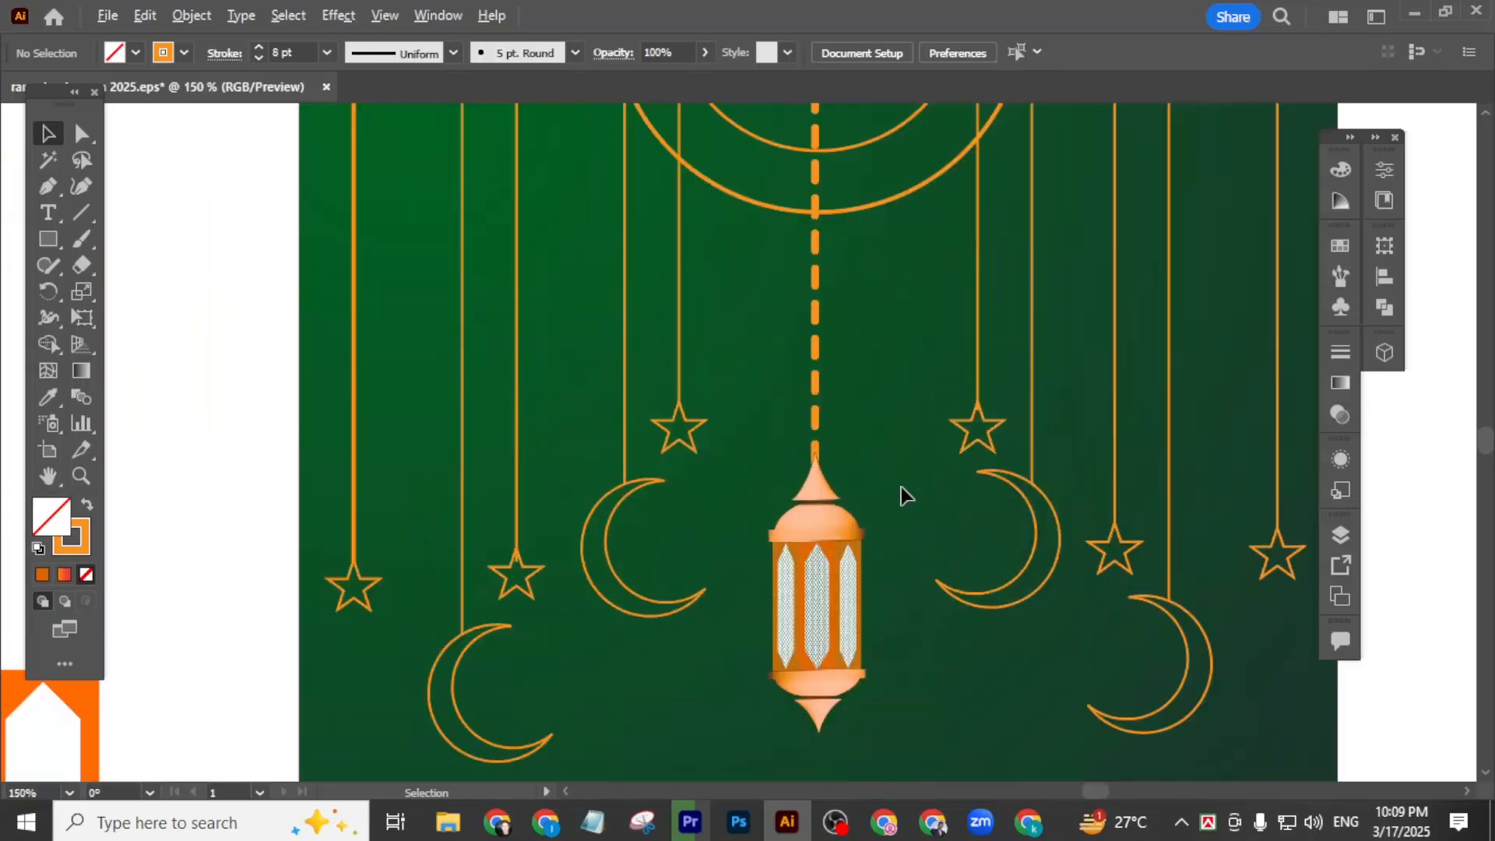
scroll(841, 487, "up", 3, "alt")
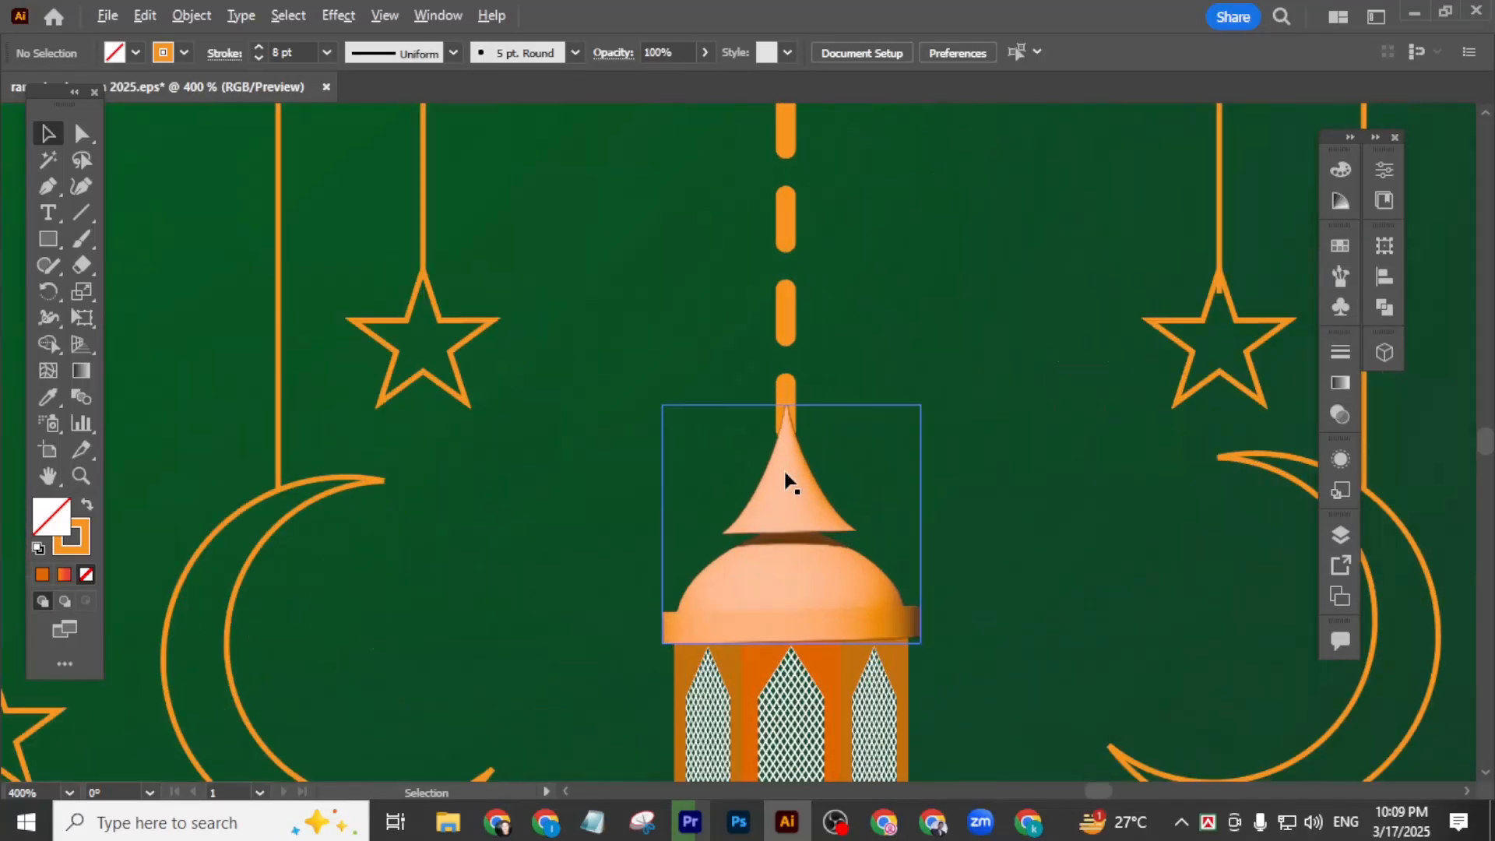
left_click(787, 323)
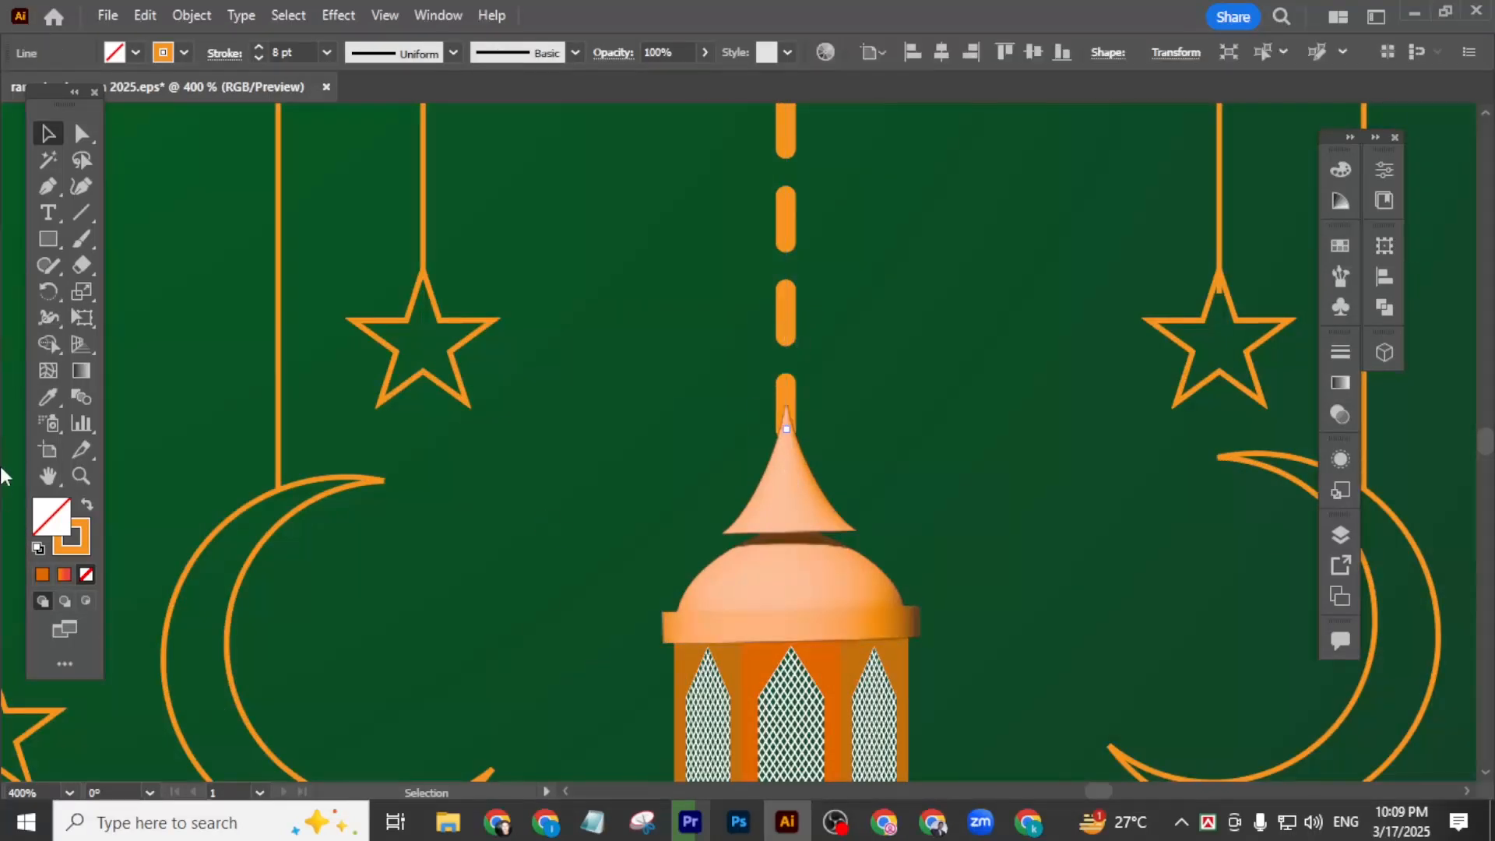
left_click(47, 397)
left_click(789, 428)
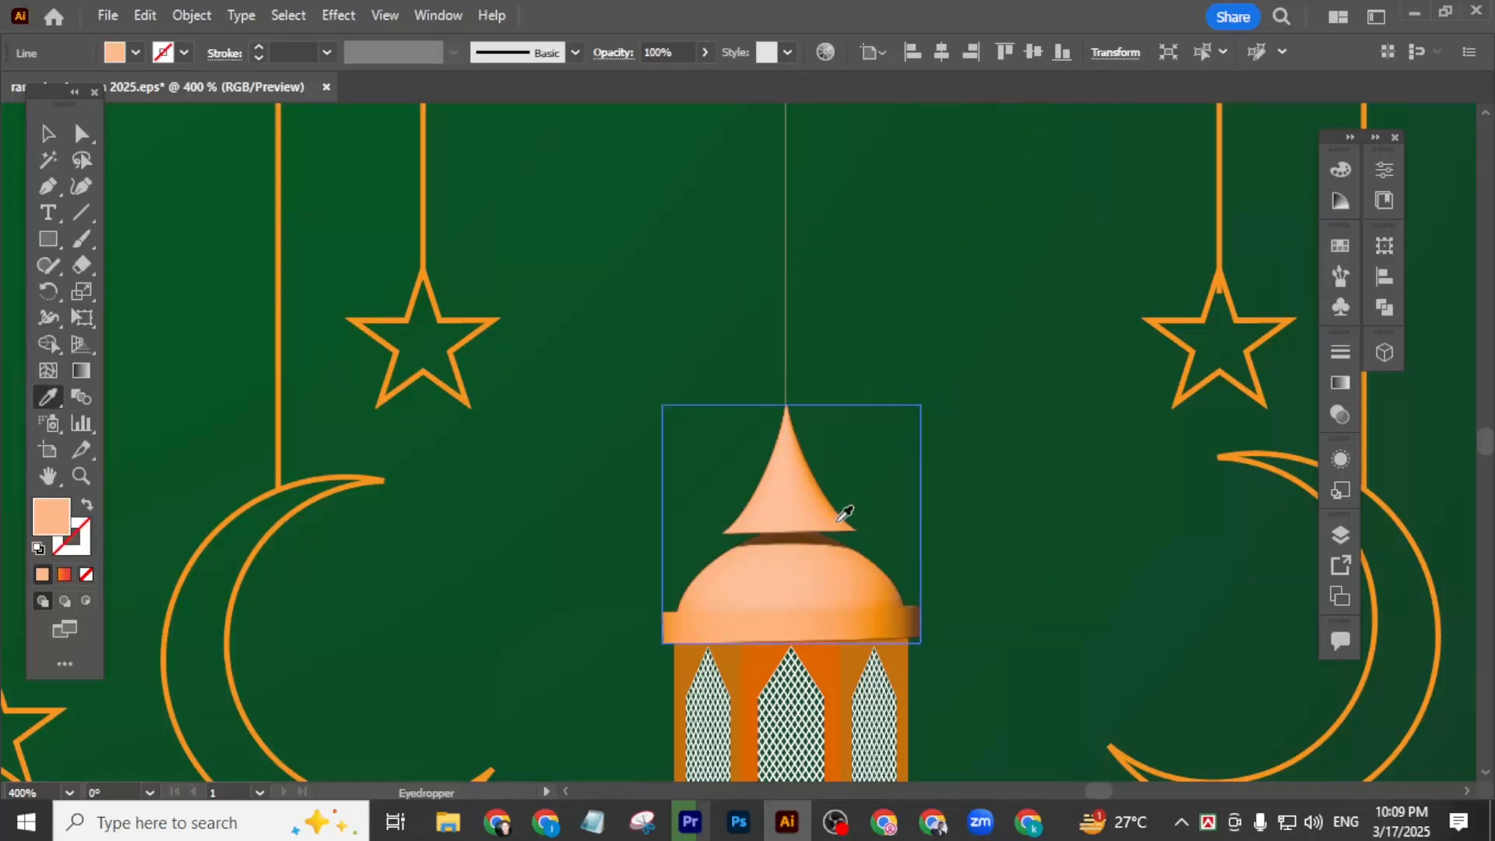
left_click(817, 470)
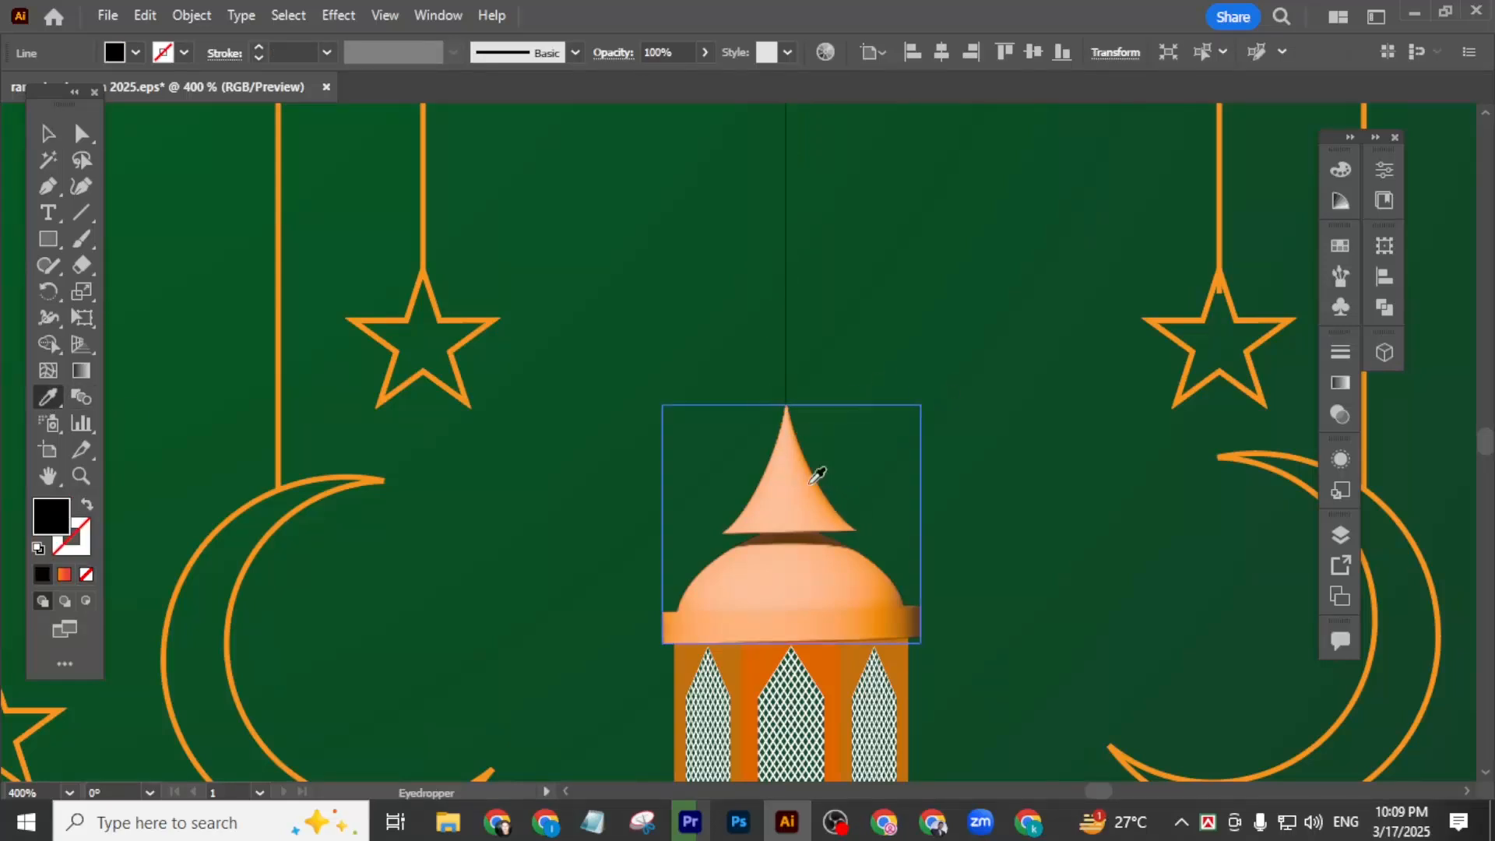
key("ctrl")
key("ctrl+z")
key("ctrl+z")
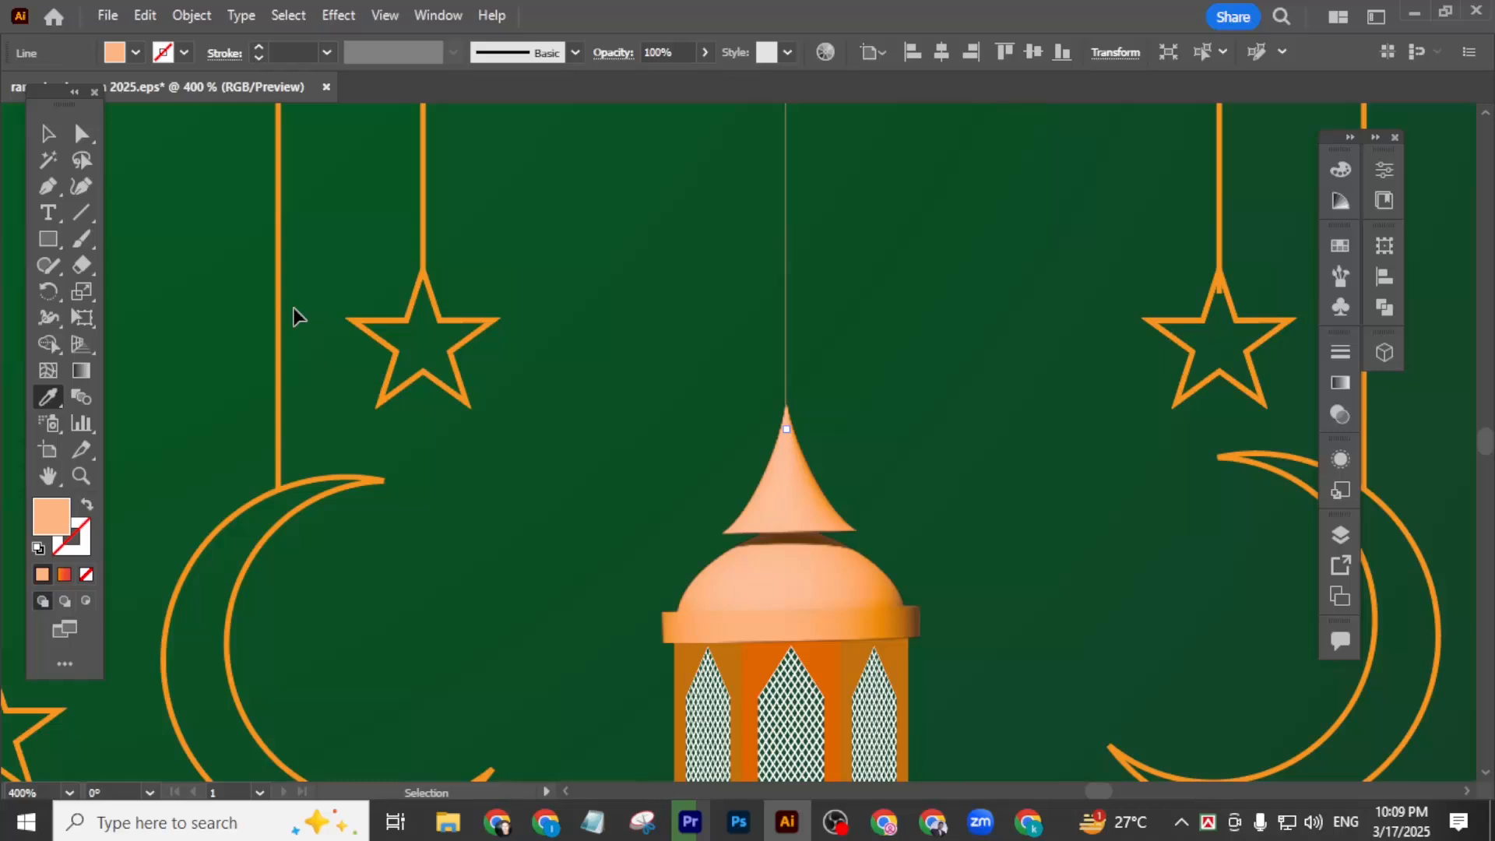
- Try moving the lantern slightly higher over the end of the cord, and undo the move
left_click(48, 133)
left_click_drag(801, 522, 800, 454)
left_click(991, 518)
scroll(850, 540, "down", 5)
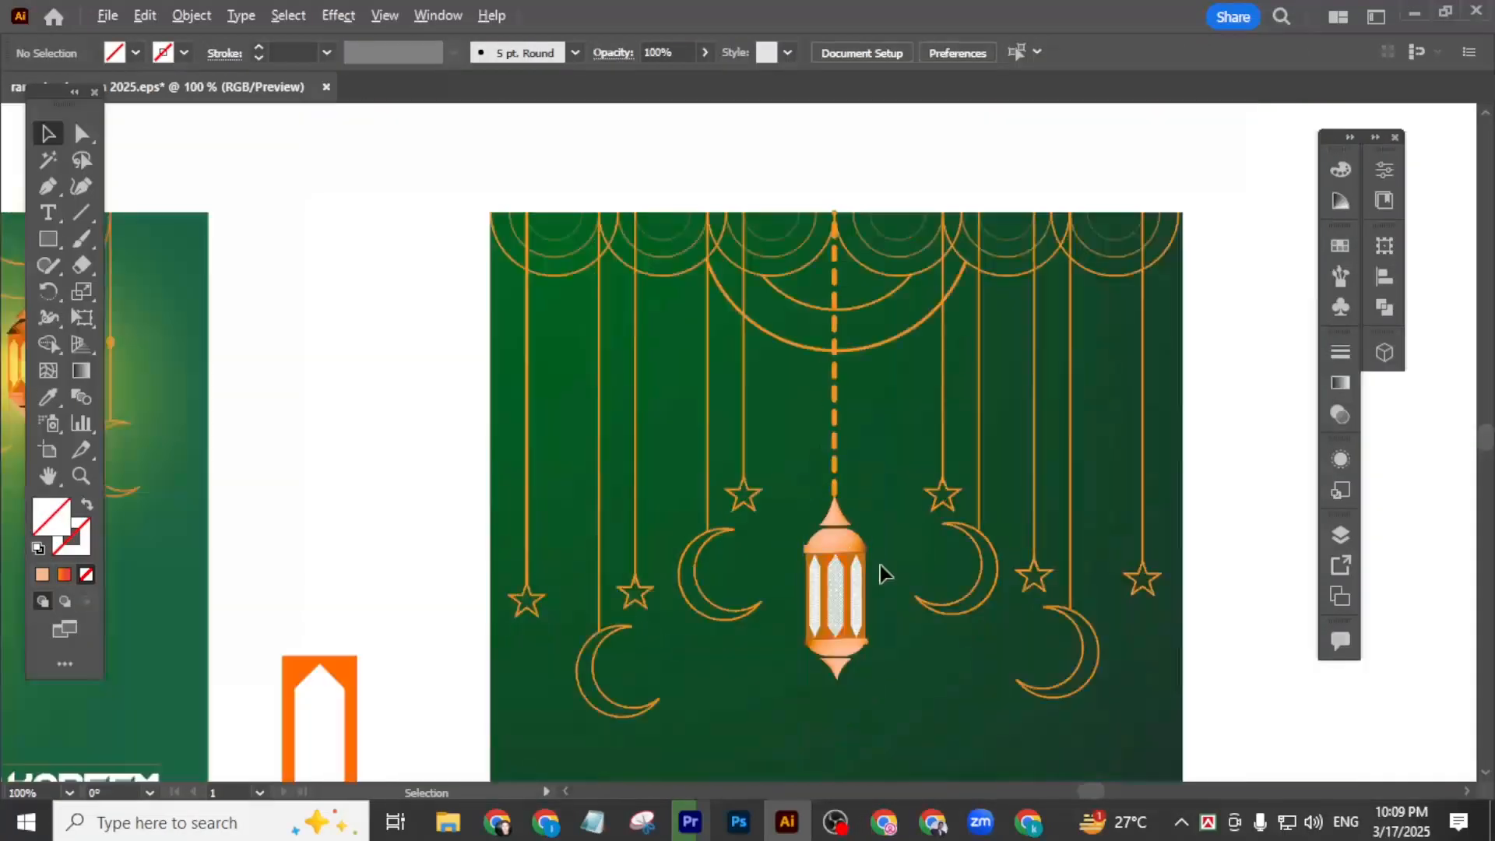
scroll(880, 603, "up", 2)
key("ctrl+z")
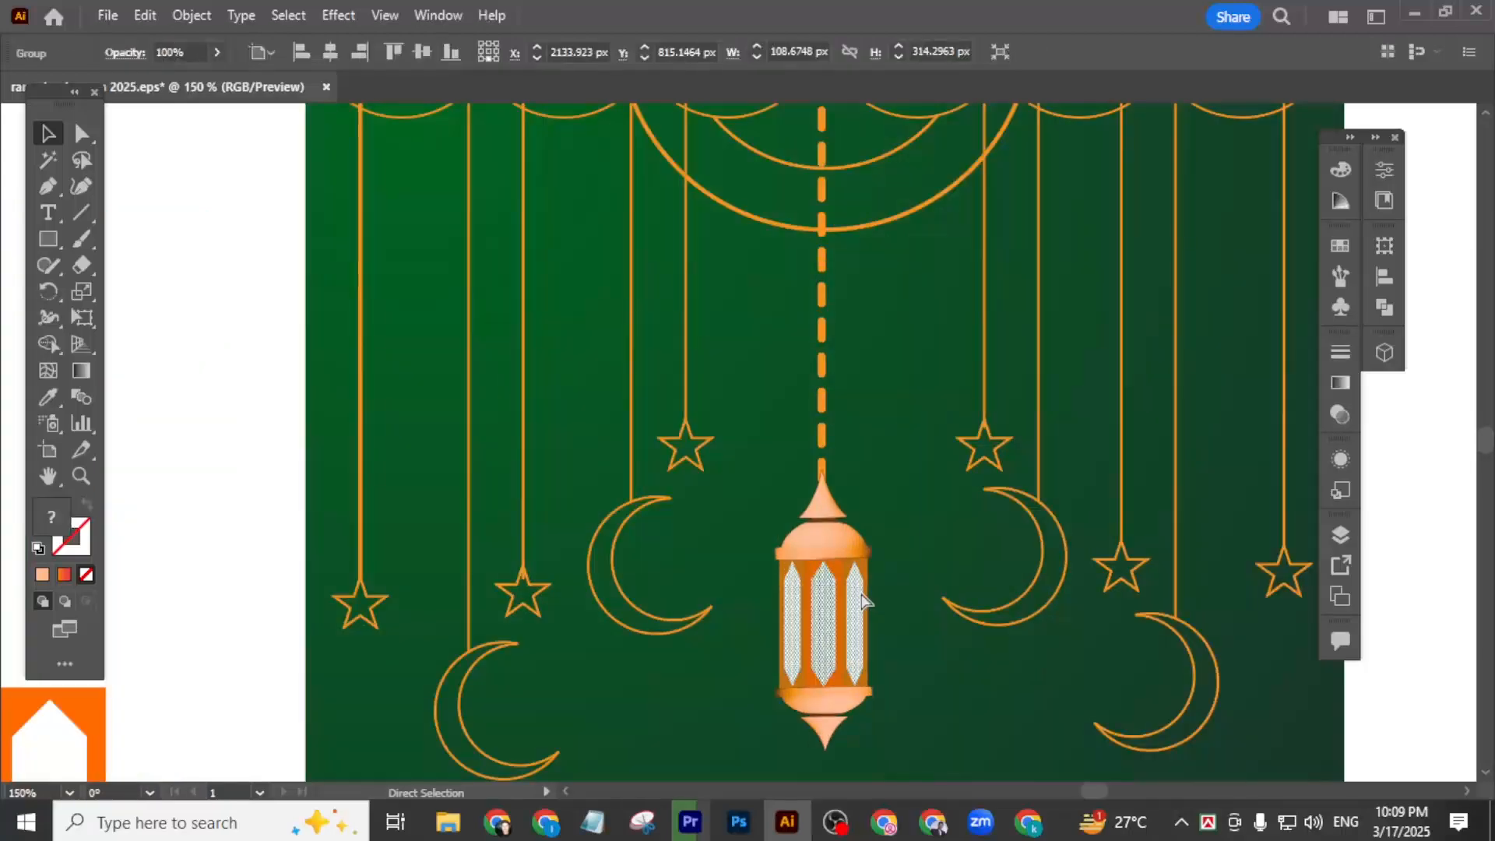
- Shorten the dashed cord by raising its lower end, keeping it vertical
scroll(861, 593, "down", 3)
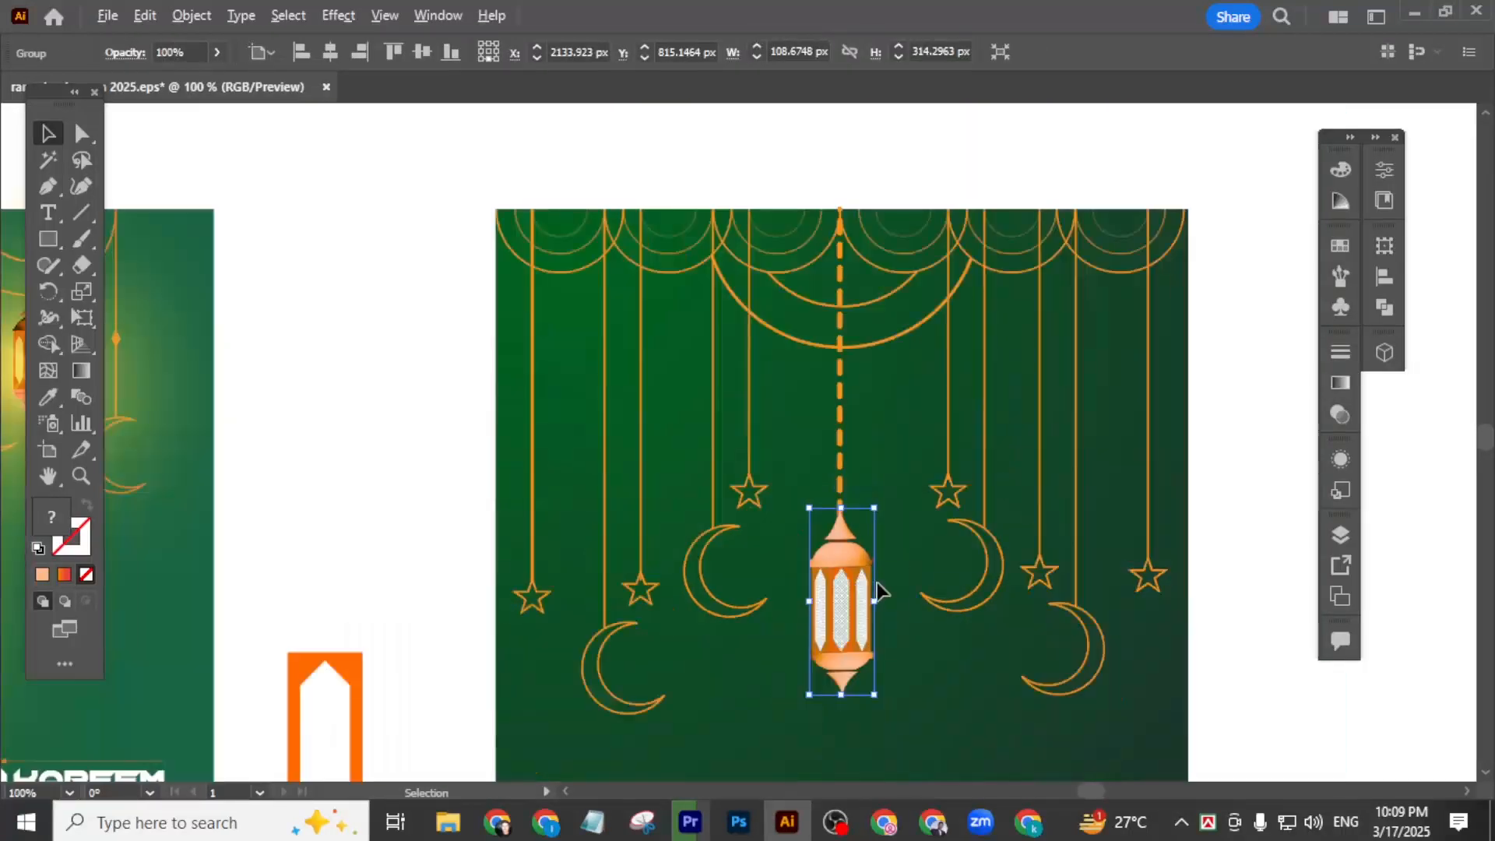
left_click(1196, 638)
scroll(1118, 464, "down", 2)
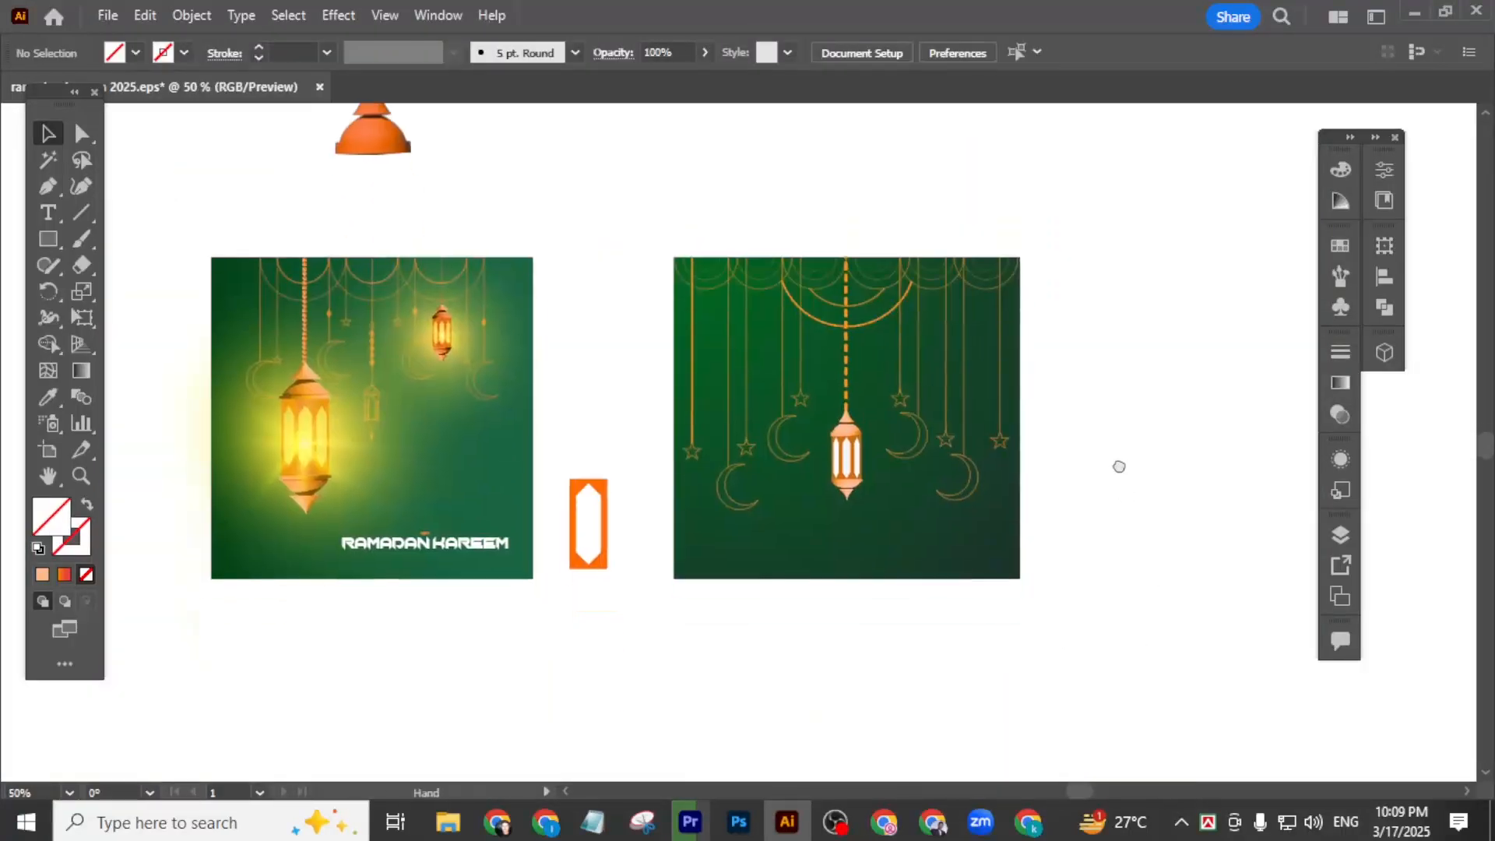
scroll(866, 468, "up", 2)
left_click_drag(944, 516, 846, 573)
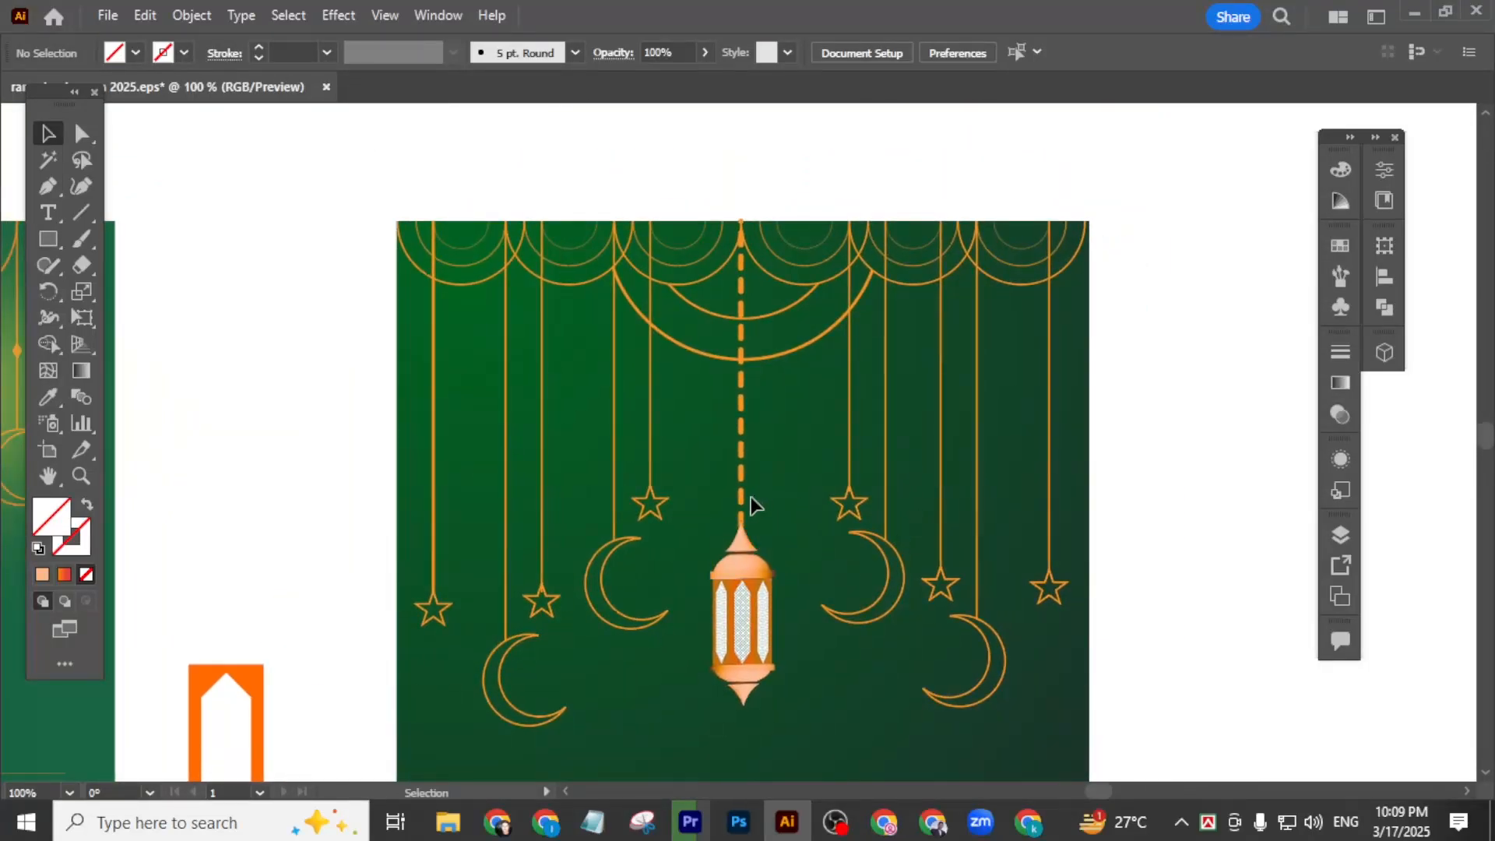
left_click(742, 515)
left_click_drag(740, 524, 740, 446)
- Move the lantern up to the end of the shortened cord and enlarge it to about 146 by 422 px
left_click_drag(759, 567, 752, 507)
left_click_drag(742, 624, 767, 691)
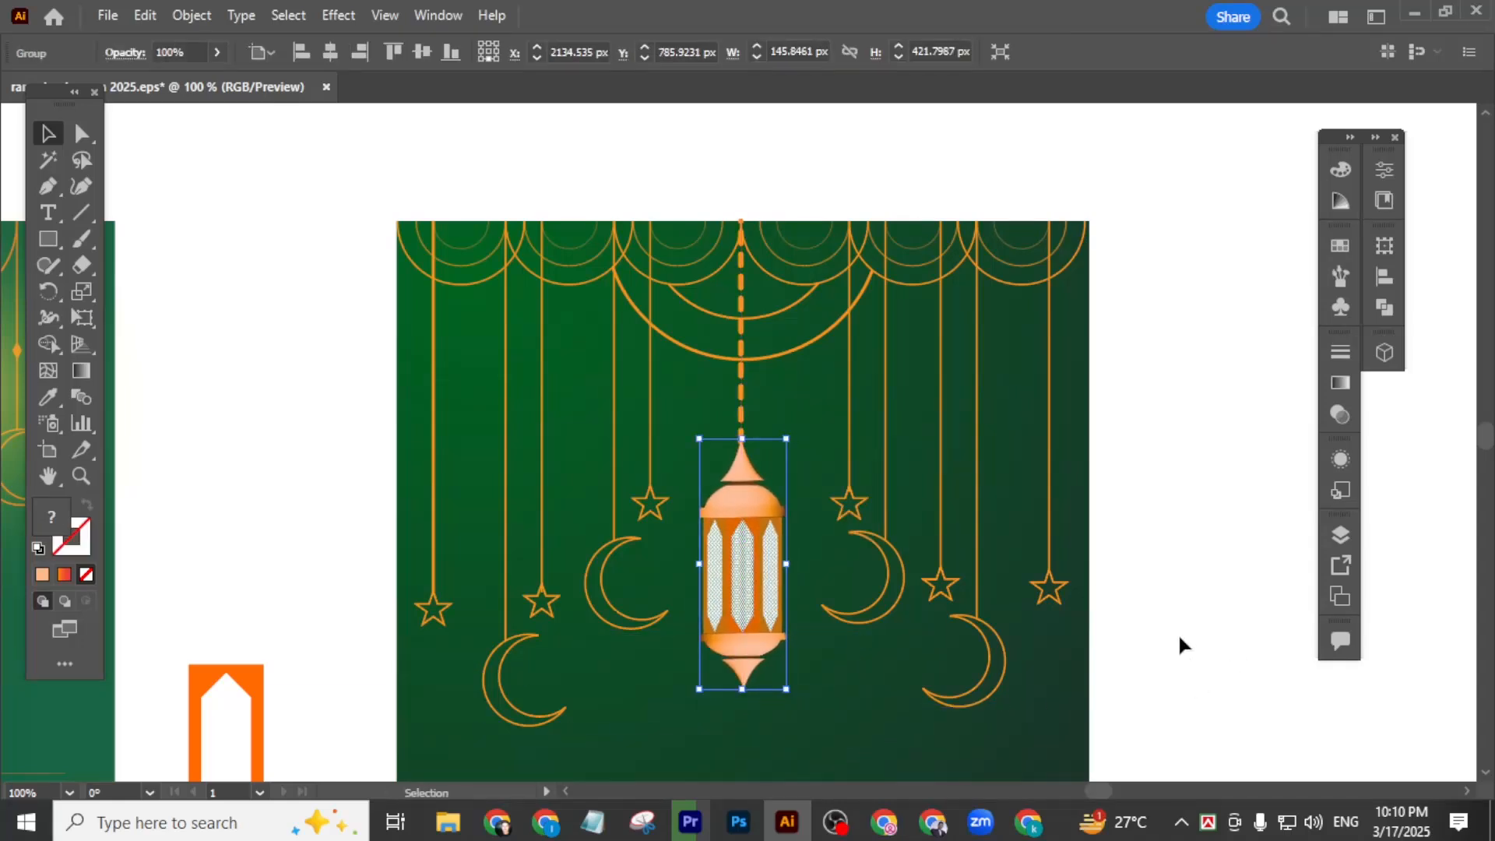
left_click(1179, 632)
- Compare the poster's enlarged lantern and dashed cord with the glowing lanterns of the Ramadan Kareem reference design
scroll(918, 594, "down", 3)
scroll(967, 635, "up", 1)
scroll(969, 637, "down", 1)
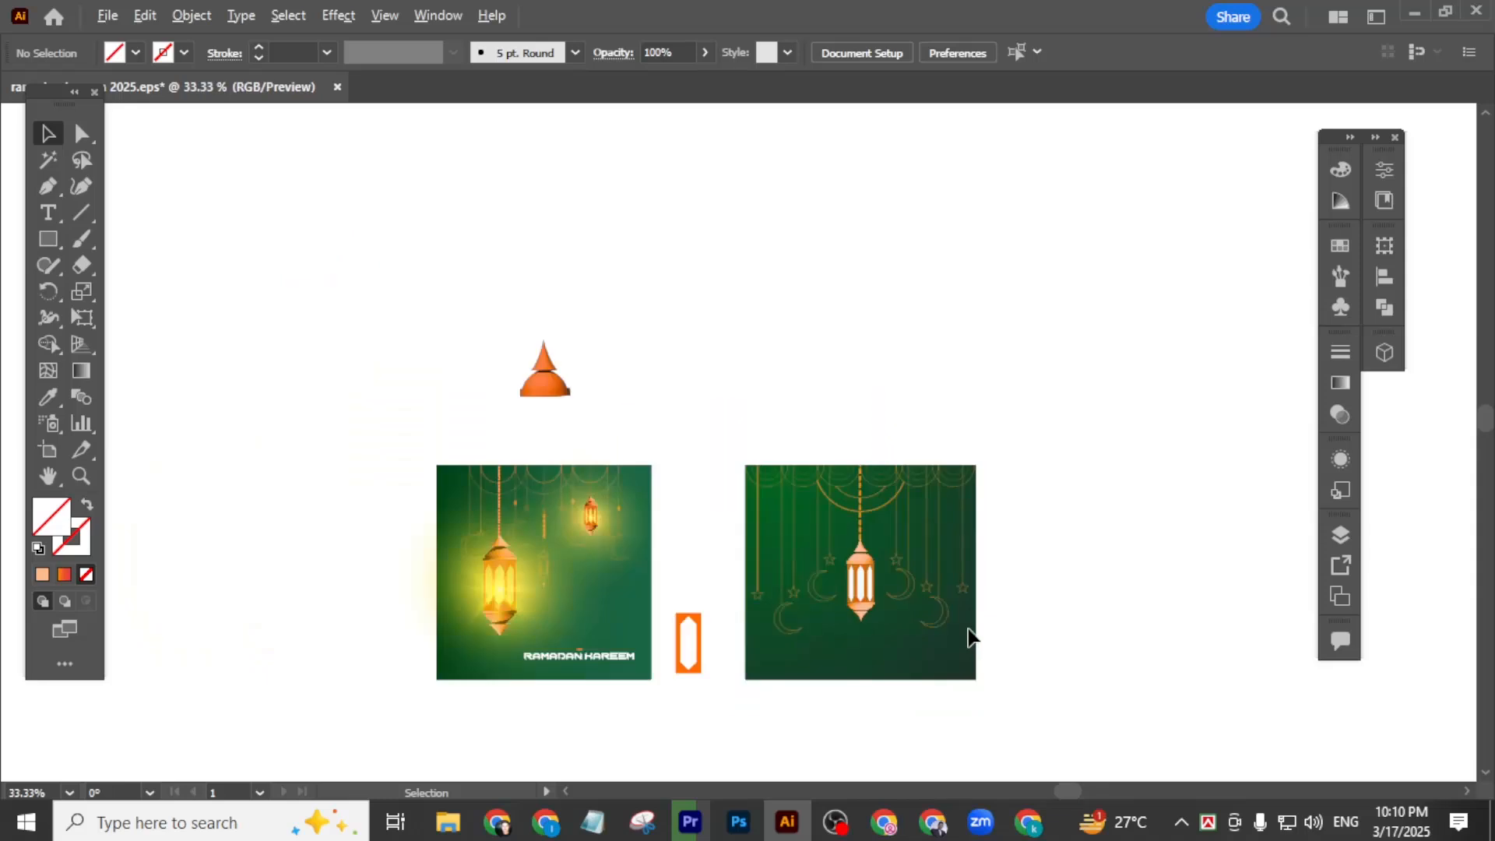
scroll(965, 621, "down", 1)
scroll(901, 584, "up", 2)
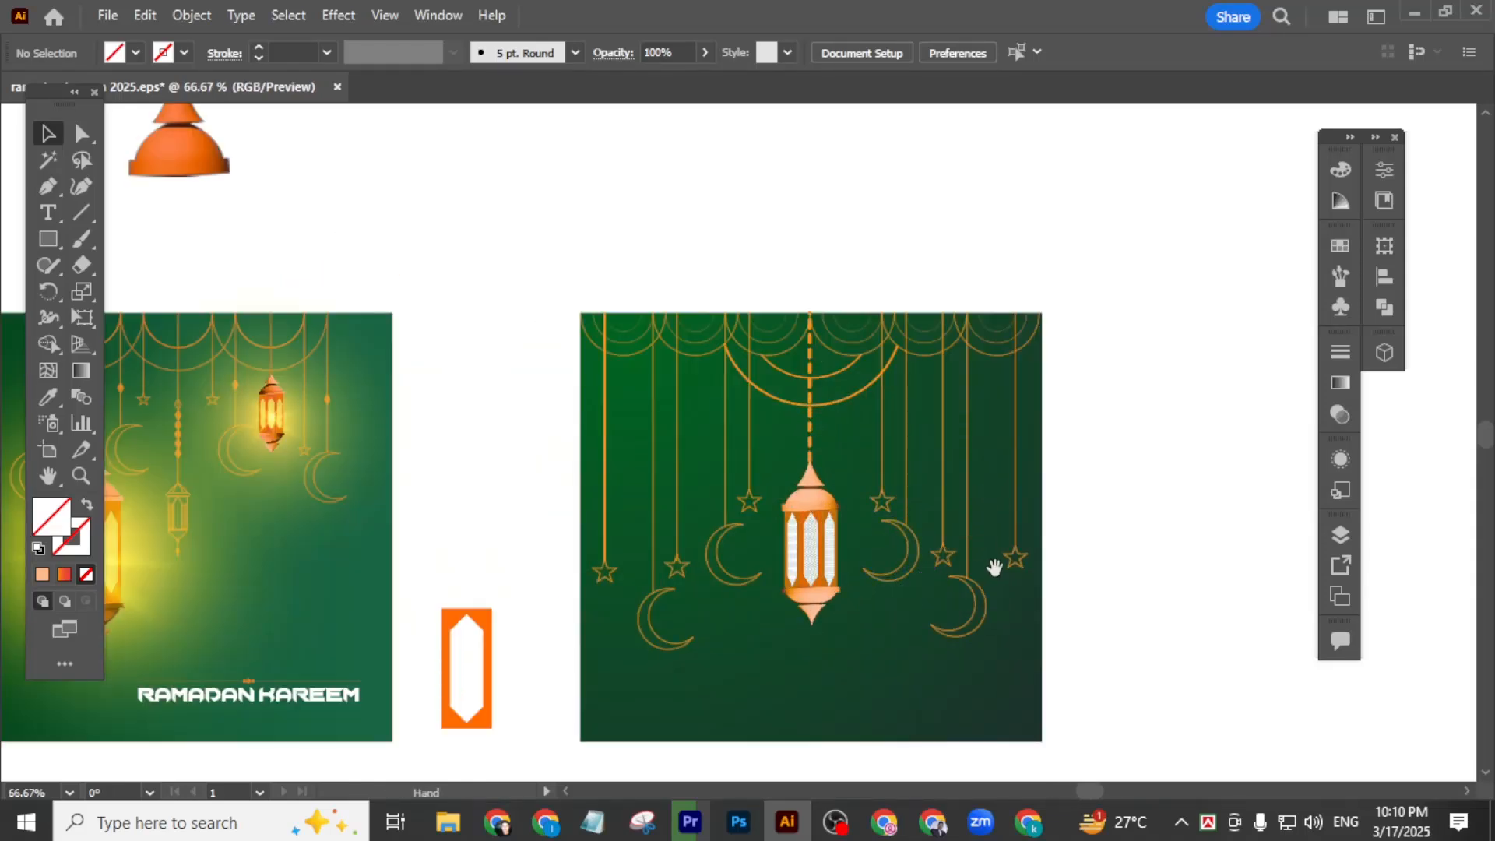
left_click_drag(994, 567, 980, 541)
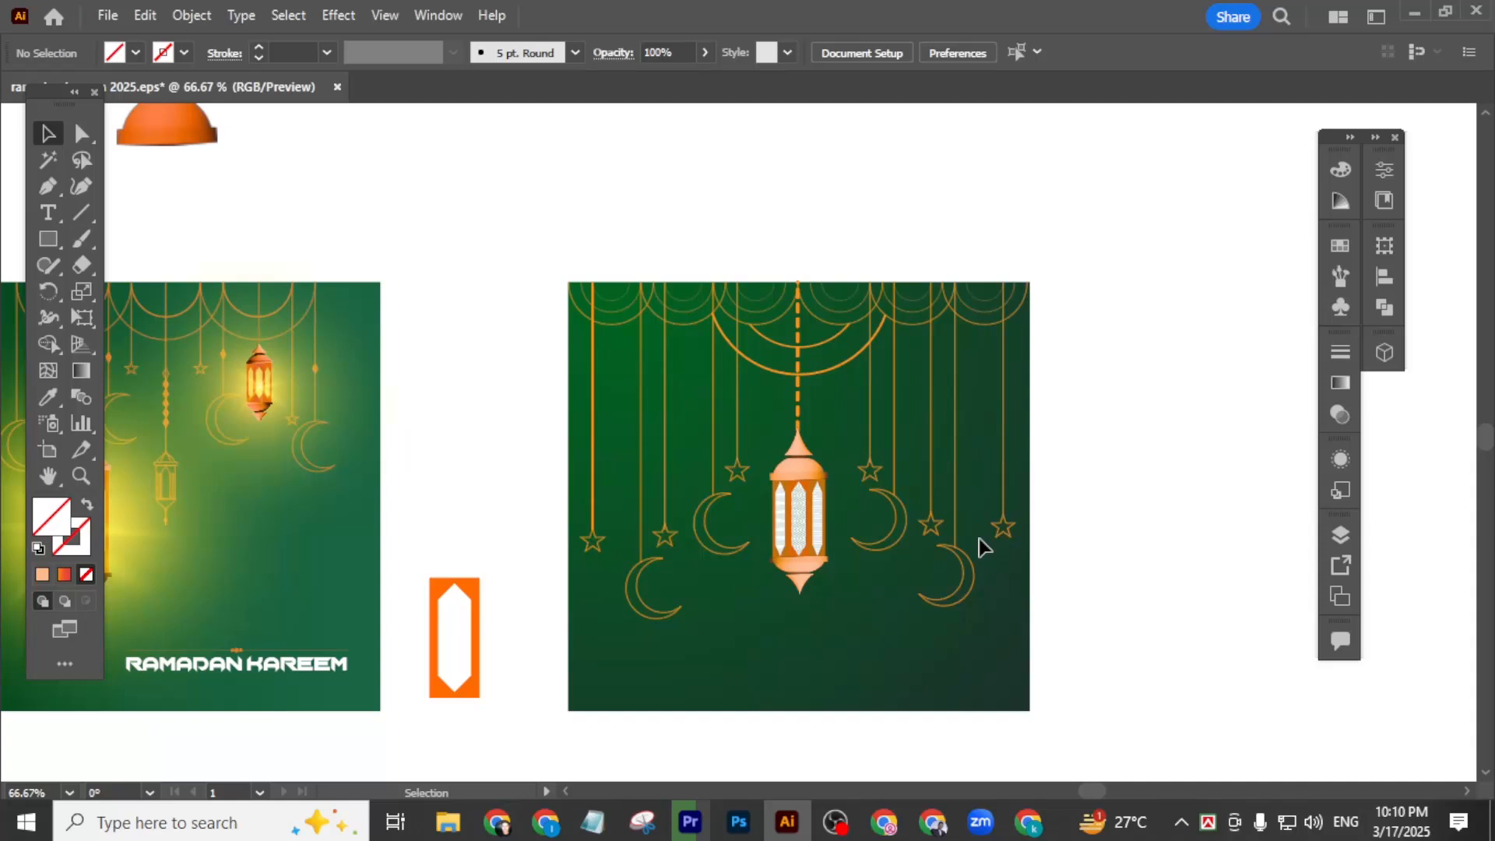
scroll(828, 528, "up", 1)
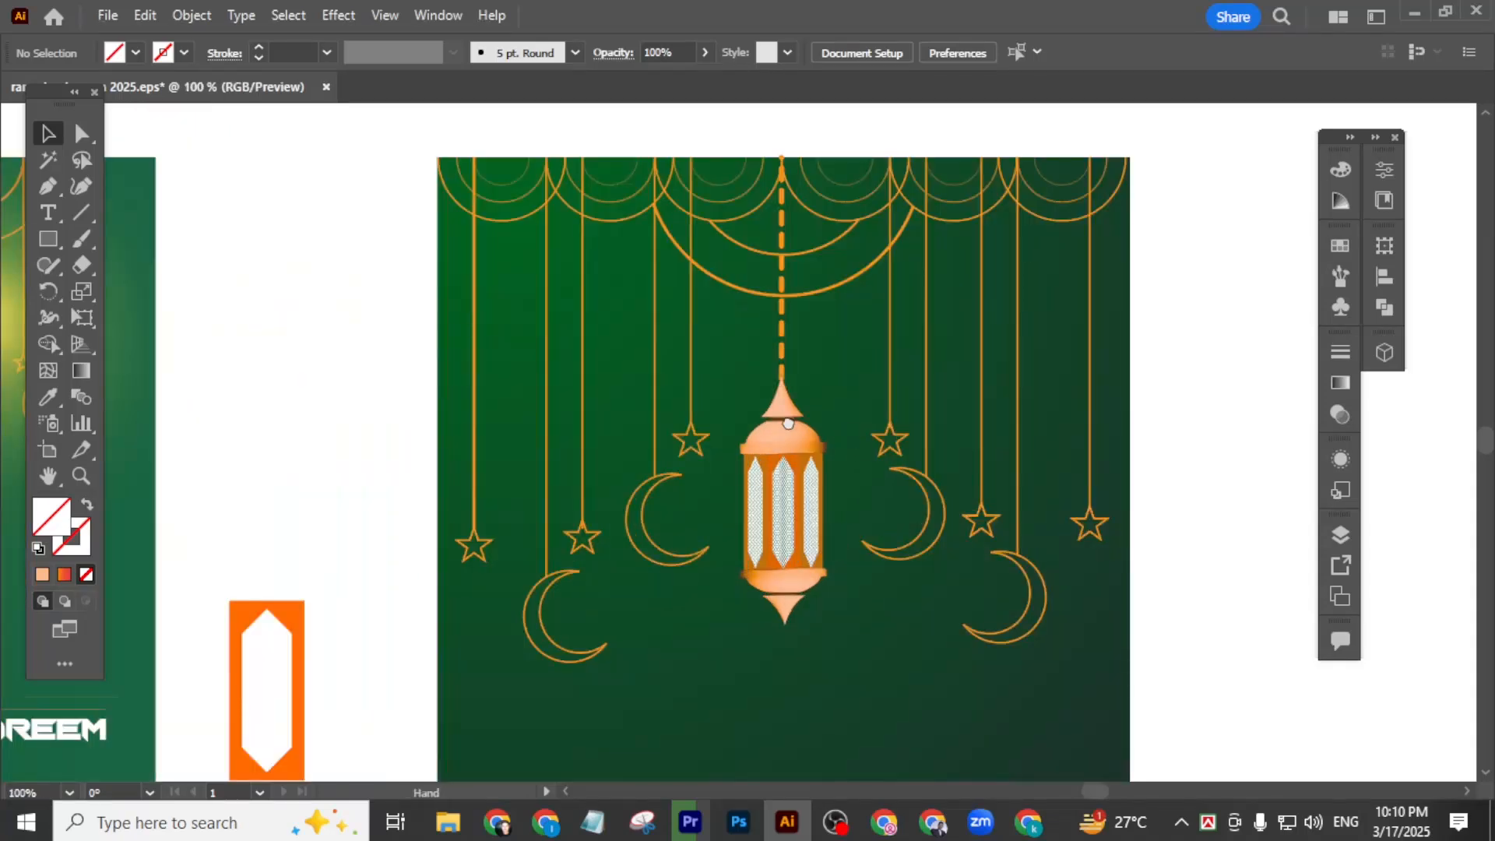
left_click_drag(788, 423, 811, 407)
scroll(802, 417, "down", 1)
left_click_drag(654, 440, 901, 433)
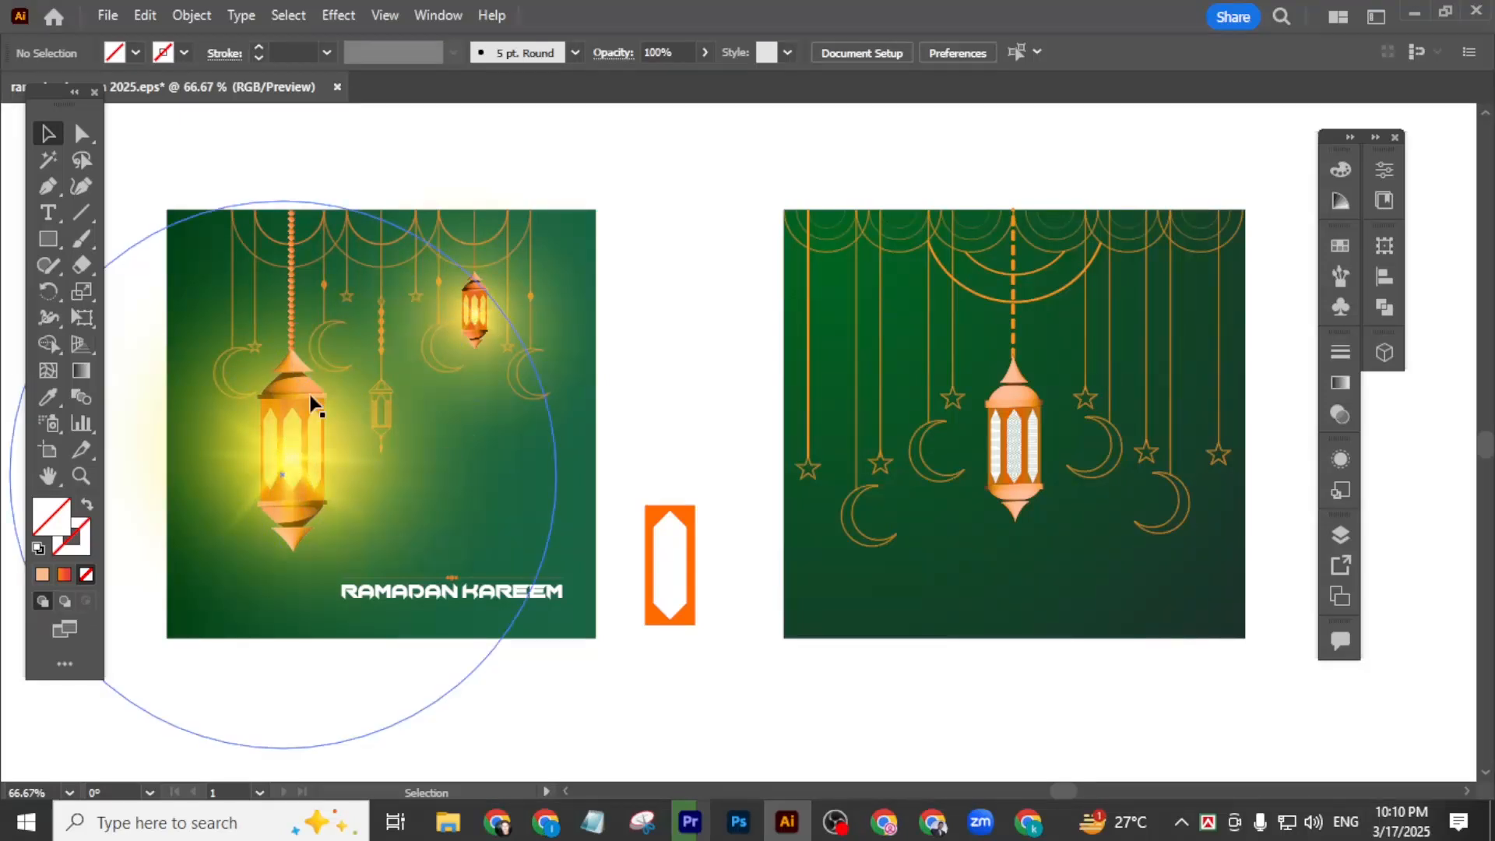
left_click_drag(1150, 652, 848, 577)
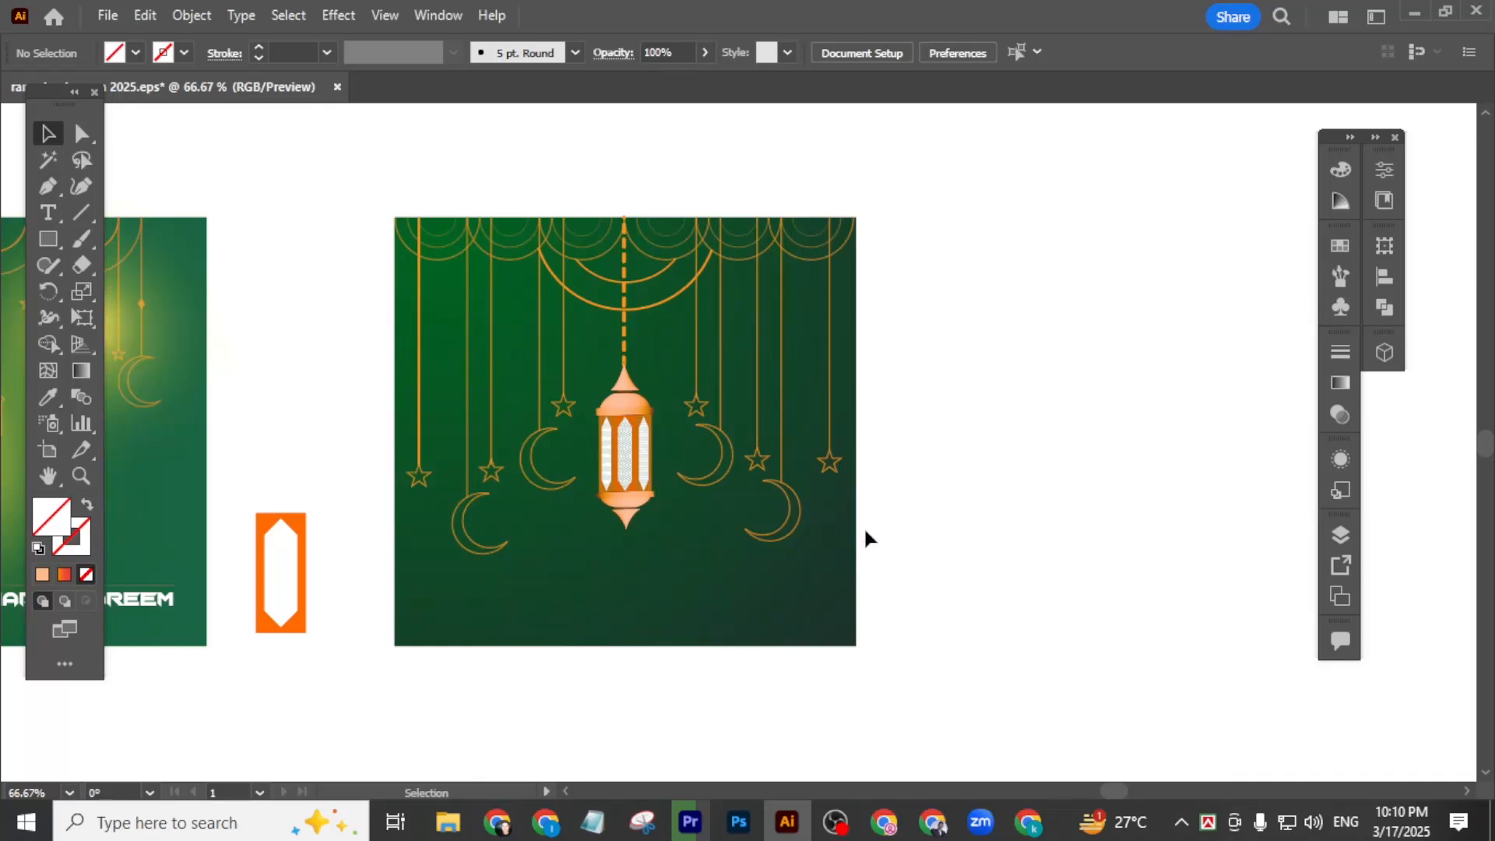